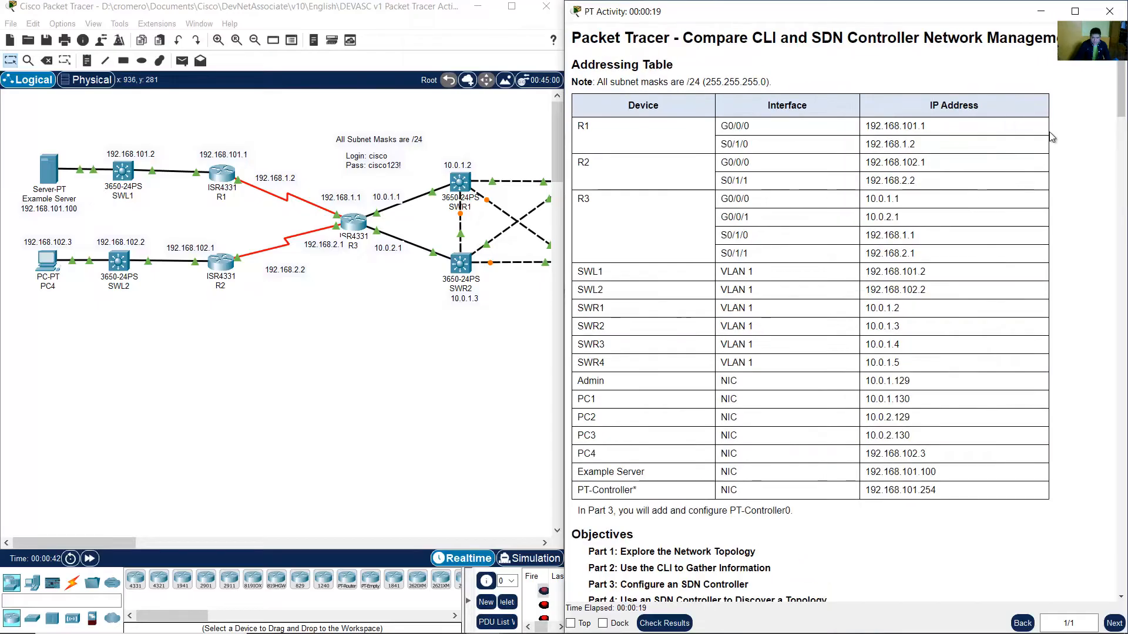
Scroll through the activity instructions and return to the top of the Addressing Table.
scroll(1122, 129, "down", 1)
left_click_drag(1122, 128, 1122, 212)
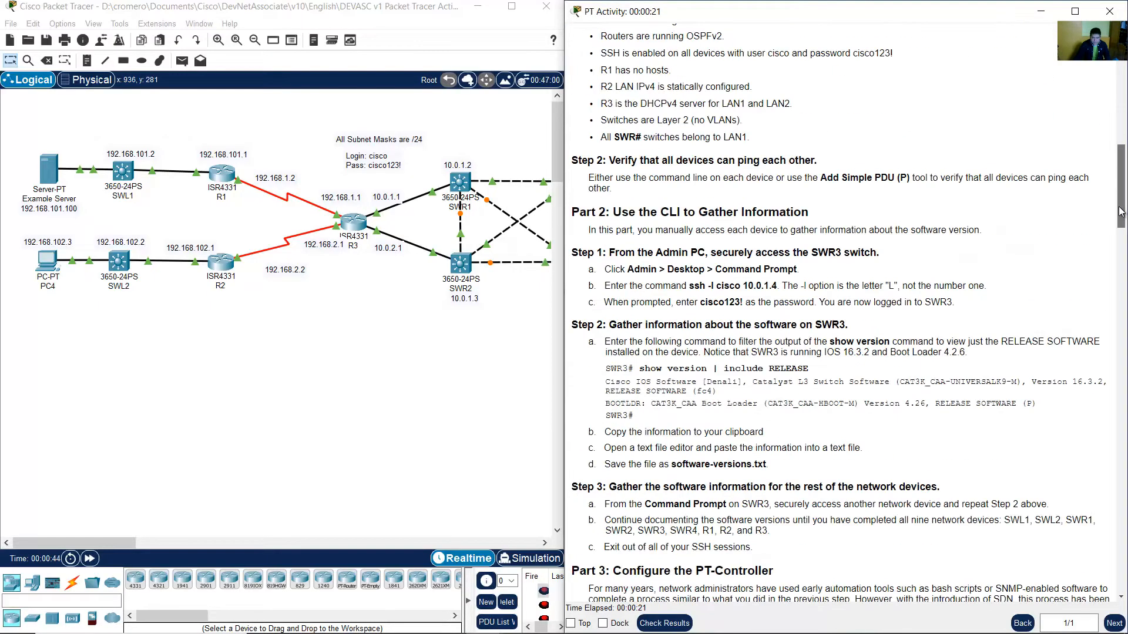
left_click_drag(1124, 166, 1122, 123)
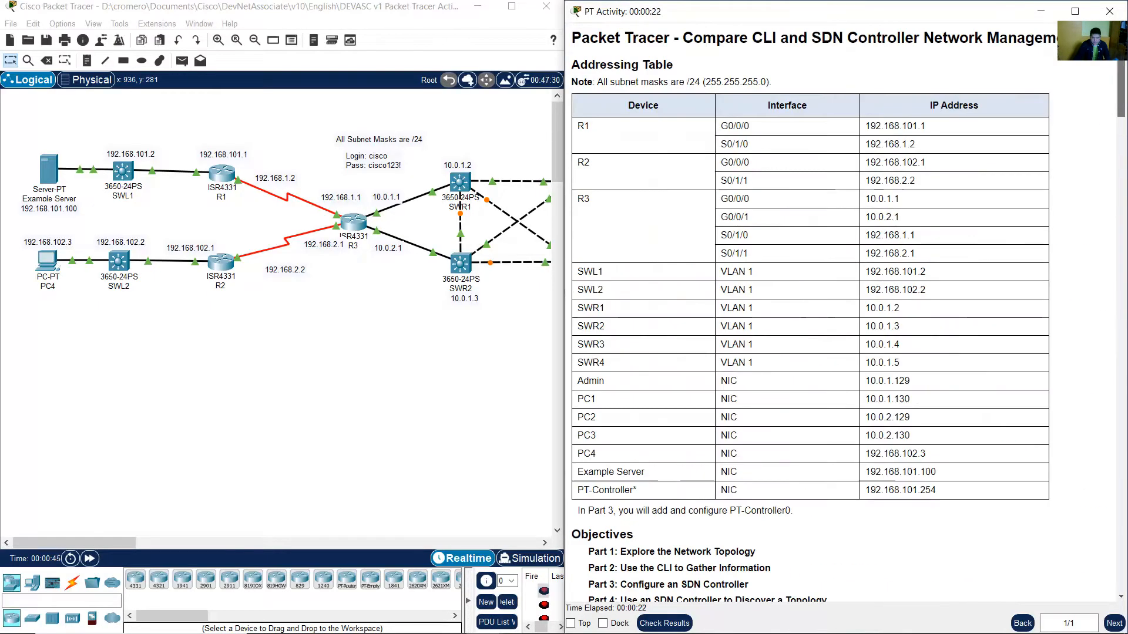
right_click(1091, 125)
left_click(1087, 153)
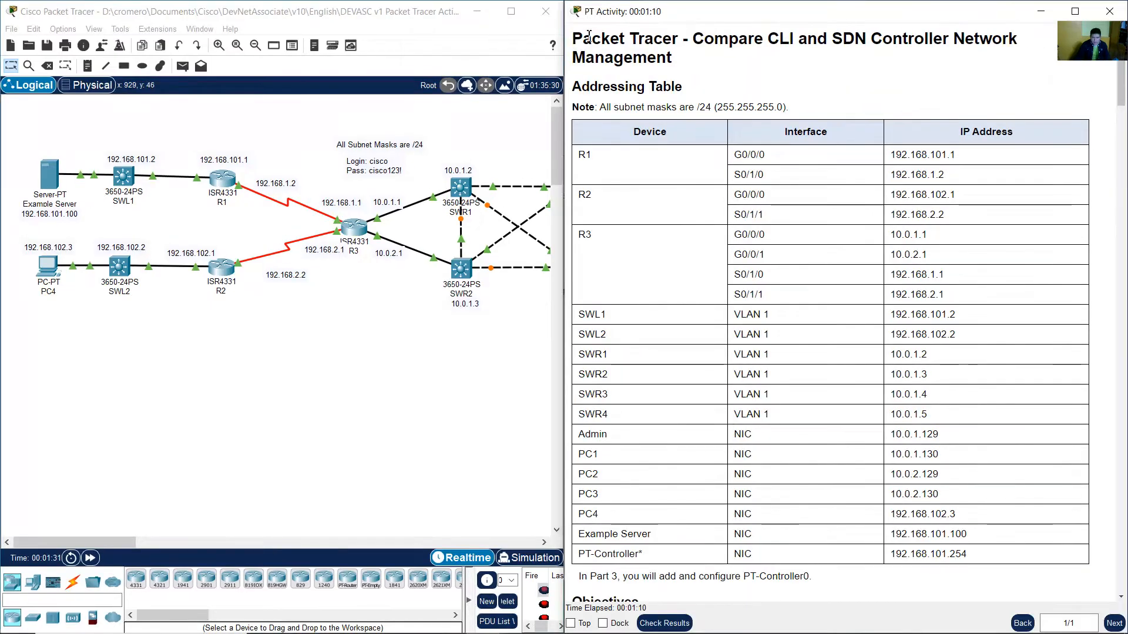
Highlight the activity title, the Addressing Table heading and the subnet mask note to read them.
left_click_drag(573, 38, 964, 63)
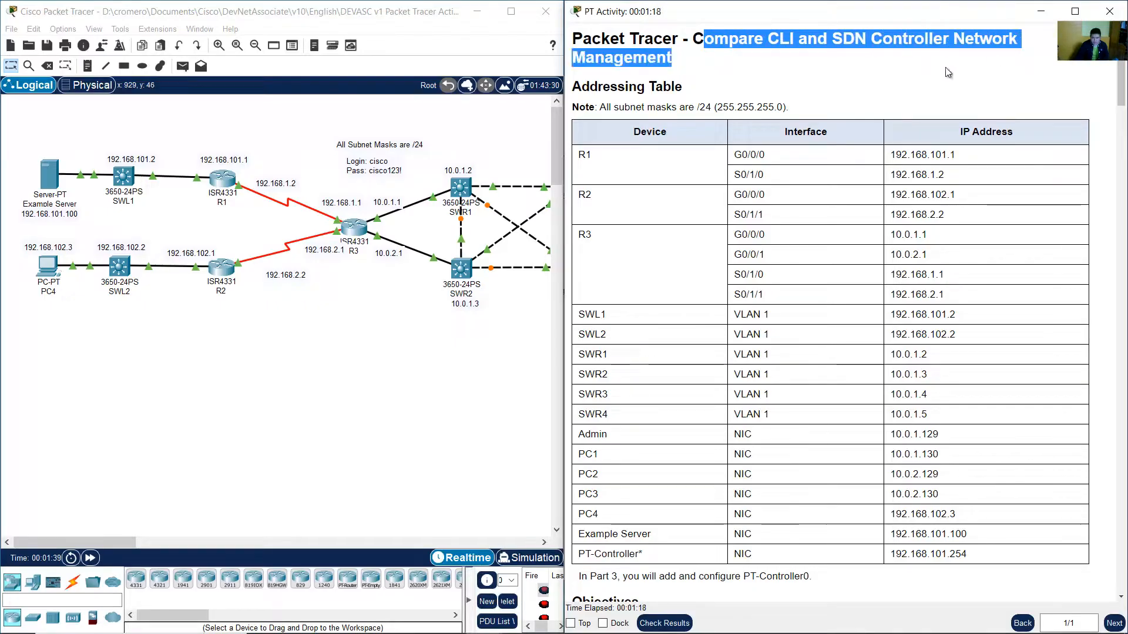
left_click(948, 73)
left_click_drag(573, 88, 755, 89)
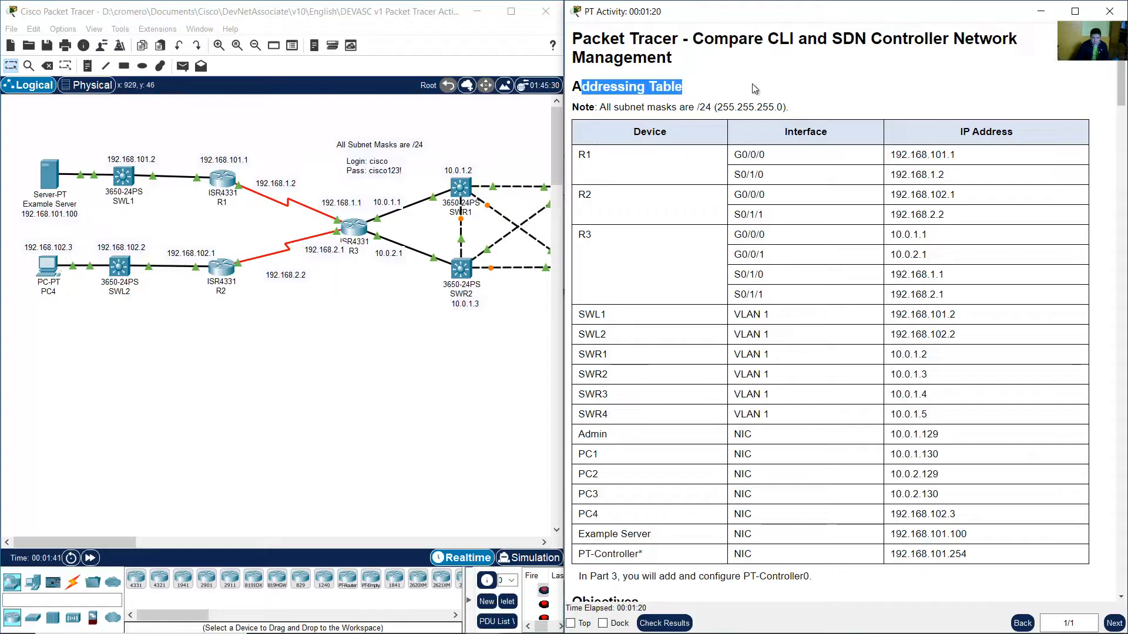
left_click(755, 89)
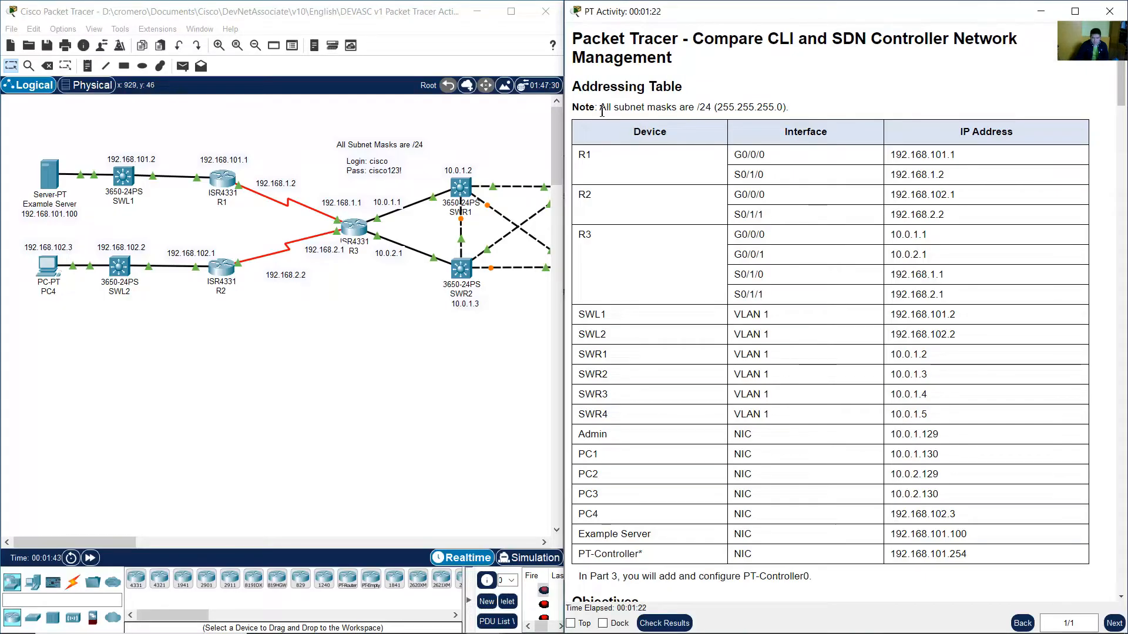
left_click_drag(602, 109, 733, 108)
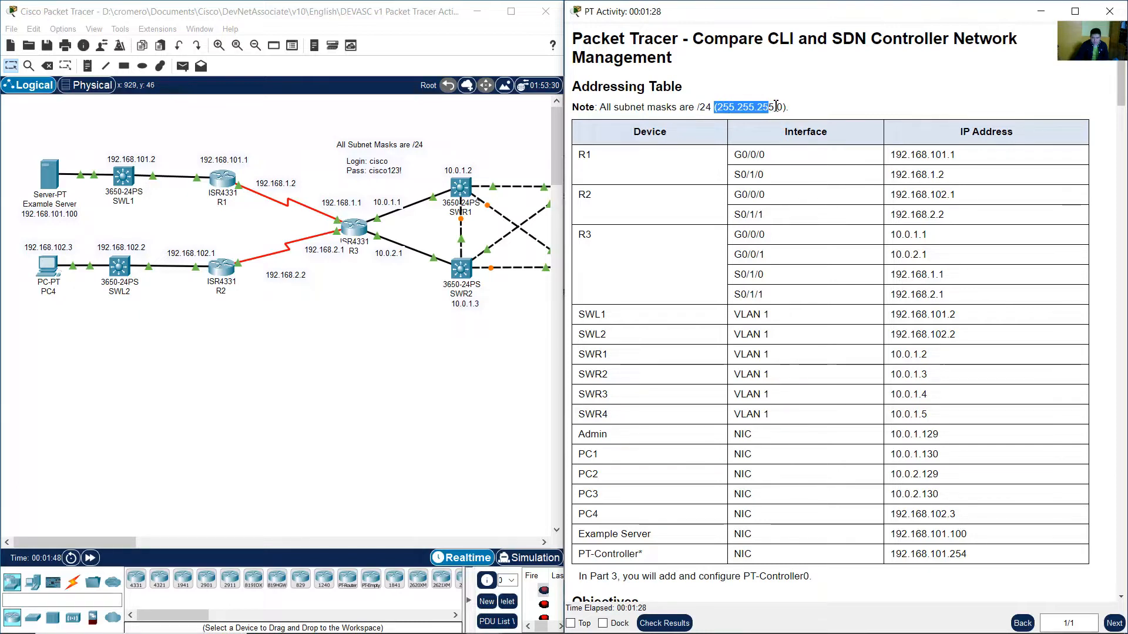
left_click(857, 112)
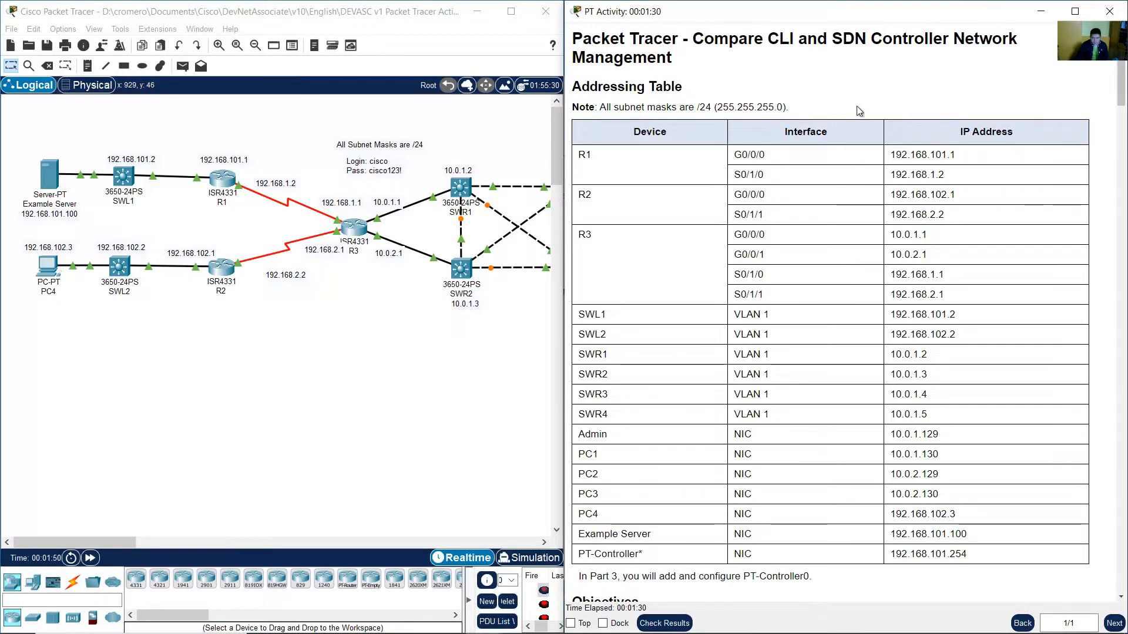
Compare the router and switch rows of the Addressing Table with the matching devices in the topology.
left_click_drag(583, 157, 616, 242)
left_click(635, 248)
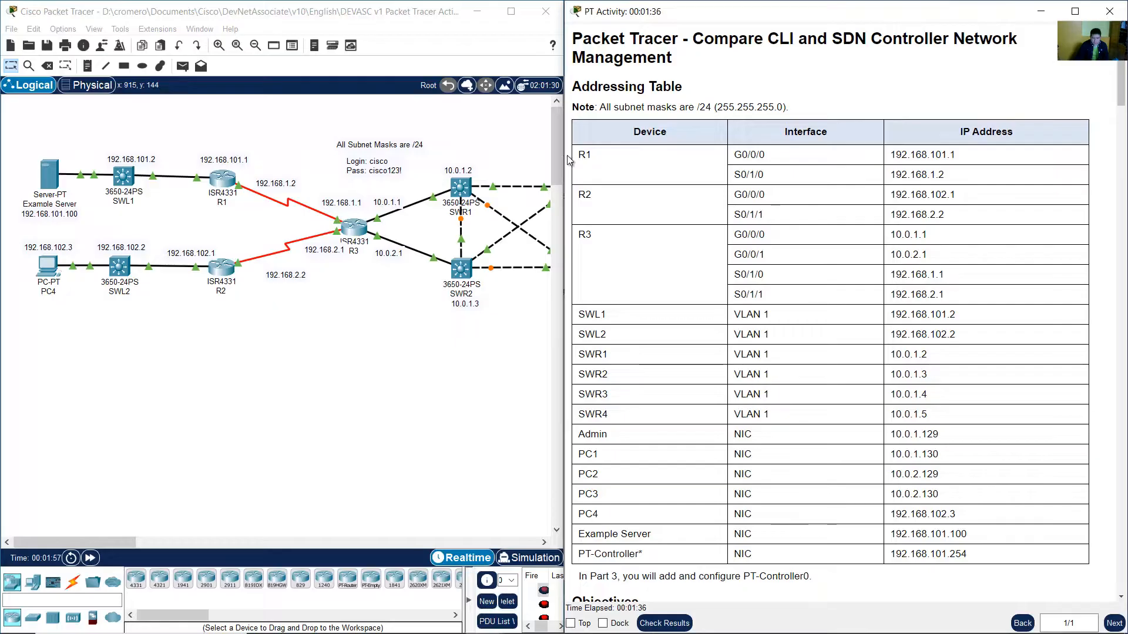
left_click_drag(211, 139, 366, 329)
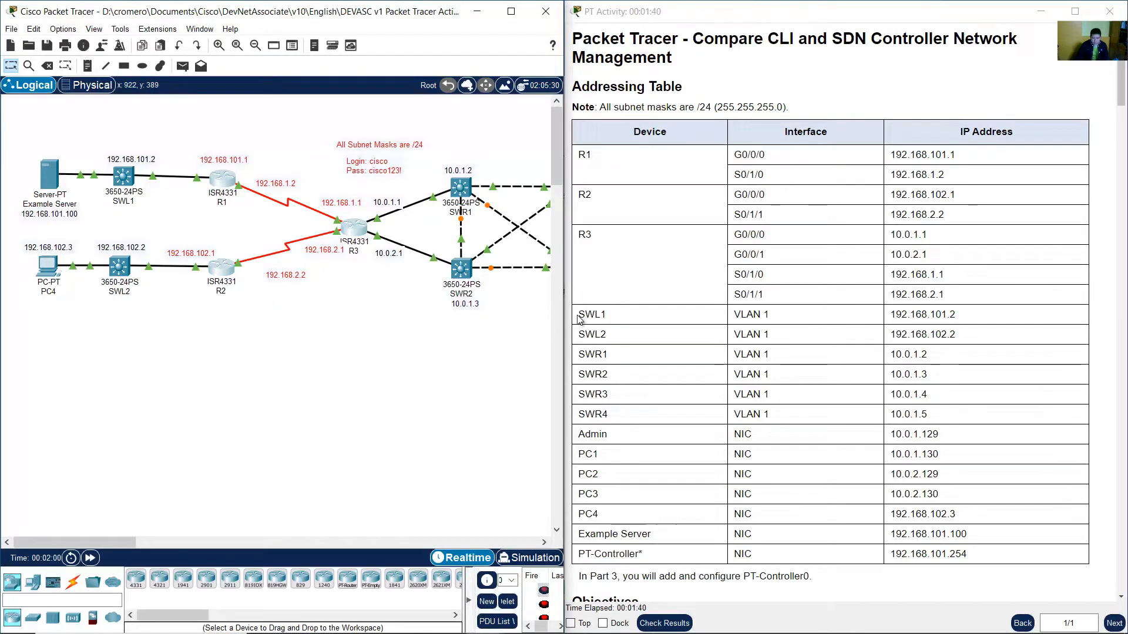
left_click_drag(581, 315, 787, 410)
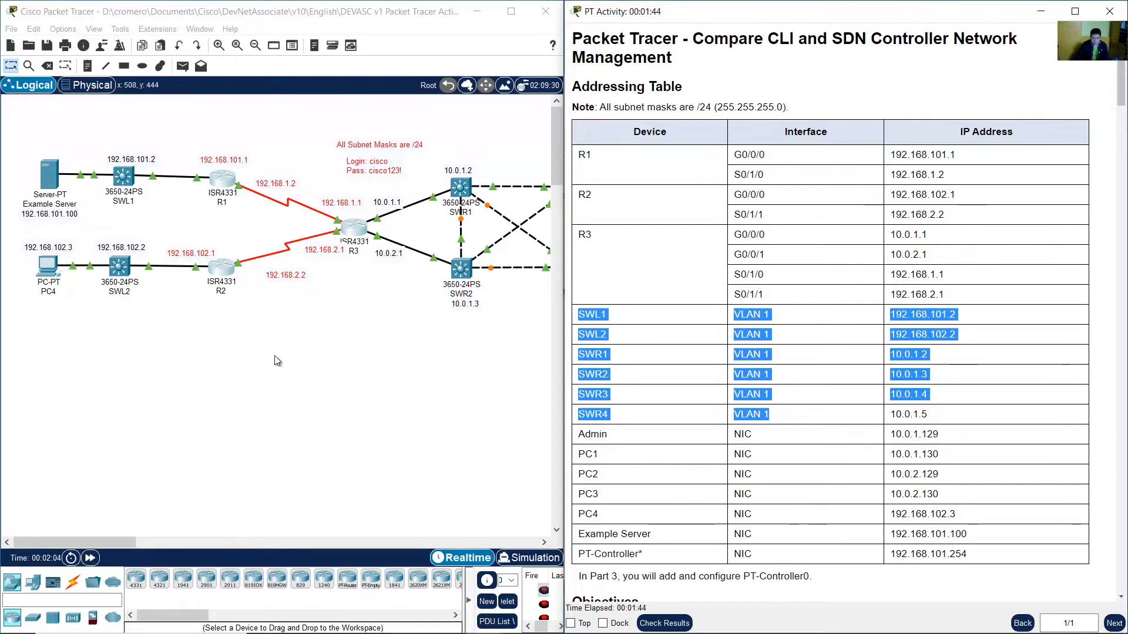
left_click_drag(154, 383, 103, 145)
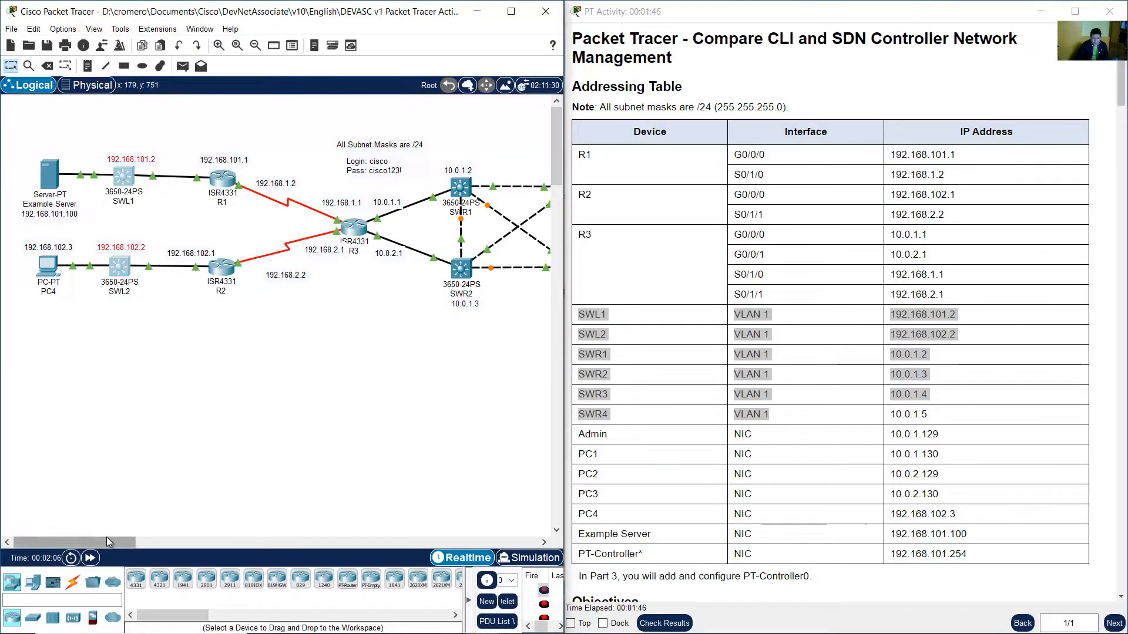
left_click_drag(107, 538, 169, 536)
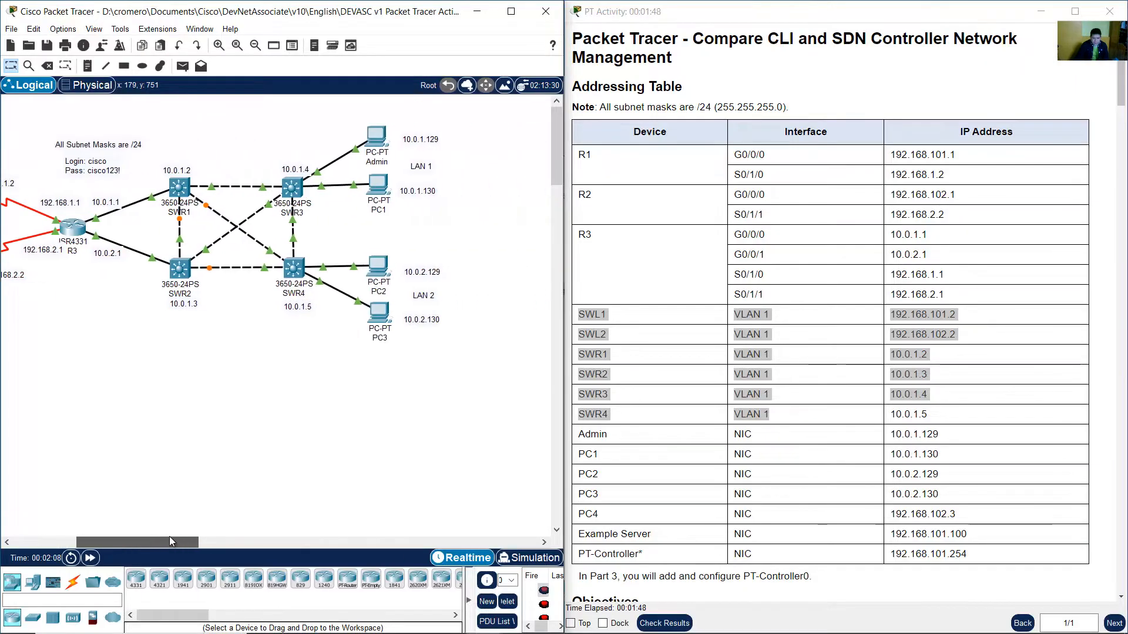
Locate the SWR switches in the topology, then scroll the instructions down to the end device rows.
left_click_drag(312, 380, 170, 130)
left_click_drag(138, 543, 76, 540)
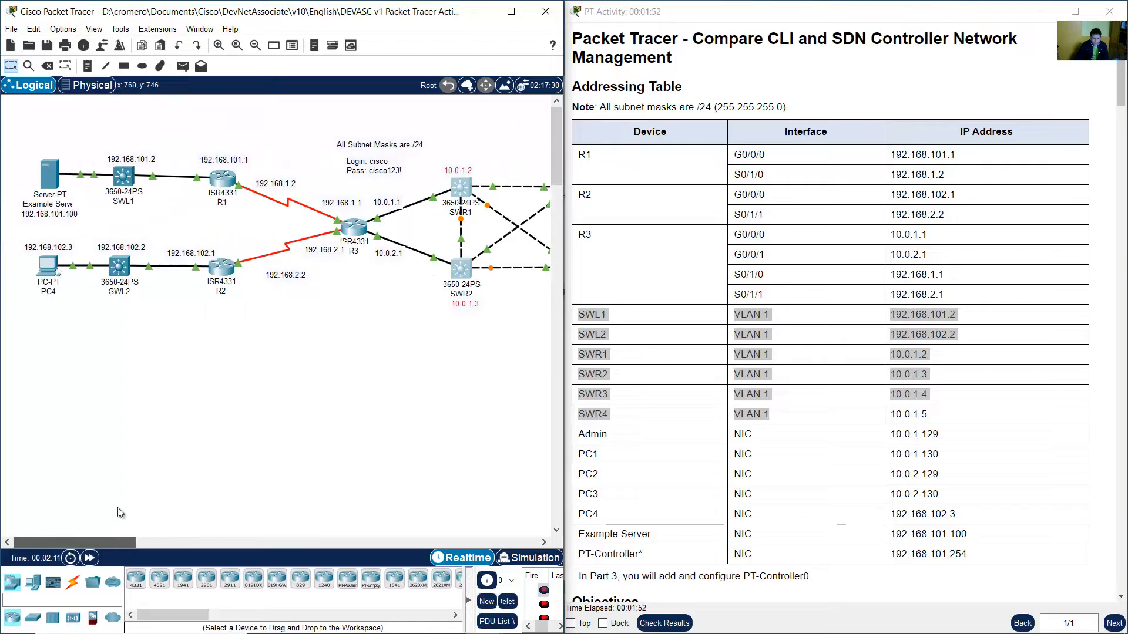
left_click(120, 513)
scroll(769, 365, "down", 2)
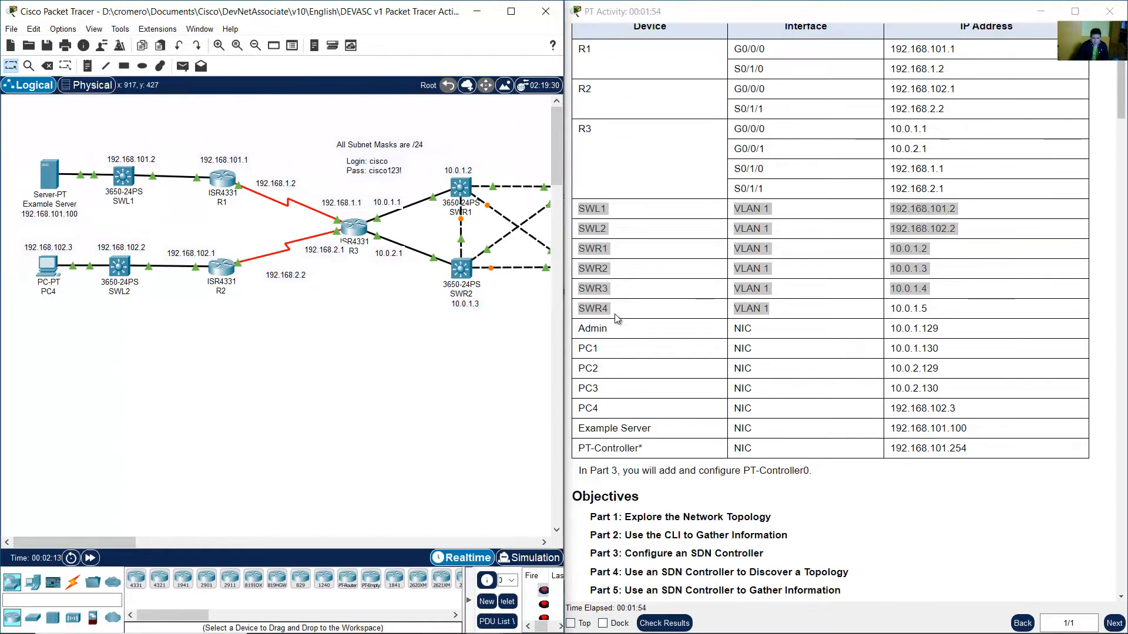
Compare the end device rows, including Example Server, with their devices in the topology.
left_click_drag(585, 328, 980, 452)
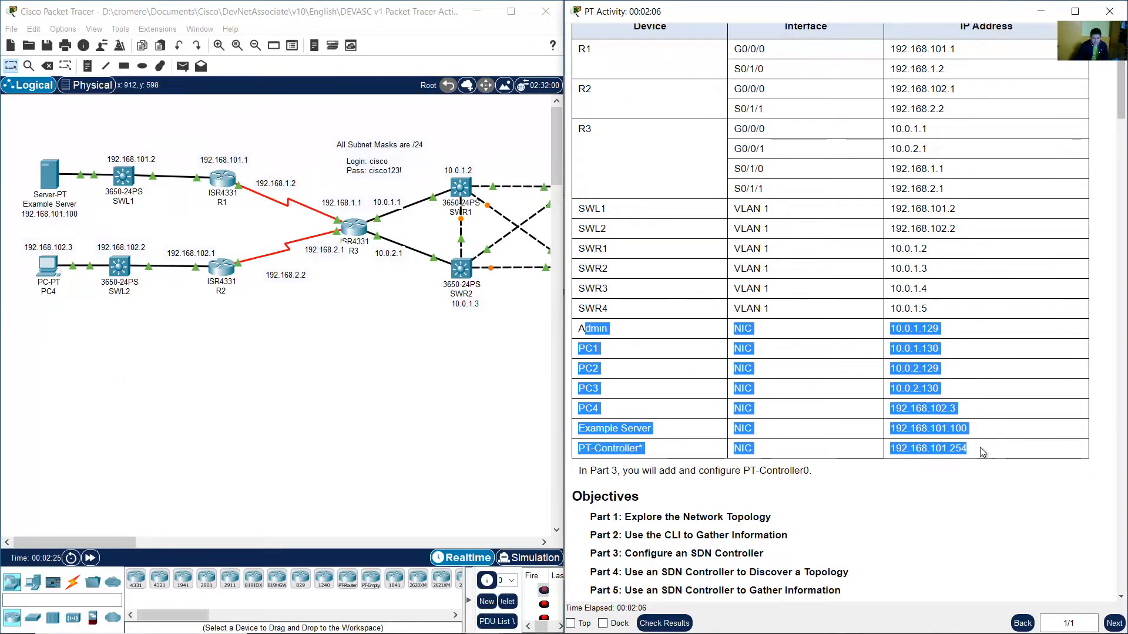
left_click(656, 399)
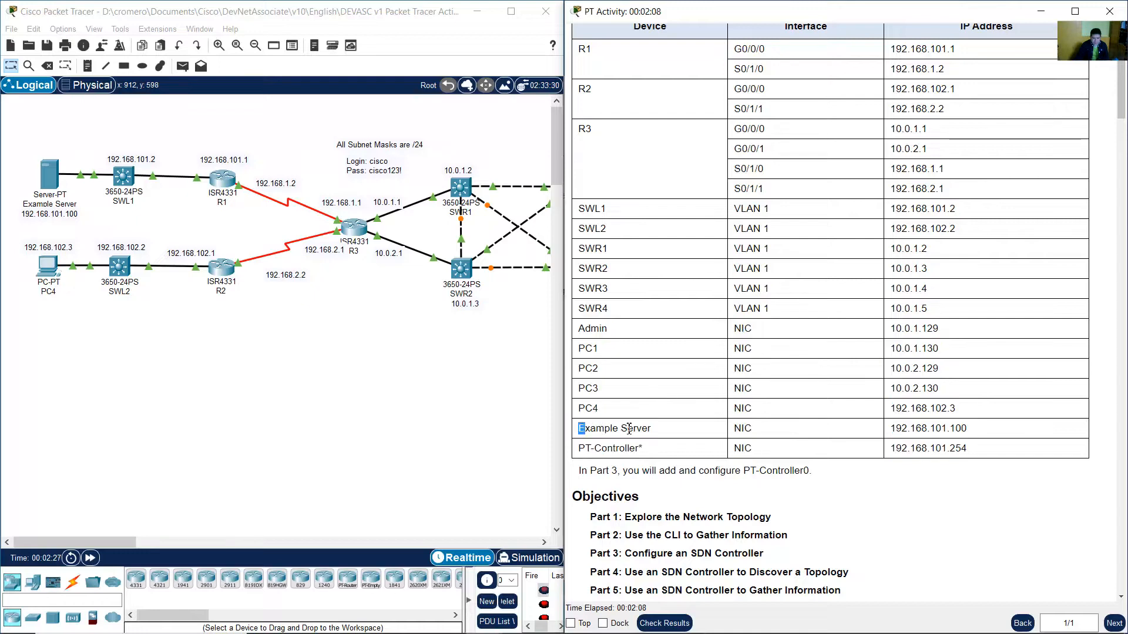
left_click_drag(586, 428, 933, 436)
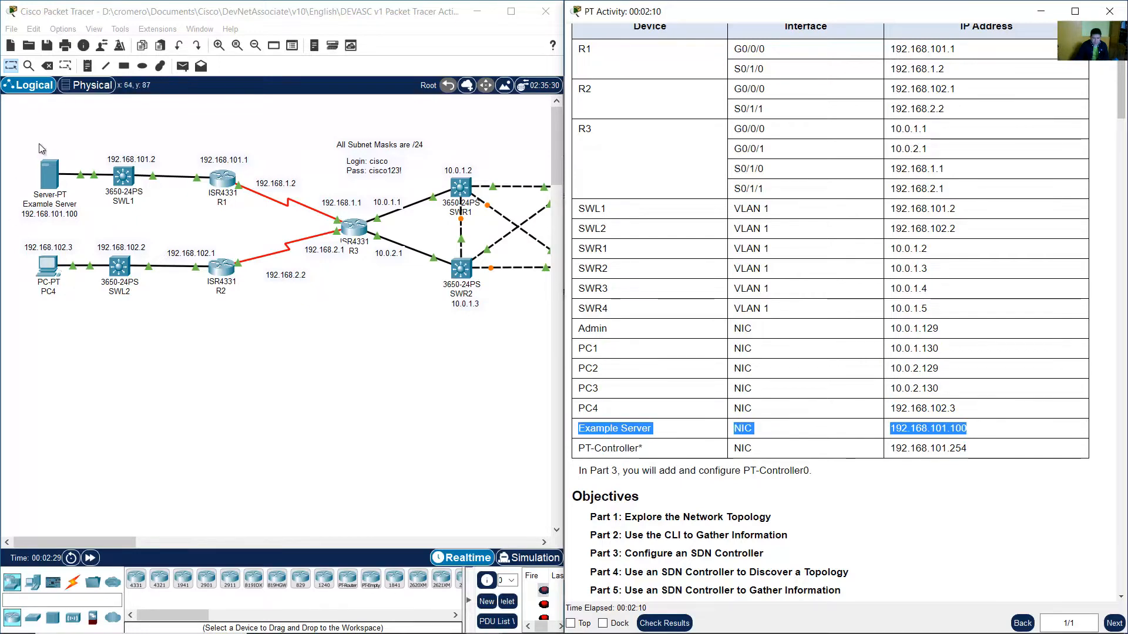
left_click_drag(24, 135, 93, 224)
left_click(217, 240)
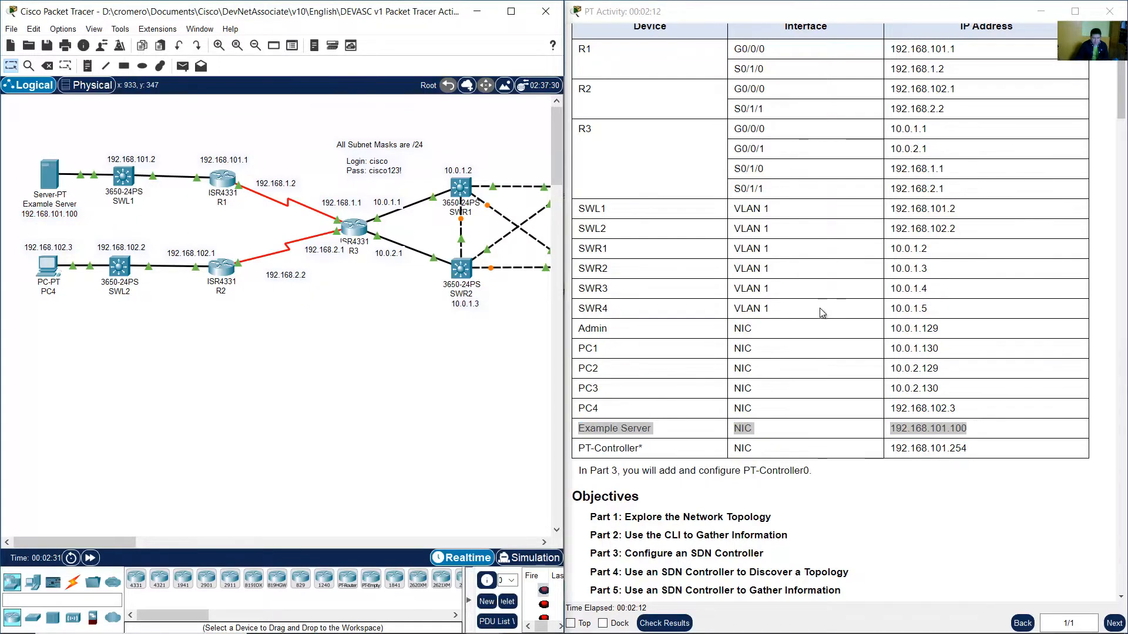
Read the Background / Scenario paragraph and the Part 1 introduction in the instructions.
scroll(823, 320, "down", 10)
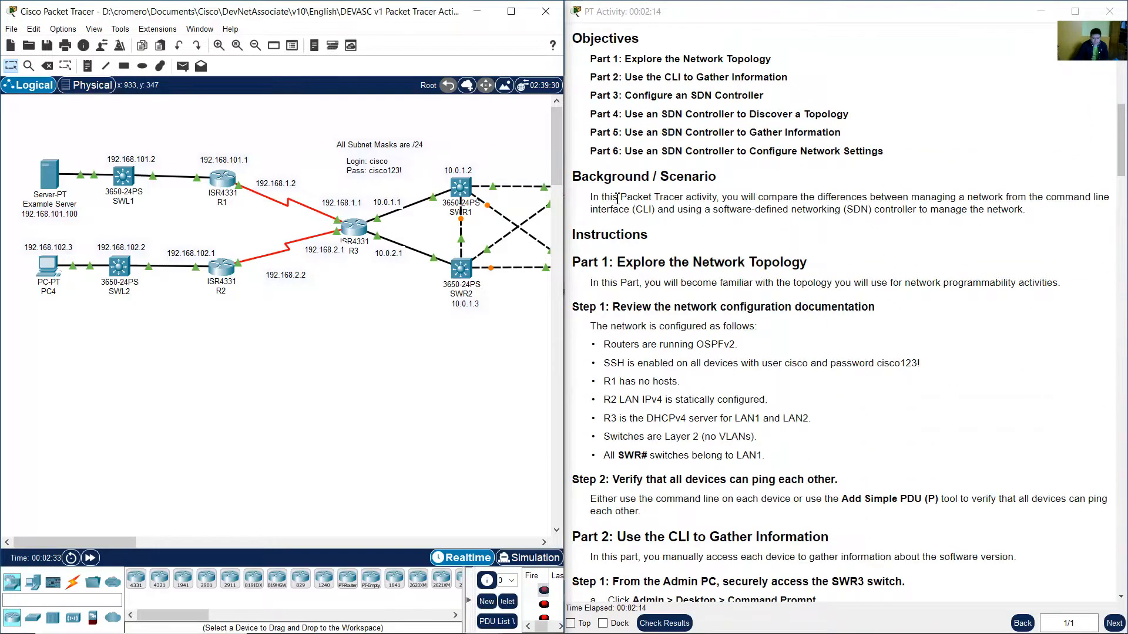
left_click_drag(591, 201, 1027, 211)
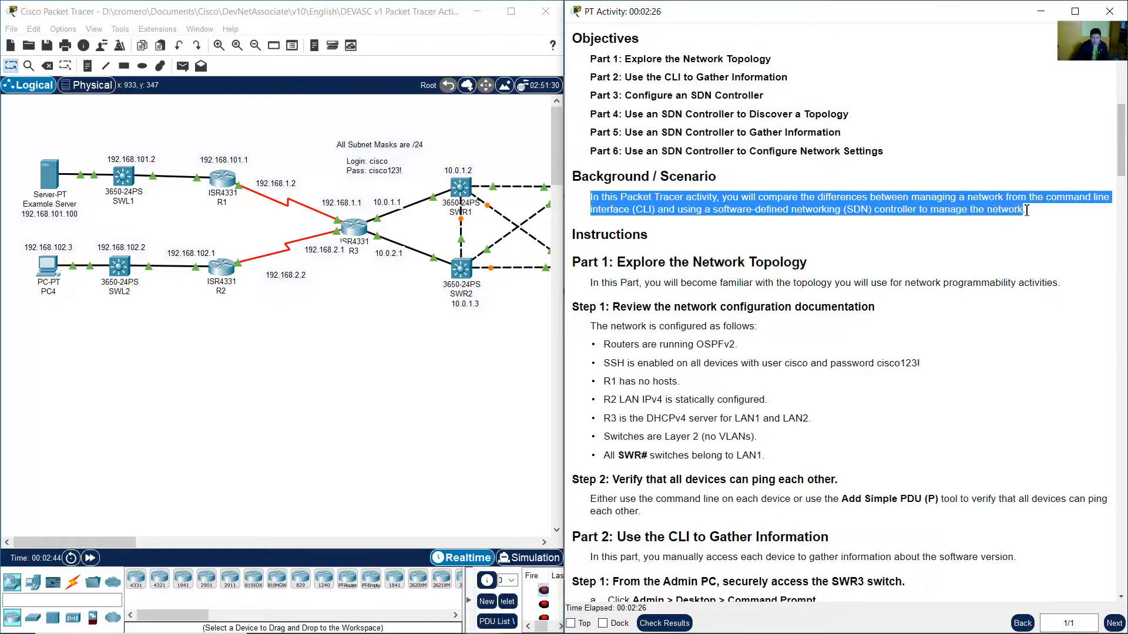
left_click(930, 238)
scroll(930, 238, "down", 3)
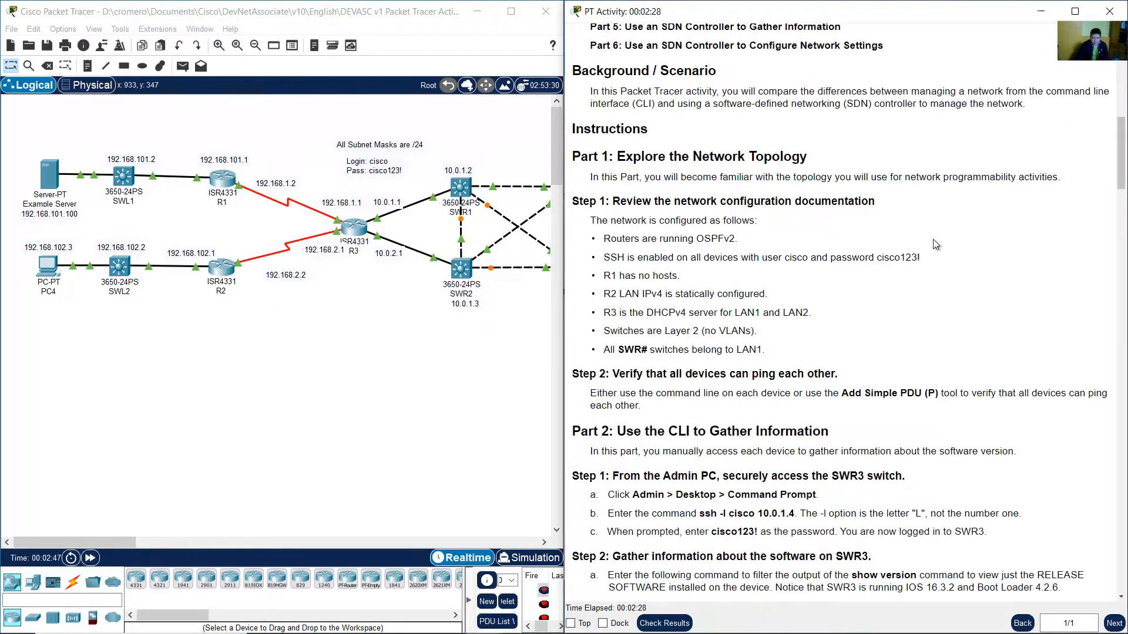
left_click_drag(636, 158, 818, 159)
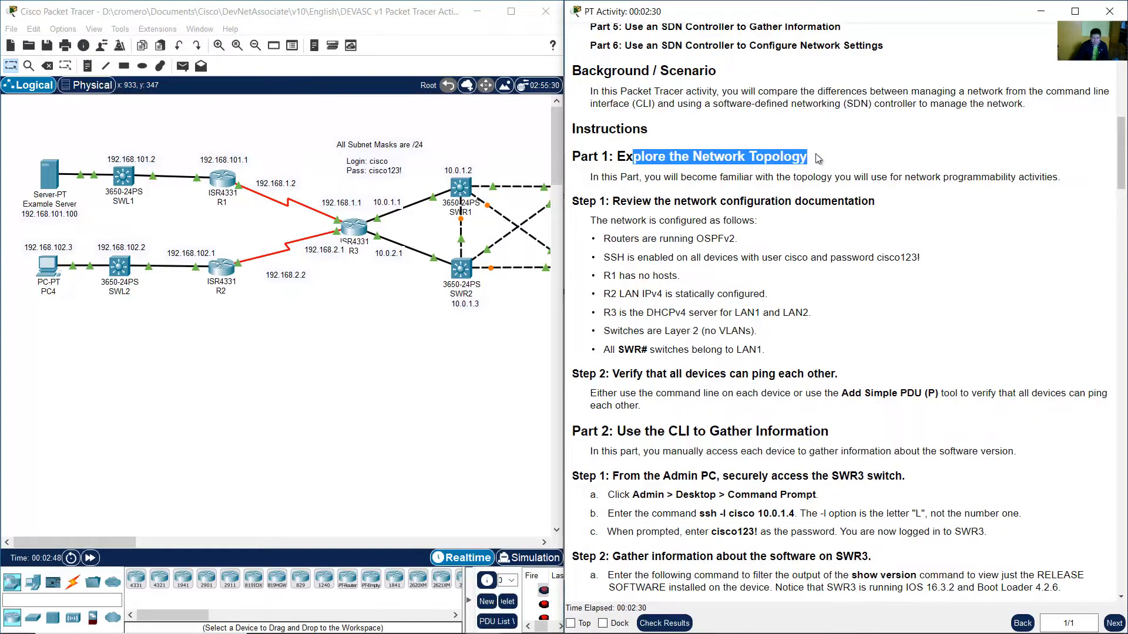
left_click_drag(649, 179, 1040, 179)
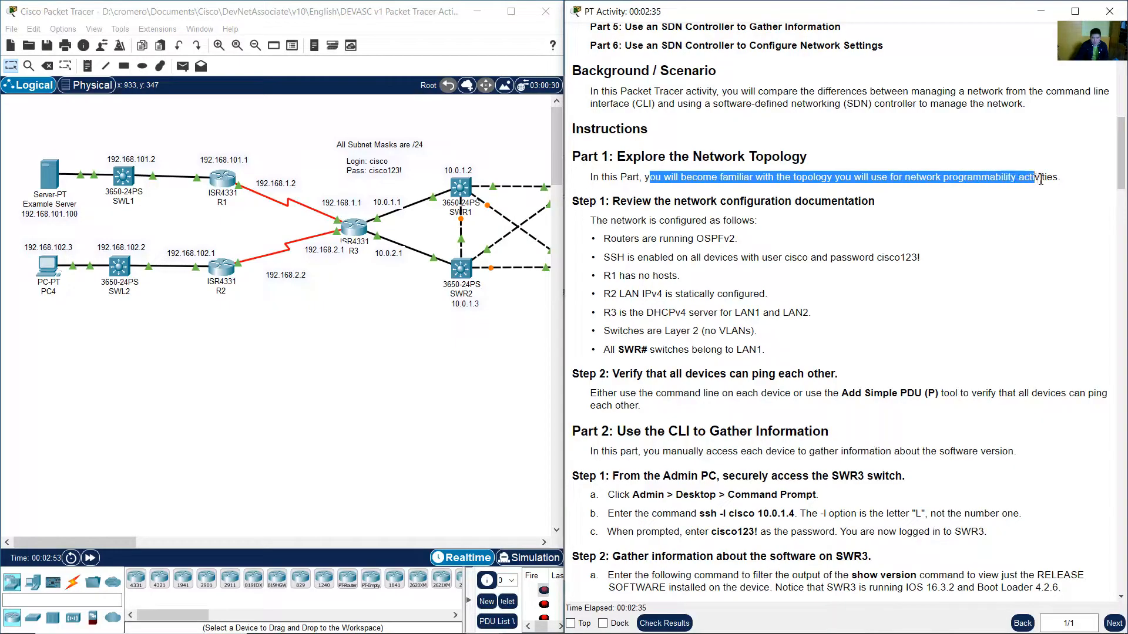
left_click(1015, 202)
Read the network configuration bullets under Part 1 Step 1 one by one.
scroll(990, 215, "down", 2)
left_click_drag(628, 134, 876, 133)
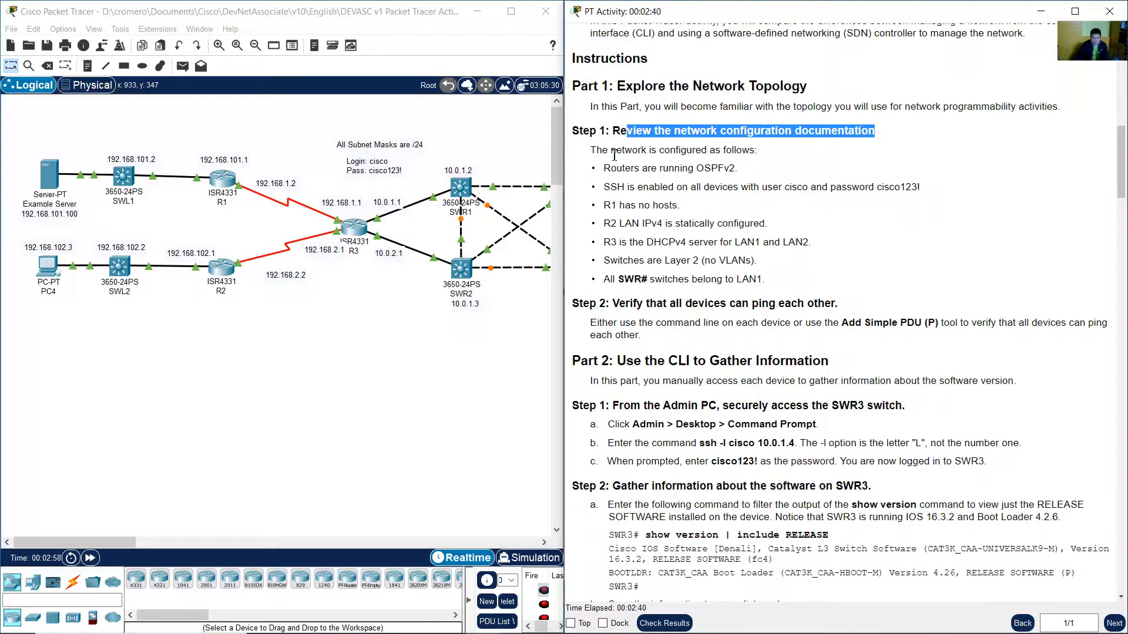
left_click_drag(596, 150, 757, 149)
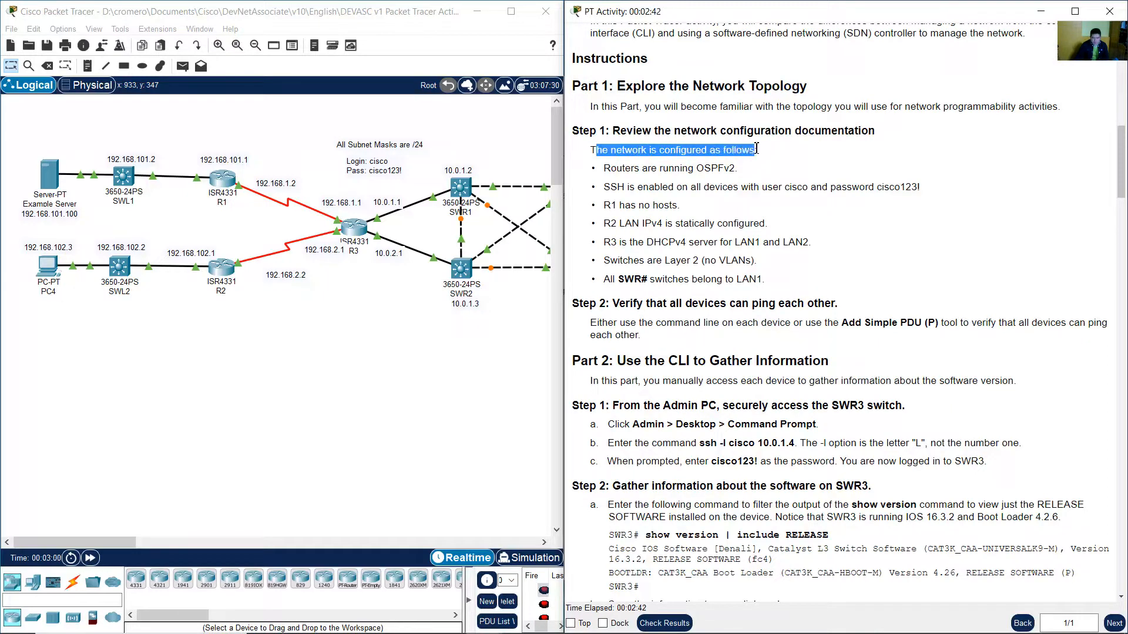
left_click_drag(611, 169, 741, 170)
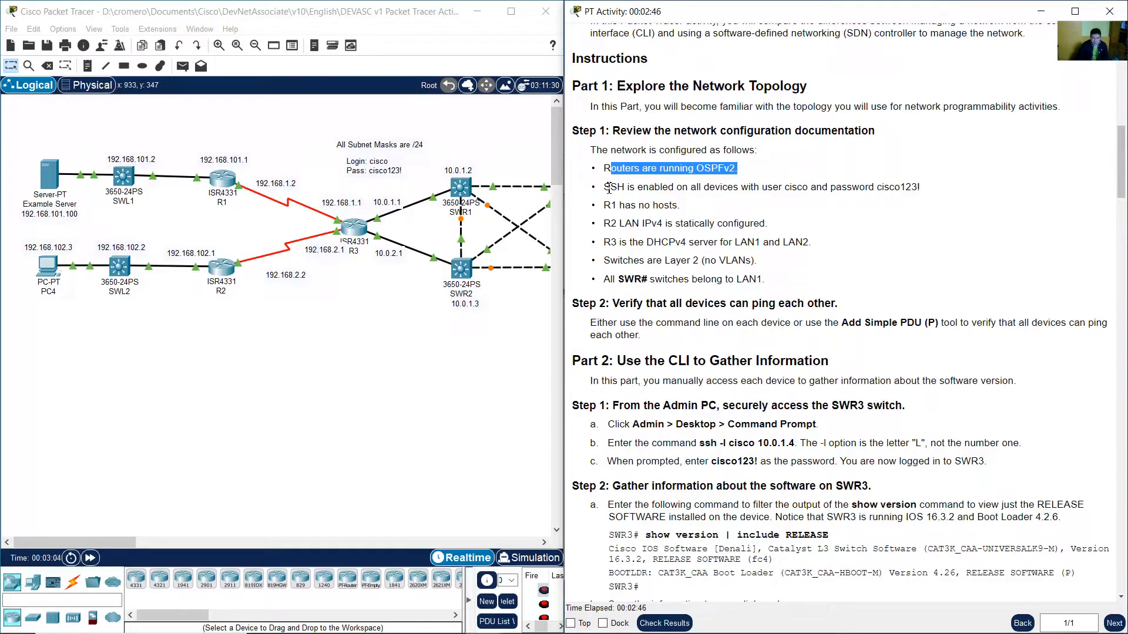
left_click_drag(604, 187, 920, 187)
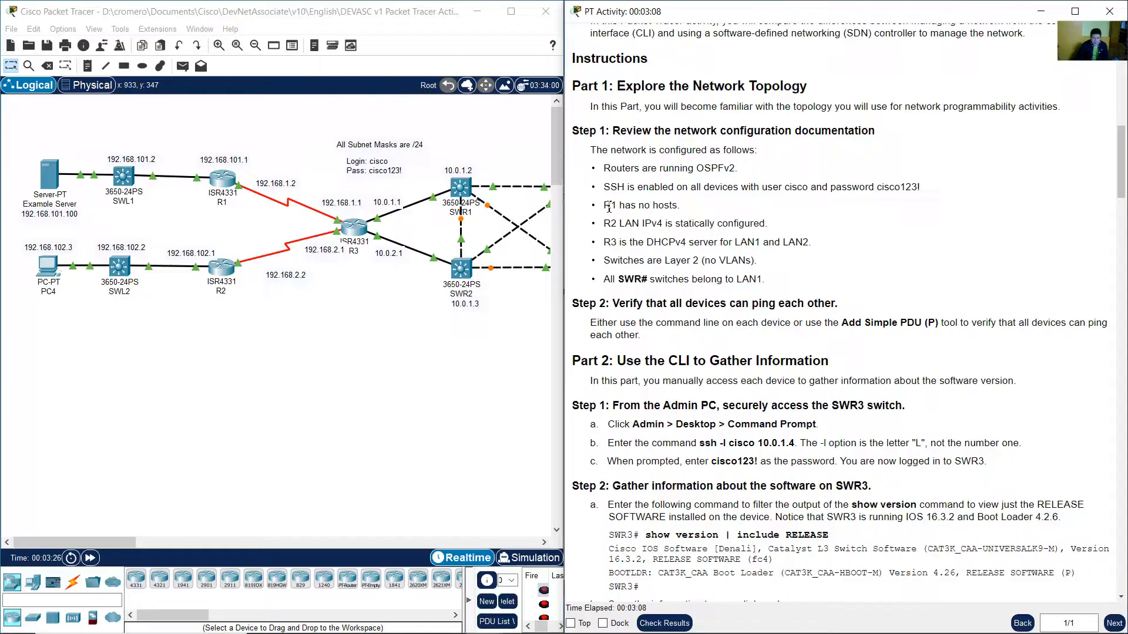
left_click_drag(609, 207, 678, 207)
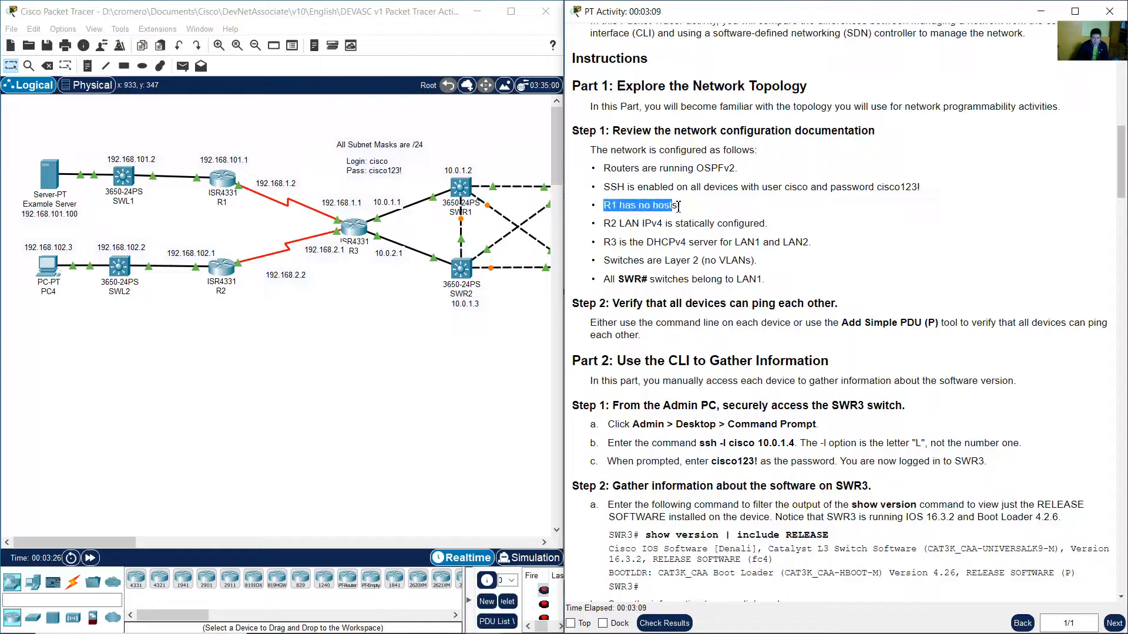
Select the R1 LAN devices, Example Server and SWL1, in the topology to relate them to the R1 note.
left_click(190, 118)
left_click_drag(230, 135, 22, 222)
left_click(84, 135)
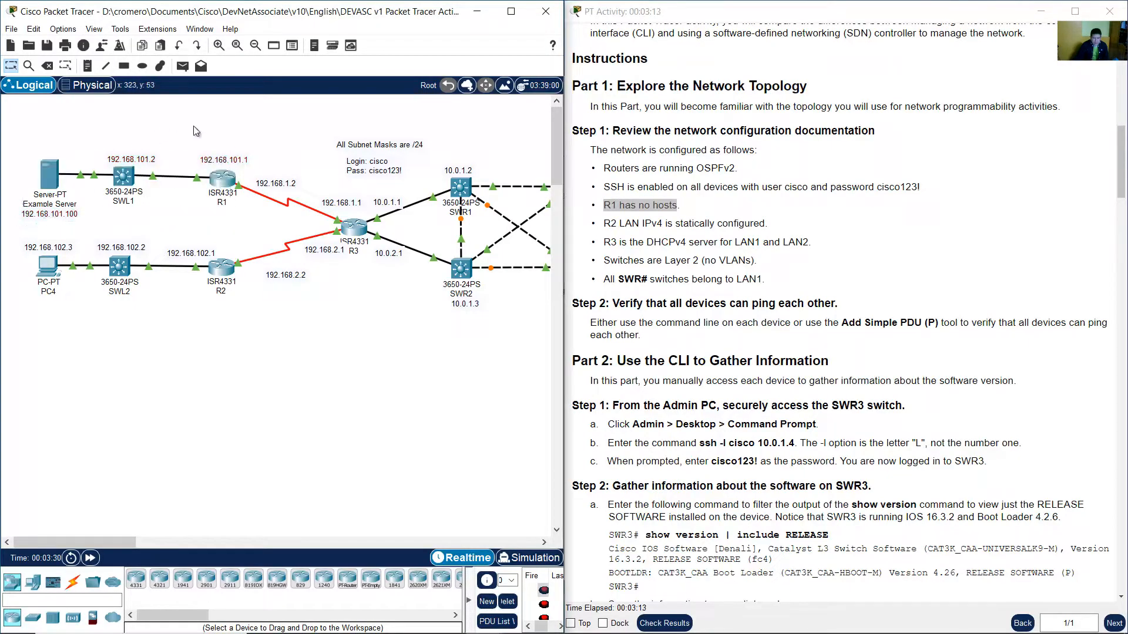
left_click_drag(206, 126, 35, 215)
left_click(73, 180)
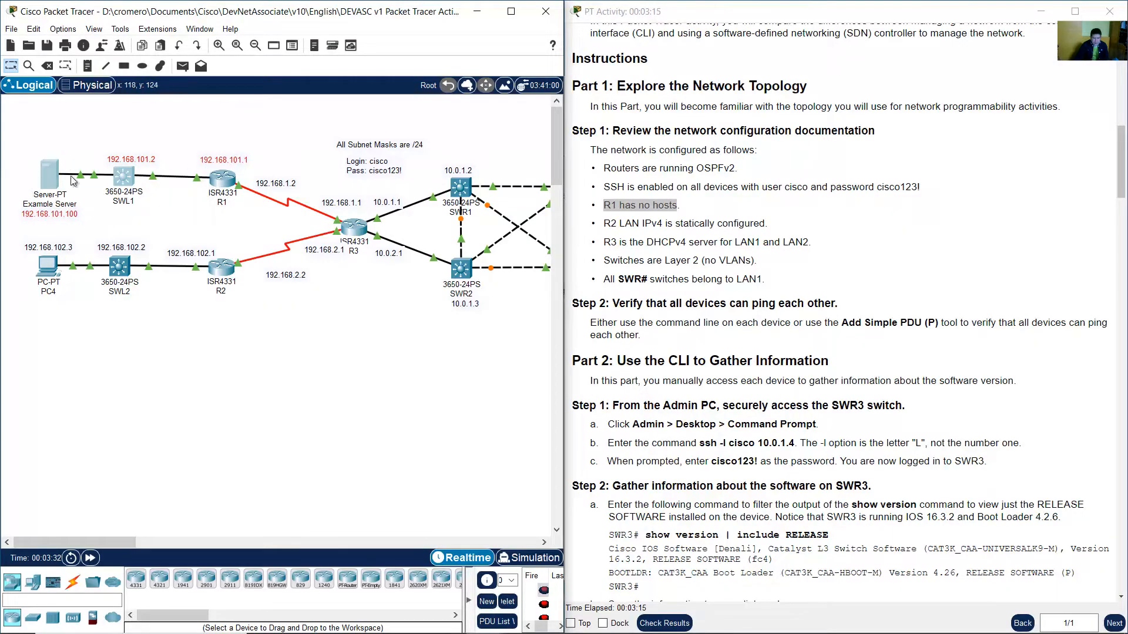
left_click(103, 151)
left_click_drag(192, 122, 16, 226)
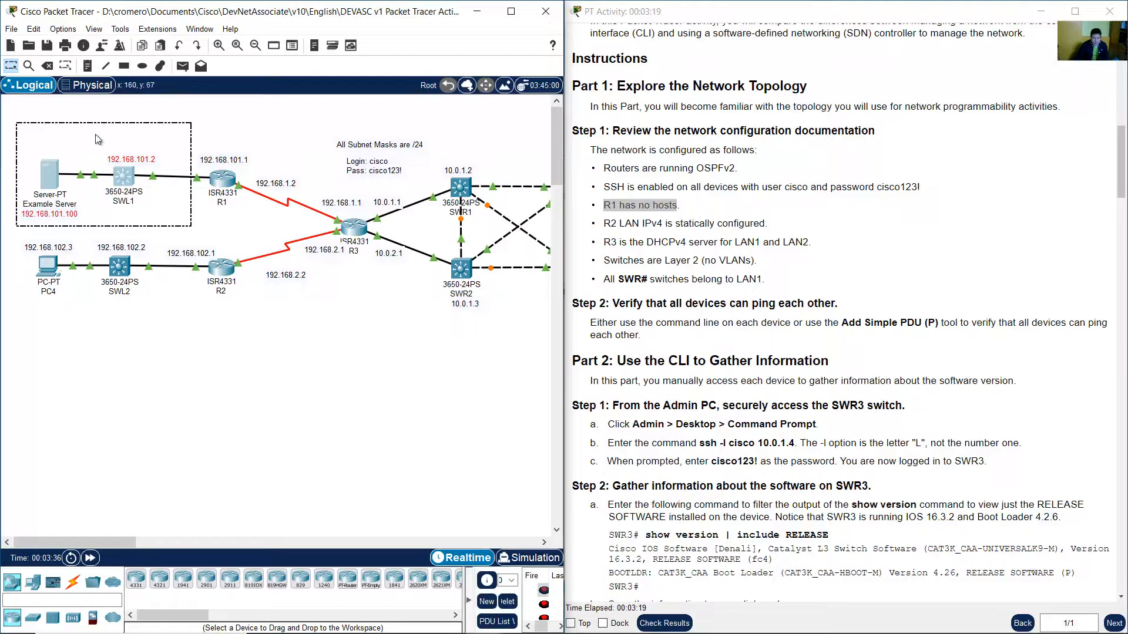
left_click(135, 142)
left_click_drag(159, 133, 13, 225)
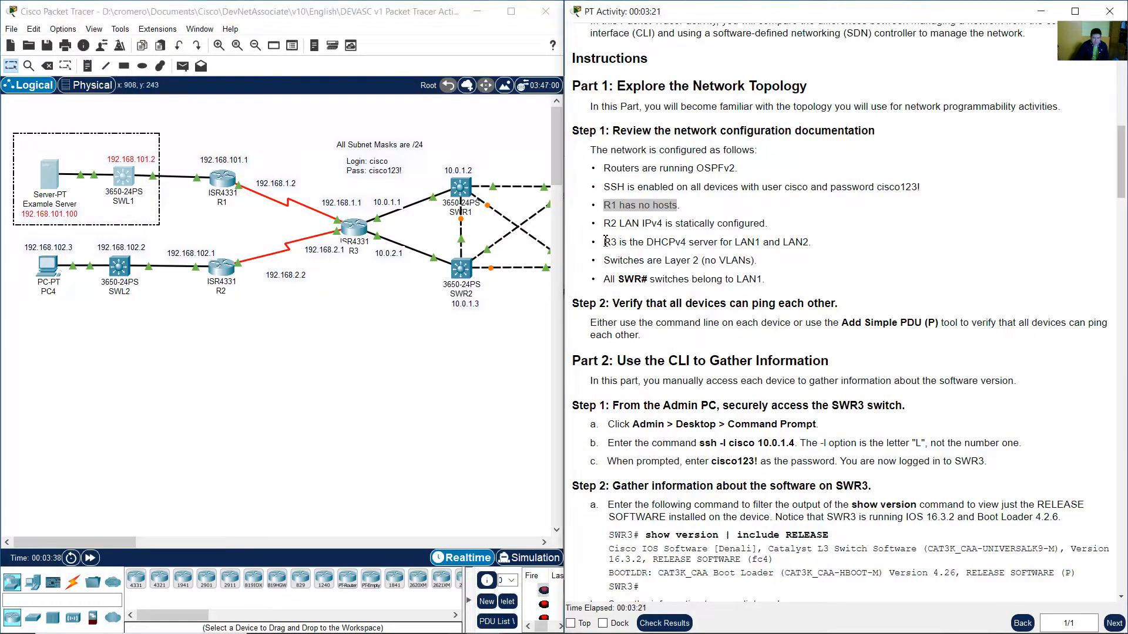
Read the R2 LAN bullet and select the R2 LAN devices, PC4 and SWL2, in the topology.
left_click_drag(604, 223, 773, 230)
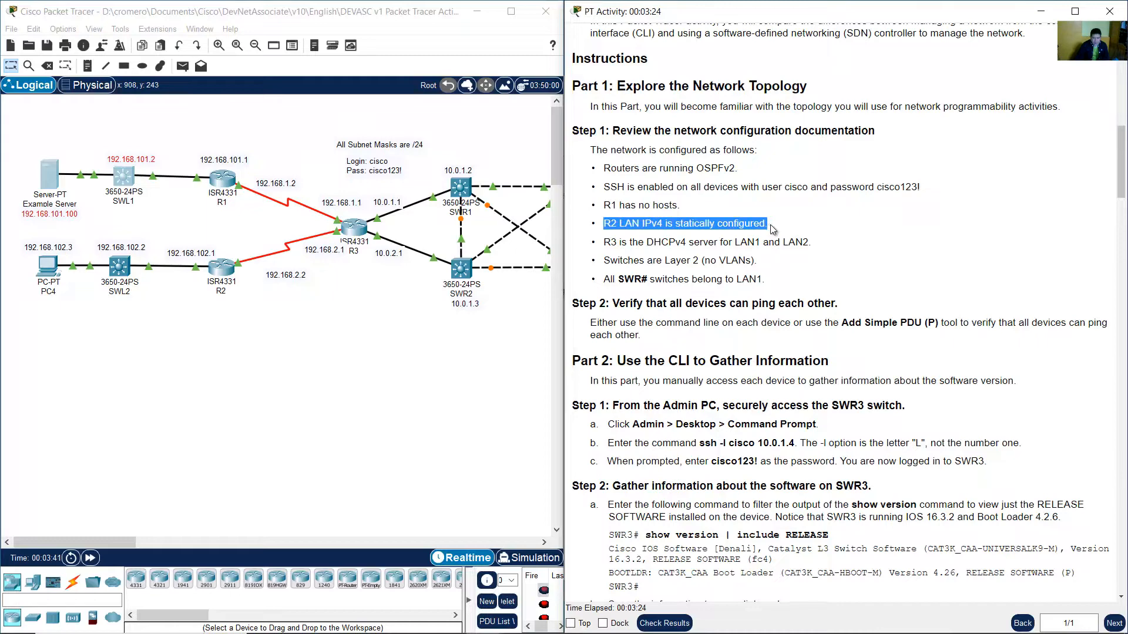
left_click(225, 333)
left_click_drag(201, 342, 12, 237)
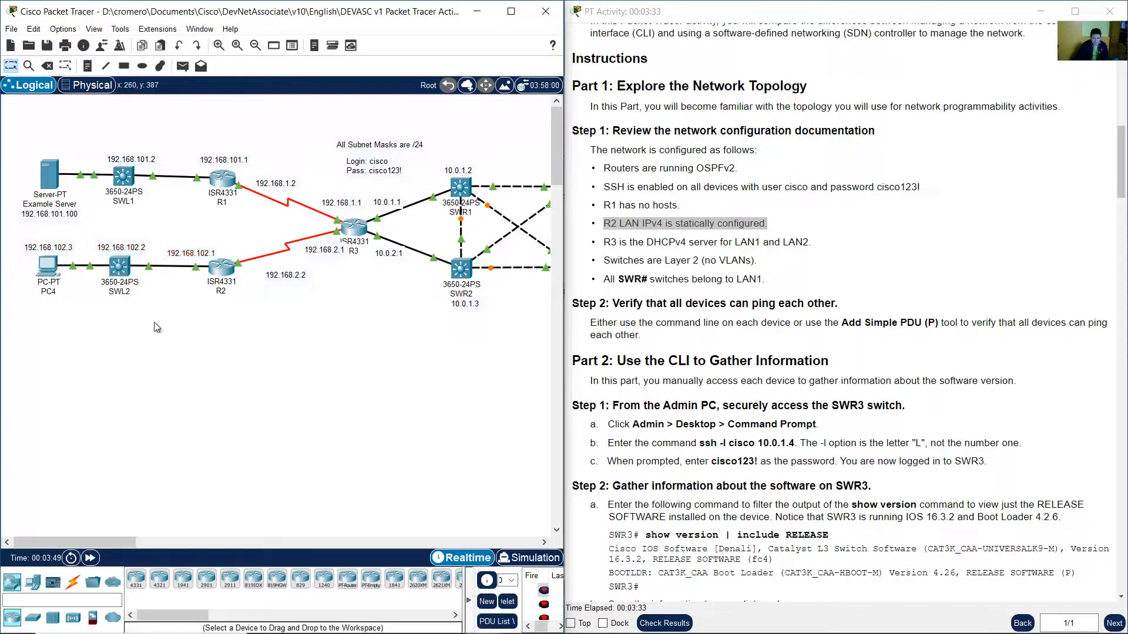
Highlight the R3 DHCPv4 bullet and select R3 and the LAN1 and LAN2 host groups in the topology.
left_click(756, 276)
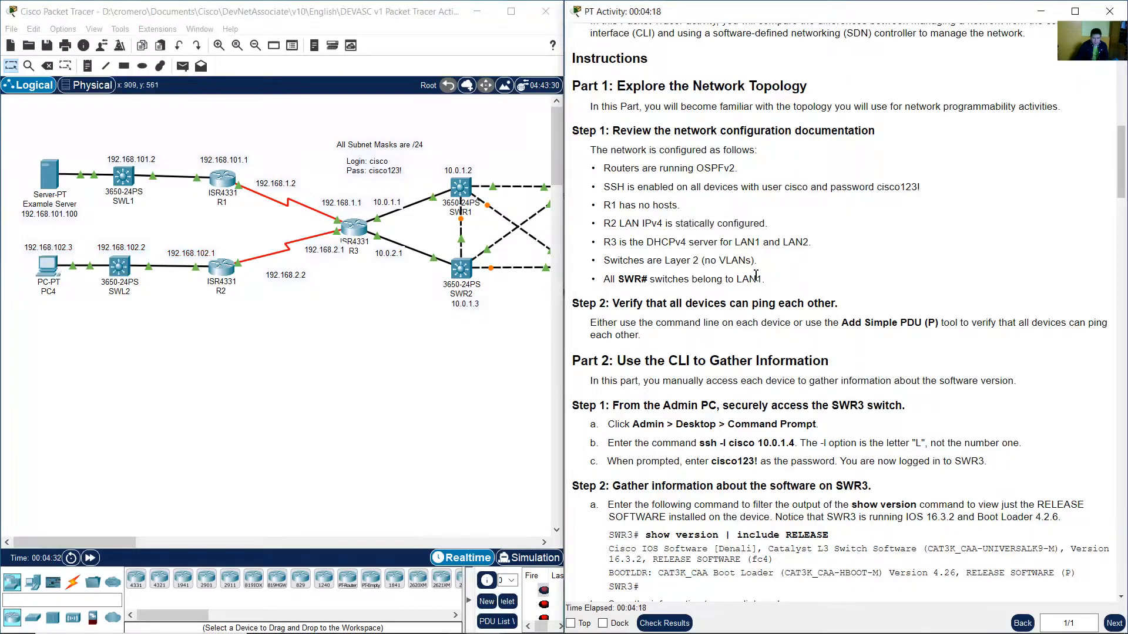
left_click_drag(607, 241, 808, 244)
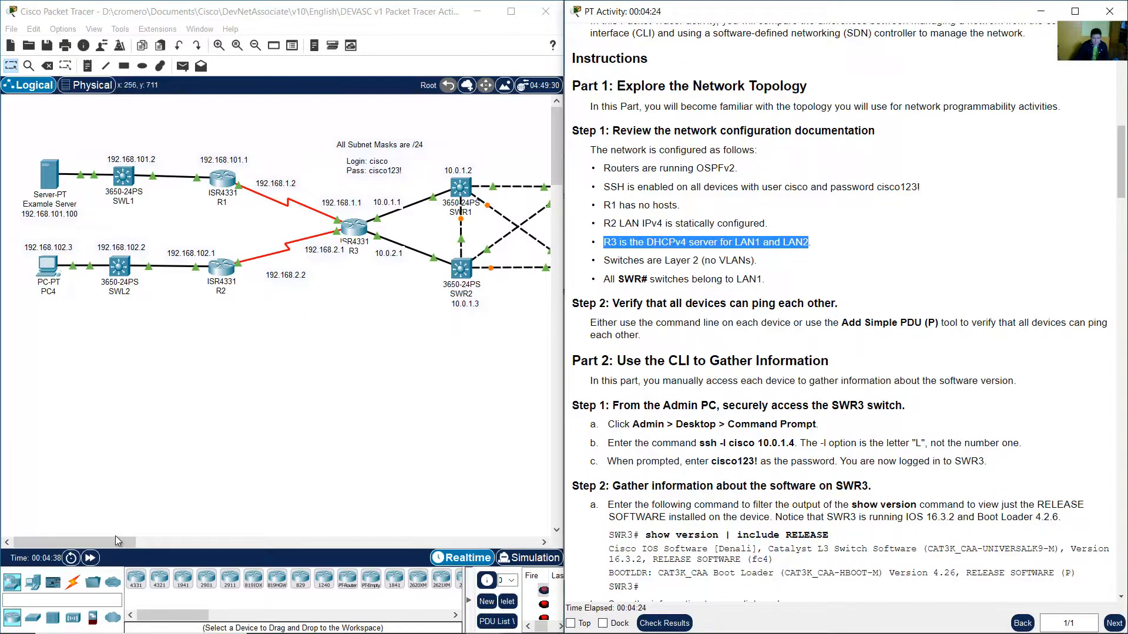
left_click_drag(389, 335, 345, 184)
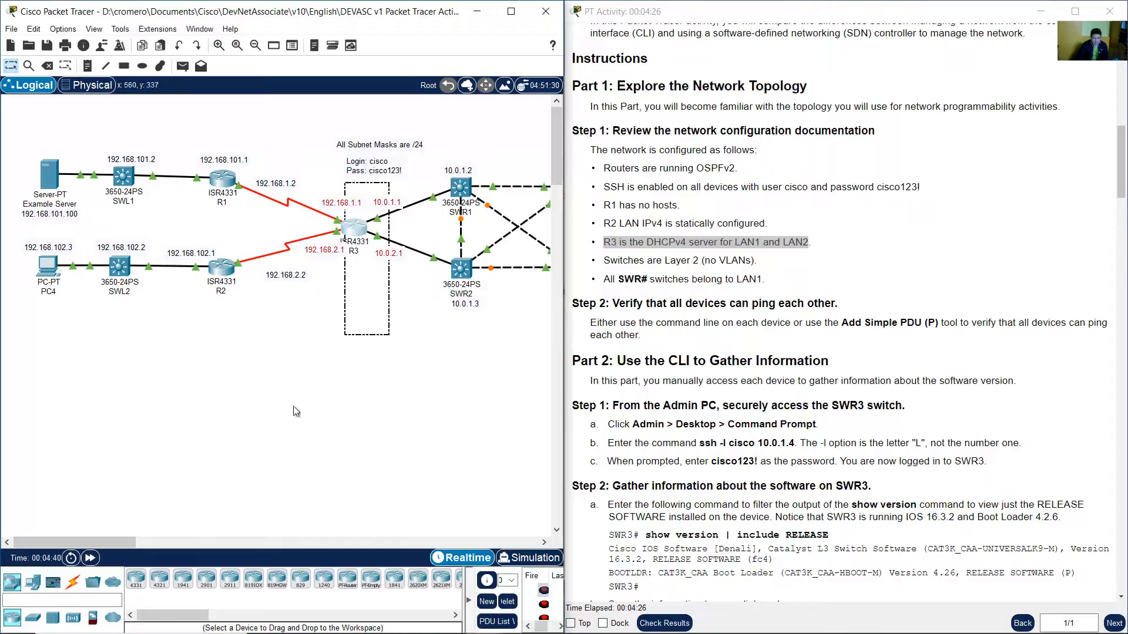
left_click_drag(124, 541, 181, 532)
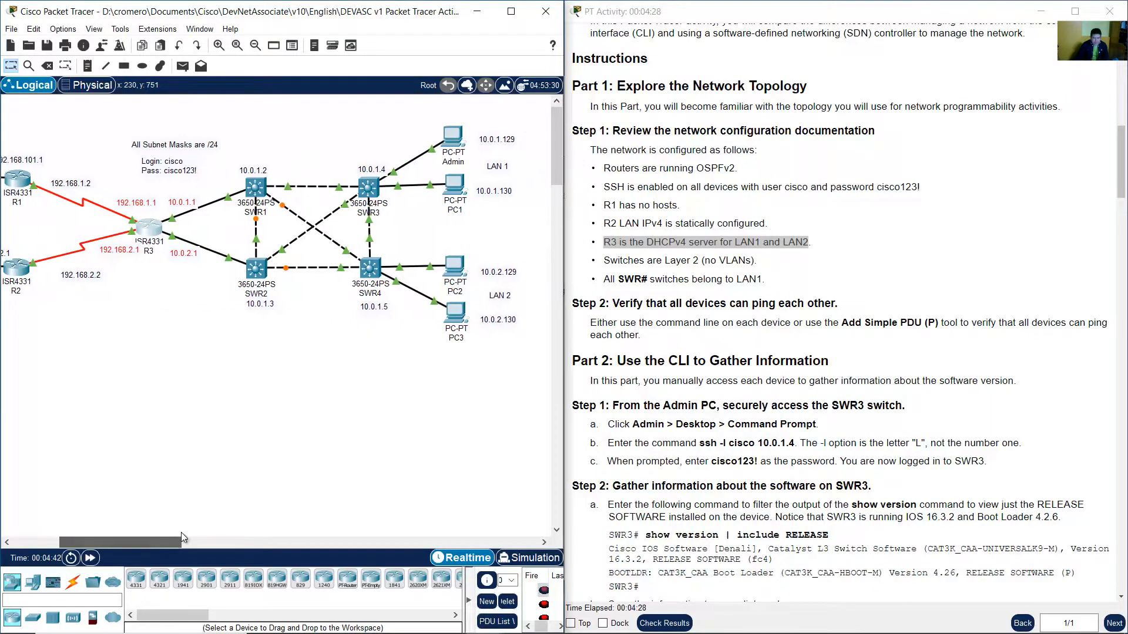
left_click_drag(524, 119, 346, 210)
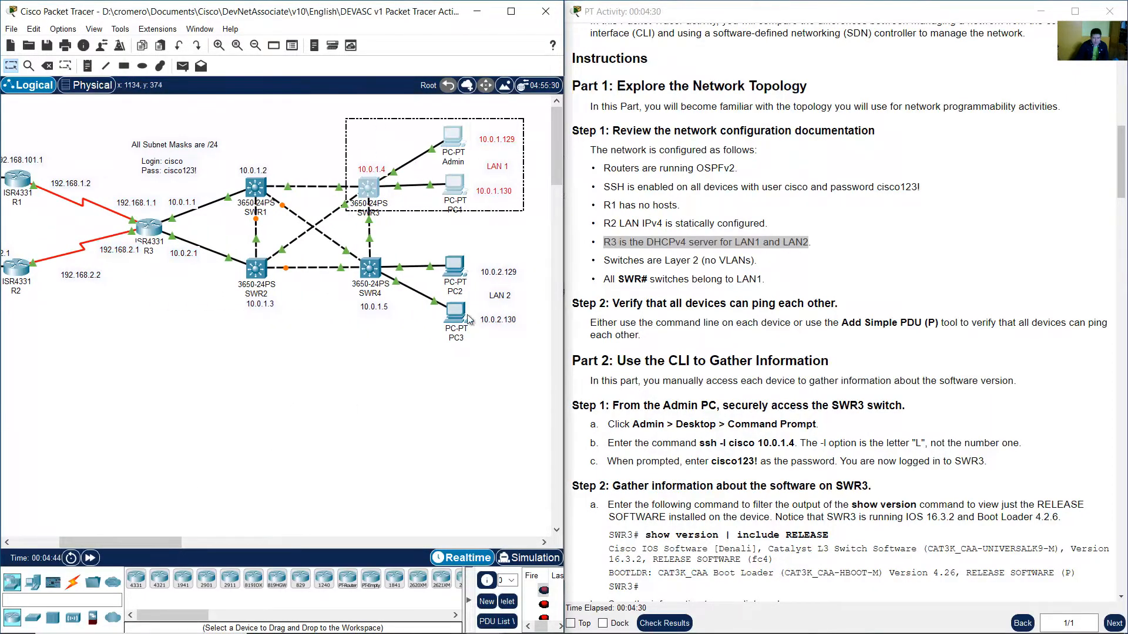
left_click_drag(532, 246, 355, 381)
Highlight the Layer 2 switches bullet and select the SWR1–SWR4 block and the SWL1 and SWL2 switches.
left_click(657, 268)
left_click_drag(611, 262, 760, 260)
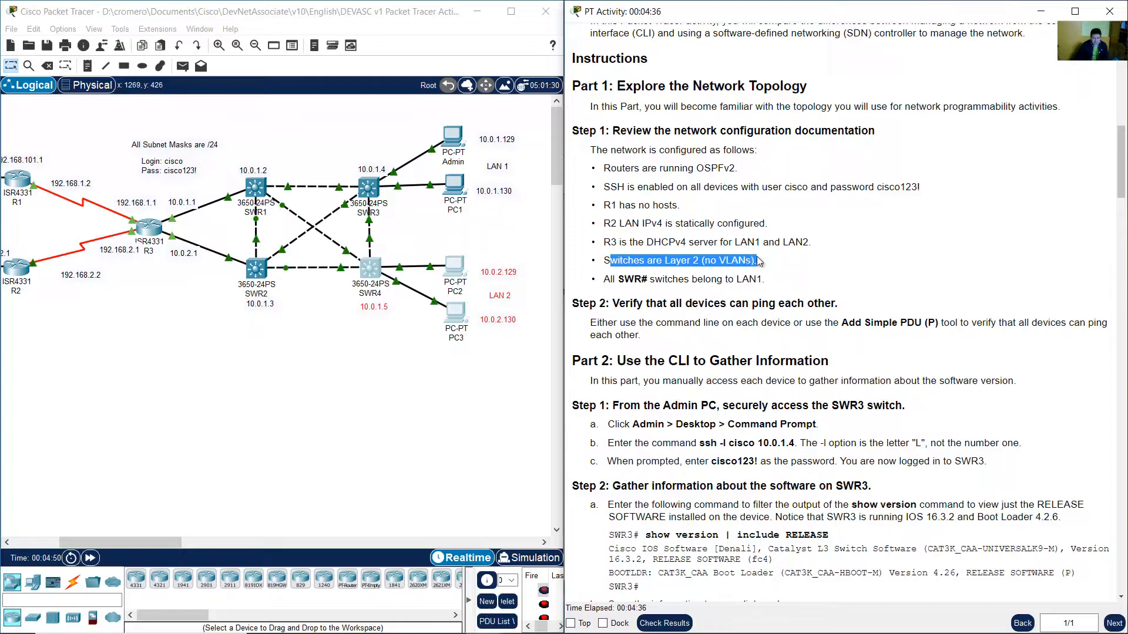
left_click_drag(164, 541, 160, 541)
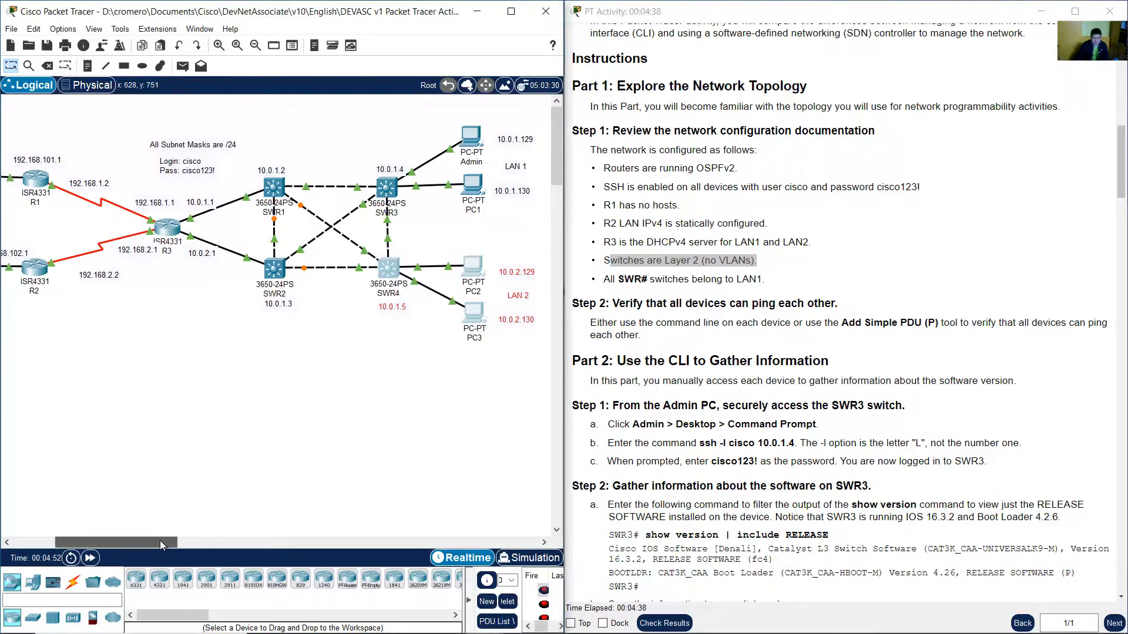
left_click_drag(405, 386, 275, 148)
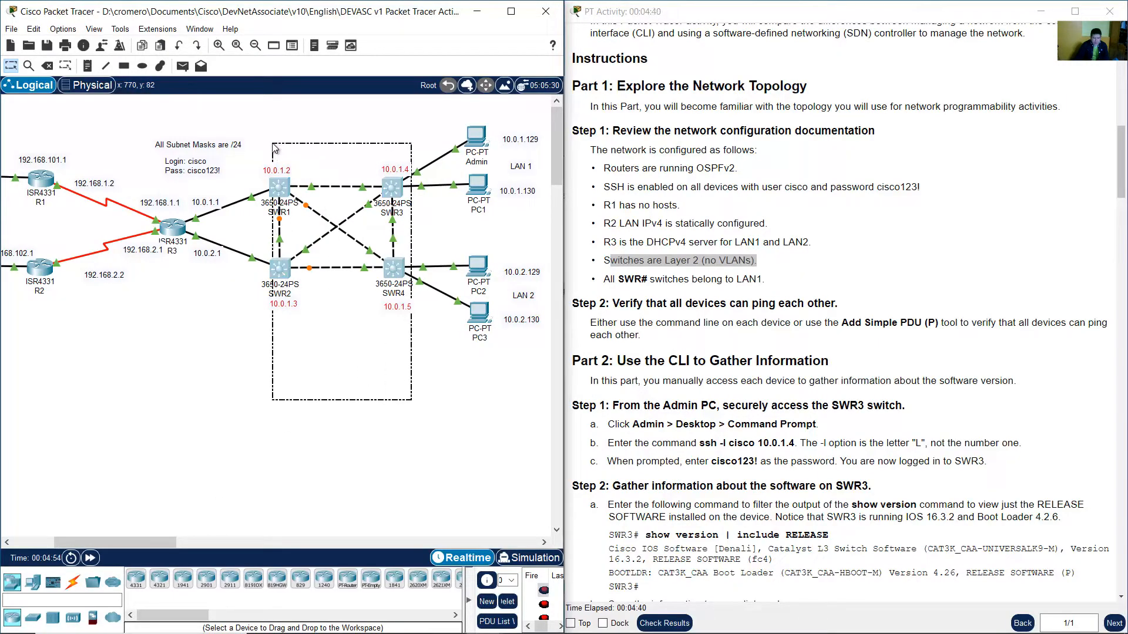
left_click_drag(137, 541, 95, 541)
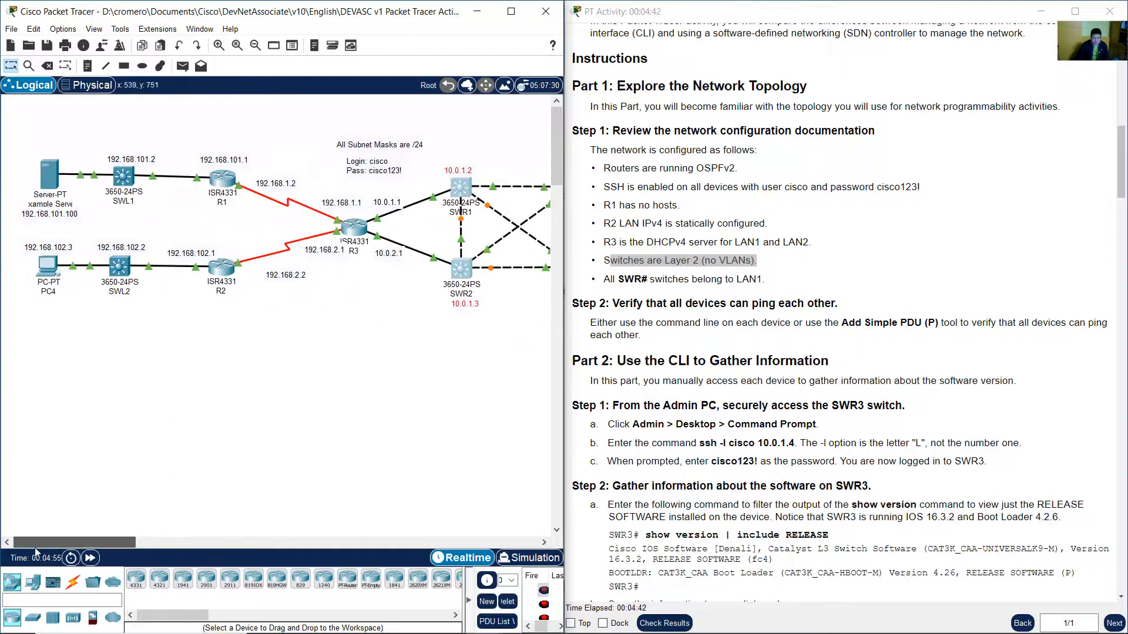
left_click_drag(150, 380, 112, 134)
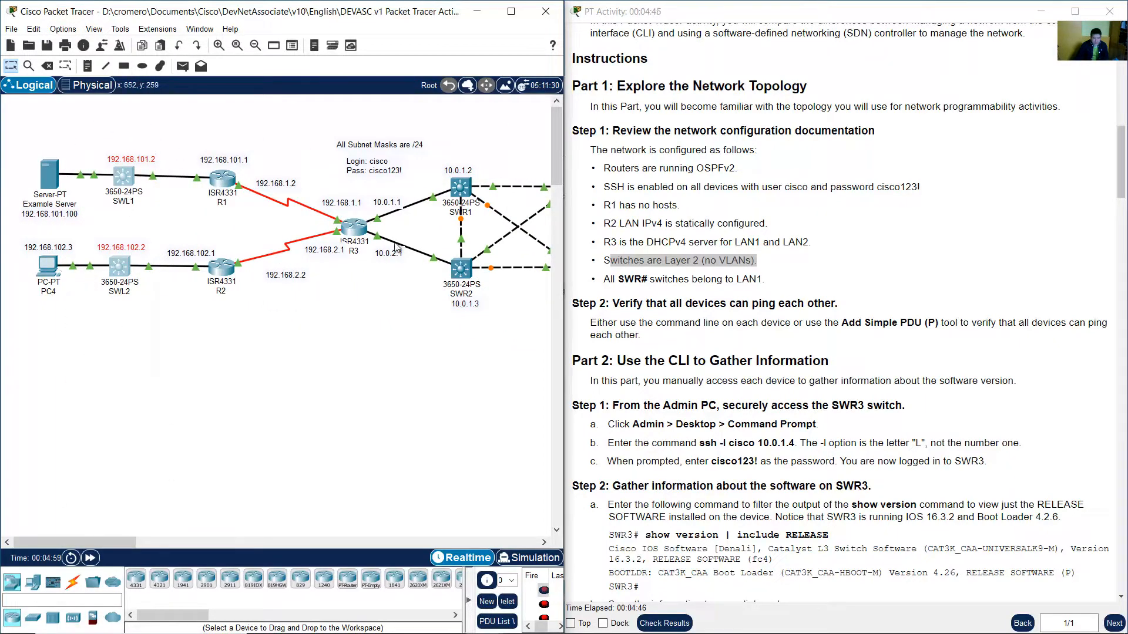
Highlight the bullet saying all SWR# switches belong to LAN1 and select the four SWR switches.
left_click(630, 283)
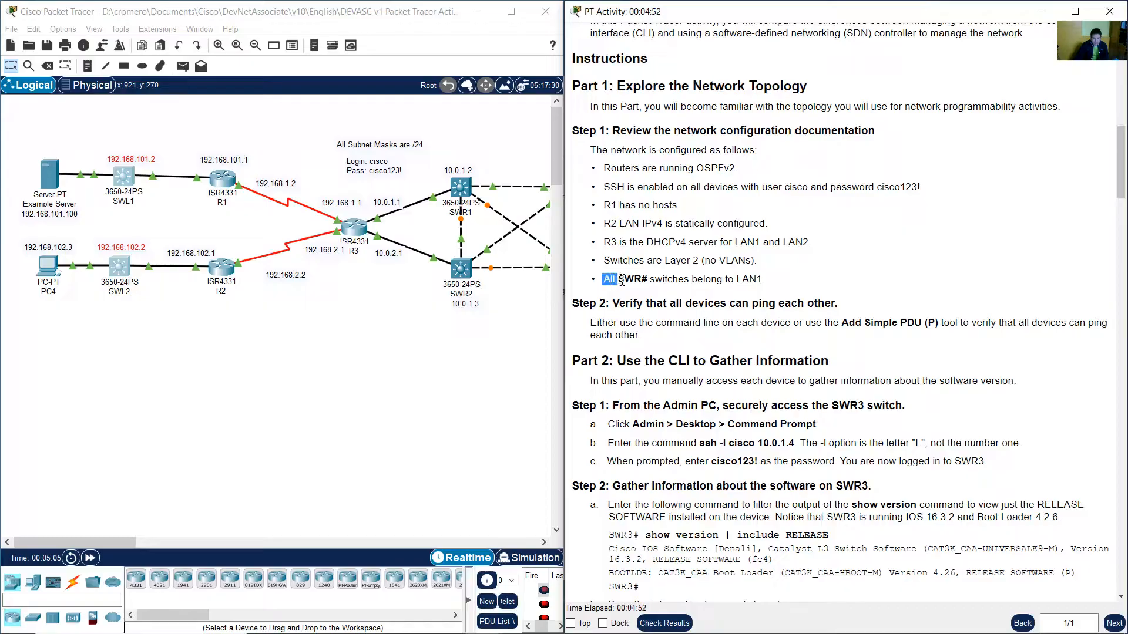
left_click_drag(645, 279, 767, 280)
left_click_drag(101, 542, 157, 540)
left_click_drag(347, 365, 185, 133)
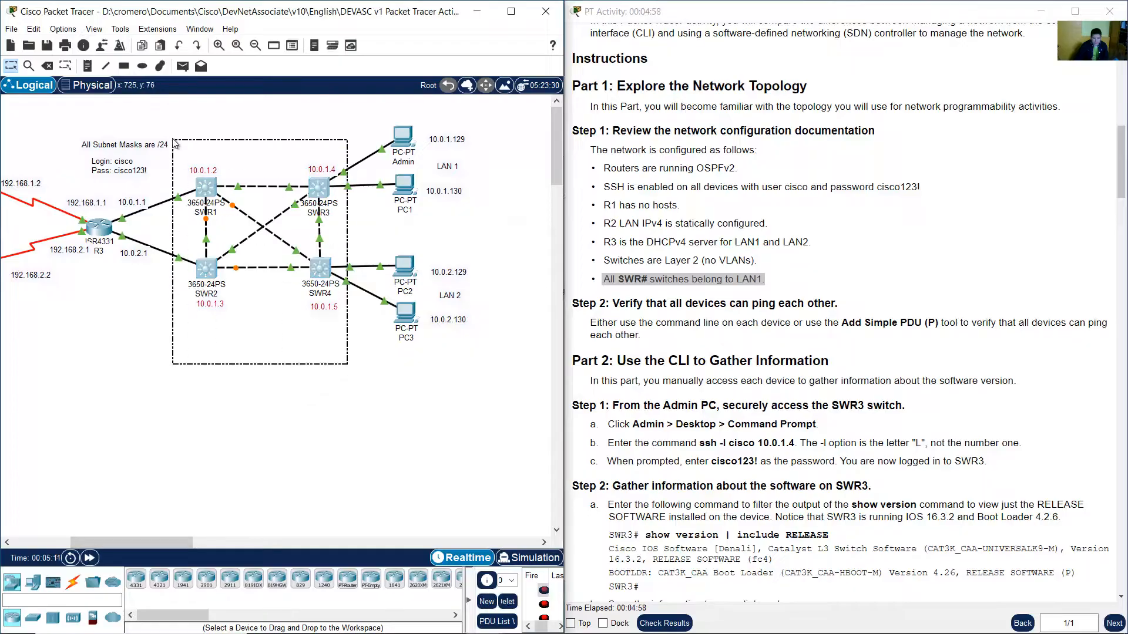
left_click(242, 259)
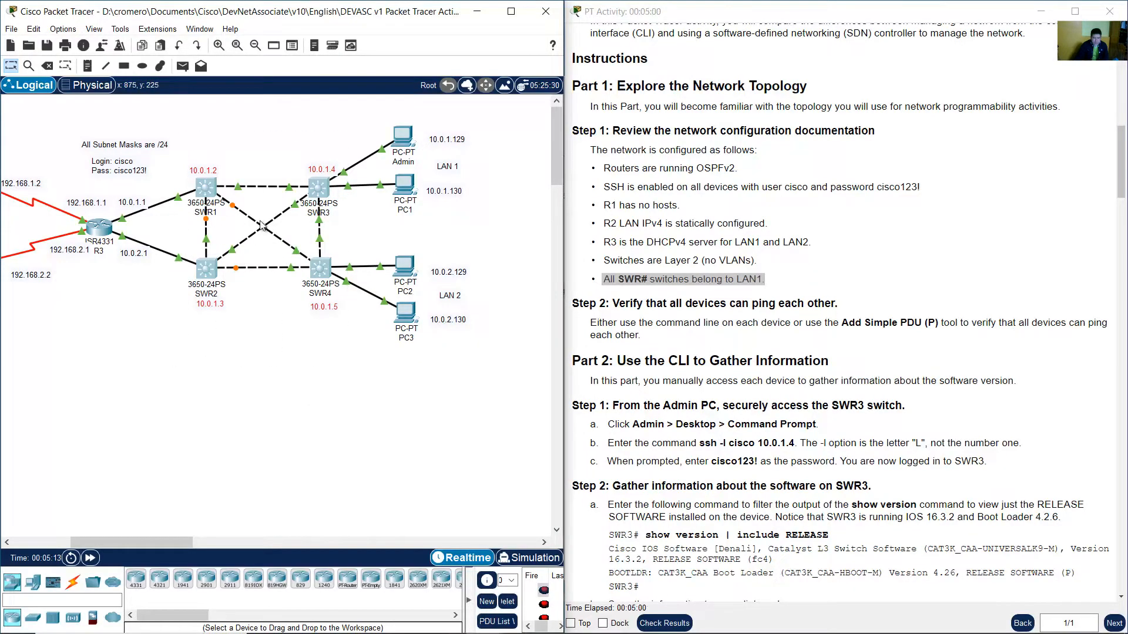
Inspect the IP address labels of the Admin PC and the SWR3, SWR1 and SWR2 switches.
left_click_drag(508, 113, 366, 223)
double_click(445, 140)
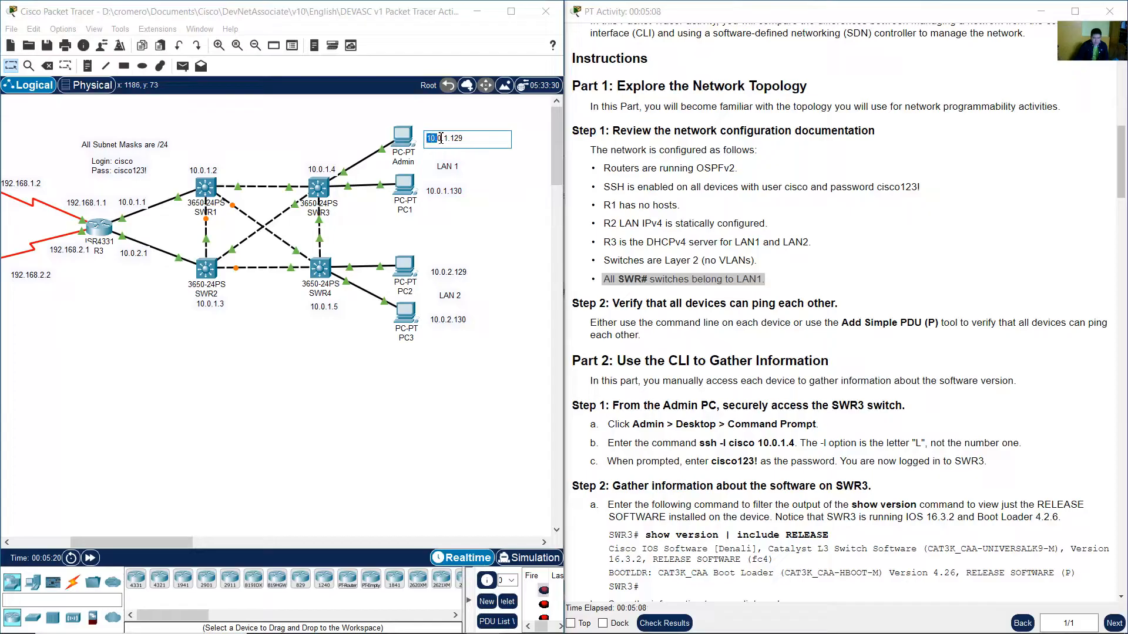
double_click(326, 170)
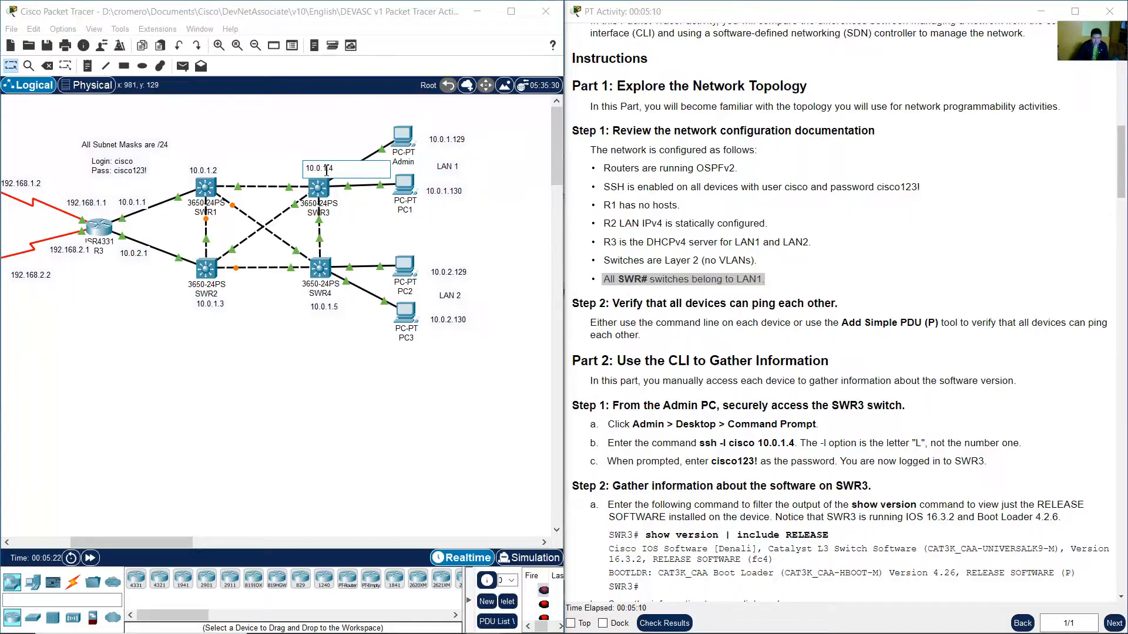
double_click(207, 170)
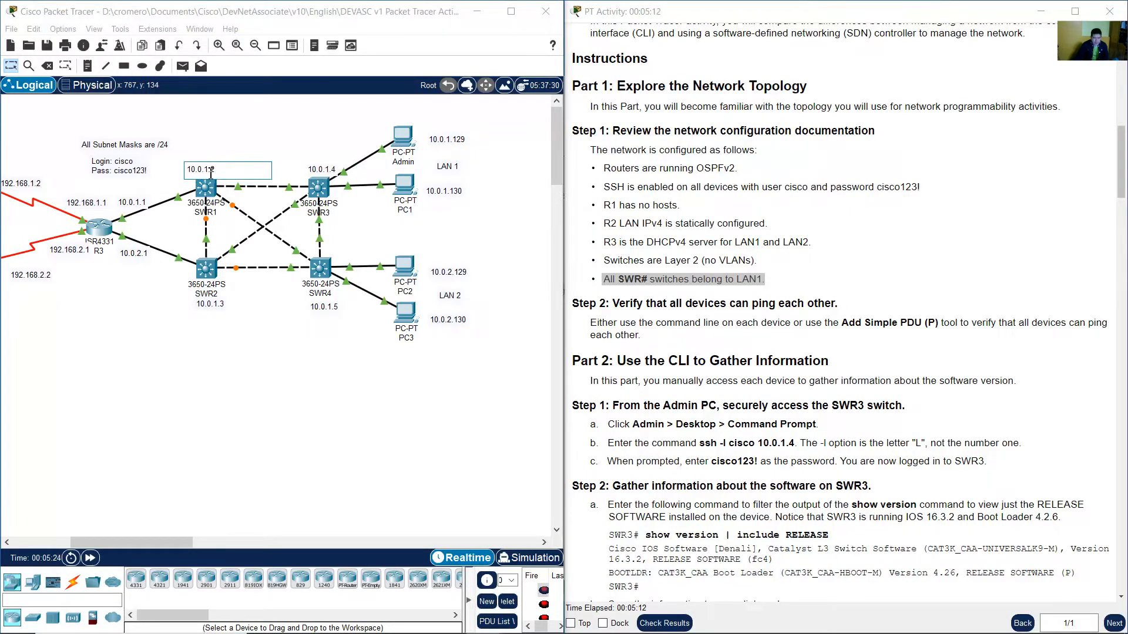
double_click(210, 304)
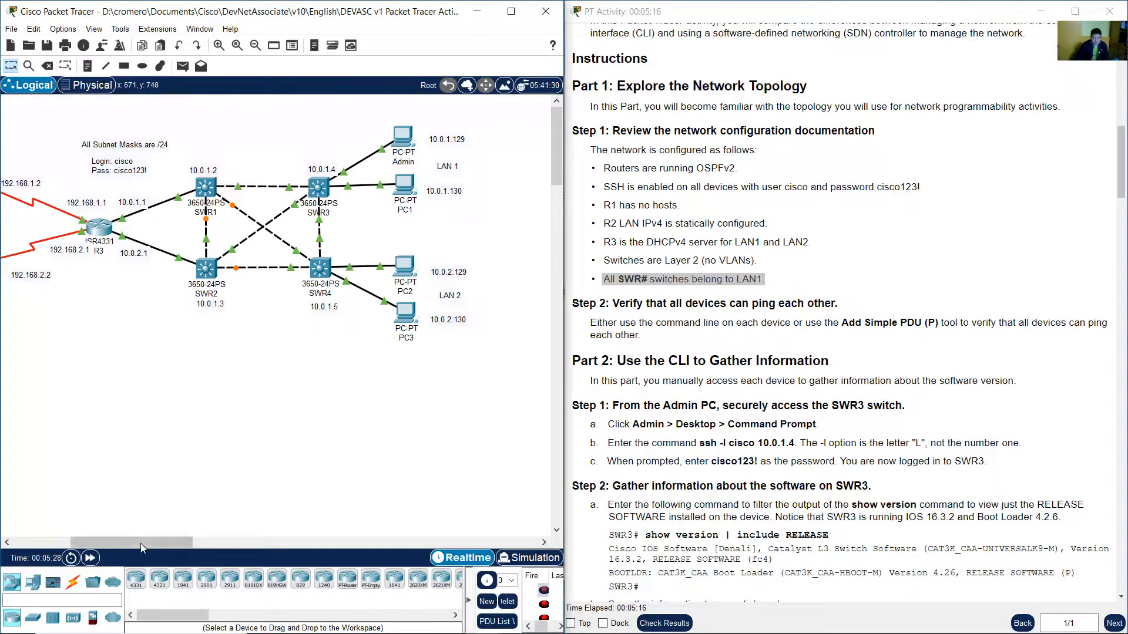
left_click_drag(141, 544, 68, 531)
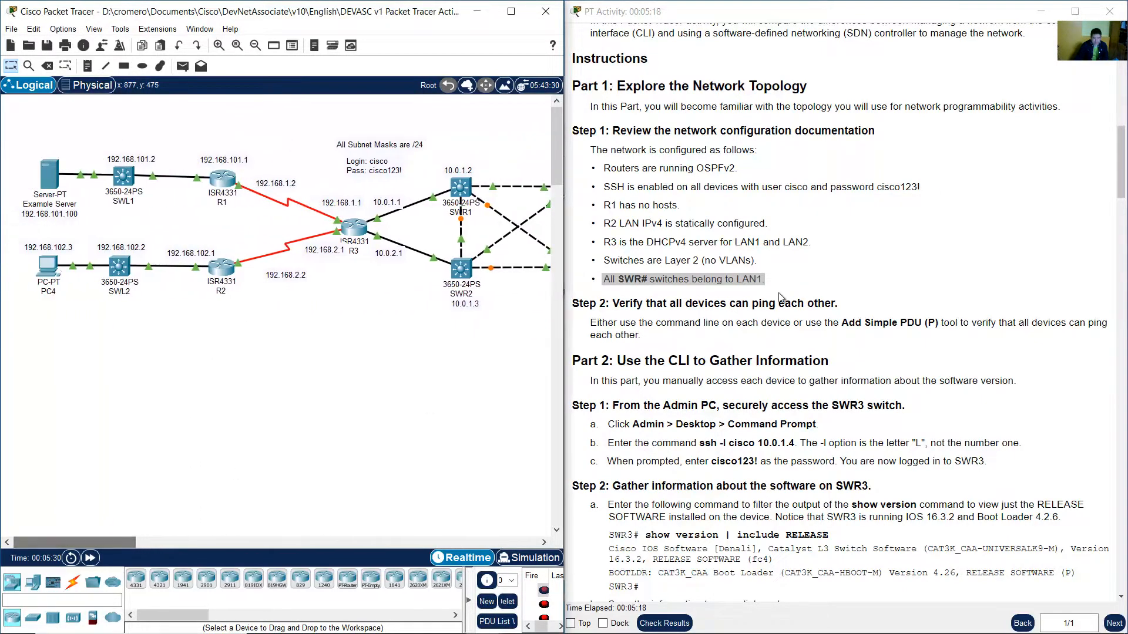
Read Part 1 Step 2 about verifying that all devices can ping each other.
left_click(837, 263)
scroll(840, 265, "down", 2)
scroll(842, 252, "down", 1)
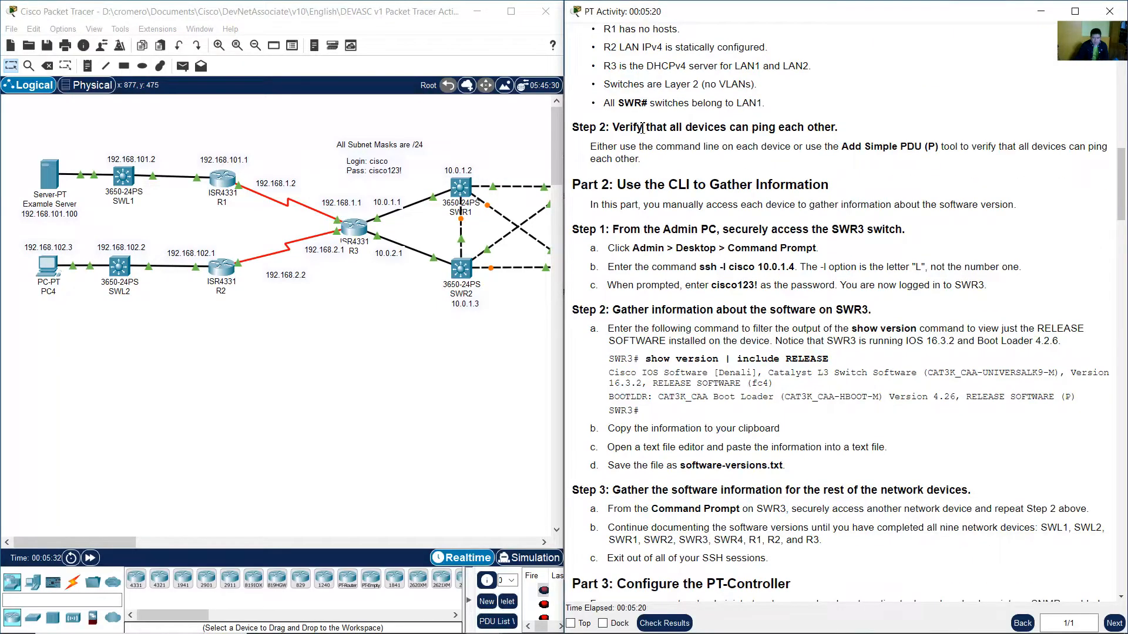
left_click_drag(618, 128, 830, 125)
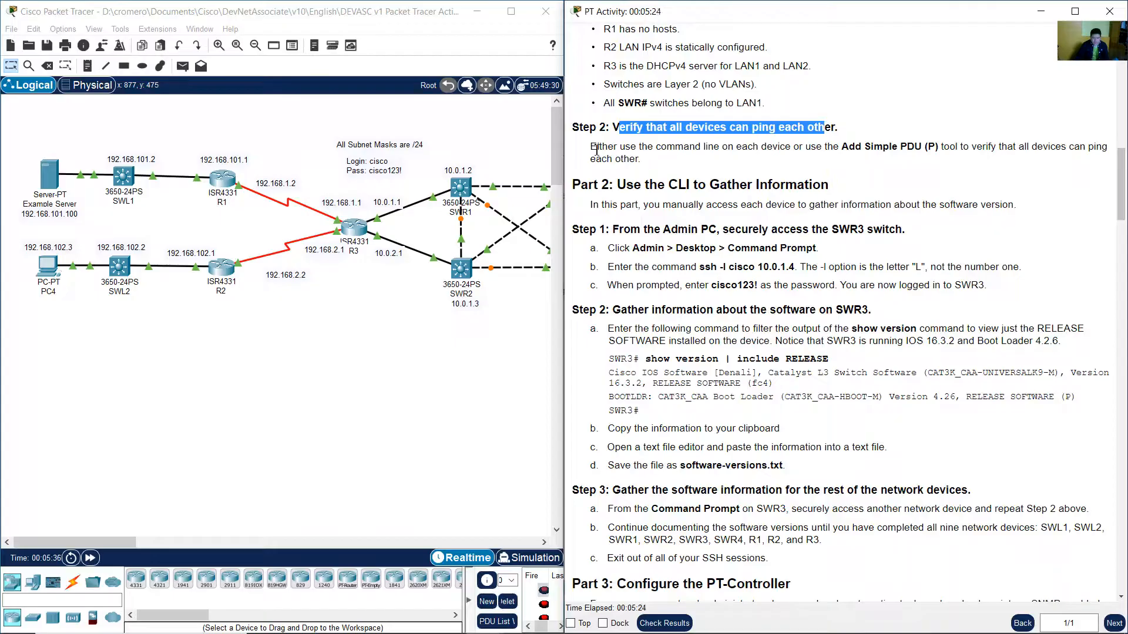
left_click_drag(591, 147, 798, 148)
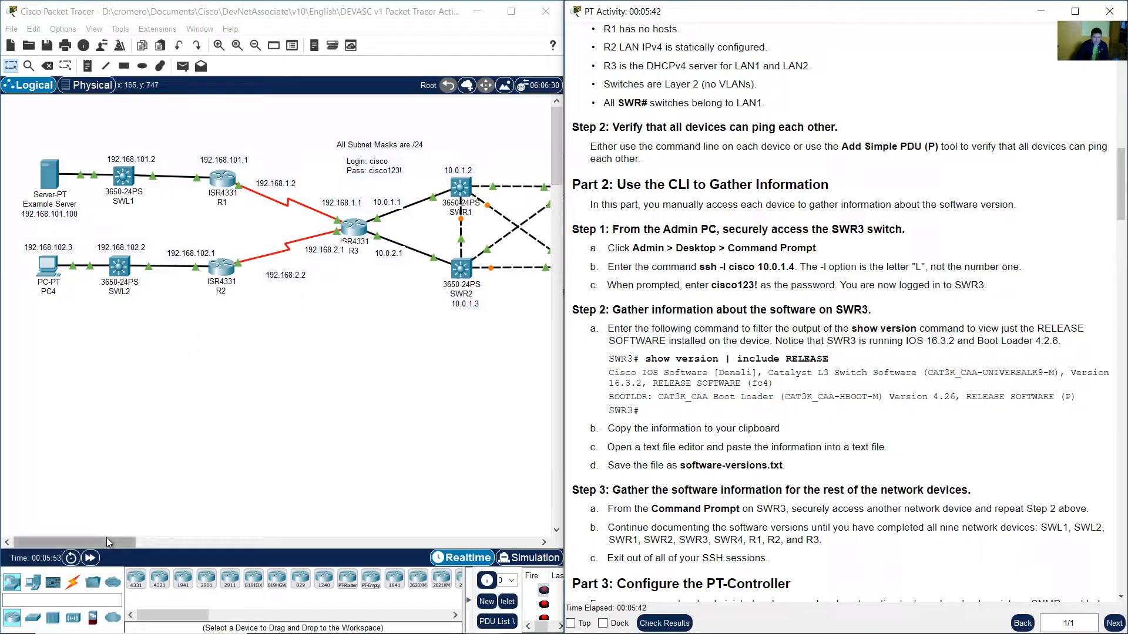
Open the Command Prompt on PC4 and enlarge its window.
left_click(50, 271)
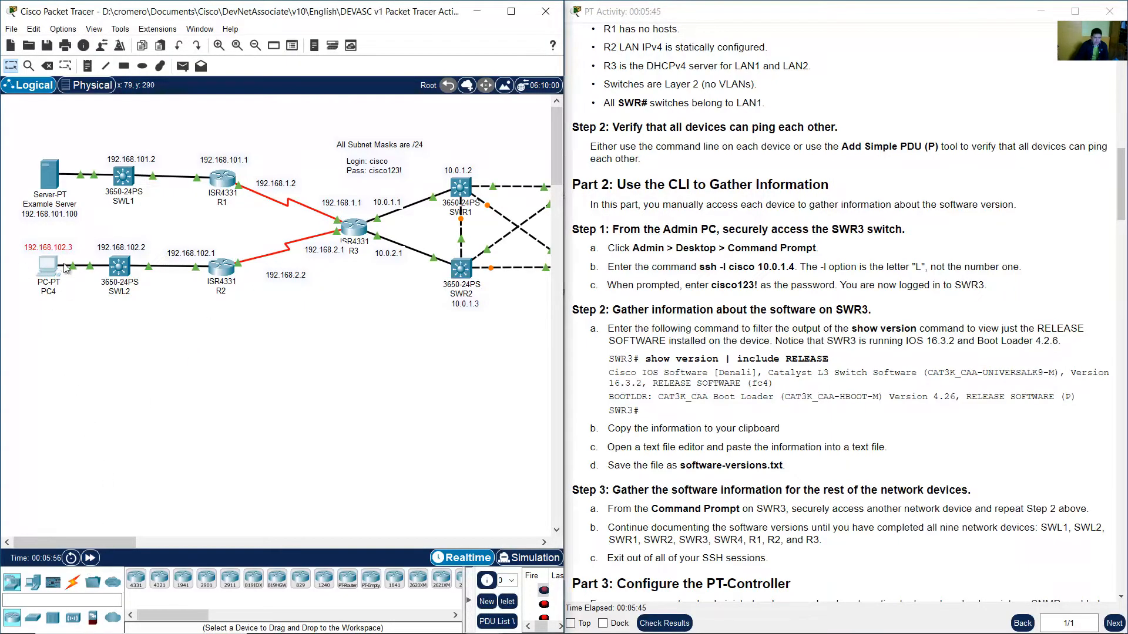
left_click(464, 140)
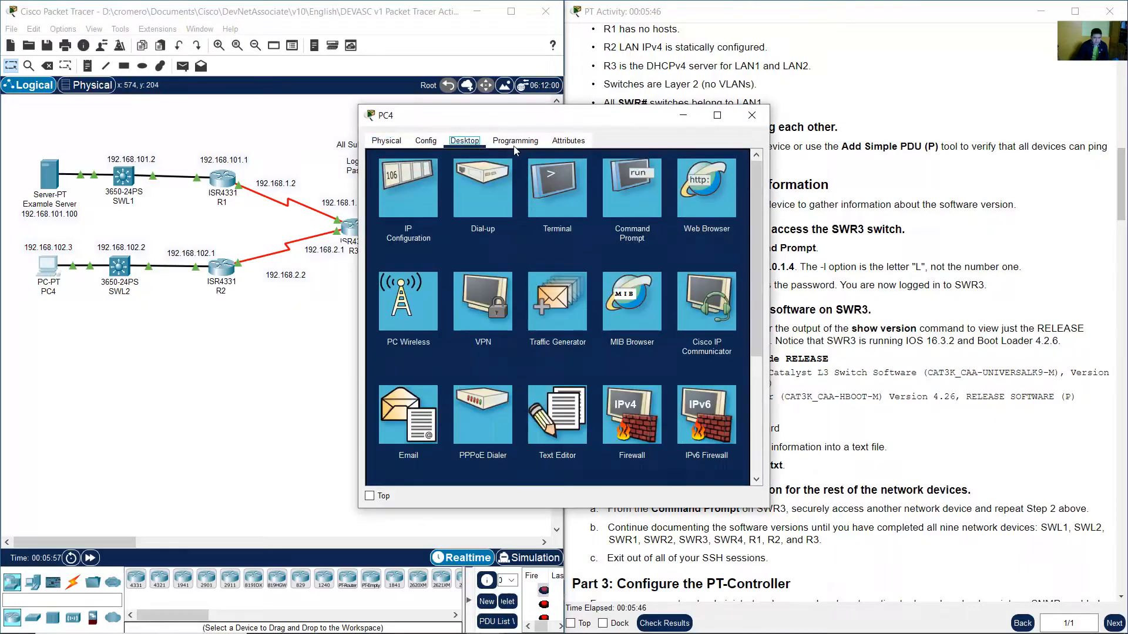
left_click(637, 189)
left_click_drag(636, 115, 316, 225)
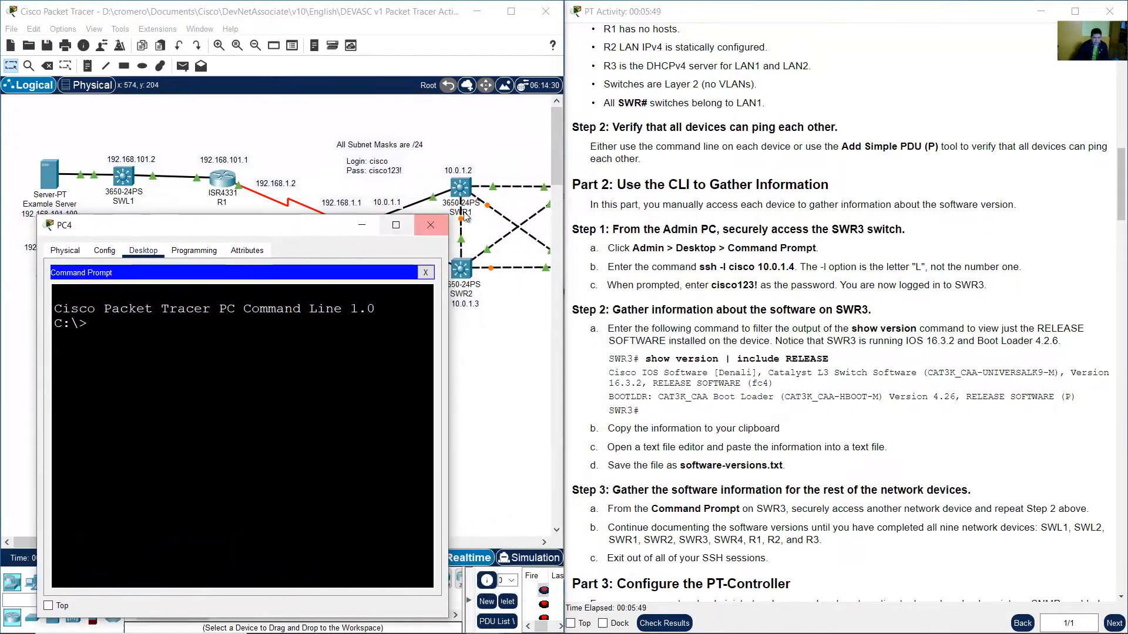
left_click_drag(450, 216, 684, 193)
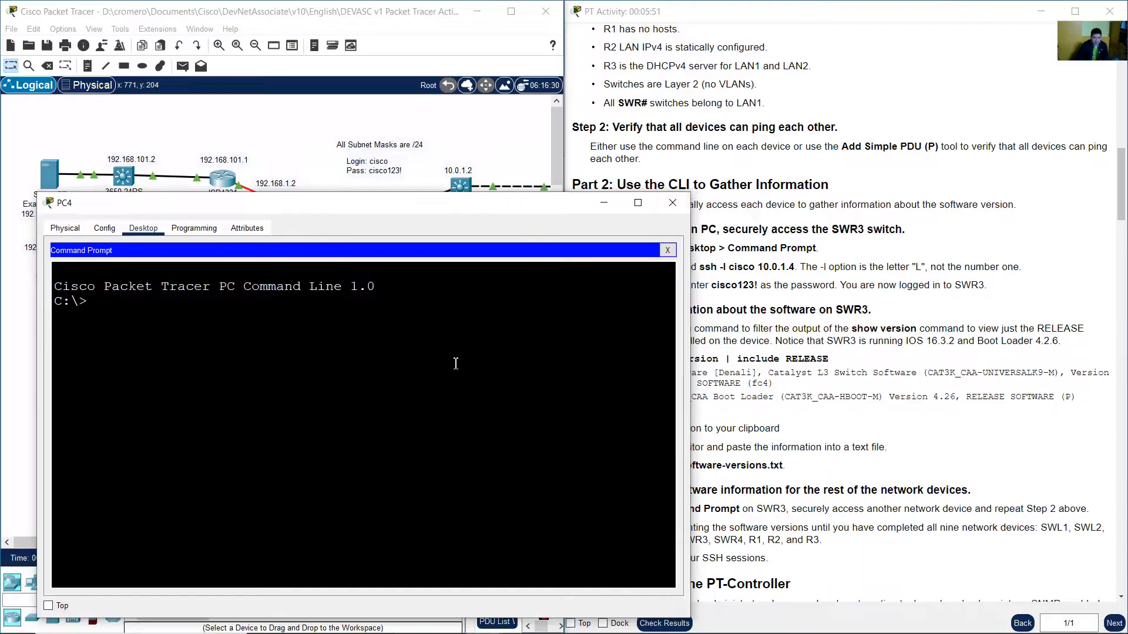
Run ipconfig on PC4 and highlight its IPv4 address and default gateway.
type("ipconfig")
key("Return")
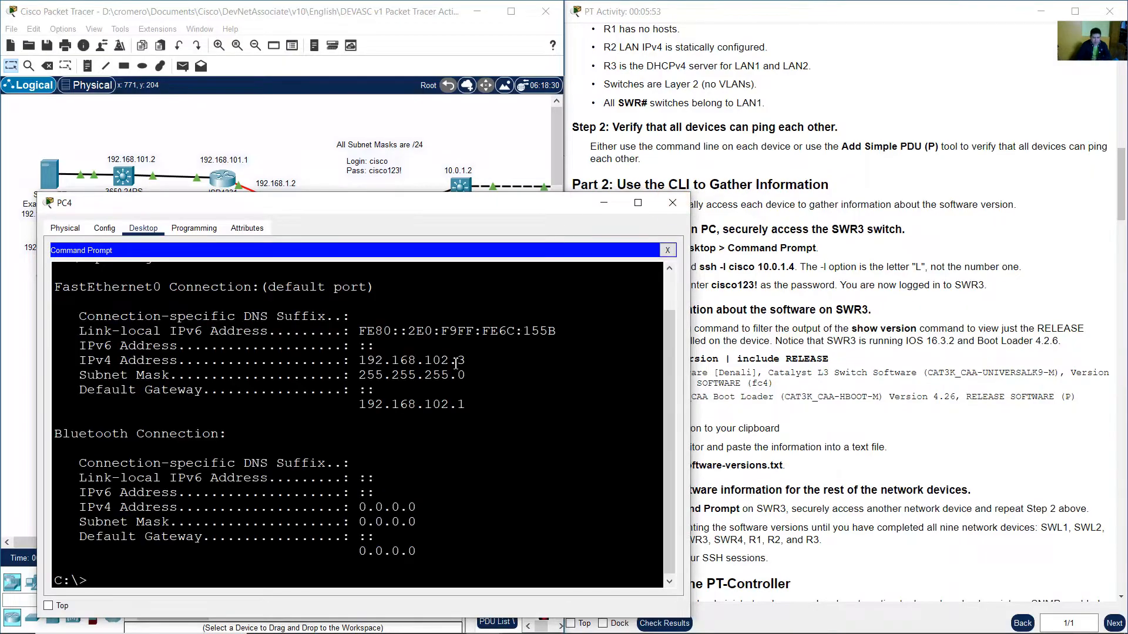
left_click_drag(365, 360, 481, 361)
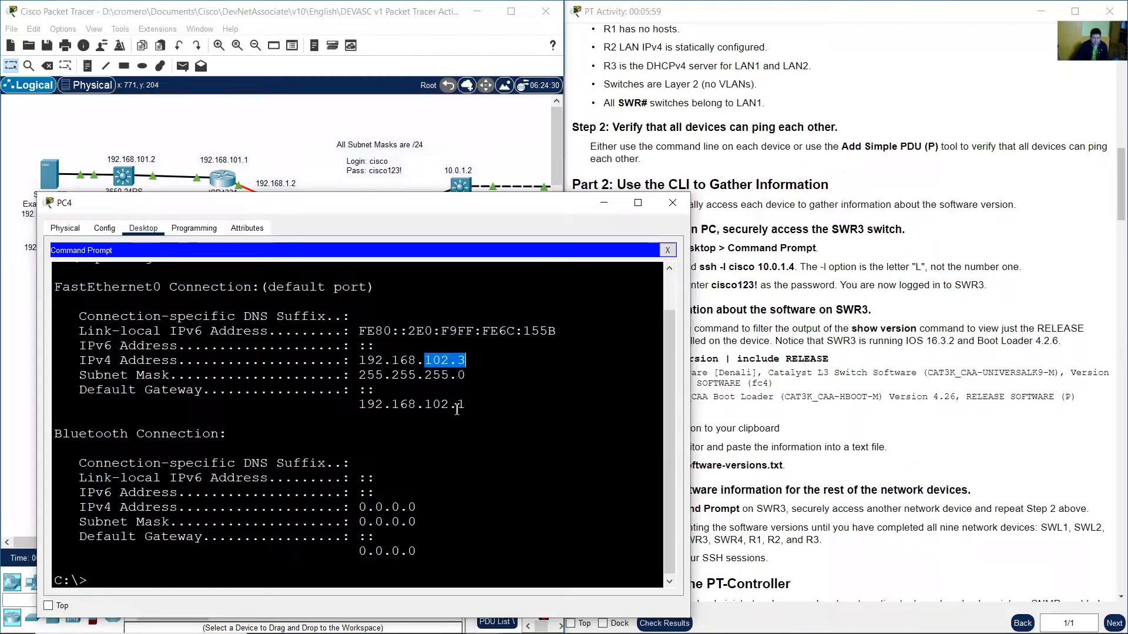
left_click_drag(359, 406, 468, 405)
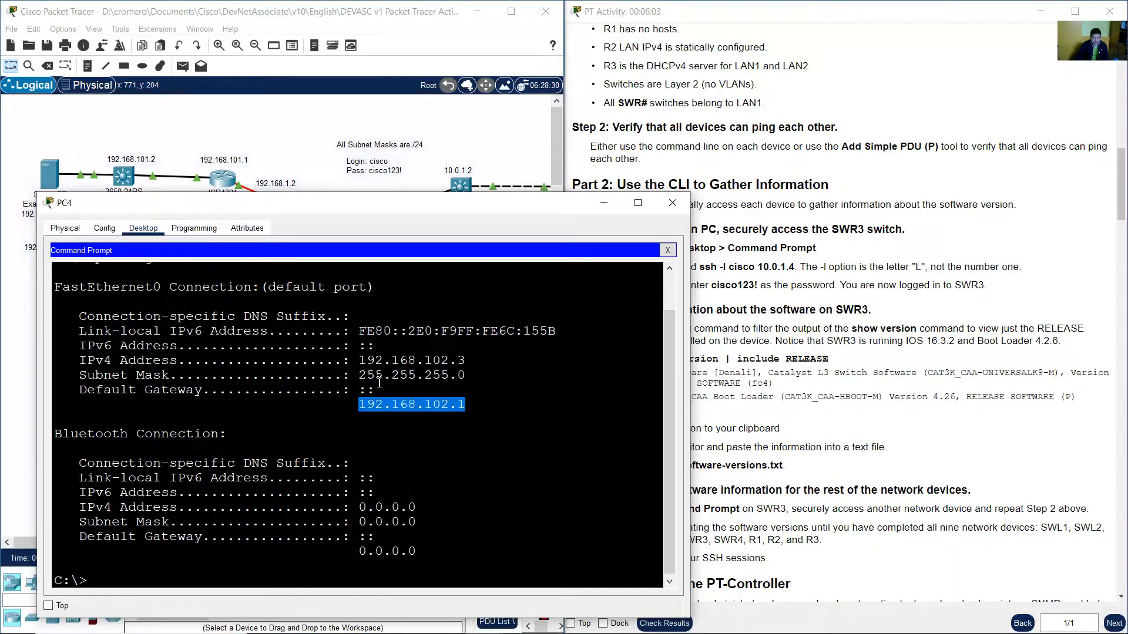
Open the Example Server's IP Configuration to check its static addressing, then close the server window.
left_click(81, 131)
left_click_drag(82, 124, 15, 238)
left_click(57, 179)
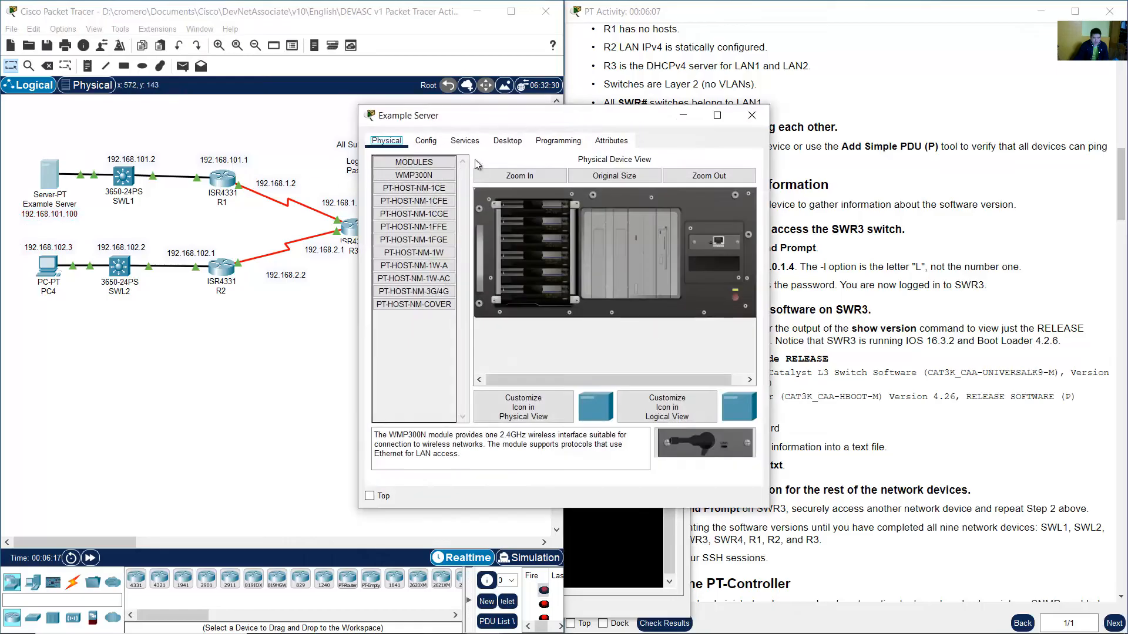
left_click(508, 141)
left_click(436, 175)
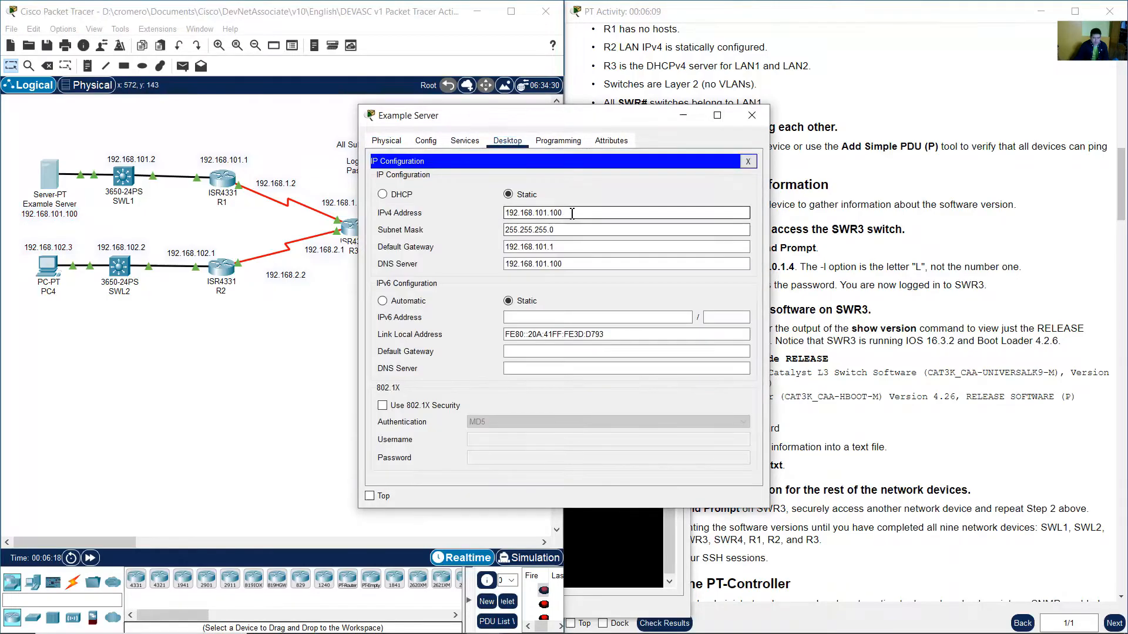
left_click(751, 115)
Ping the Example Server at 192.168.101.100 from PC4's command prompt, then set the PC4 window aside.
left_click(47, 267)
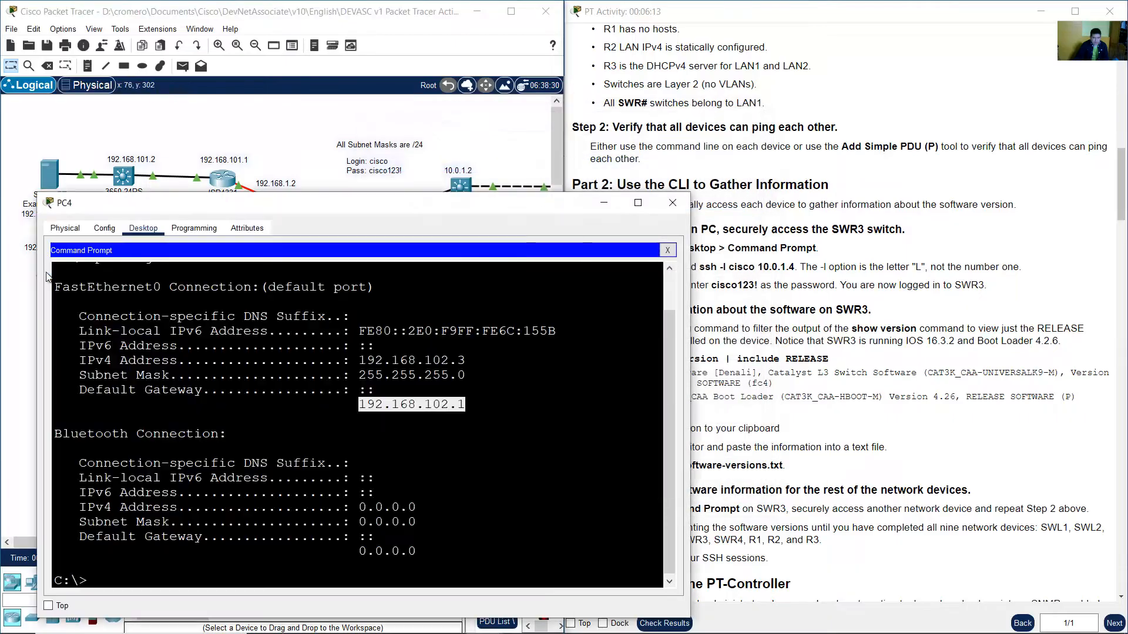
left_click(473, 444)
type("pin")
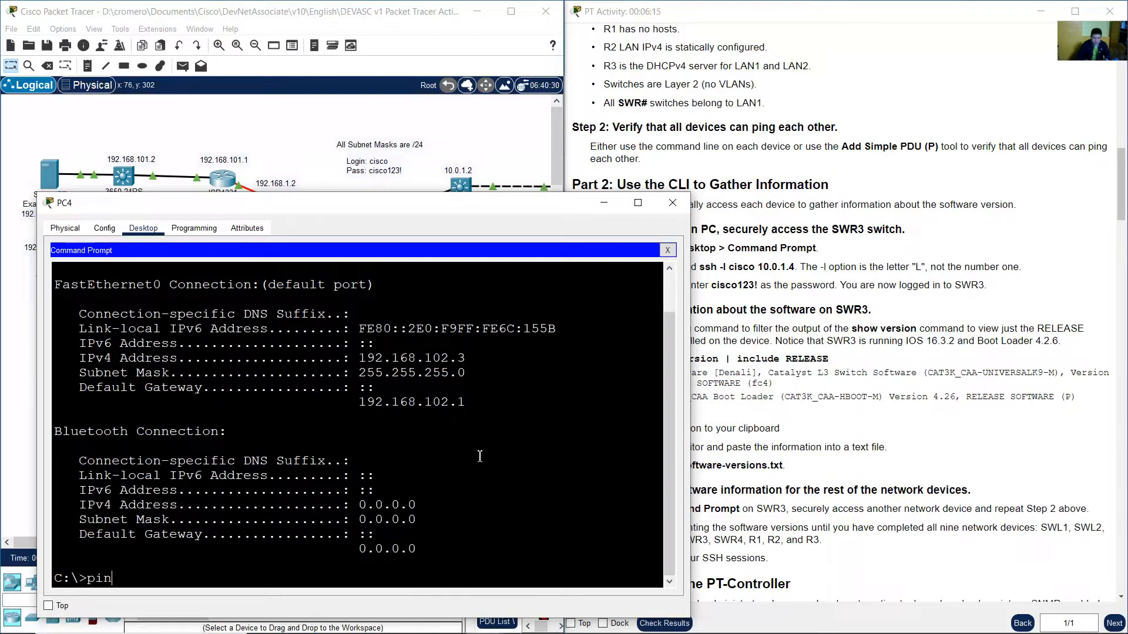
type("g 192.168.101.100")
key("Return")
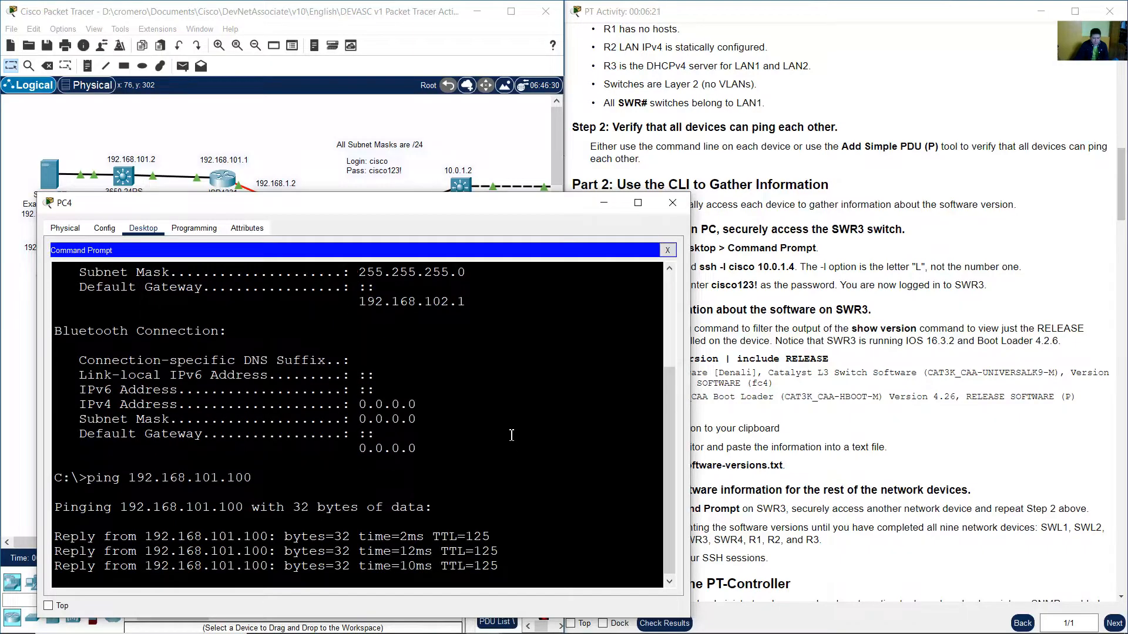
left_click(457, 121)
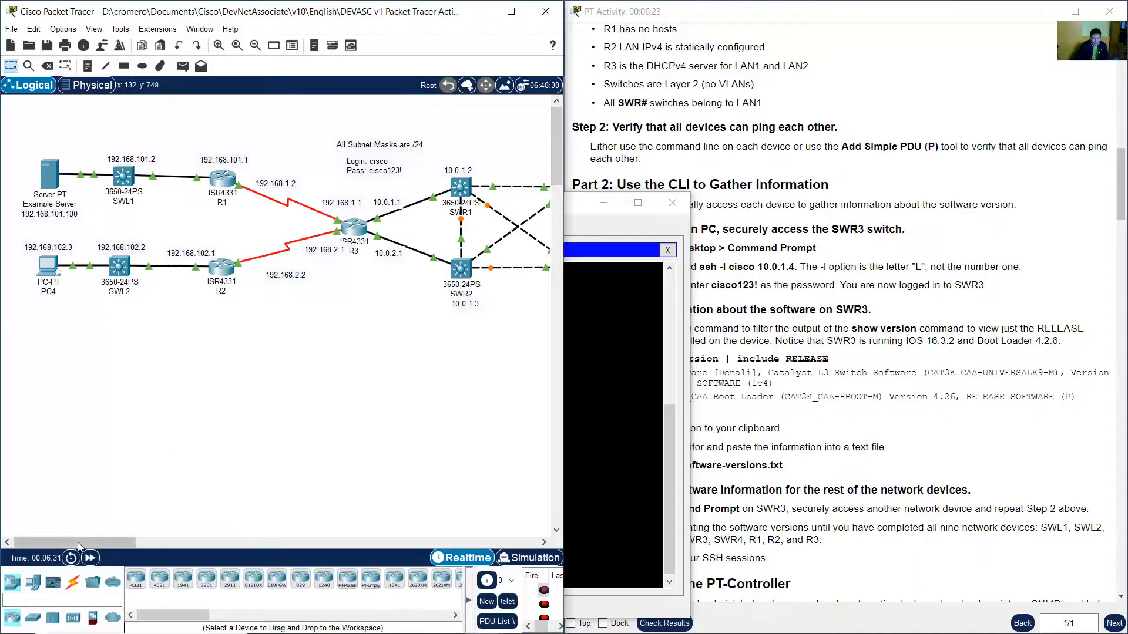
left_click_drag(77, 542, 146, 541)
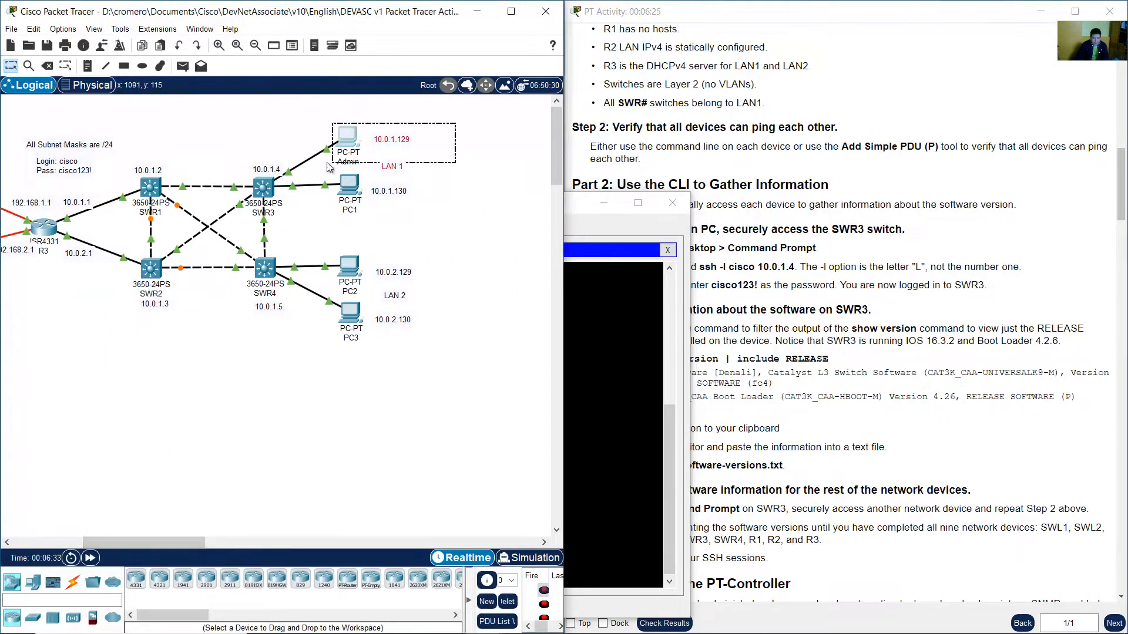
Open the Admin PC's IP Configuration to check its DHCP addressing, then close the Admin window.
left_click_drag(327, 163, 317, 160)
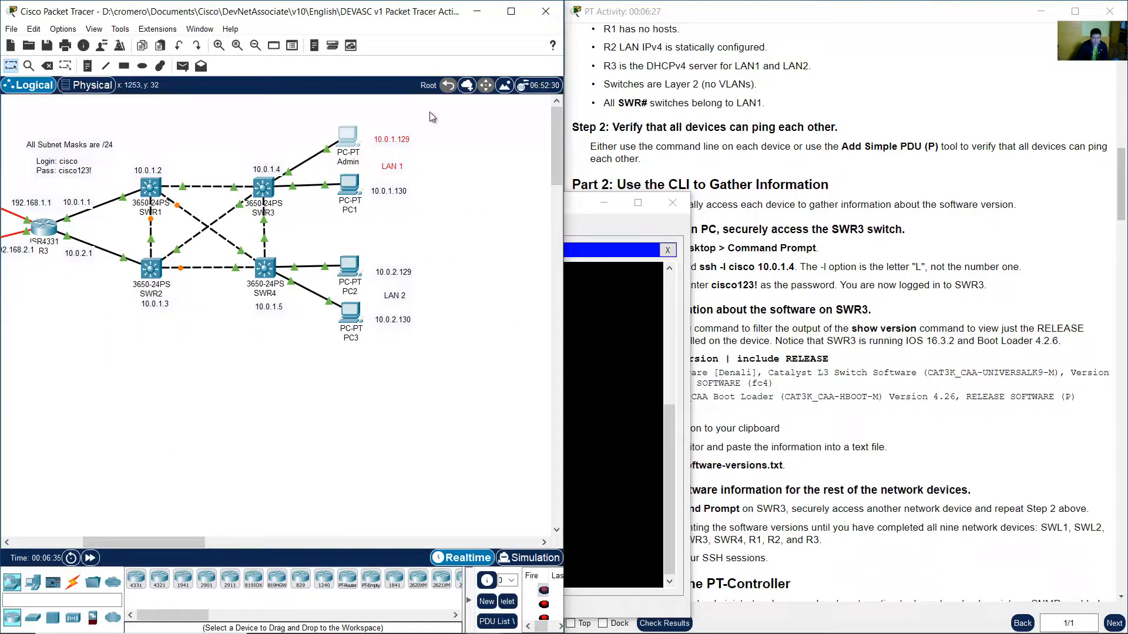
left_click_drag(445, 121, 327, 153)
left_click(409, 141)
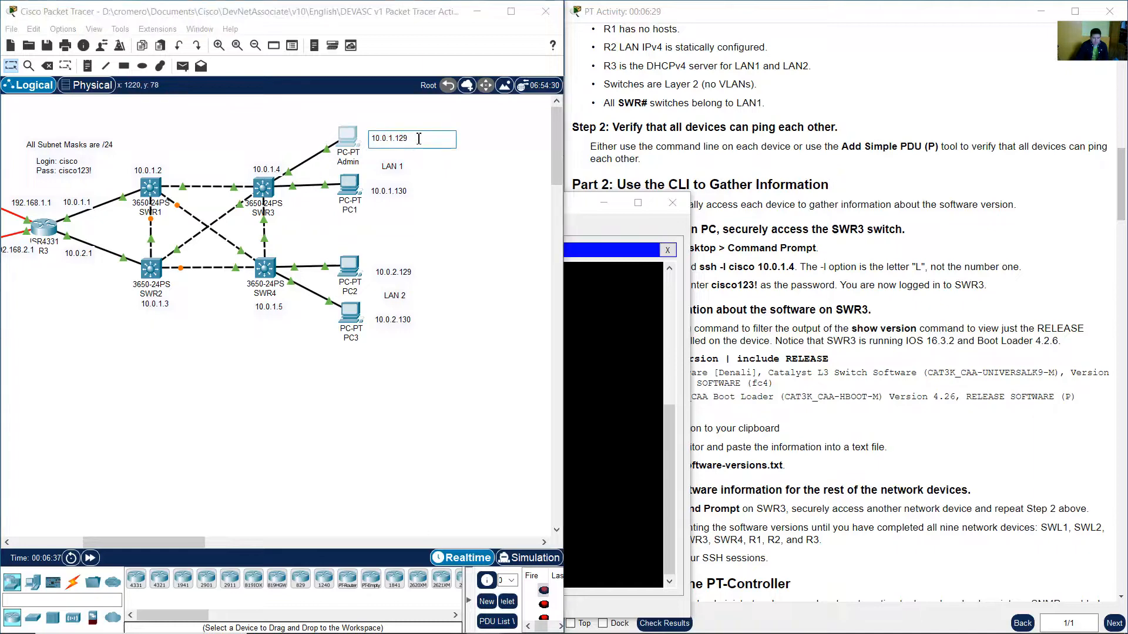
left_click_drag(418, 139, 364, 141)
left_click(351, 138)
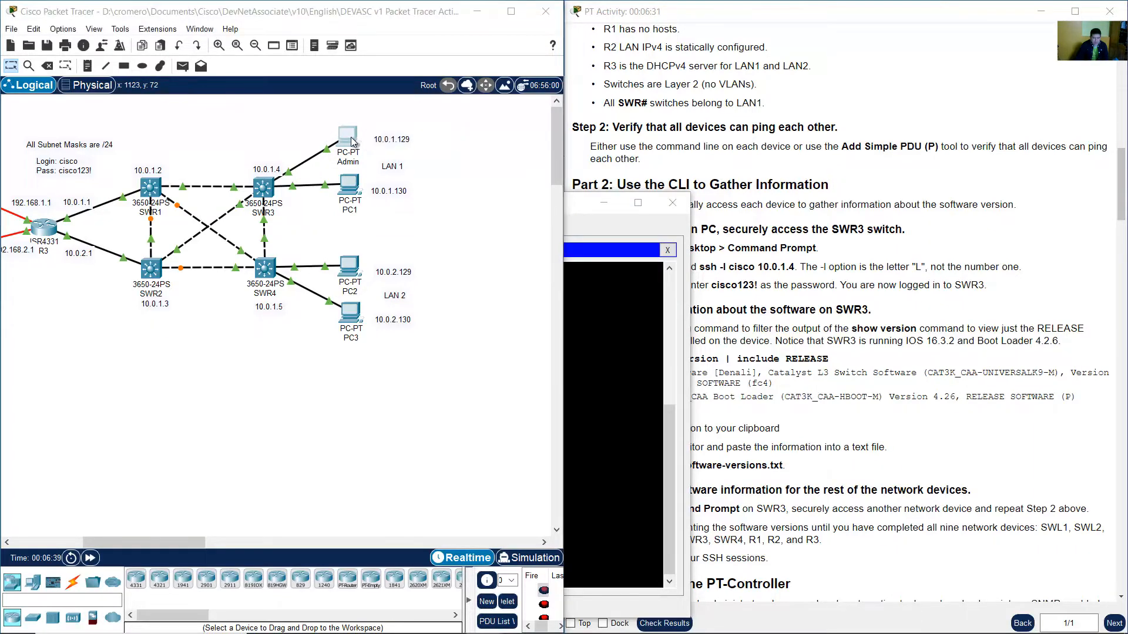
left_click(351, 141)
left_click(465, 141)
left_click(415, 182)
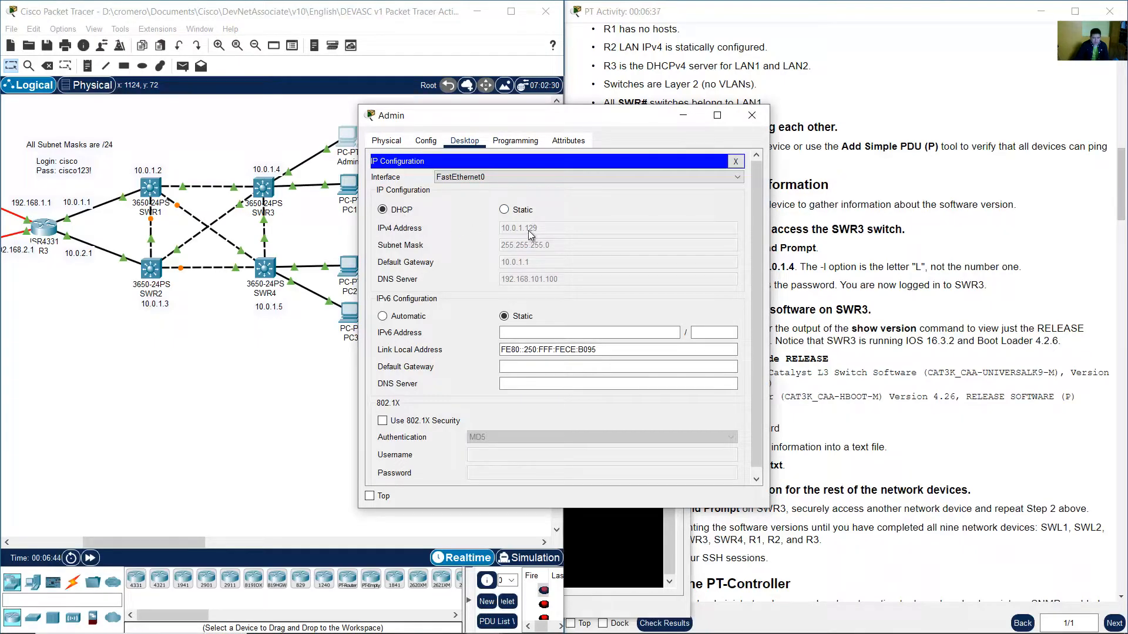
left_click(751, 115)
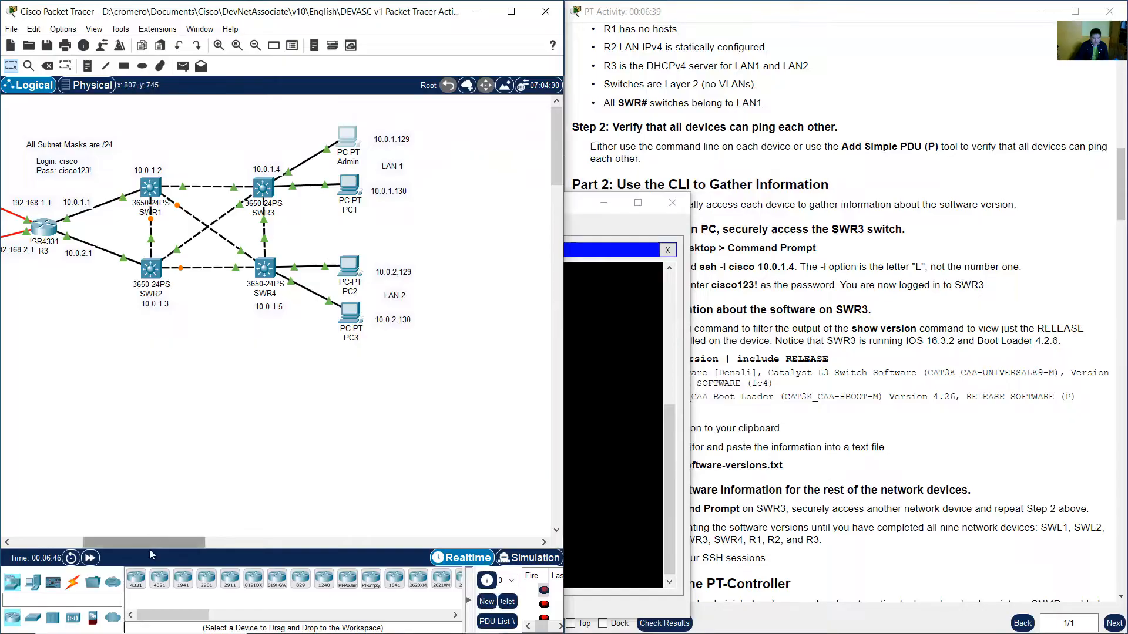
mouse_move(161, 542)
left_mouse_down()
mouse_move(113, 555)
mouse_move(150, 538)
left_mouse_up()
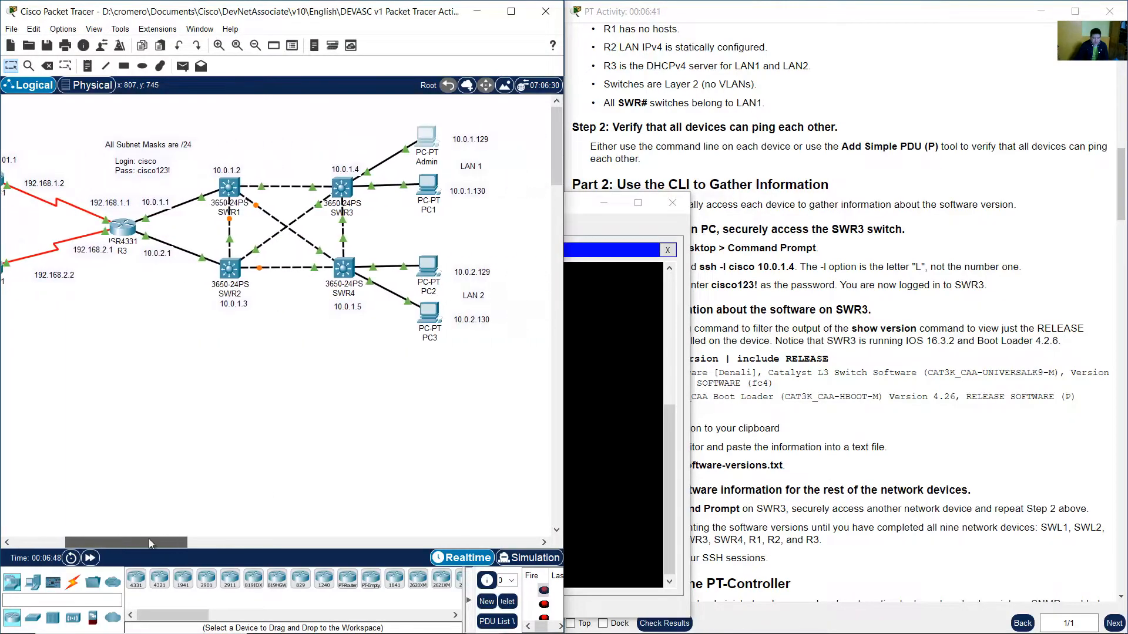
left_click(421, 133)
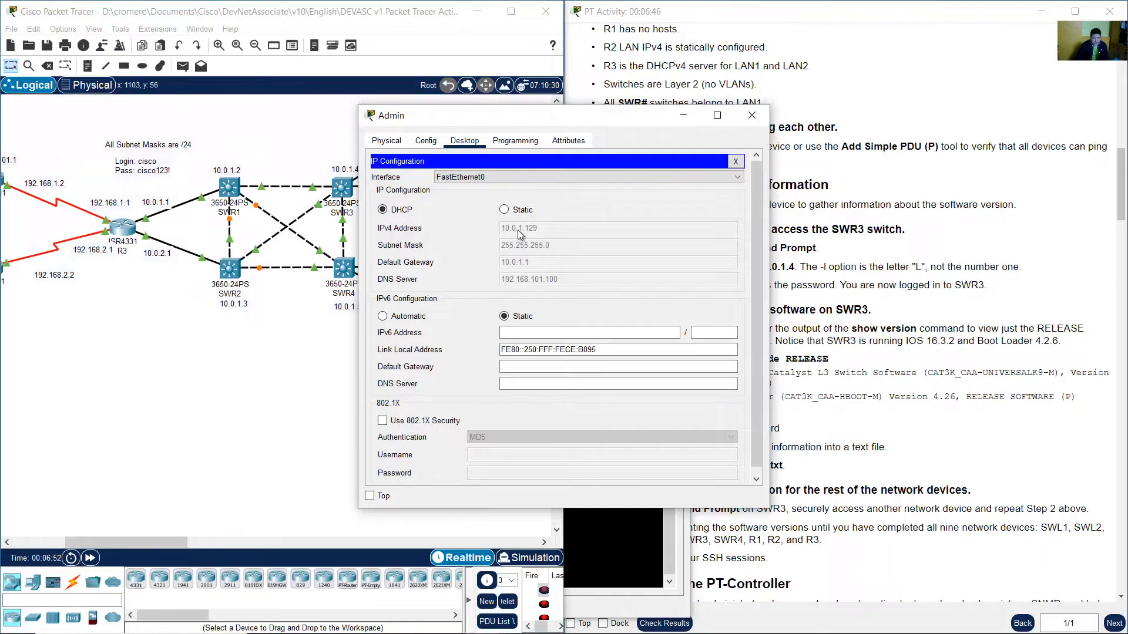
left_click(685, 117)
left_click_drag(179, 542, 126, 542)
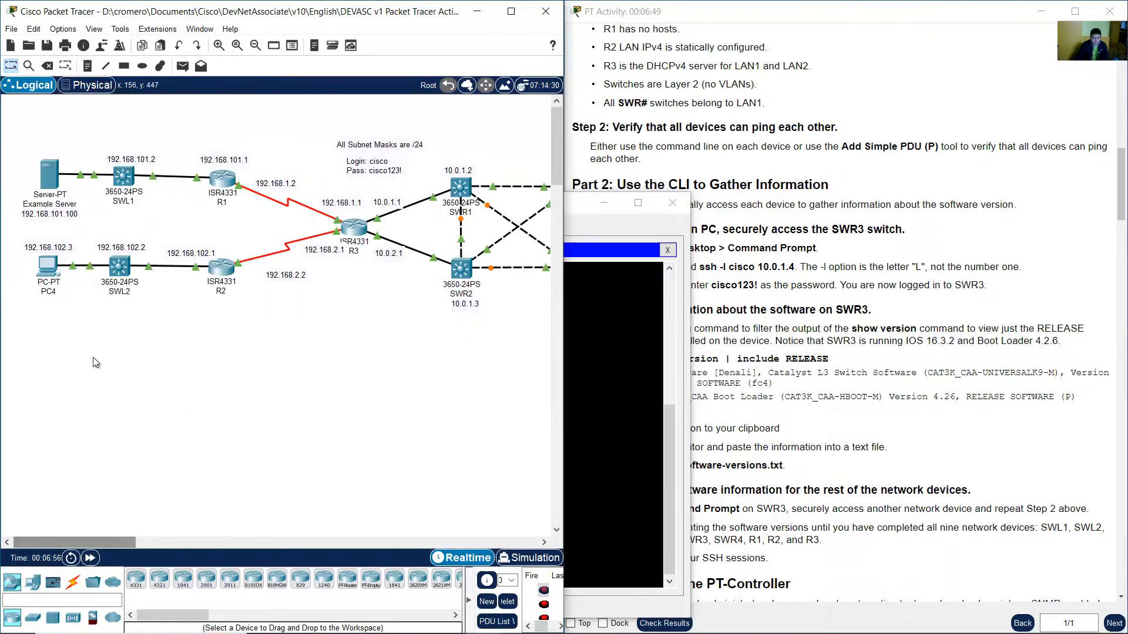
Ping the Admin PC at 10.0.1.129 from PC4's command prompt, then set the PC4 window aside.
left_click(42, 270)
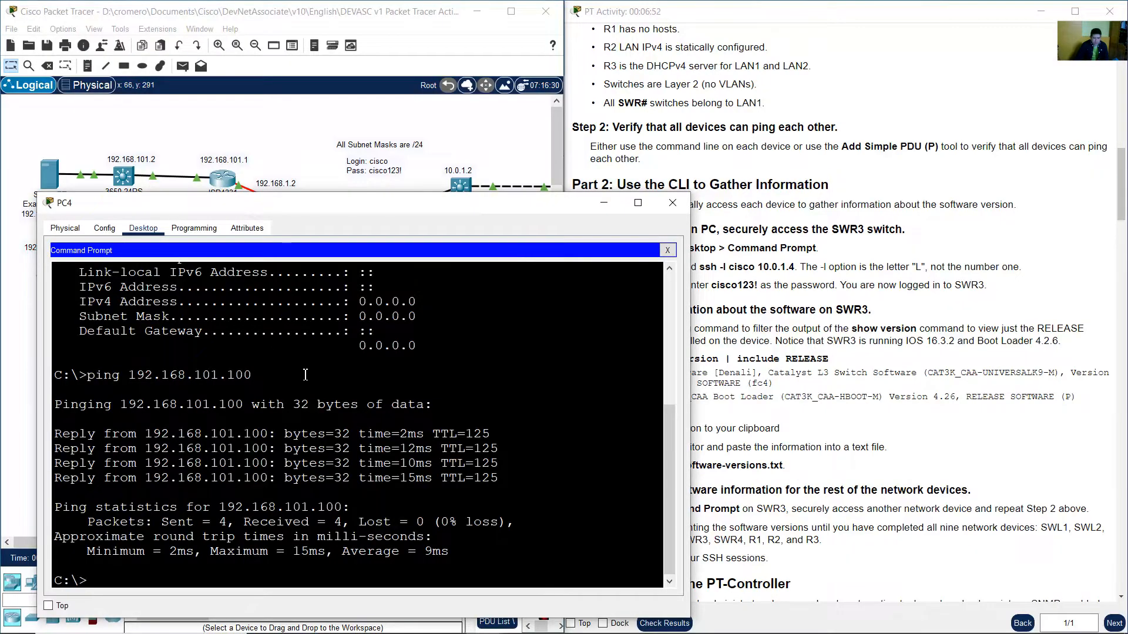
key("Up")
key("BackSpace")
key("BackSpace")
key("BackSpace")
key("BackSpace")
type("0")
key("Return")
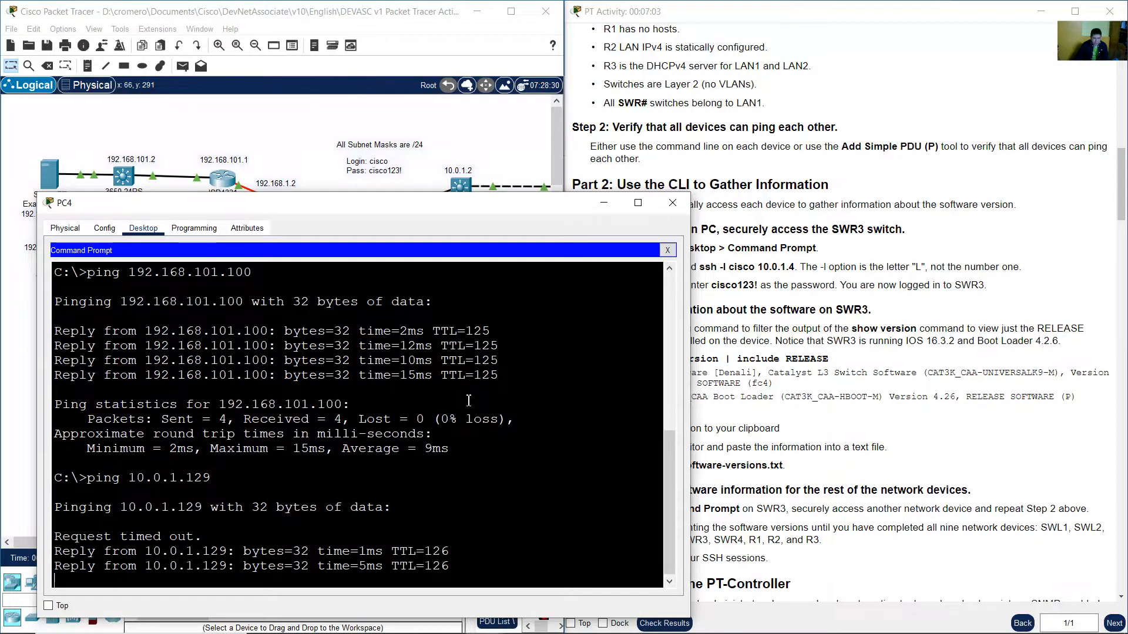
left_click(485, 135)
Ping PC1 at 10.0.1.130 from PC4's command prompt, then set the window aside.
left_click_drag(118, 540, 172, 541)
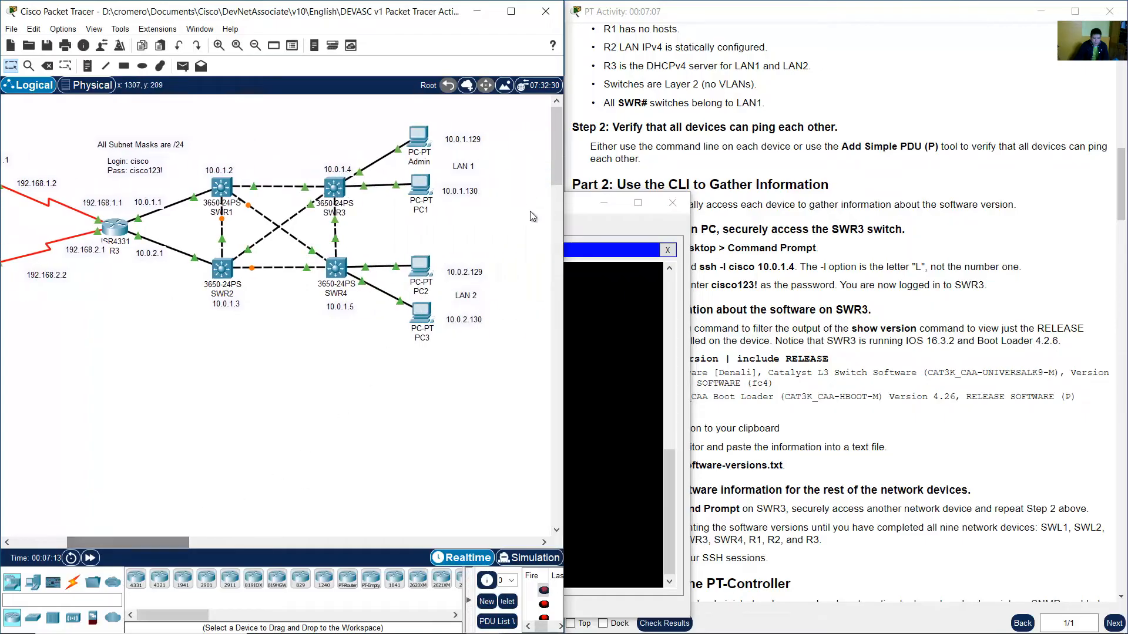
left_click_drag(506, 214, 421, 176)
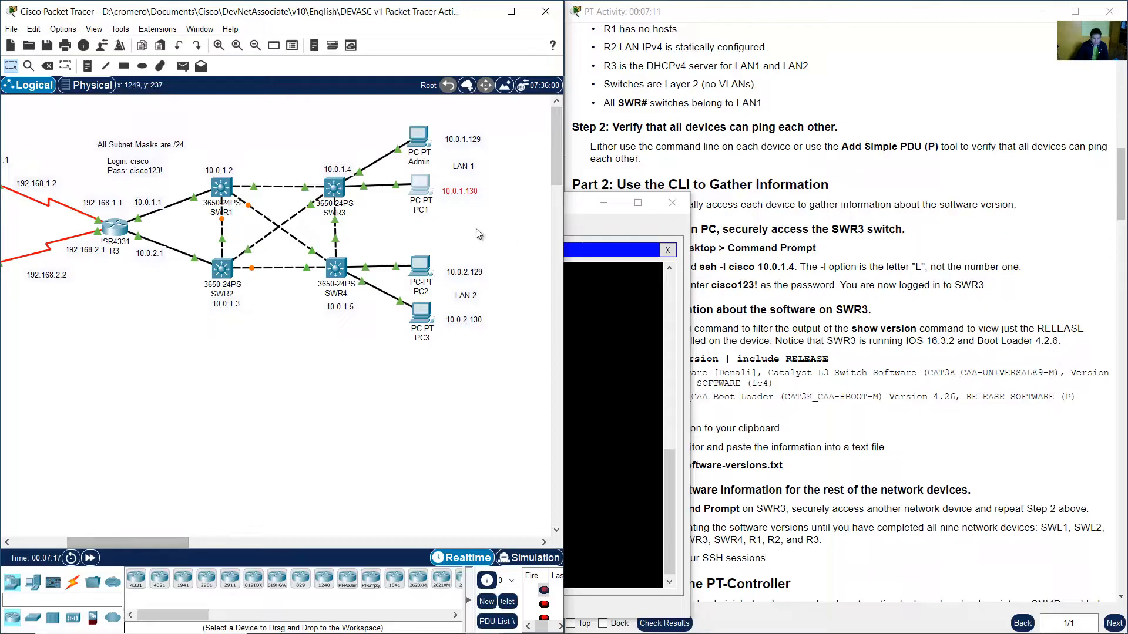
left_click(635, 379)
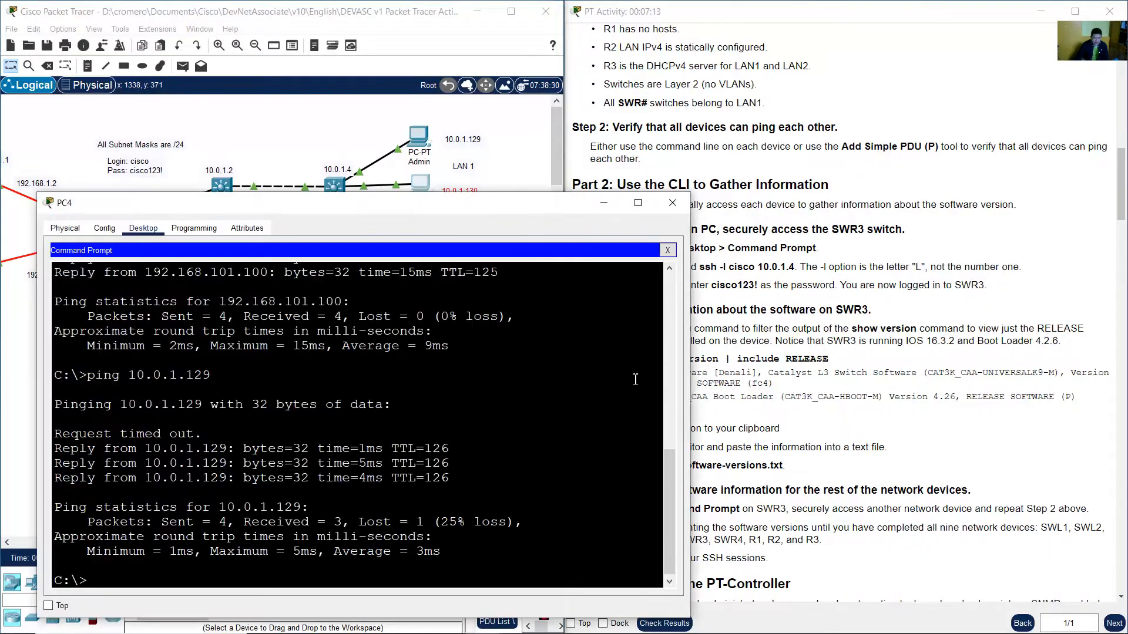
key("Up")
key("BackSpace")
key("BackSpace")
type("30")
key("Return")
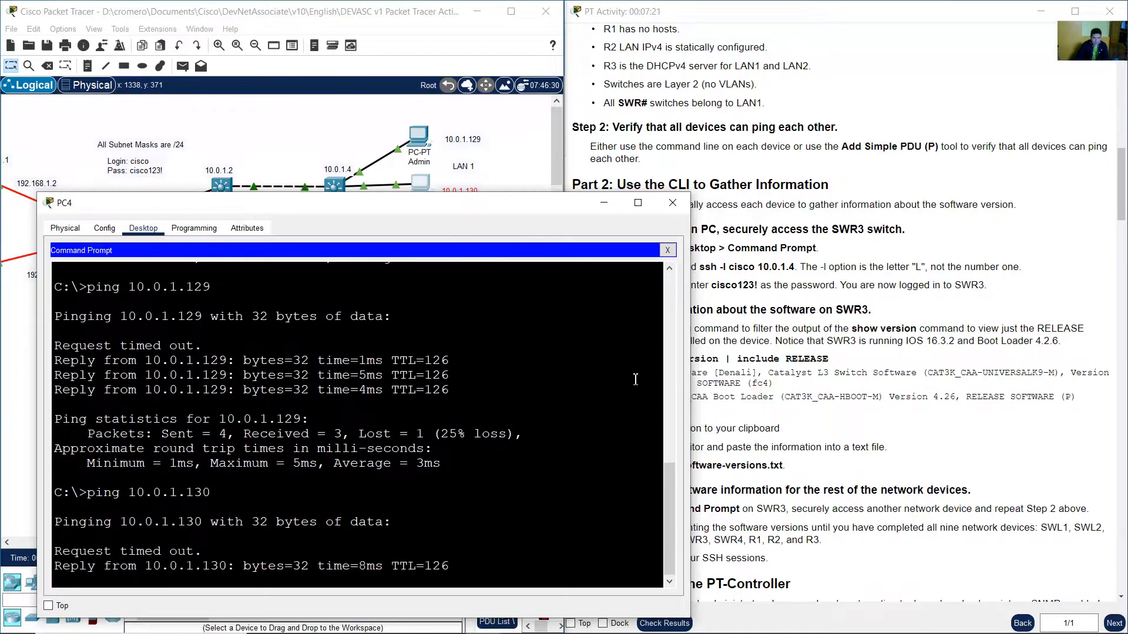
left_click(518, 174)
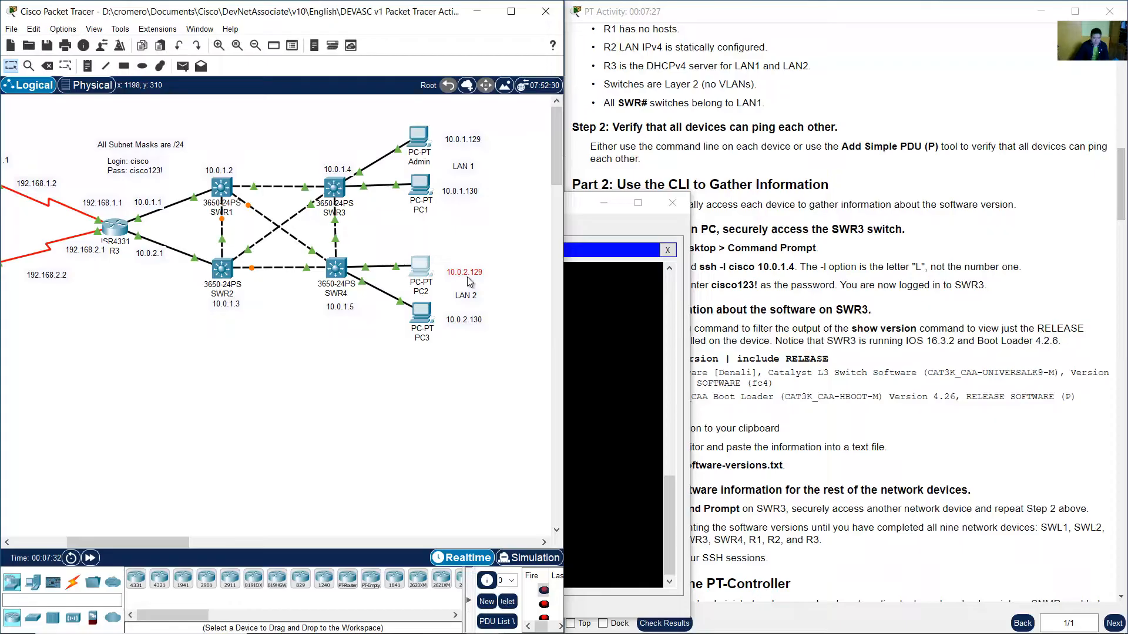
Ping PC2 at 10.0.2.129 from PC4's command prompt, then set the window aside.
left_click(608, 341)
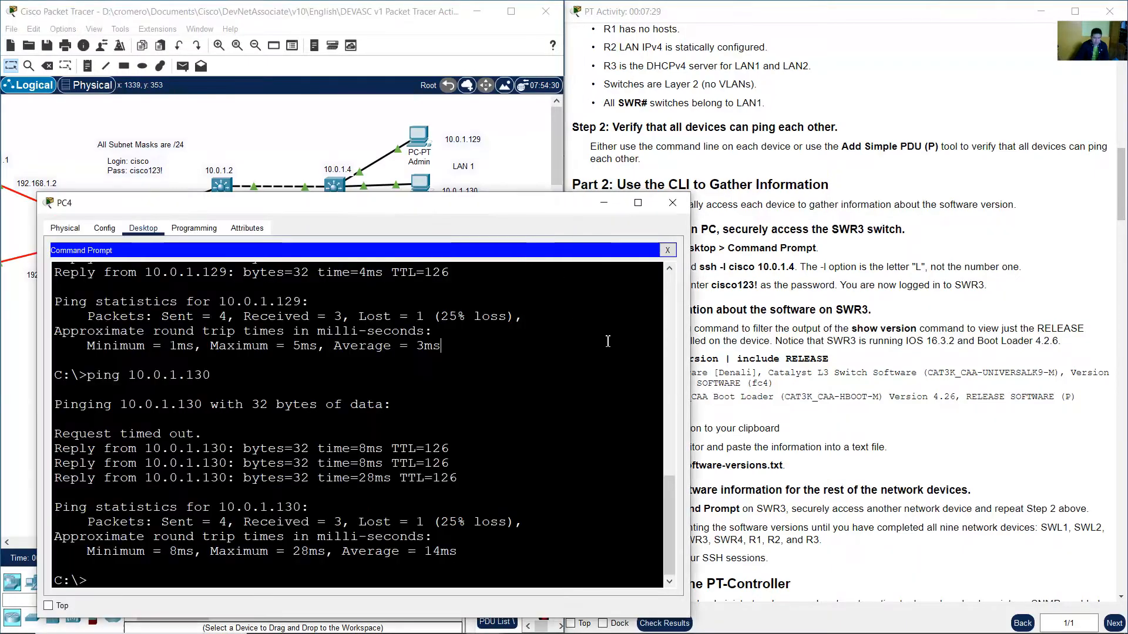
key("Up")
key("Up")
key("BackSpace")
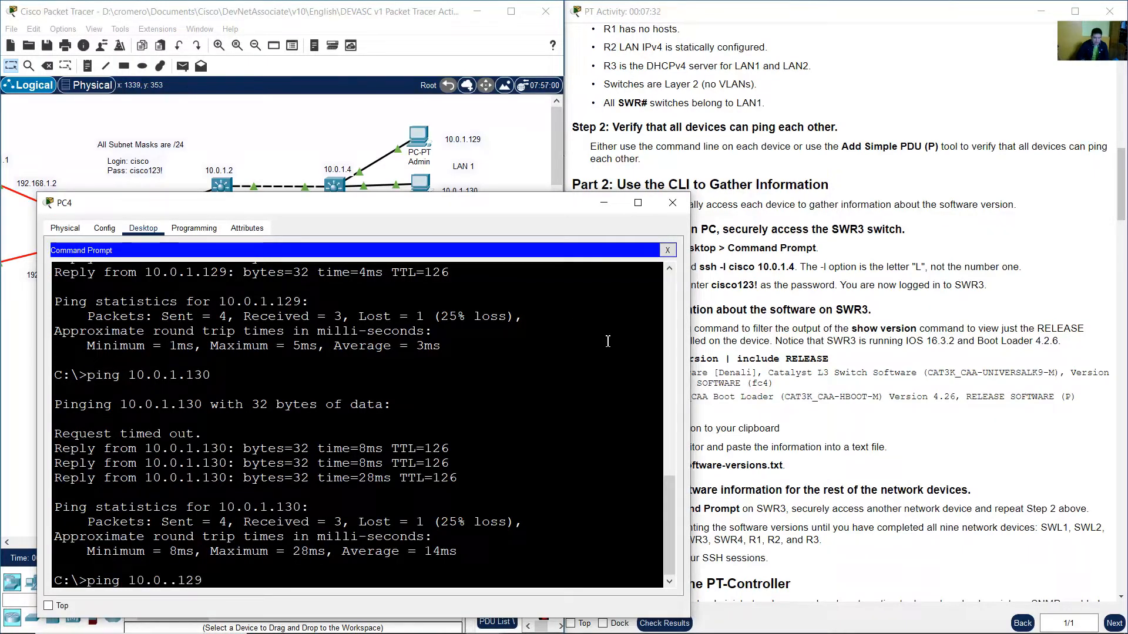
type("2")
key("Return")
left_click(501, 171)
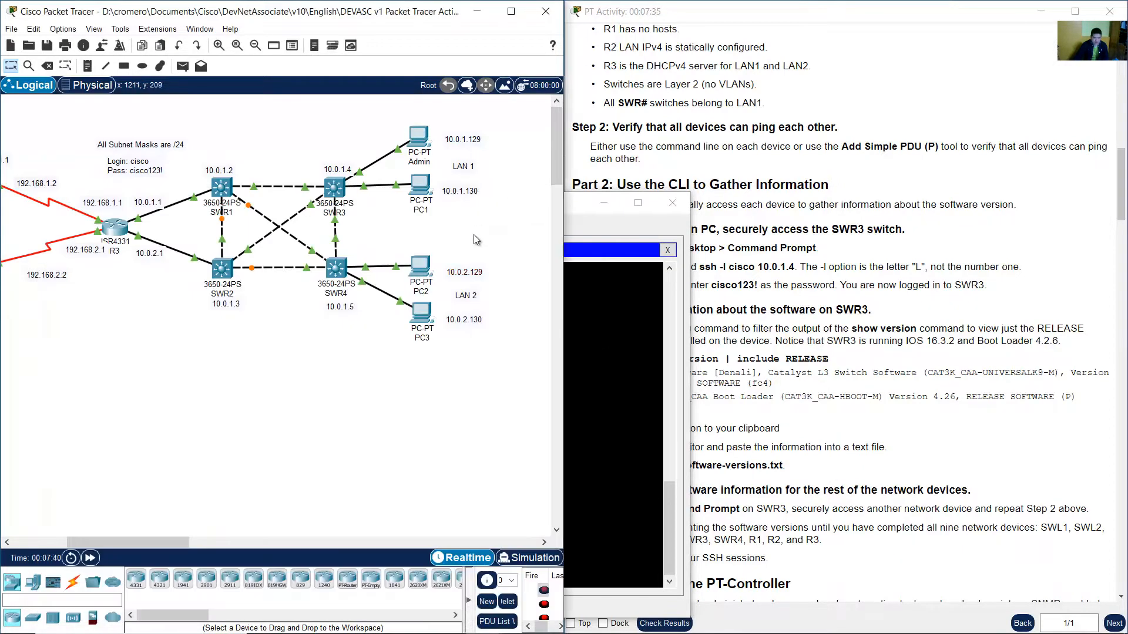
Ping PC3 at 10.0.2.130 from PC4's command prompt, then set the window aside.
left_click_drag(503, 243, 410, 283)
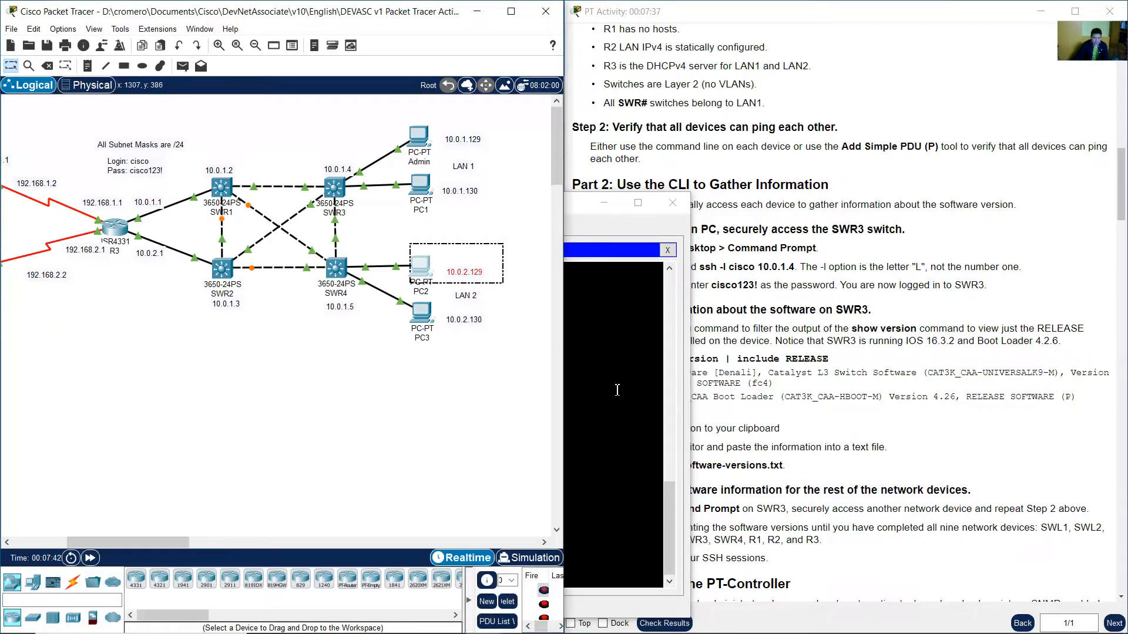
left_click(567, 393)
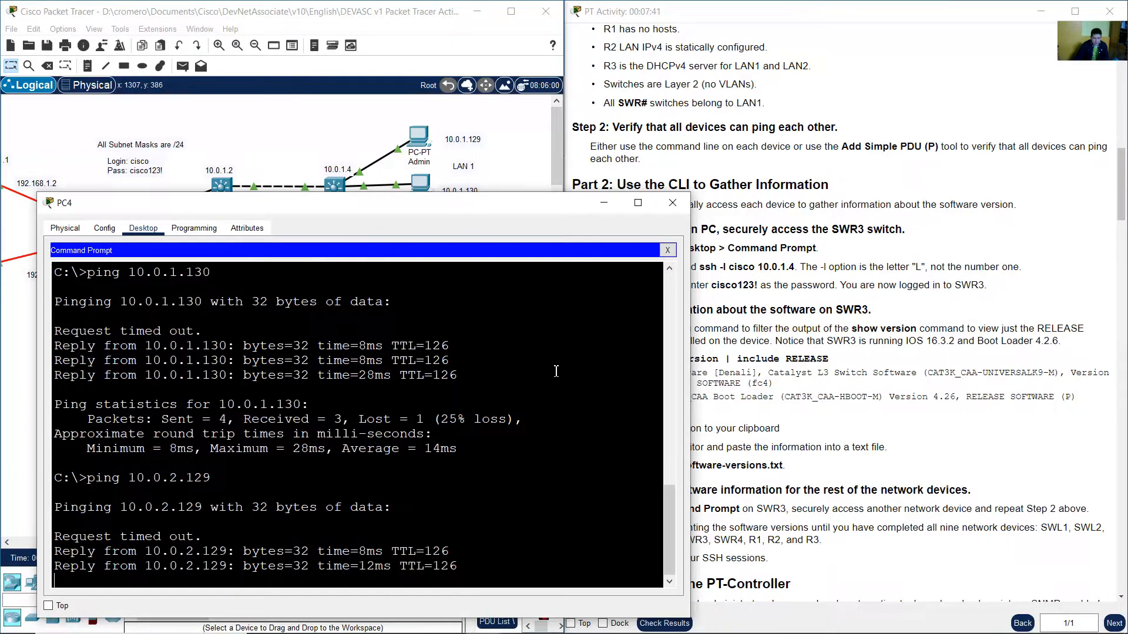
left_click(505, 179)
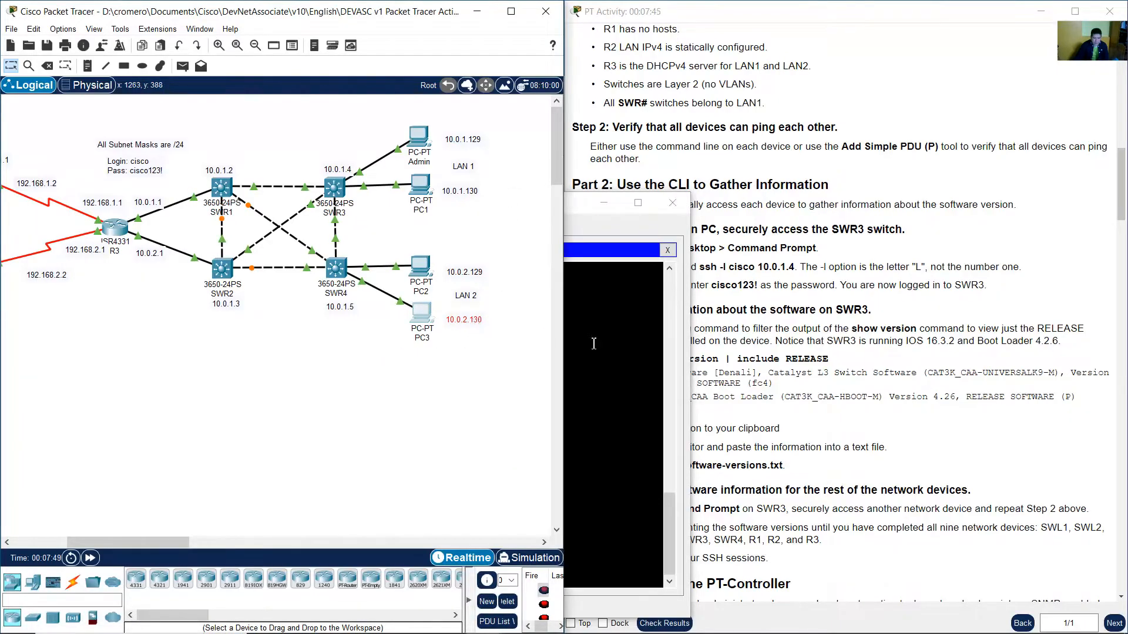
left_click(633, 356)
key("Up")
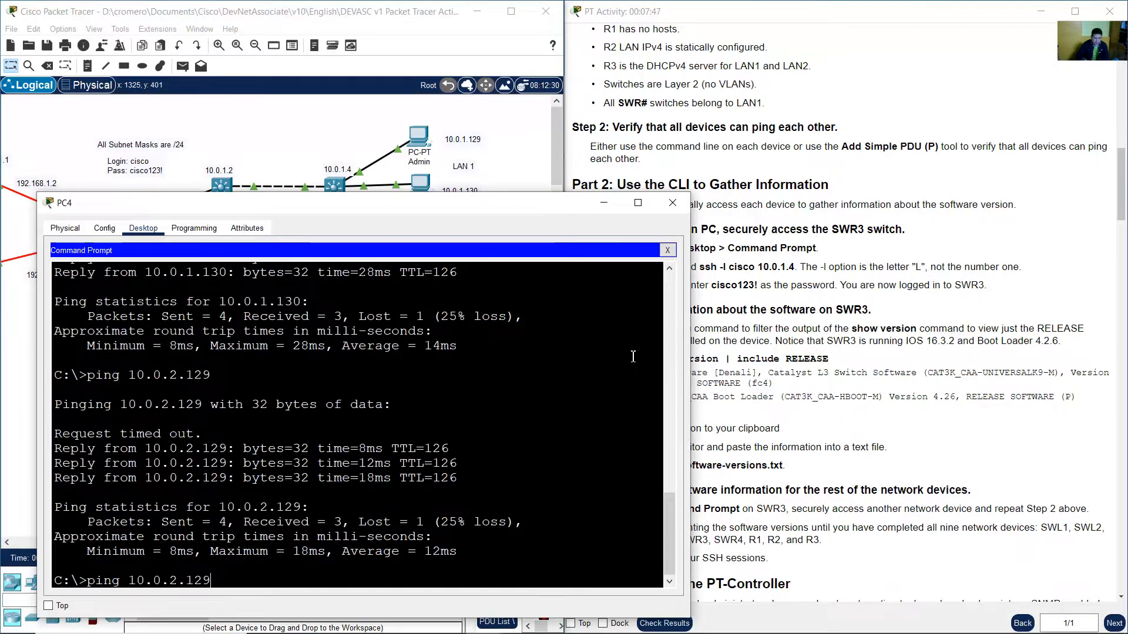
key("BackSpace")
key("BackSpace")
key("Return")
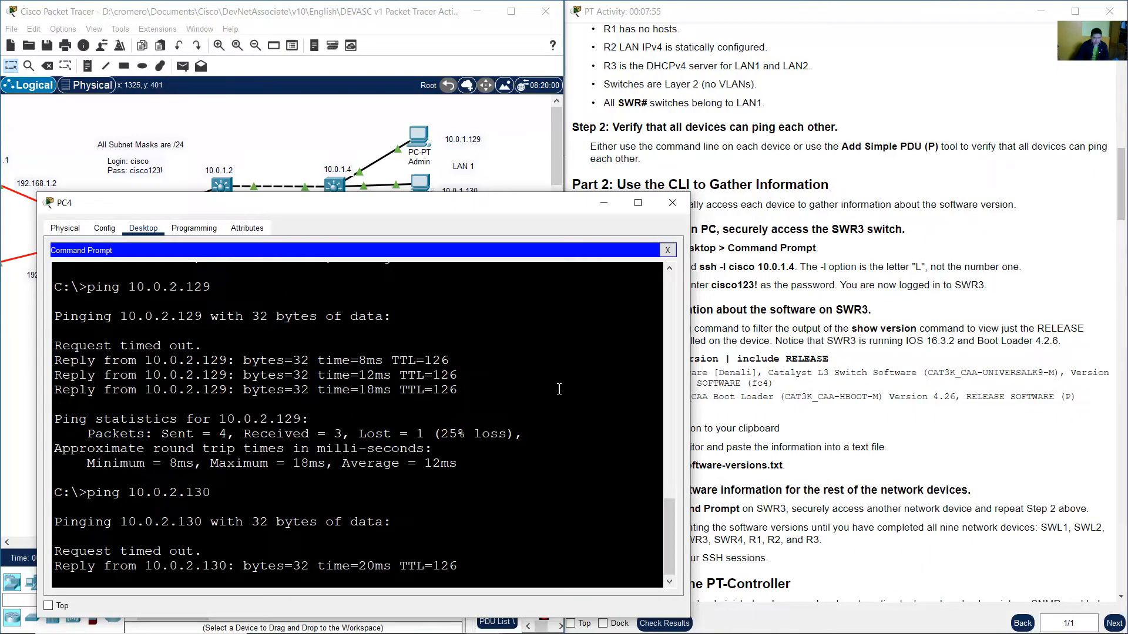
left_click(513, 161)
Read the Part 2 introduction and Step 1 heading in the instructions, highlighting the key sentences.
left_click_drag(164, 544, 84, 541)
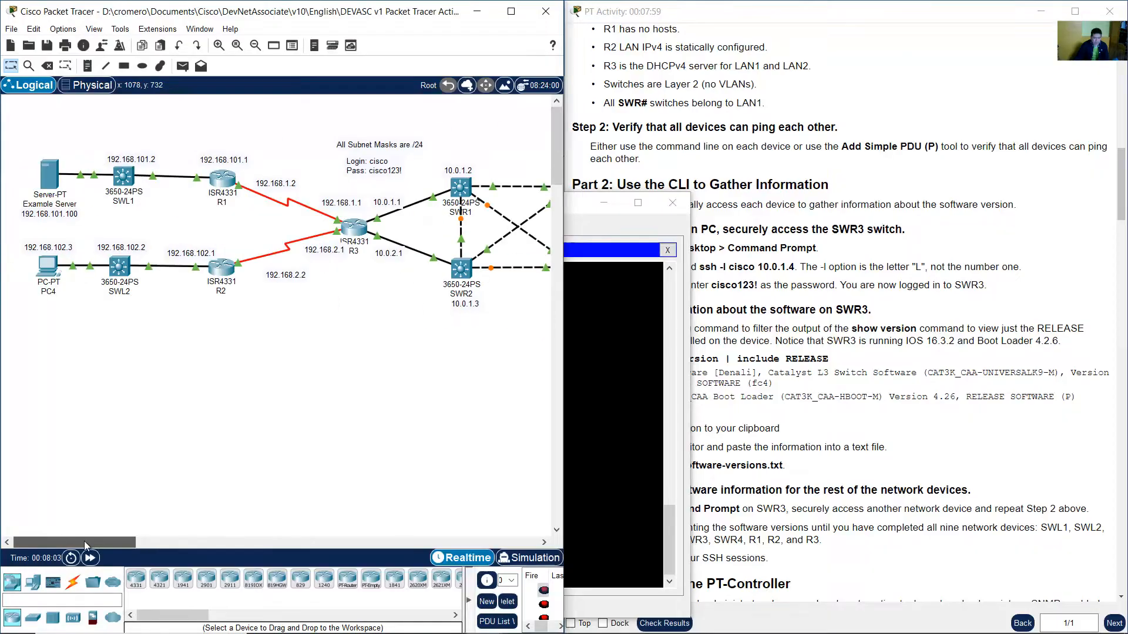
left_click(803, 350)
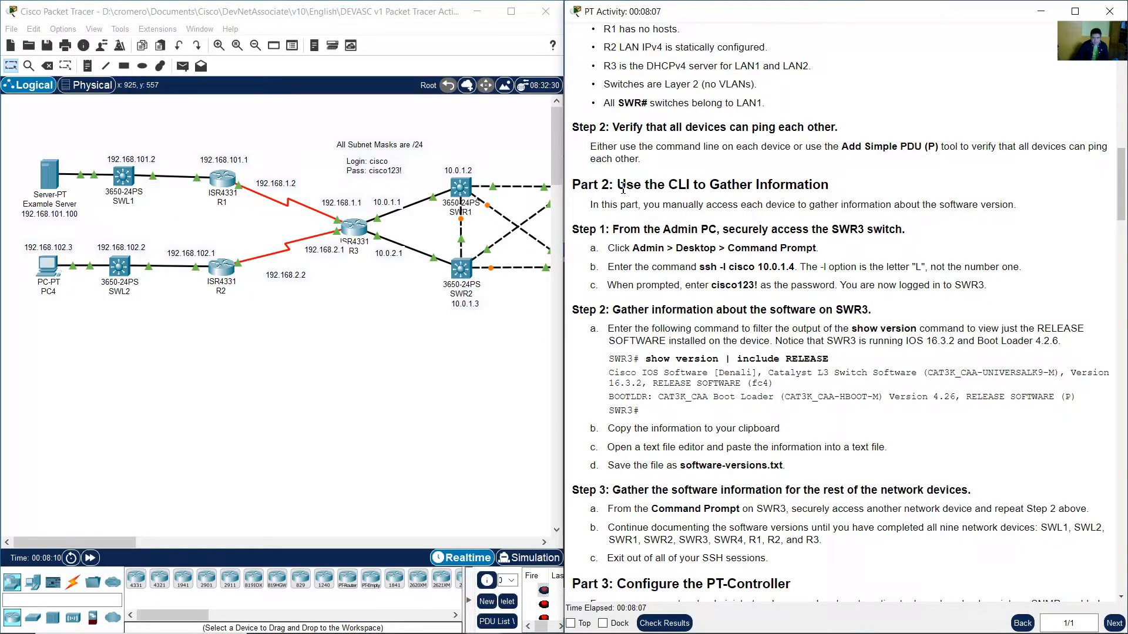
left_click_drag(617, 185, 829, 185)
left_click_drag(642, 205, 1011, 207)
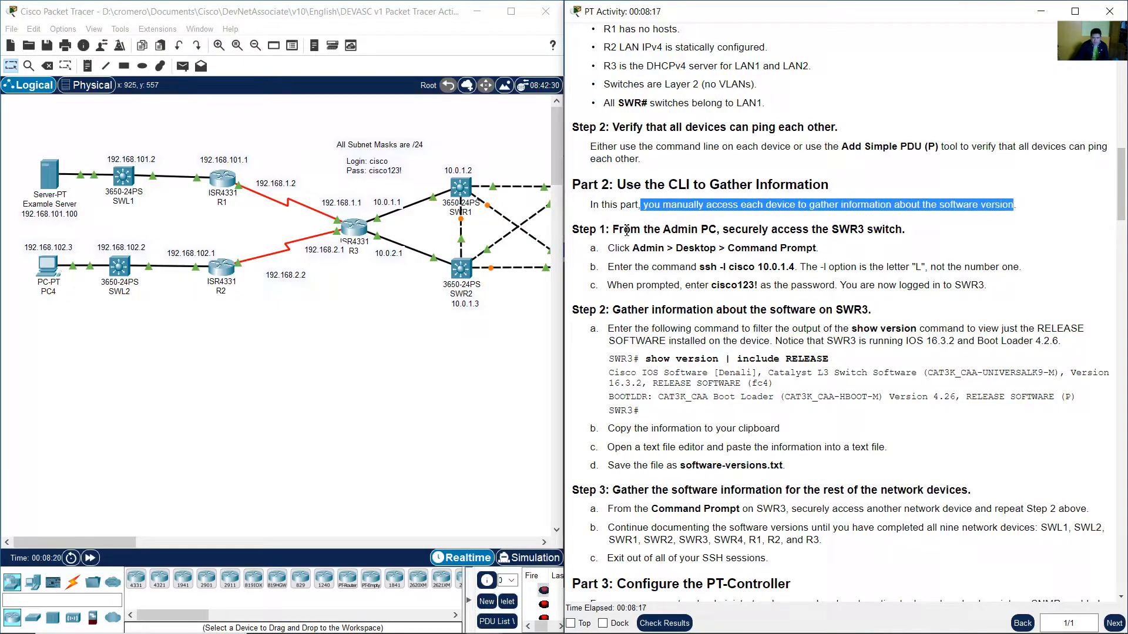
left_click_drag(623, 230, 904, 230)
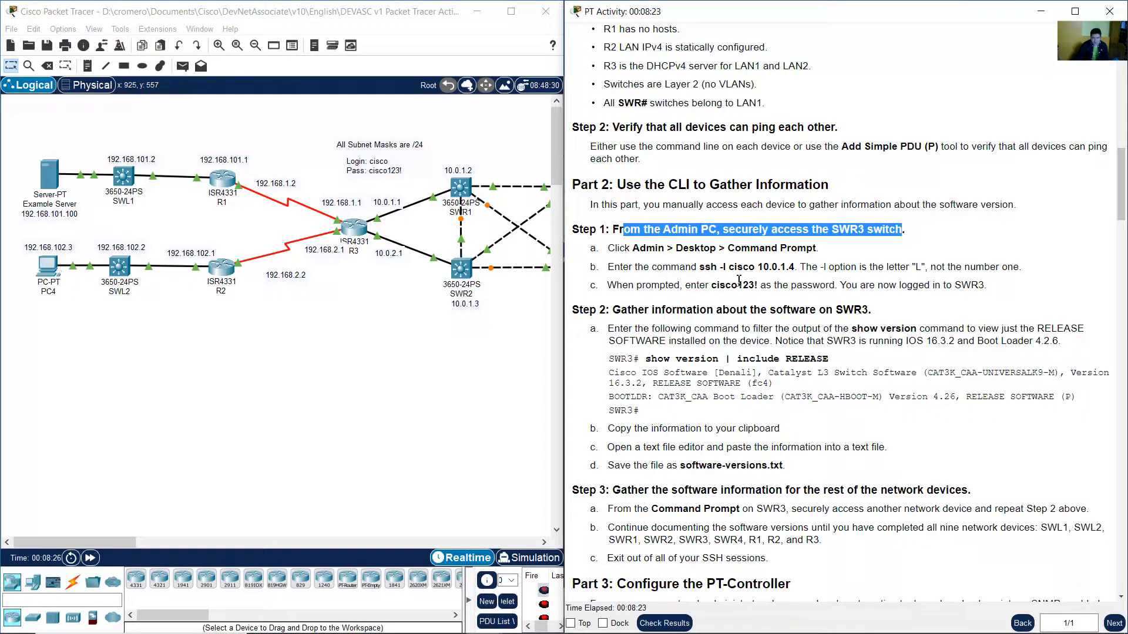
Locate the Admin PC and SWR3 in the topology and highlight the Admin > Desktop > Command Prompt instruction.
left_click_drag(130, 539, 195, 540)
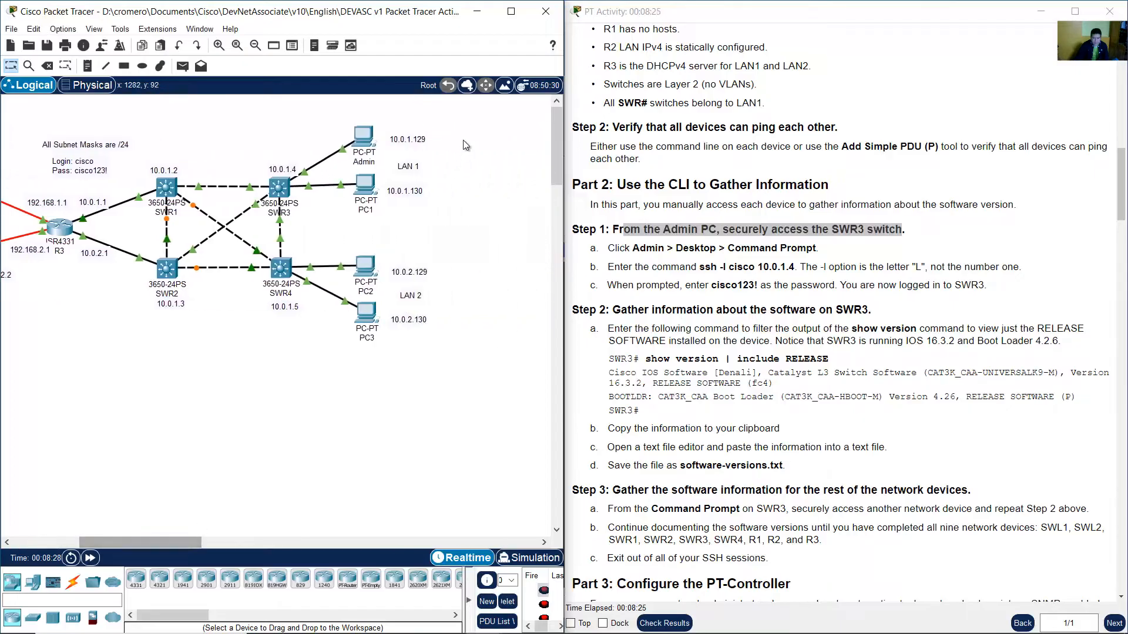
left_click_drag(475, 119, 339, 159)
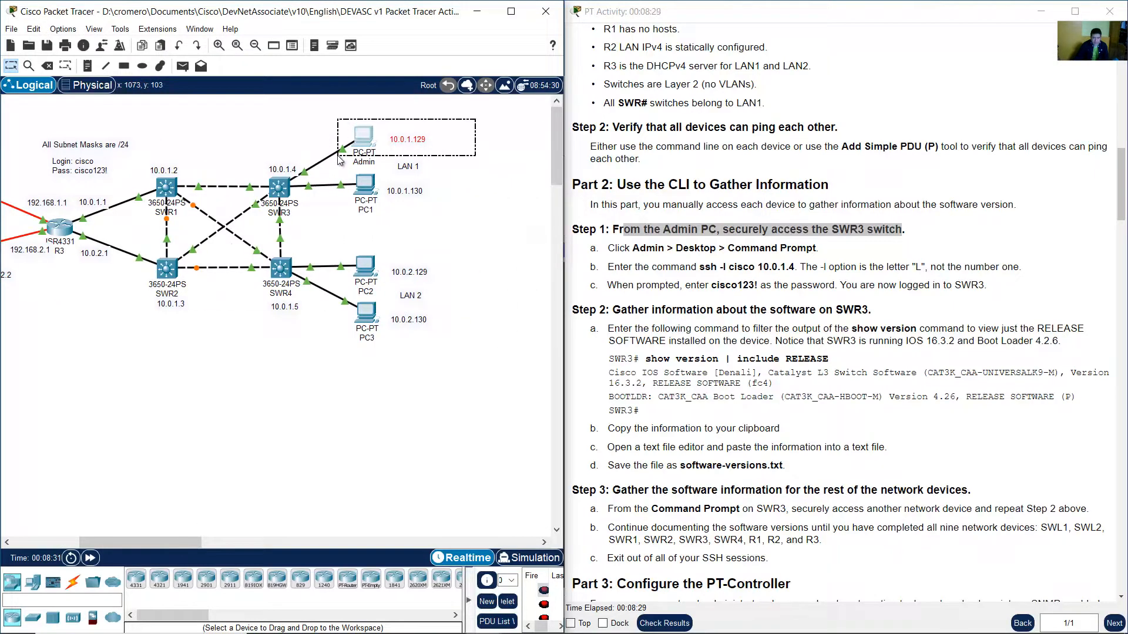
left_click_drag(303, 116, 253, 222)
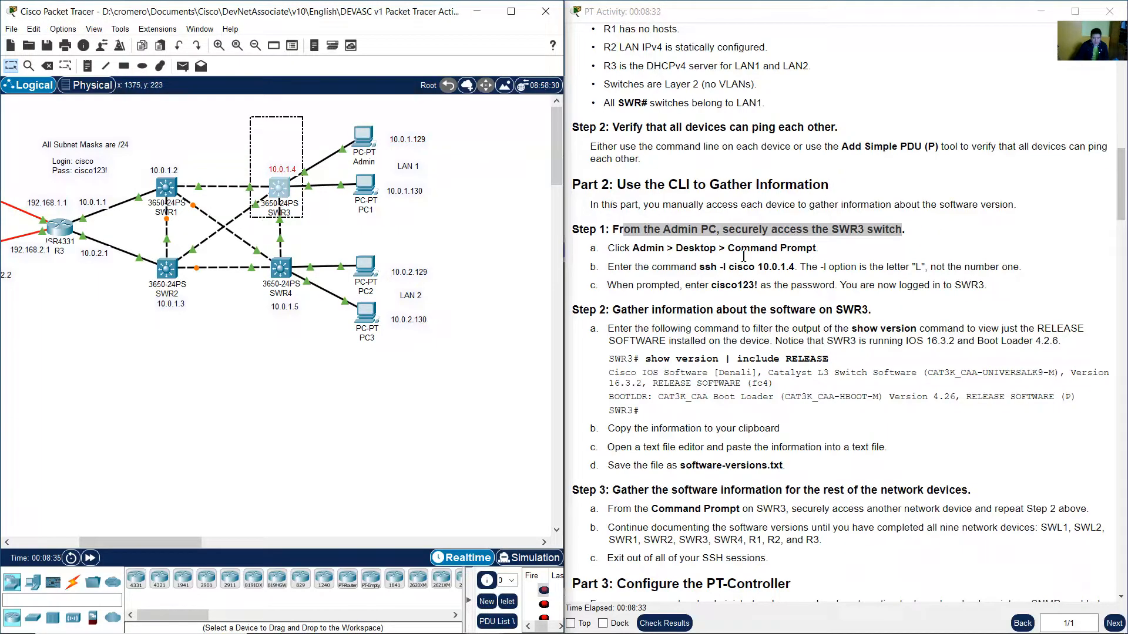
left_click(778, 264)
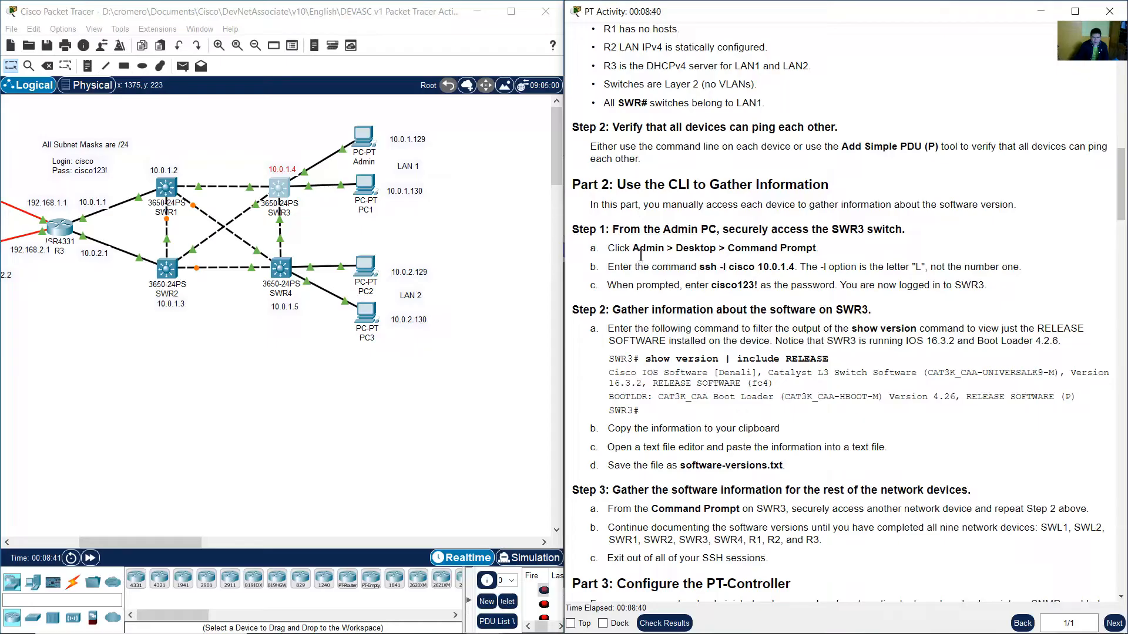
left_click_drag(640, 251, 821, 256)
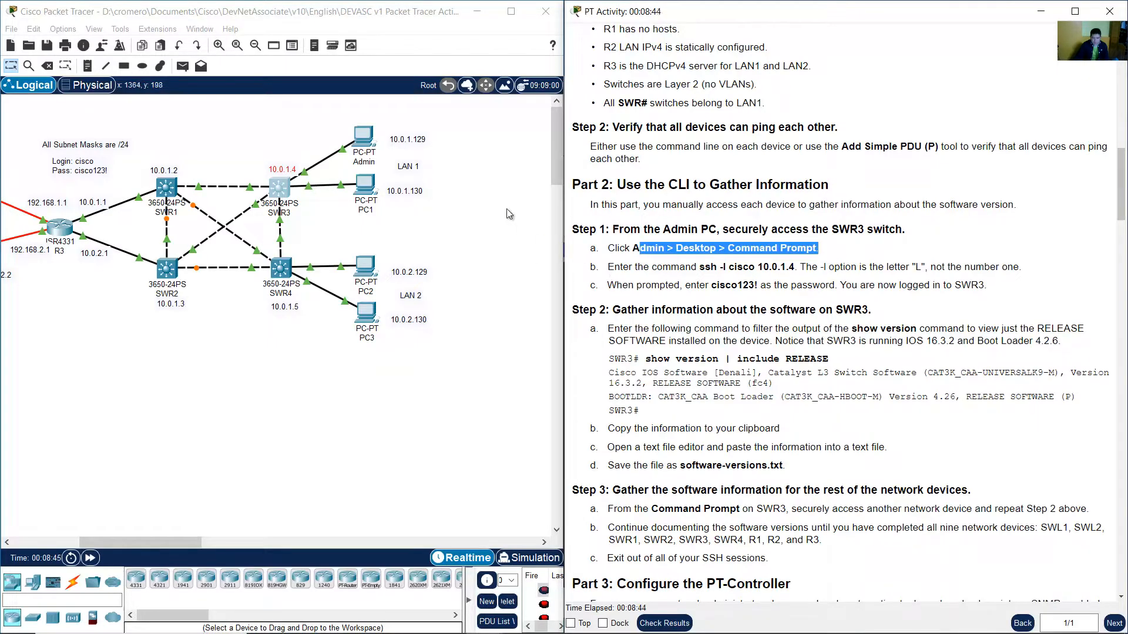
Open the Admin PC, move its window aside, and close IP Configuration to show the Desktop apps.
left_click_drag(471, 119, 364, 141)
left_click(364, 137)
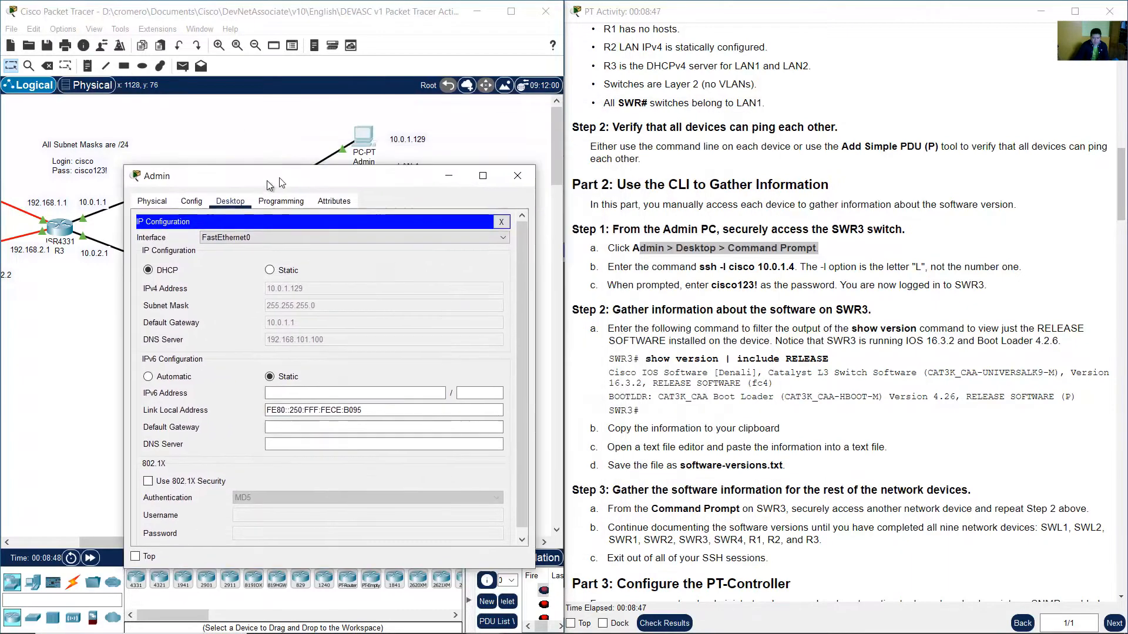
left_click_drag(269, 183, 231, 197)
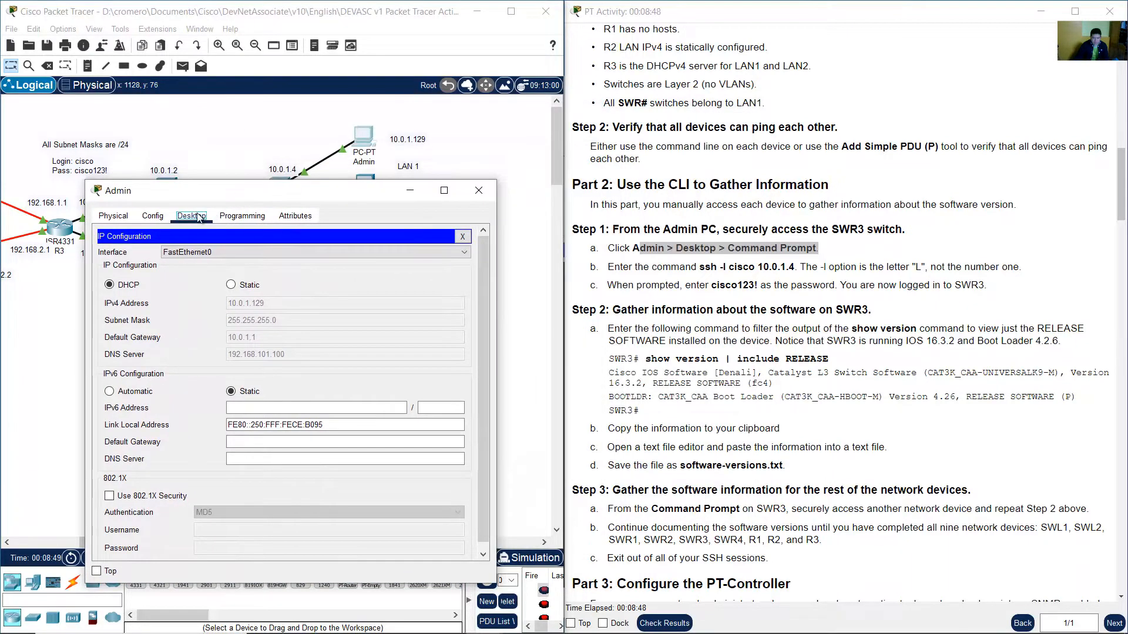
left_click(463, 236)
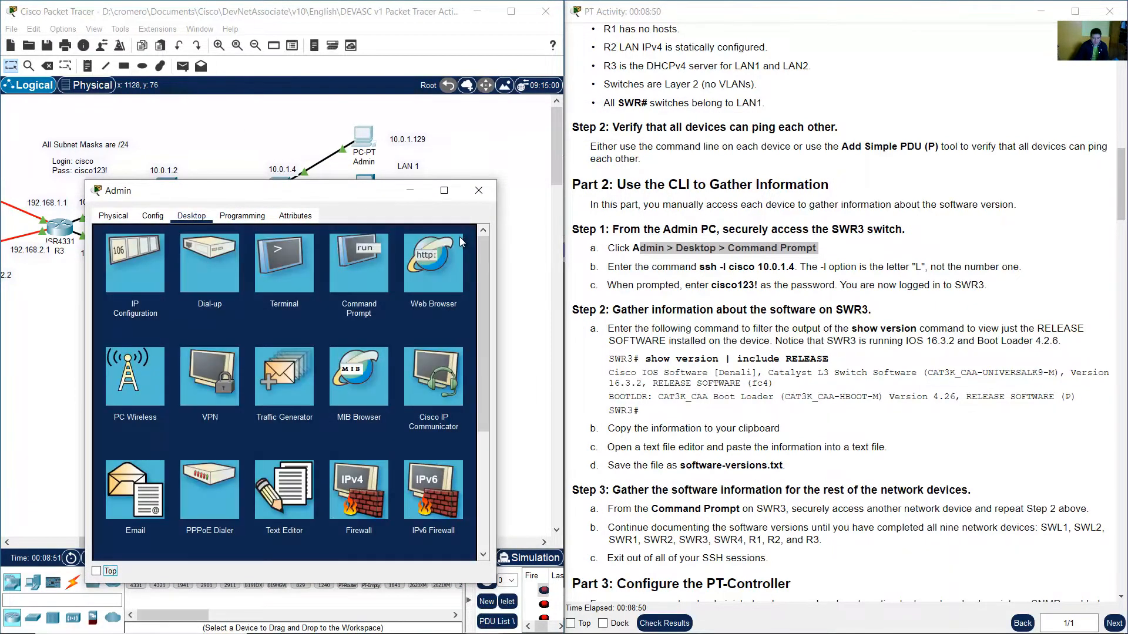
Open the Admin PC's Command Prompt, then widen the window and move it aside.
left_click(204, 219)
left_click(364, 260)
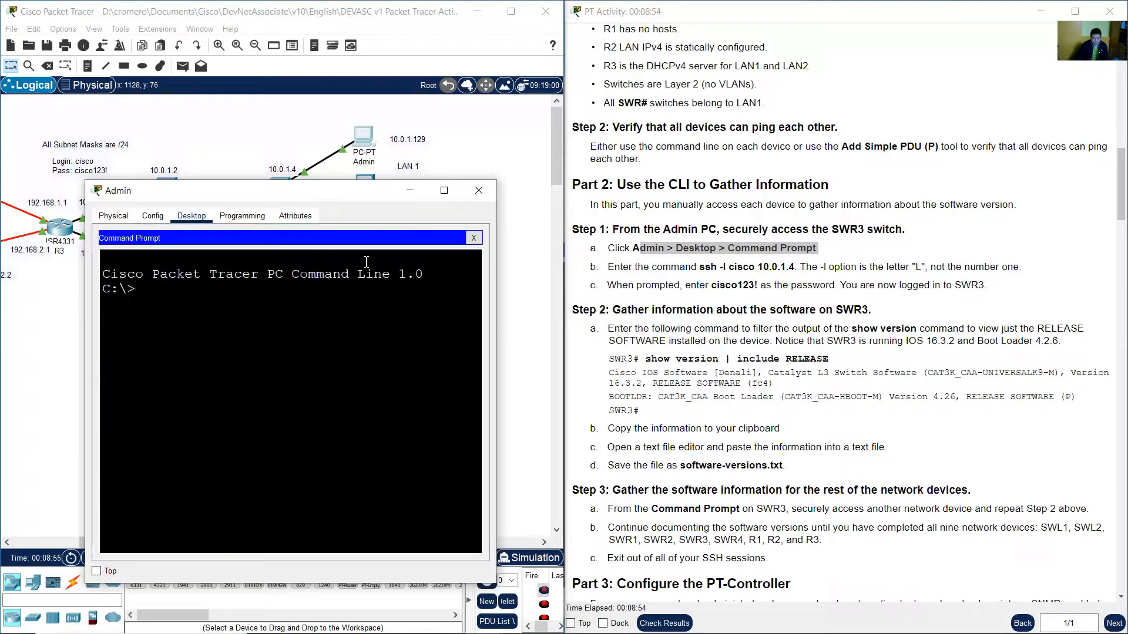
left_click_drag(487, 237, 612, 237)
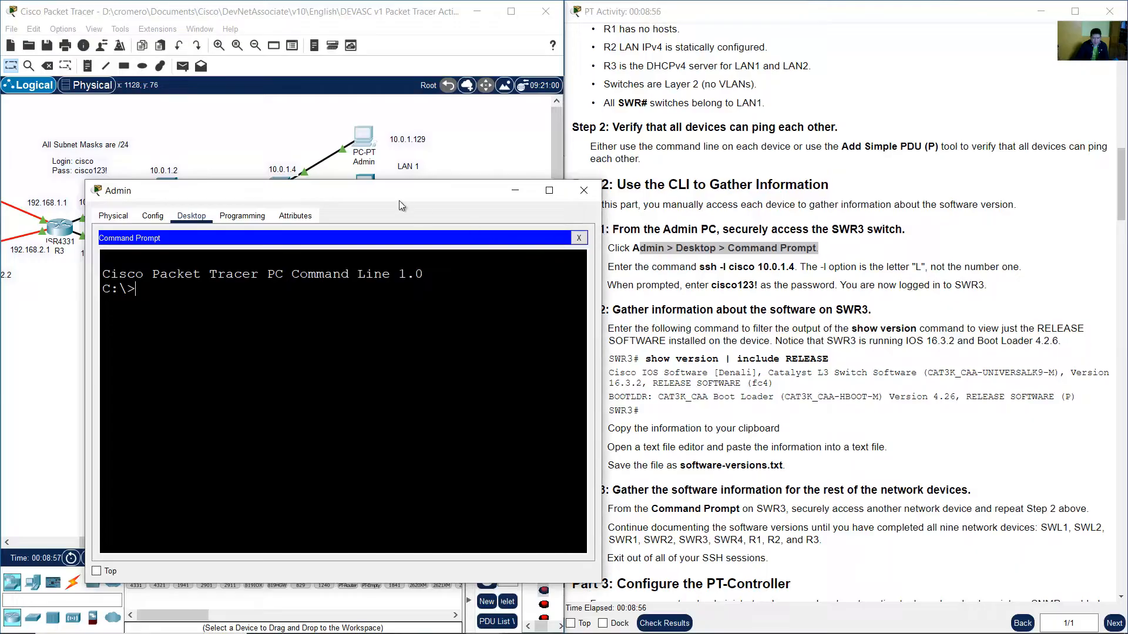
left_click_drag(400, 200, 344, 224)
left_click(733, 276)
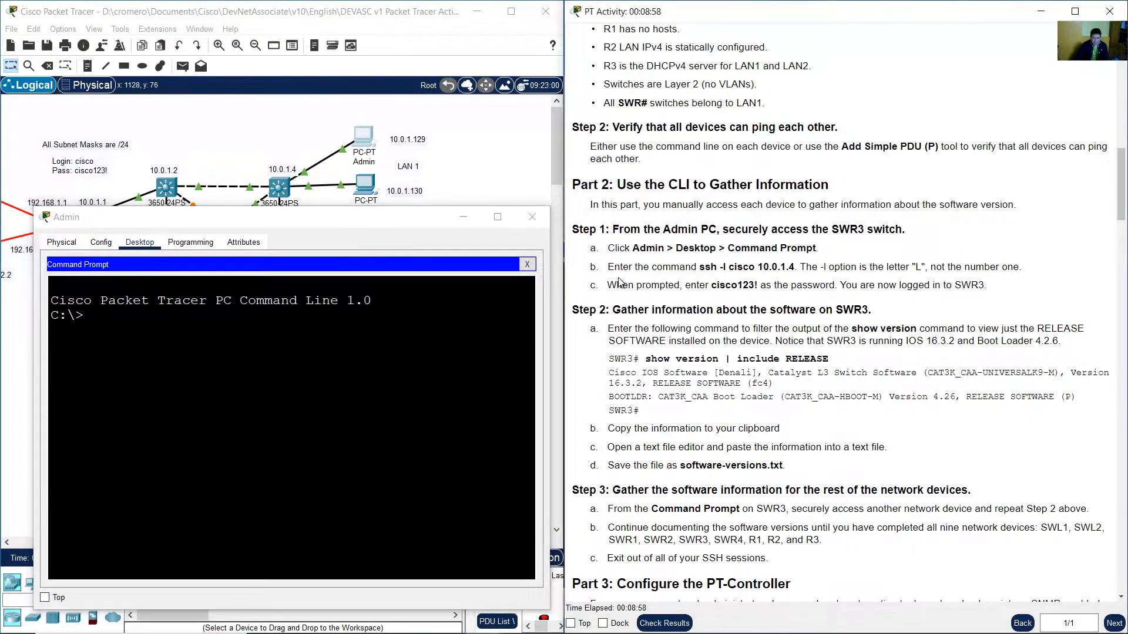
Highlight the ssh command and the address 10.0.1.4 in the Step 1 instructions.
left_click_drag(614, 269, 727, 269)
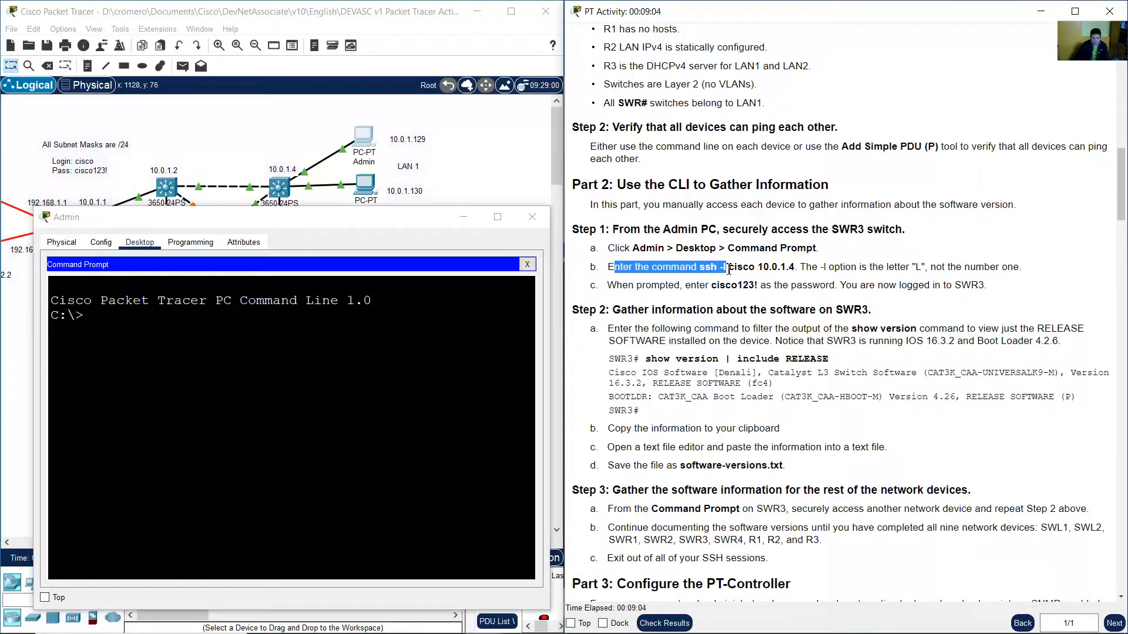
left_click_drag(731, 270, 798, 267)
left_click(758, 268)
left_click(763, 268)
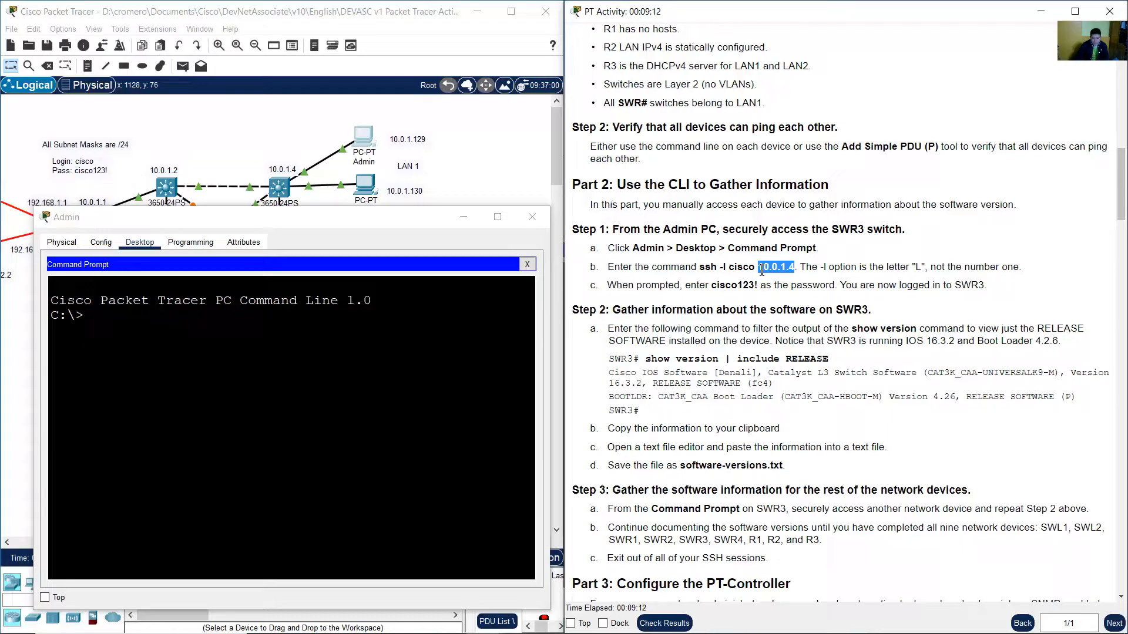
left_click_drag(758, 268, 793, 268)
Locate SWR3 in the topology and highlight the note about the -l option in the instructions.
left_click(488, 174)
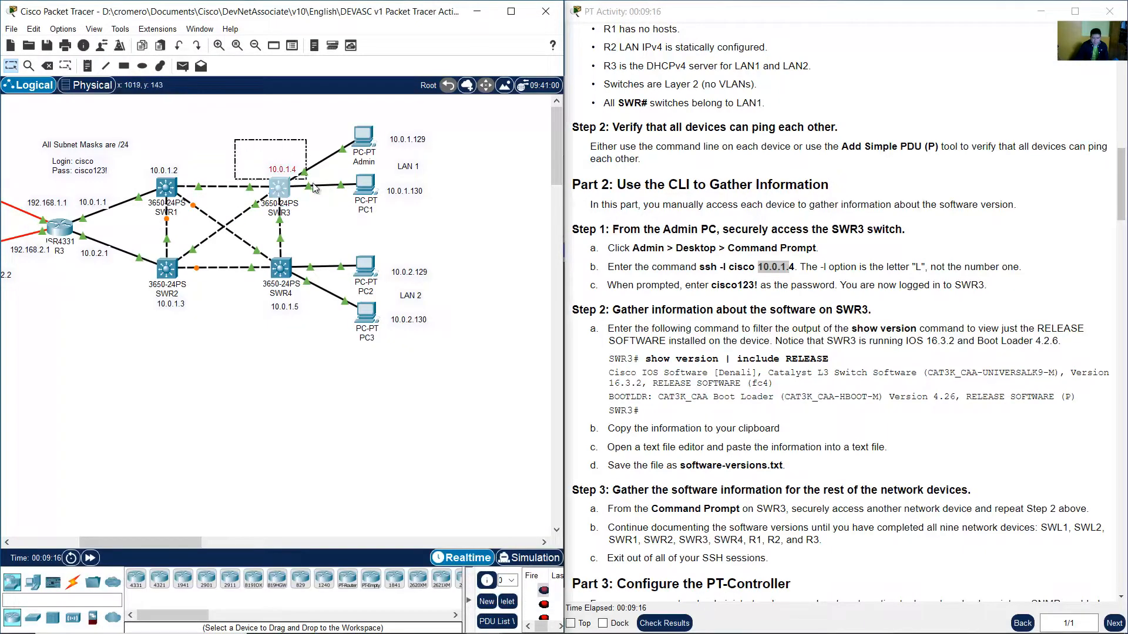
left_click(279, 213)
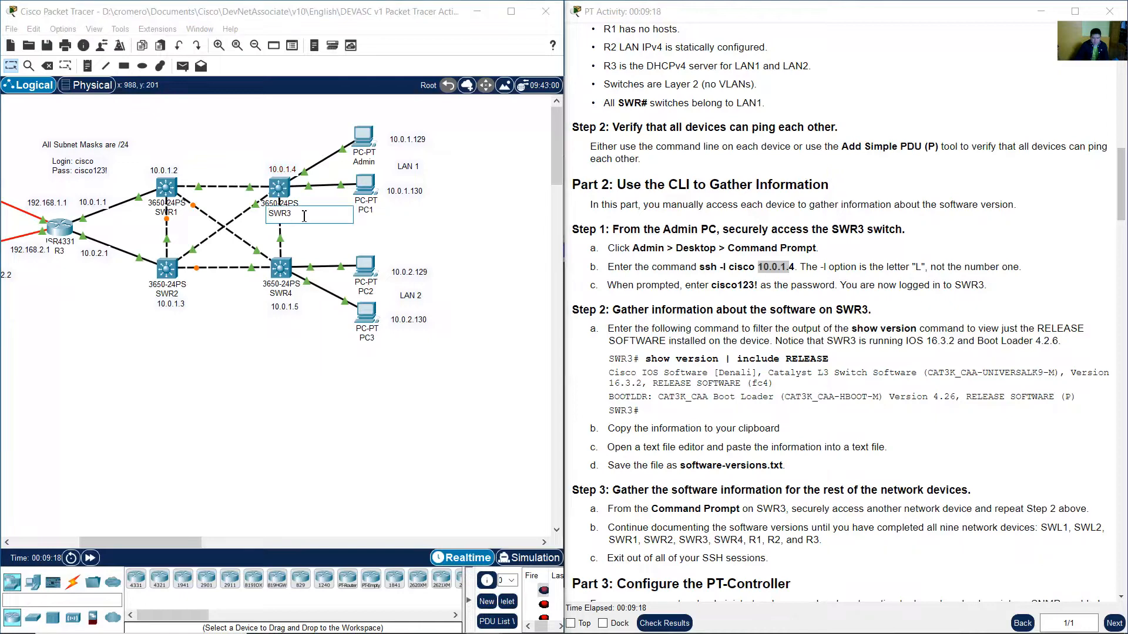
left_click_drag(249, 139, 310, 173)
left_click(825, 284)
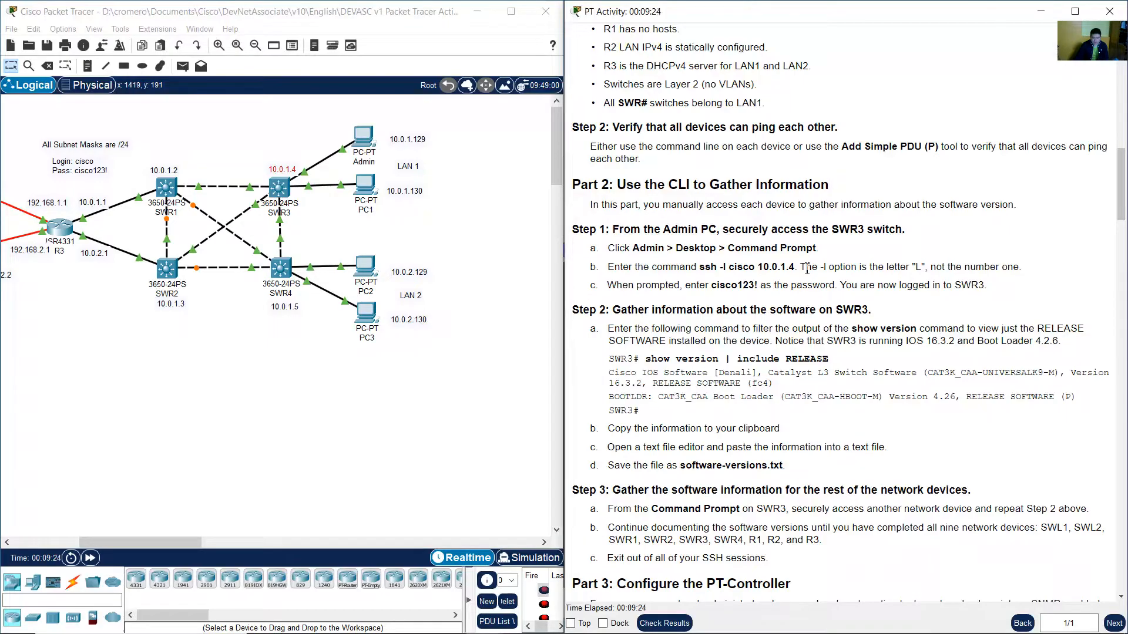
left_click_drag(806, 269, 1027, 269)
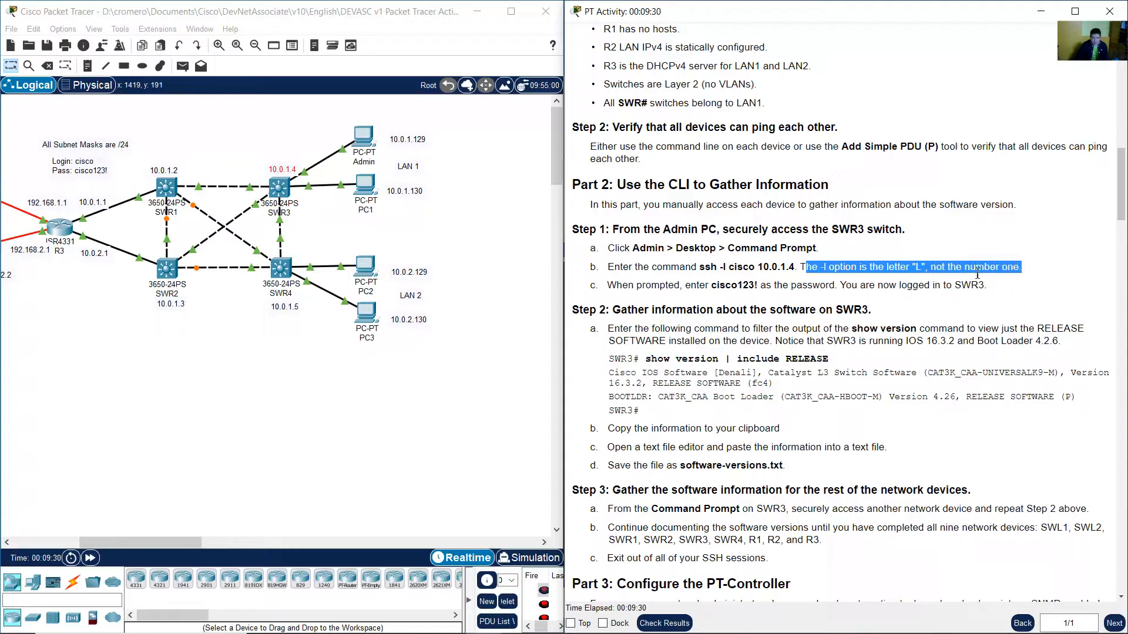
left_click(489, 252)
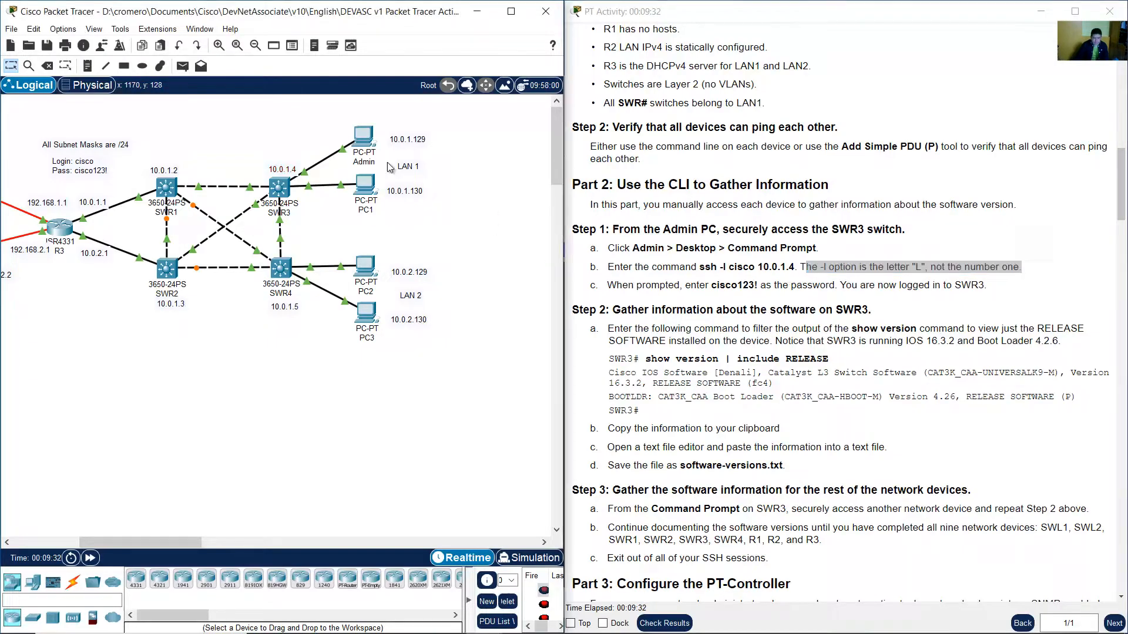
Reopen the Admin PC's command prompt and start typing the command ssh -l cisco.
left_click(367, 142)
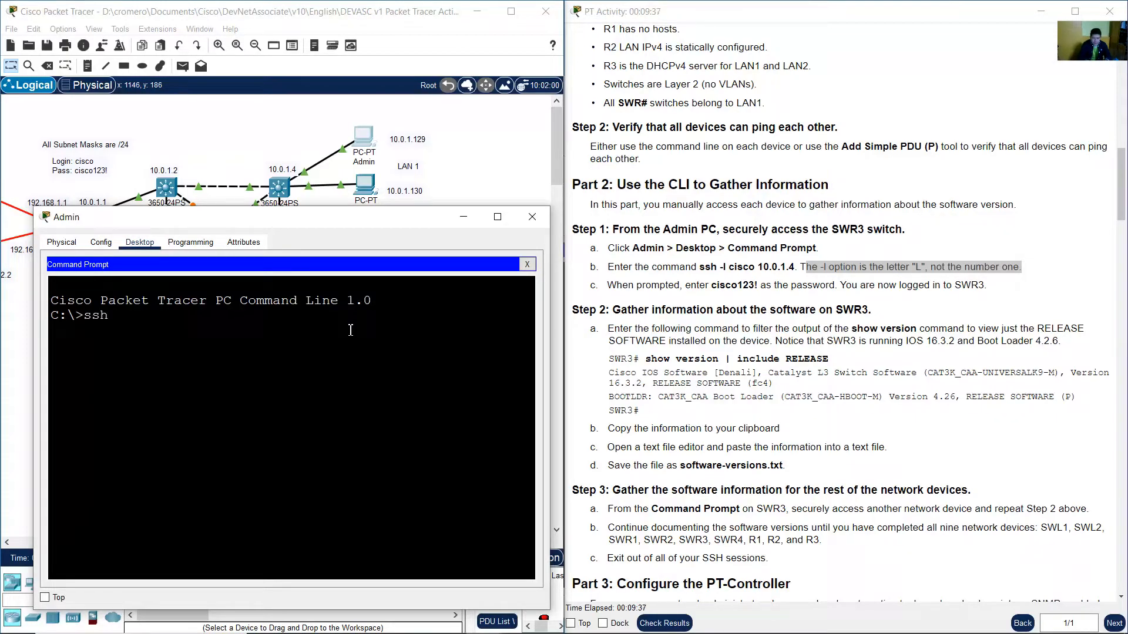
type("ssh -l cisco")
Review the network configuration notes, highlighting the SSH credentials line and the ssh command in the instructions.
scroll(778, 181, "up", 10)
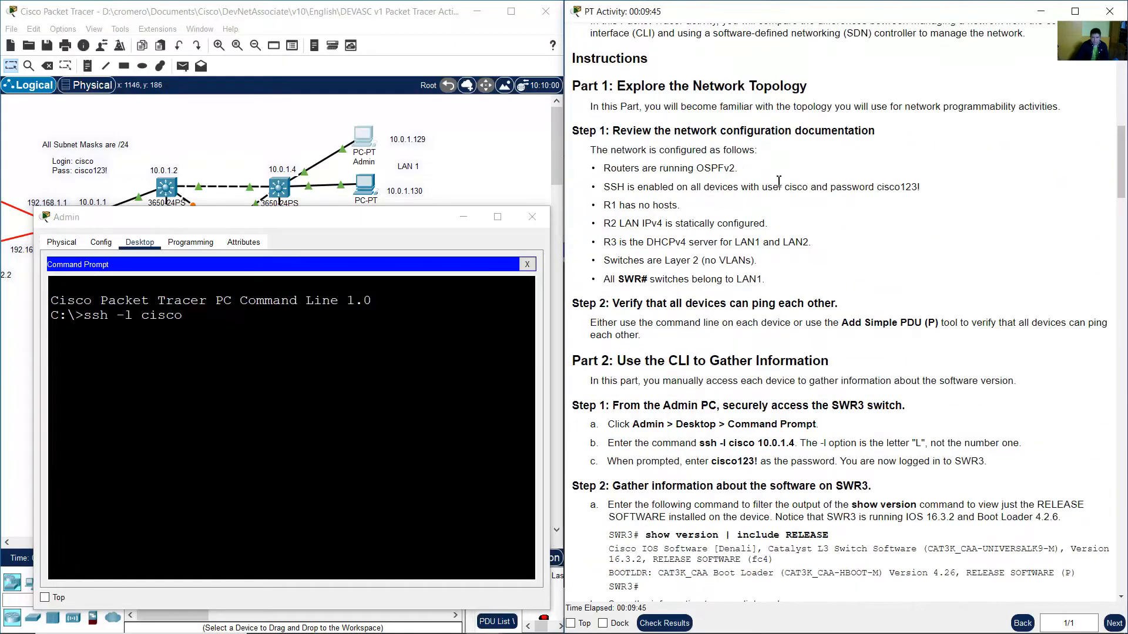
scroll(779, 181, "up", 8)
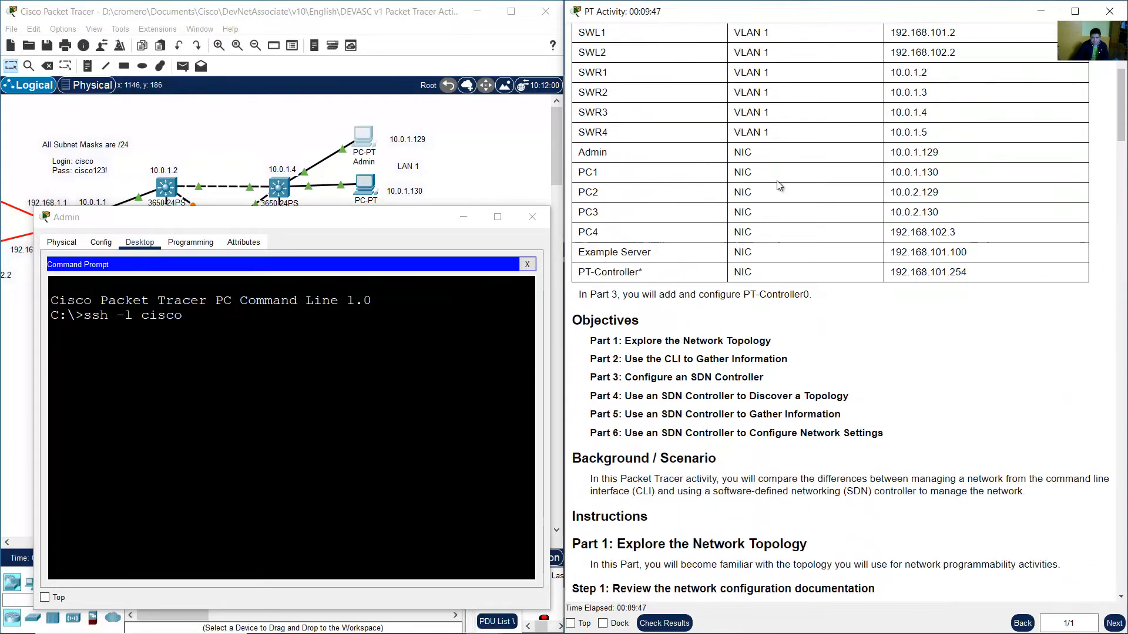
scroll(786, 187, "down", 5)
scroll(786, 187, "down", 8)
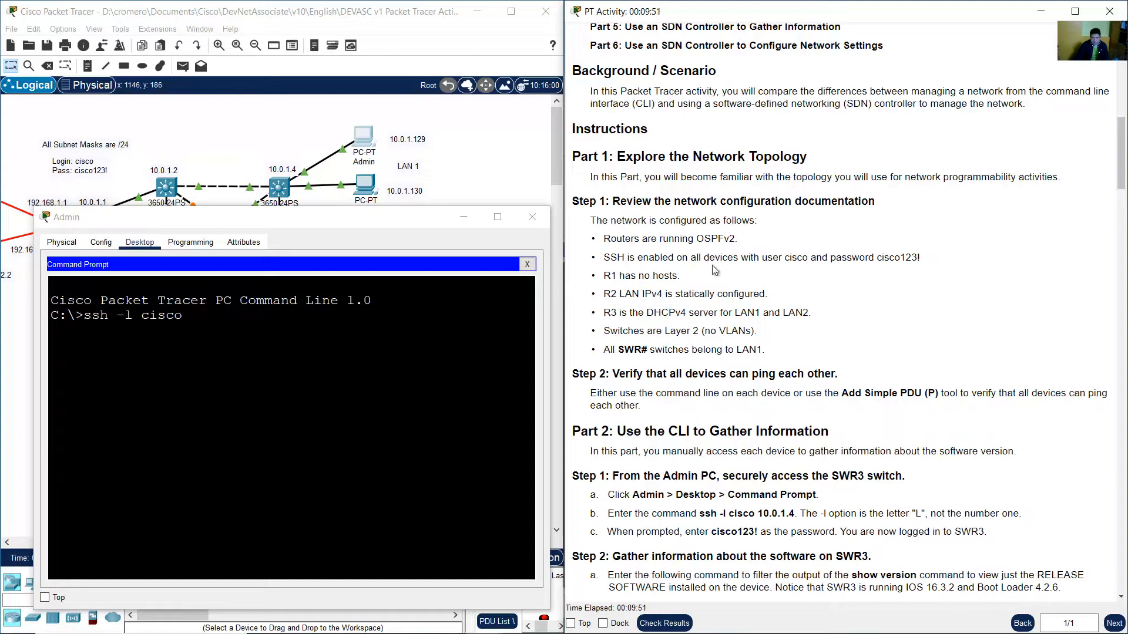
left_click_drag(605, 258, 924, 266)
left_click(890, 265)
scroll(915, 265, "down", 2)
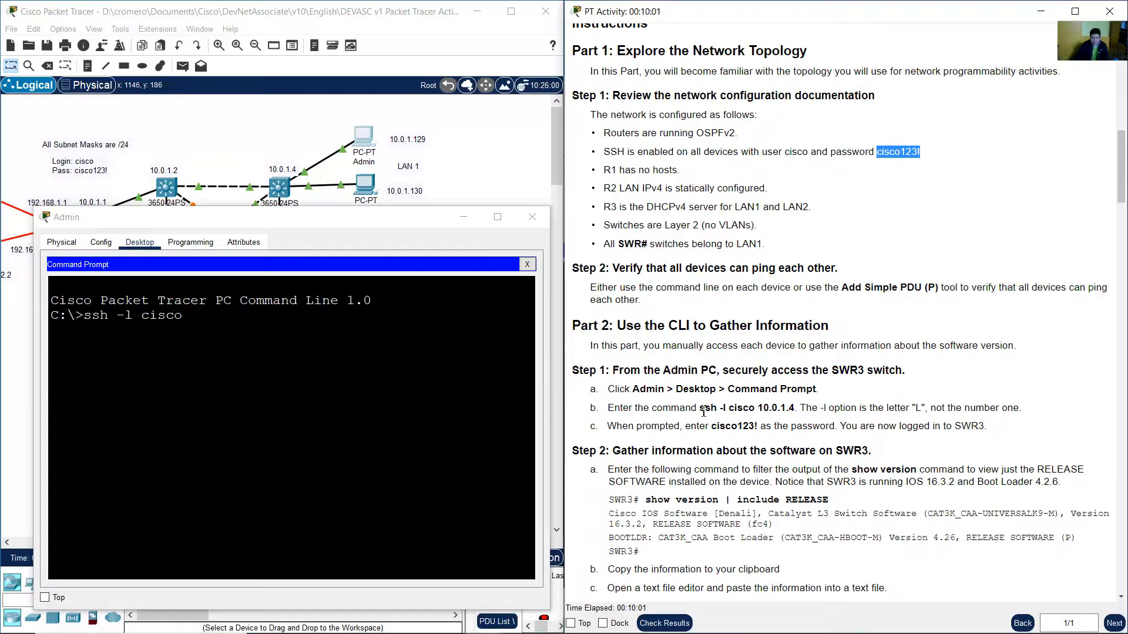
left_click_drag(699, 408, 786, 412)
Complete the command with 10.0.1.4 and run it to SSH into SWR3.
left_click(253, 338)
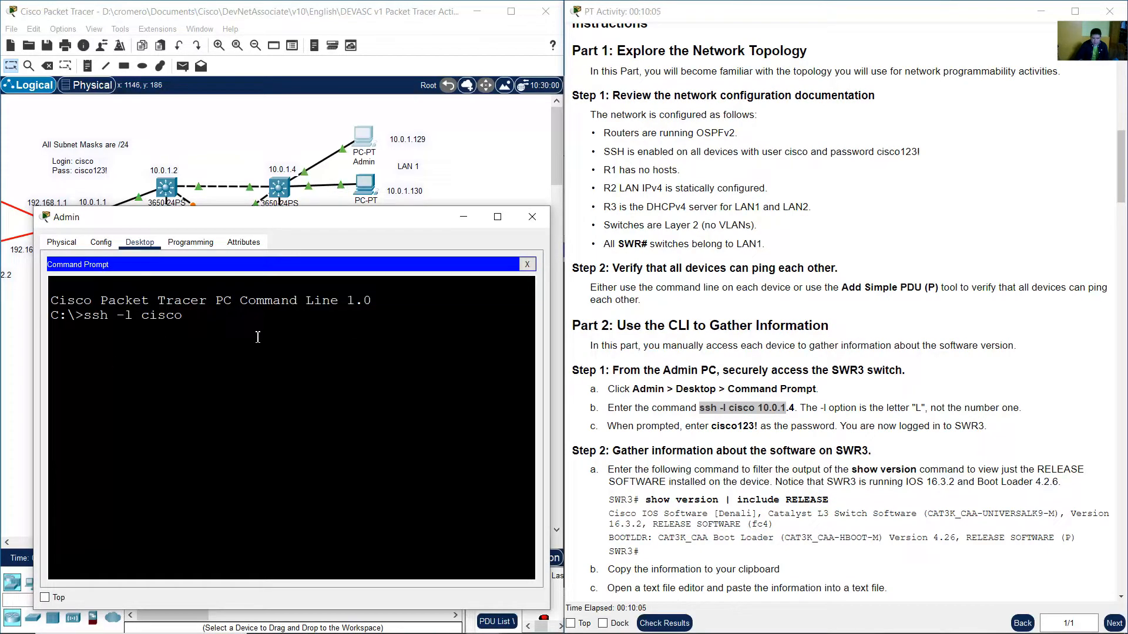
type("10.0.1.4")
key("Return")
Highlight the password in the instructions and enter the SSH account password at the prompt.
left_click(883, 154)
double_click(892, 154)
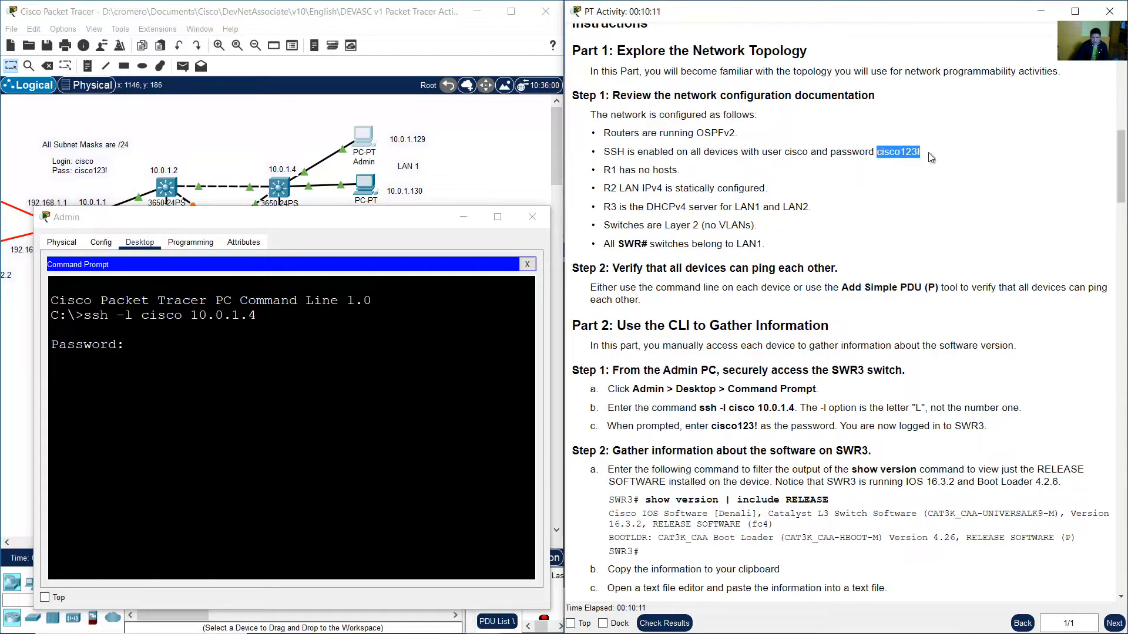
left_click(386, 401)
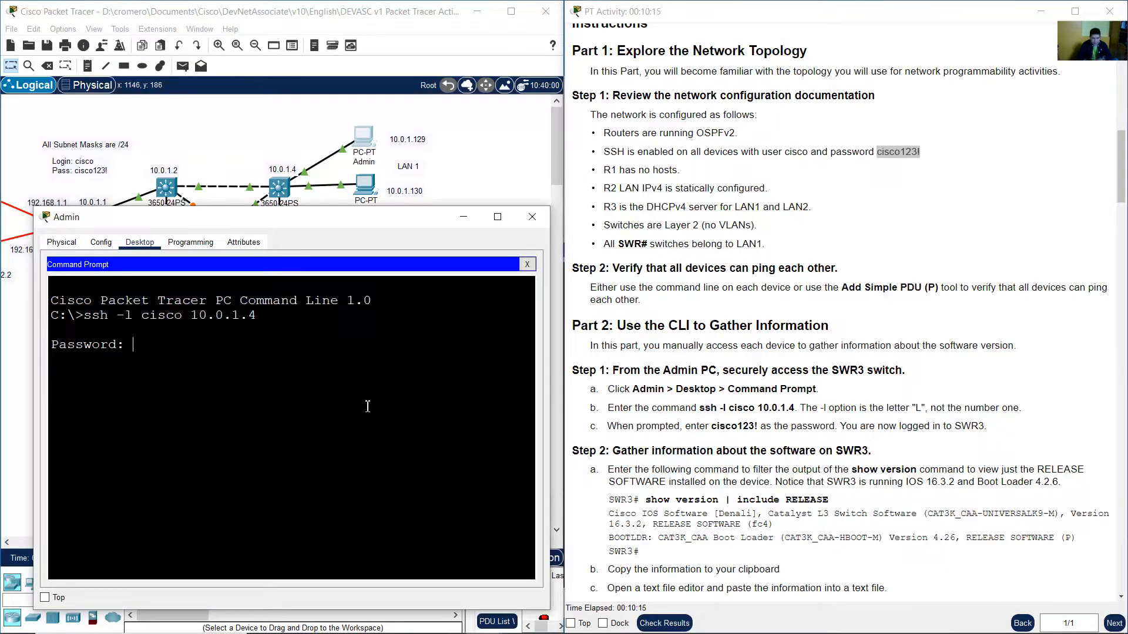
key("Return")
Highlight the SWR3# prompt and the logged-in note in the instructions.
left_click_drag(58, 406, 92, 406)
left_click(97, 404)
left_click(834, 406)
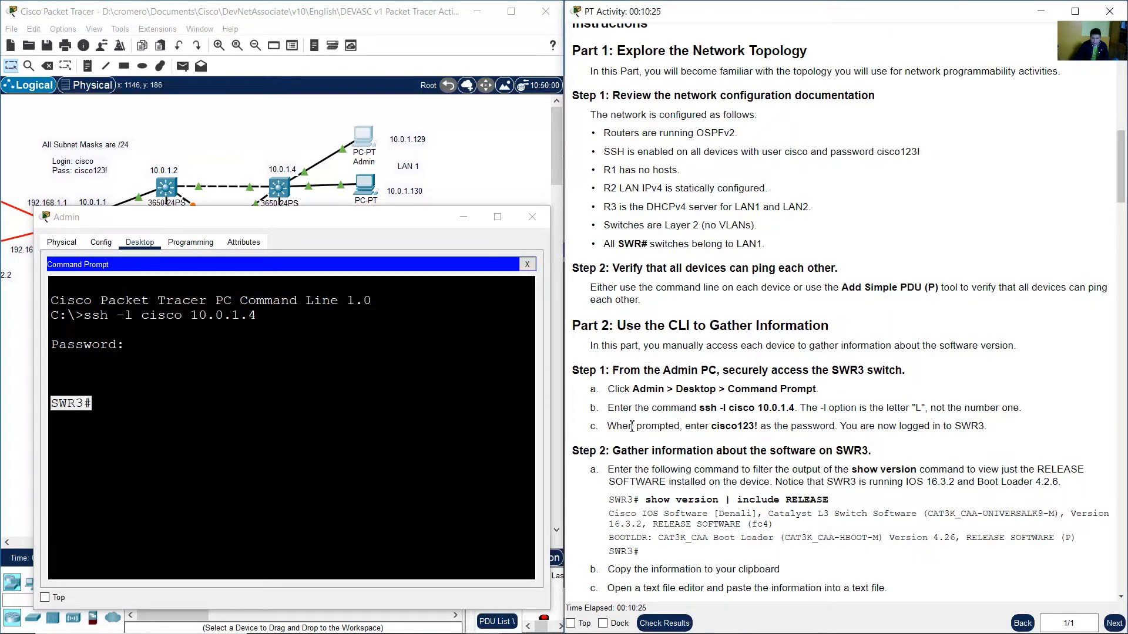
left_click_drag(623, 426, 989, 431)
left_click(858, 428)
Read the Step 2 instructions for SWR3, highlighting the heading, the version note and the filter command.
scroll(990, 432, "down", 1)
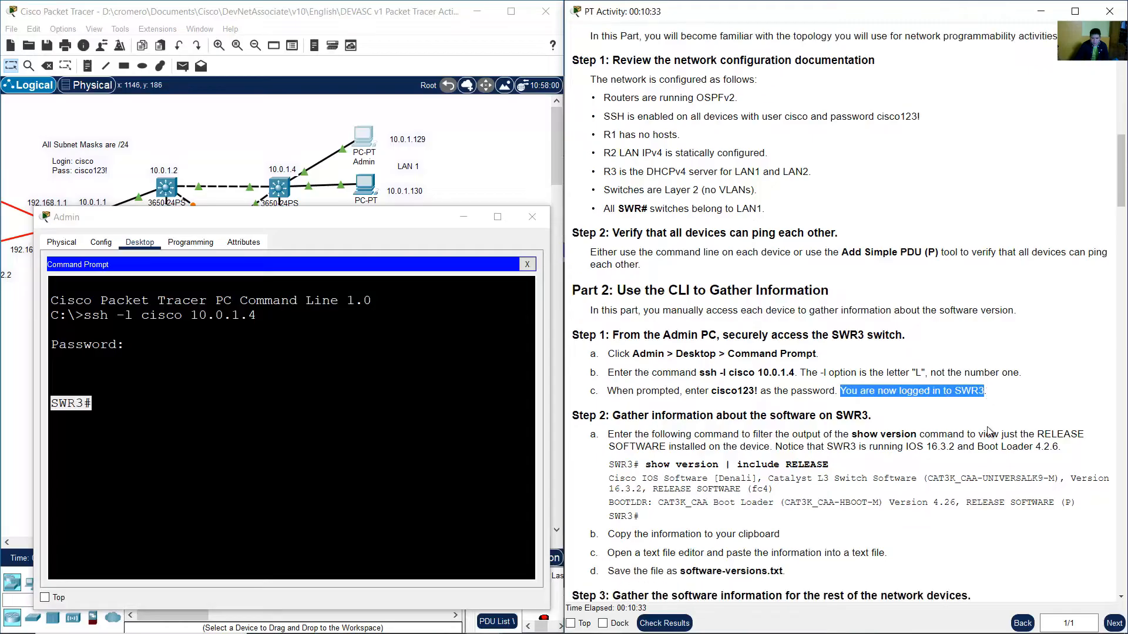
scroll(991, 431, "down", 4)
left_click_drag(613, 170, 869, 170)
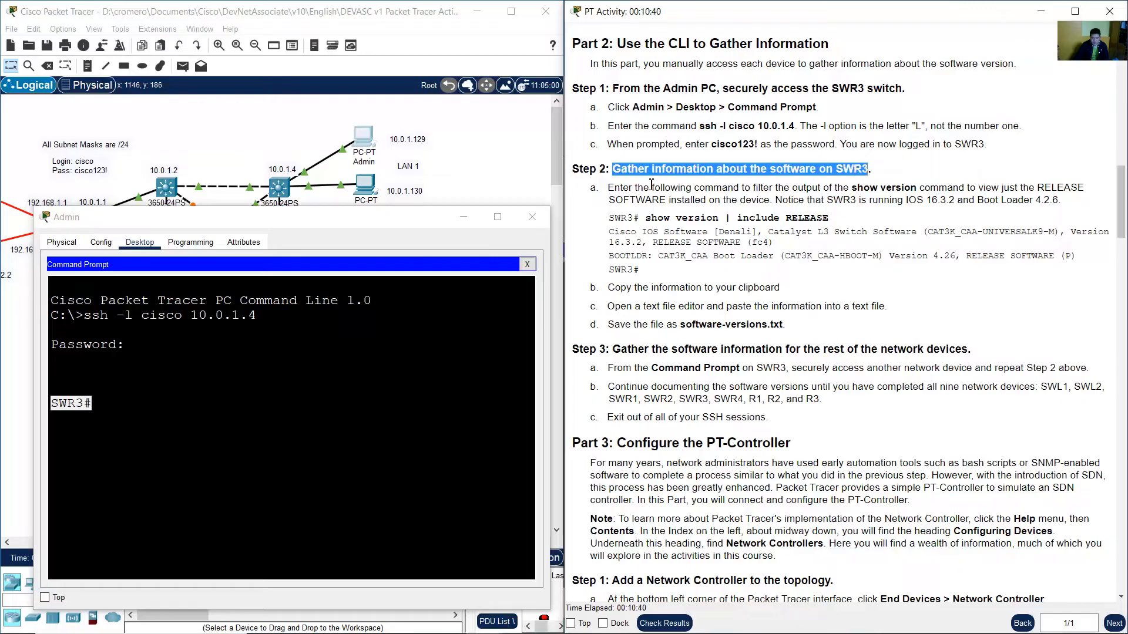
left_click_drag(615, 188, 1062, 201)
left_click(780, 203)
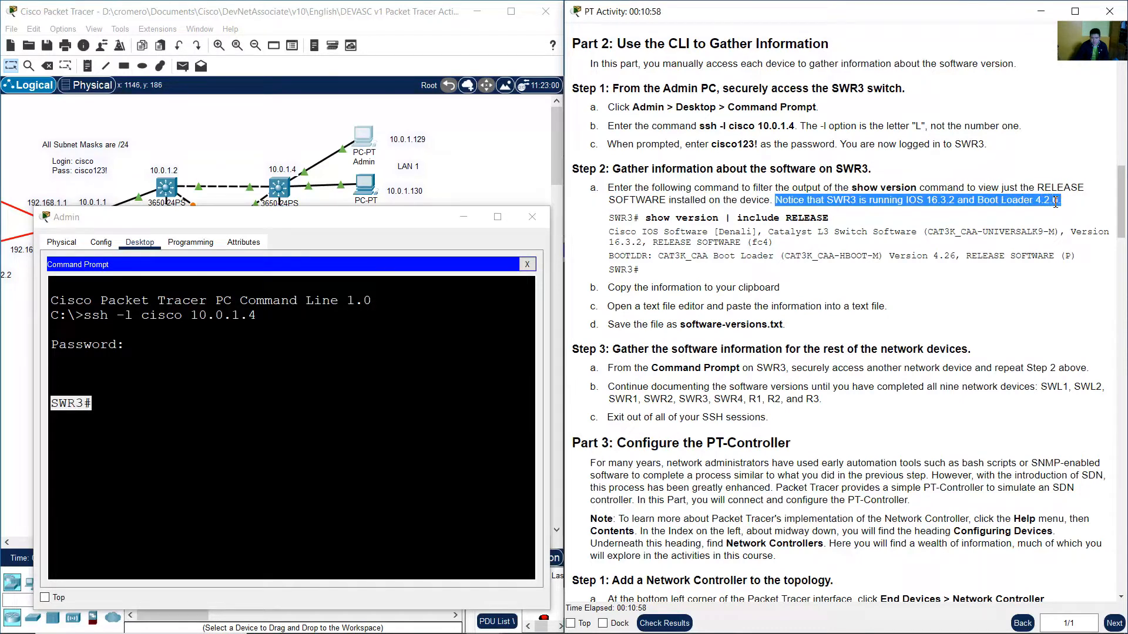
left_click_drag(638, 217, 830, 219)
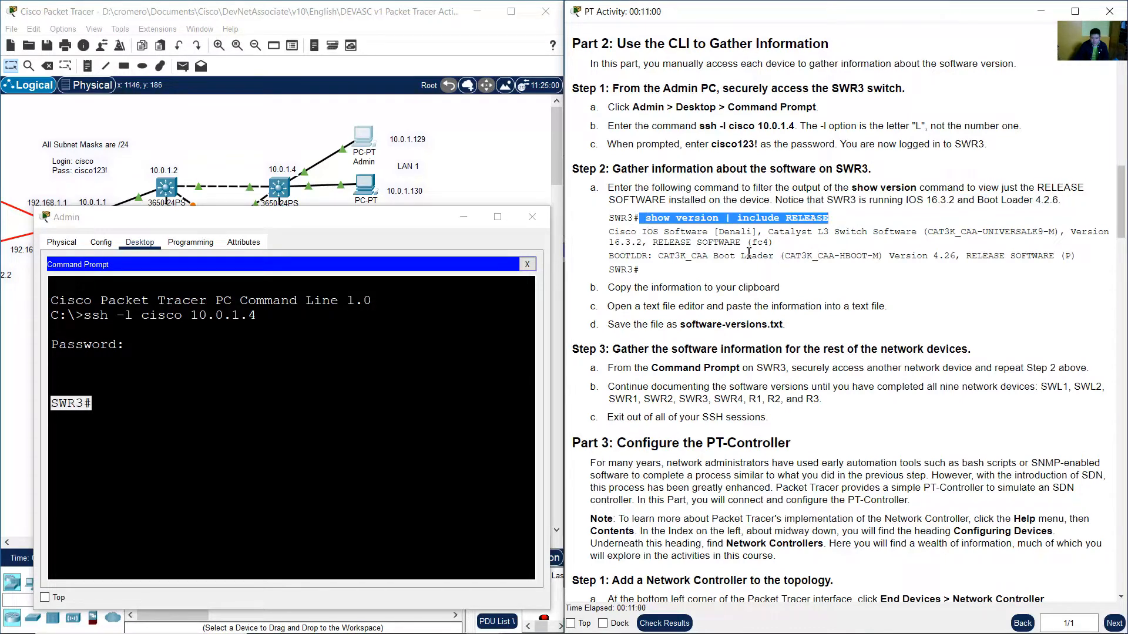
Run show version | include RELEASE on SWR3, widening the command prompt window.
left_click(432, 365)
type("show version |")
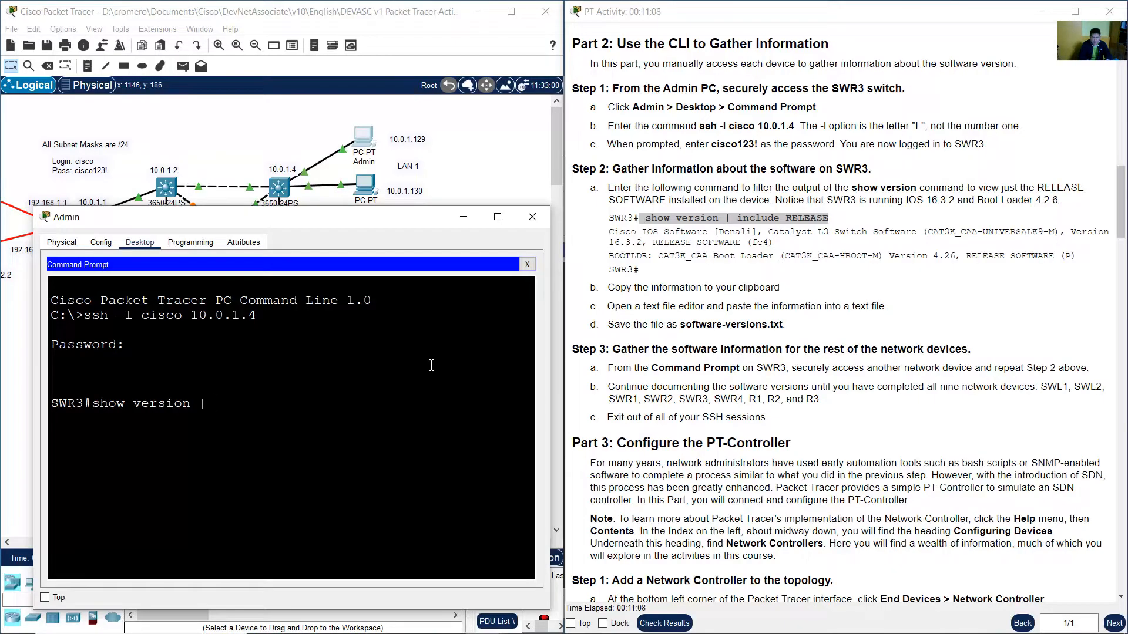
type("include RELEASE")
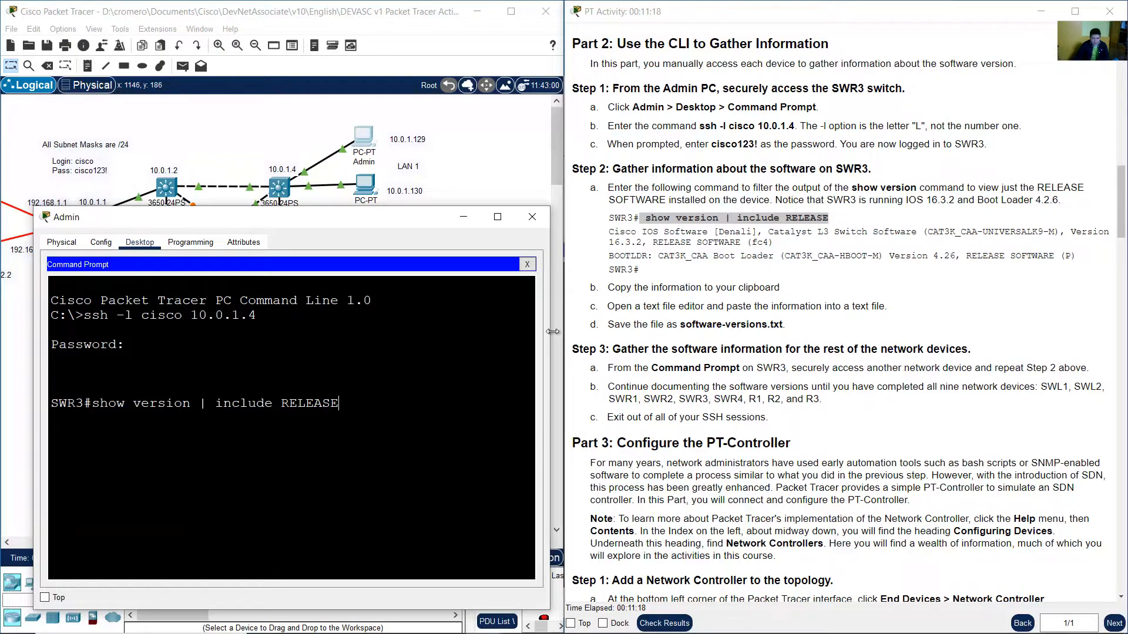
left_click_drag(549, 331, 670, 326)
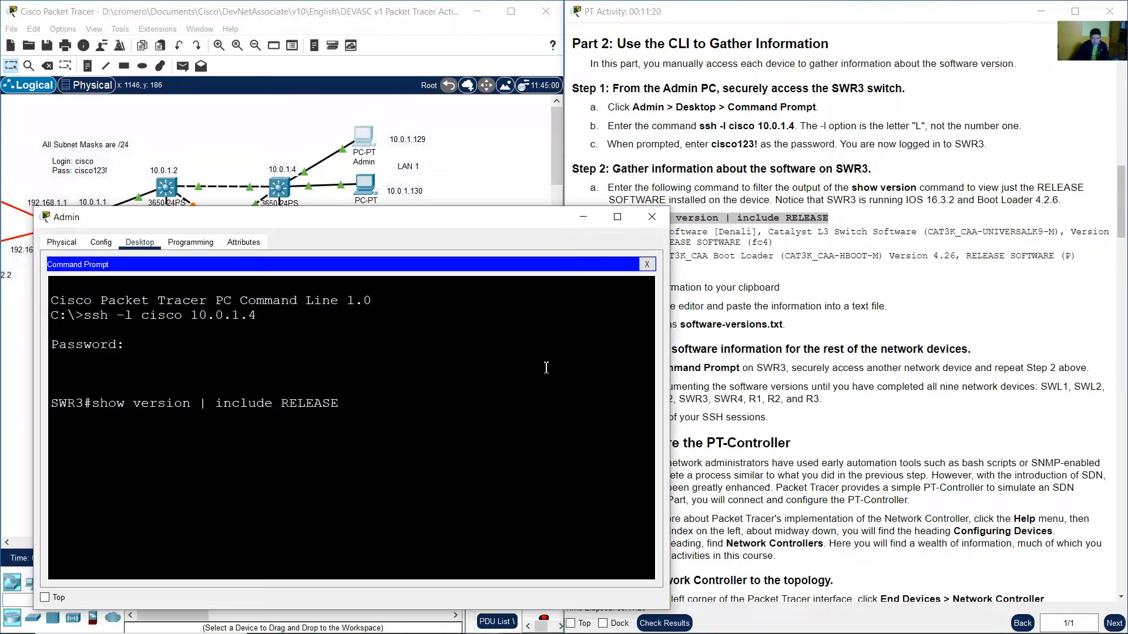
key("Return")
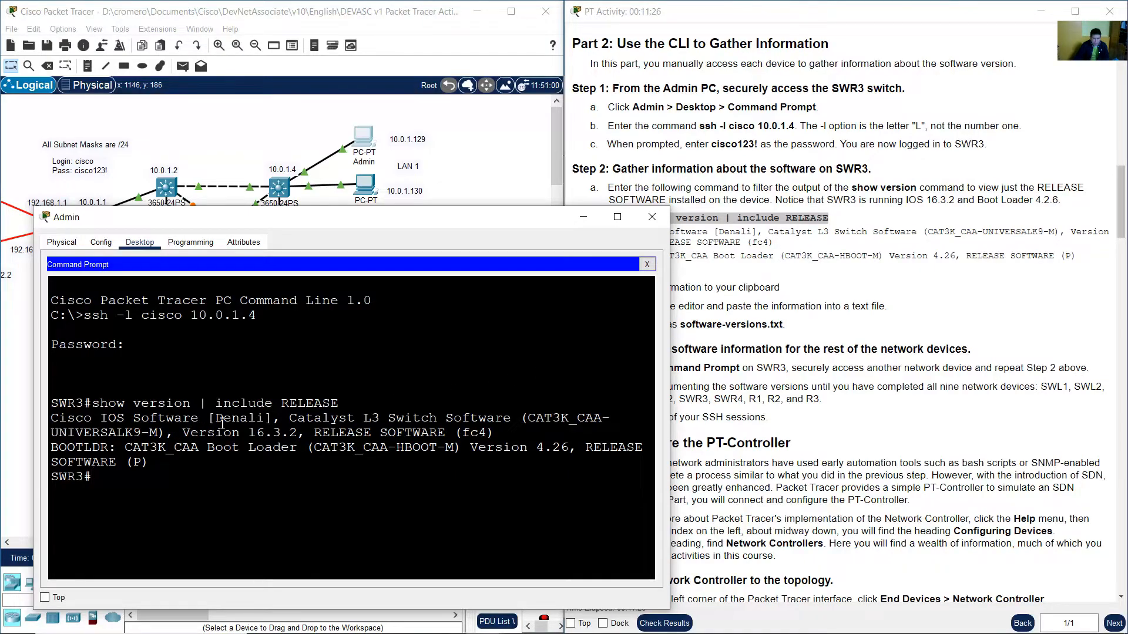
Highlight the IOS software, switch model, version and boot loader details in the command output.
left_click_drag(60, 416, 212, 418)
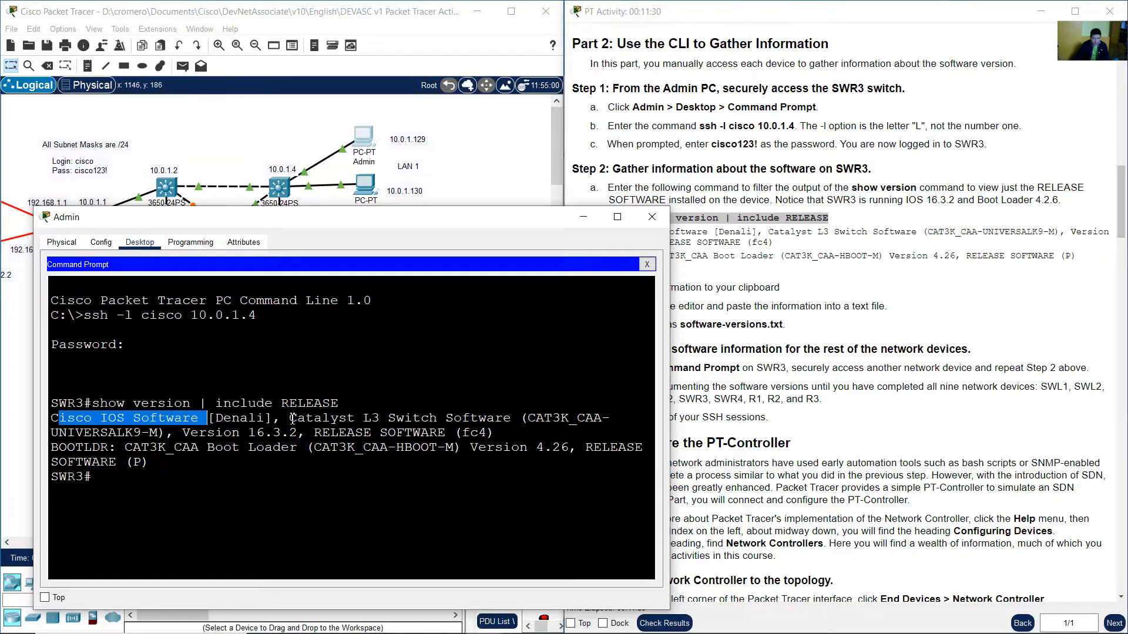
left_click_drag(292, 417, 427, 419)
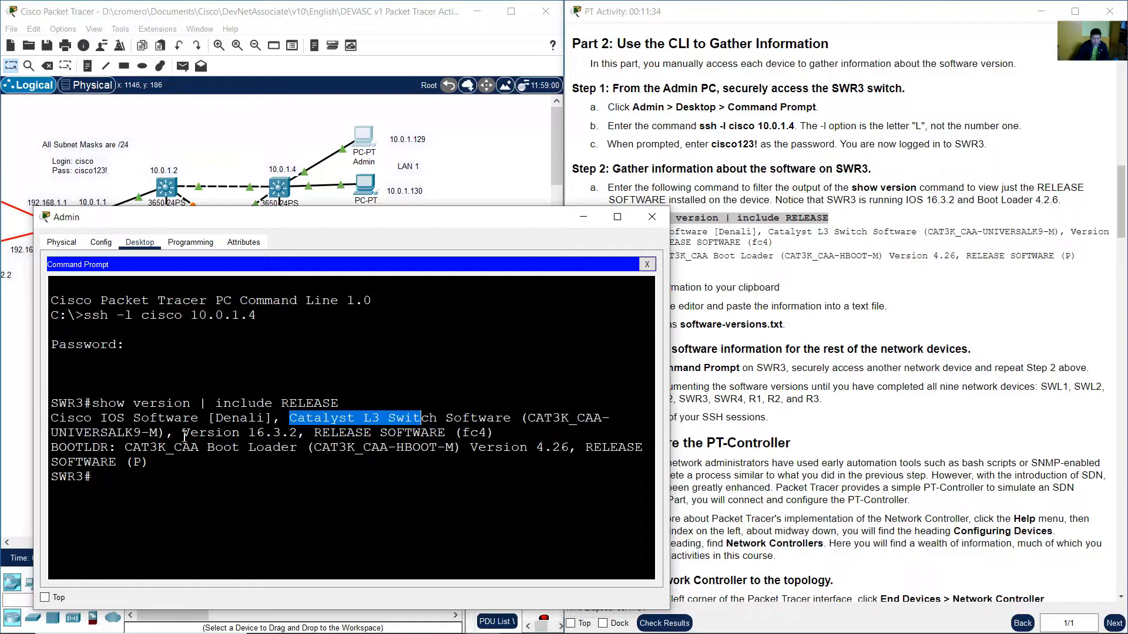
left_click_drag(184, 436, 301, 434)
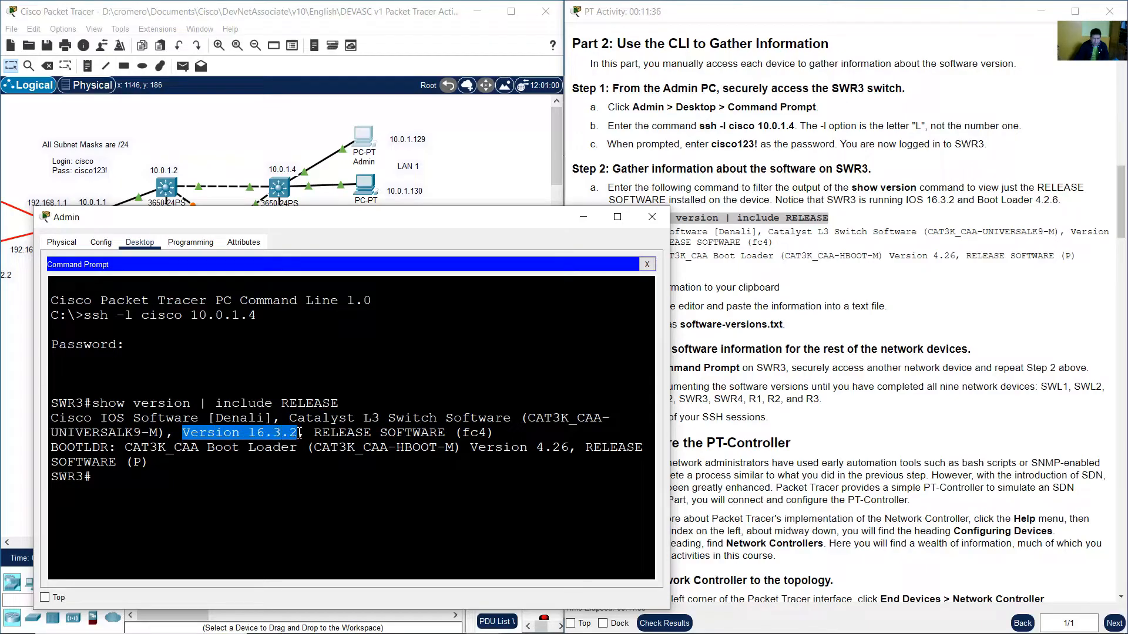
left_click(305, 434)
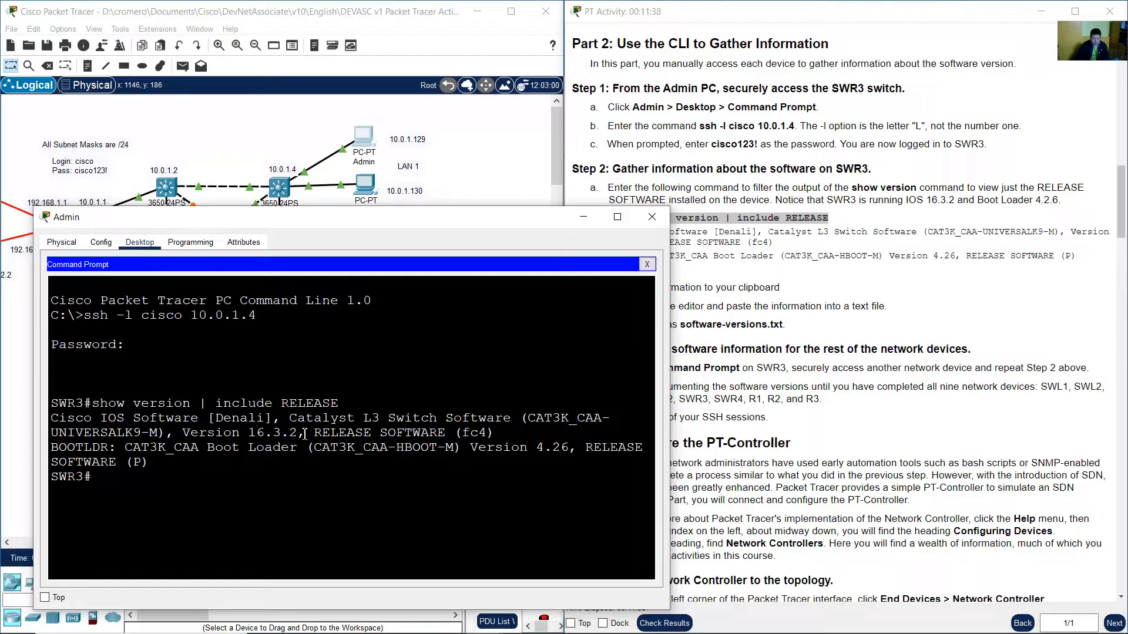
left_click_drag(76, 448, 105, 449)
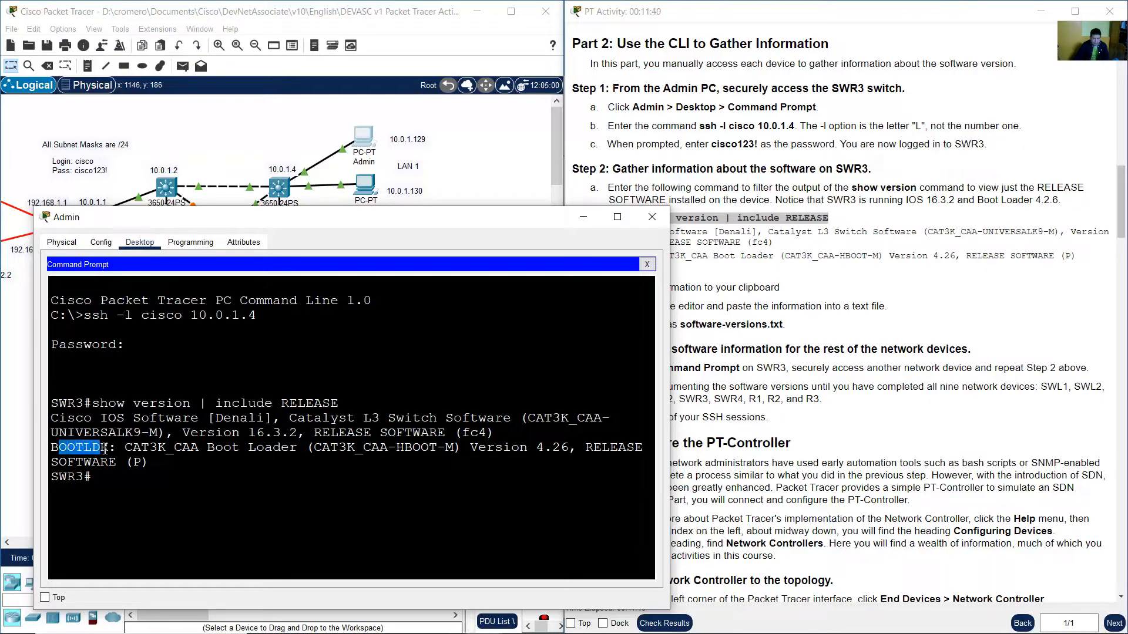
left_click_drag(207, 448, 416, 450)
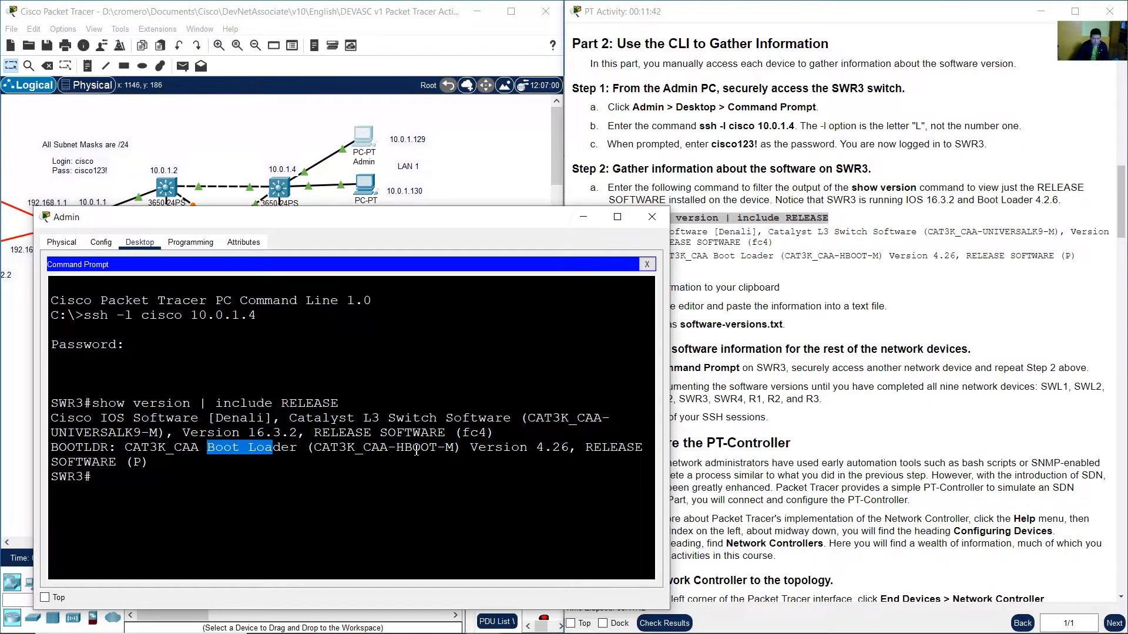
left_click_drag(537, 449, 570, 452)
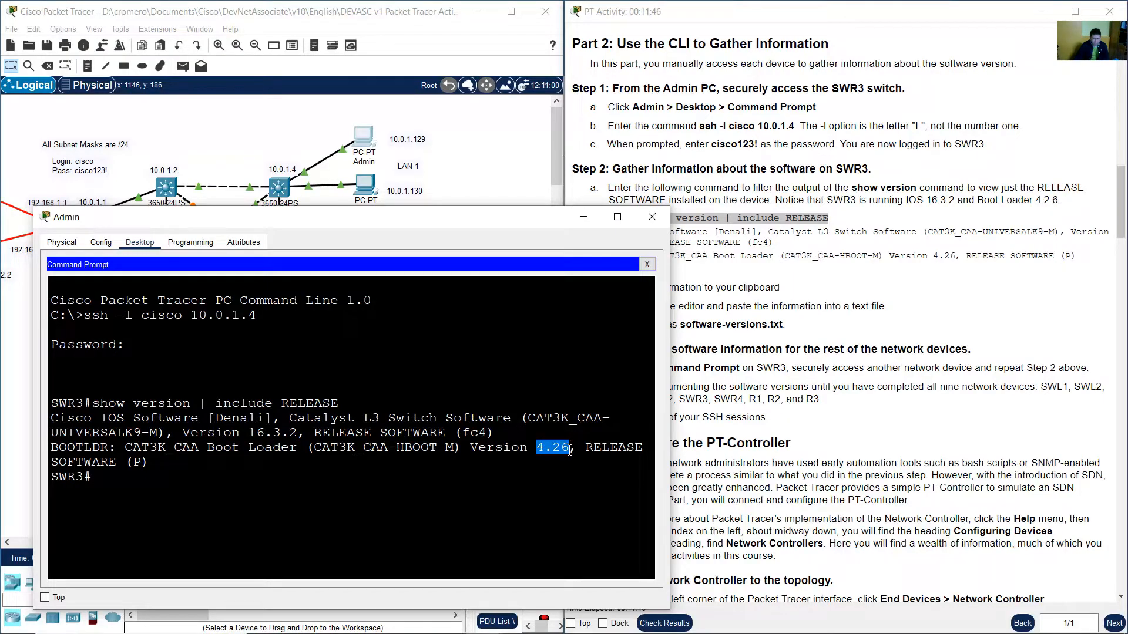
left_click(583, 447)
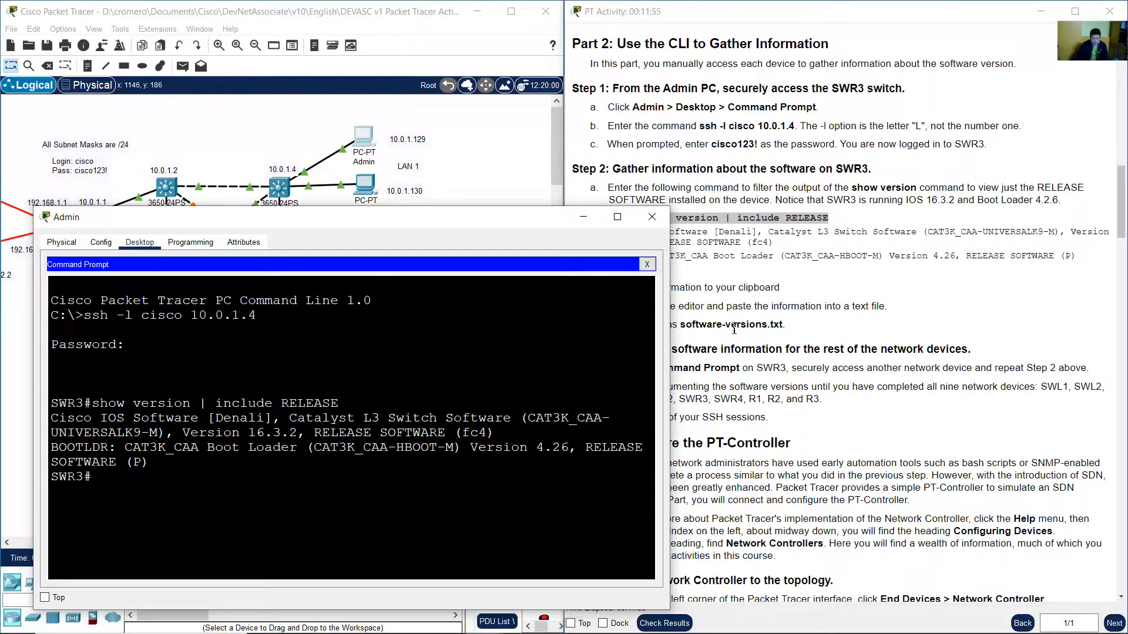
Highlight the instructions to copy the output to the clipboard and paste it into a text editor.
left_click(735, 326)
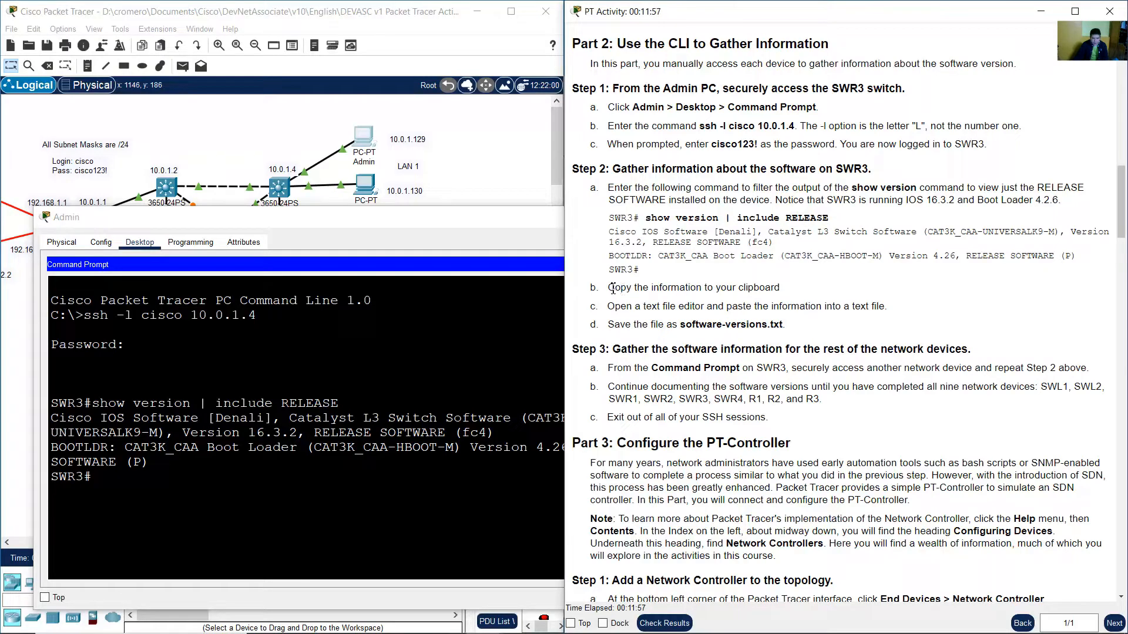
left_click_drag(613, 289, 783, 291)
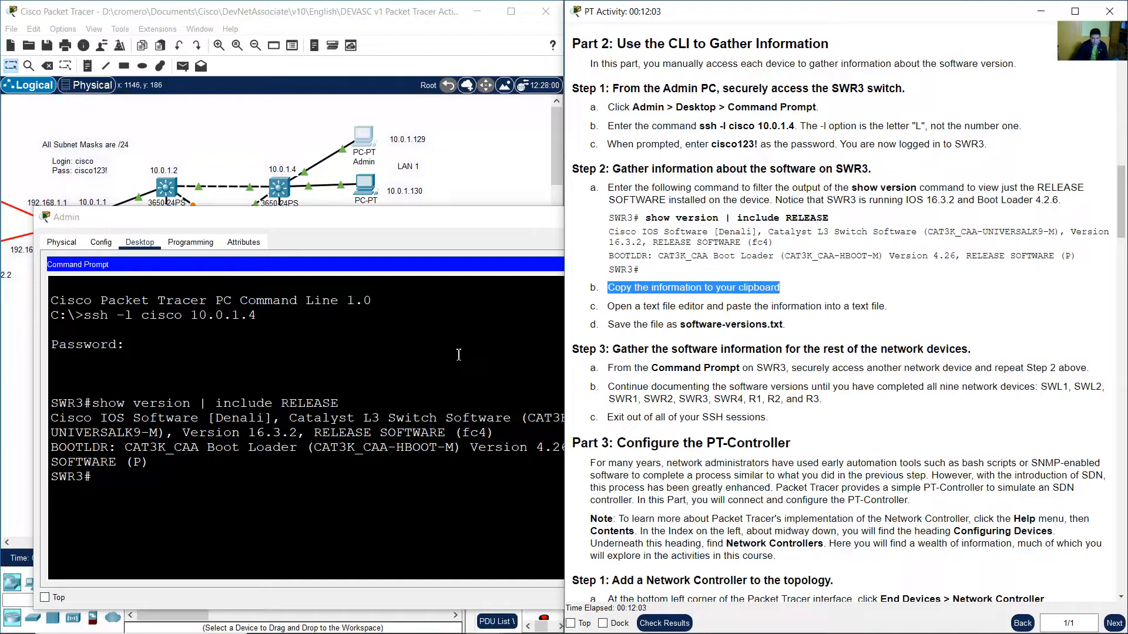
left_click(355, 386)
left_click(866, 347)
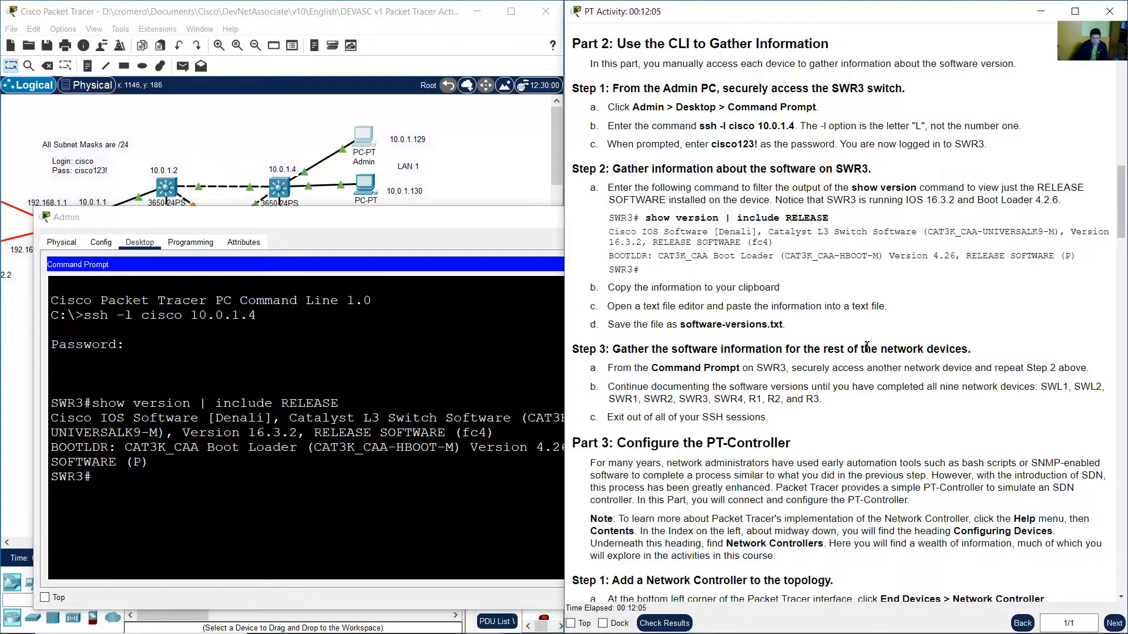
left_click_drag(607, 306, 888, 303)
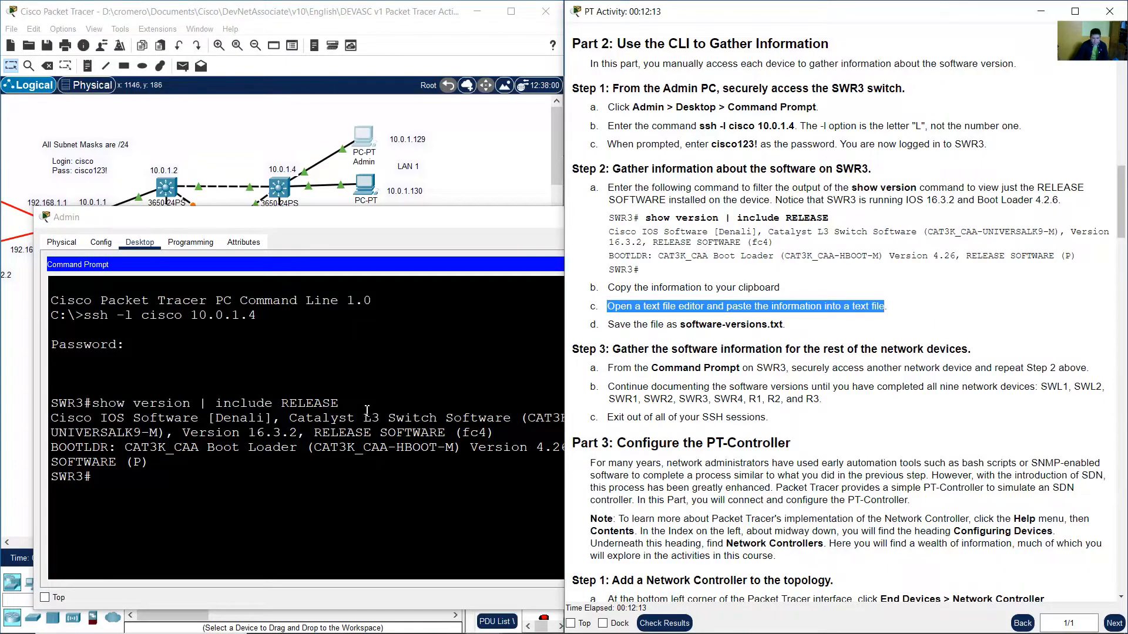
Copy the show version output lines from the SWR3 command prompt to the clipboard.
left_click(345, 414)
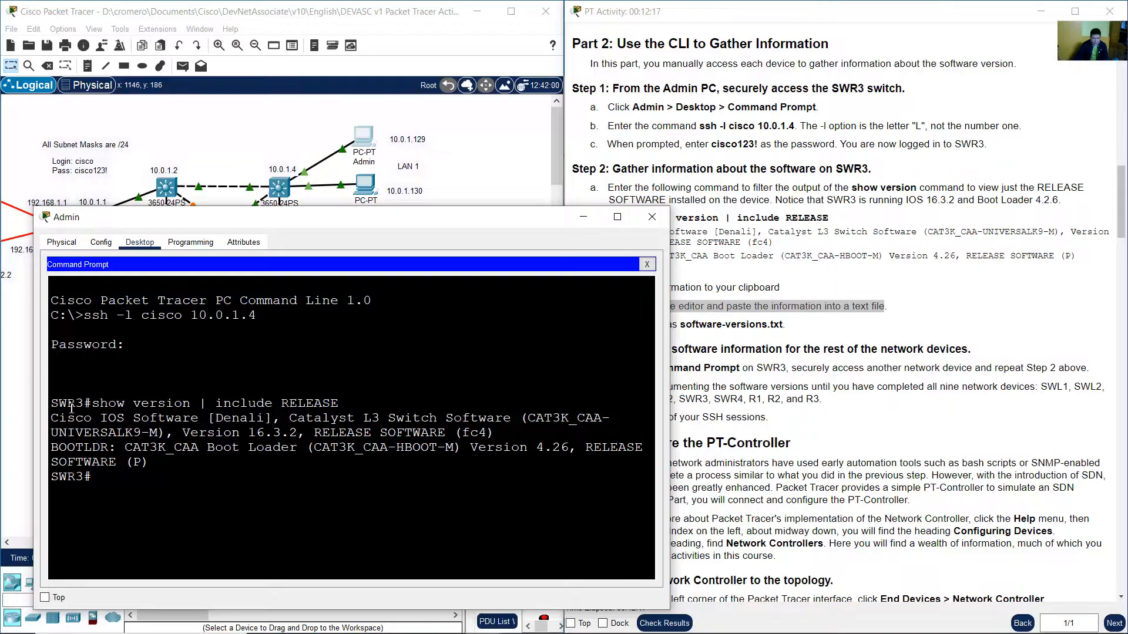
left_click_drag(51, 403, 148, 464)
right_click(139, 442)
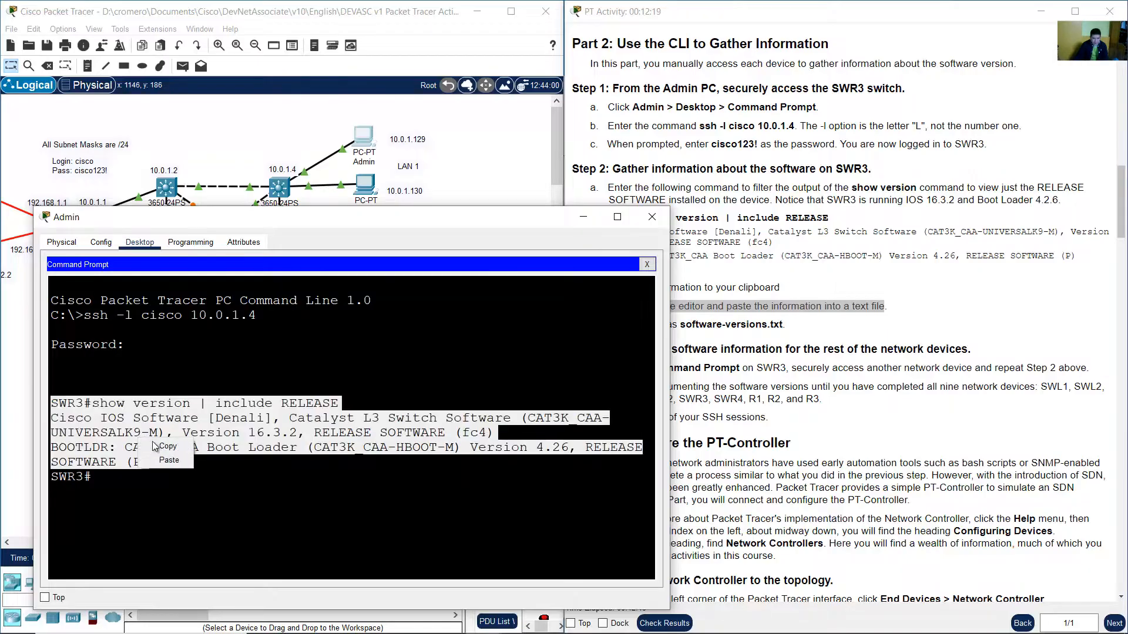
left_click(162, 446)
Open Notepad and paste the copied SWR3 version output into a new text file.
key("super")
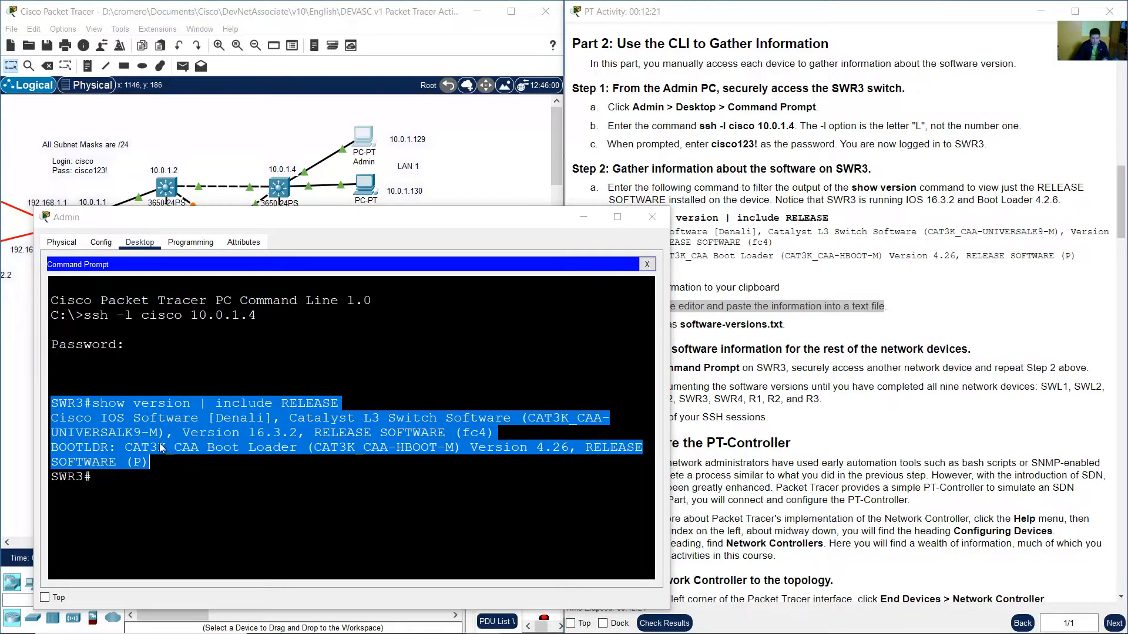
type("note")
key("Return")
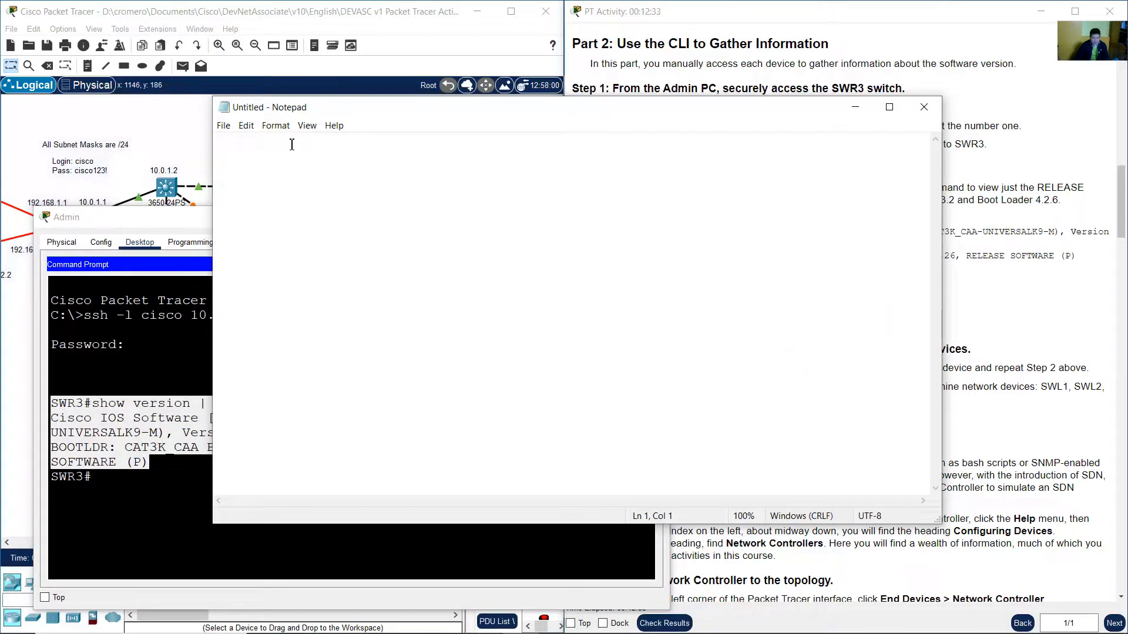
right_click(291, 144)
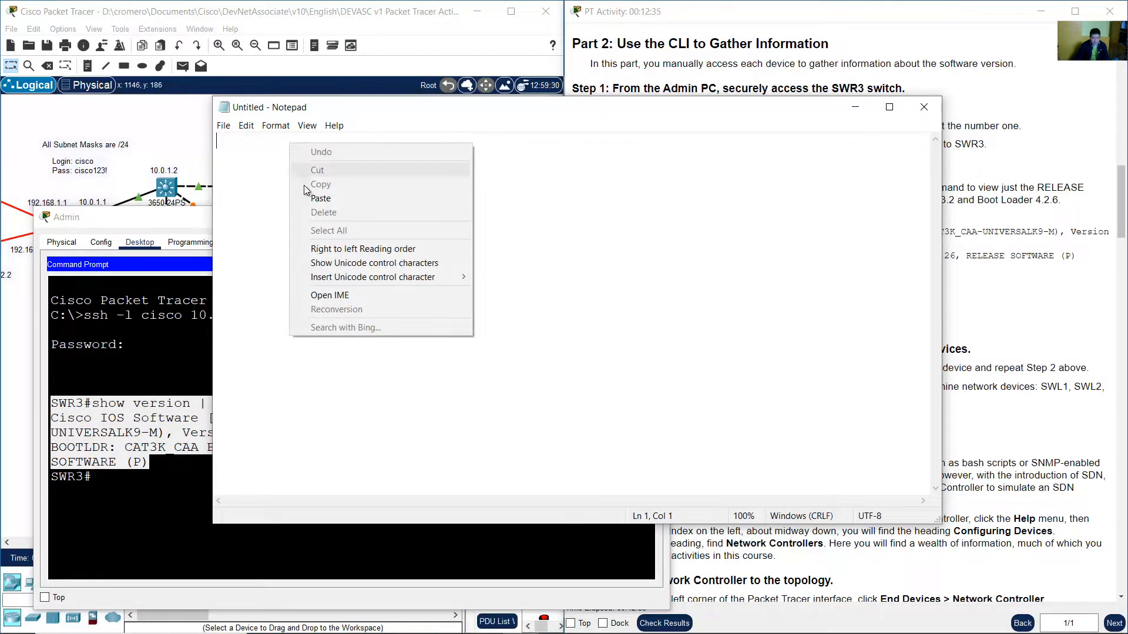
left_click(317, 198)
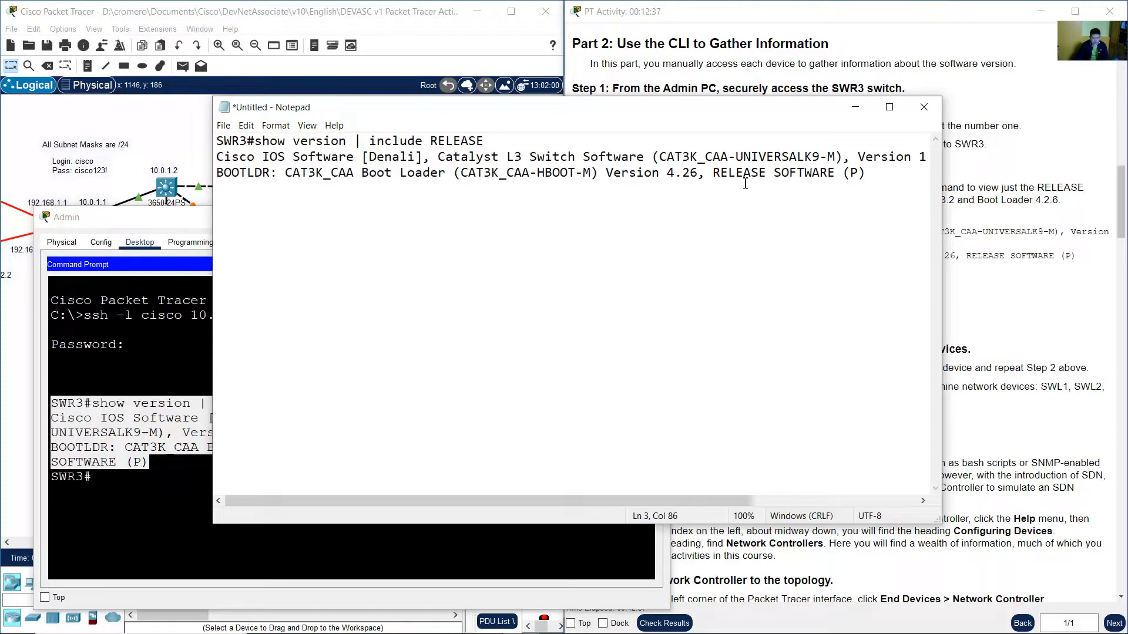
Save the text file as software-versions in the tmp folder.
left_click(981, 287)
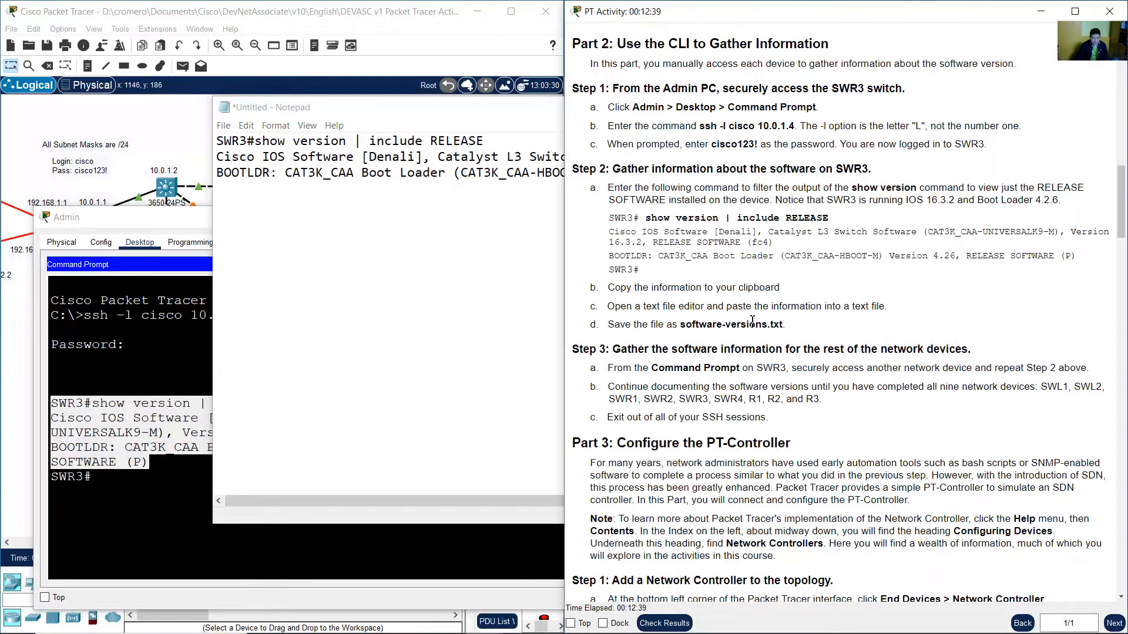
left_click_drag(618, 328, 814, 329)
left_click(223, 126)
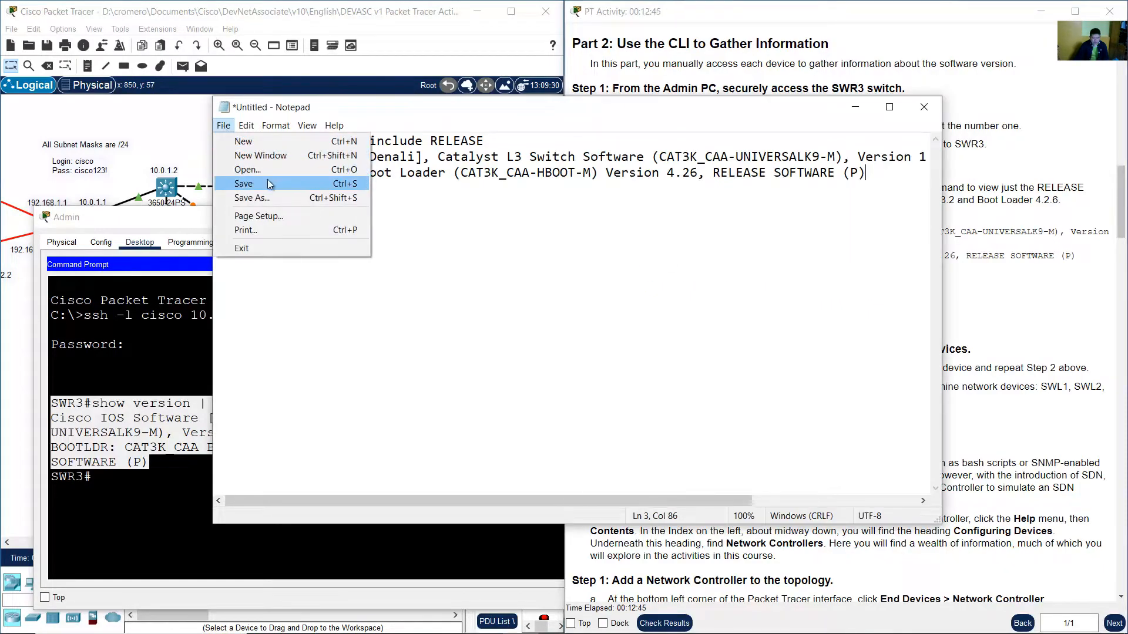
left_click(267, 182)
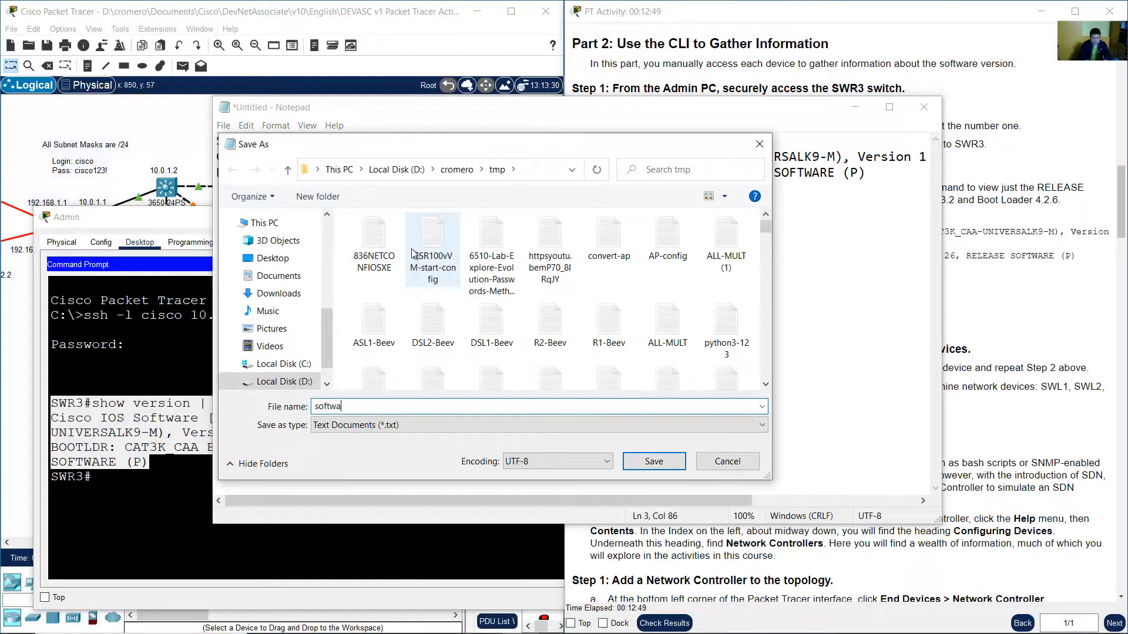
type("re-versions")
left_click(653, 461)
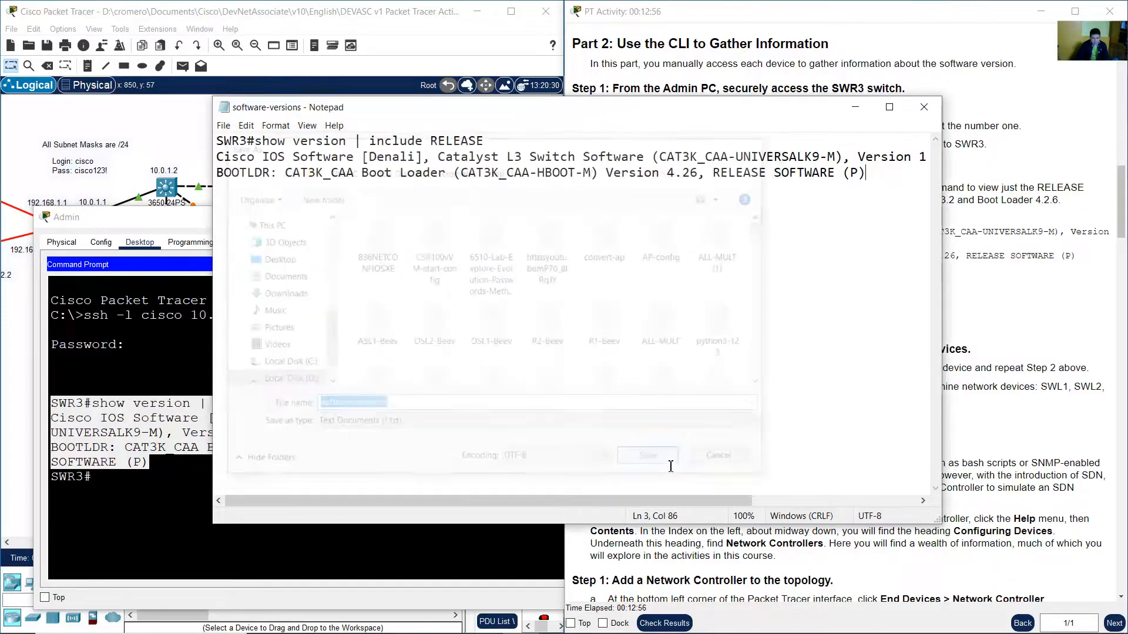
Read the Step 3 instructions for gathering software information from the remaining network devices, highlighting key sentences.
left_click(855, 108)
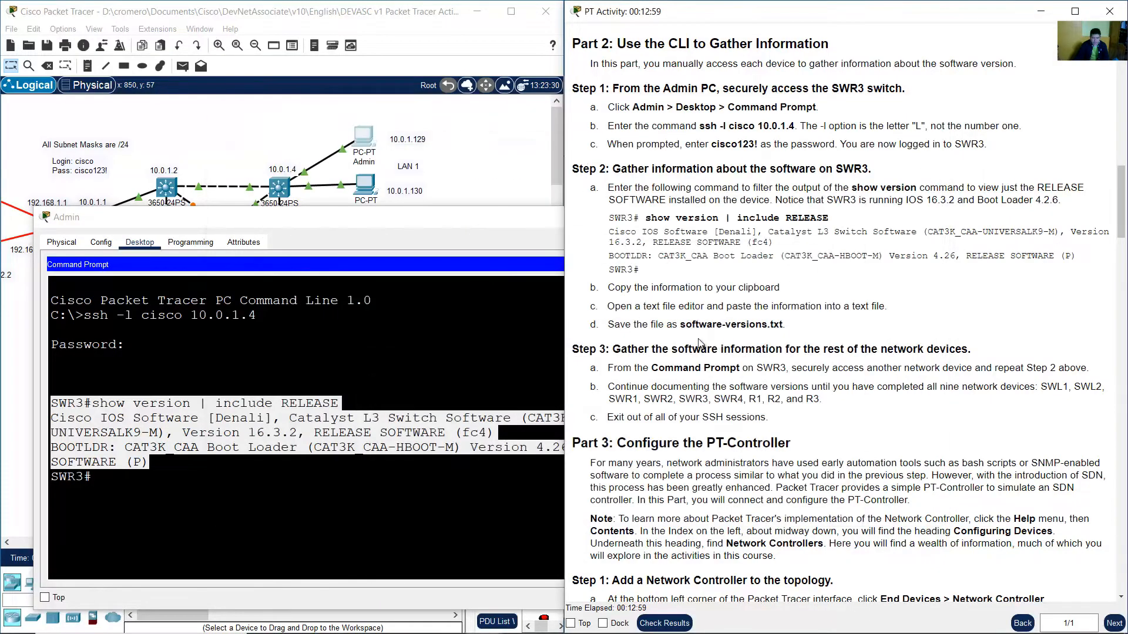
scroll(748, 283, "down", 3)
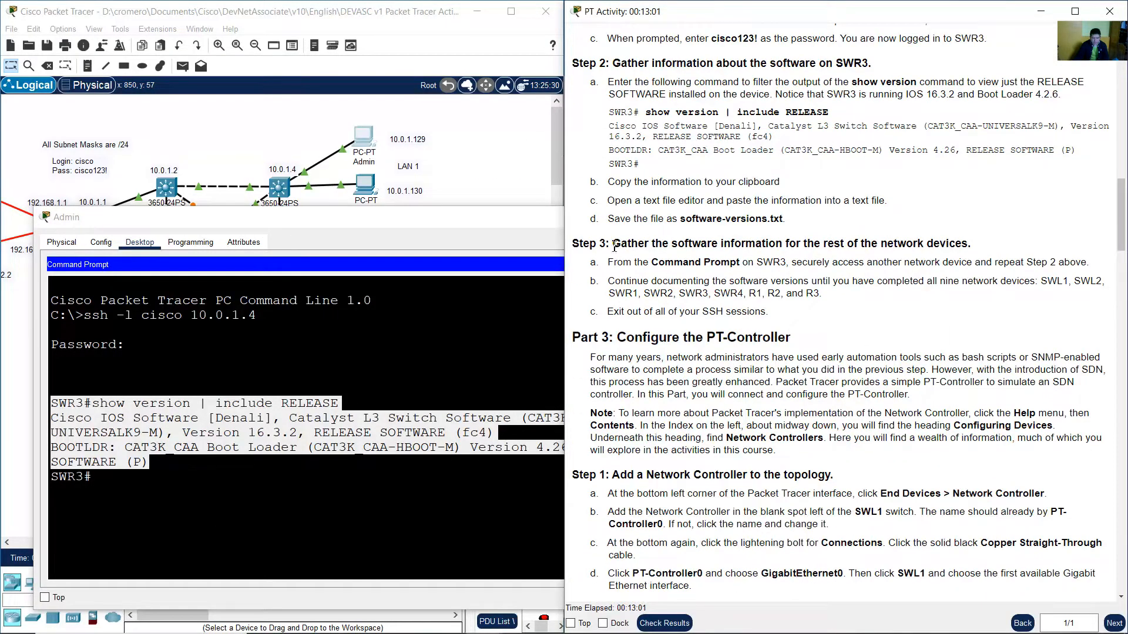
left_click_drag(612, 243, 962, 249)
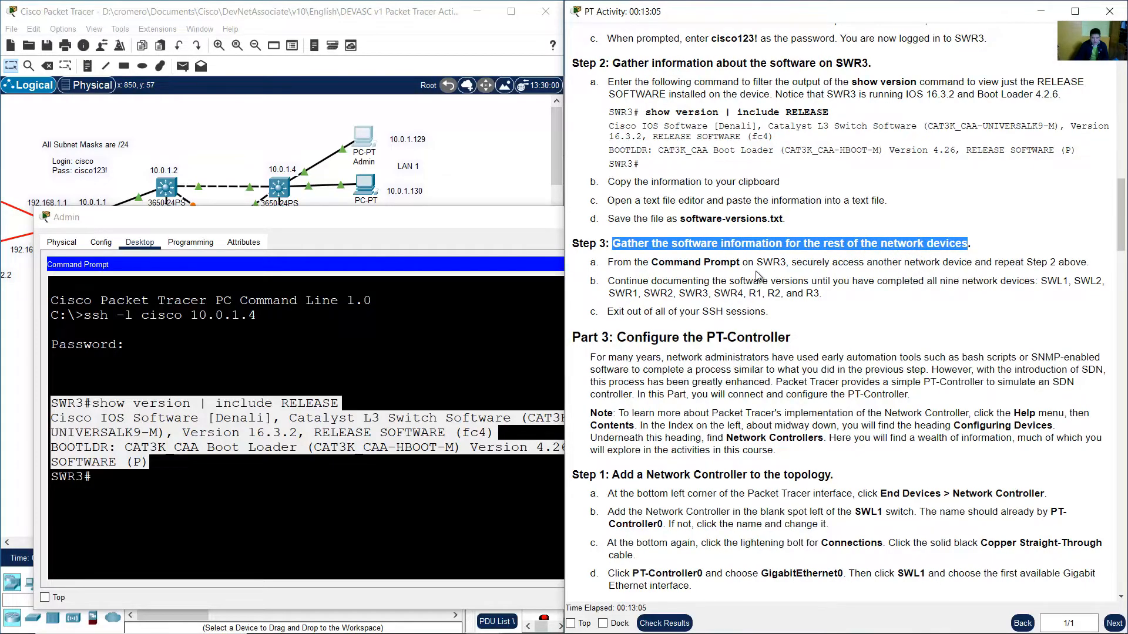
left_click(688, 275)
left_click_drag(617, 262, 996, 264)
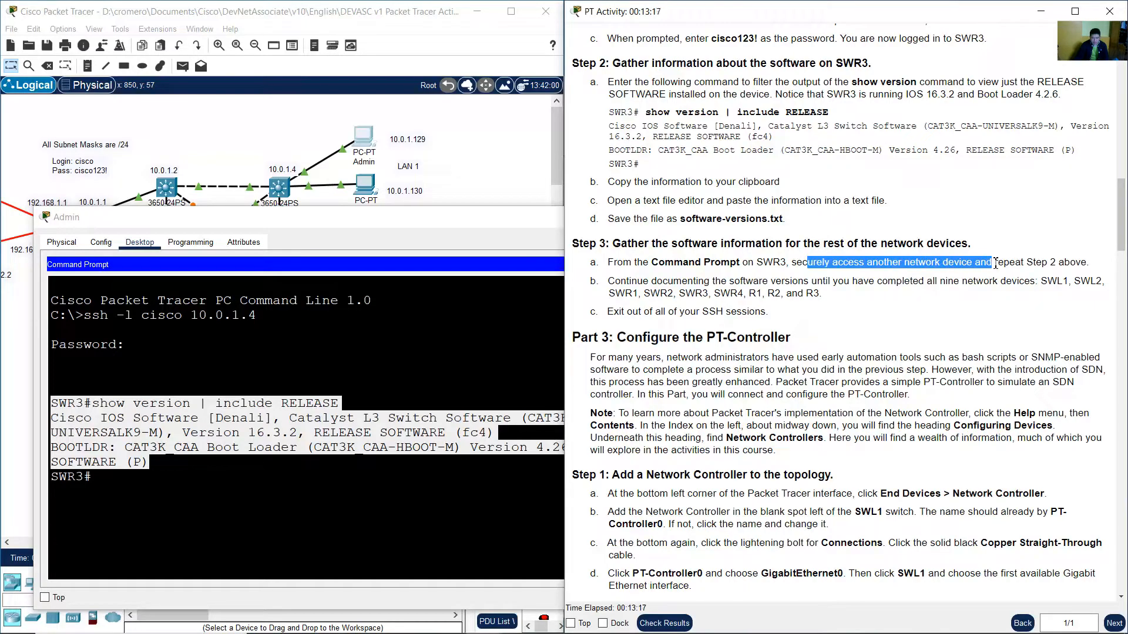
left_click(810, 276)
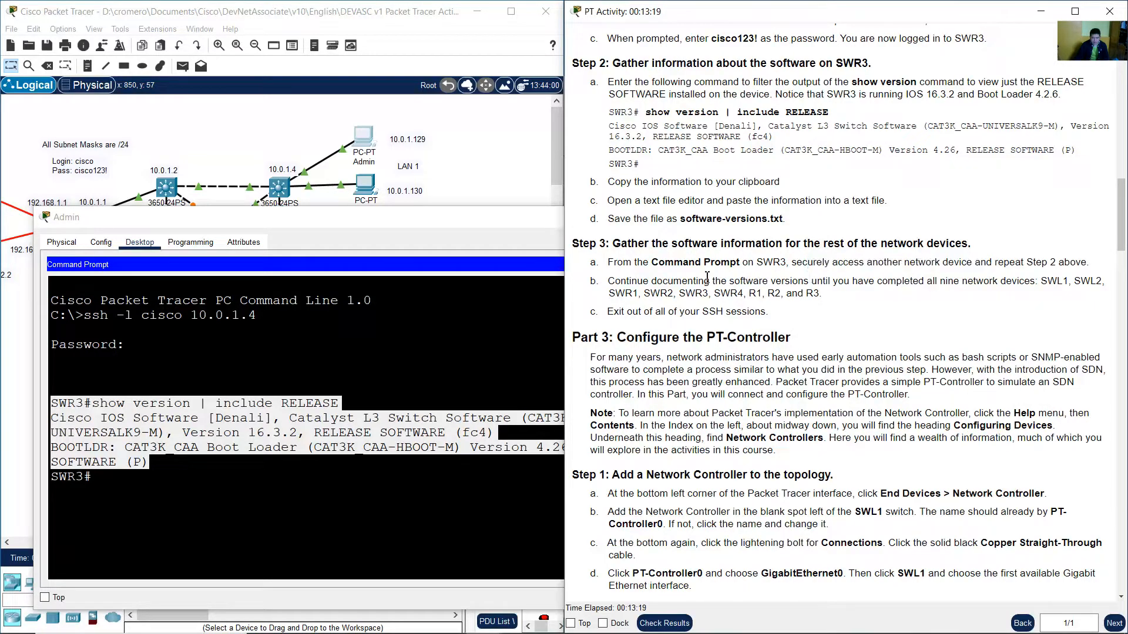
left_click_drag(609, 284, 825, 294)
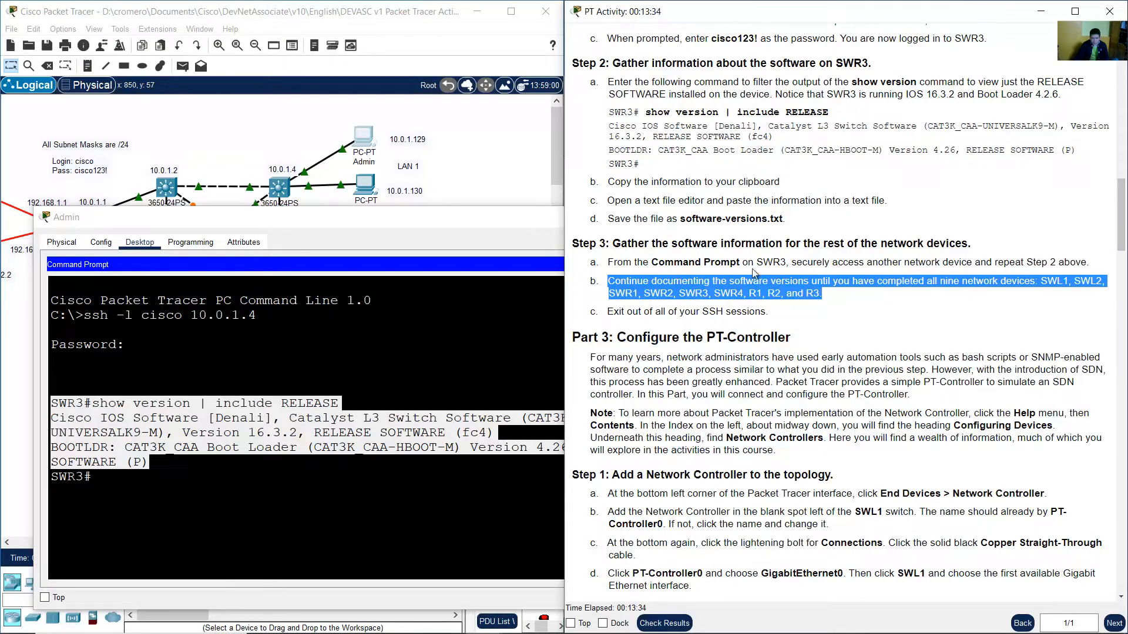
Pan across the topology to examine the switches and routers that still need documenting.
left_click(498, 188)
left_click_drag(146, 538, 79, 540)
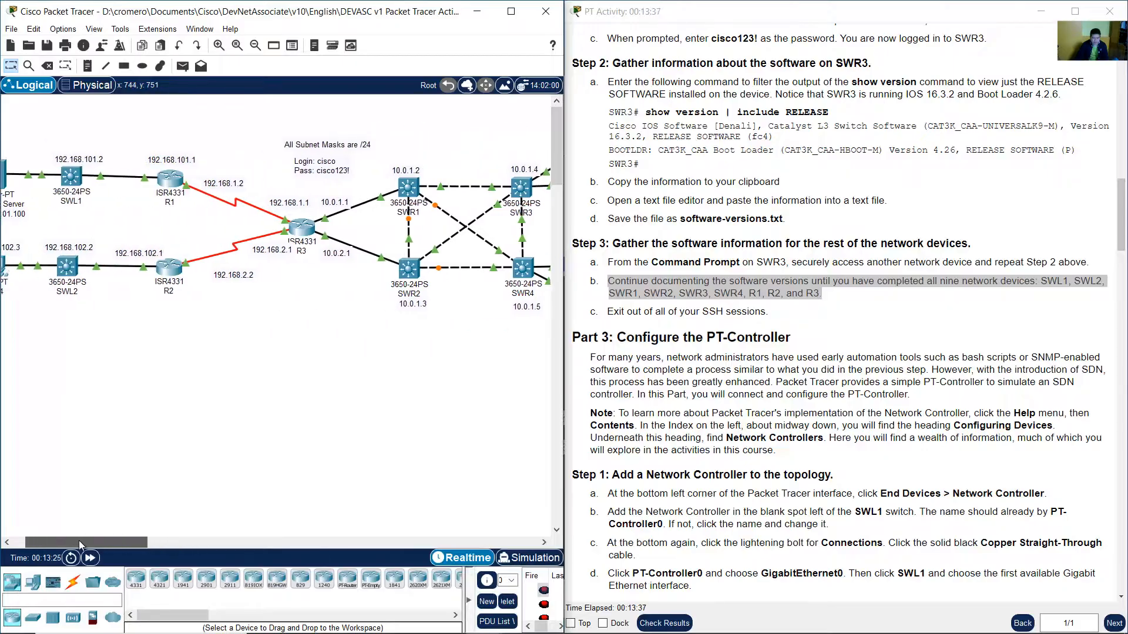
left_click_drag(157, 115, 92, 313)
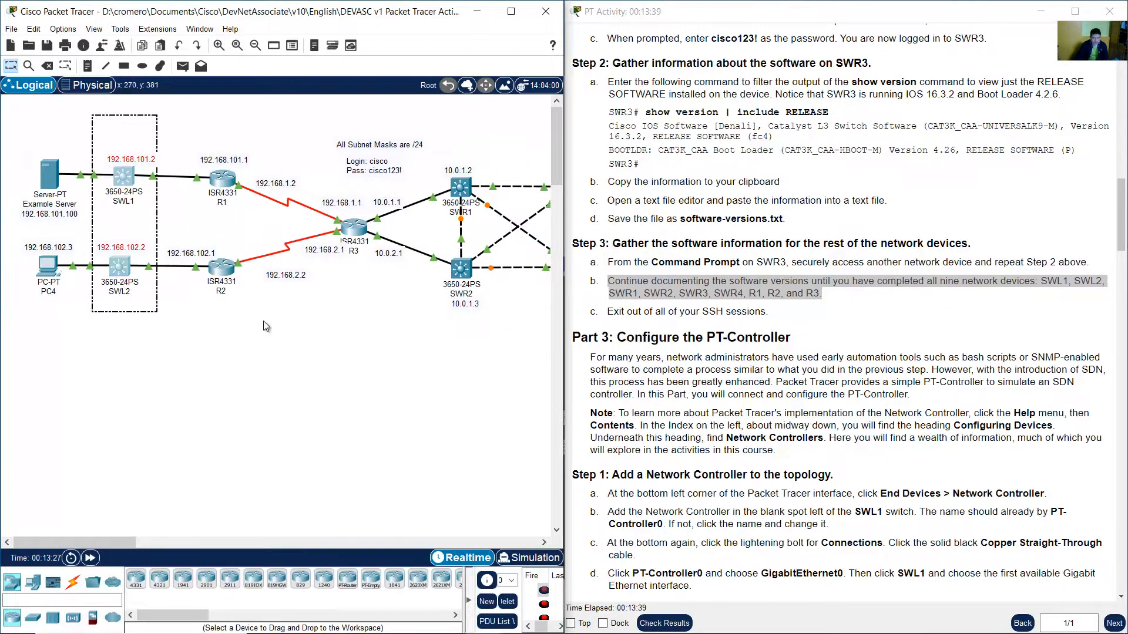
left_click_drag(233, 315, 208, 129)
left_click_drag(359, 322, 342, 218)
left_click_drag(111, 540, 165, 541)
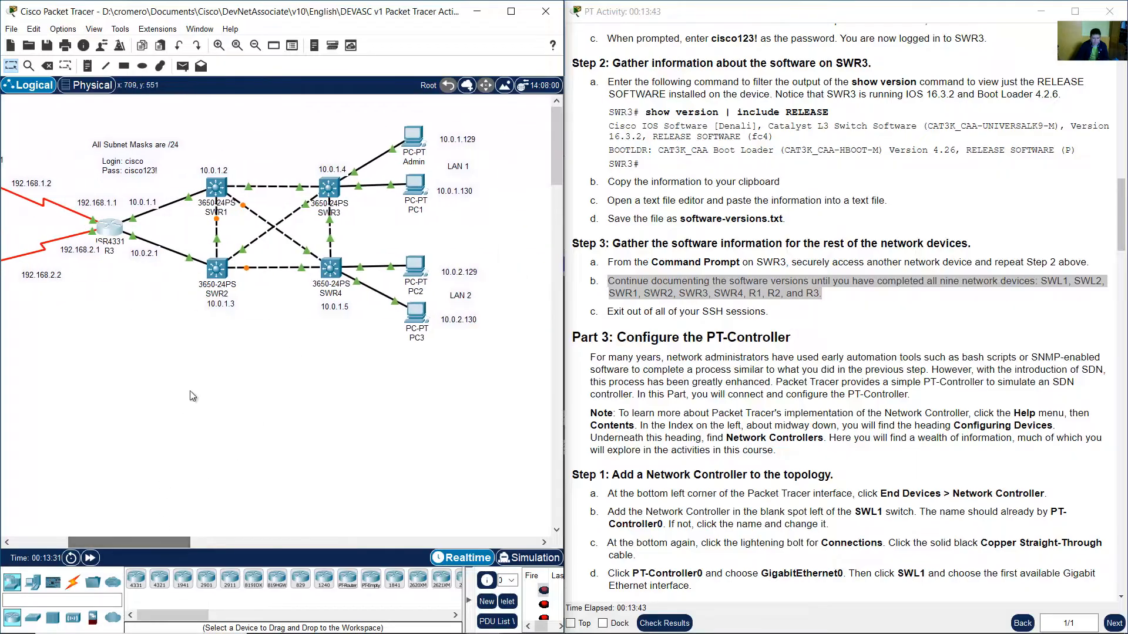
left_click_drag(262, 393, 196, 151)
left_click_drag(347, 361, 299, 132)
left_click(525, 263)
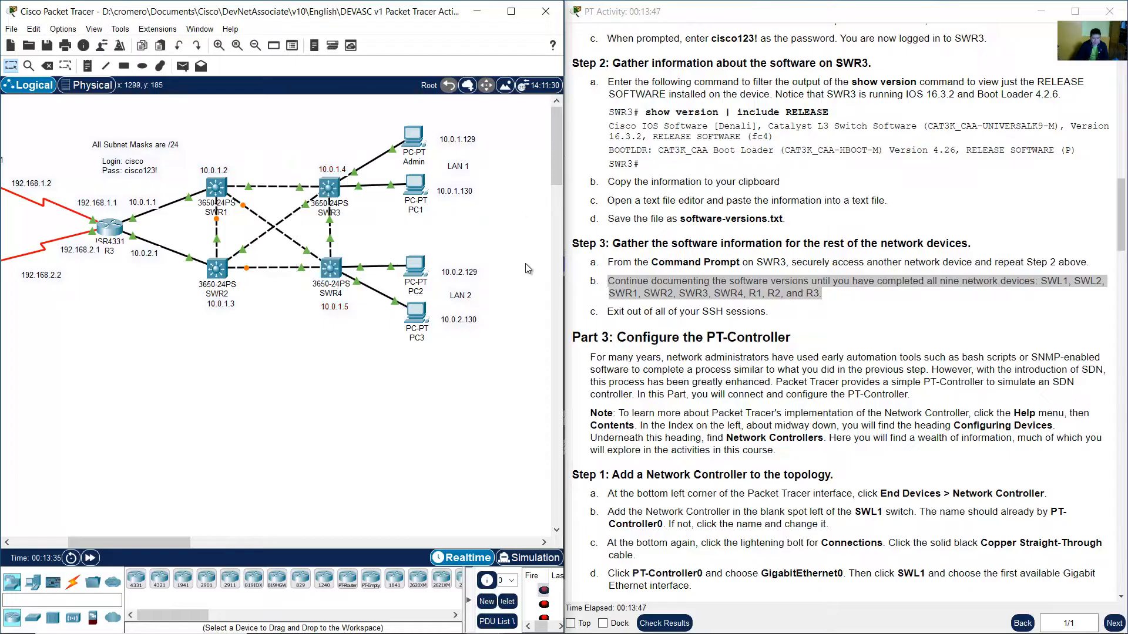
Review the contents of the saved software-versions file.
mouse_move(599, 610)
left_click(520, 620)
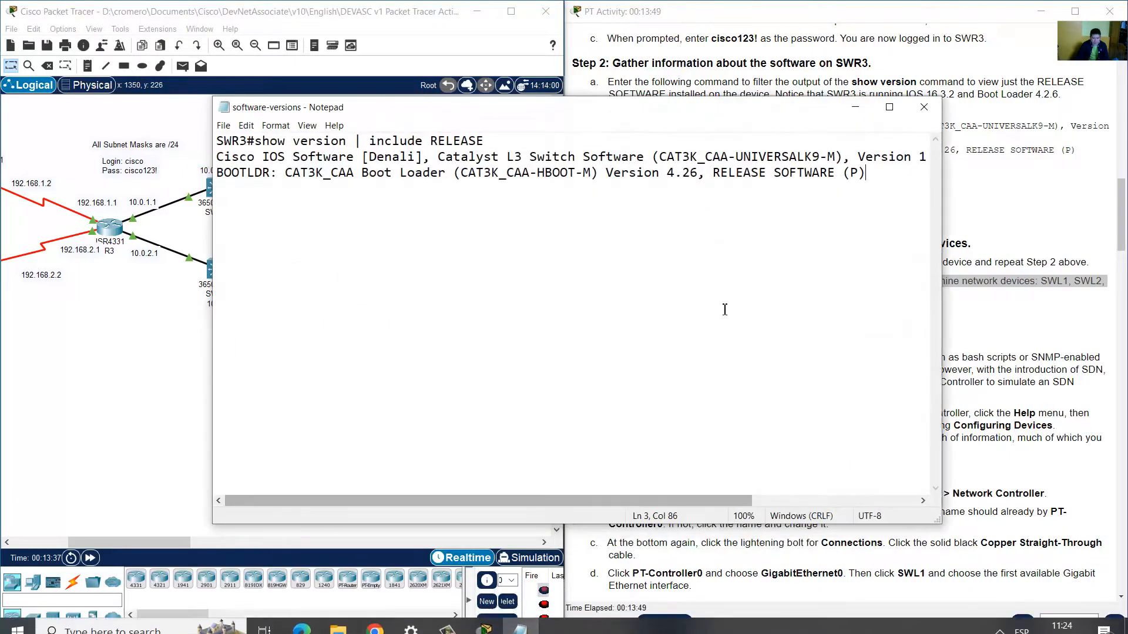
key("ctrl+a")
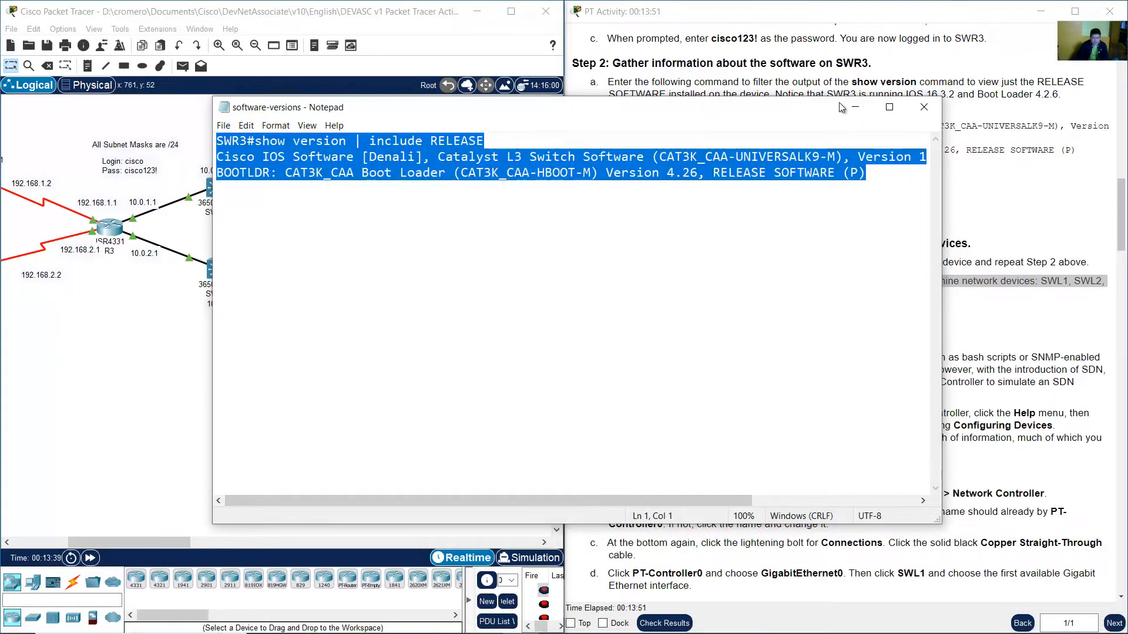
left_click(856, 107)
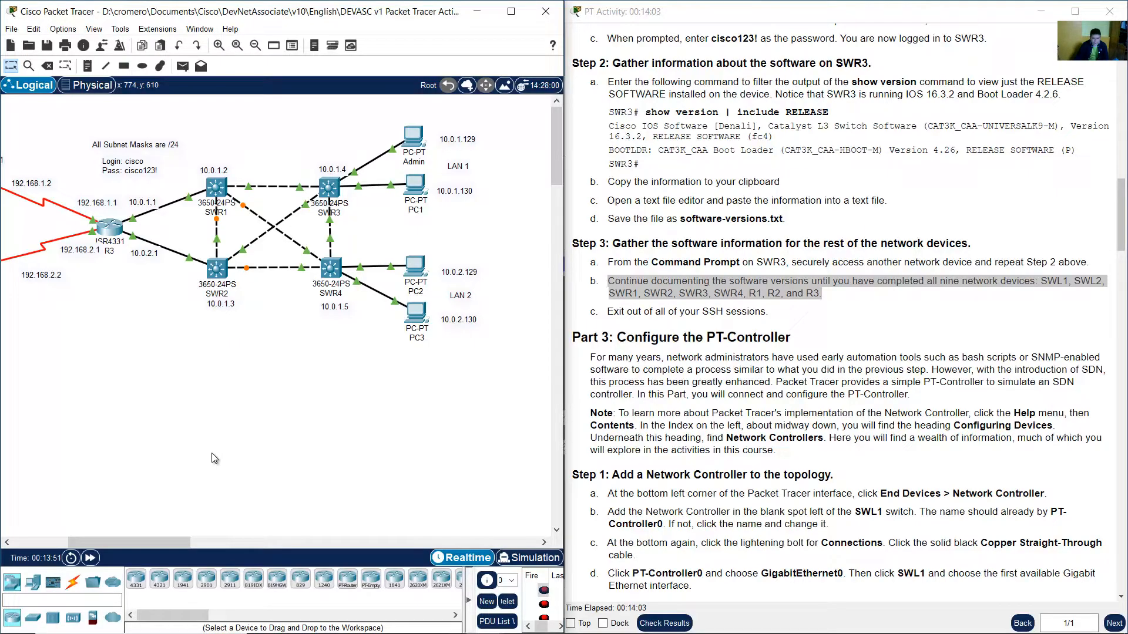
left_click(329, 189)
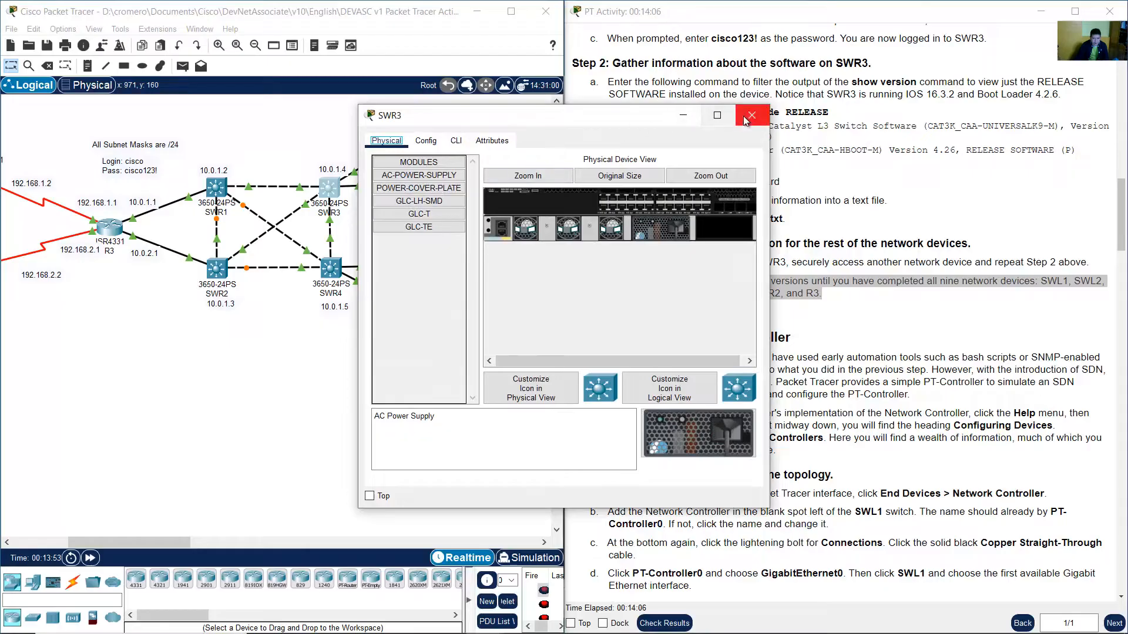
left_click(750, 116)
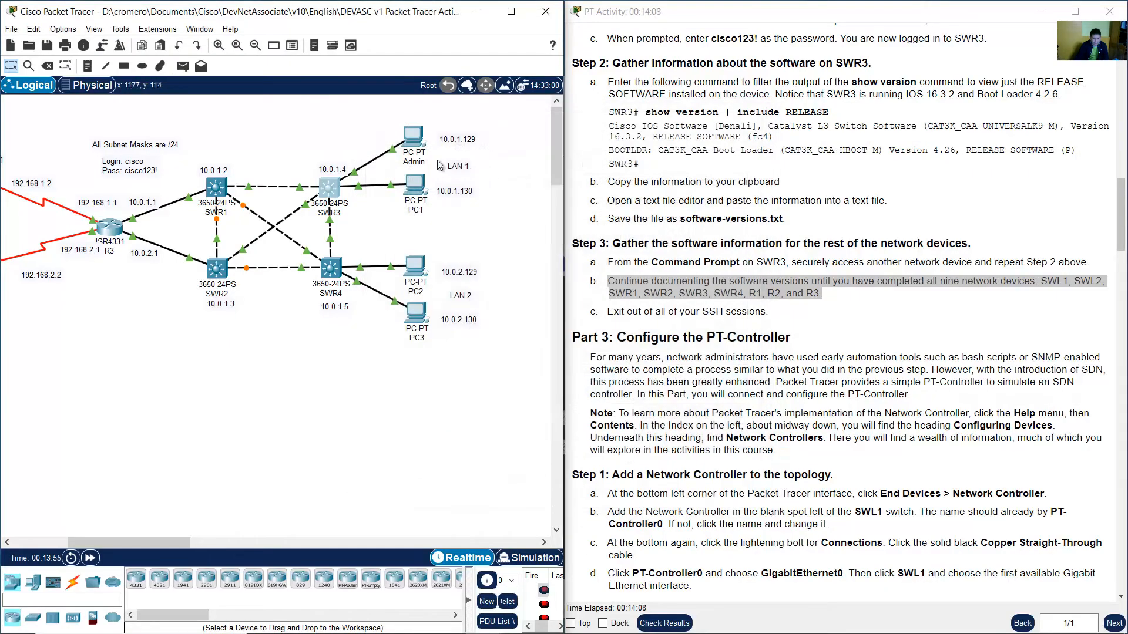
left_click(422, 136)
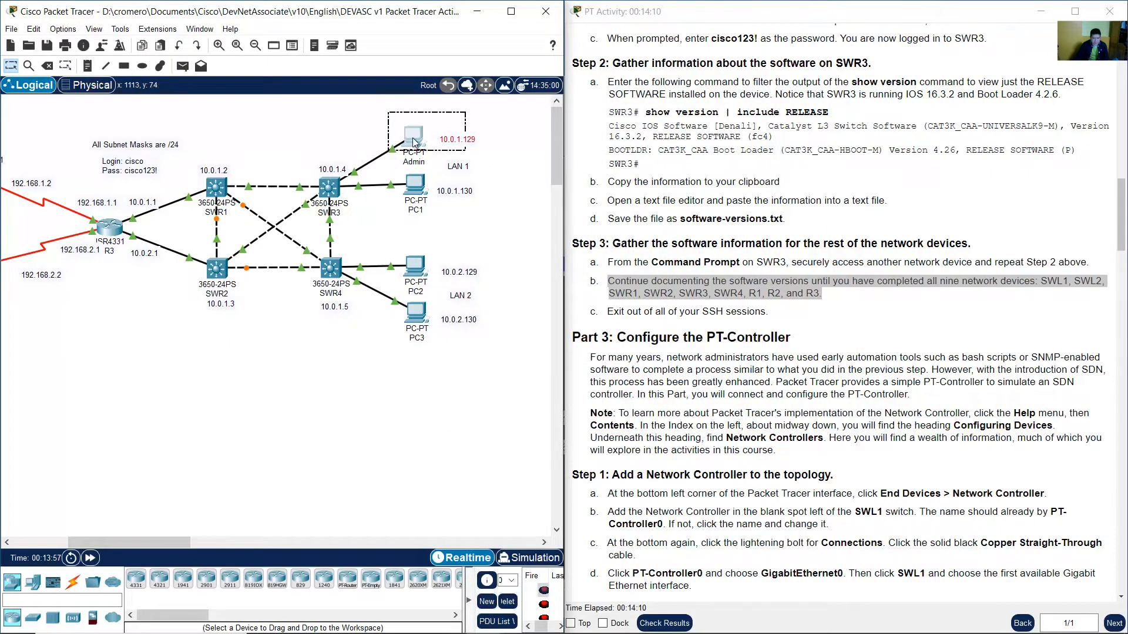
left_click(302, 509)
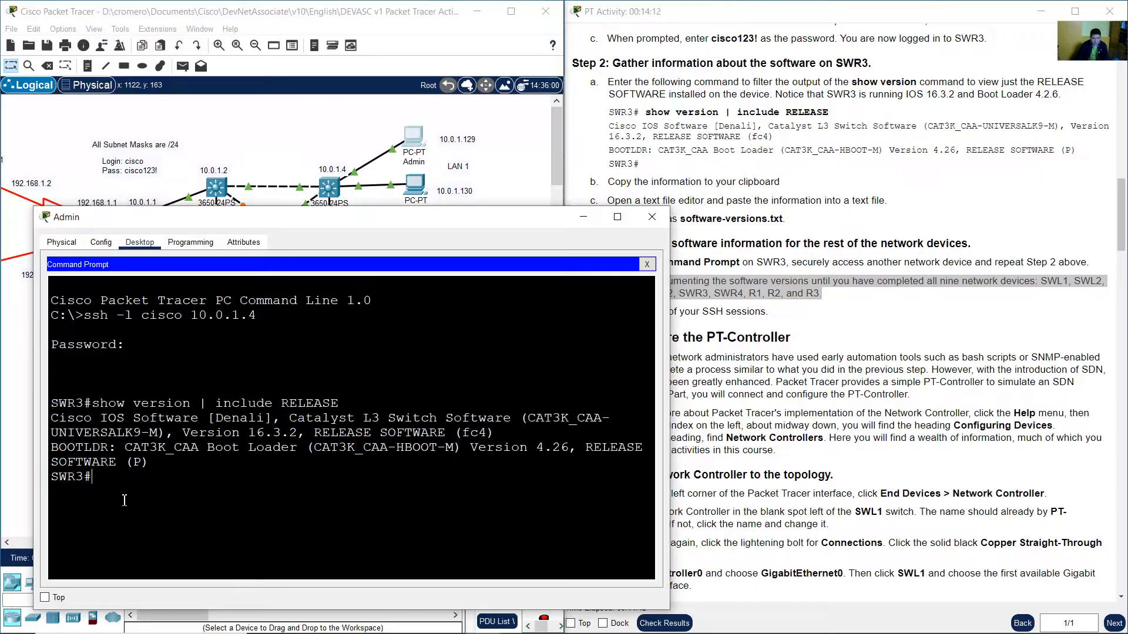
mouse_move(85, 485)
left_mouse_down()
mouse_move(53, 484)
mouse_move(104, 479)
left_mouse_up()
left_click(70, 481)
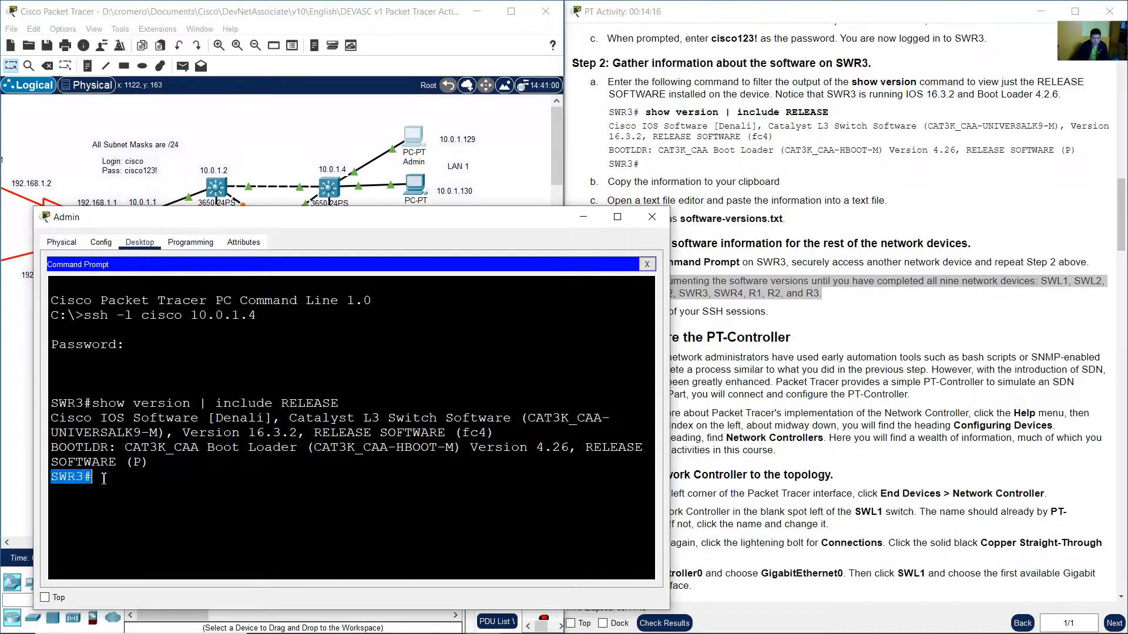
left_click(127, 480)
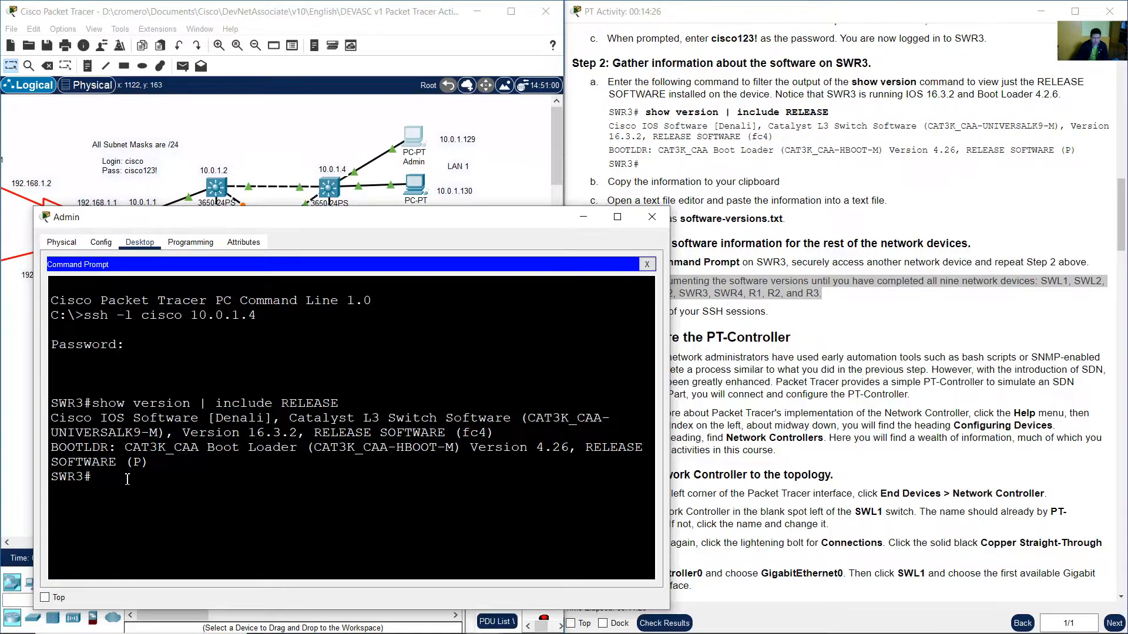
left_click(267, 135)
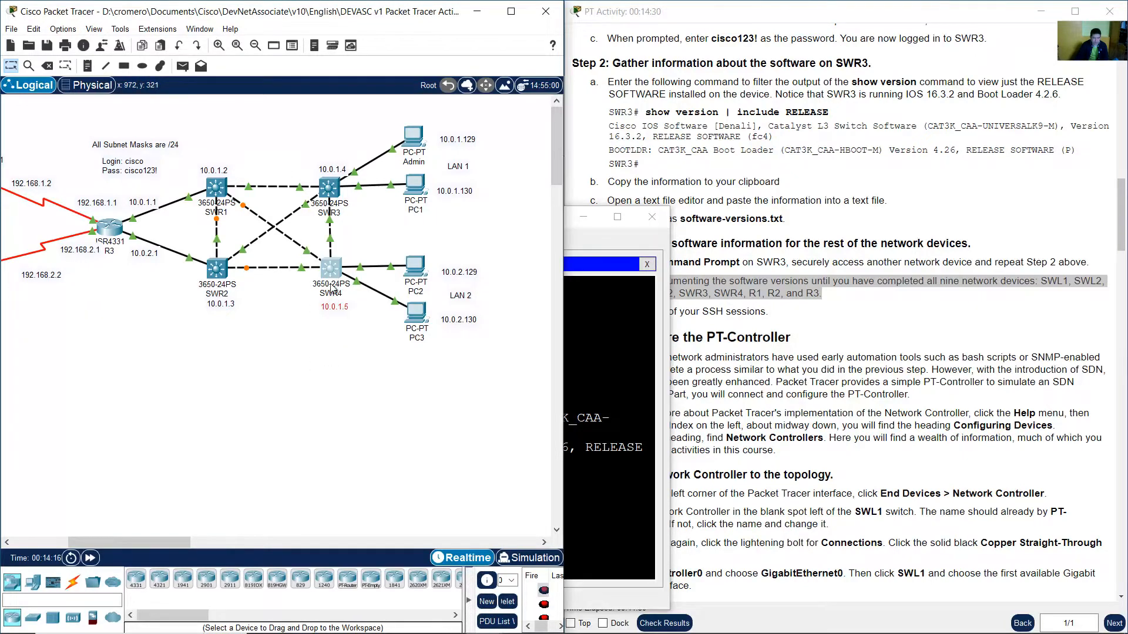
From the SWR3 session on the Admin PC, SSH to SWR4 at 10.0.1.5 as user cisco.
left_click(330, 306)
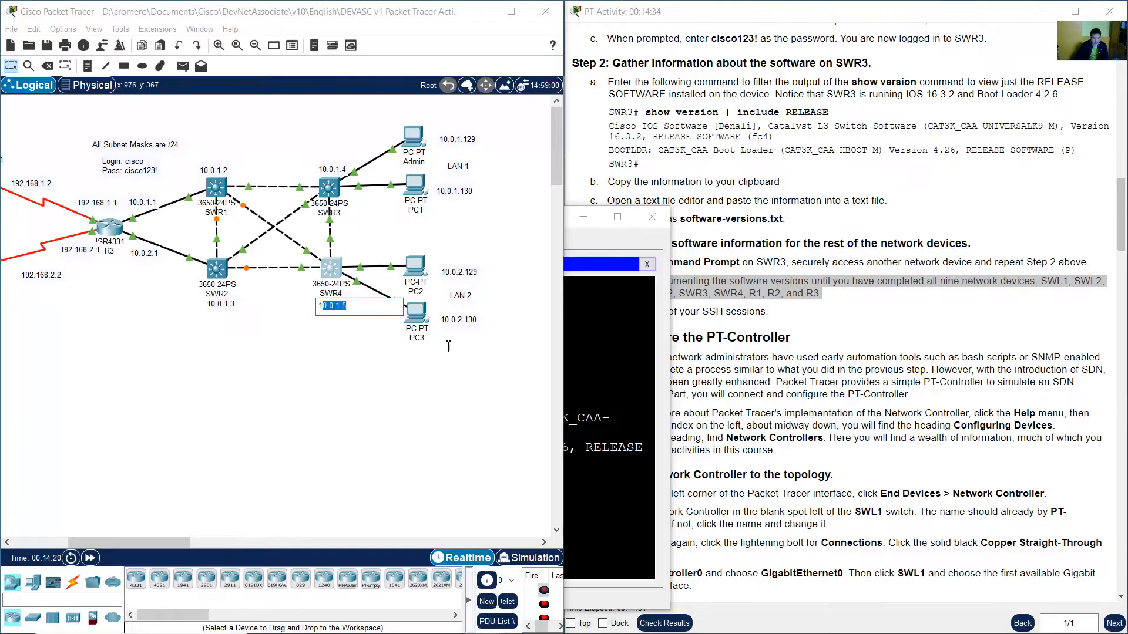
left_click(599, 396)
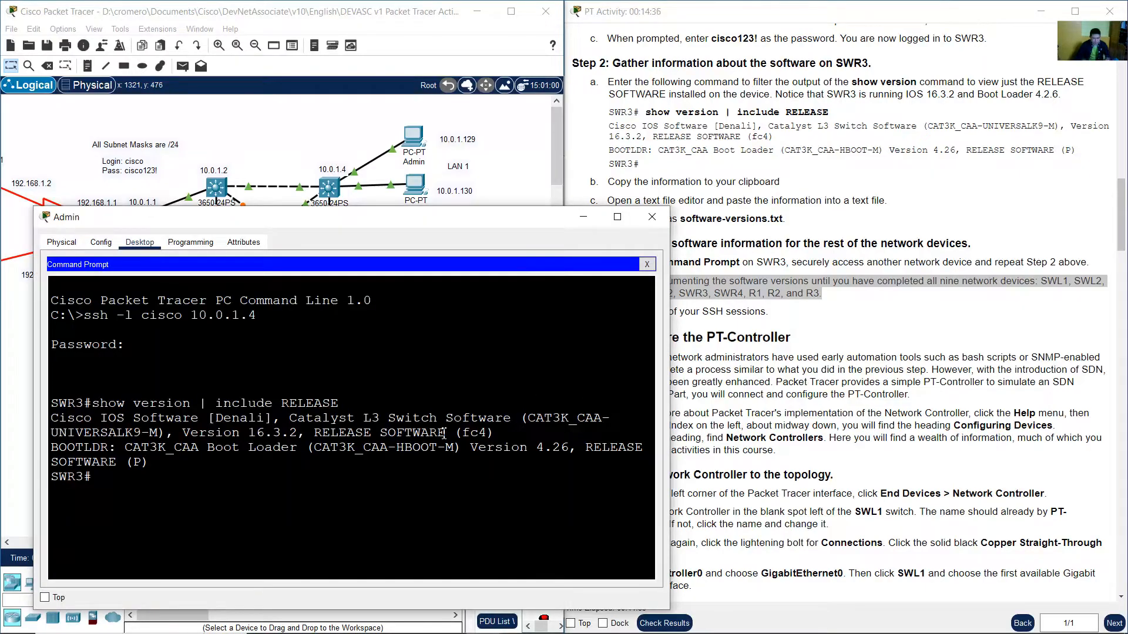
type("ssh -l cisco 10.0.1.5")
left_click(344, 195)
left_click_drag(358, 340, 323, 308)
double_click(323, 306)
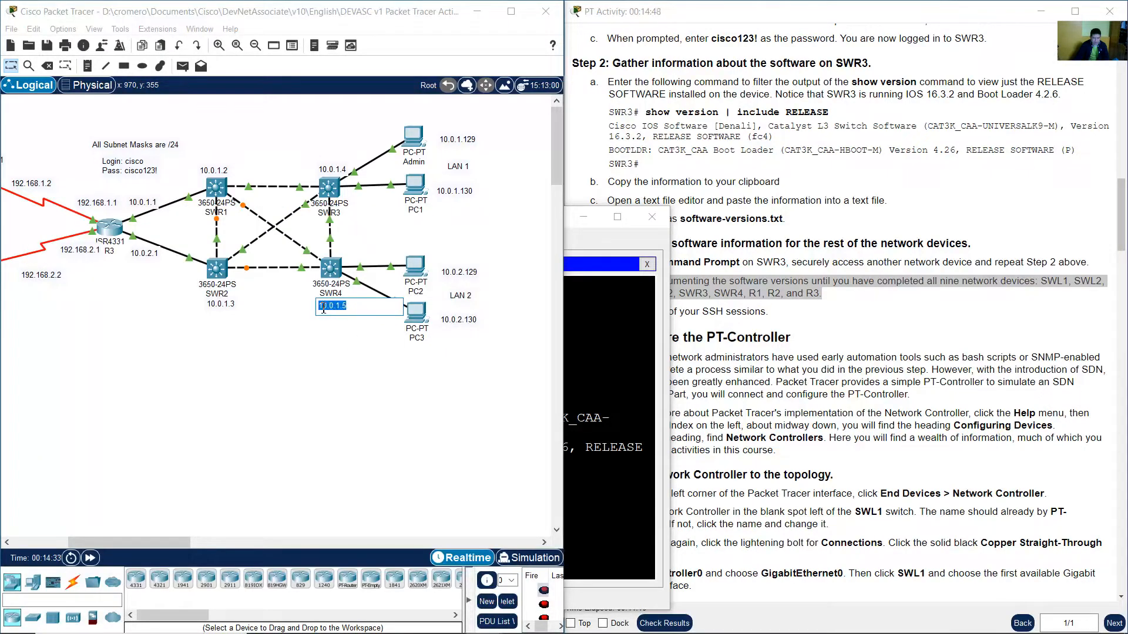
left_click(288, 307)
left_click(421, 140)
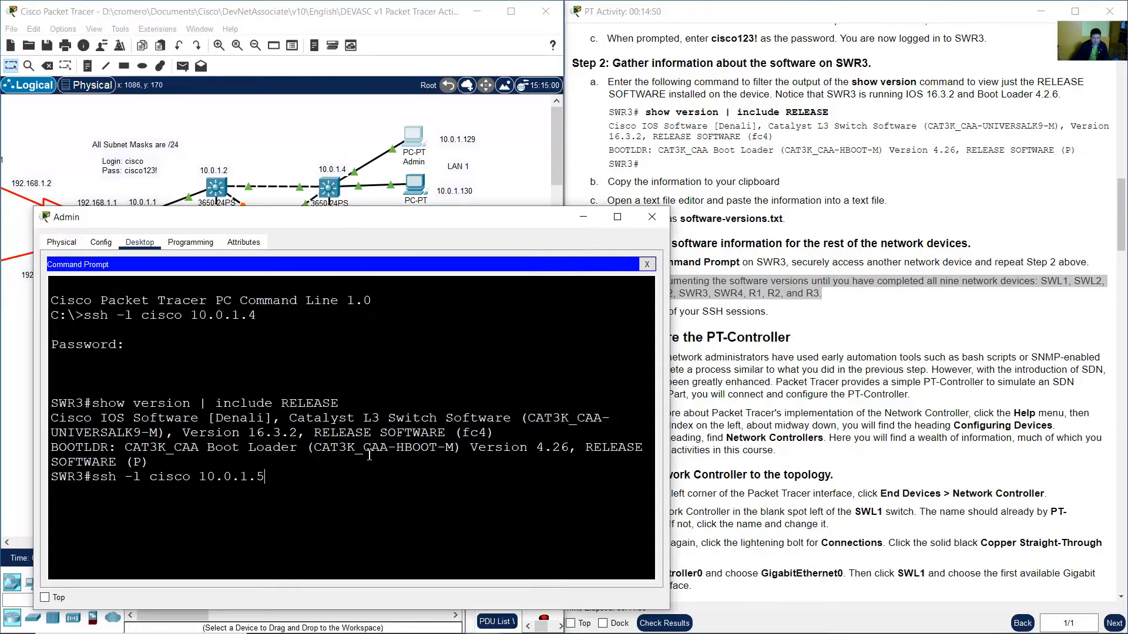
key("Return")
Enter the SSH login password from the instructions to log in to SWR4.
left_click(962, 285)
scroll(823, 238, "up", 2)
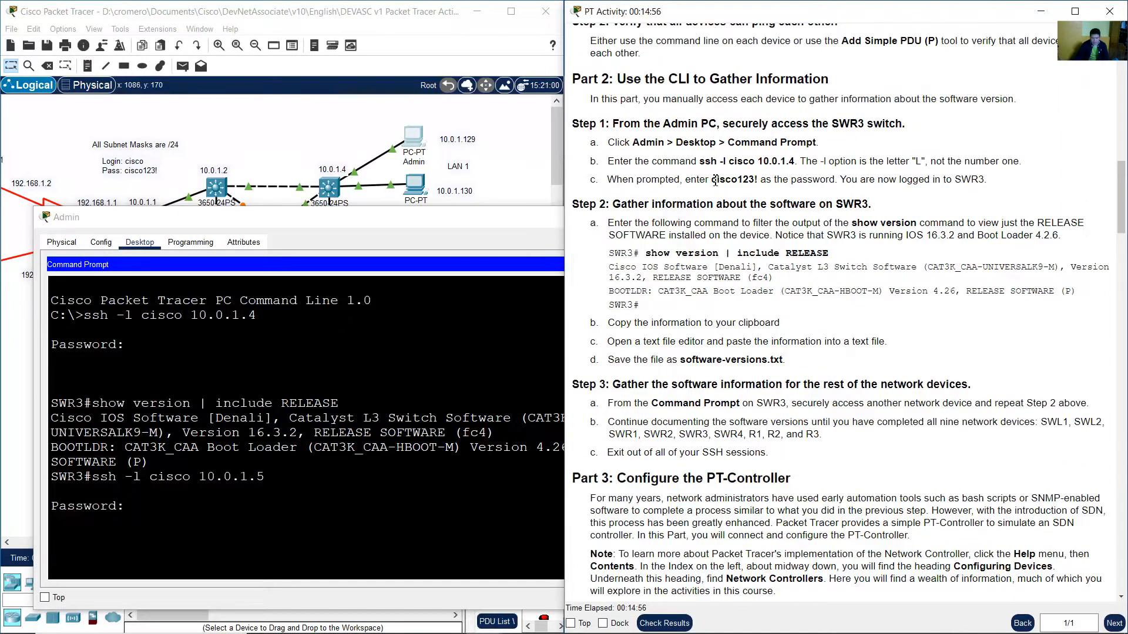
left_click_drag(712, 180, 757, 180)
left_click(350, 499)
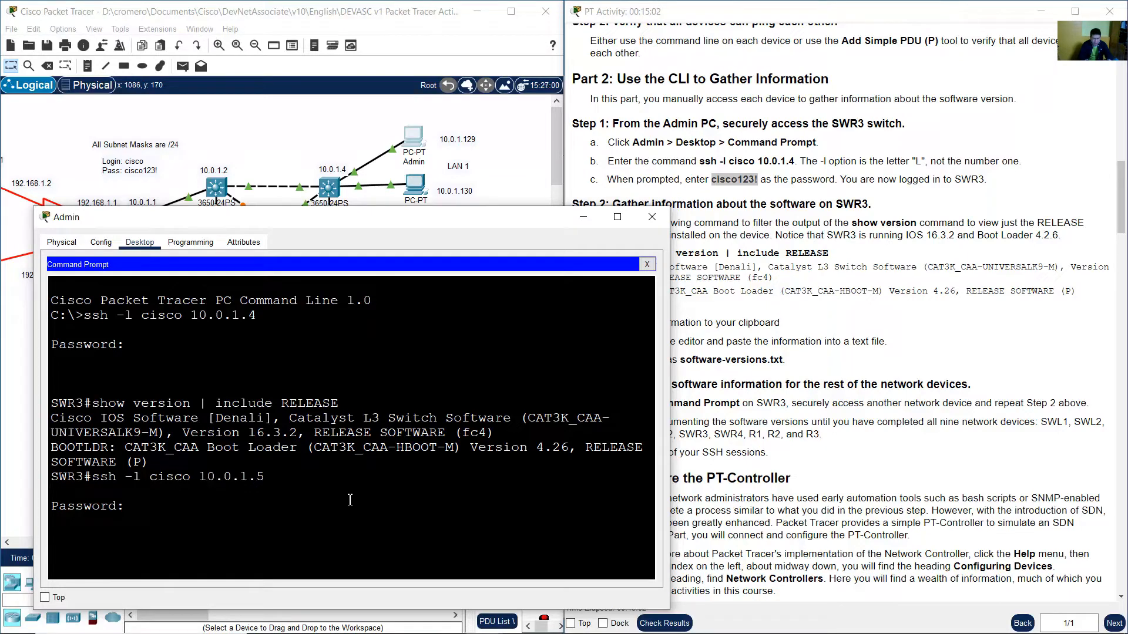
key("Return")
Run show version | include RELEASE on SWR4 by reusing the earlier command text.
left_click_drag(51, 565, 125, 567)
left_click_drag(95, 405, 320, 407)
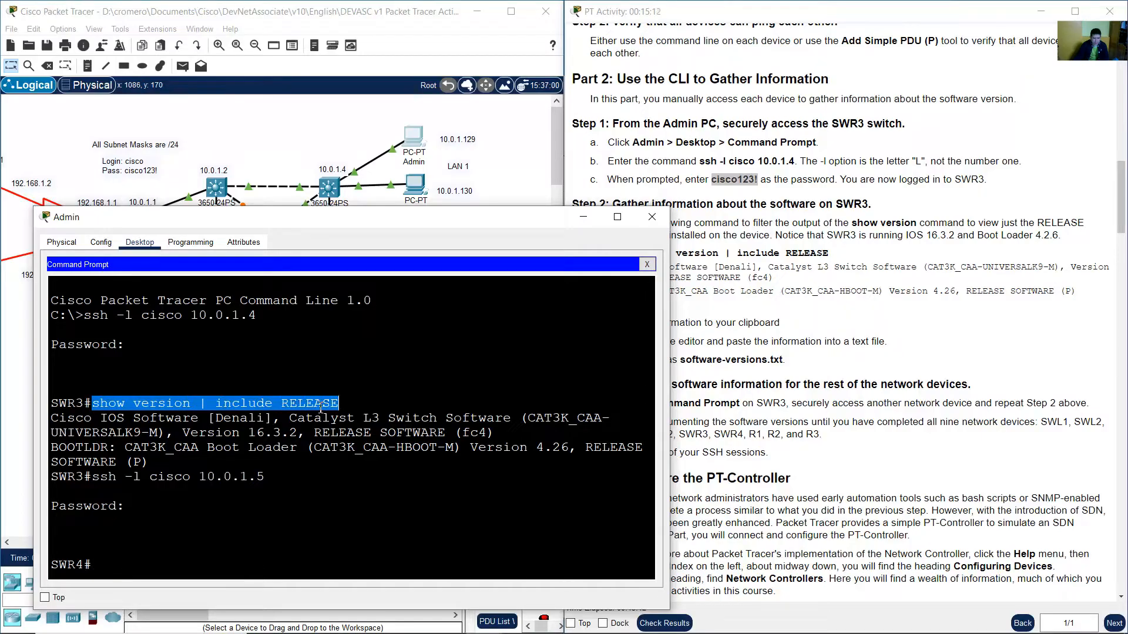
right_click(197, 540)
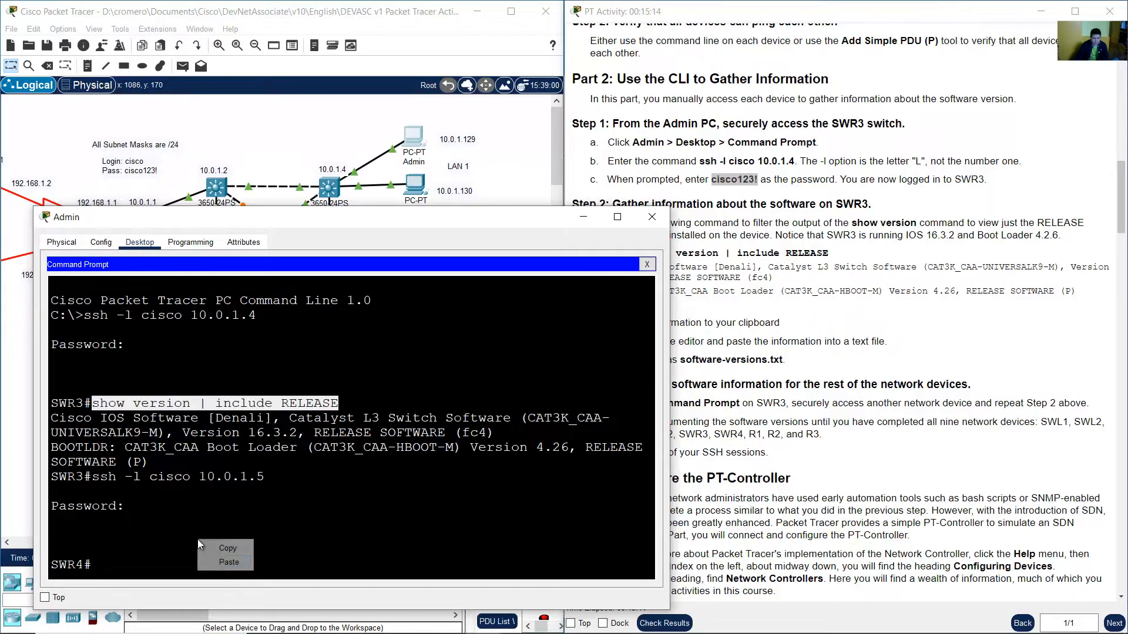
left_click(218, 561)
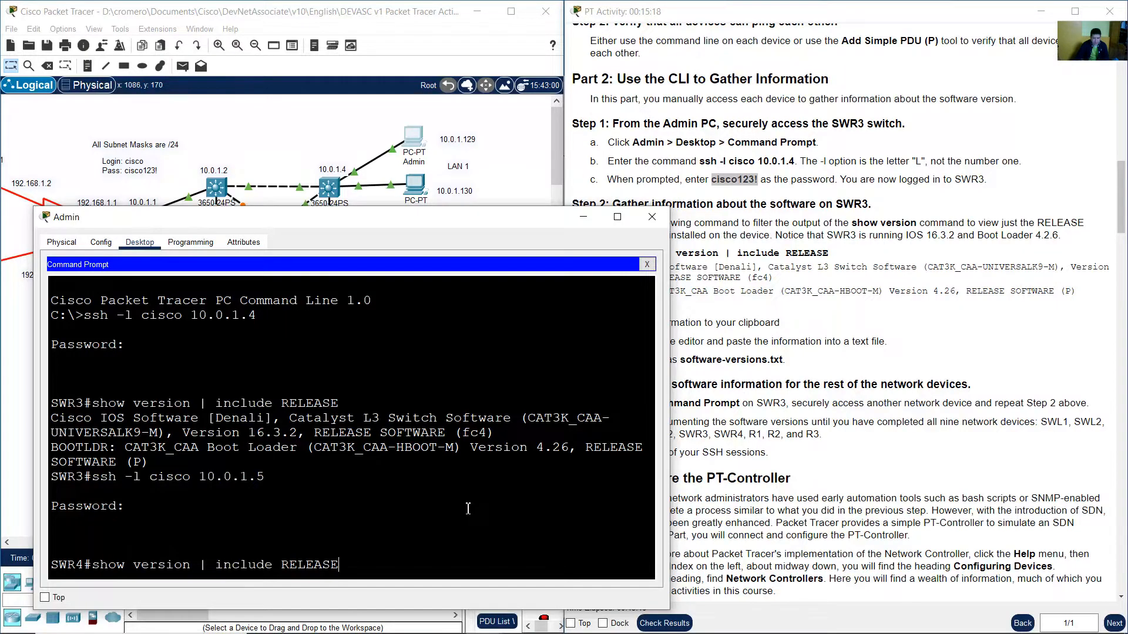
key("Return")
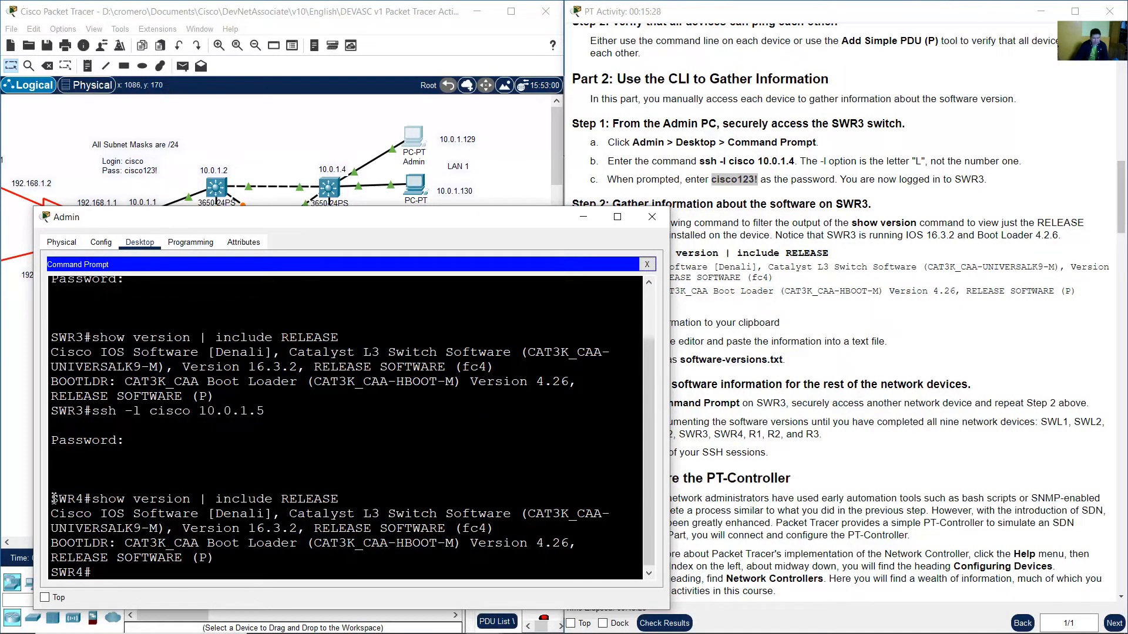
Copy the SWR4 show version command and its RELEASE output lines to the clipboard.
left_click_drag(53, 499, 220, 562)
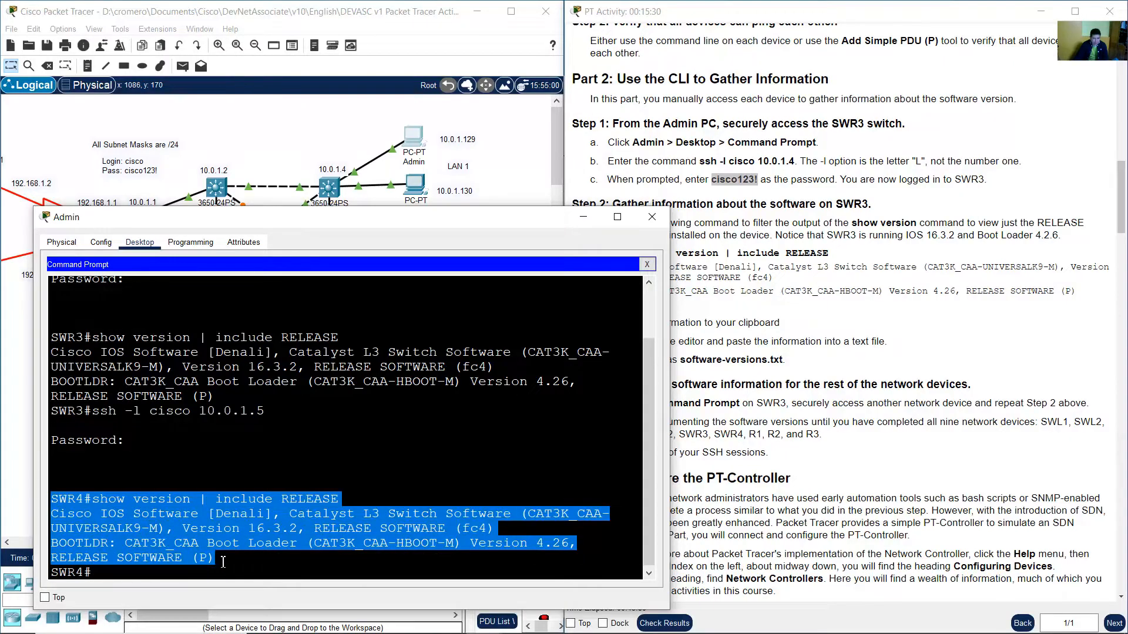
left_click(135, 517)
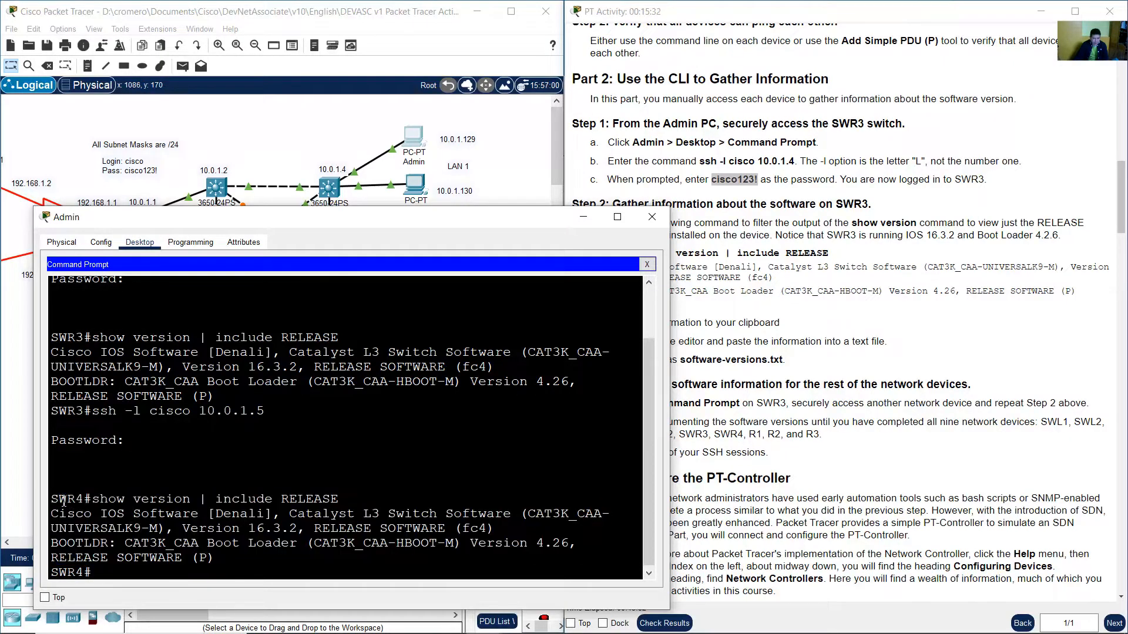
left_click_drag(53, 499, 109, 499)
left_click_drag(198, 530, 218, 559)
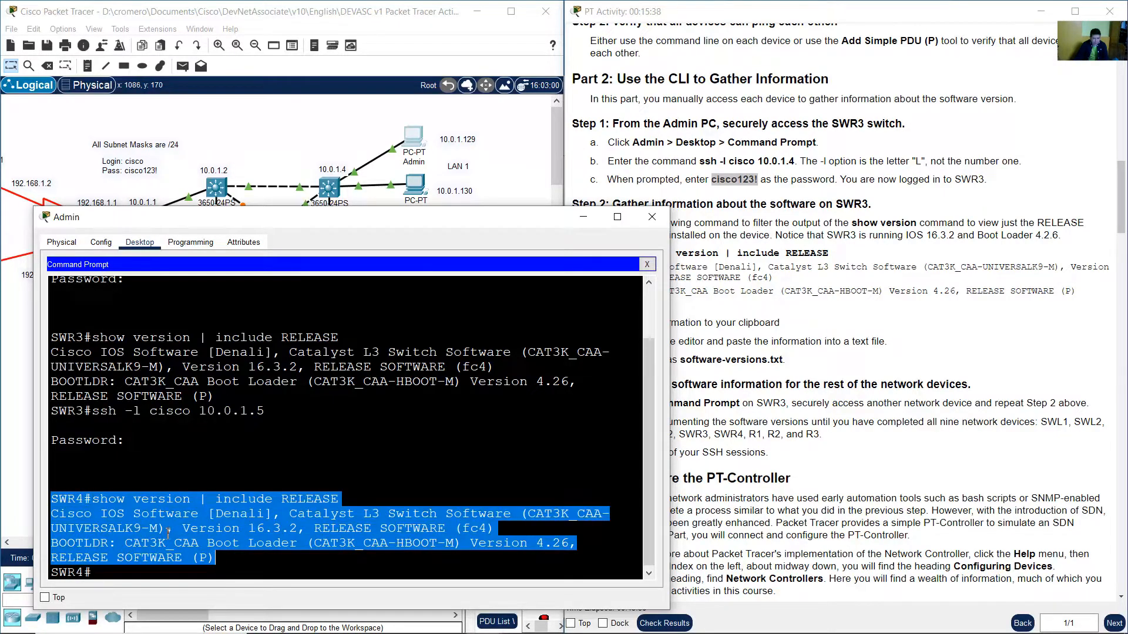
right_click(144, 524)
left_click(172, 532)
Paste the SWR4 output into the software-versions file below the SWR3 entry, separated by a blank line.
mouse_move(576, 616)
left_click(519, 625)
left_click(378, 228)
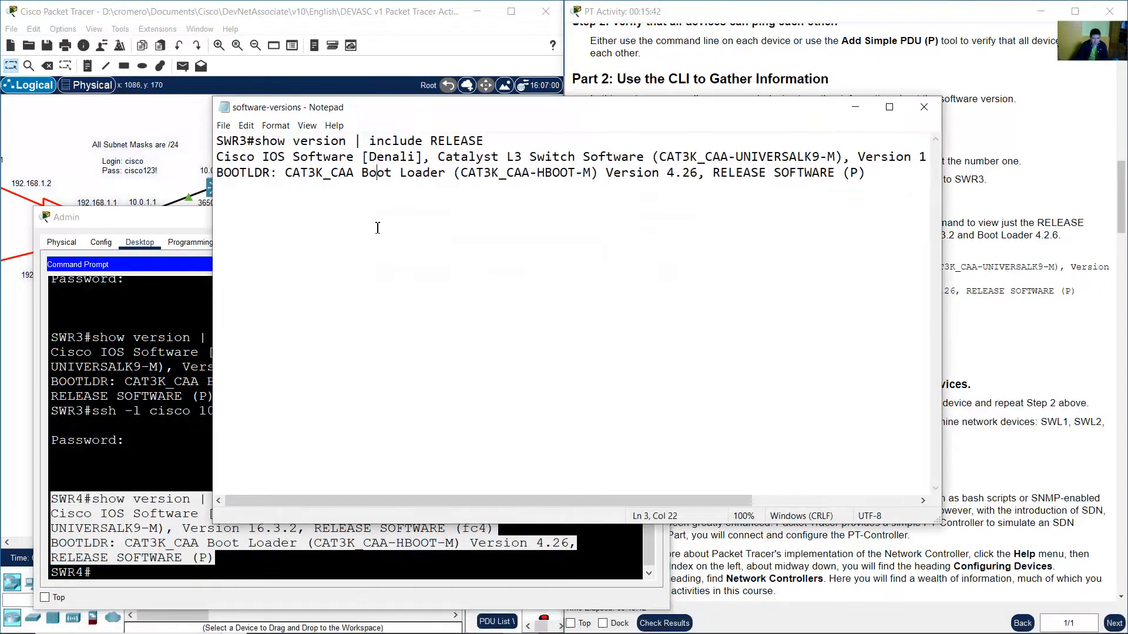
left_click(893, 178)
key("Return")
key("Return")
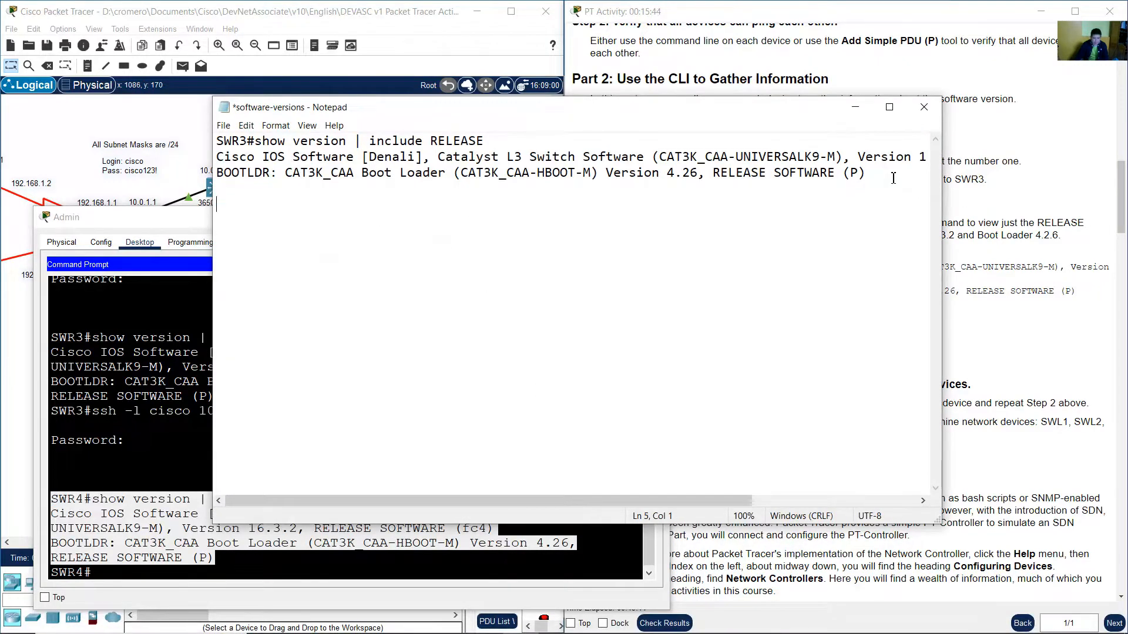
right_click(234, 202)
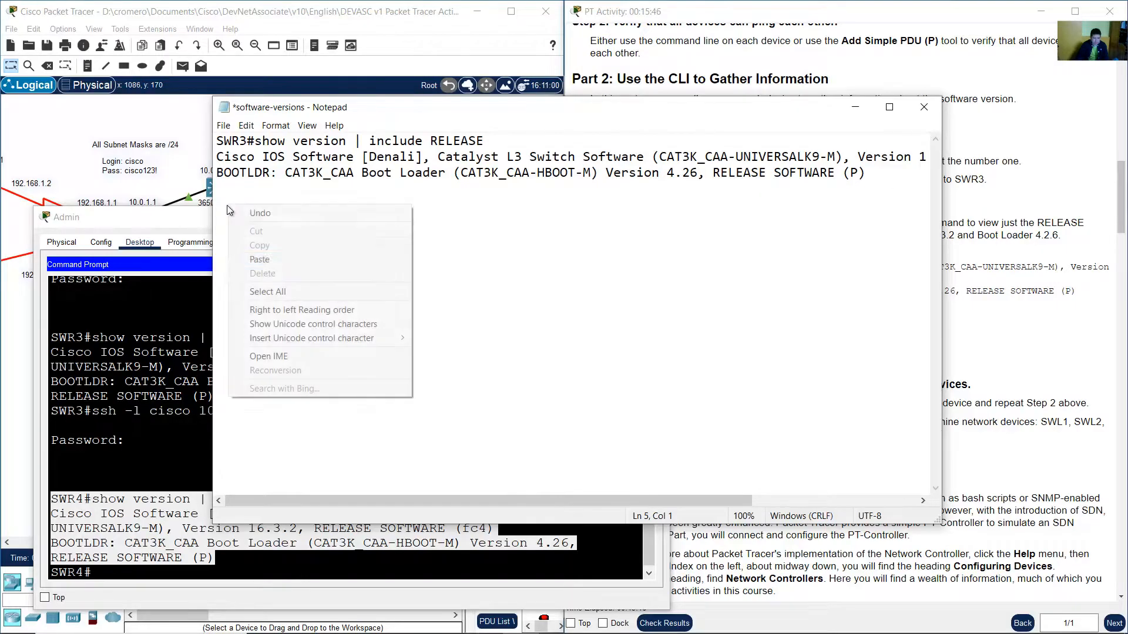
left_click(276, 258)
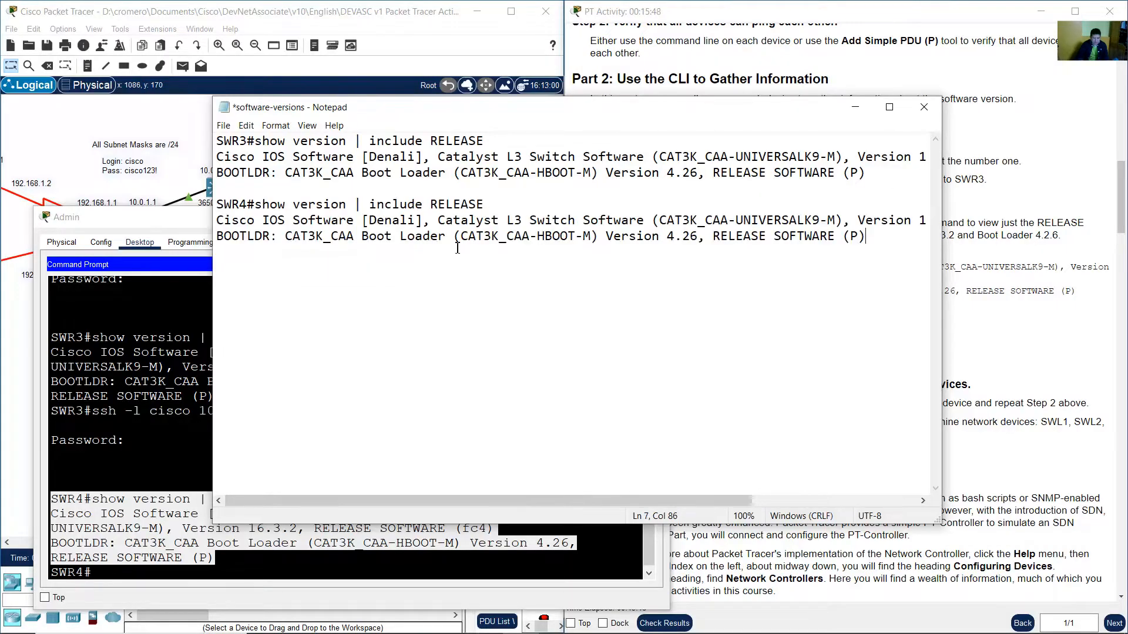
Add two blank lines after the SWR4 entry and review the SWR3 and SWR4 entries in the file.
key("Return")
key("Return")
left_click_drag(226, 142, 506, 173)
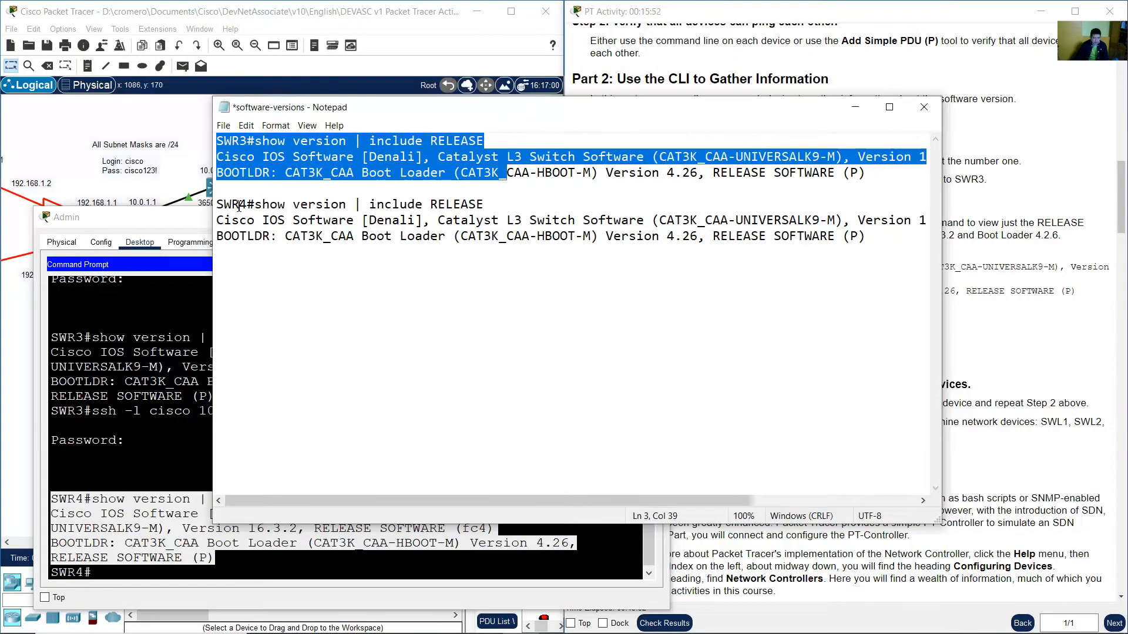
left_click_drag(218, 203, 868, 237)
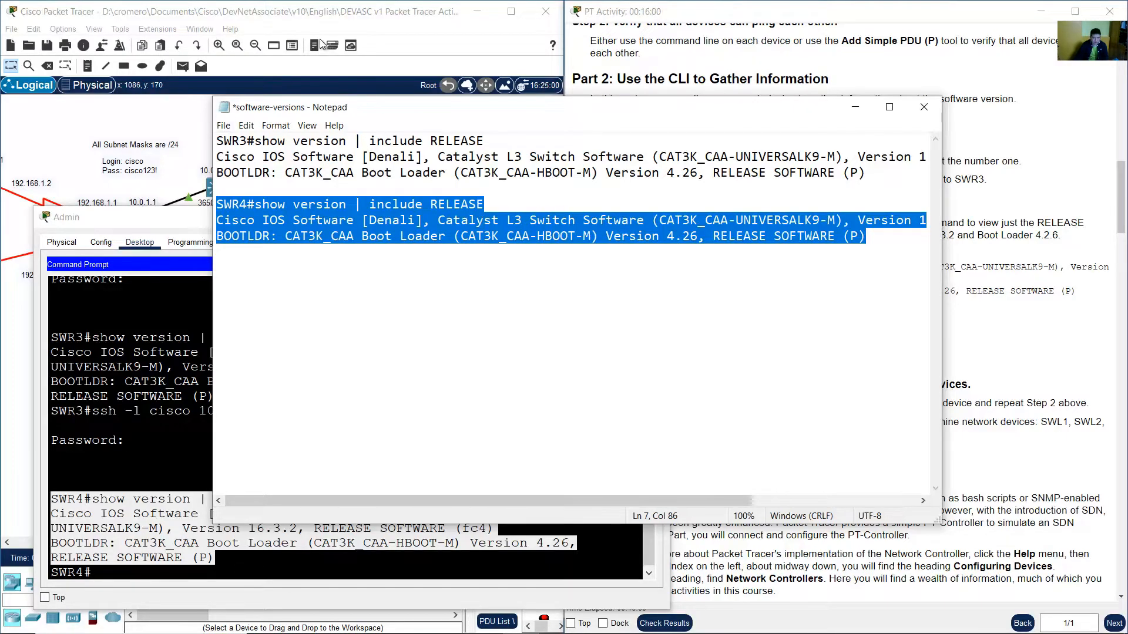
left_click(350, 16)
left_click(833, 79)
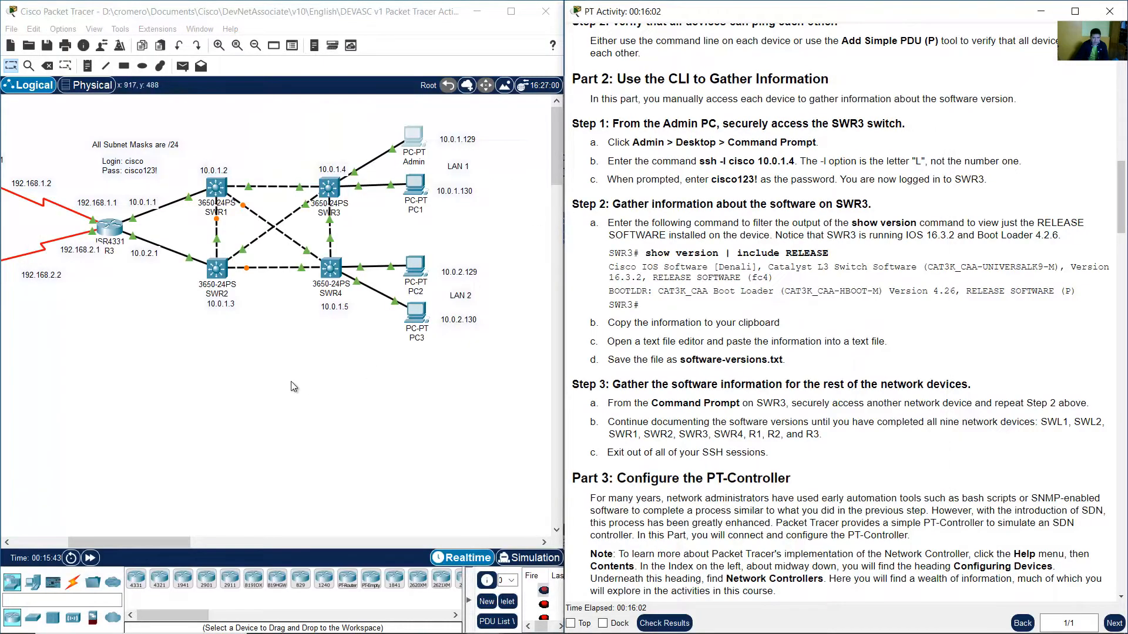
Enter the command to SSH from SWR4 to SWR1 at 10.0.1.2 as user cisco.
left_click(266, 359)
left_click_drag(252, 128, 198, 221)
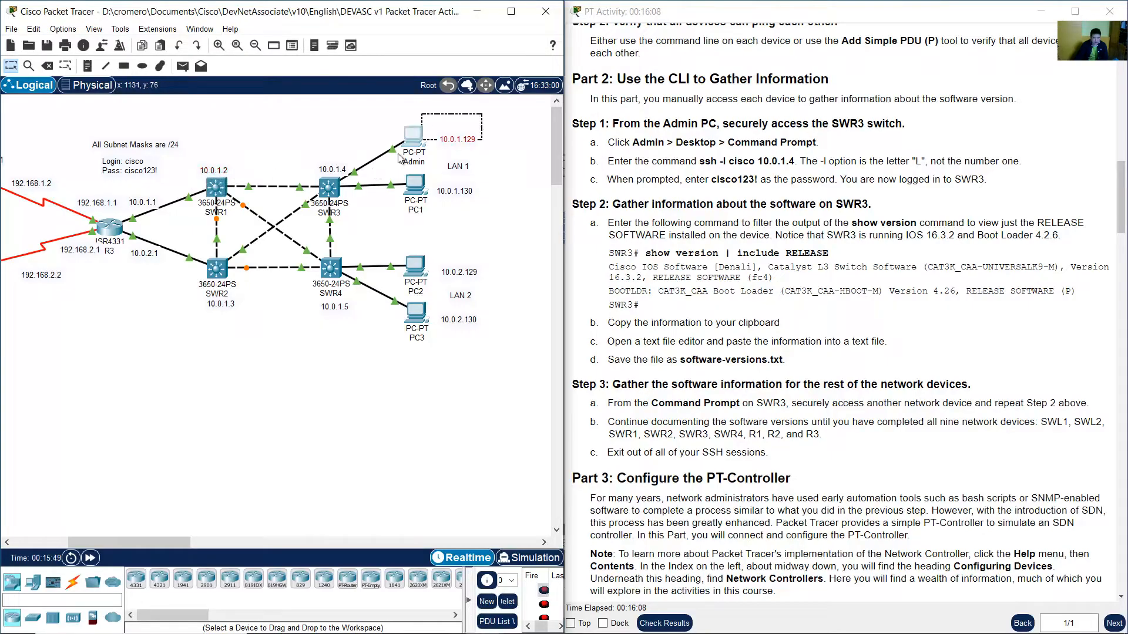
left_click(413, 136)
left_click(221, 500)
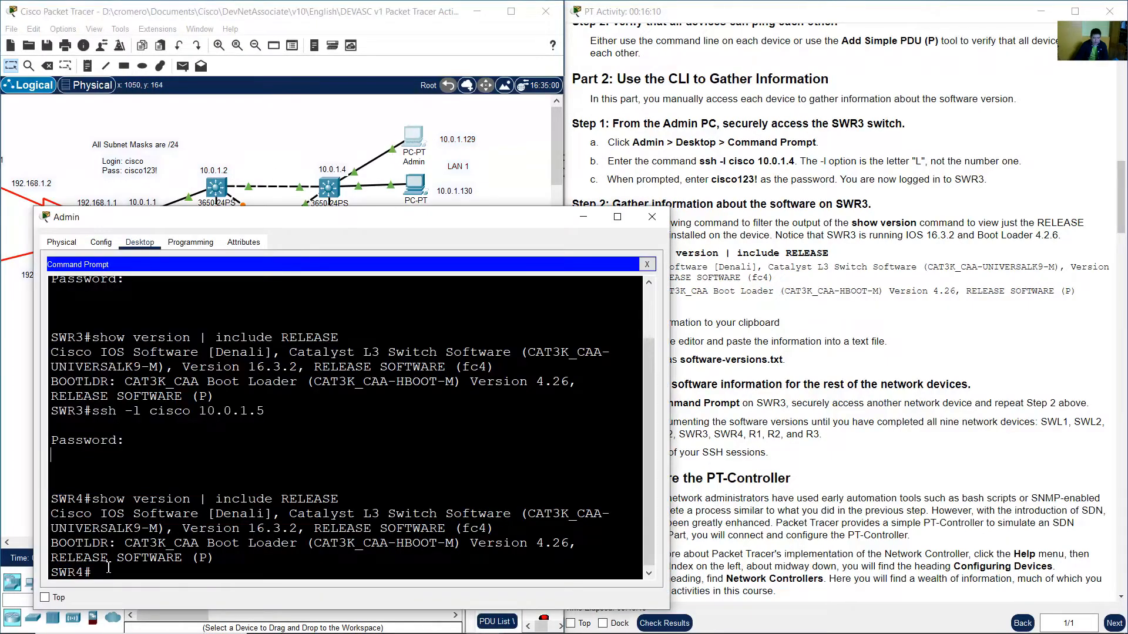
left_click(337, 445)
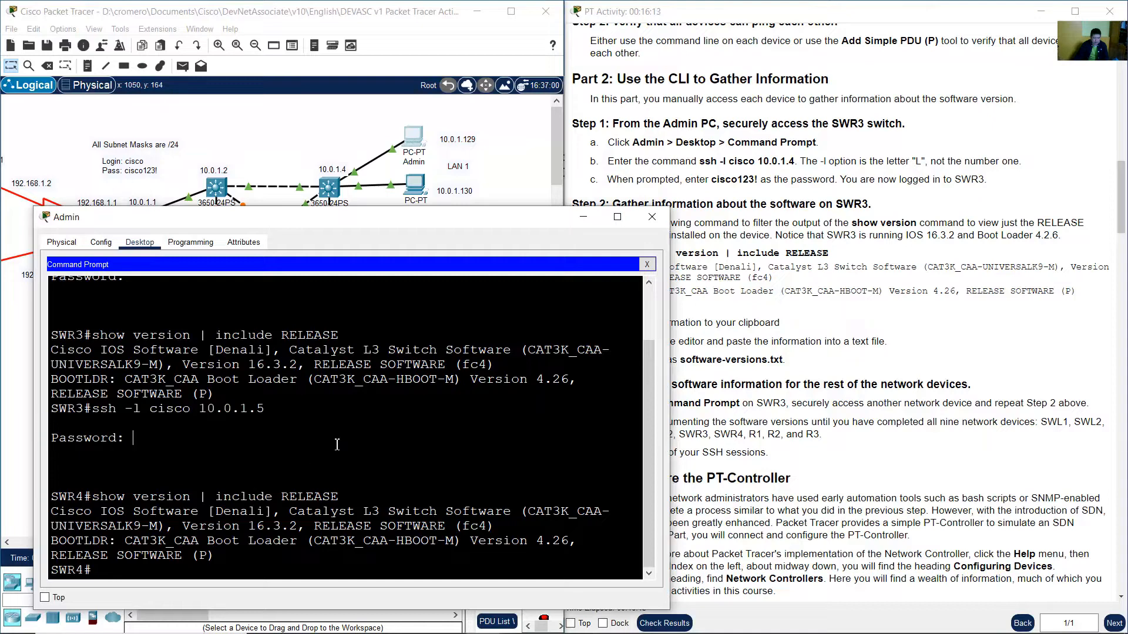
key("Up")
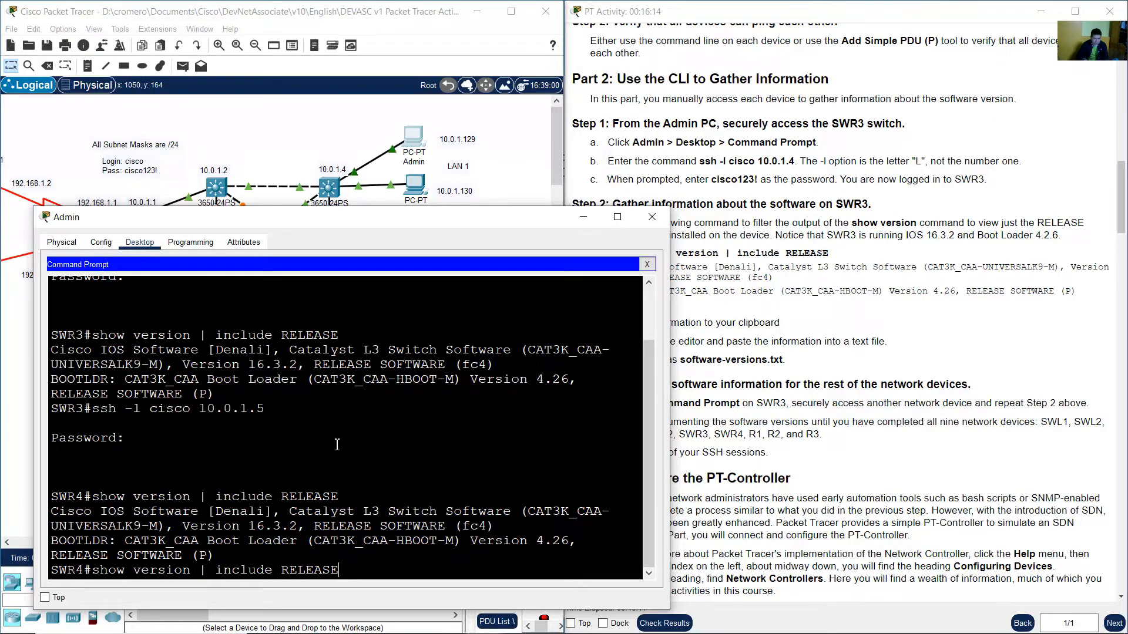
key("Down")
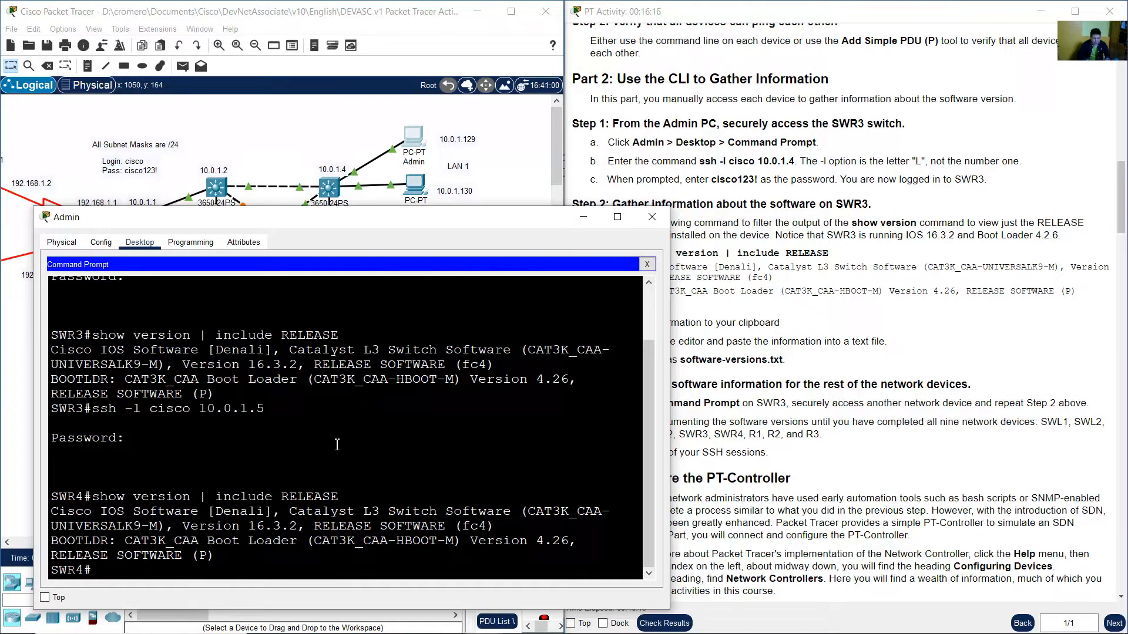
type("ssh -l cisco 10.")
type("0.1.2")
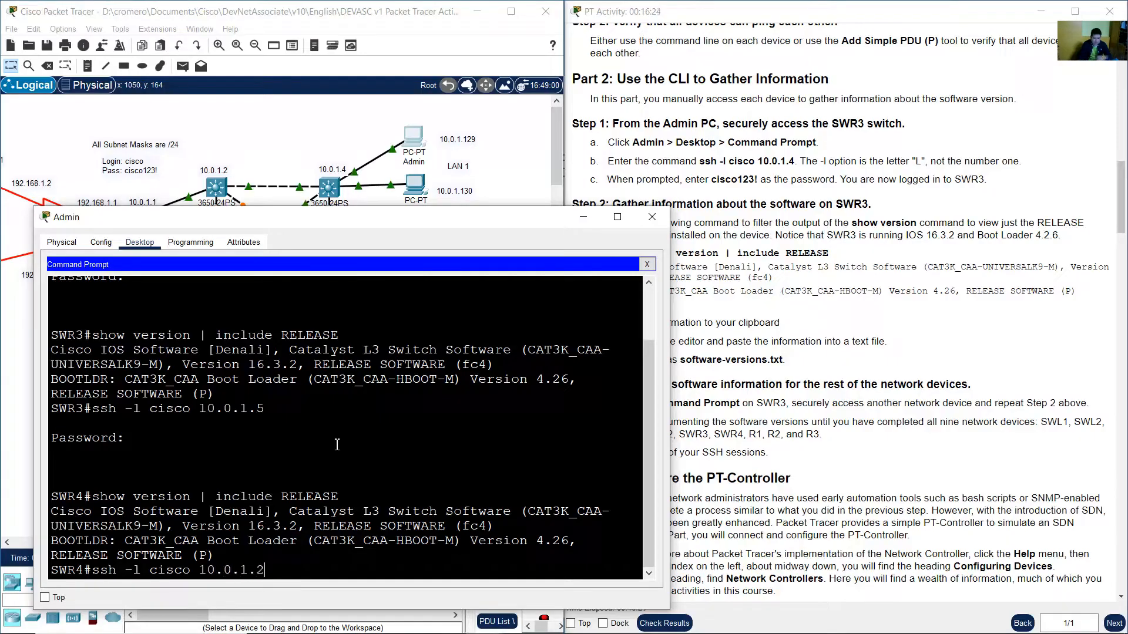
left_click(256, 161)
left_click_drag(253, 134, 181, 196)
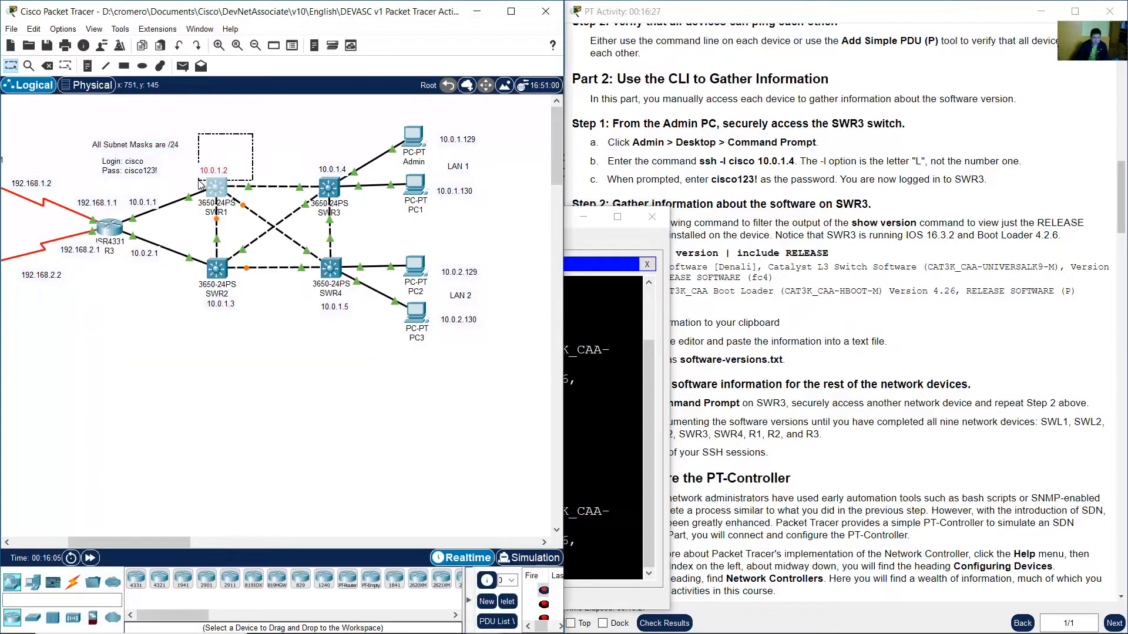
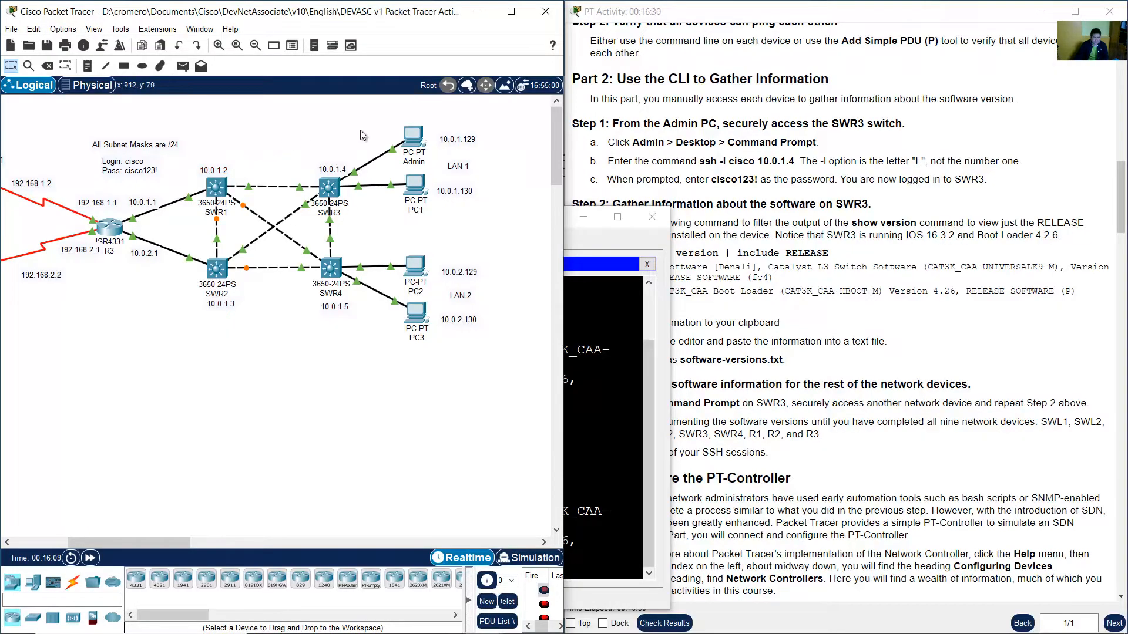
Run the SSH command to SWR1 and log in with the account password.
left_click(421, 135)
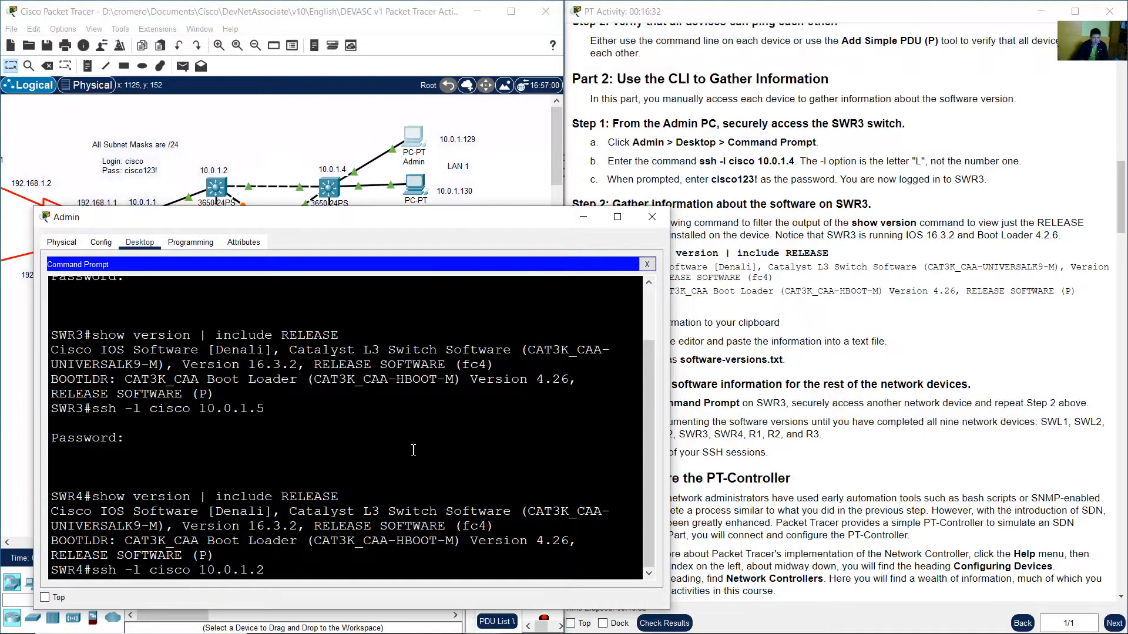
key("Return")
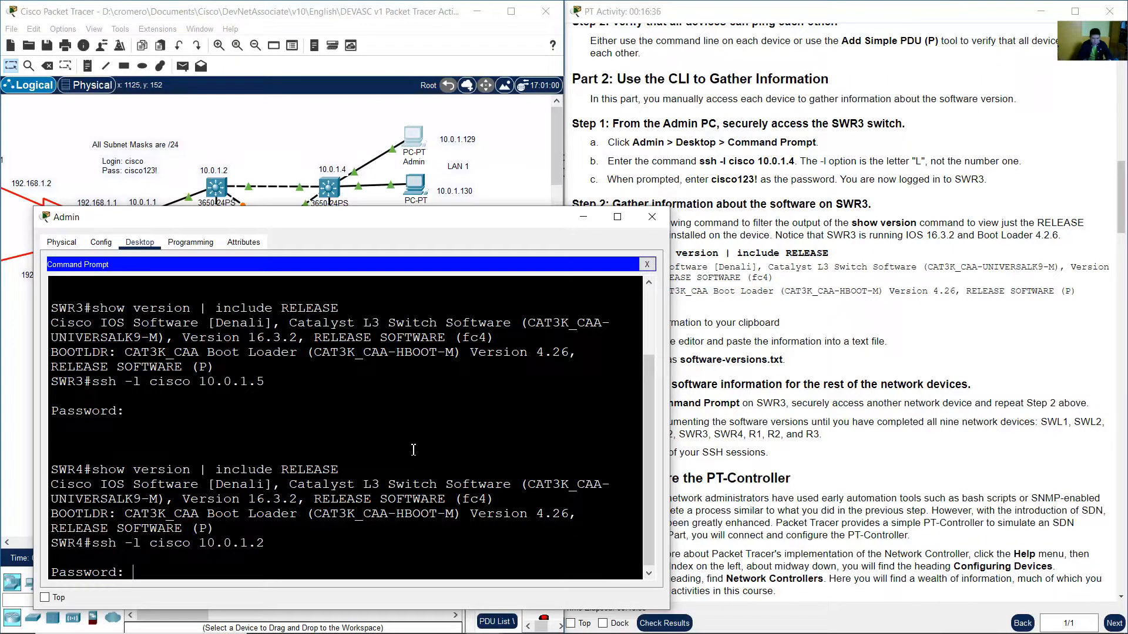
key("Return")
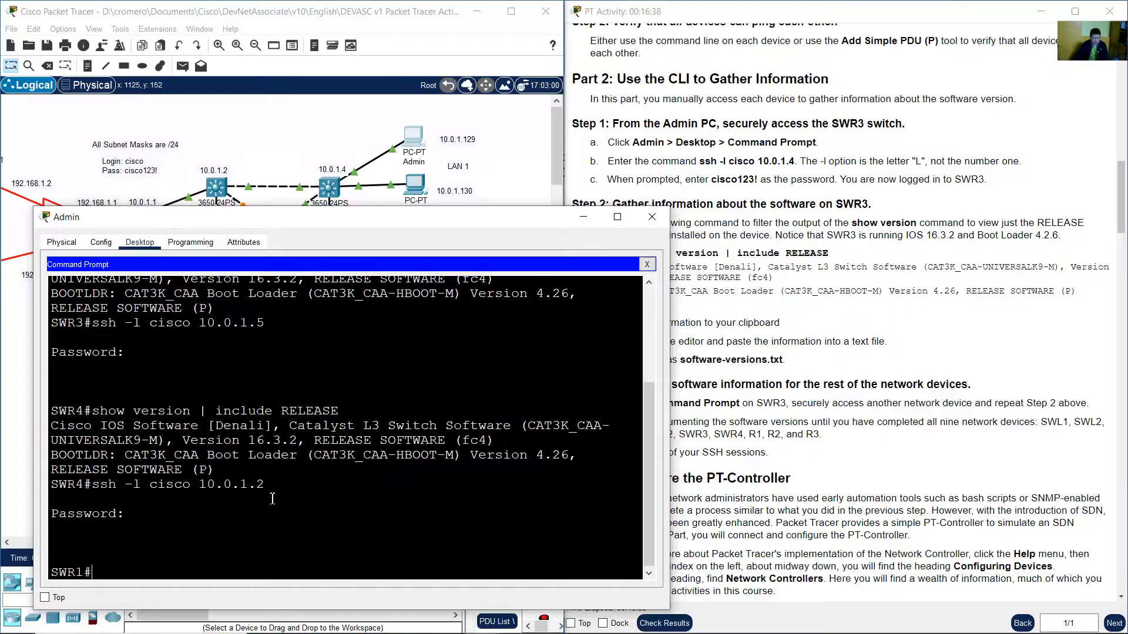
Copy the earlier show version | include RELEASE command to the SWR1 prompt and run it.
left_click_drag(97, 572, 52, 572)
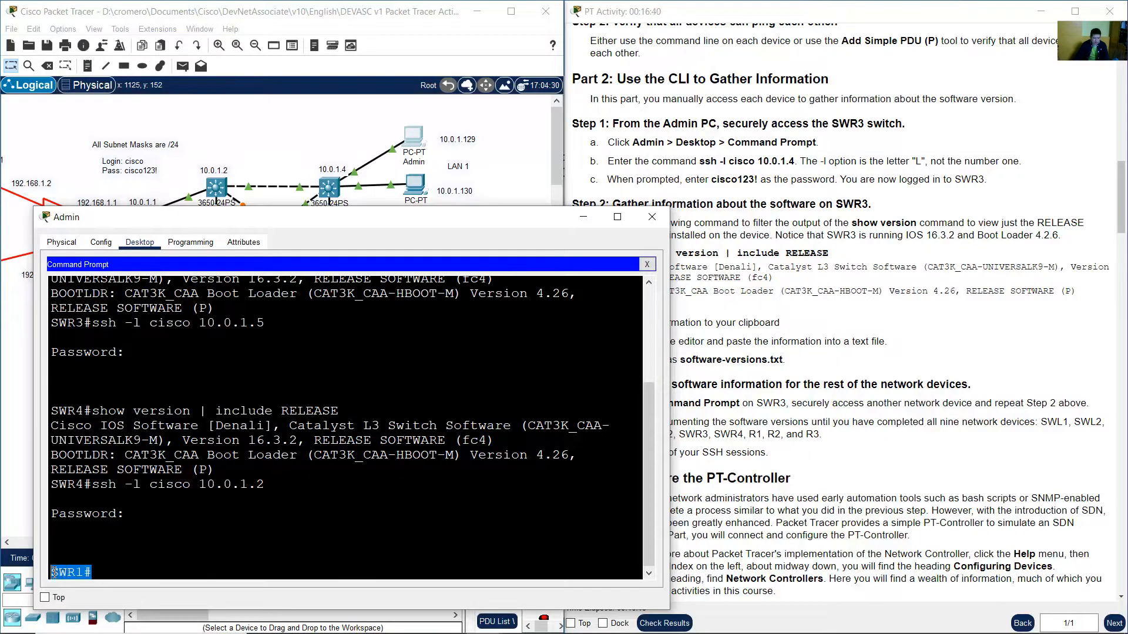
left_click(127, 565)
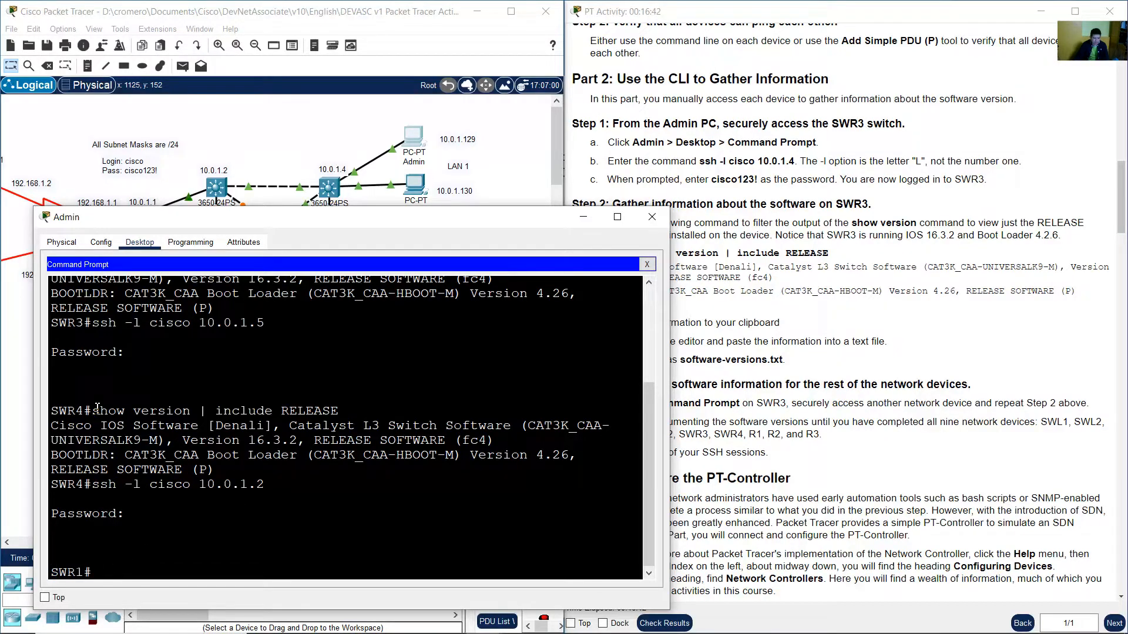
left_click_drag(97, 408, 341, 410)
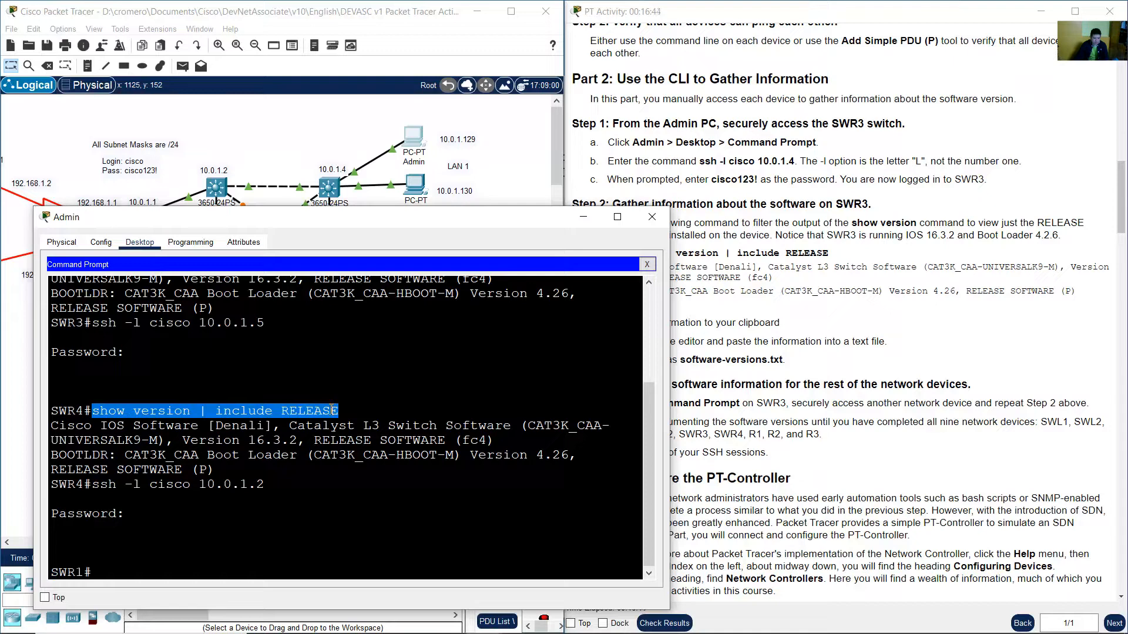
right_click(332, 410)
left_click(341, 419)
right_click(188, 549)
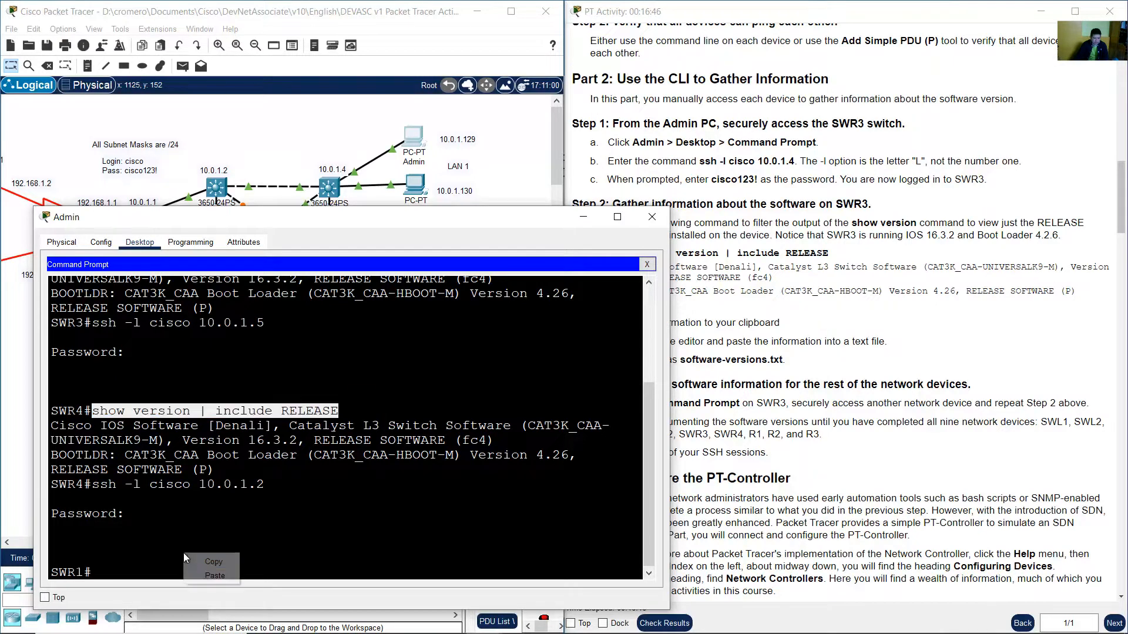
left_click(208, 571)
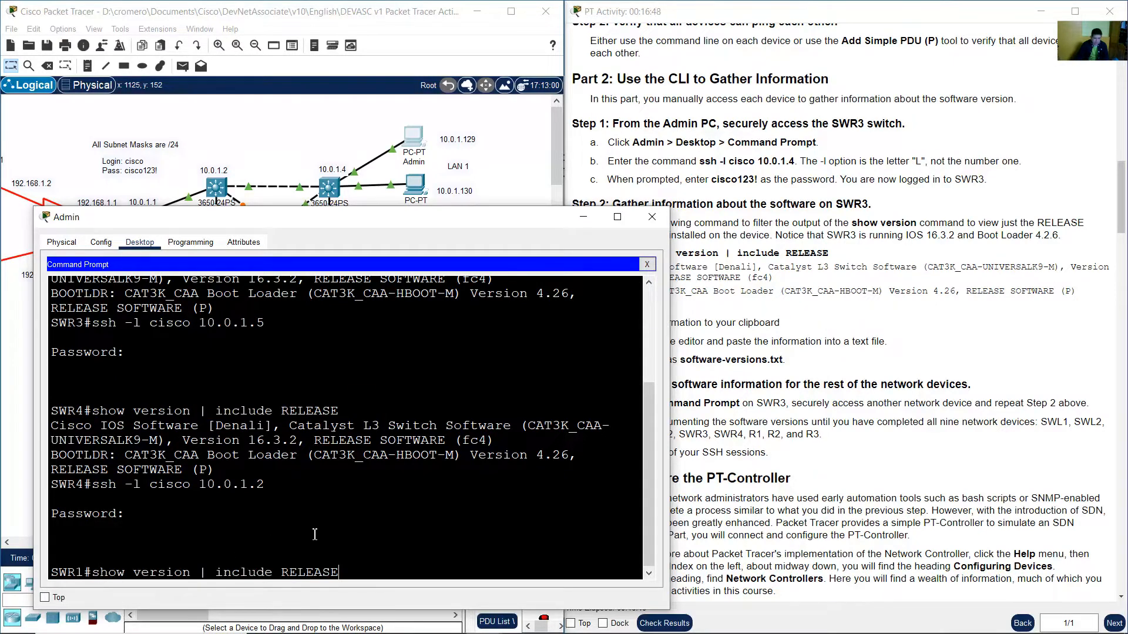
key("Return")
Copy the SWR1 show version command and its RELEASE output lines to the clipboard.
left_click_drag(55, 495, 215, 558)
right_click(189, 518)
left_click(204, 524)
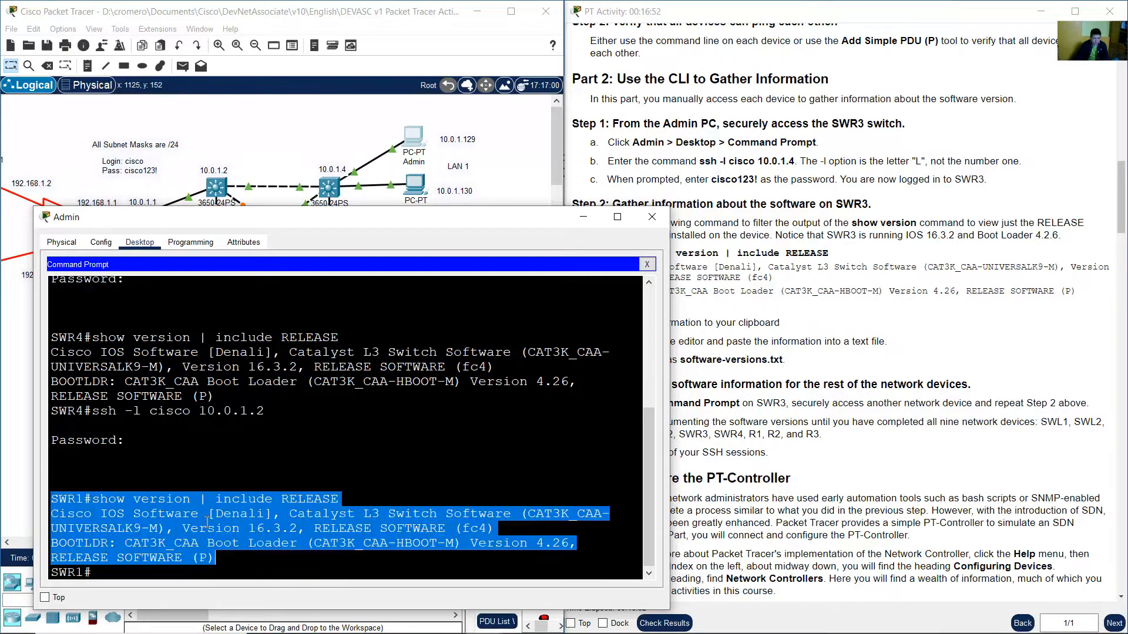
Paste the SWR1 output into the software-versions file below the SWR4 entry.
left_click(520, 620)
left_click(372, 269)
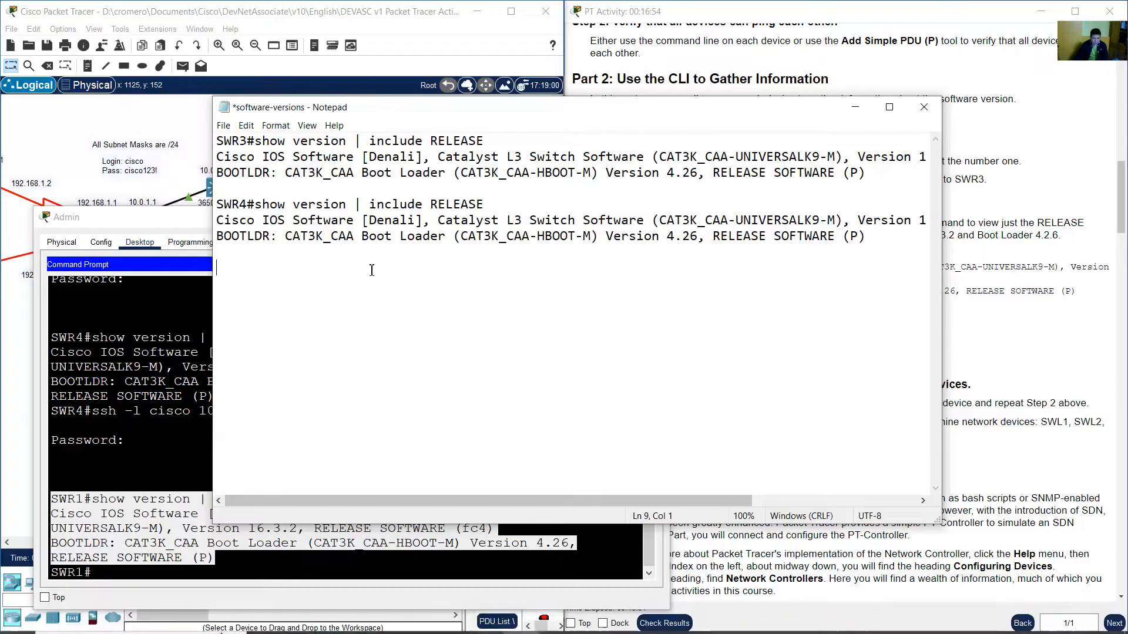
right_click(334, 286)
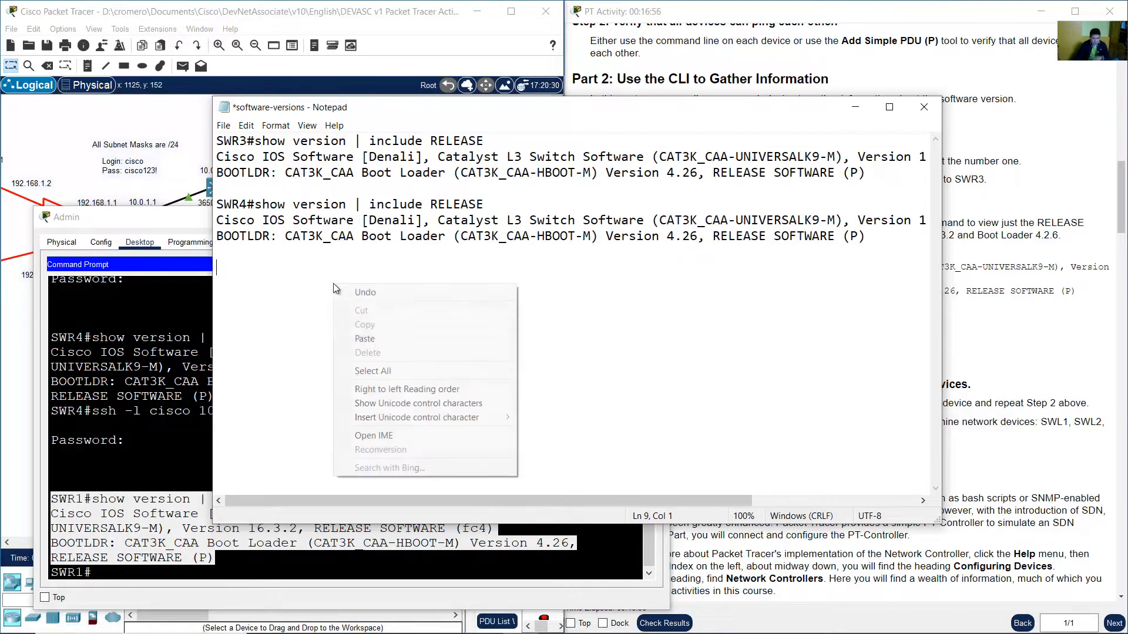
left_click(364, 338)
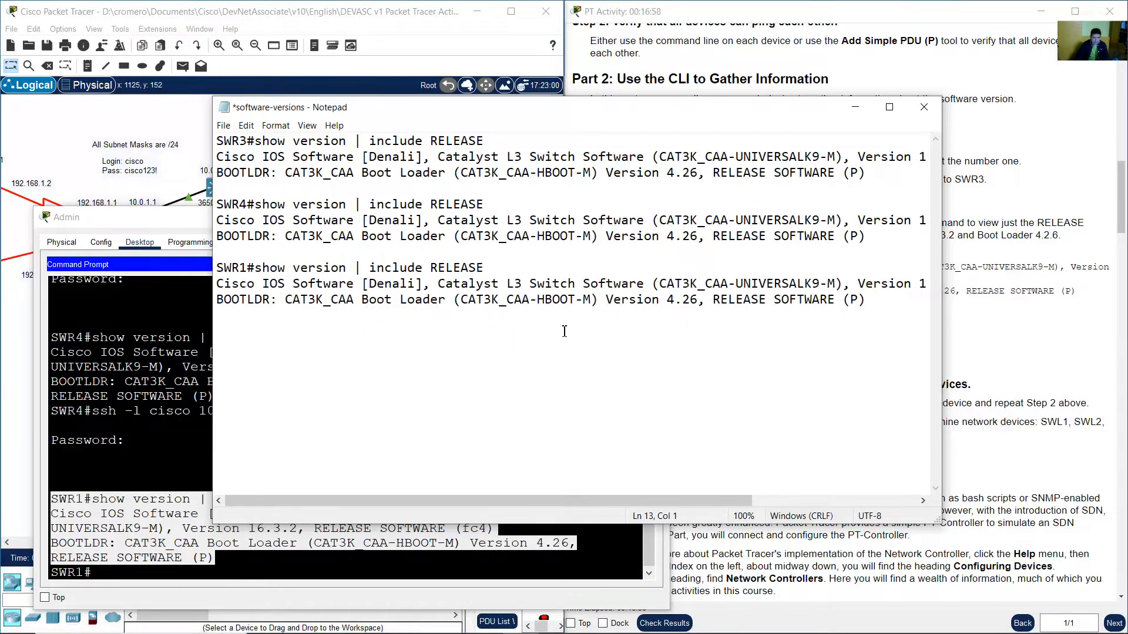
SSH from SWR1 to SWR2 at 10.0.1.3 as user cisco and log in with the password.
left_click(249, 17)
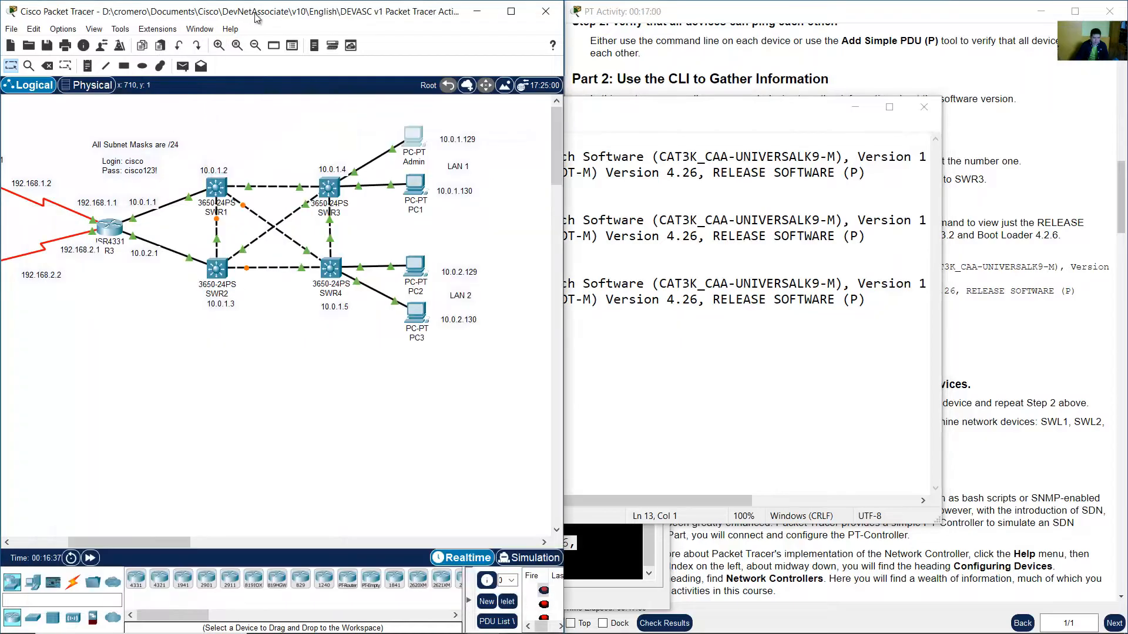
double_click(221, 304)
left_click(416, 147)
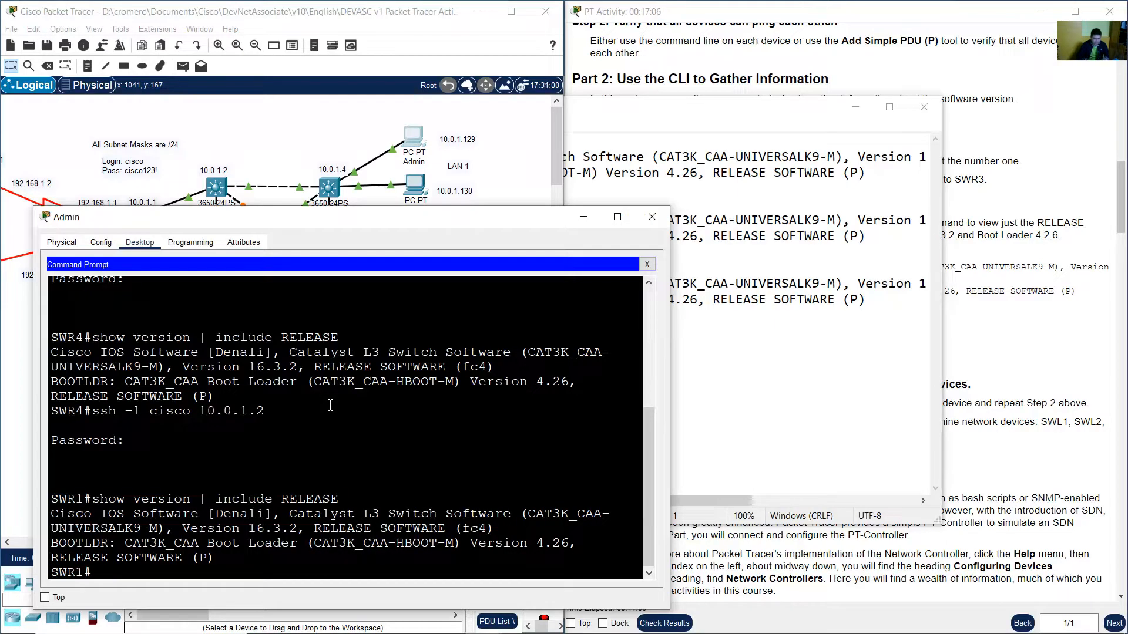
type("ssh -l cisco 10.0.1.3")
key("Return")
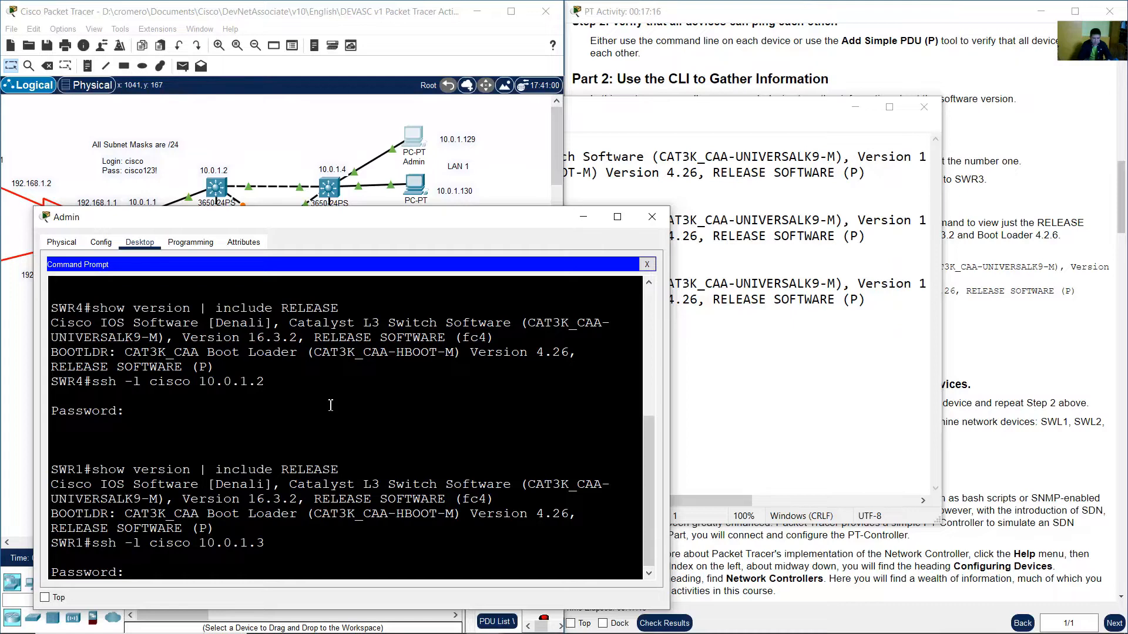
key("Return")
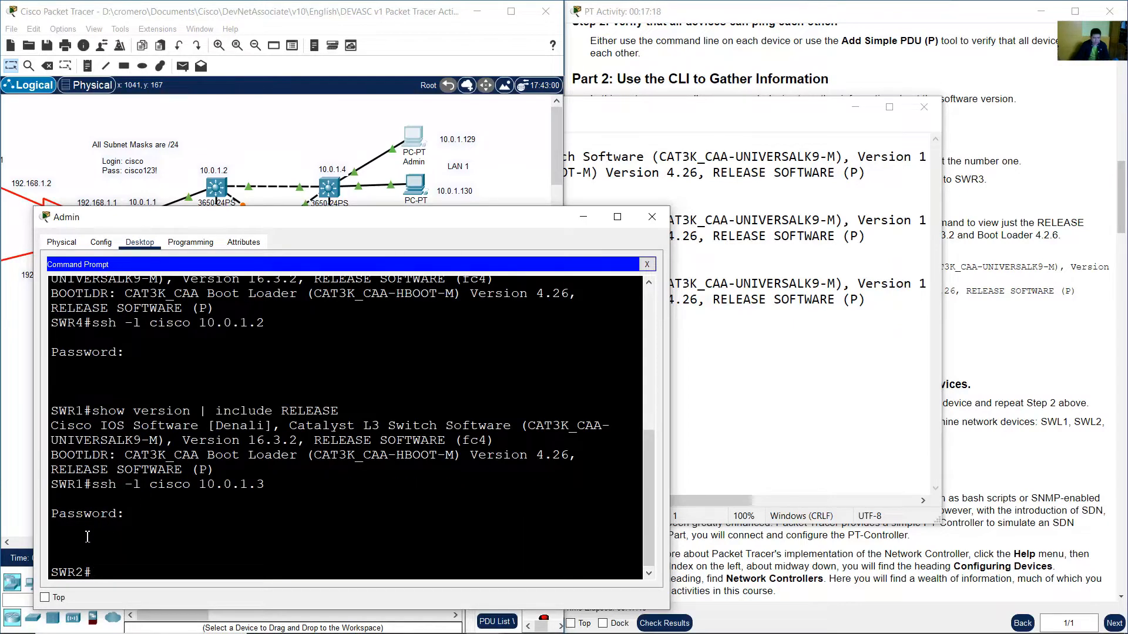
Copy the earlier show version | include RELEASE command to the SWR2 prompt and run it.
left_click_drag(52, 573, 93, 573)
left_click(123, 572)
left_click_drag(93, 412, 343, 411)
right_click(328, 414)
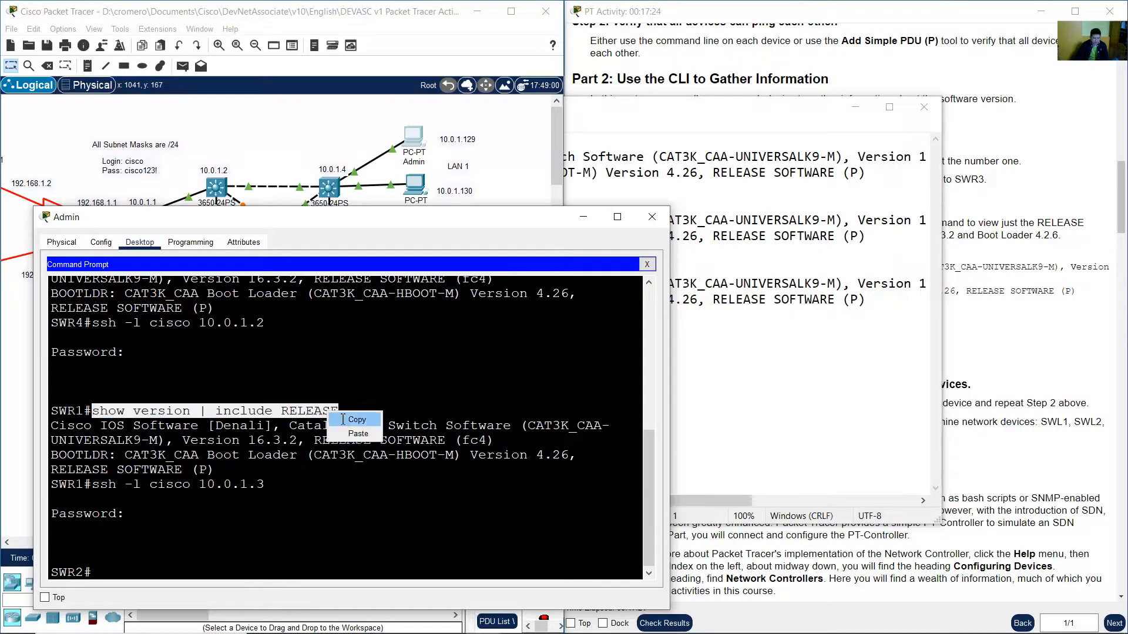
left_click(351, 421)
right_click(198, 558)
left_click(220, 580)
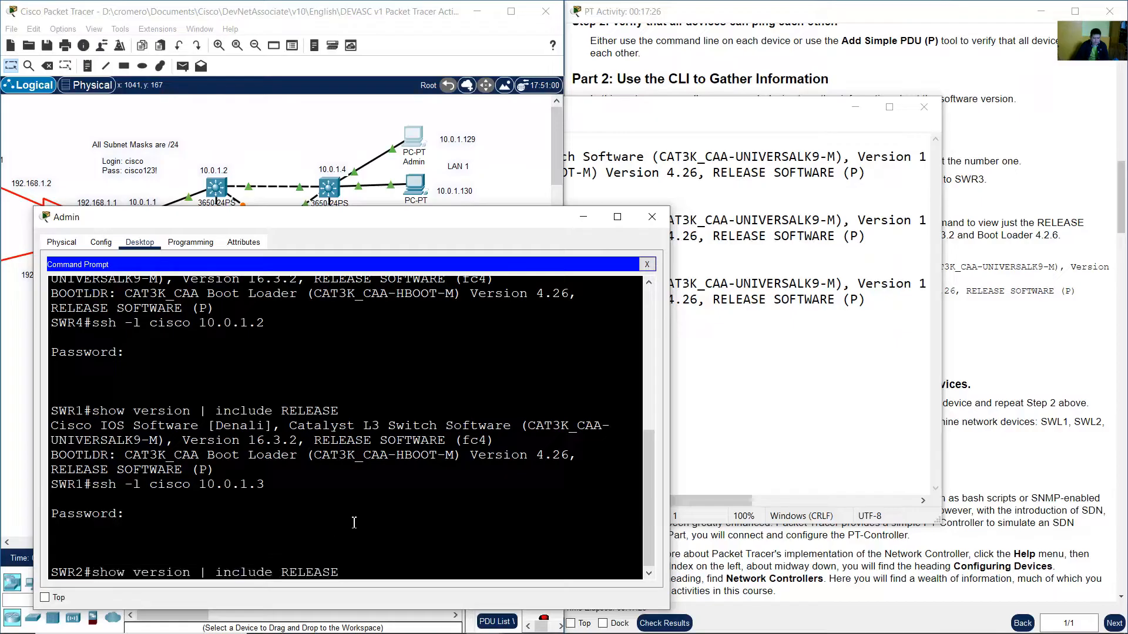
key("Return")
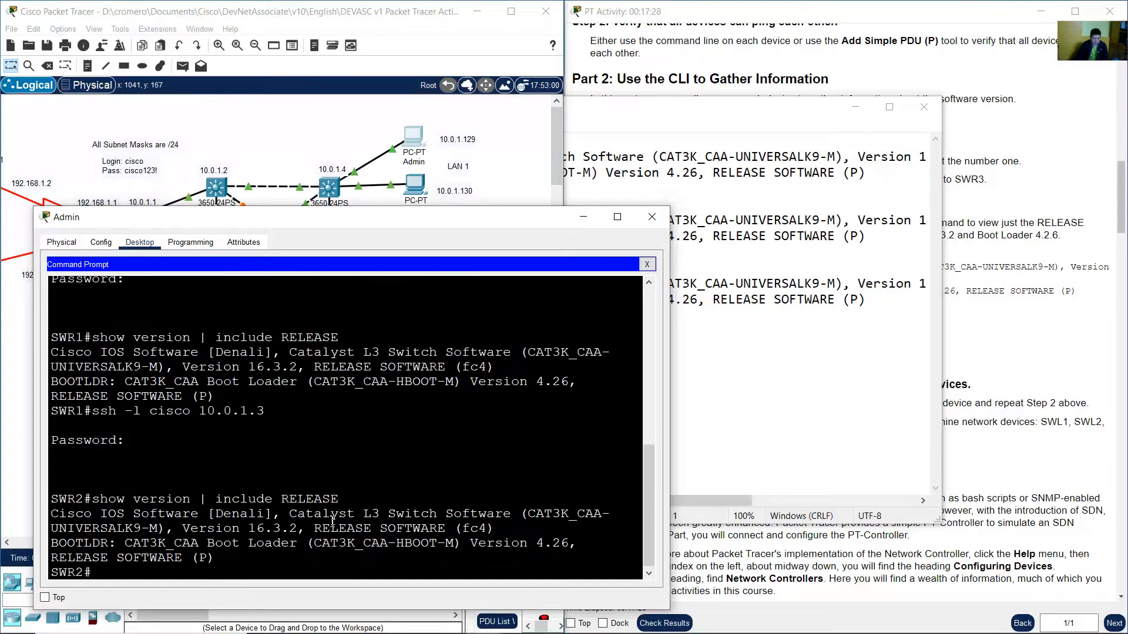
Copy the SWR2 show version command and its RELEASE output lines to the clipboard.
left_click_drag(50, 499, 220, 558)
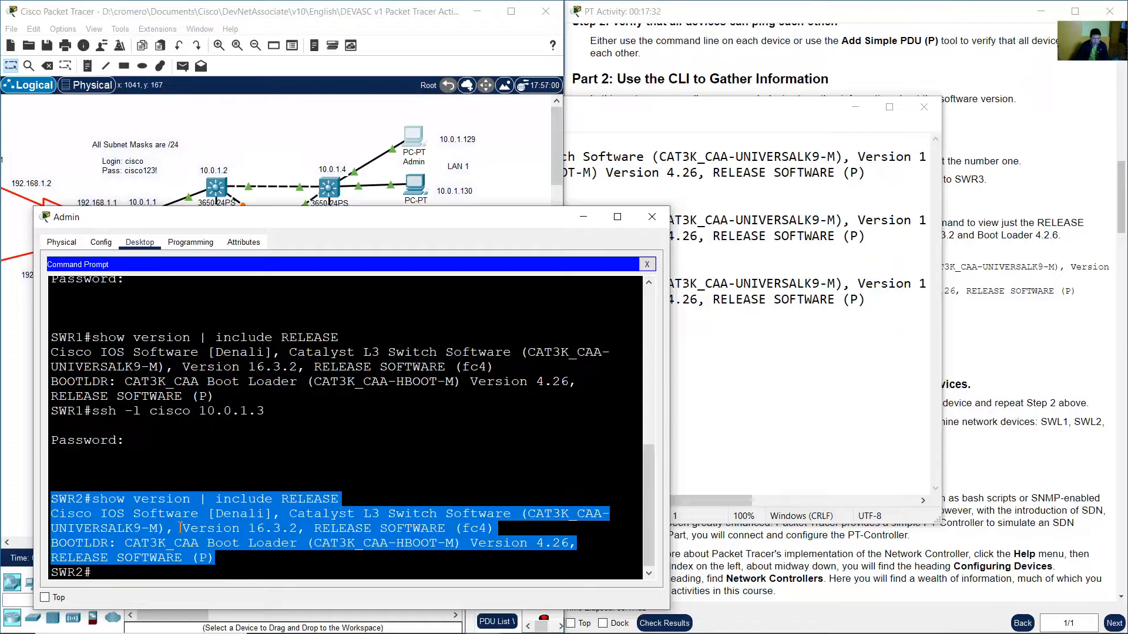
right_click(171, 509)
left_click(193, 519)
Paste the SWR2 output into the software-versions file below the SWR1 entry and add a new line.
left_click(728, 398)
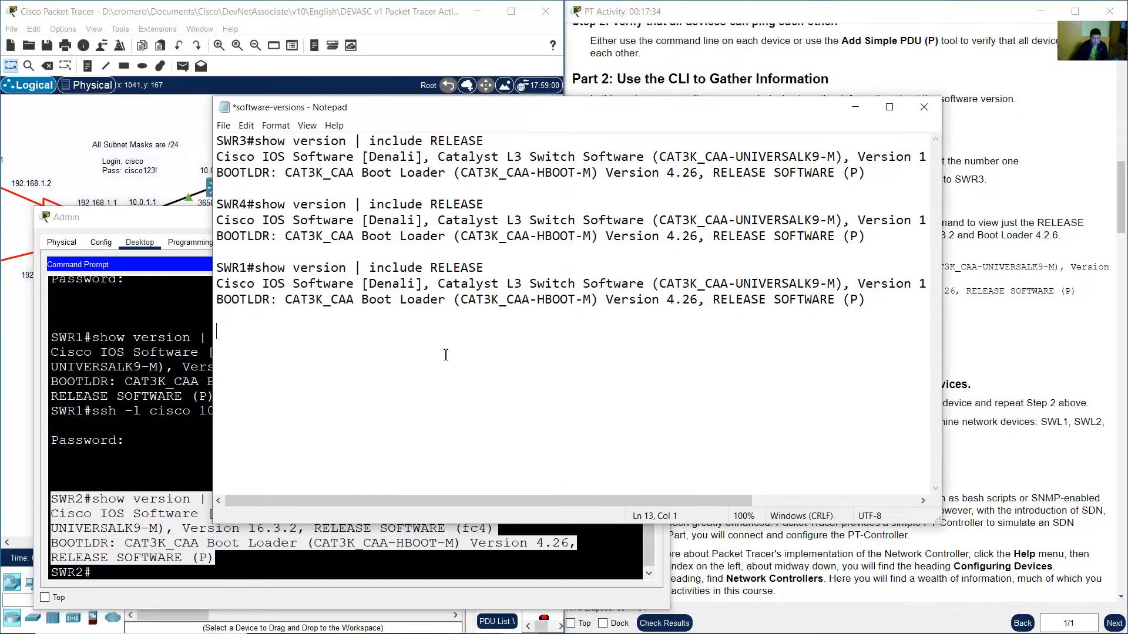
right_click(230, 336)
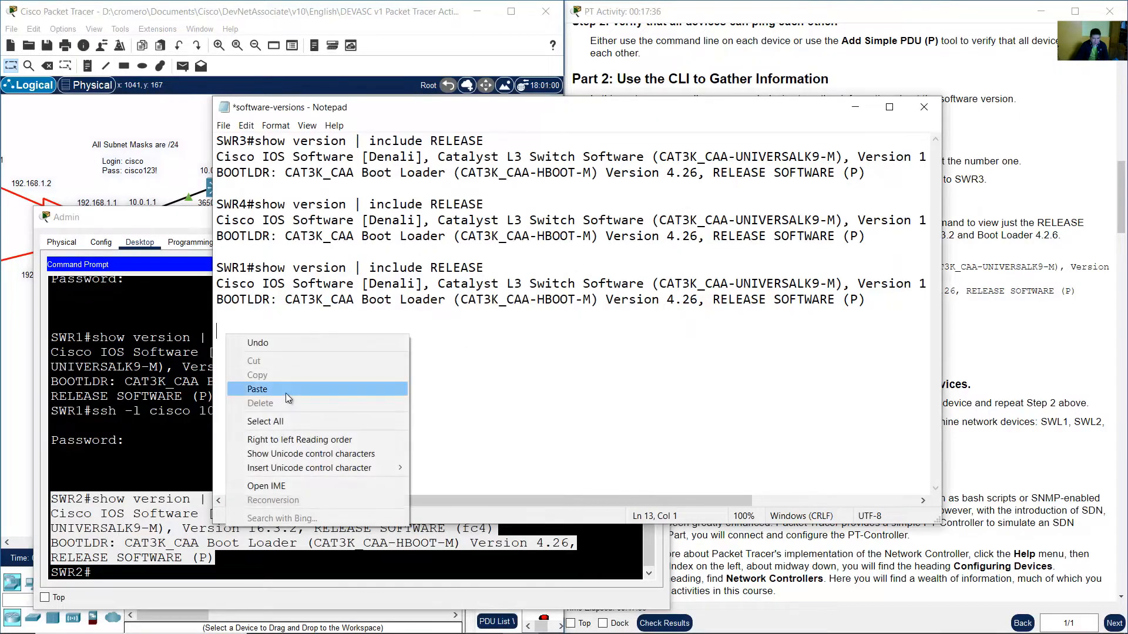
left_click(286, 391)
key("Return")
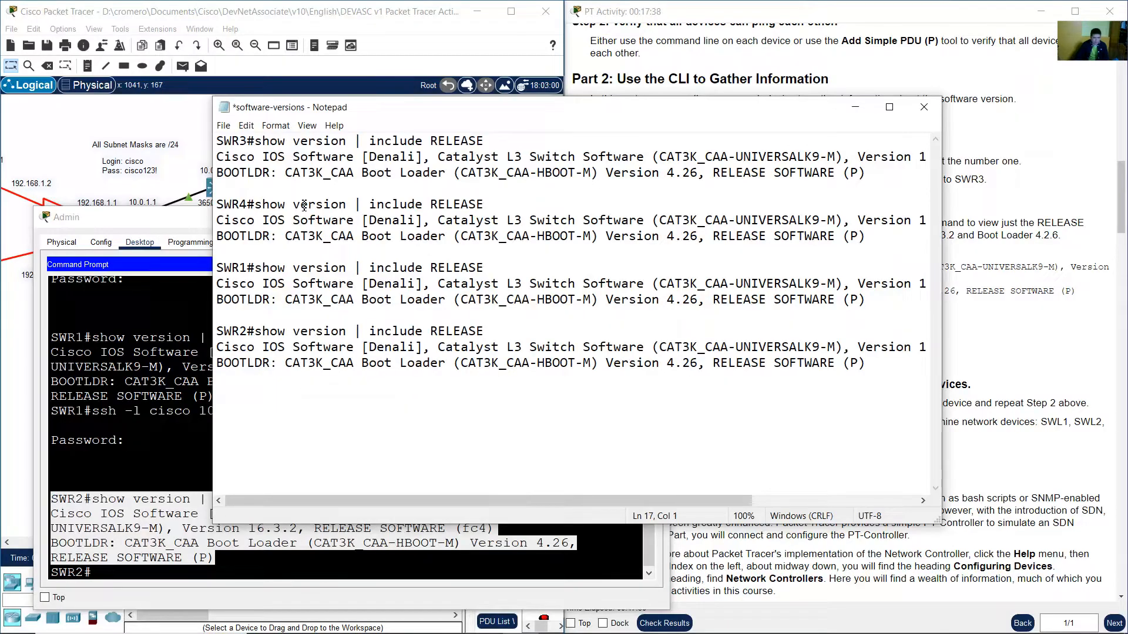
Examine the network topology to find the address for reaching router R3.
left_click(279, 15)
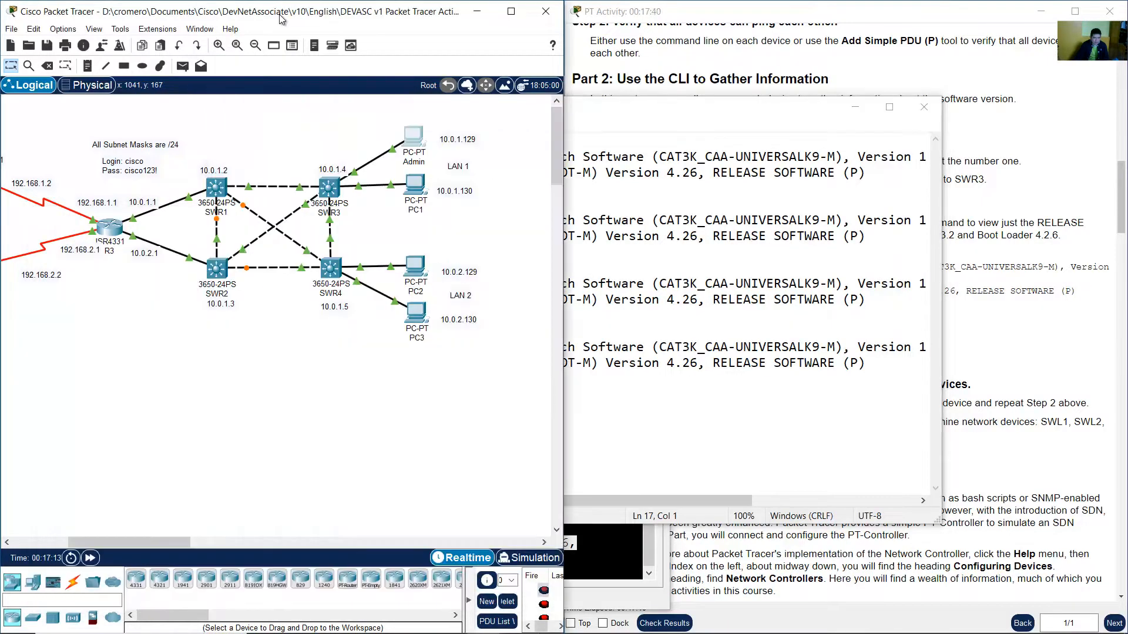
left_click_drag(134, 544, 75, 542)
left_click_drag(343, 296, 365, 210)
left_click(420, 173)
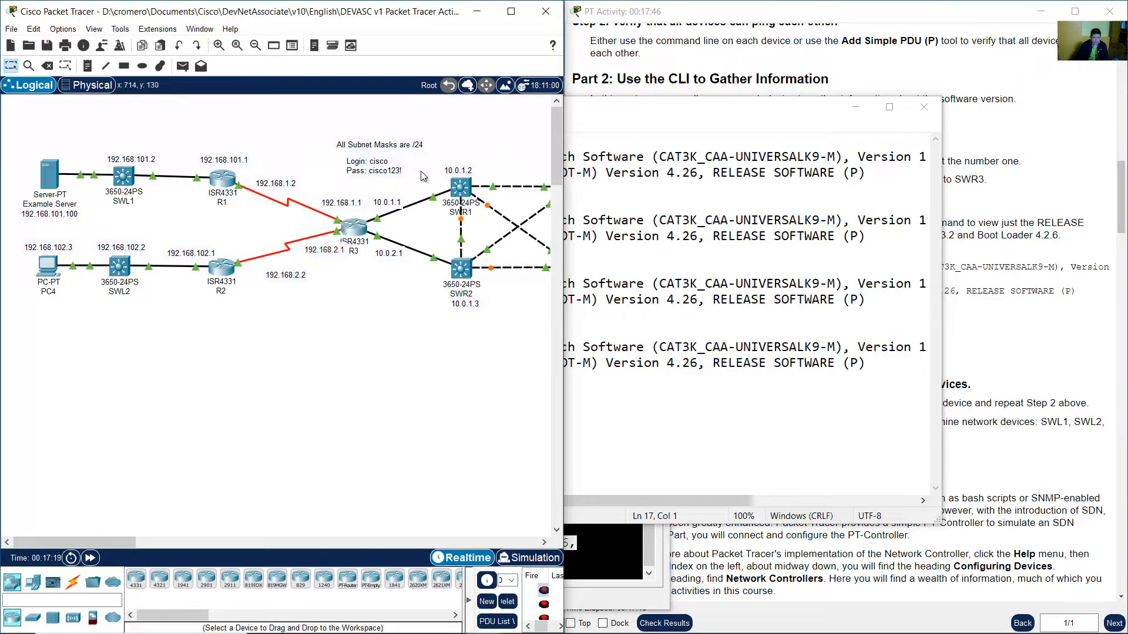
double_click(387, 202)
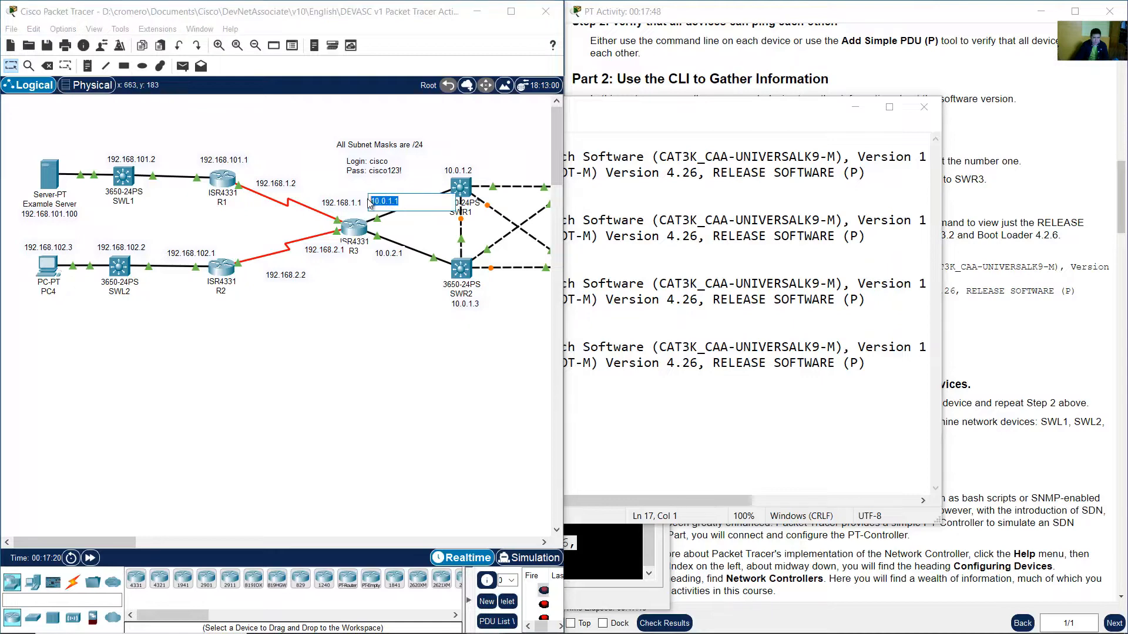
double_click(399, 252)
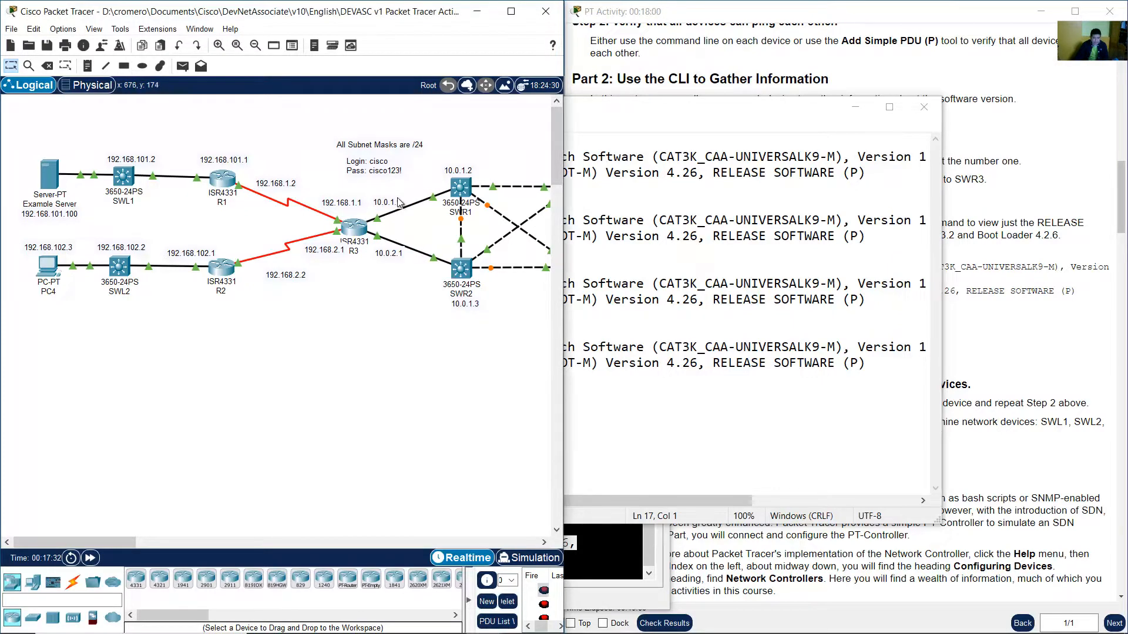
left_click_drag(409, 206, 364, 204)
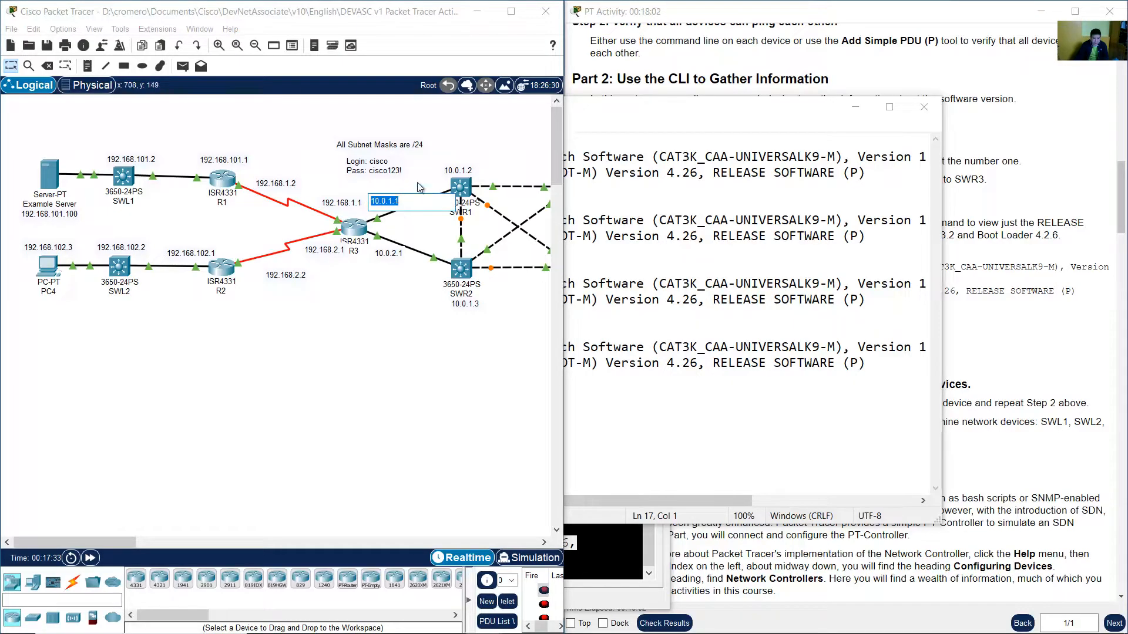
left_click(417, 183)
left_click_drag(108, 540, 159, 543)
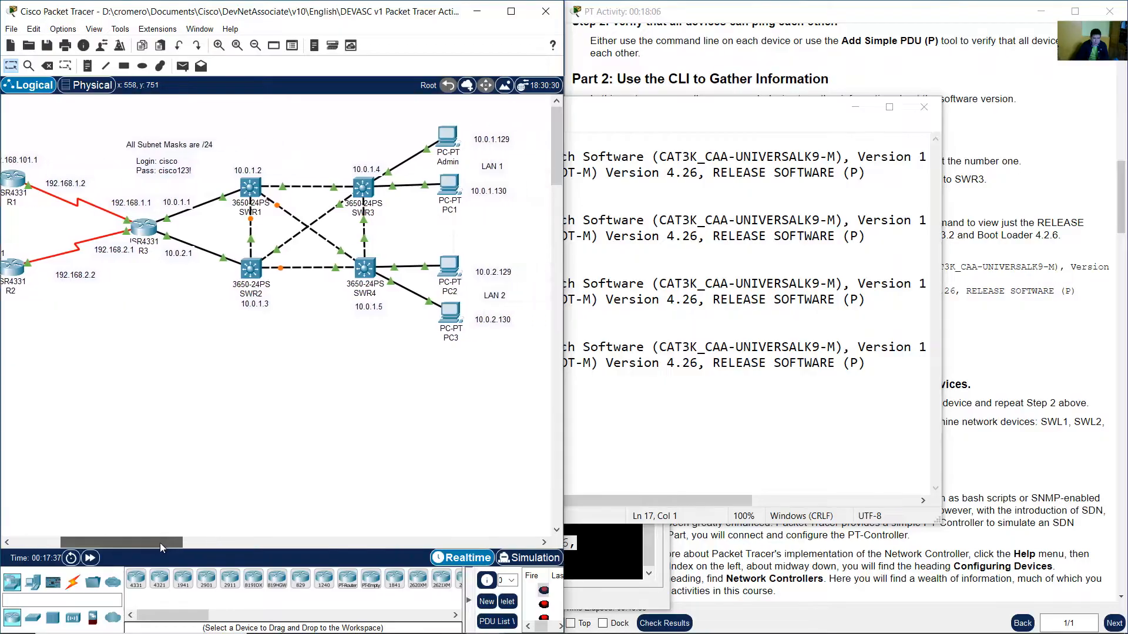
left_click(176, 202)
double_click(176, 200)
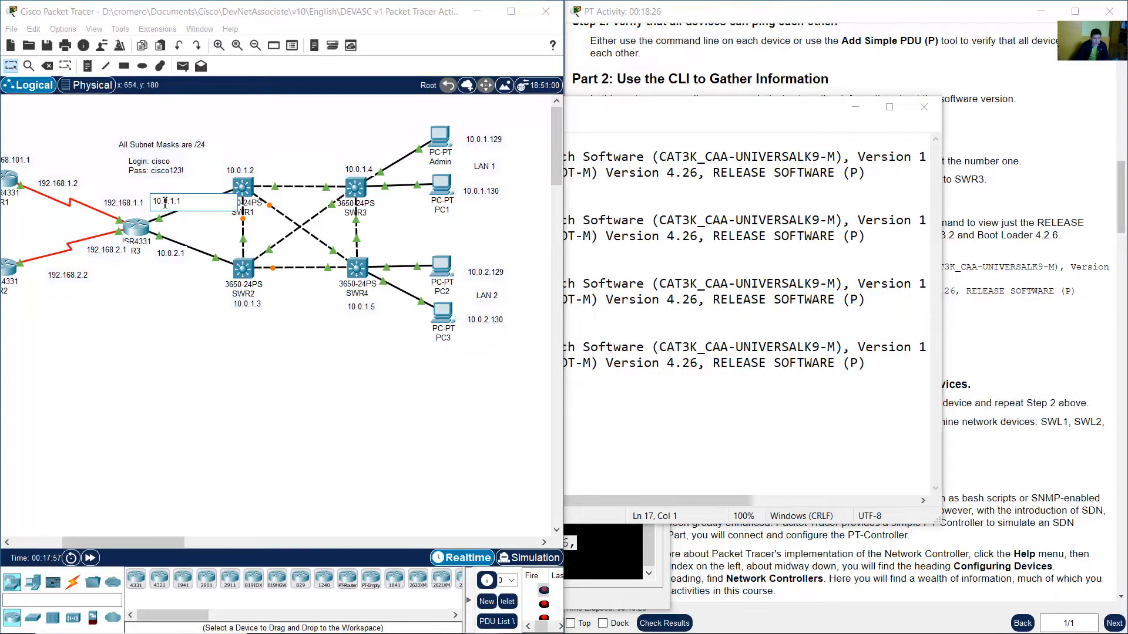
left_click(245, 143)
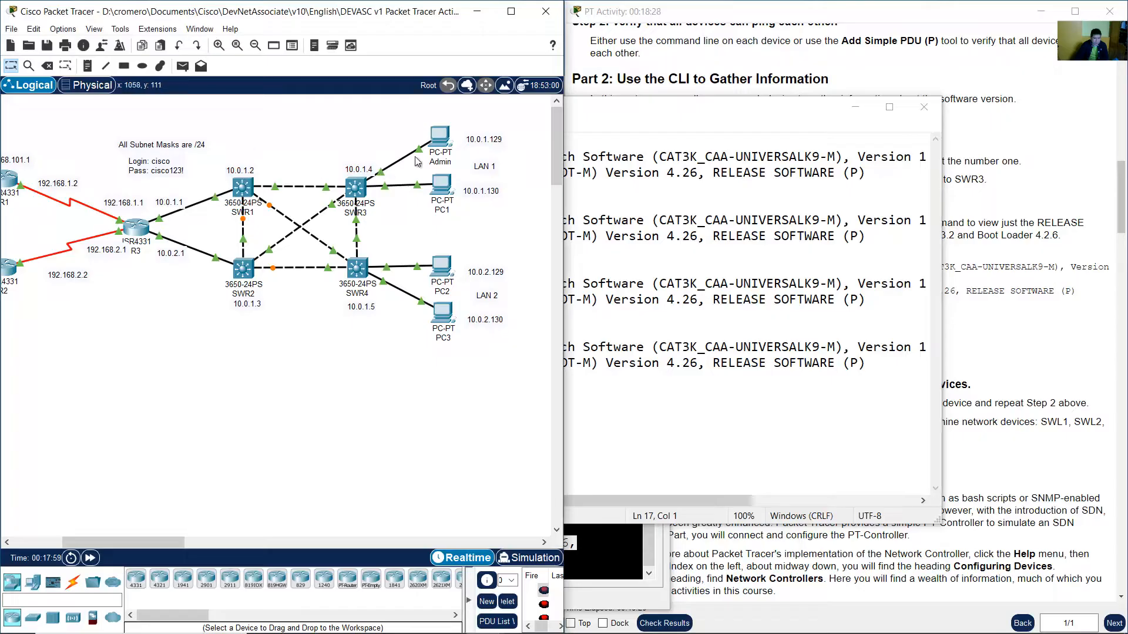
SSH from SWR2 to R3 at 10.0.1.1 as user cisco and log in with the password.
left_click(448, 142)
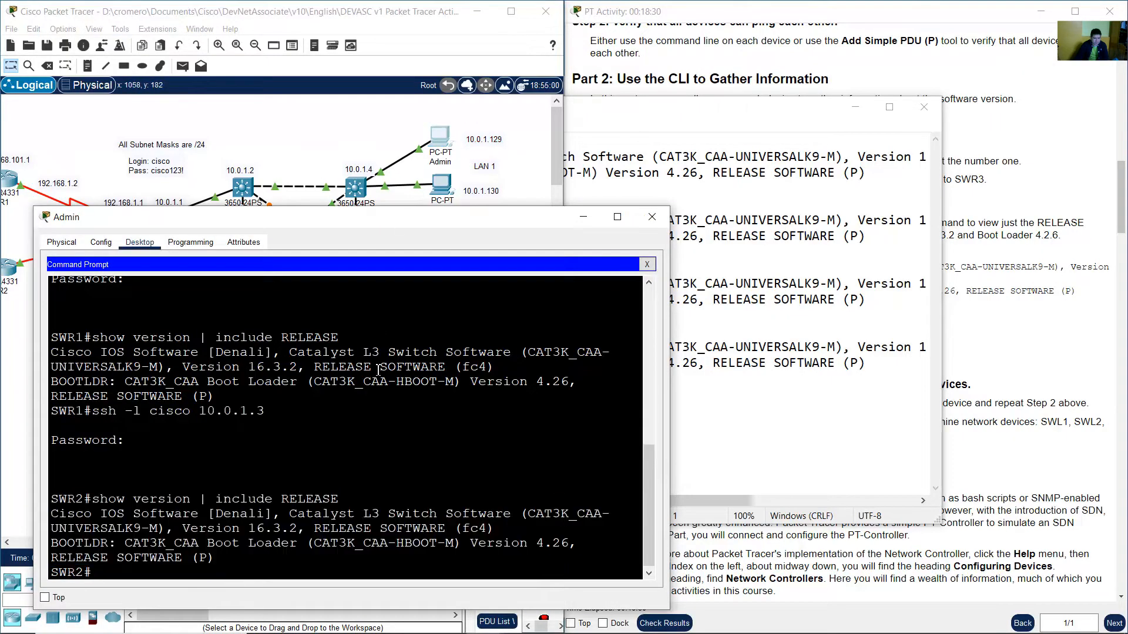
type("ssh -l cisco 10.0.1.1")
key("Return")
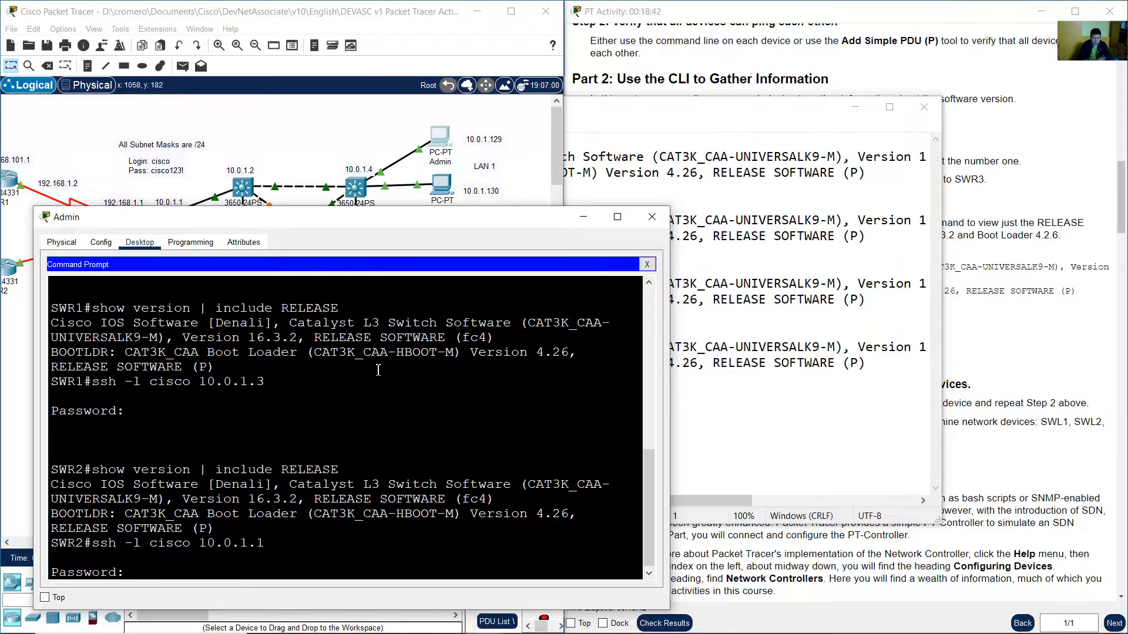
key("Return")
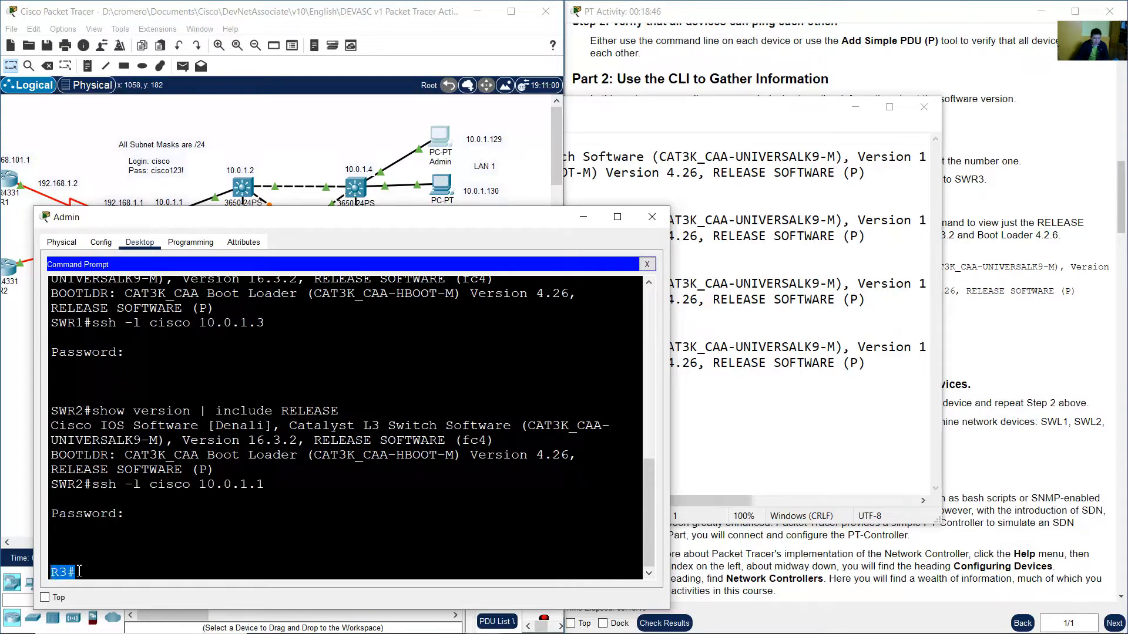
Copy the show version | include RELEASE command and run it on R3.
left_click_drag(97, 413, 343, 409)
right_click(329, 409)
left_click(351, 416)
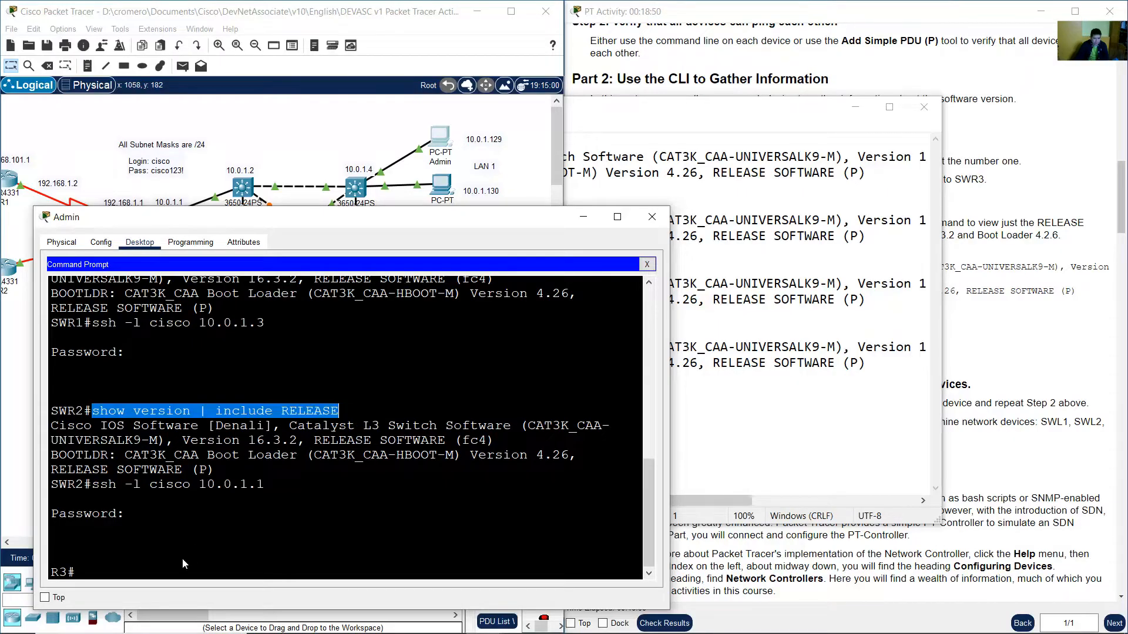
type("show version | include RELEASE")
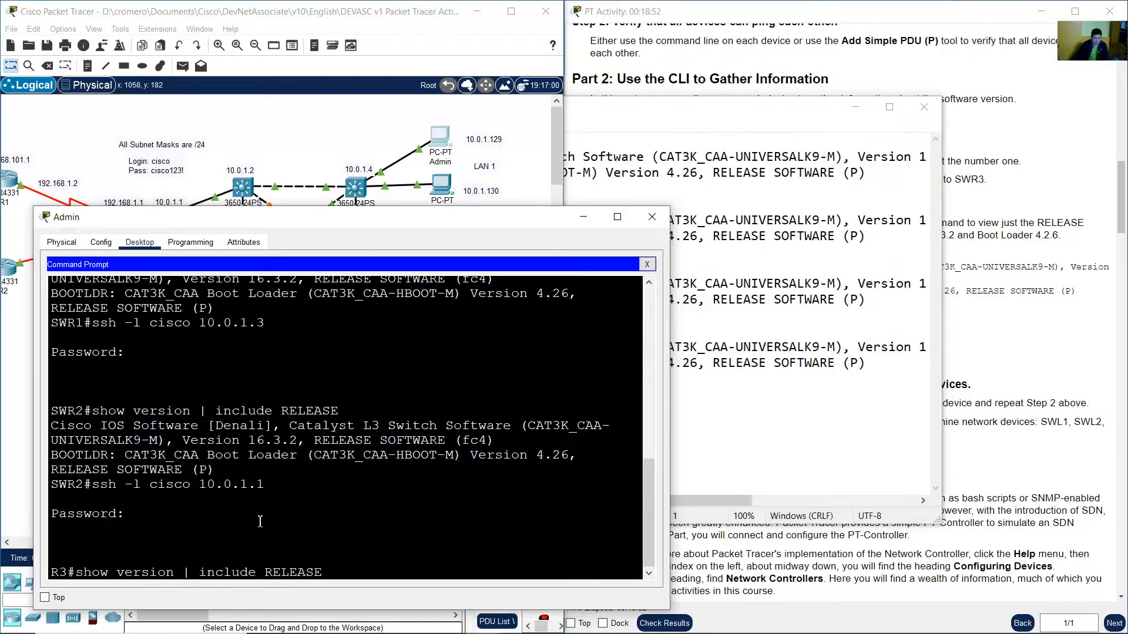
key("Return")
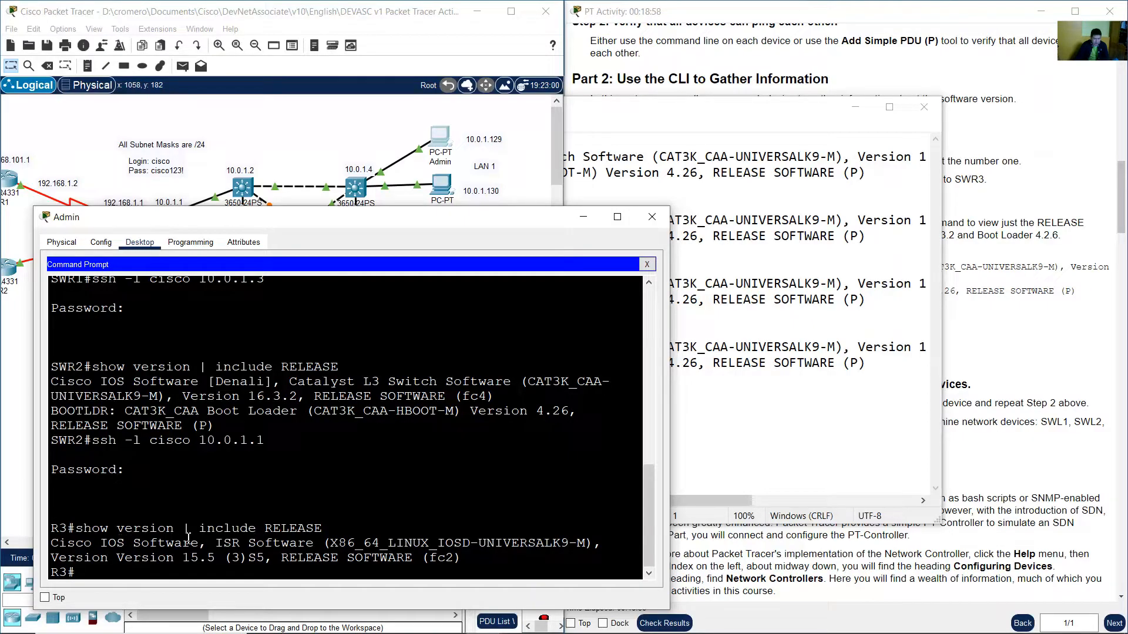
Copy the R3 show version command and its RELEASE output lines to the clipboard.
left_click_drag(80, 549, 218, 558)
left_click(268, 556)
left_click_drag(52, 532, 466, 560)
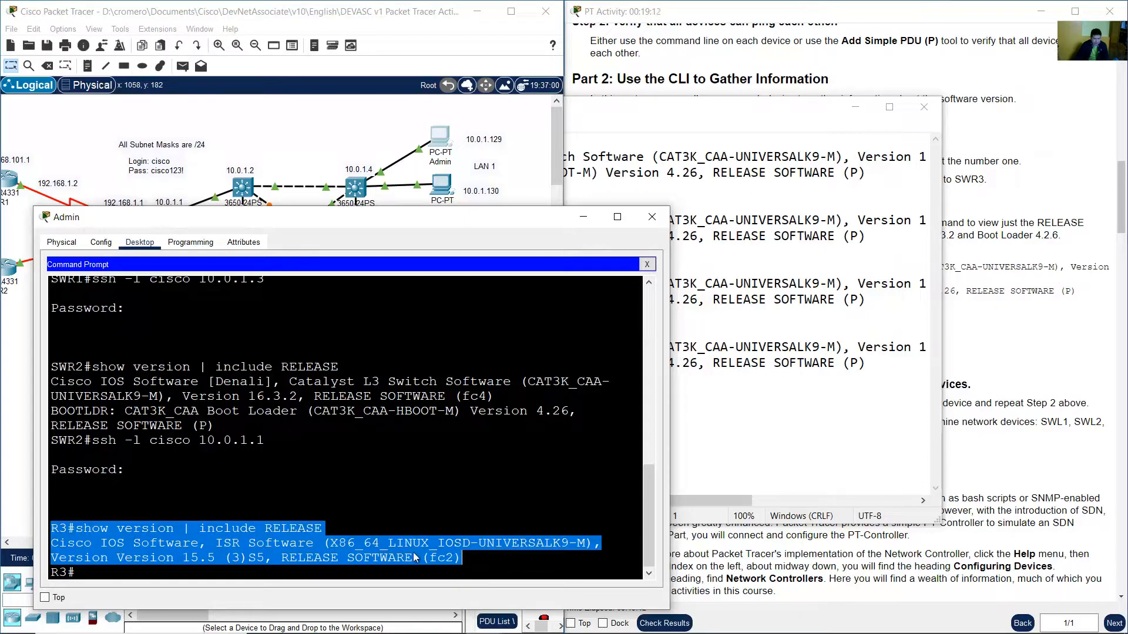
right_click(465, 560)
left_click(433, 563)
key("alt+Tab")
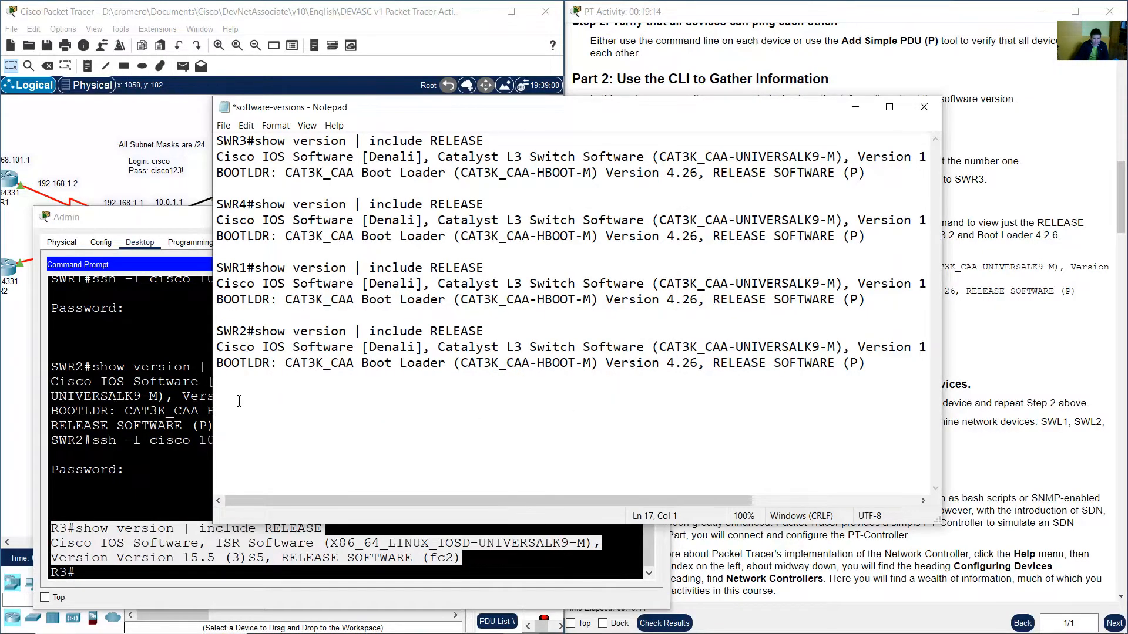
Paste the R3 output into the software-versions file below the SWR2 entry and add new lines.
right_click(220, 394)
left_click(265, 453)
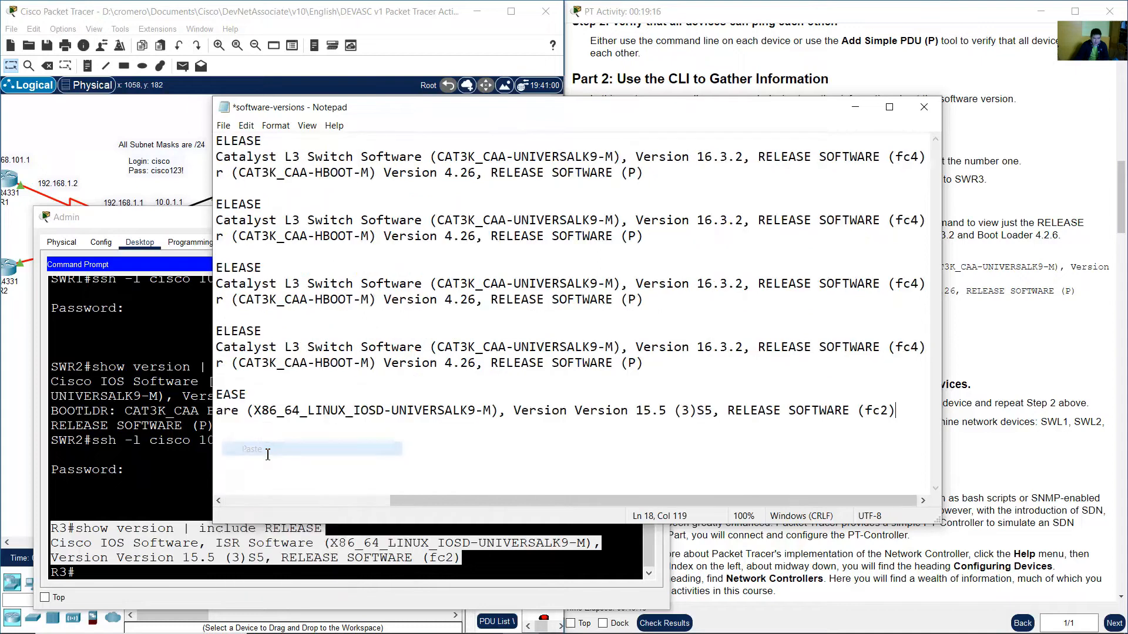
key("Return")
key("Return")
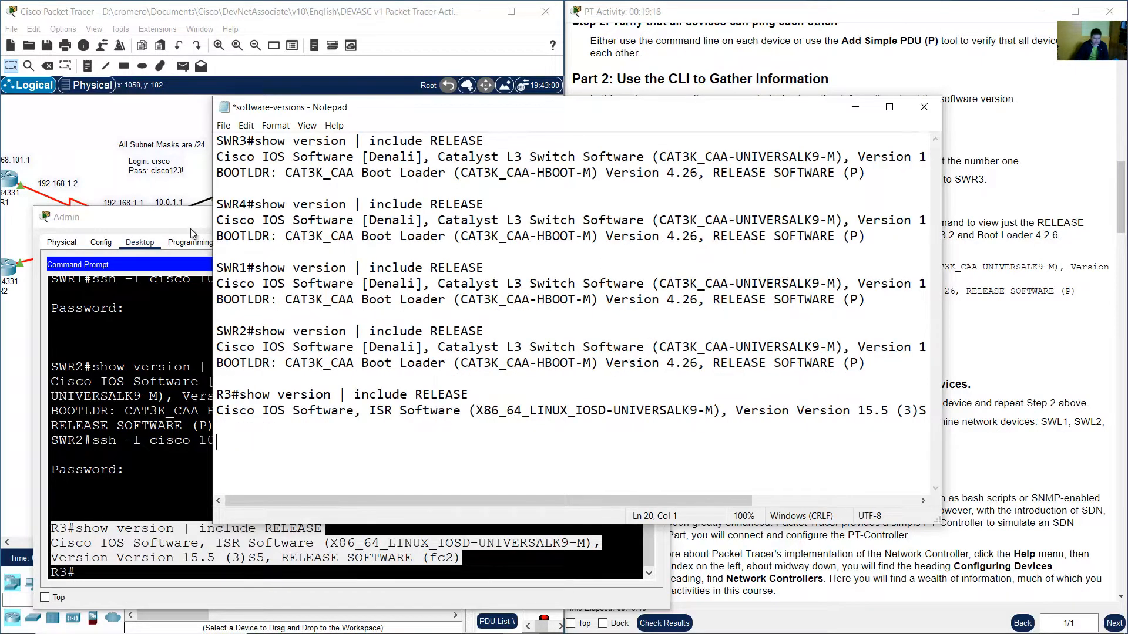
Examine the network topology to find the address for reaching router R1.
left_click(174, 219)
left_click(76, 124)
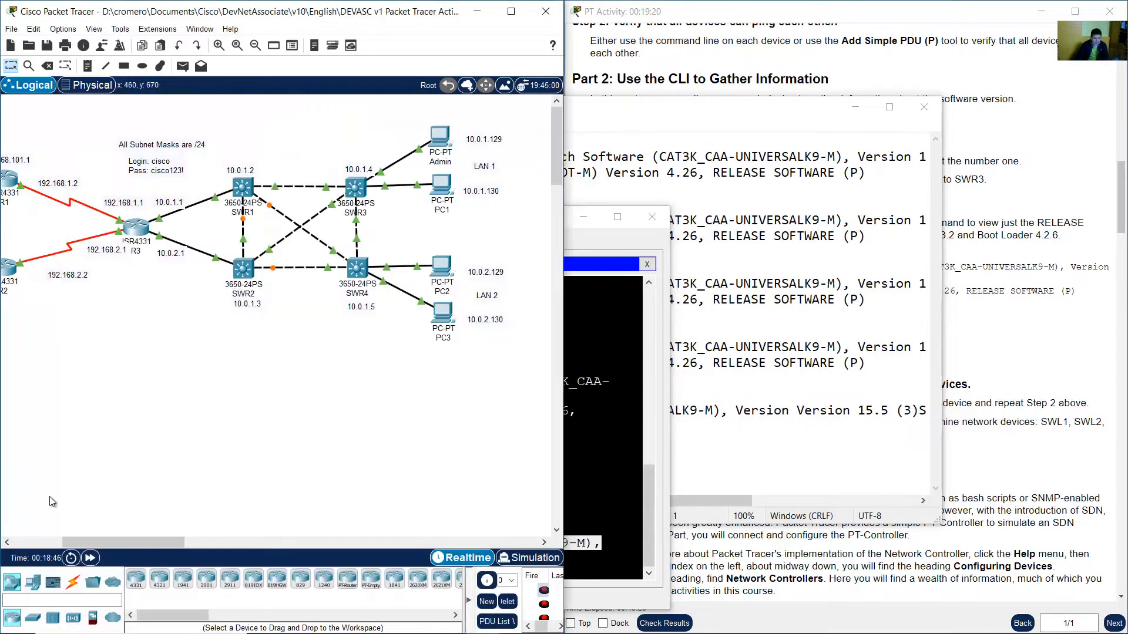
left_click_drag(90, 542, 42, 542)
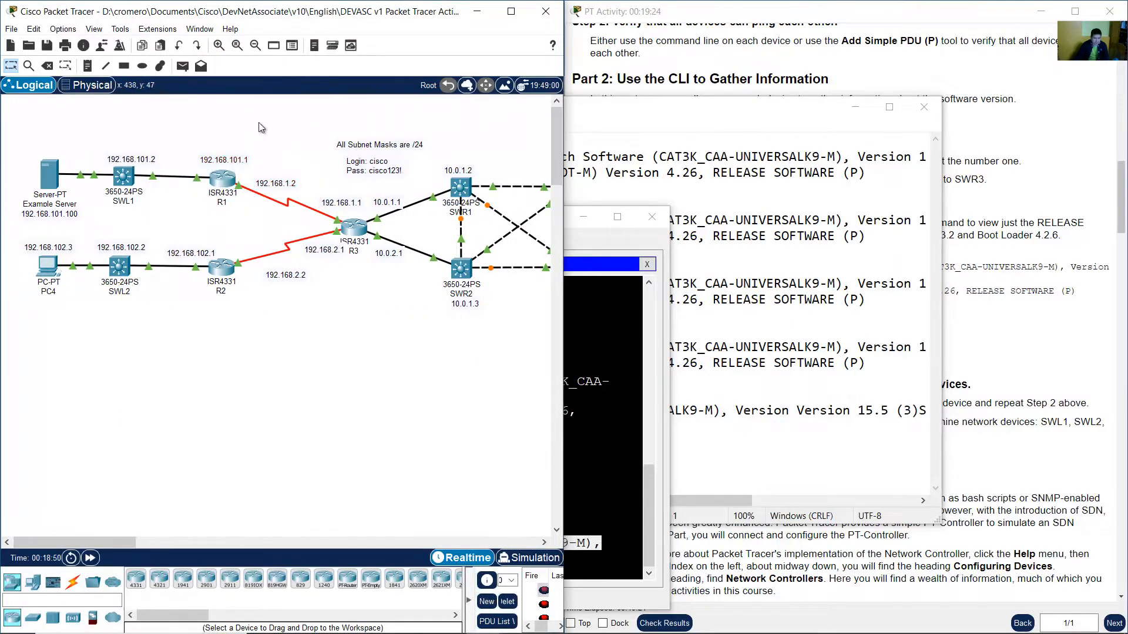
left_click_drag(270, 184, 265, 180)
left_click(621, 364)
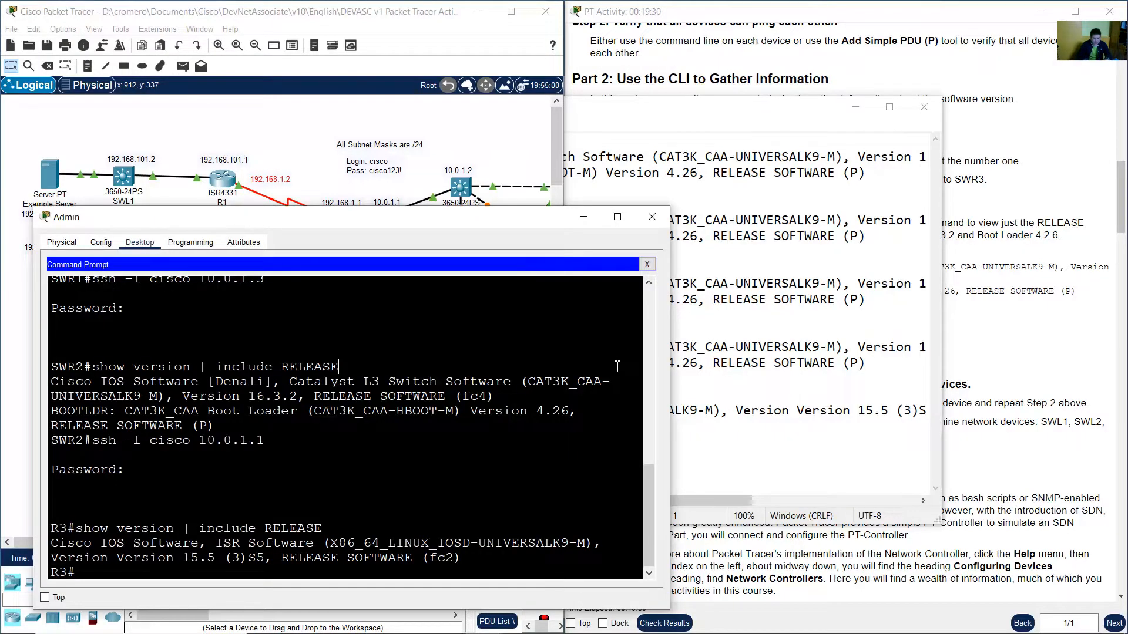
SSH from R3 to R1 at 192.168.1.2 as user cisco and log in with the password.
type("ssh -l cisco 192.168.1")
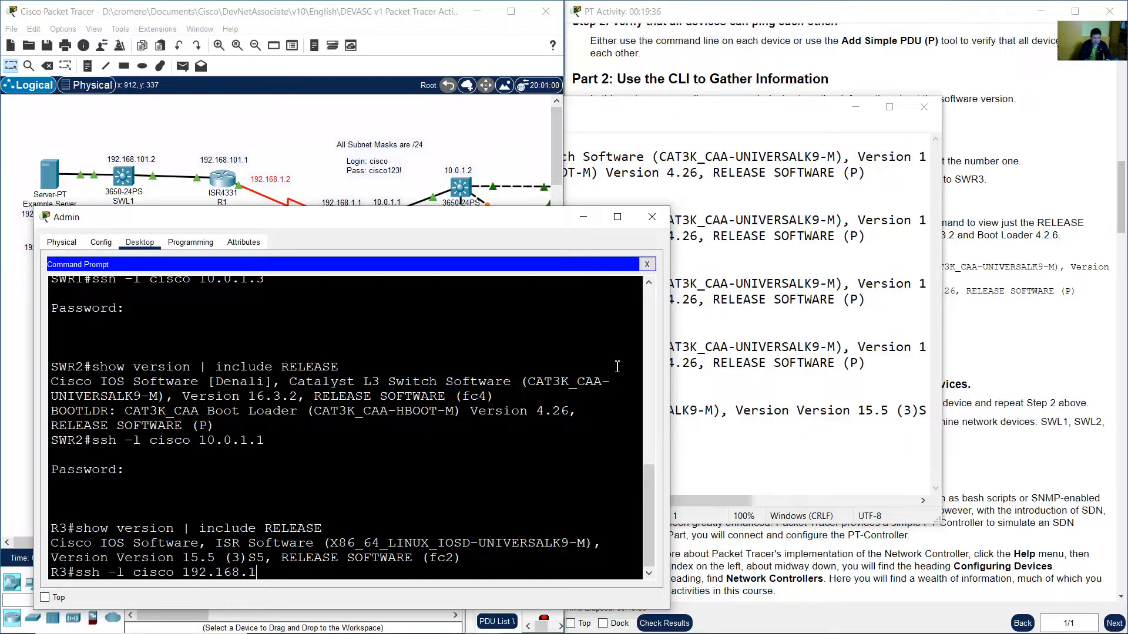
type(".2")
key("Return")
type("cisco123!")
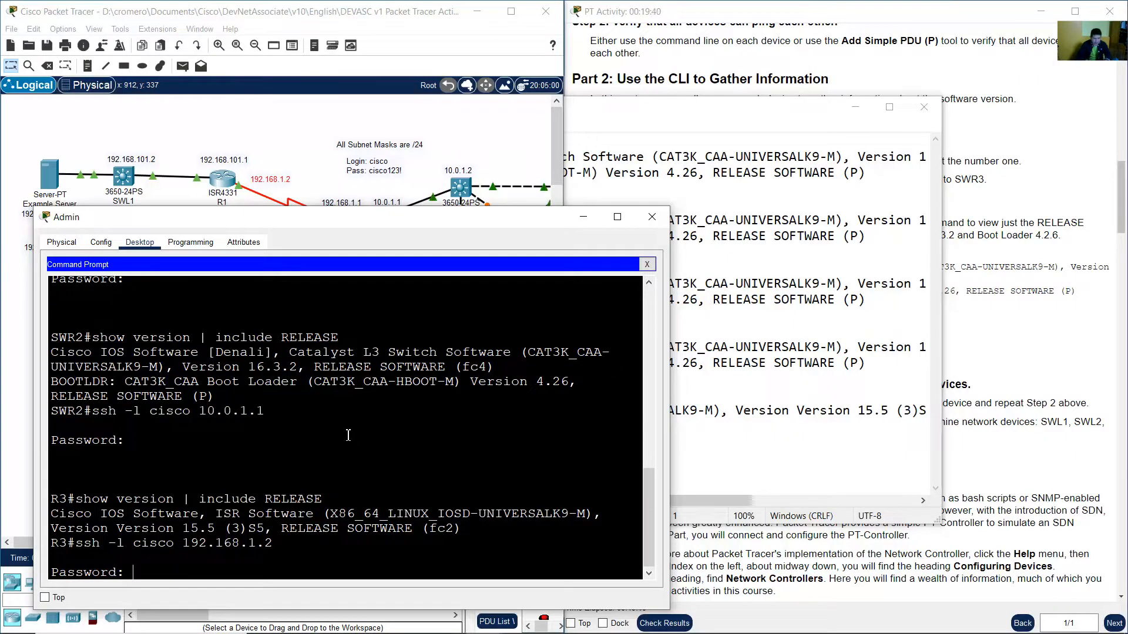
key("Return")
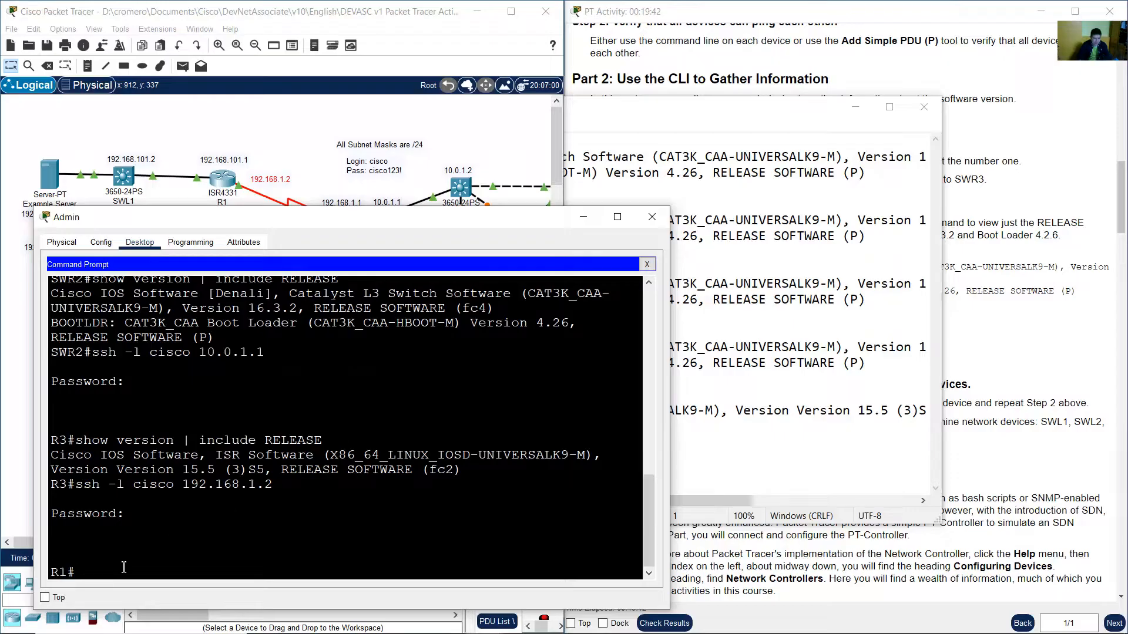
Copy the show version | include RELEASE command and run it on R1.
left_click_drag(78, 573, 48, 570)
left_click_drag(78, 441, 322, 441)
right_click(322, 441)
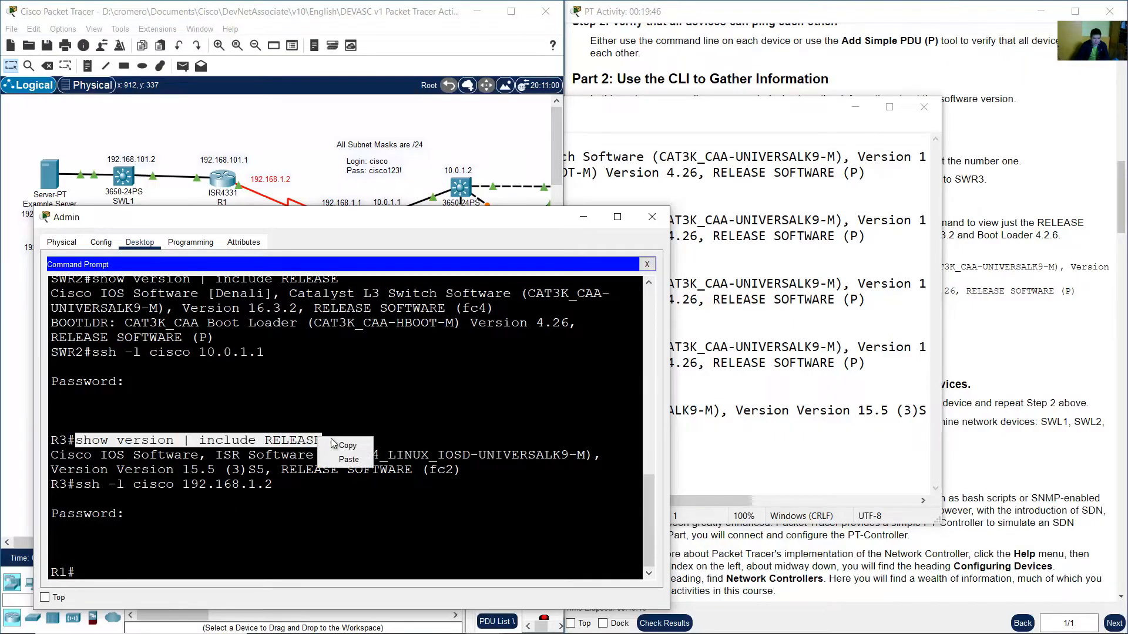
left_click(340, 447)
right_click(172, 573)
left_click(201, 594)
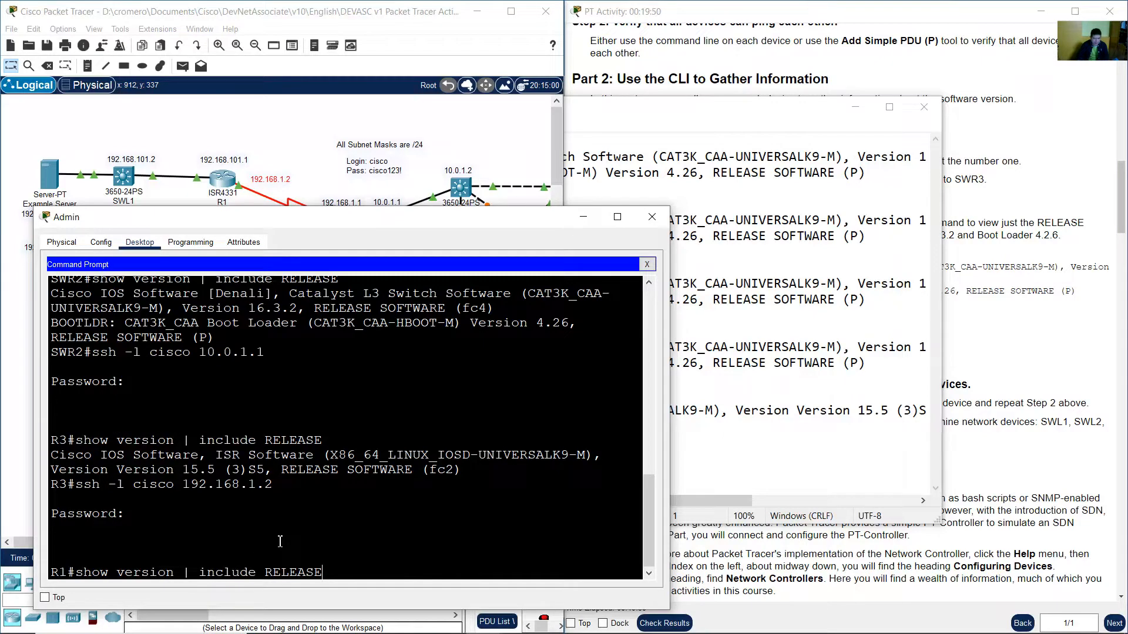
key("Return")
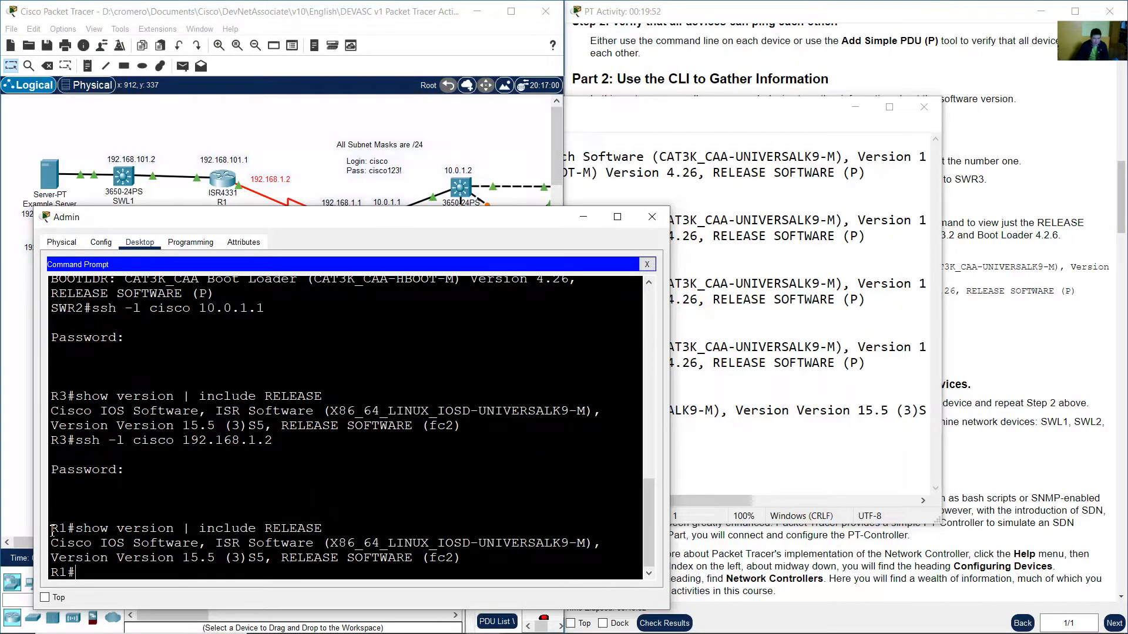
Copy the R1 command and output, then paste it into the software-versions file below R3 with new lines.
left_click_drag(52, 530, 468, 562)
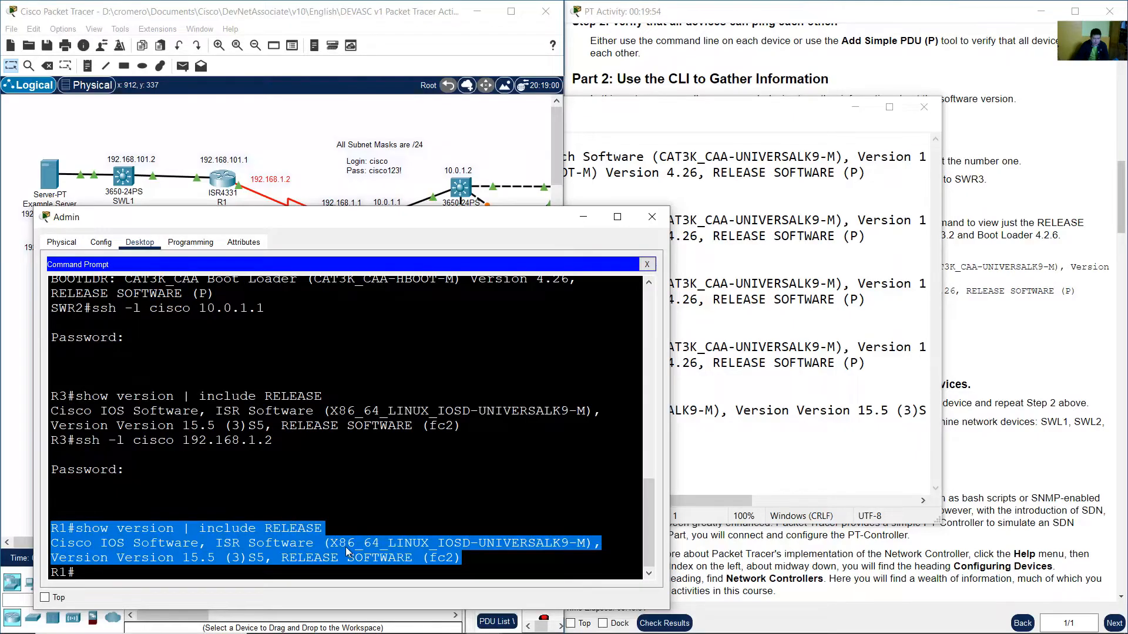
key("alt+Tab")
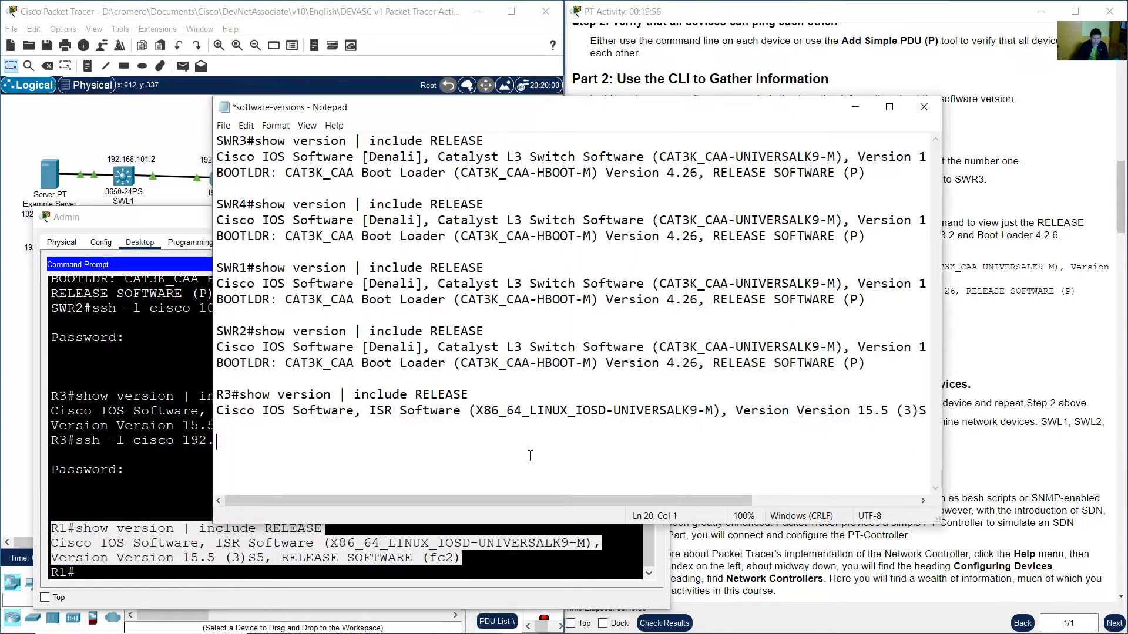
right_click(224, 445)
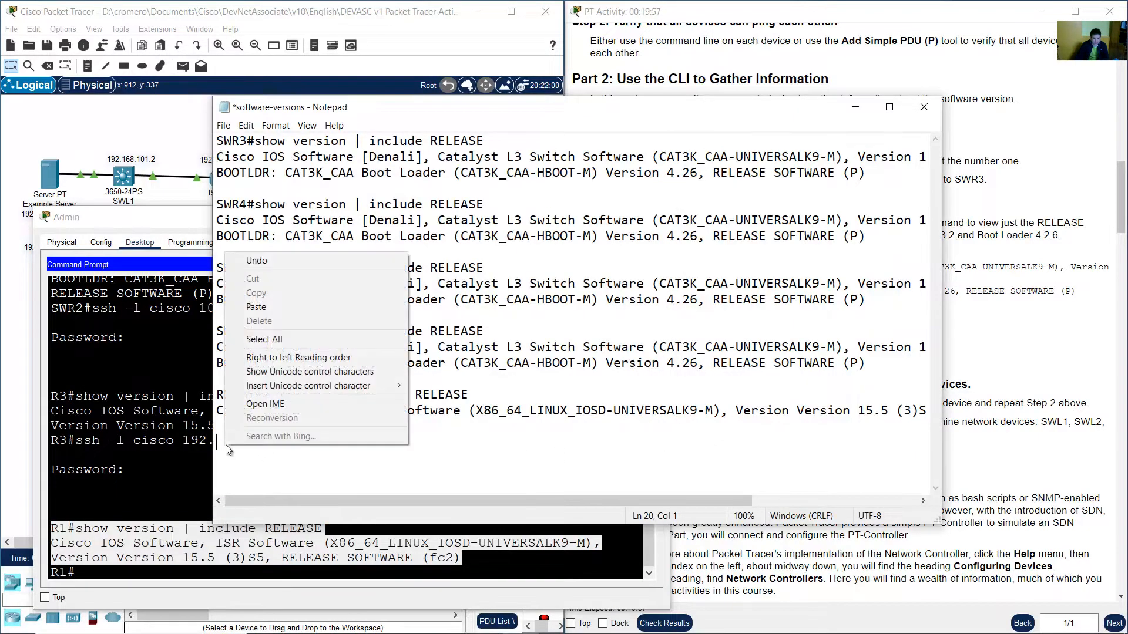
left_click(305, 306)
key("Return")
key("Return")
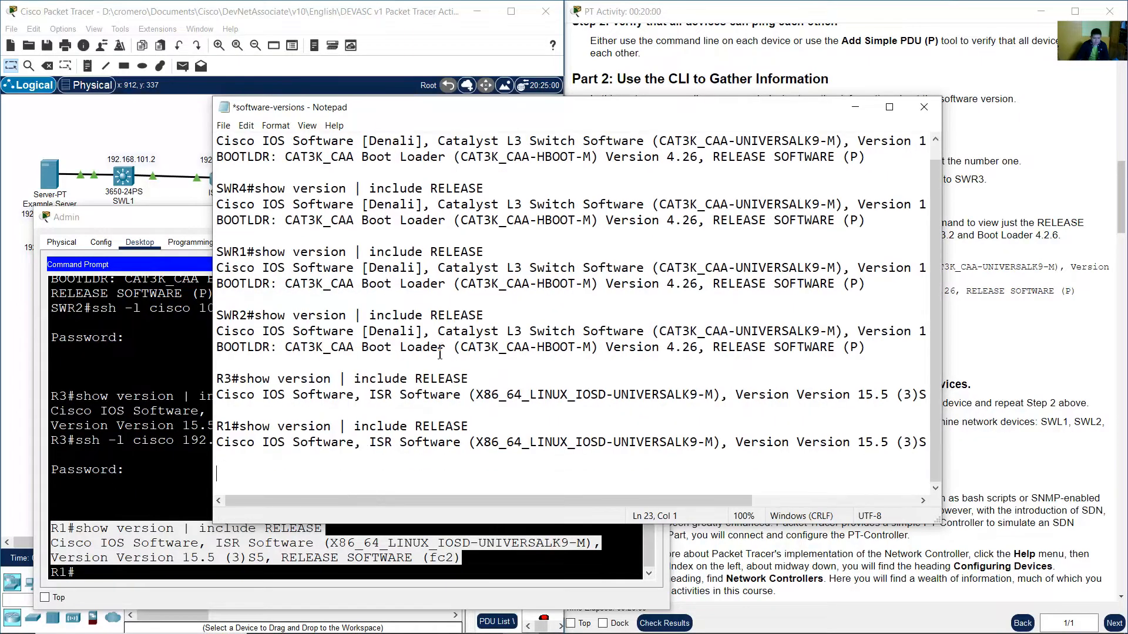
Examine the network topology to find the address for reaching router R2.
left_click(856, 107)
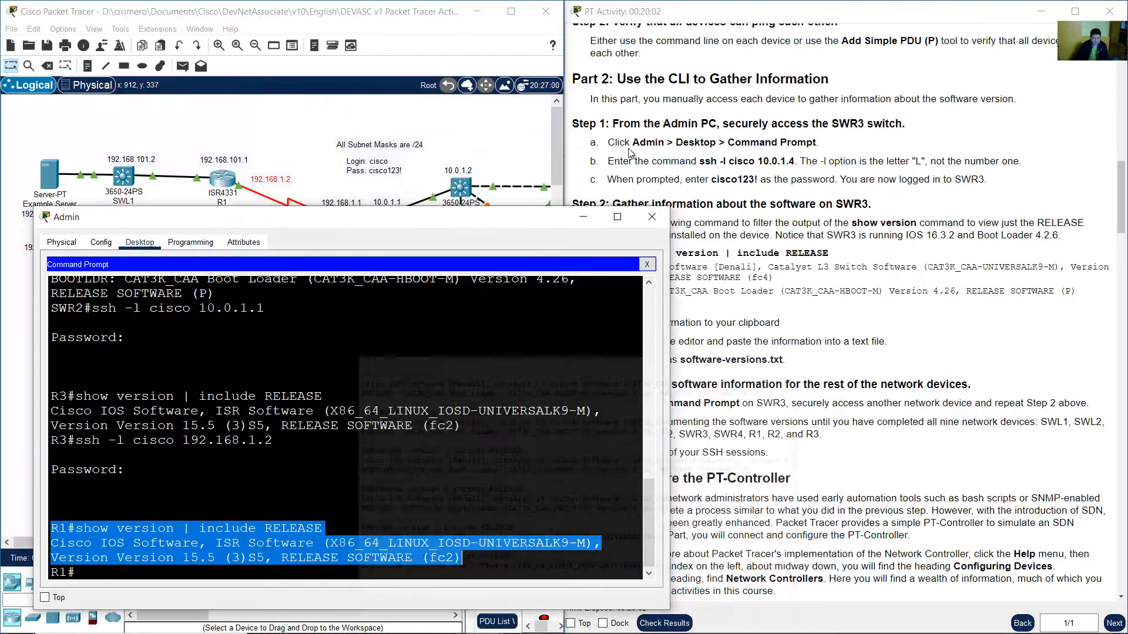
left_click(284, 133)
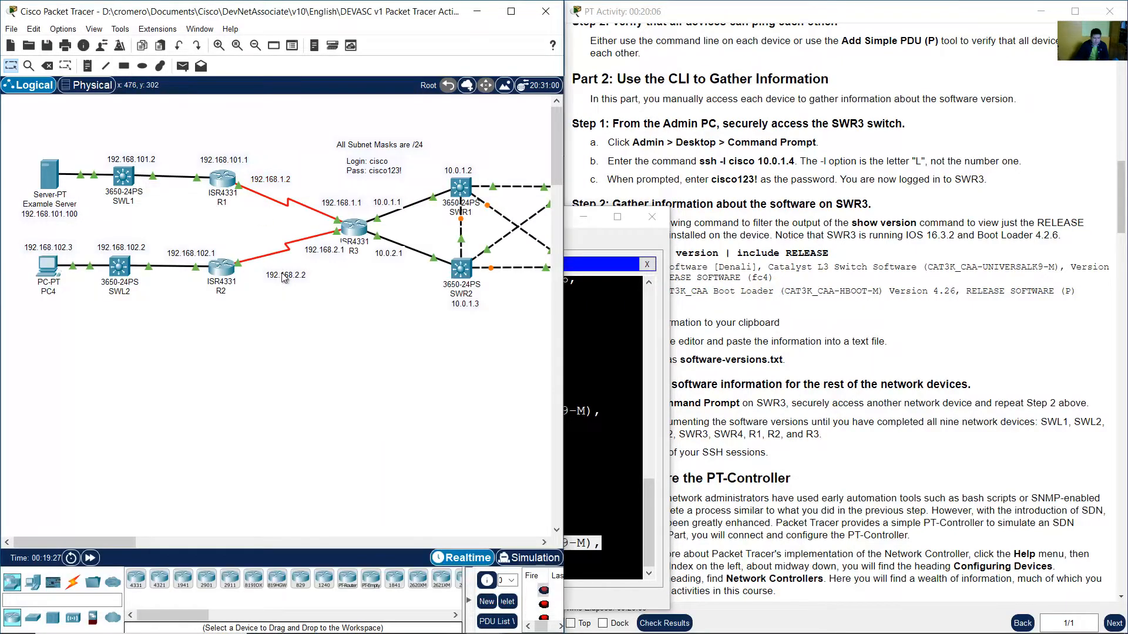
left_click_drag(277, 276, 256, 275)
left_click_drag(238, 231, 288, 273)
double_click(265, 274)
left_click(590, 363)
left_click(591, 363)
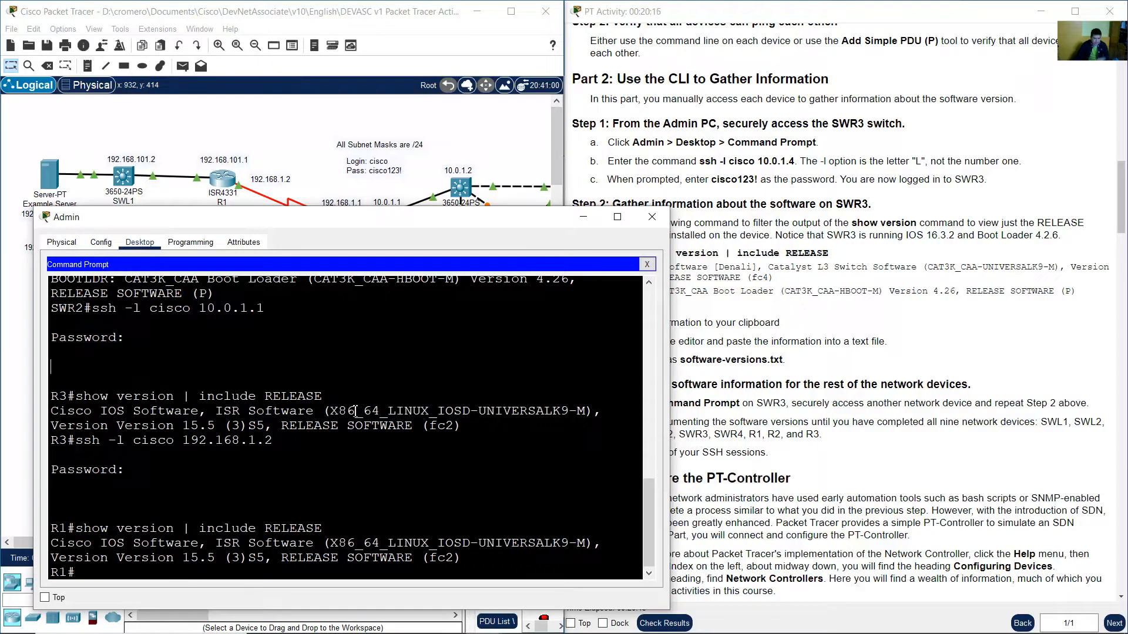
SSH from R1 to R2 at 192.168.2.2 as user cisco and log in with the password.
type("ssh -l cisco 19")
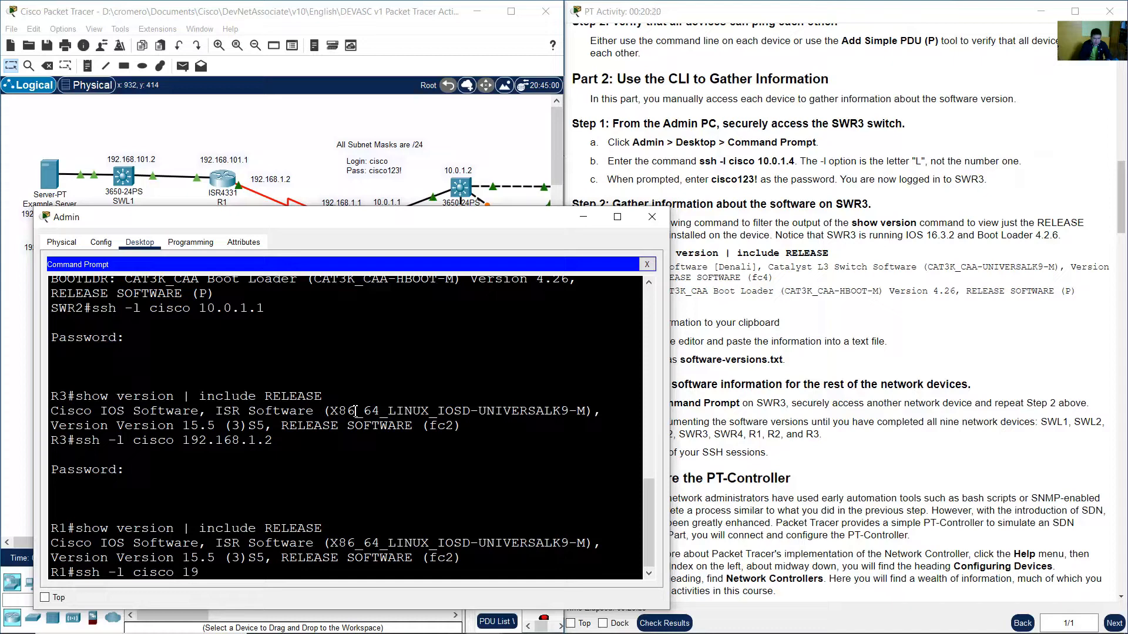
type("2,168.2.")
key("BackSpace")
type(".2")
key("Right")
key("Return")
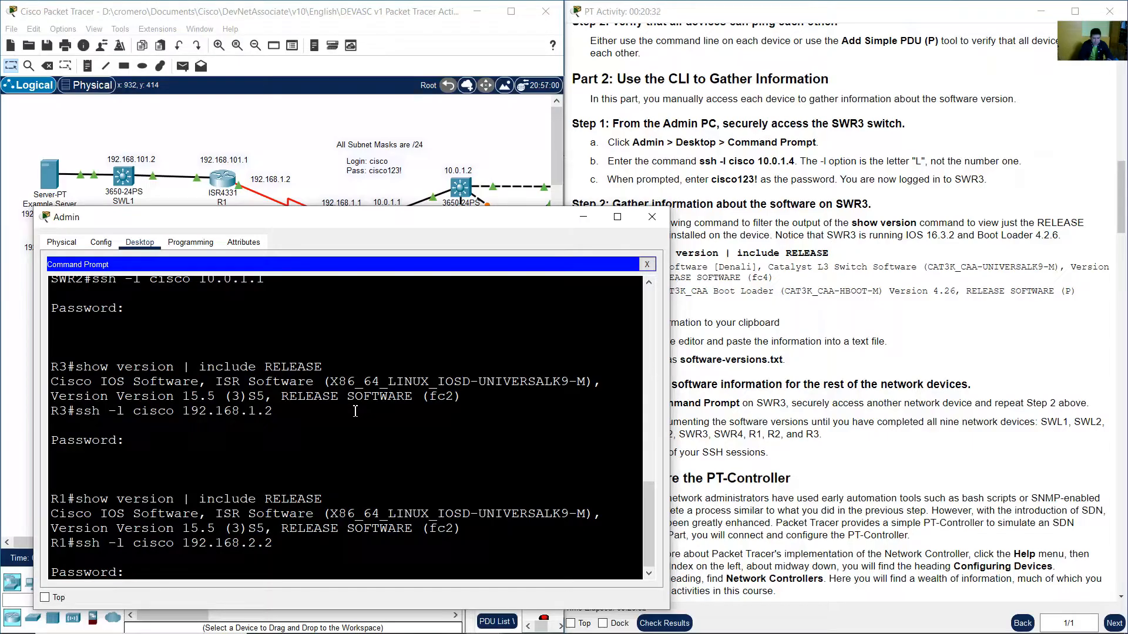
key("Return")
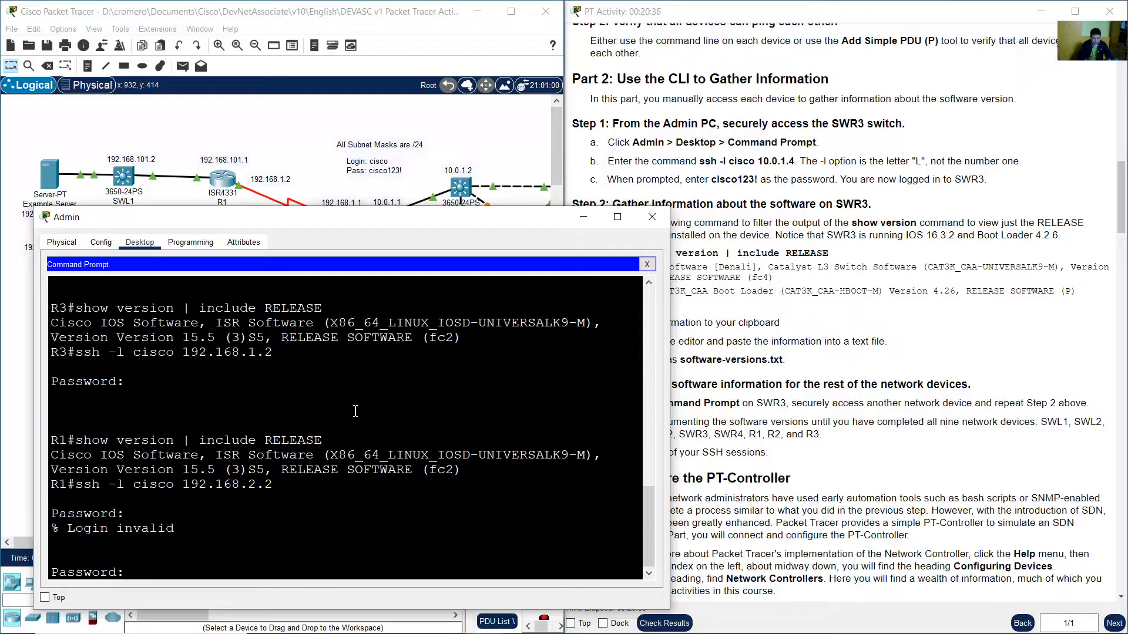
key("Return")
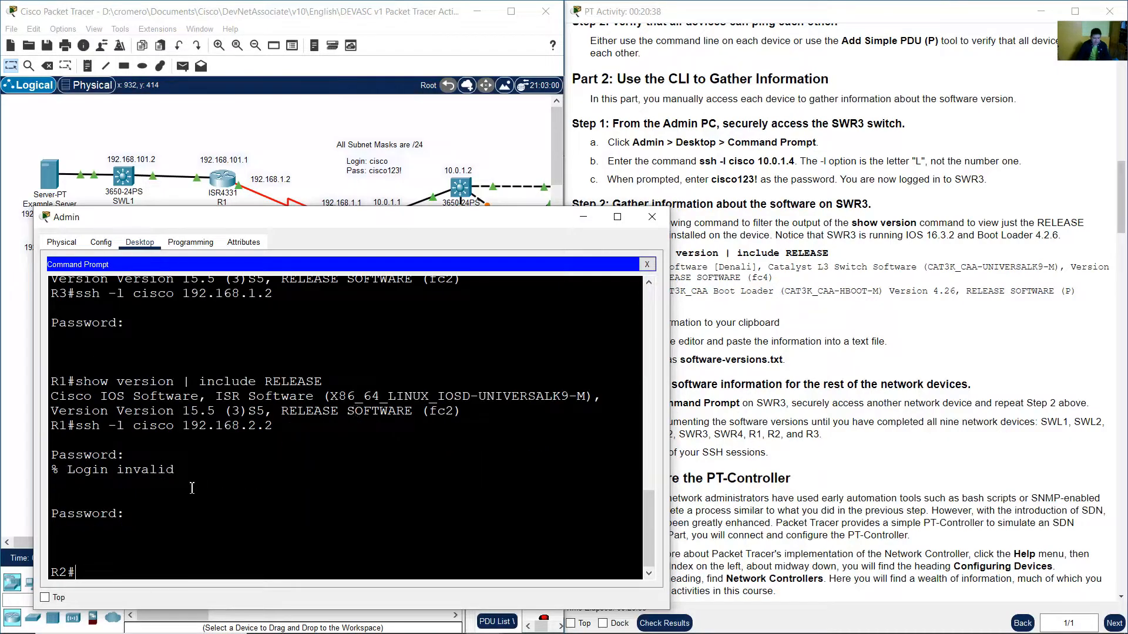
Copy the show version | include RELEASE command and run it on R2.
left_click_drag(79, 574, 50, 572)
left_click_drag(77, 381, 320, 381)
right_click(317, 381)
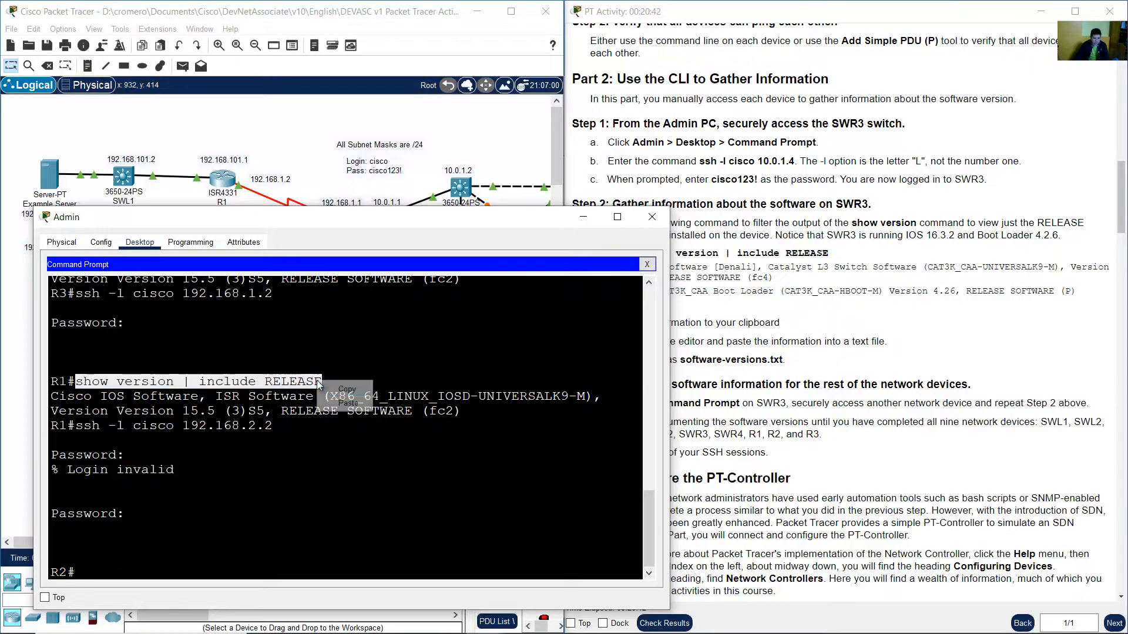
left_click(346, 389)
right_click(189, 563)
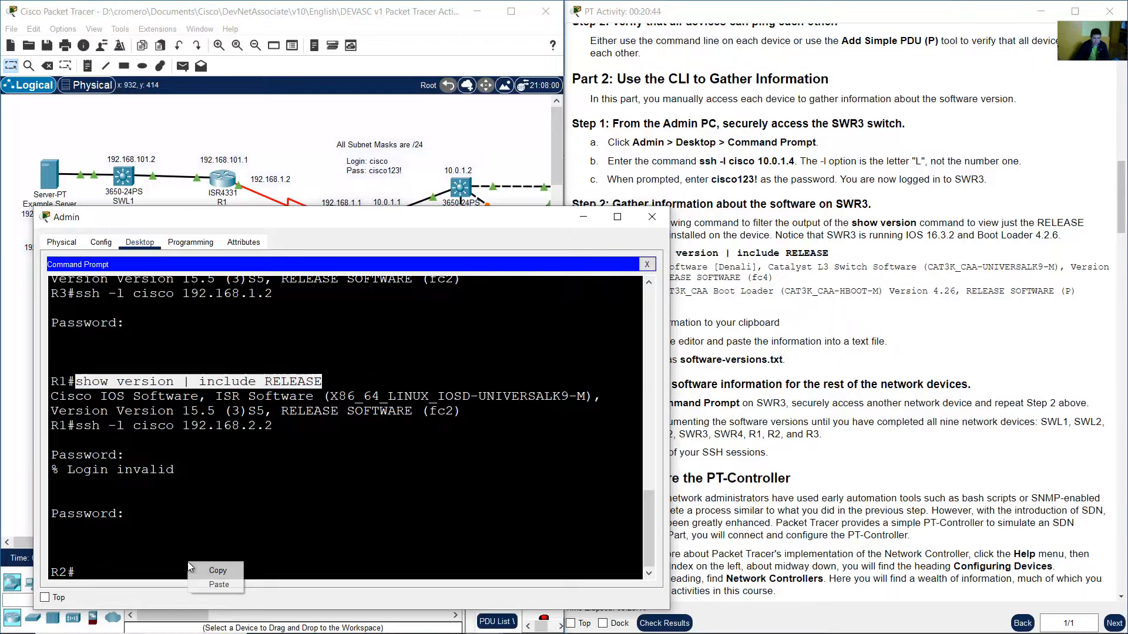
left_click(211, 585)
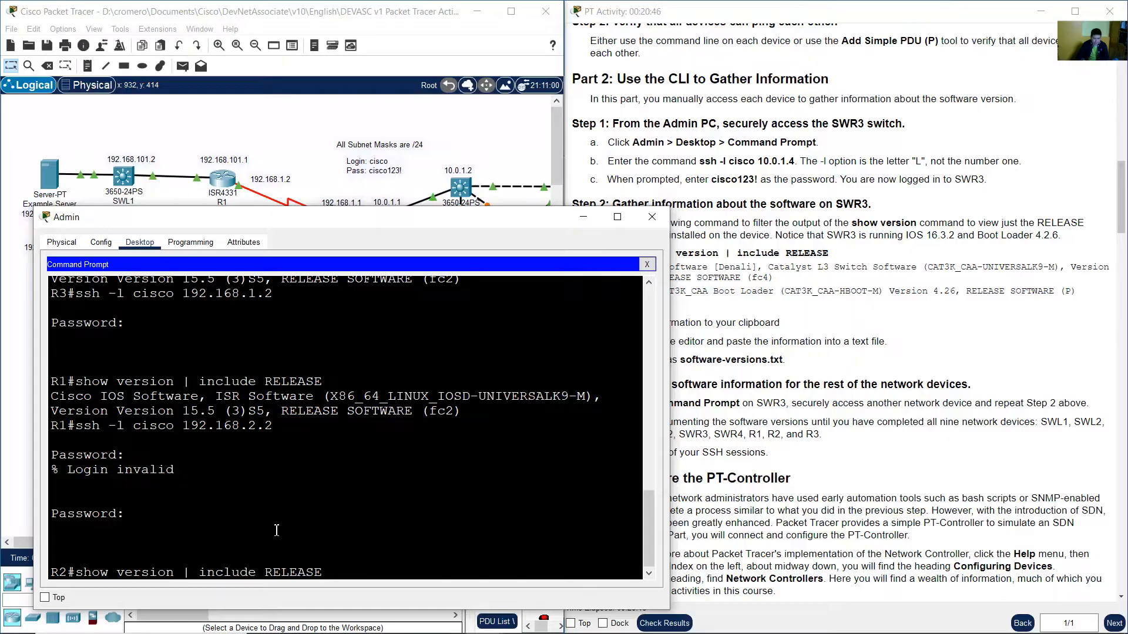
key("Return")
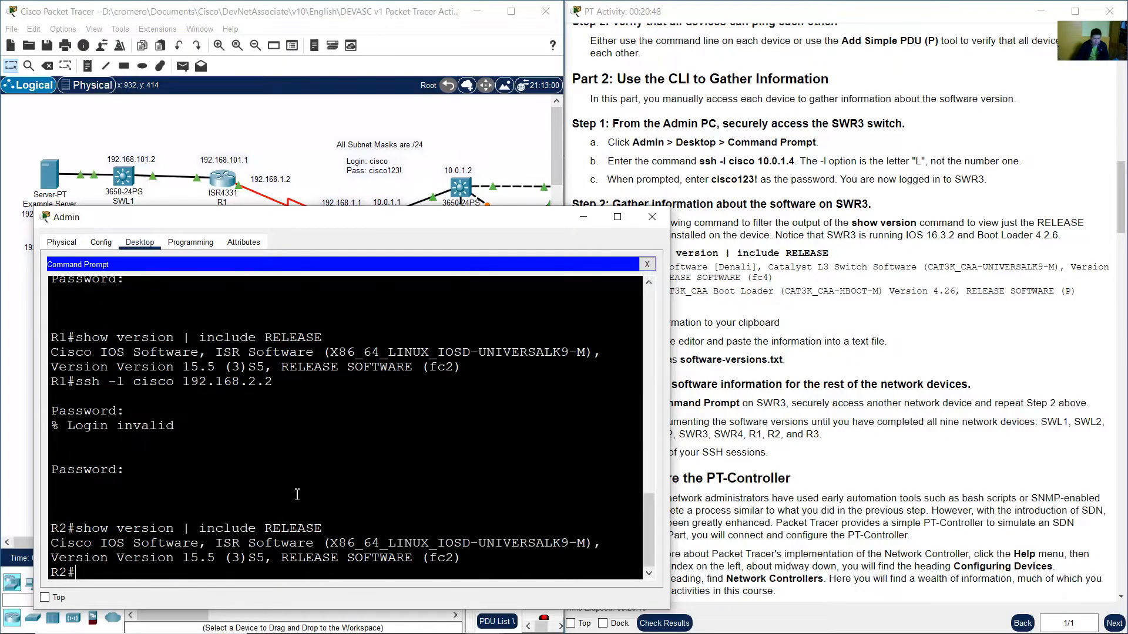
Copy the R2 command and output, then paste it into the software-versions file below R1 with new lines.
left_click_drag(53, 530, 461, 558)
right_click(385, 553)
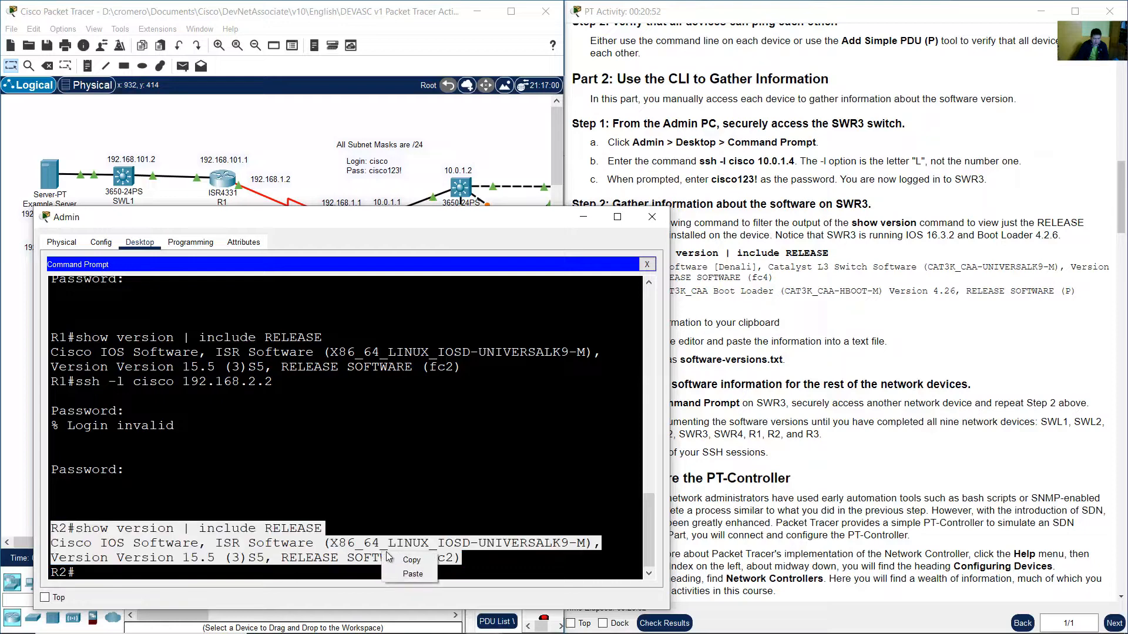
left_click(398, 560)
left_click(524, 623)
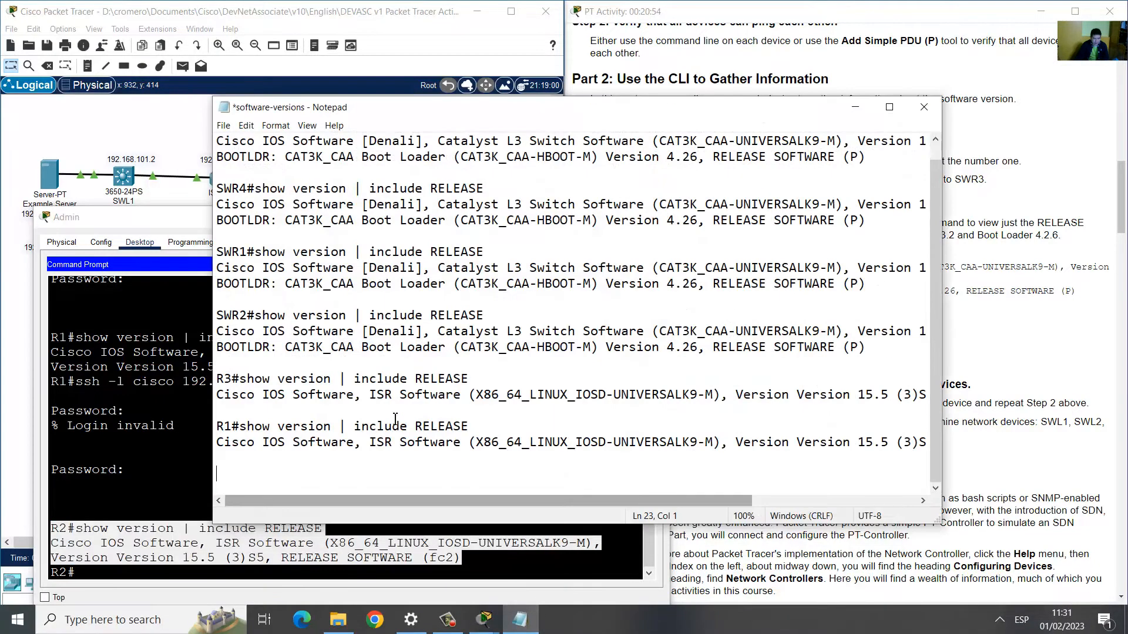
right_click(226, 477)
left_click(309, 334)
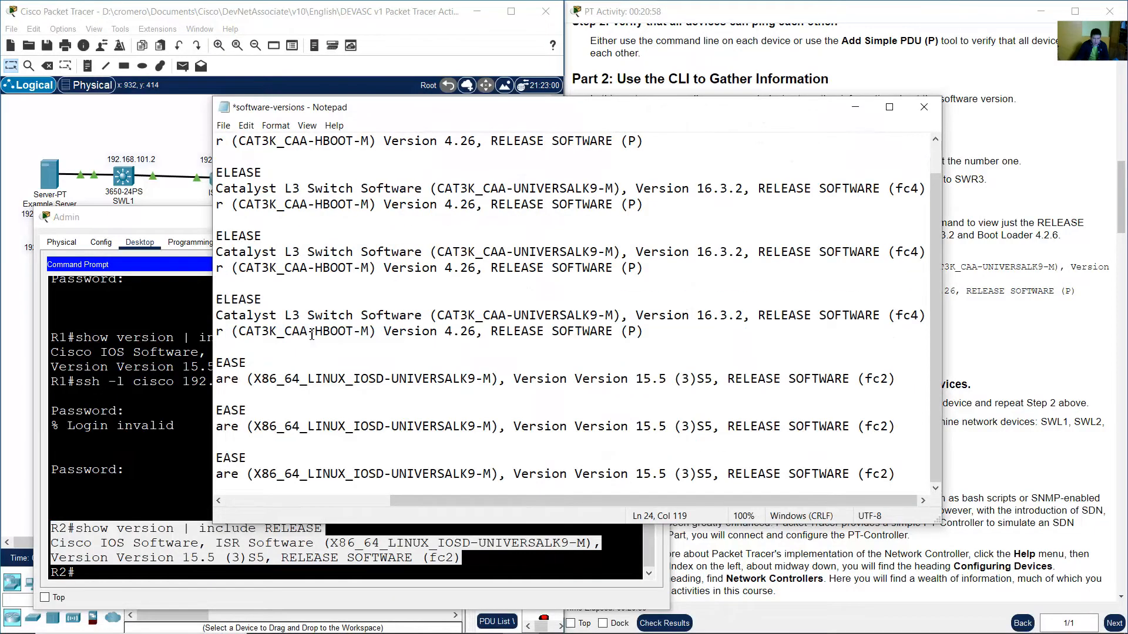
key("Return")
key("Return")
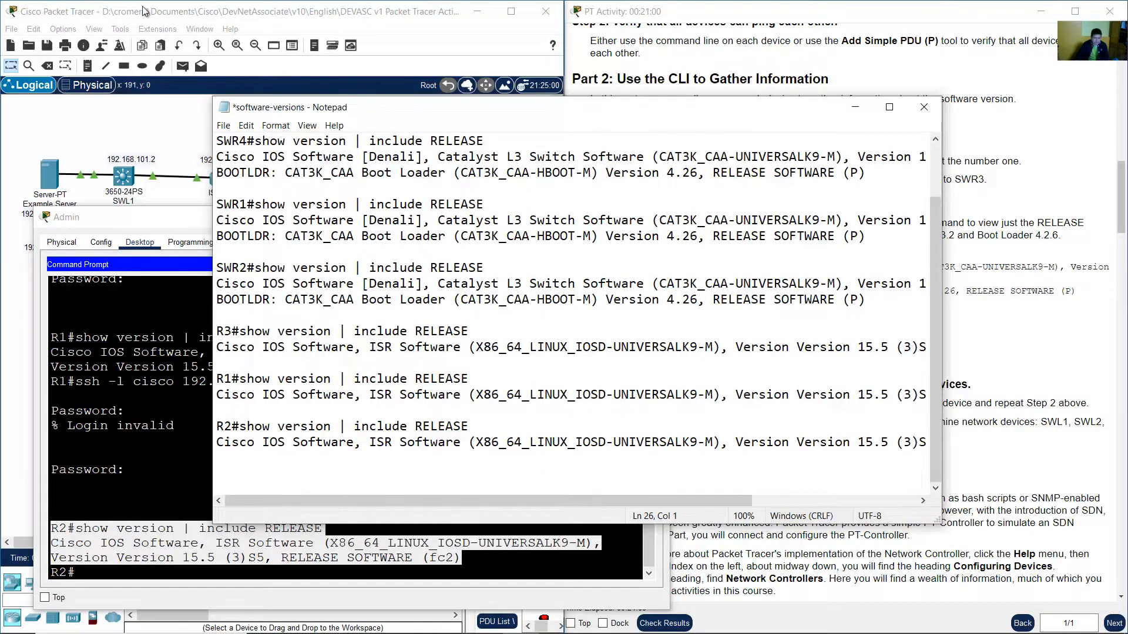
Examine the network topology to find the address for reaching switch SWL1.
left_click(144, 10)
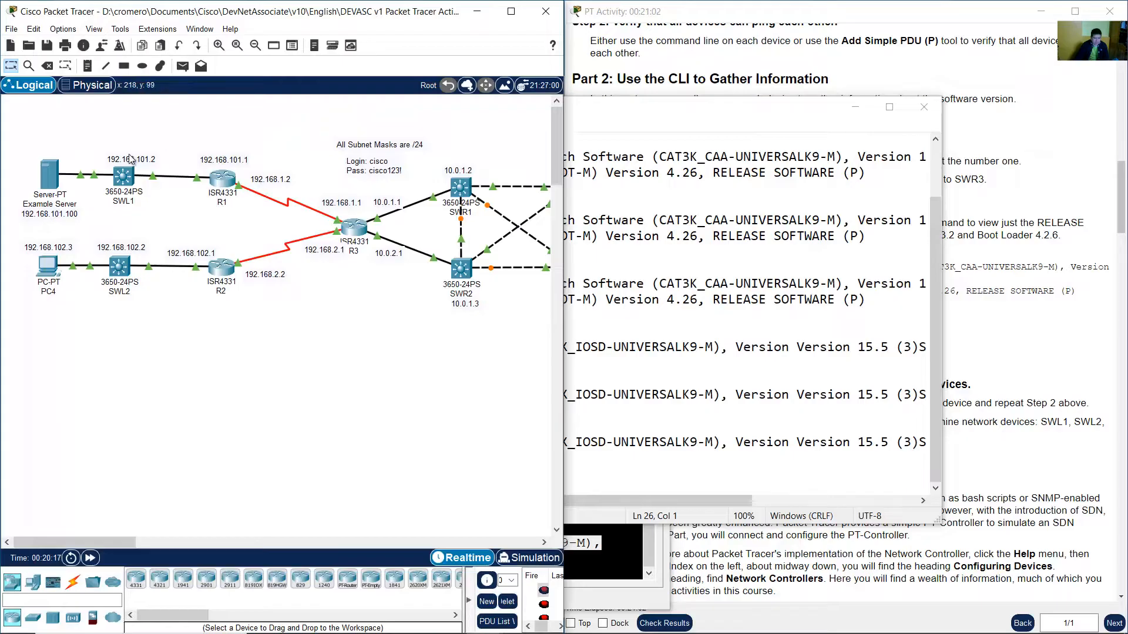
left_click_drag(154, 216, 106, 145)
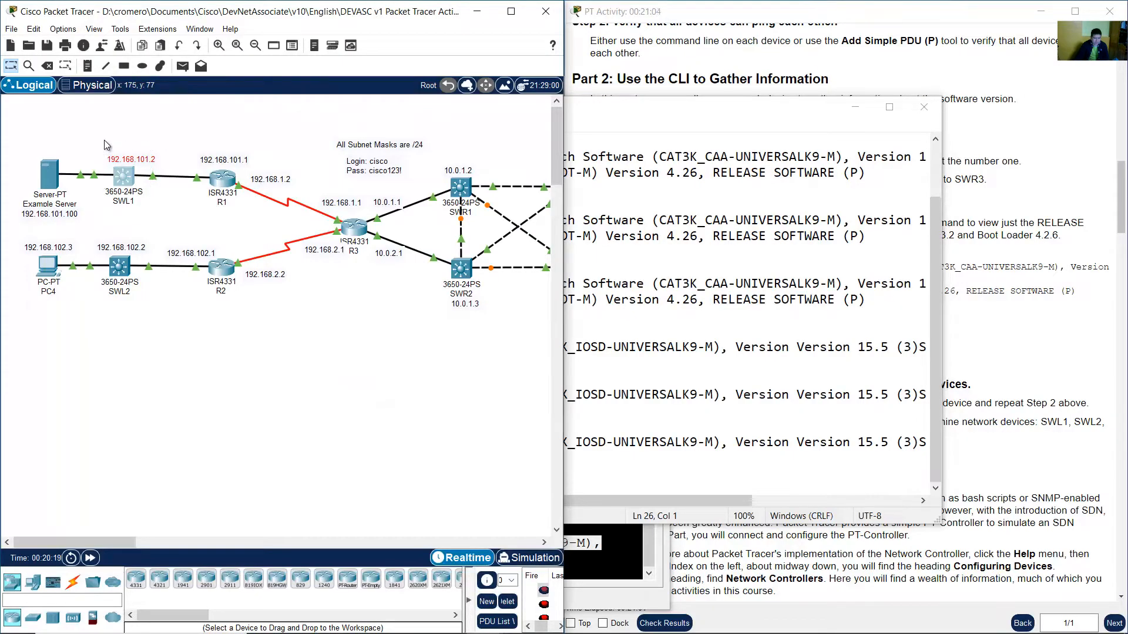
left_click(119, 158)
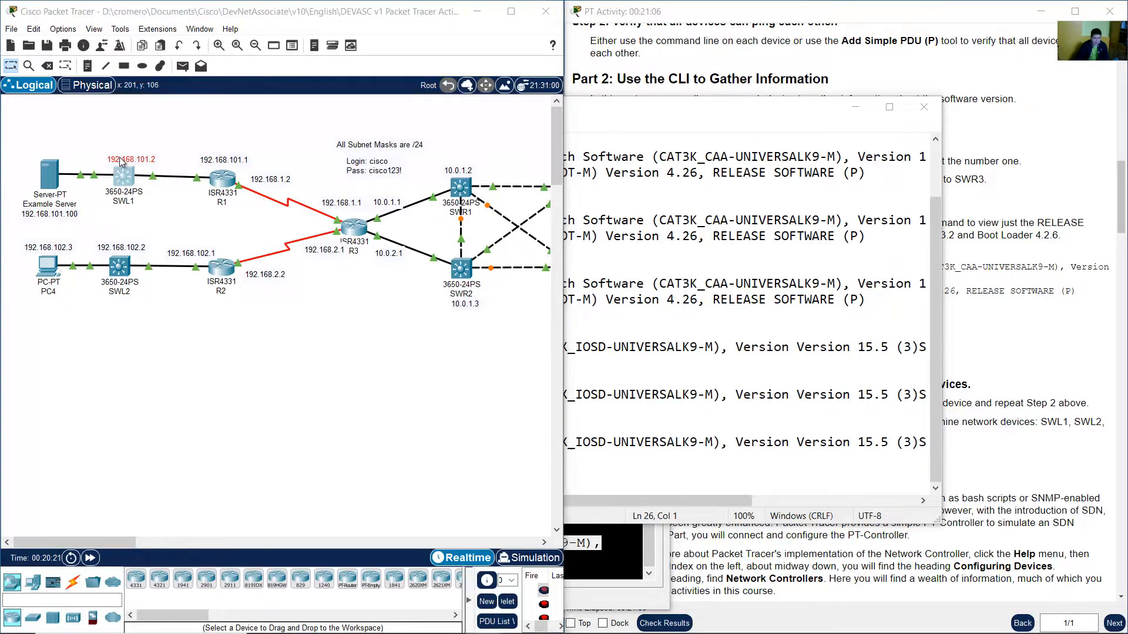
left_click(113, 161)
left_click_drag(109, 157, 162, 156)
left_click(162, 156)
left_click(171, 130)
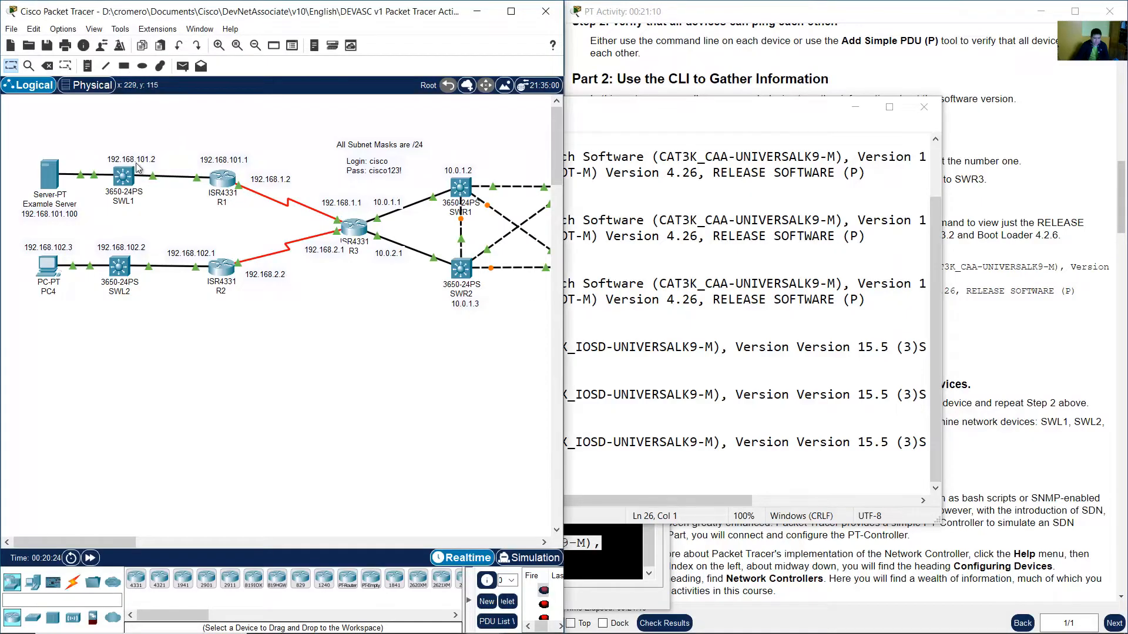
left_click(112, 161)
left_click_drag(106, 159, 160, 159)
left_click(191, 142)
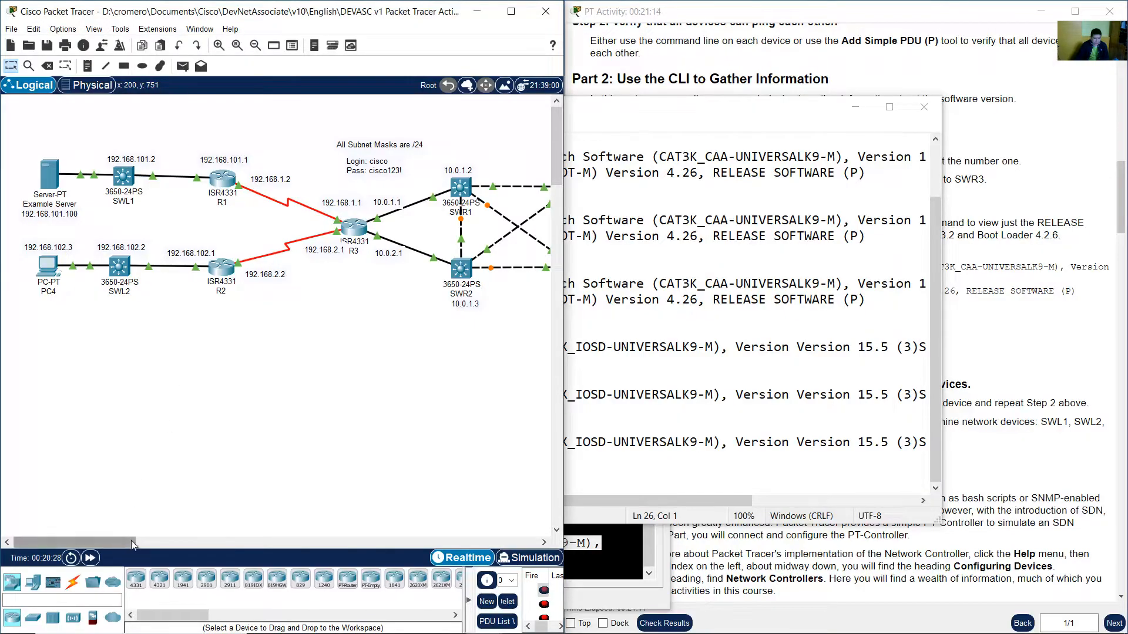
left_click_drag(131, 540, 171, 541)
left_click(474, 136)
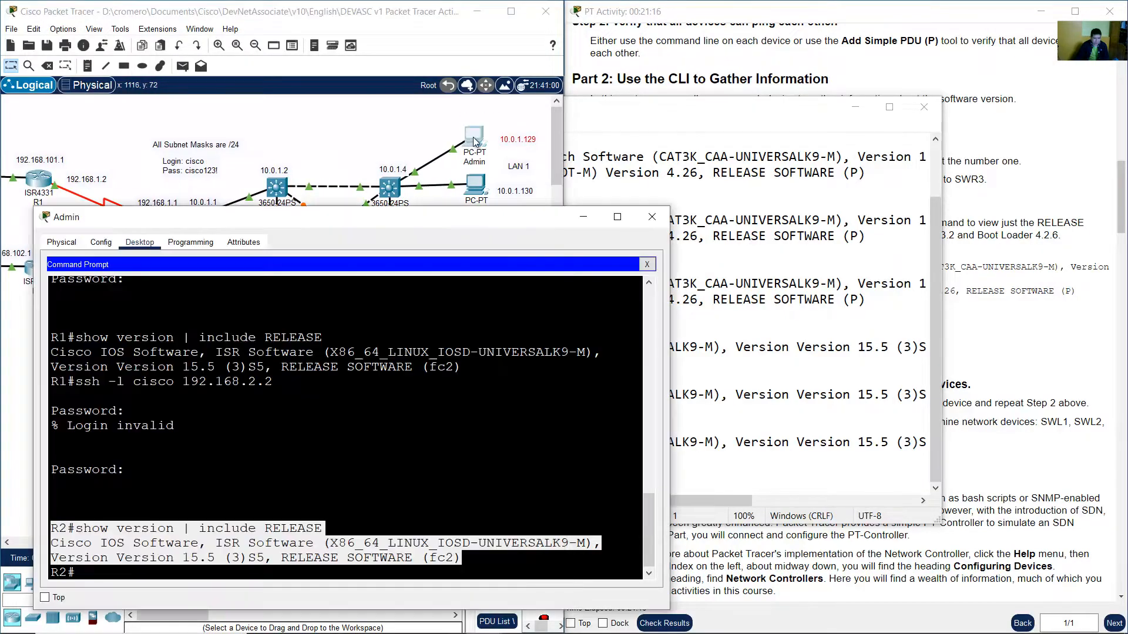
left_click(256, 121)
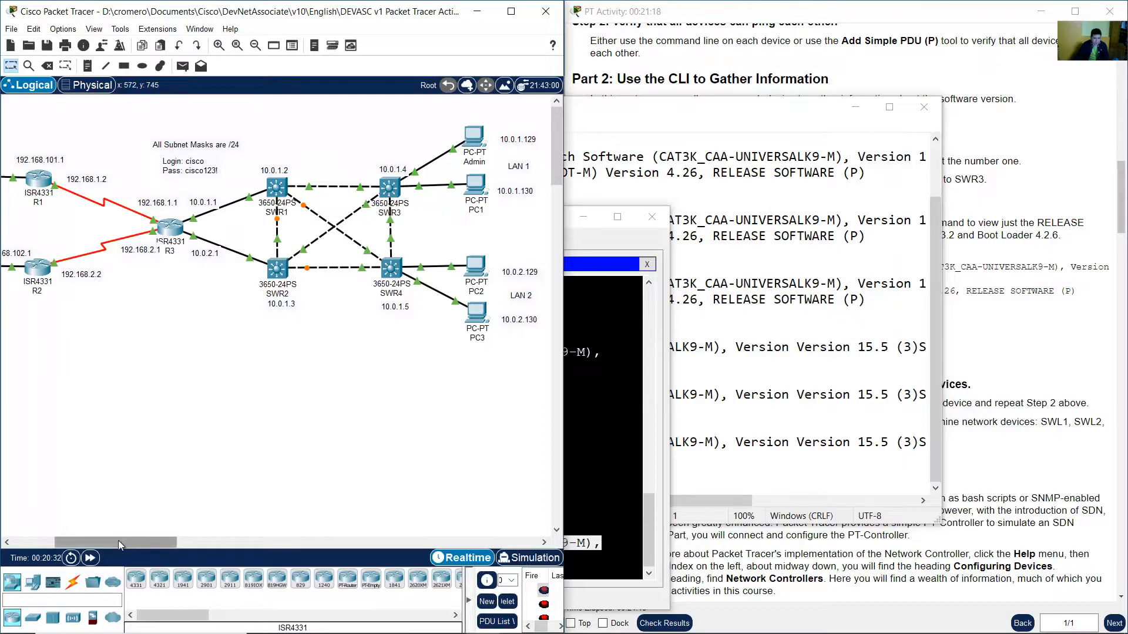
left_click_drag(118, 540, 76, 541)
SSH from R2 to SWL1 at 192.168.101.2 as user cisco and log in with the password.
left_click(647, 371)
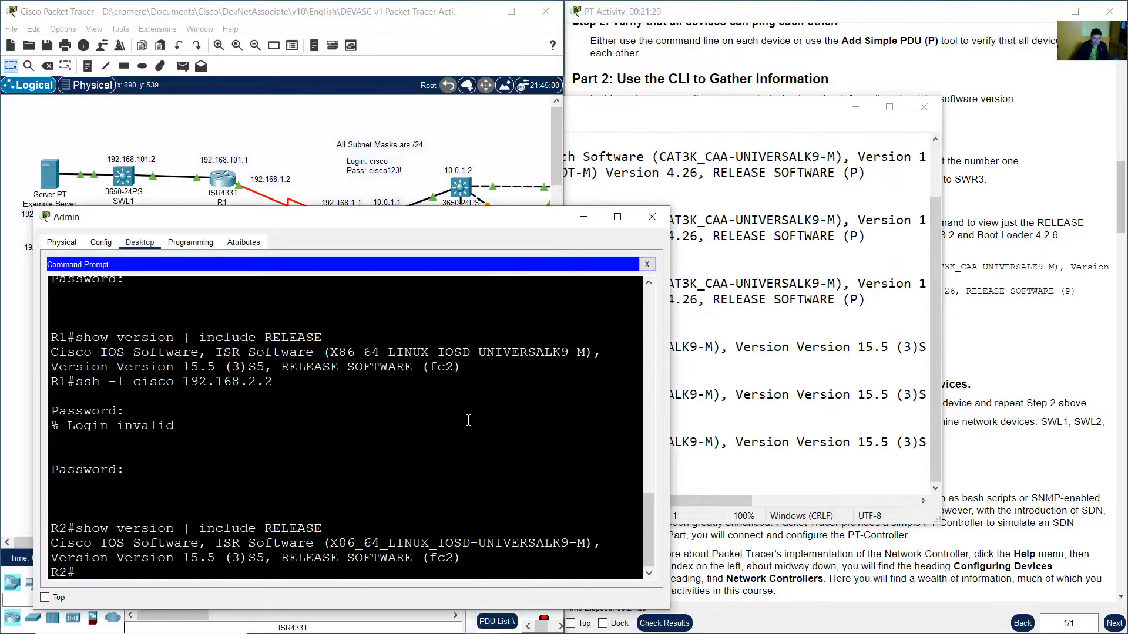
type("ssh -l cisco 192.168.")
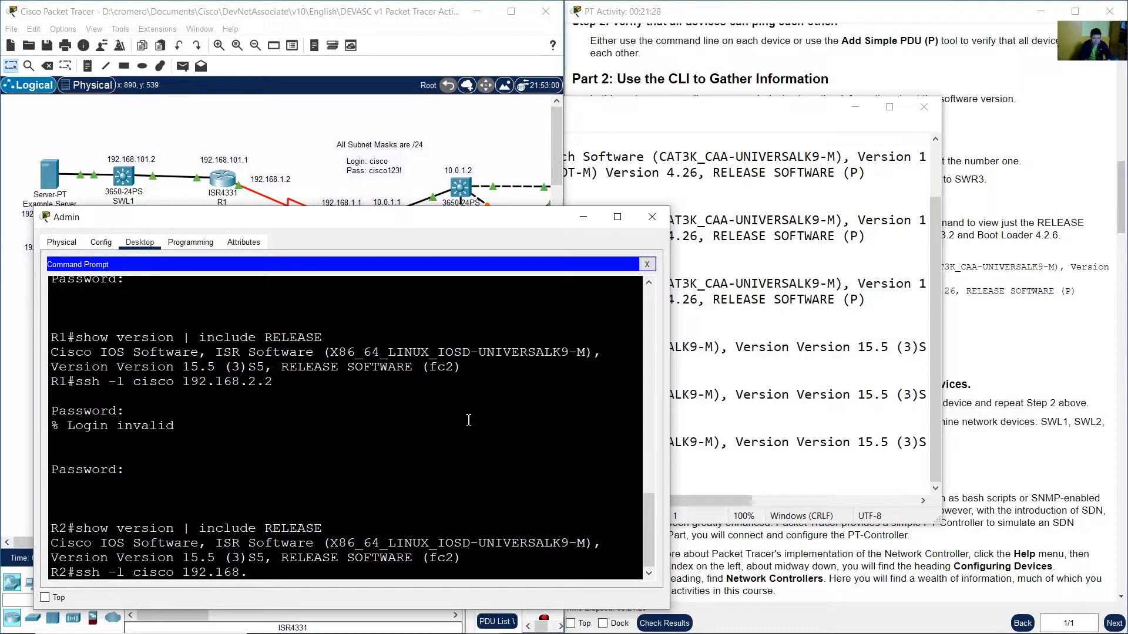
type("101.2")
key("Return")
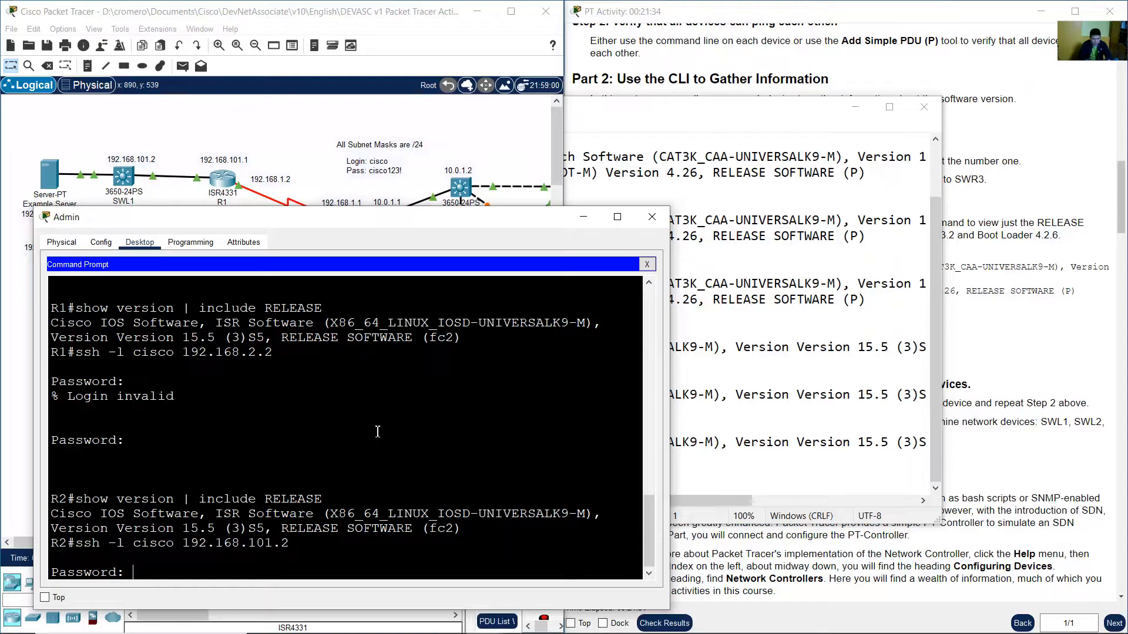
key("Return")
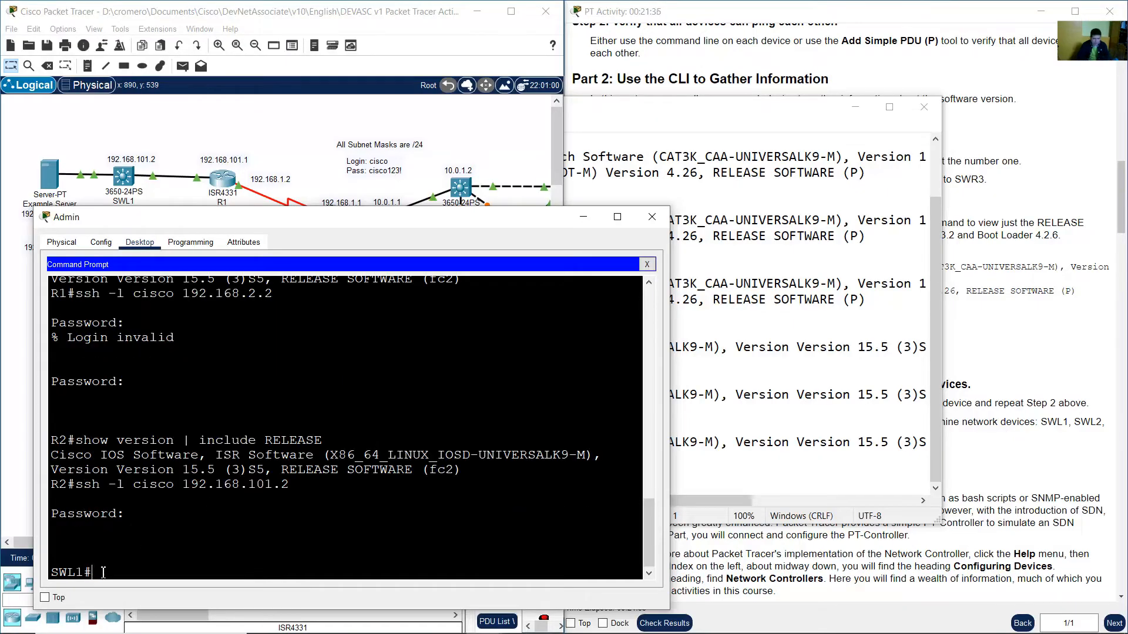
Copy the show version | include RELEASE command and run it on SWL1.
left_click_drag(94, 572, 51, 572)
left_click(128, 562)
left_click_drag(77, 440, 324, 442)
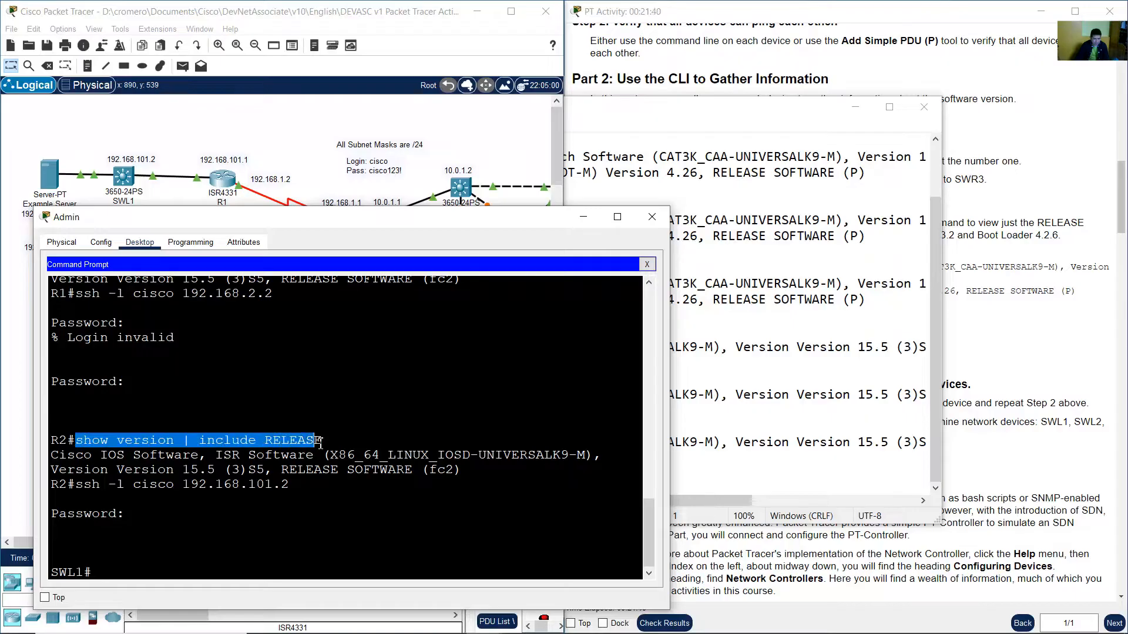
right_click(302, 445)
left_click(323, 454)
right_click(175, 569)
left_click(191, 588)
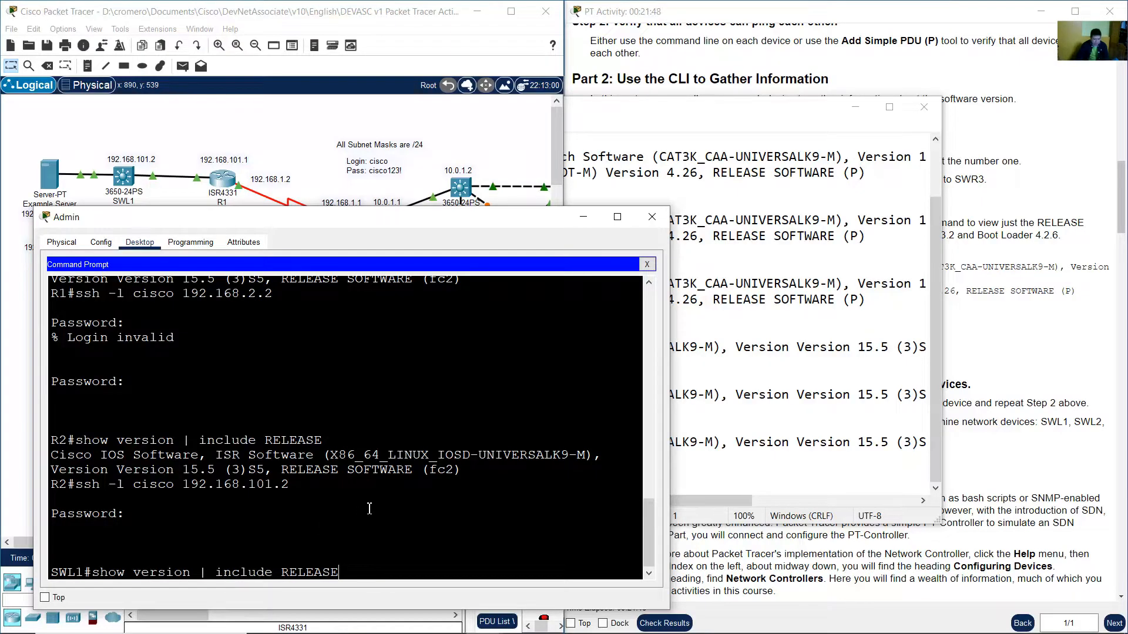
key("Return")
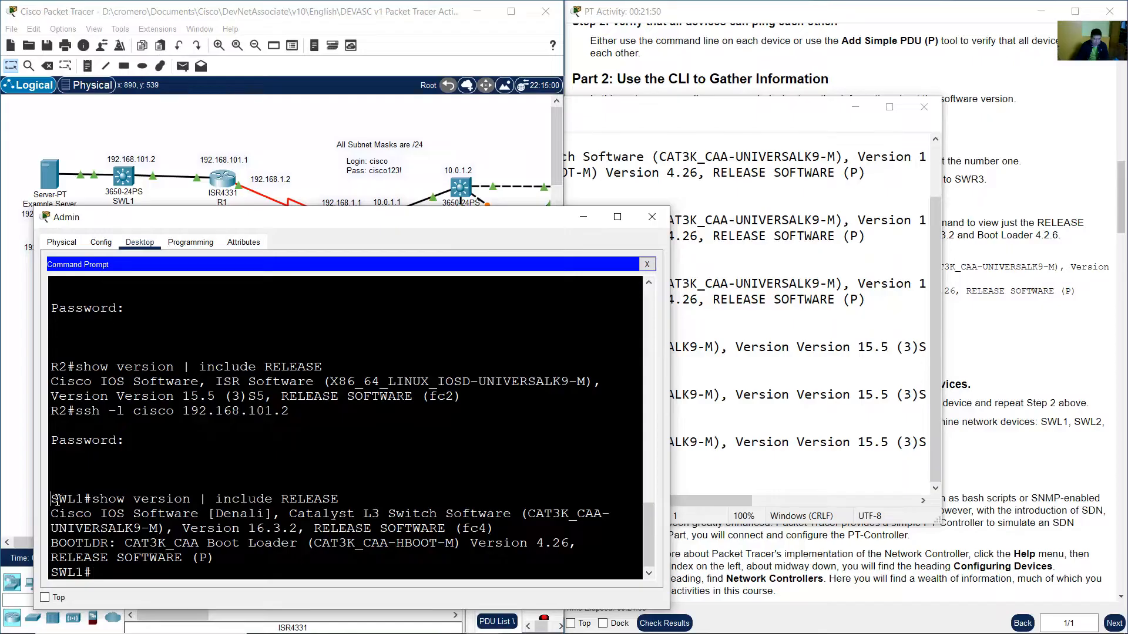
Copy the SWL1 command and output, then paste it into the software-versions file below R2 with new lines.
left_click_drag(54, 498, 217, 562)
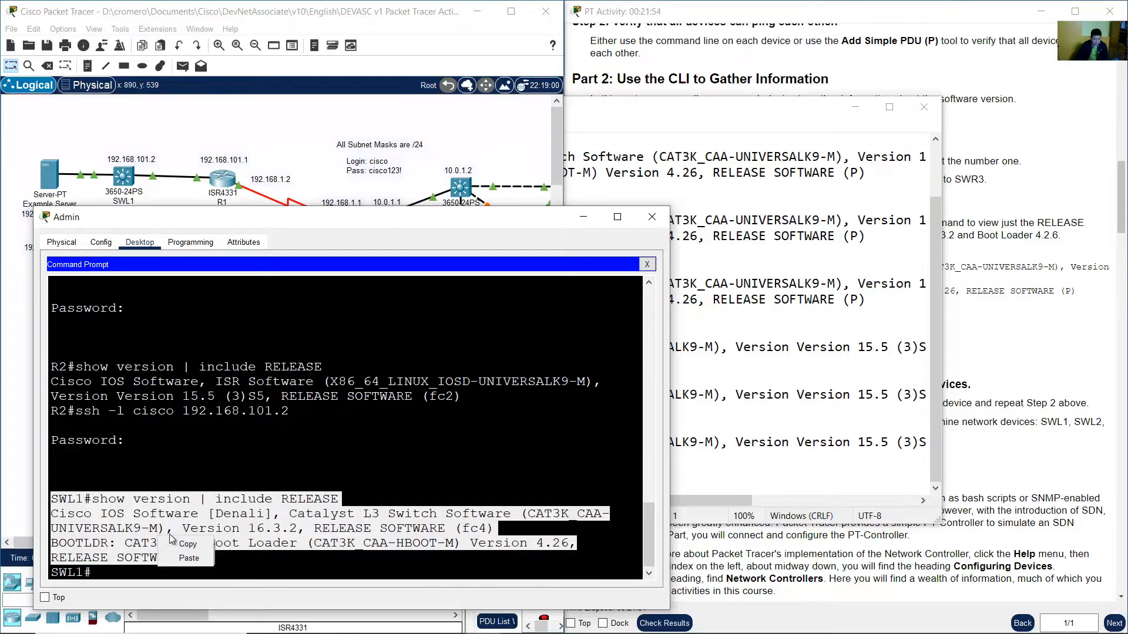
key("alt+Tab")
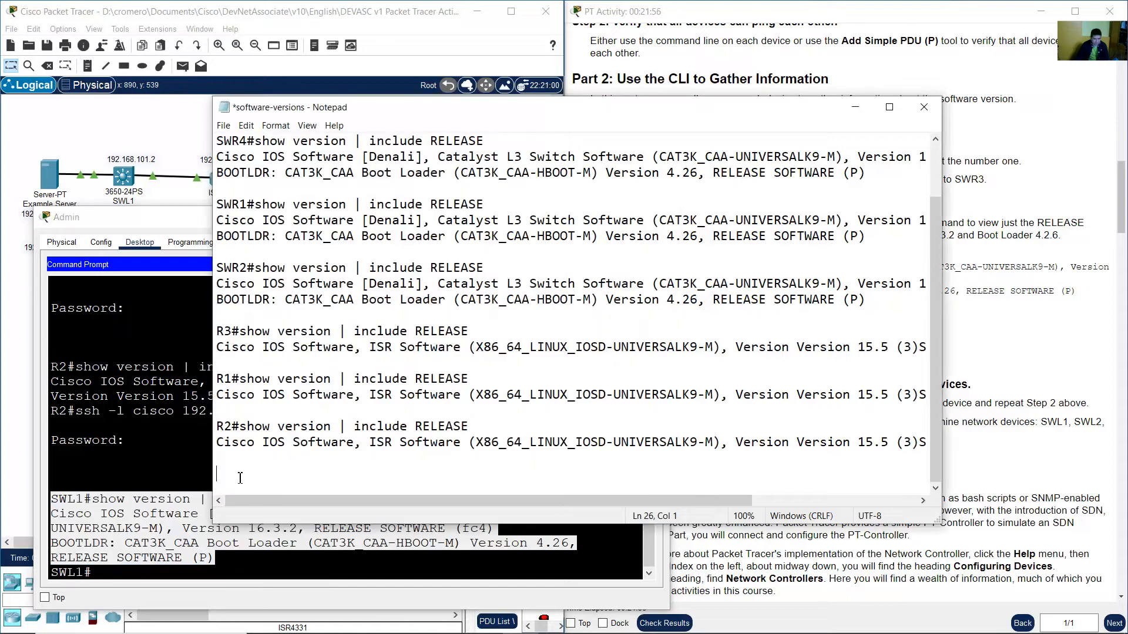
right_click(232, 477)
left_click(295, 343)
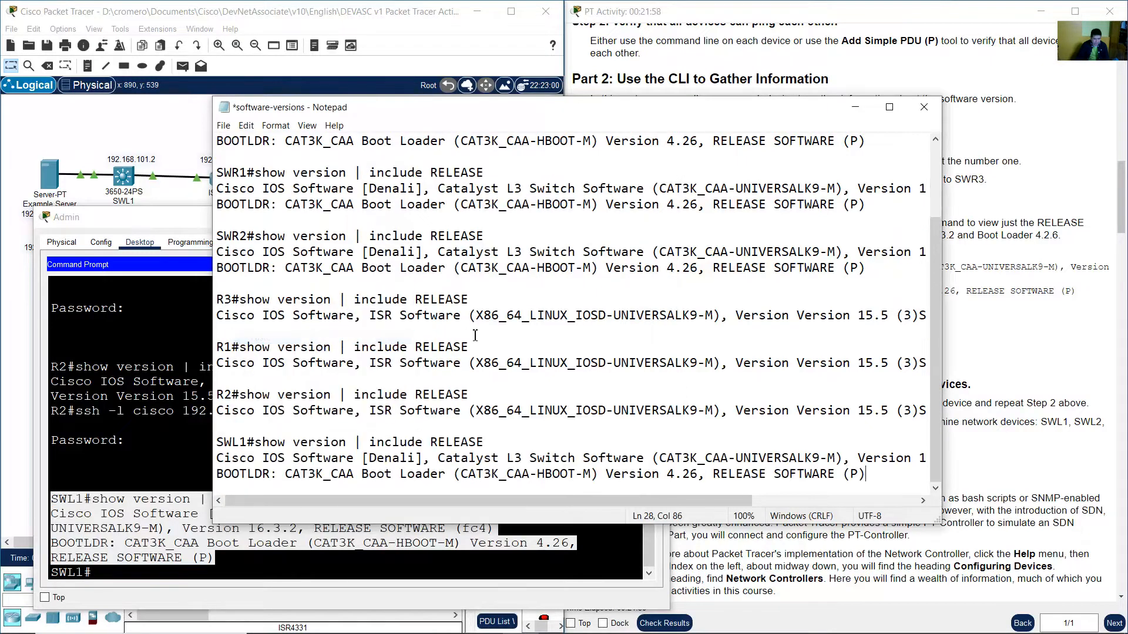
key("Return")
key("Return")
Look up switch SWL2's address in the topology, then SSH from SWL1 to 192.168.102.2 as user cisco and log in with the password.
left_click(255, 19)
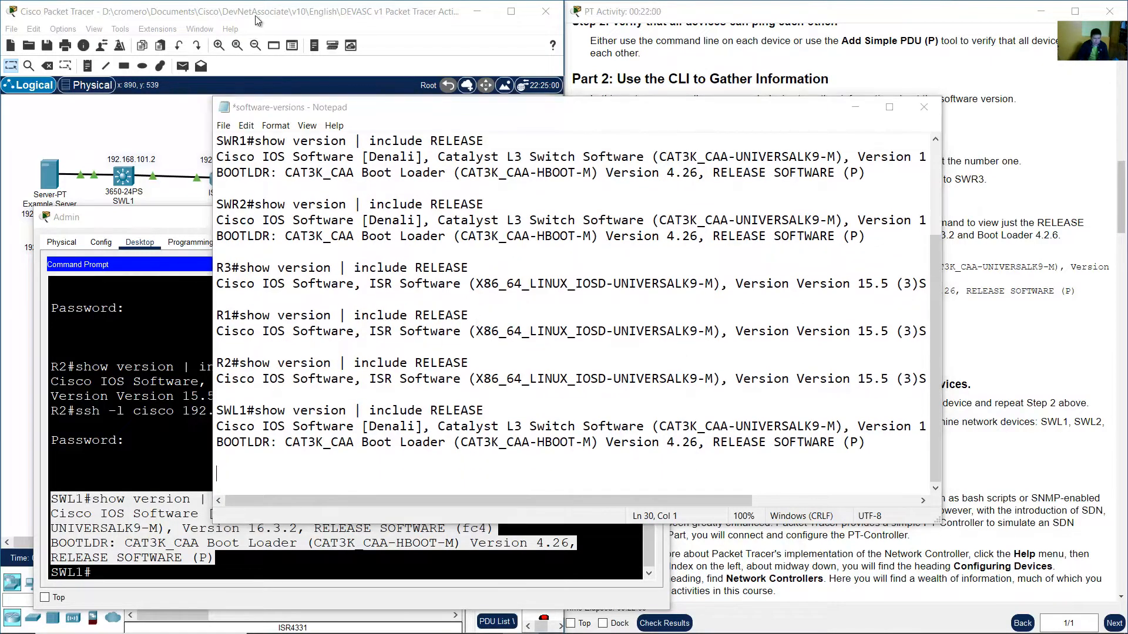
left_click_drag(146, 341, 94, 235)
left_click(136, 252)
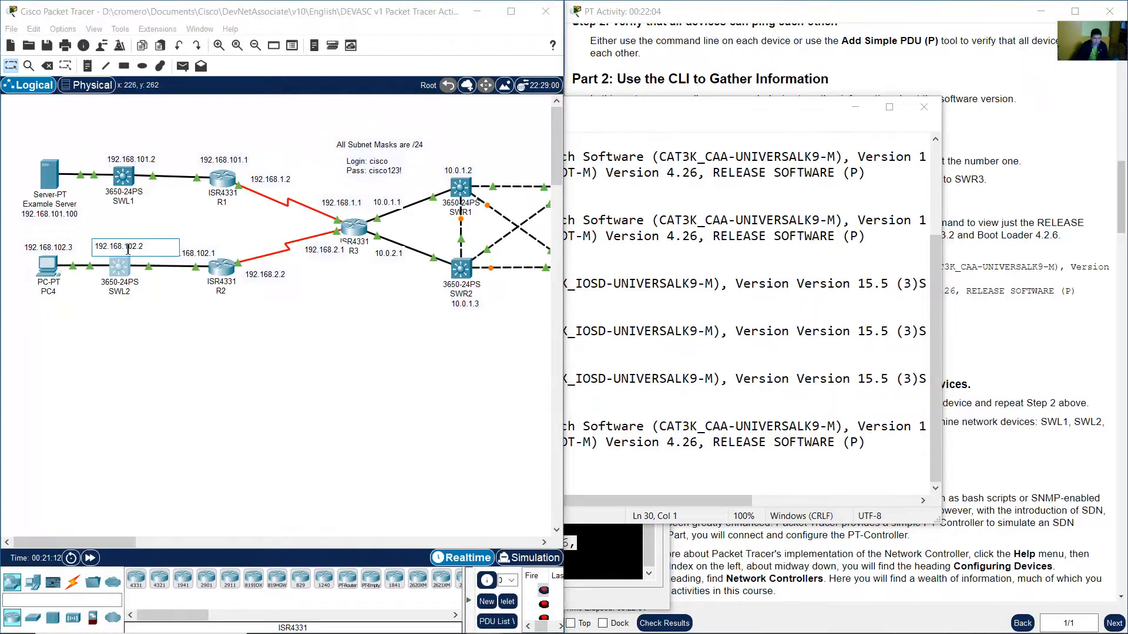
double_click(143, 246)
left_click(185, 228)
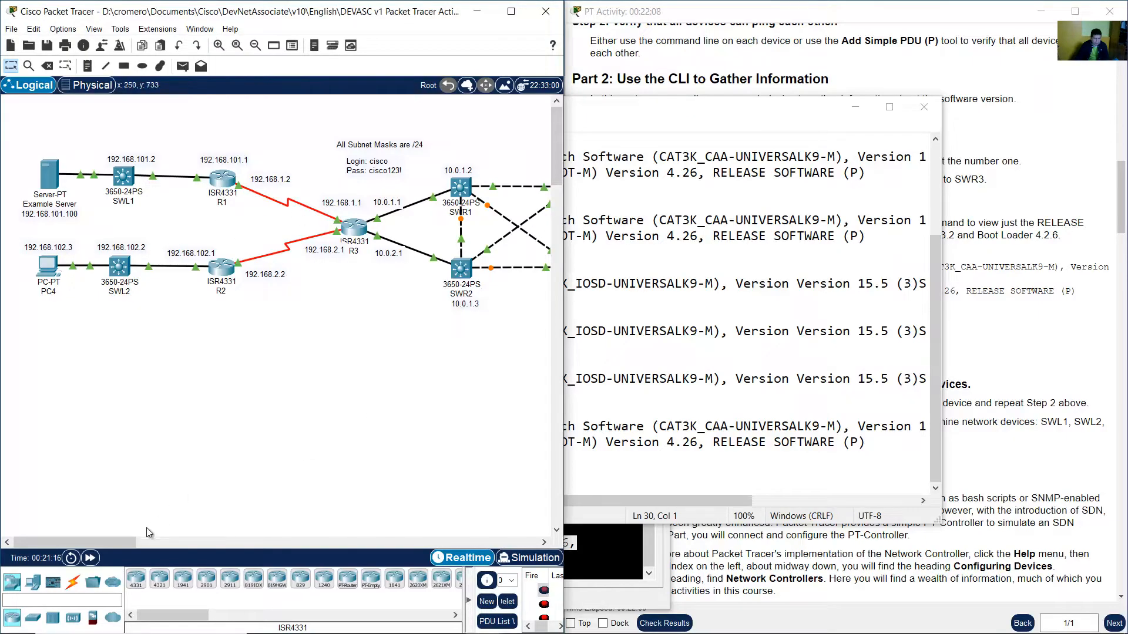
left_click(612, 558)
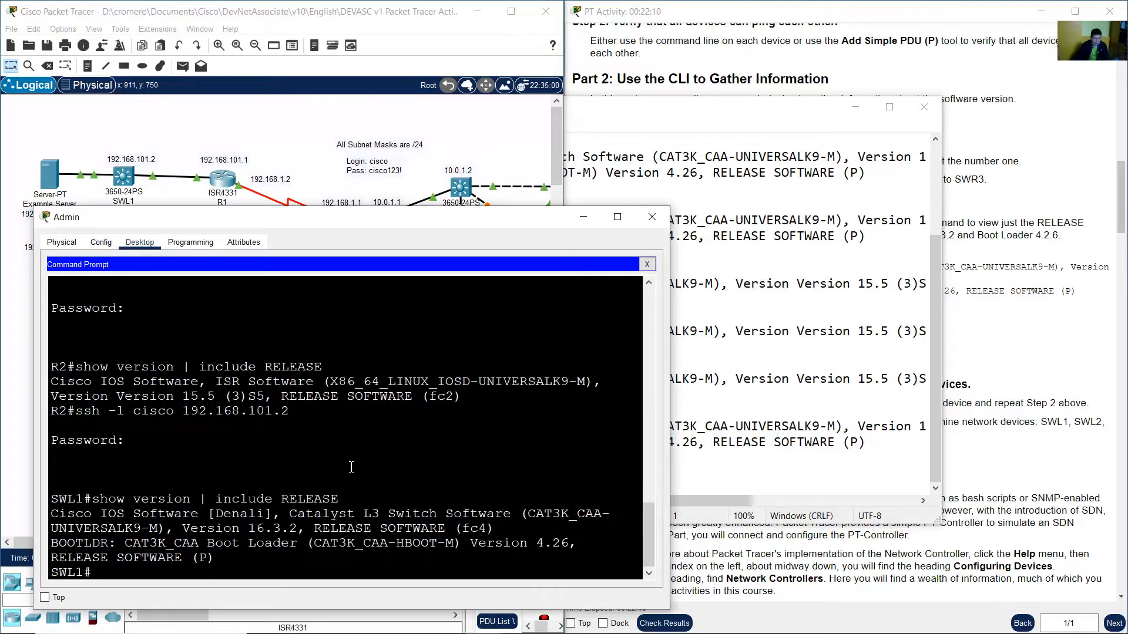
type("ssh .k")
key("BackSpace")
key("BackSpace")
type("-l cisco 192.168.102")
left_click(211, 125)
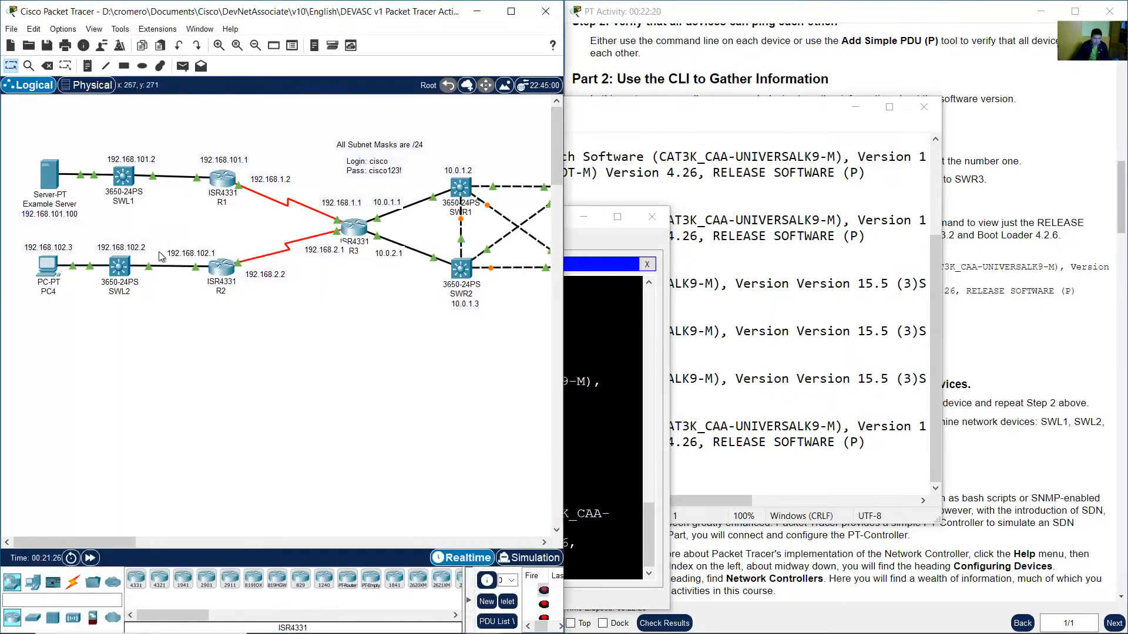
left_click_drag(155, 224, 96, 261)
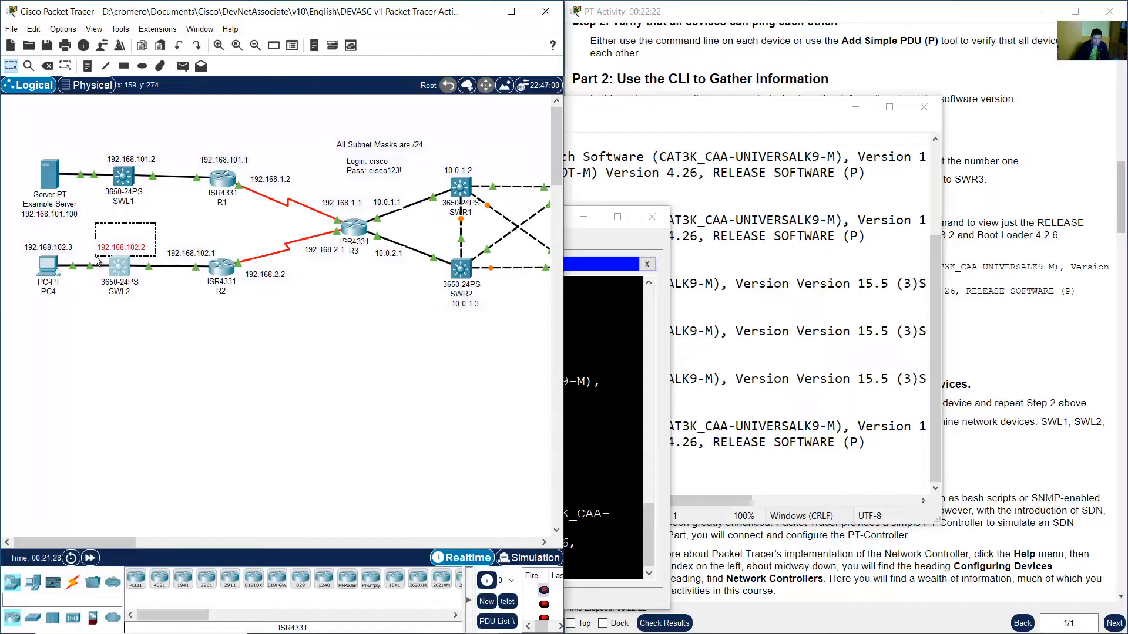
left_click(584, 403)
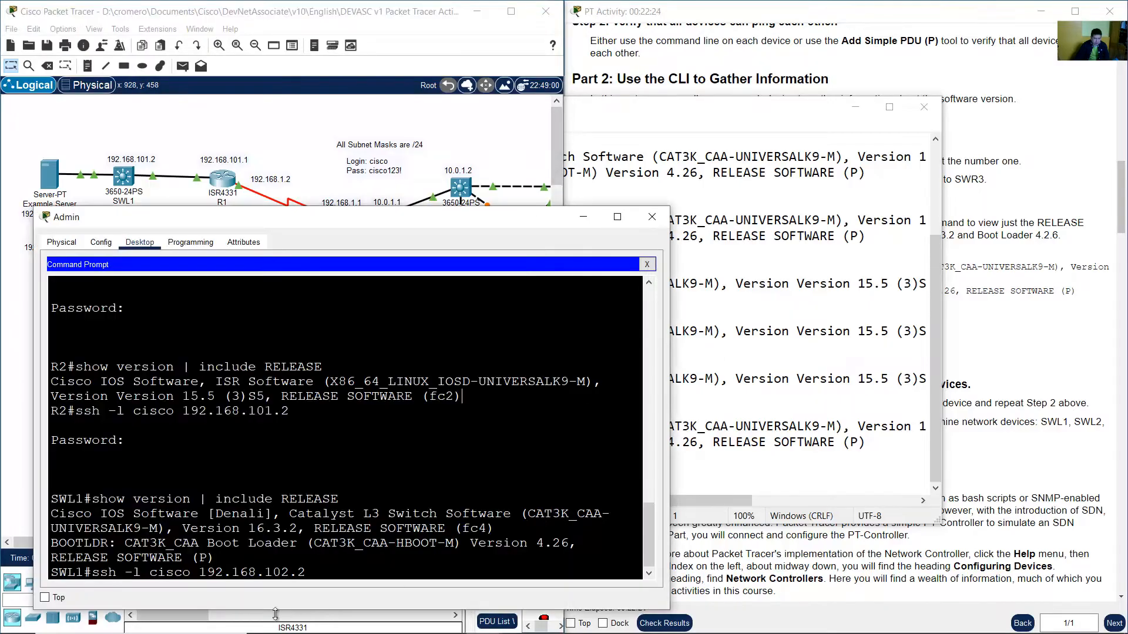
left_click_drag(204, 573, 308, 573)
left_click(328, 573)
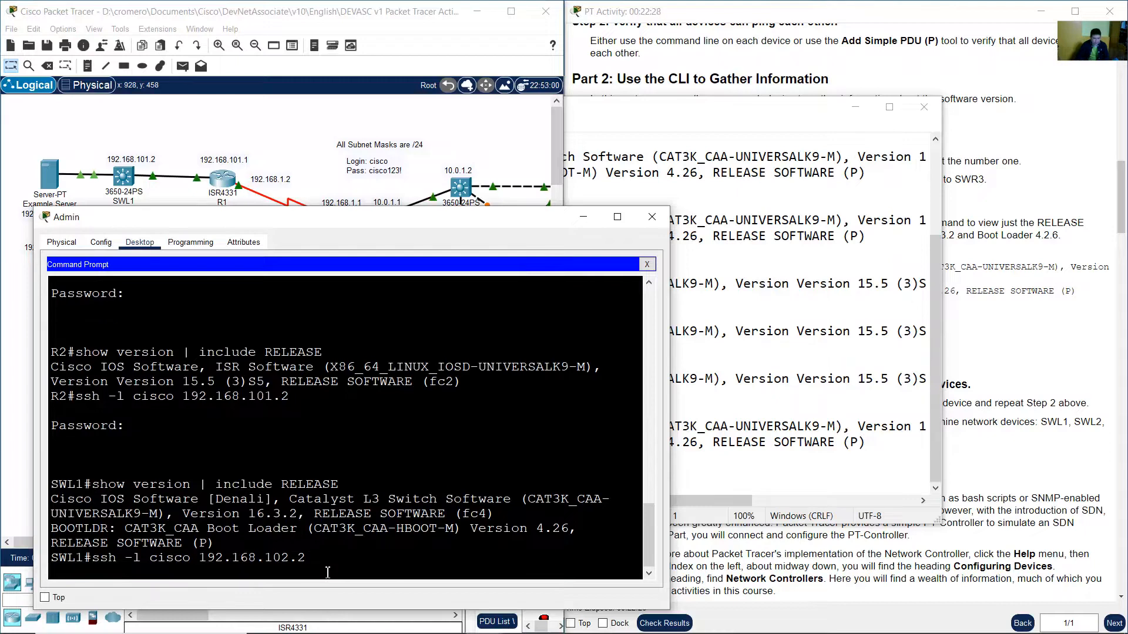
key("Return")
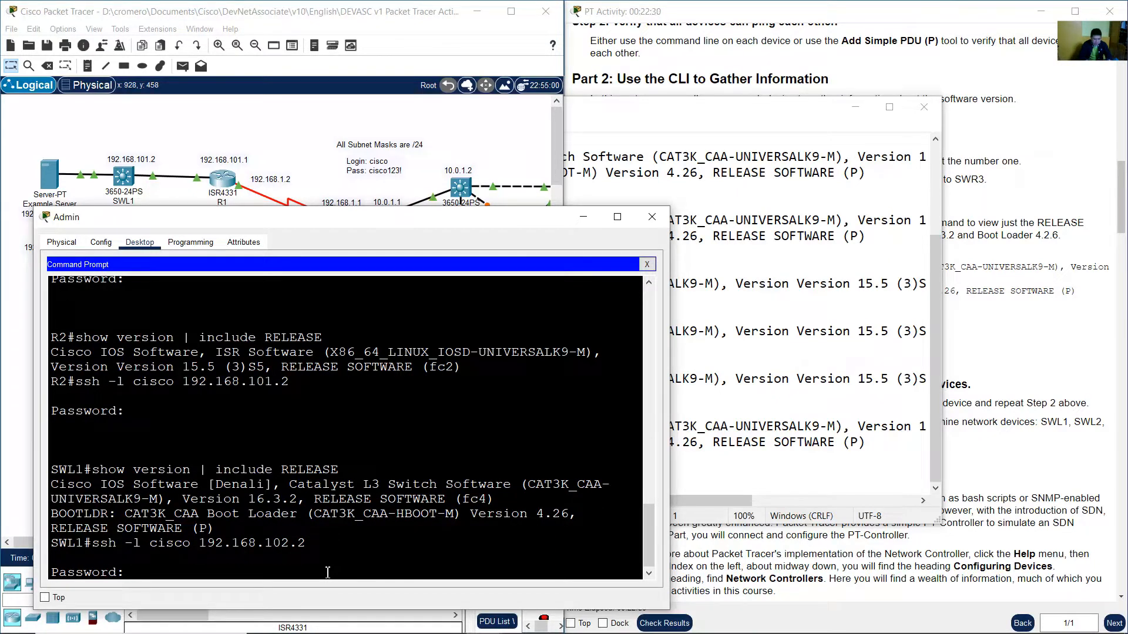
key("Return")
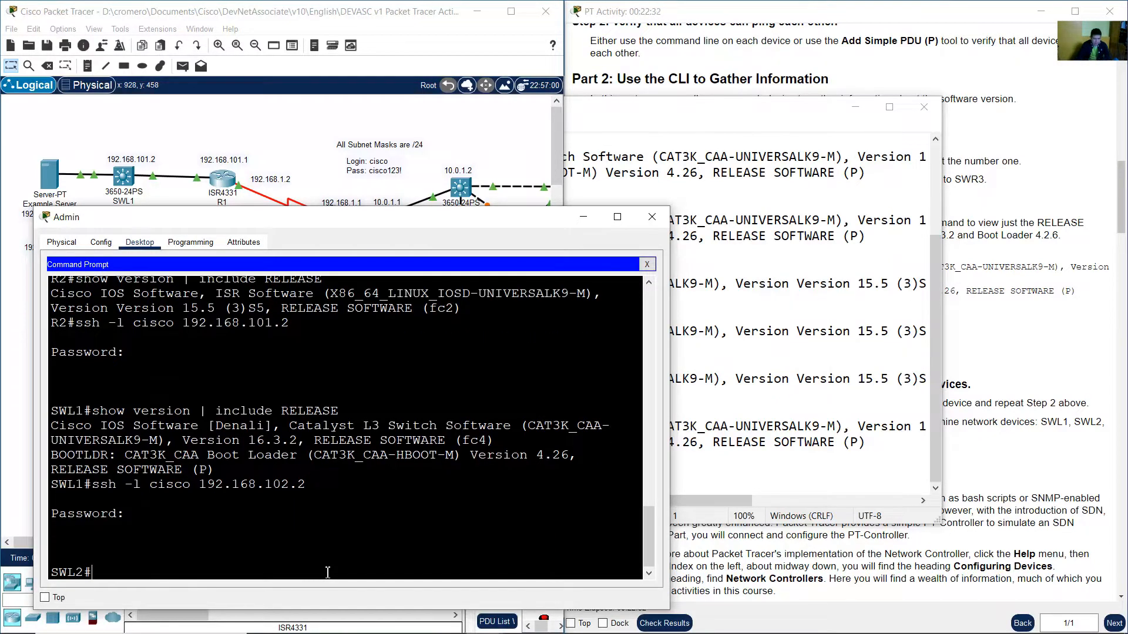
Copy the show version | include RELEASE command and run it on SWL2.
left_click_drag(103, 575, 46, 578)
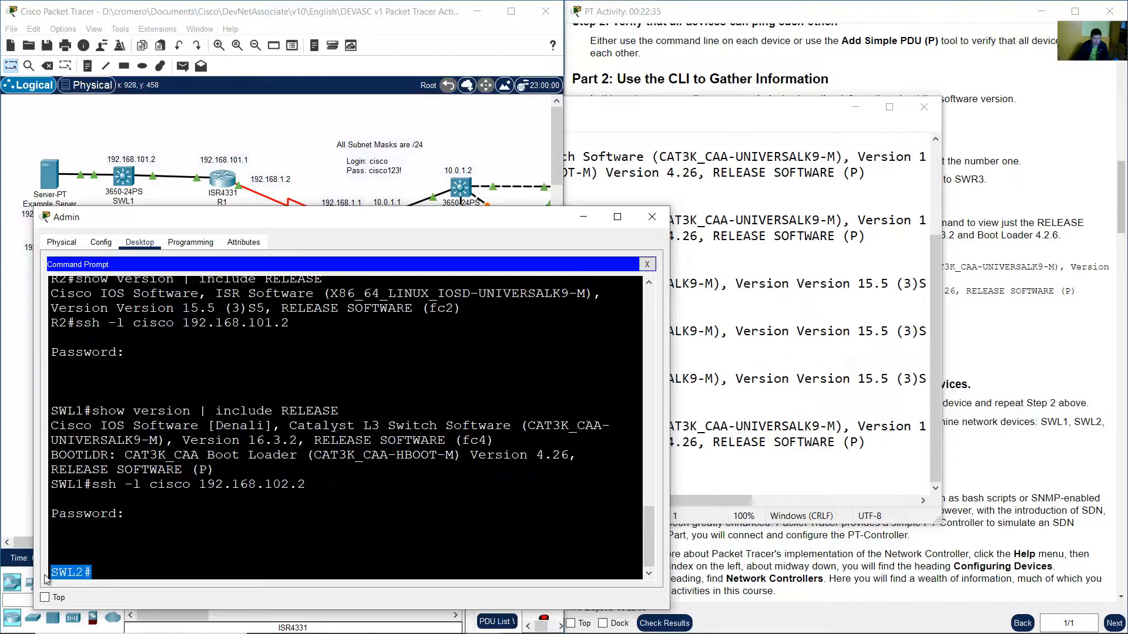
left_click(97, 567)
left_click_drag(93, 411, 340, 410)
right_click(334, 413)
left_click(361, 419)
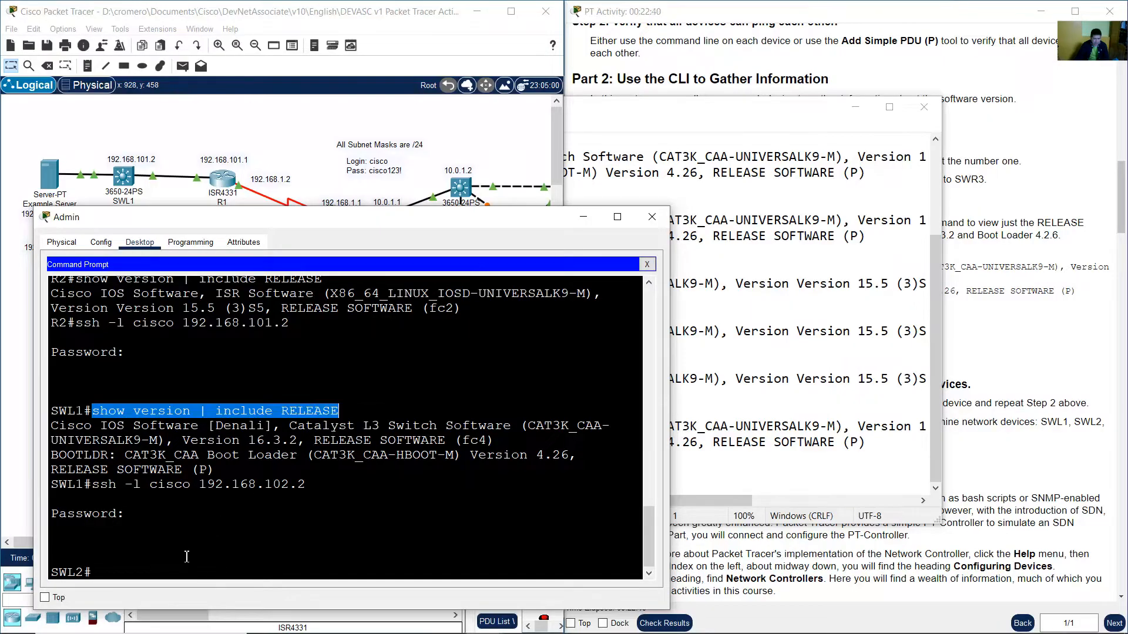
right_click(171, 578)
left_click(200, 599)
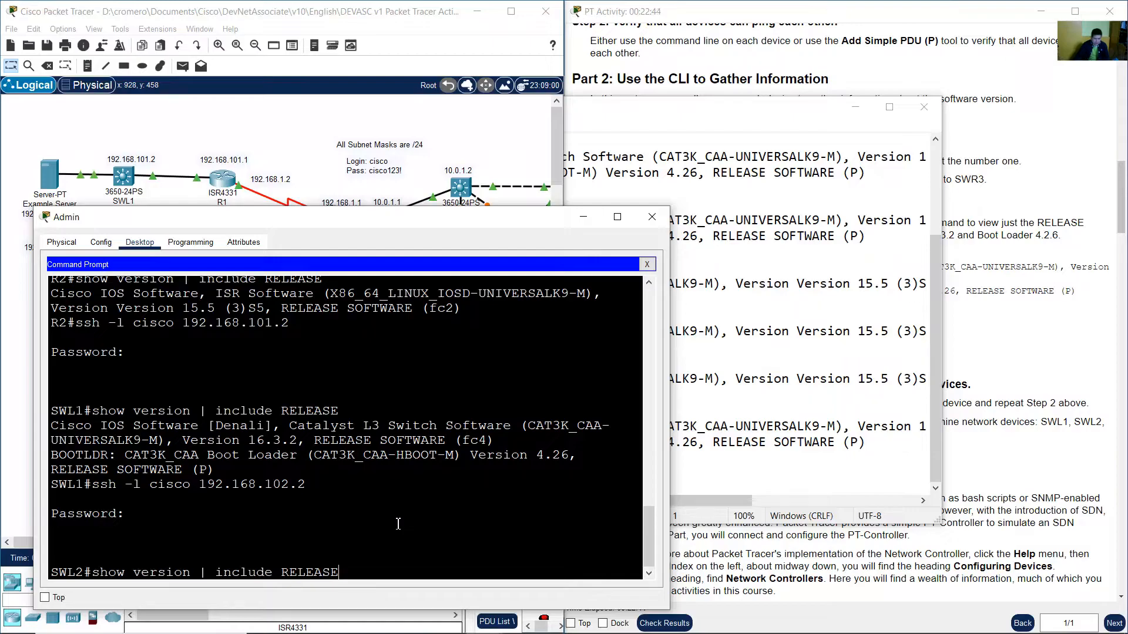
key("Return")
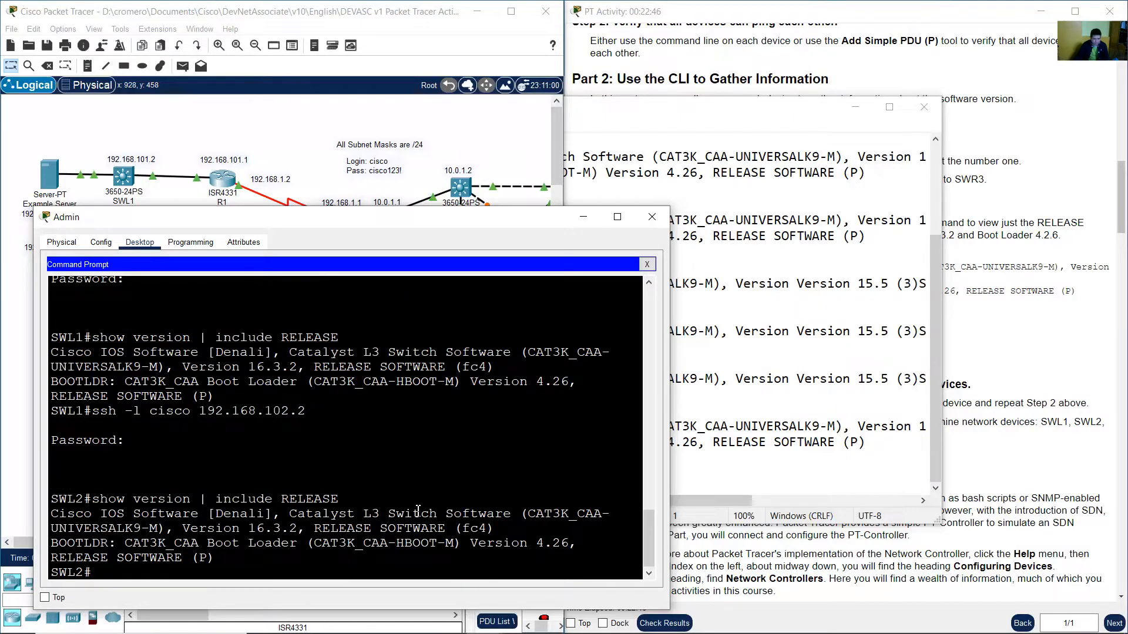
Copy the SWL2 command and output, then paste it into the software-versions file below SWL1 with new lines.
left_click_drag(51, 500, 224, 558)
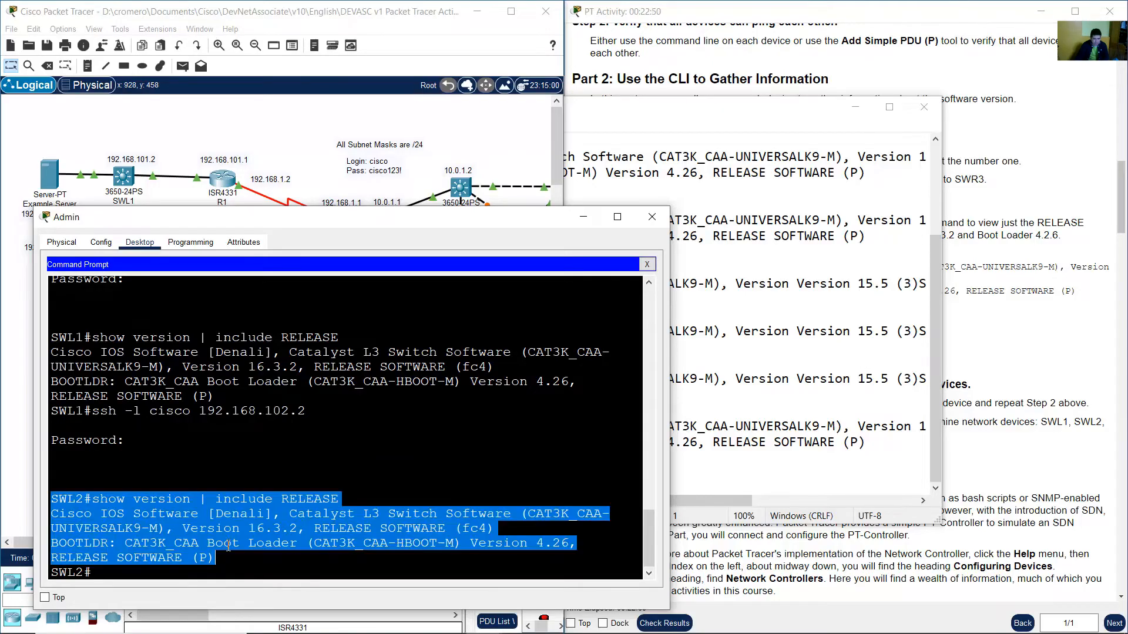
key("alt+Tab")
right_click(230, 474)
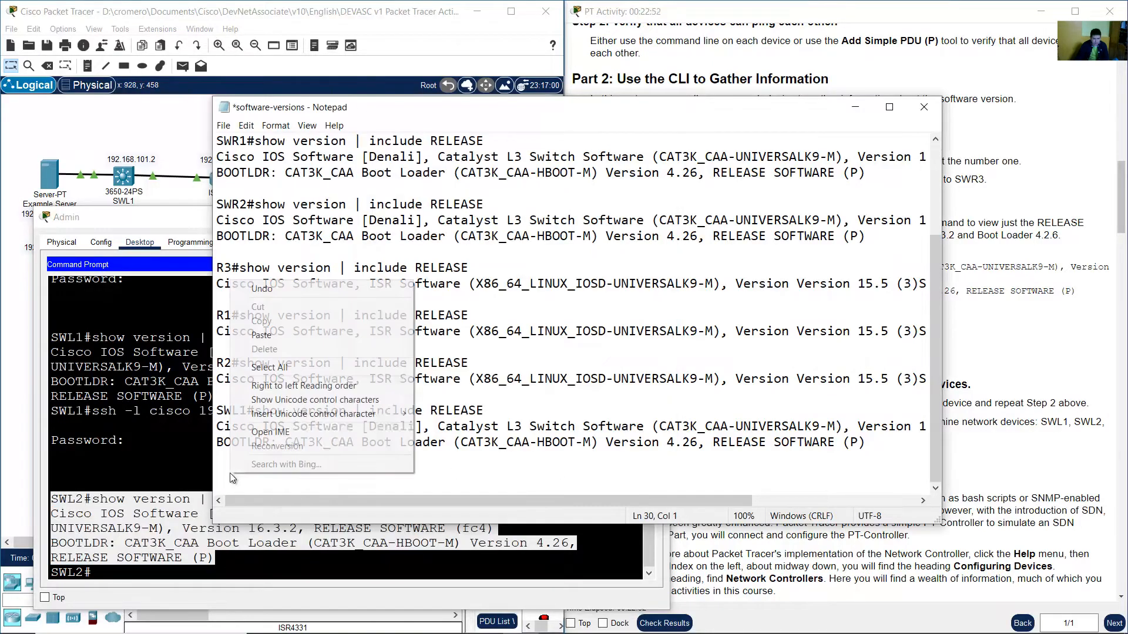
left_click(315, 336)
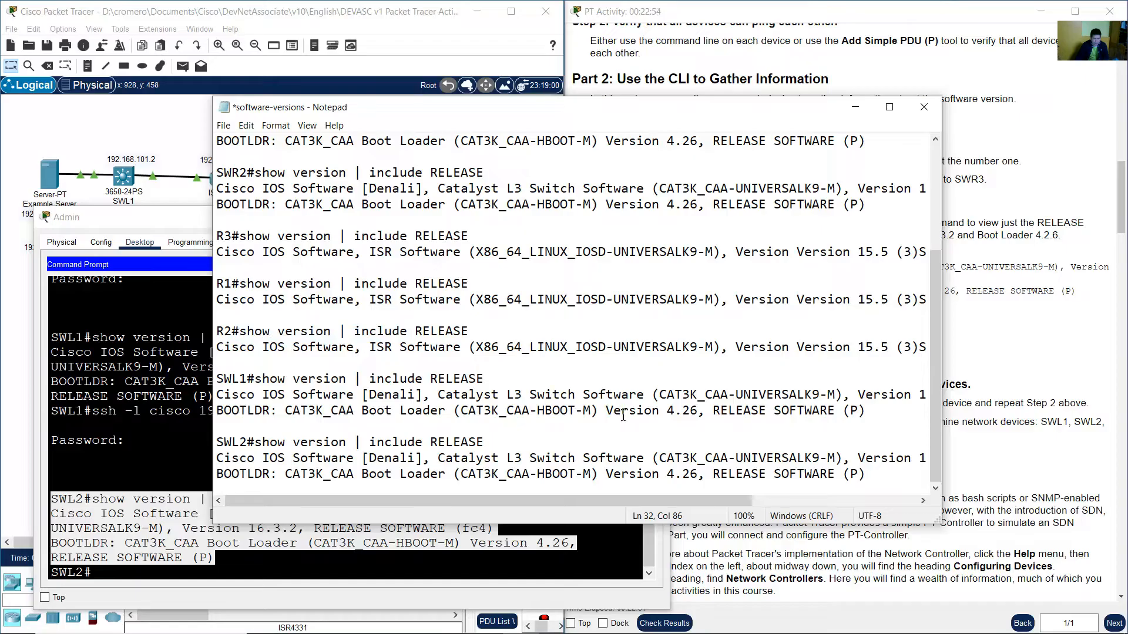
key("Return")
key("Return")
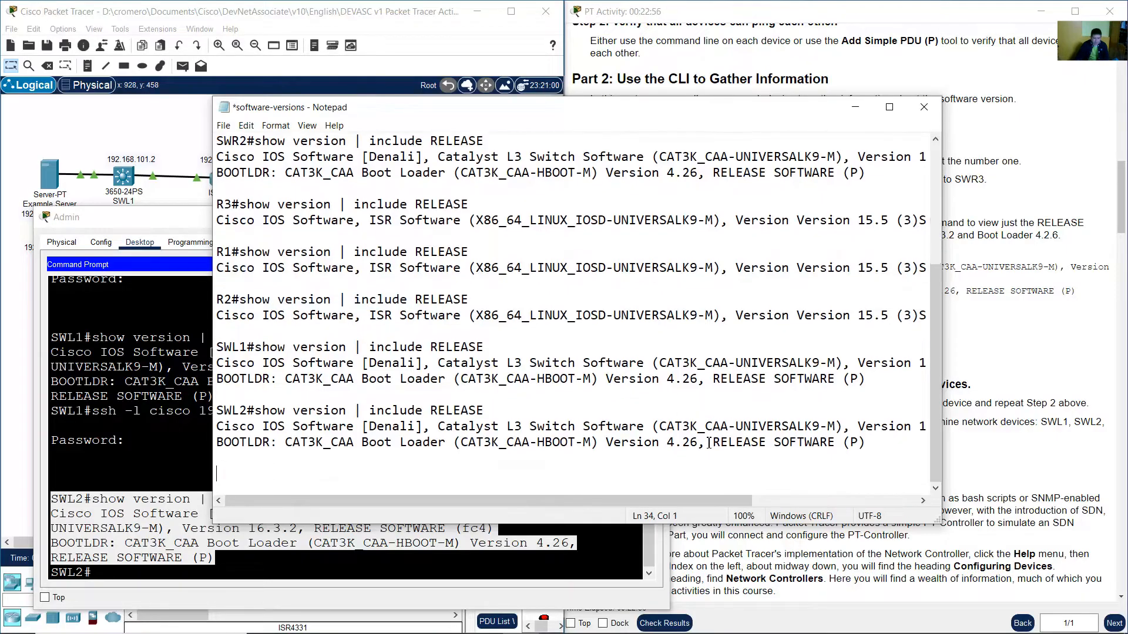
Review the collected version entries and save the software-versions file.
left_click_drag(935, 376, 932, 257)
left_click_drag(216, 143, 342, 461)
scroll(342, 452, "down", 1)
scroll(338, 411, "down", 3)
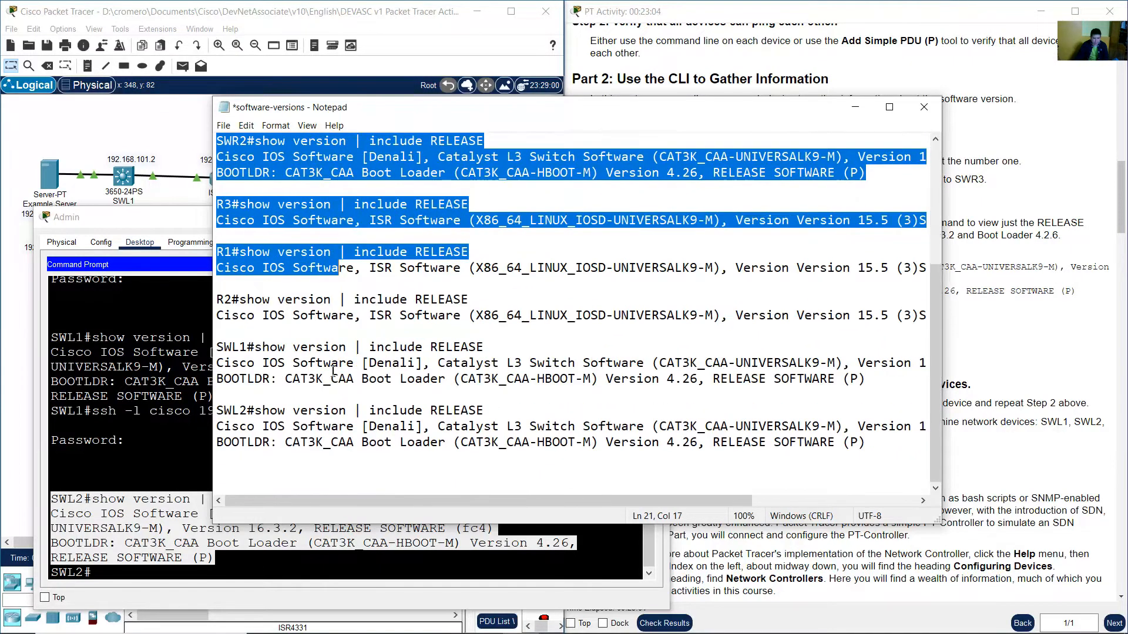
left_click_drag(256, 301, 355, 456)
left_click(388, 470)
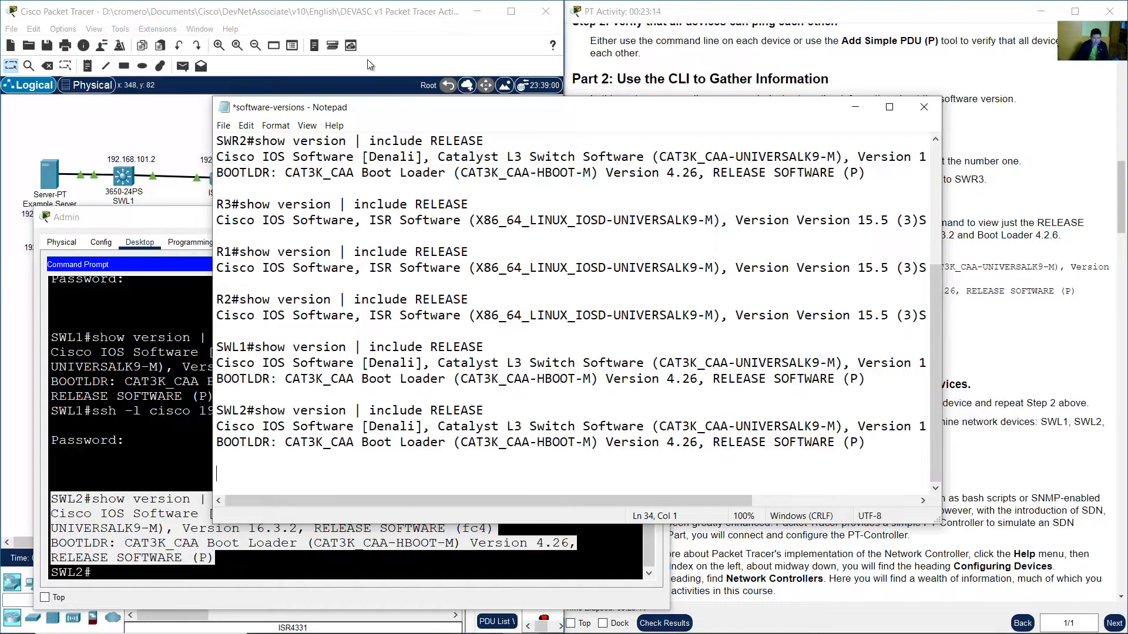
left_click(715, 35)
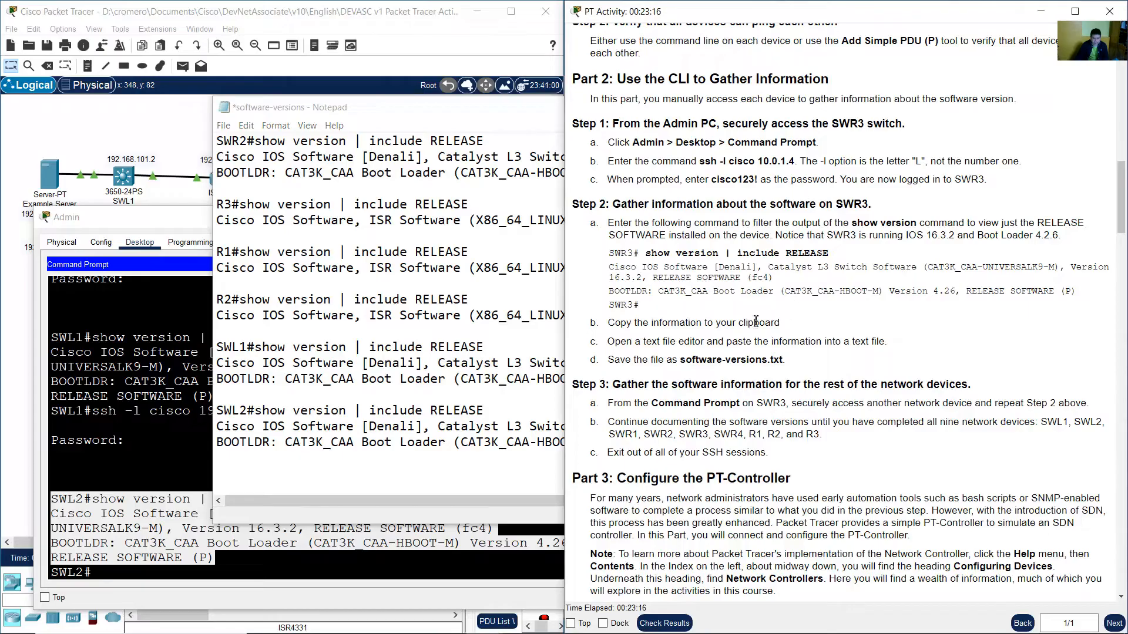
left_click(353, 107)
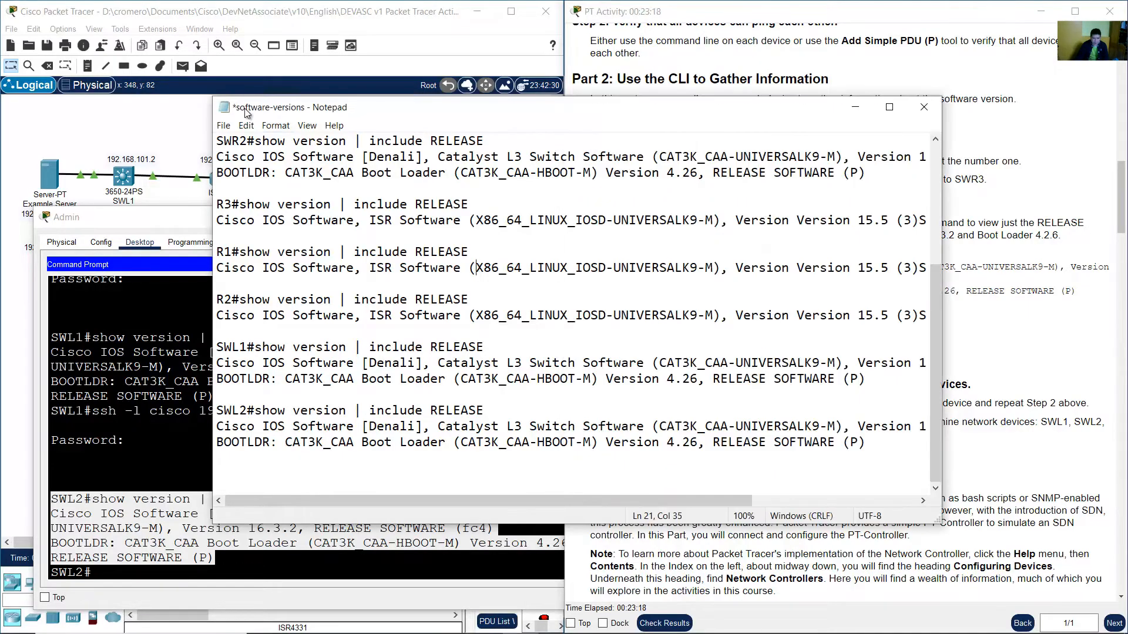
left_click(225, 126)
left_click(245, 184)
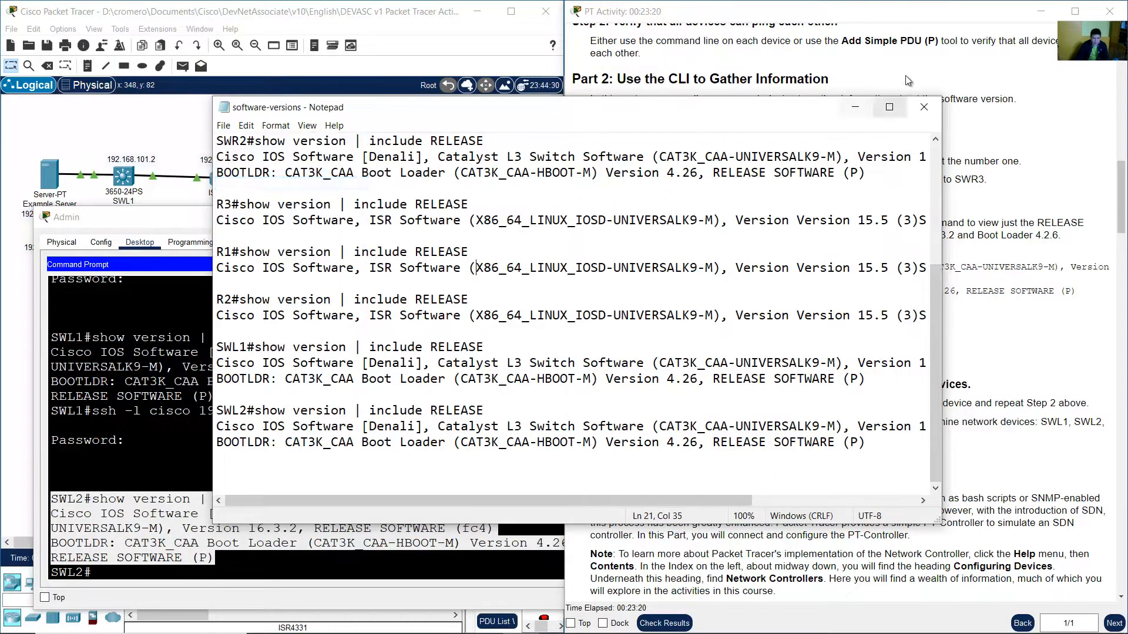
Read the instruction to exit all SSH sessions, then exit the SWL2 and SWL1 sessions.
left_click(903, 105)
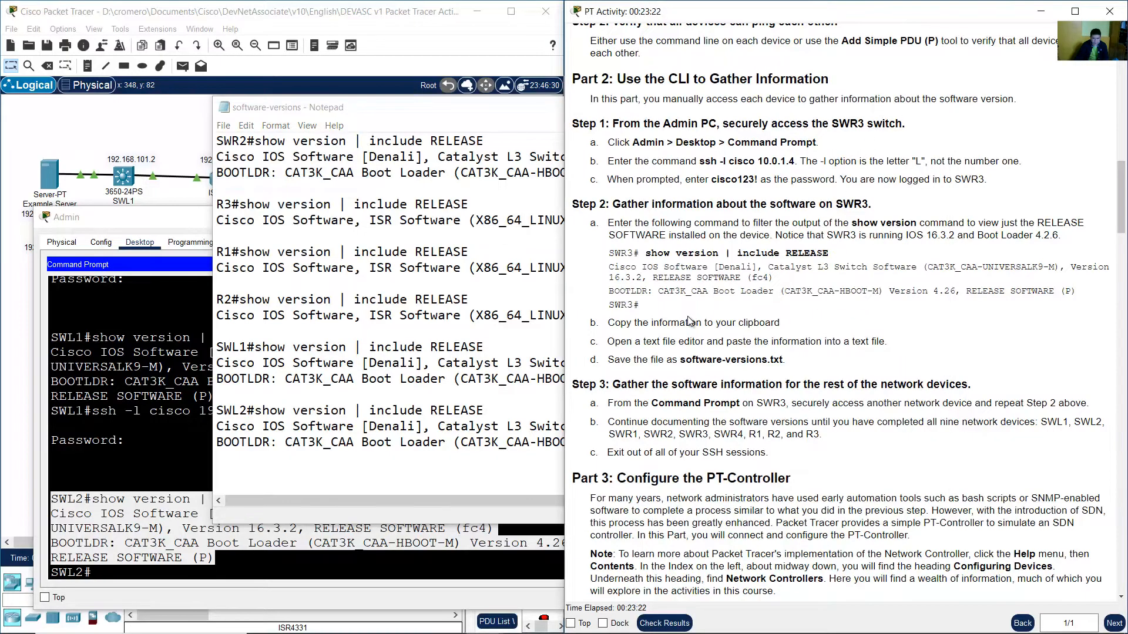
scroll(674, 342, "down", 3)
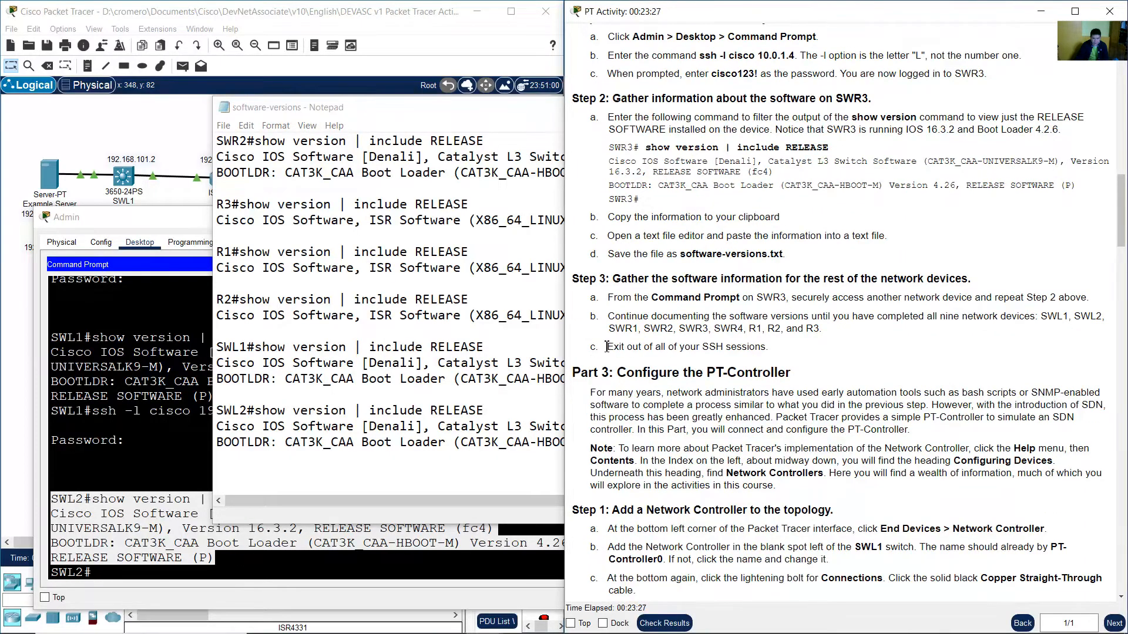
left_click_drag(608, 348, 653, 348)
left_click_drag(669, 348, 787, 349)
left_click(792, 349)
left_click(176, 457)
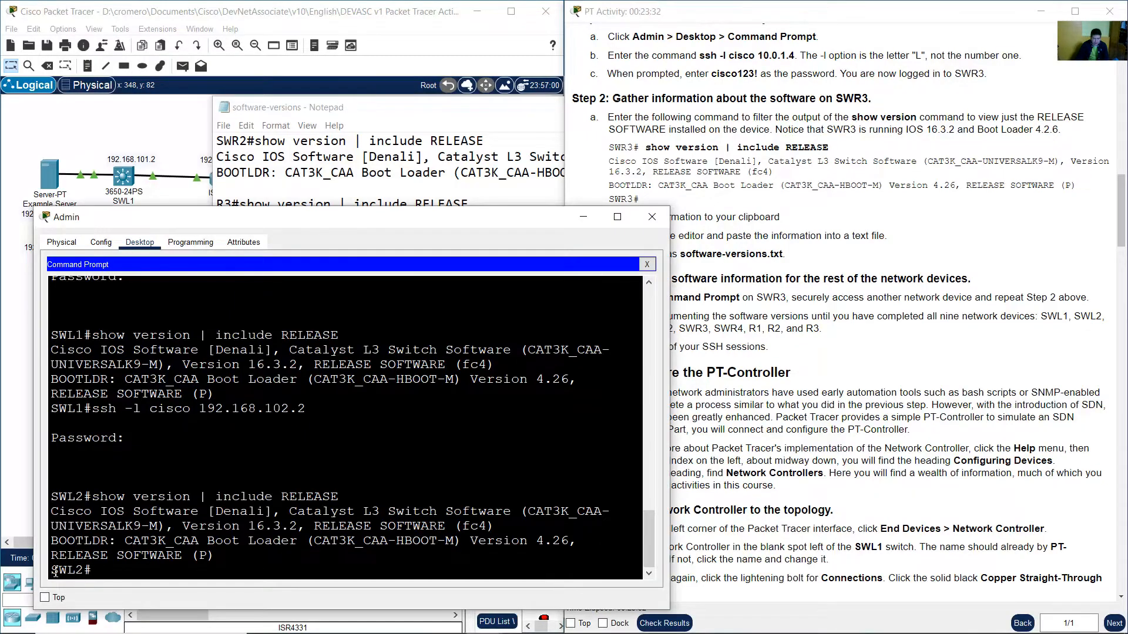
left_click_drag(53, 571, 93, 570)
left_click(126, 570)
type("exity")
key("Return")
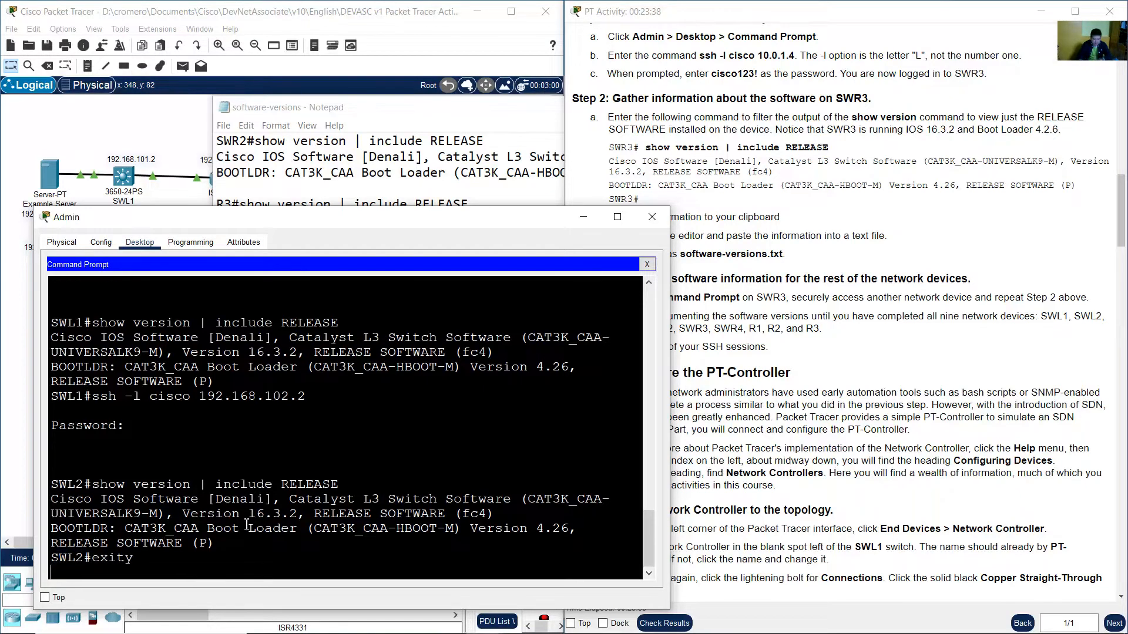
type("exit")
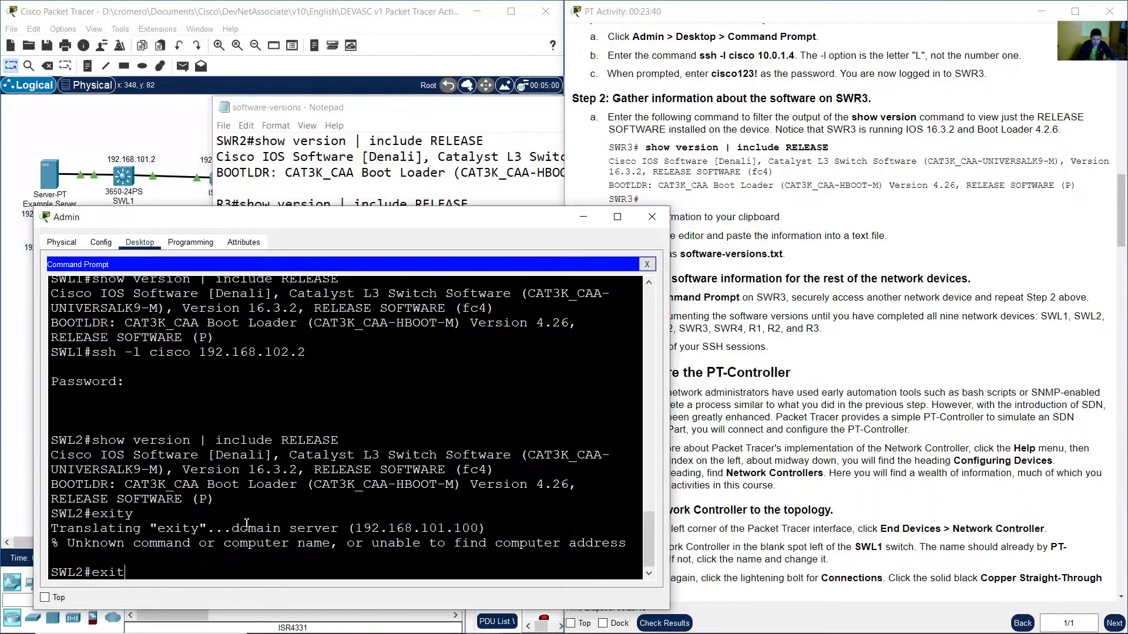
key("Return")
left_click_drag(63, 573, 108, 574)
left_click(109, 574)
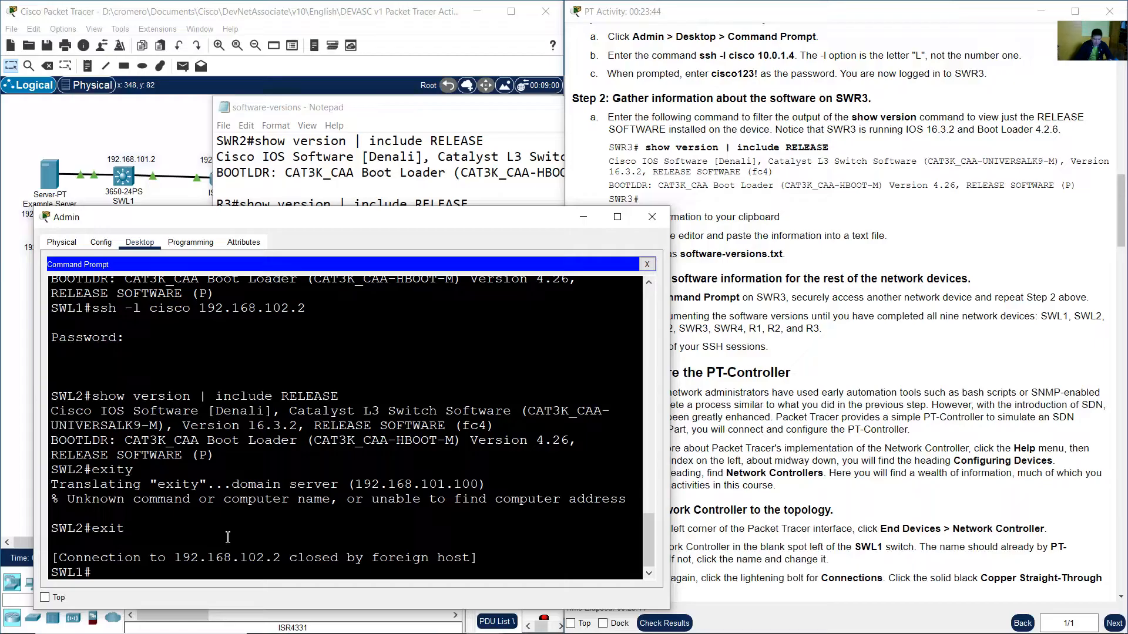
type("exit")
key("Return")
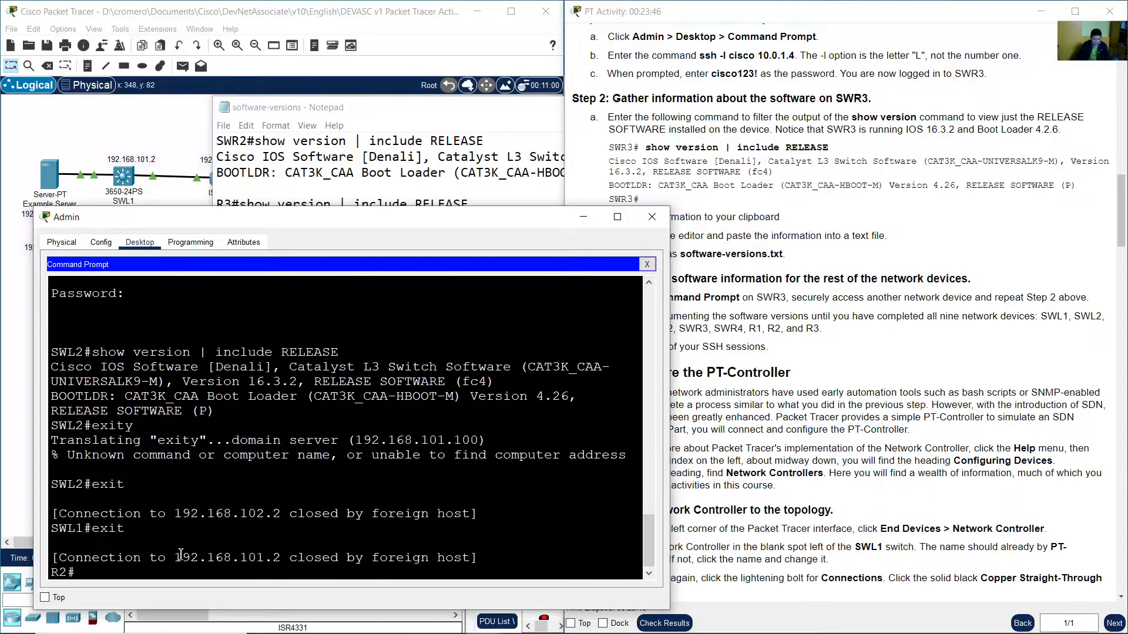
Exit the R2, R1, R3, SWR2, SWR1, SWR4 and SWR3 sessions back to the Admin PC prompt.
left_click_drag(52, 573, 71, 574)
left_click(121, 571)
type("e")
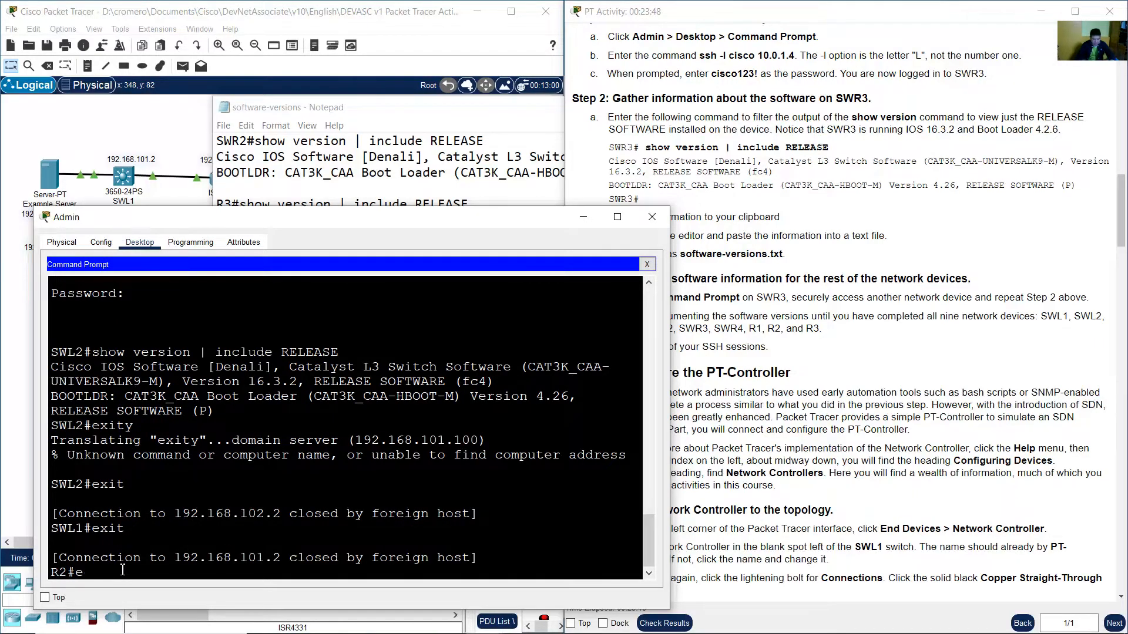
type("xit")
key("Return")
type("ex")
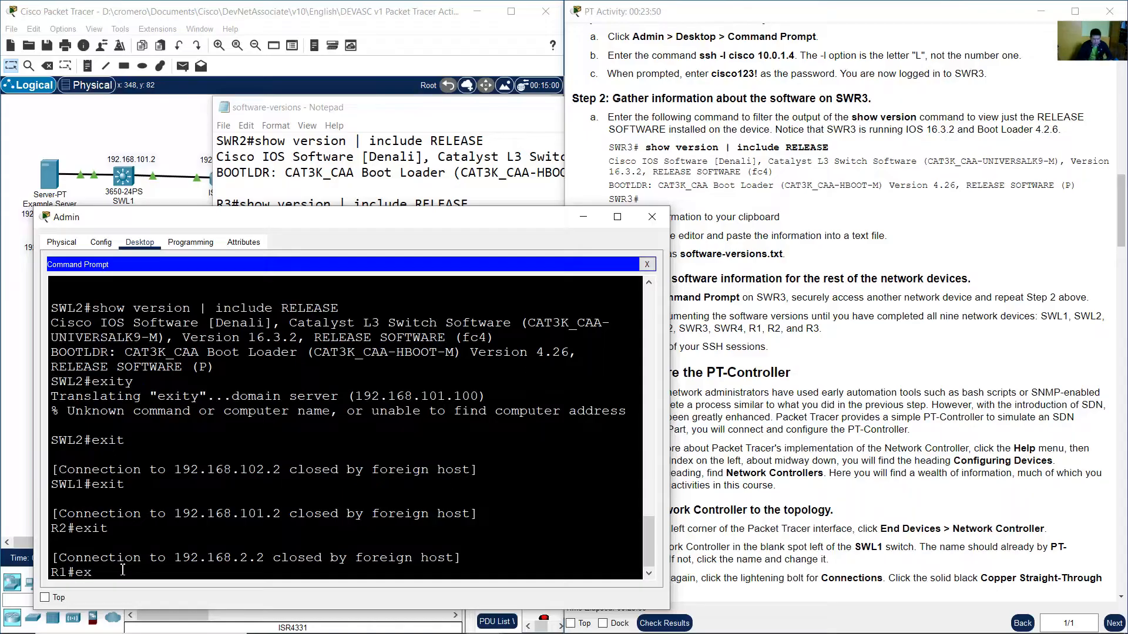
type("it")
key("Return")
type("exit")
key("Return")
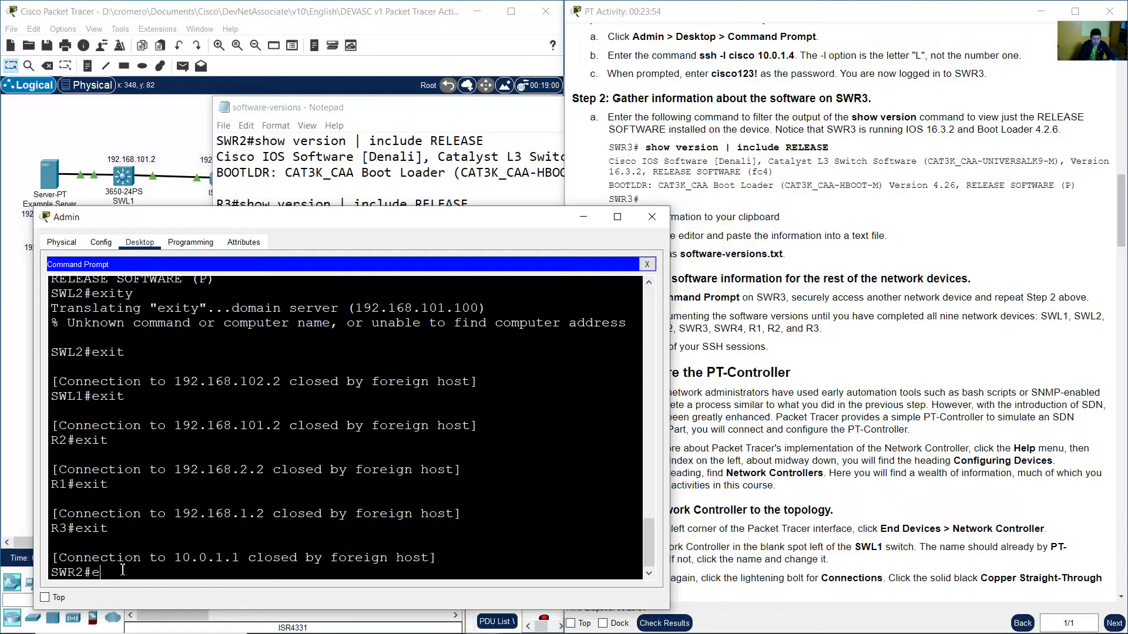
type("exit")
key("Return")
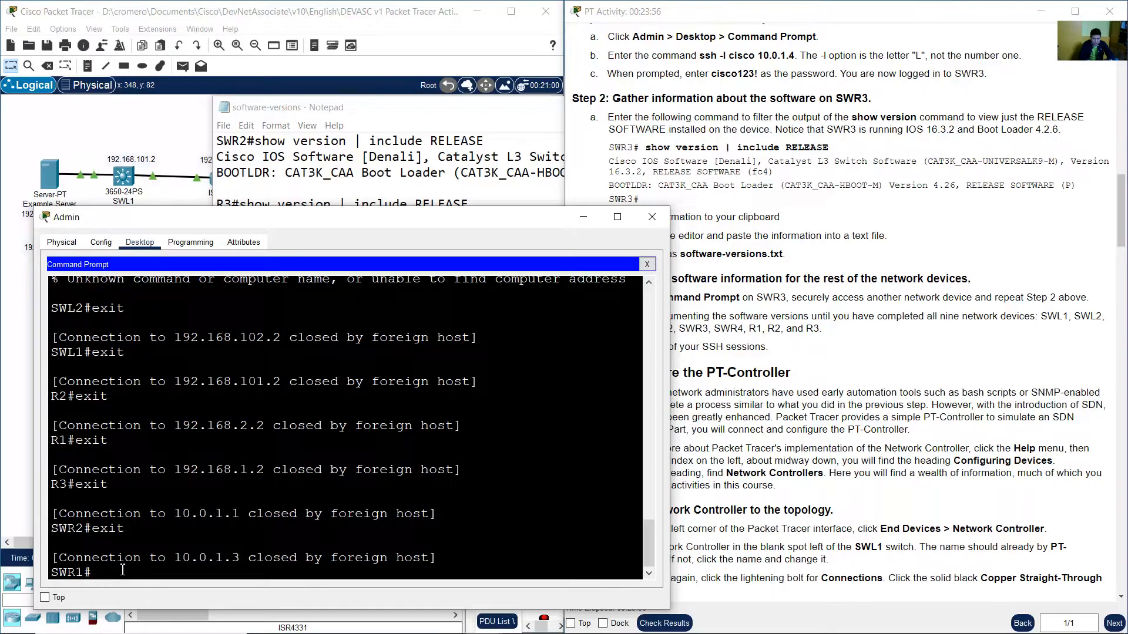
type("exit")
key("Return")
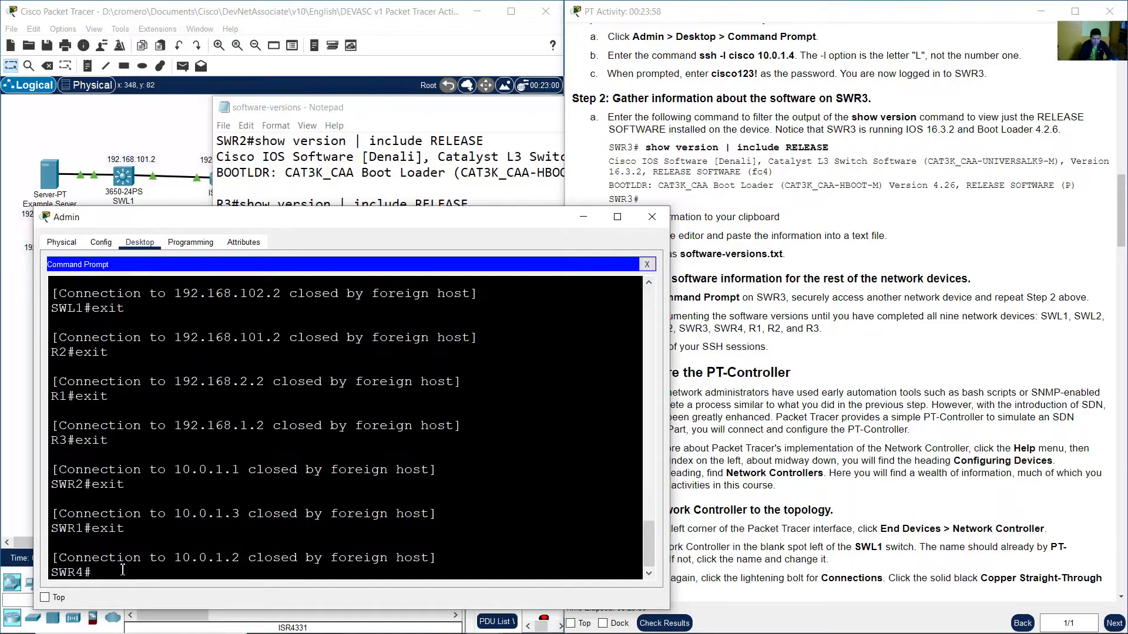
key("Return")
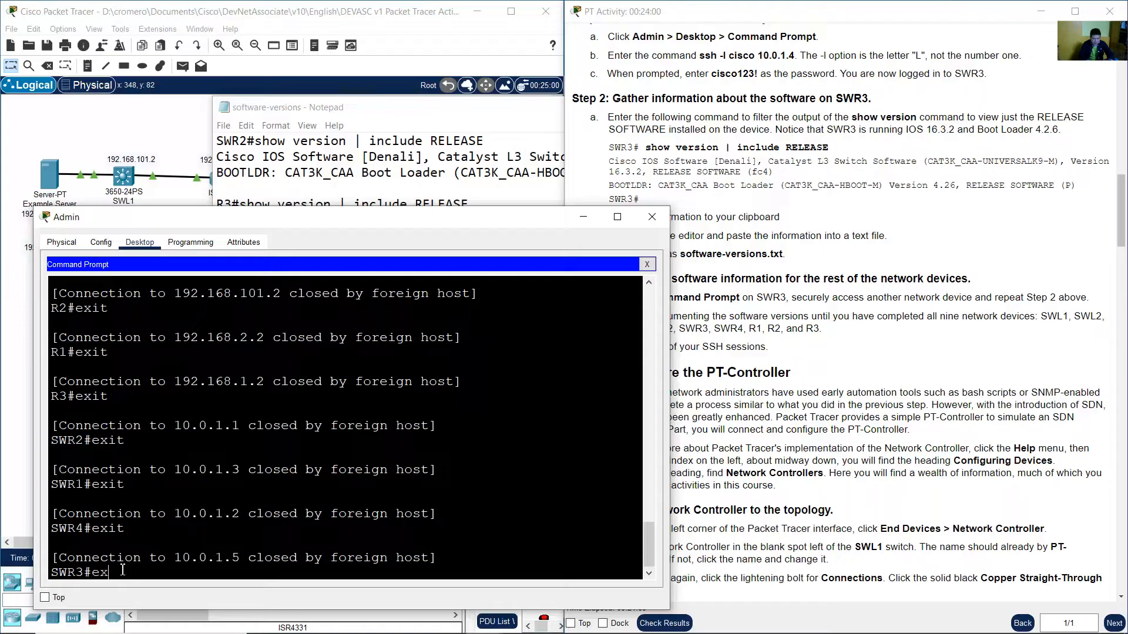
key("Return")
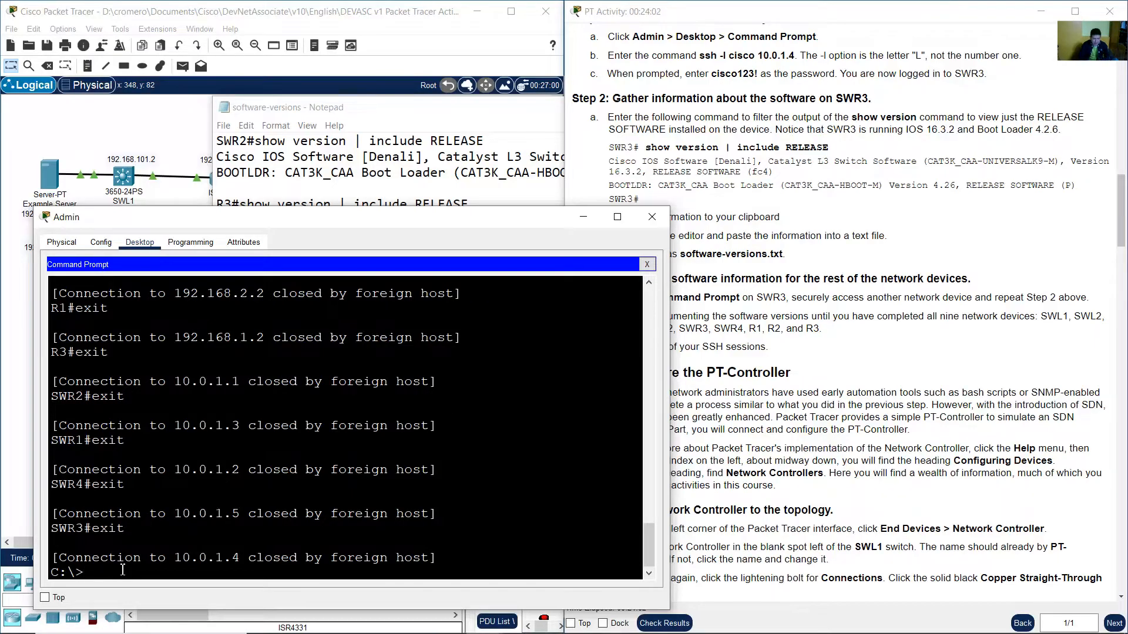
Close the Admin window and read the Part 3 introduction and note on configuring the PT-Controller.
left_click_drag(98, 572, 54, 571)
left_click(323, 493)
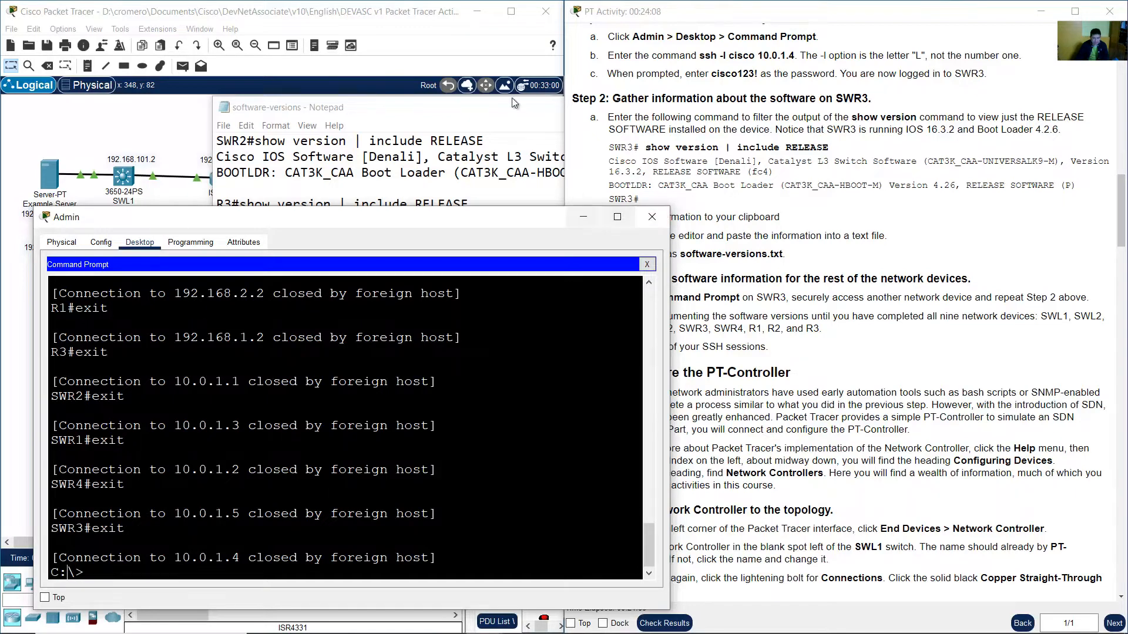
left_click(449, 23)
left_click(719, 149)
scroll(708, 197, "down", 5)
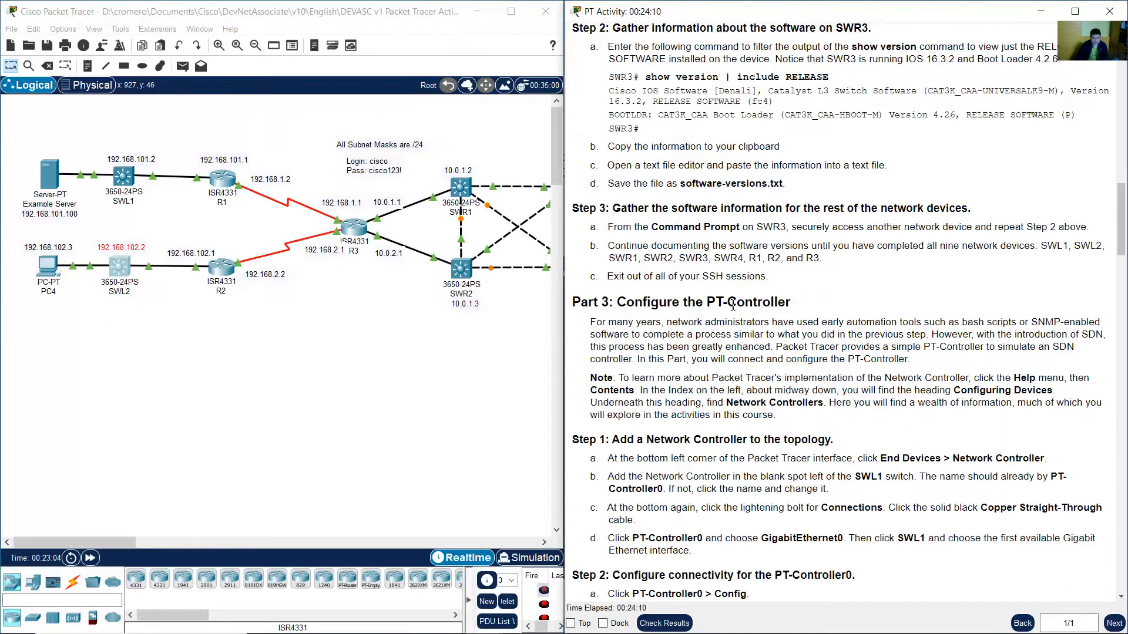
scroll(794, 270, "down", 1)
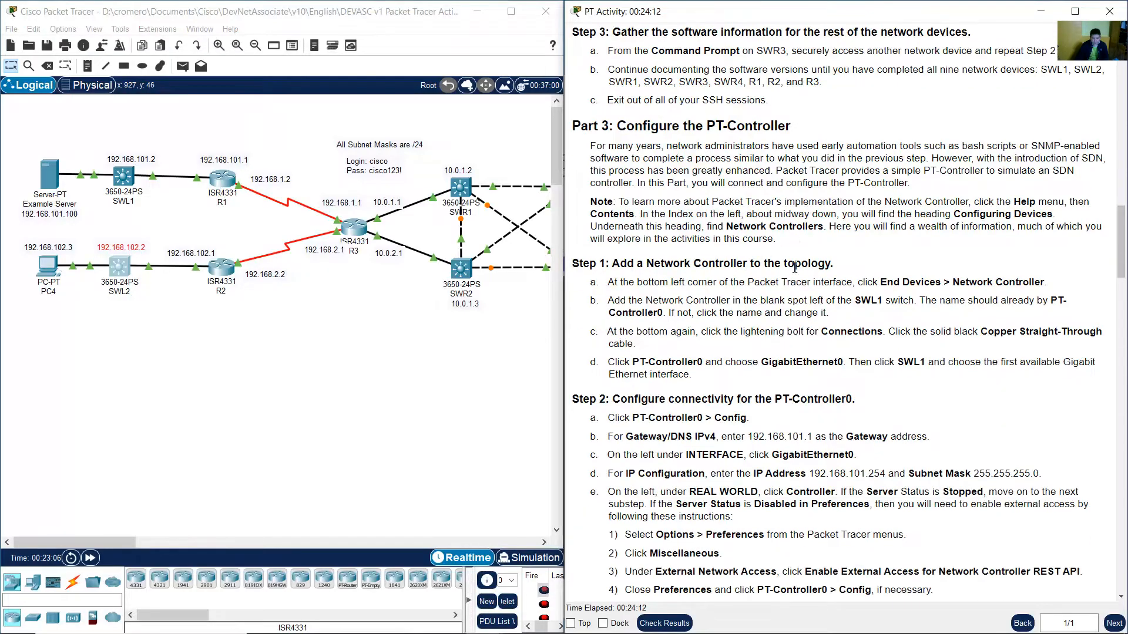
left_click_drag(627, 125, 791, 125)
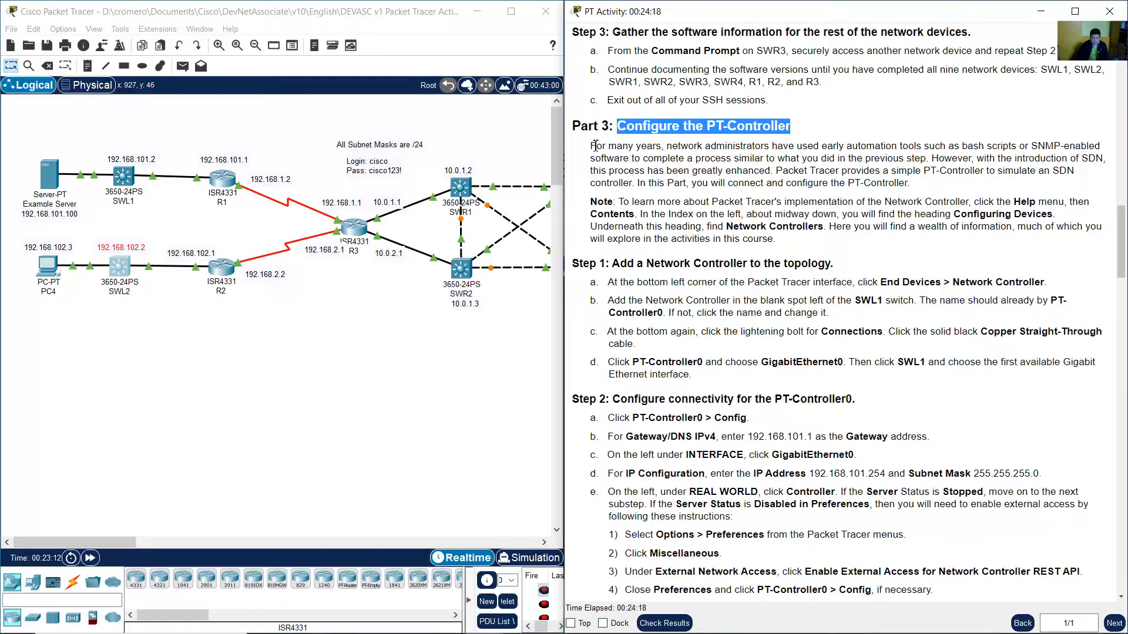
left_click_drag(593, 146, 919, 184)
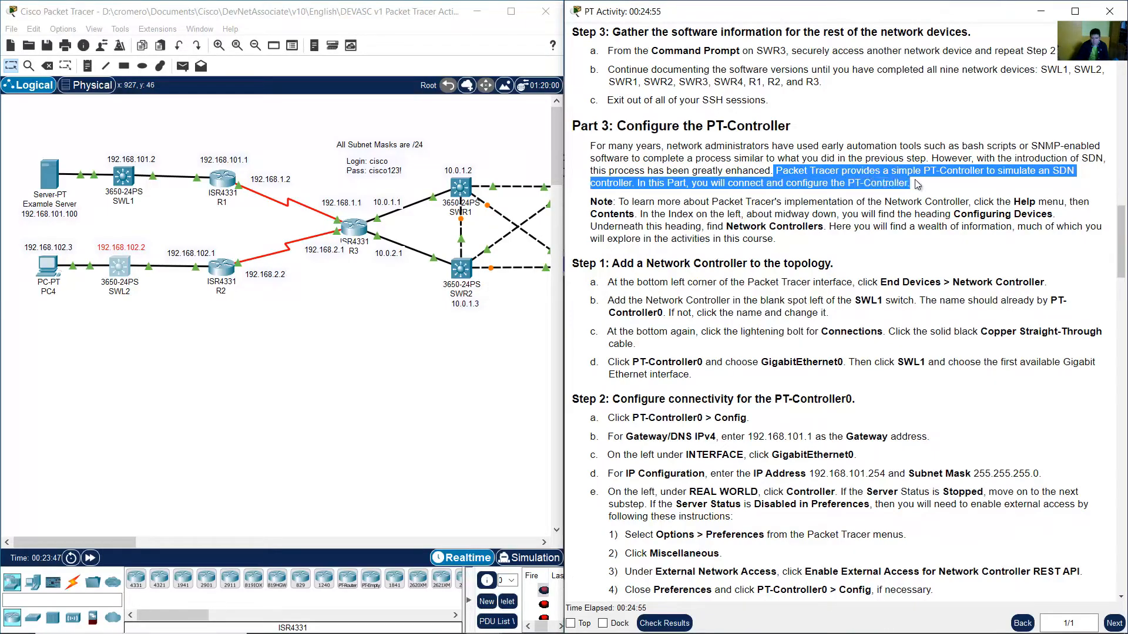
left_click(790, 189)
left_click_drag(848, 184, 909, 184)
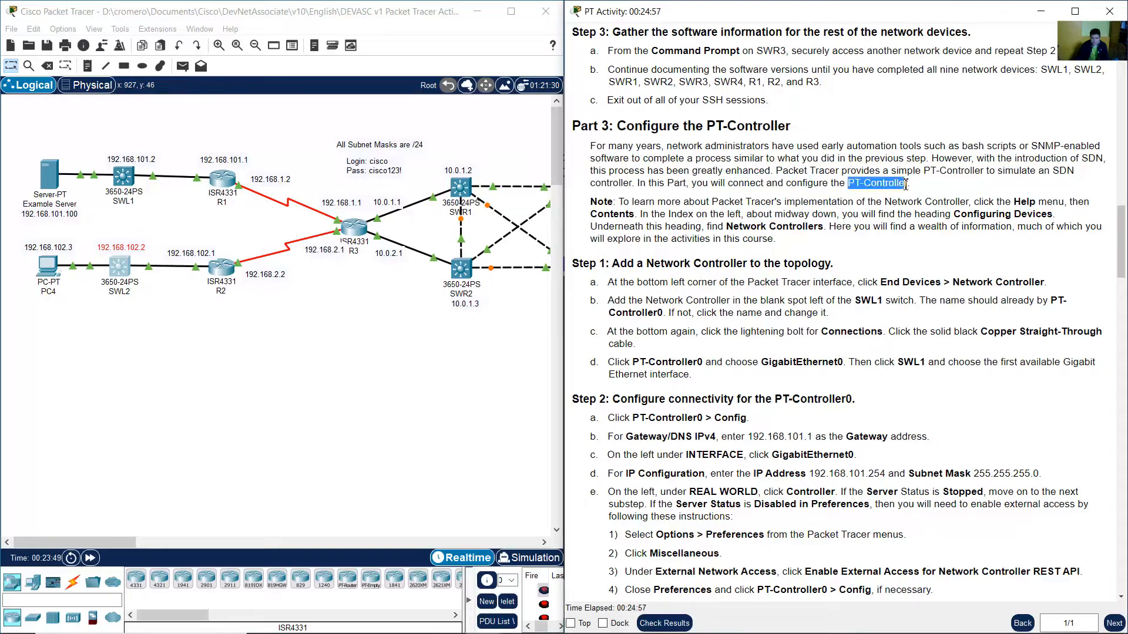
left_click(925, 188)
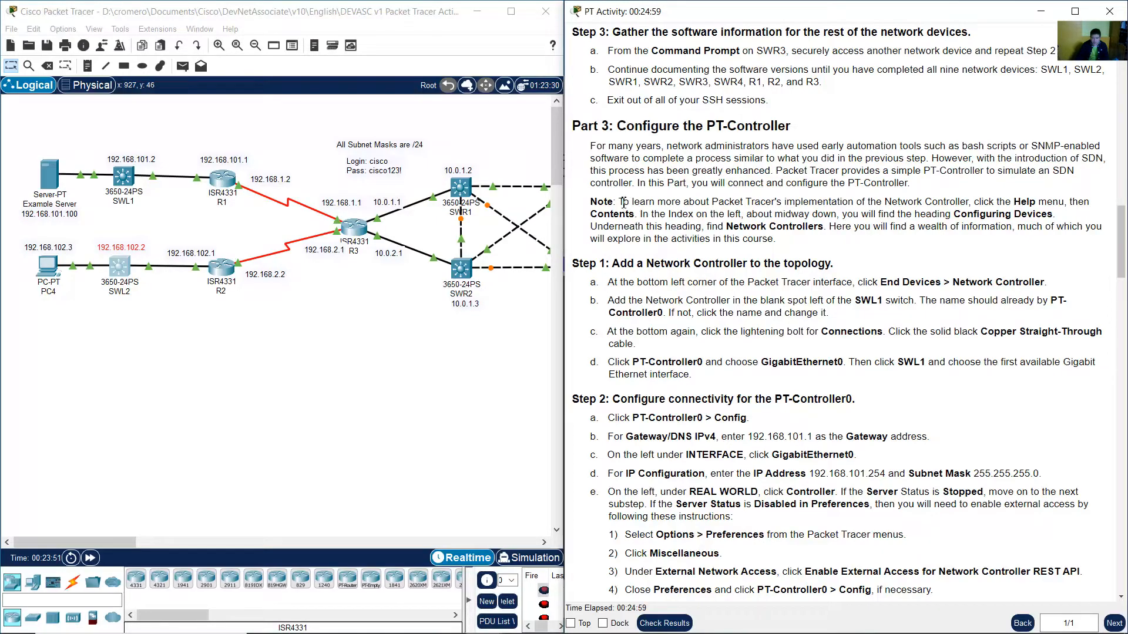
left_click_drag(623, 203, 644, 215)
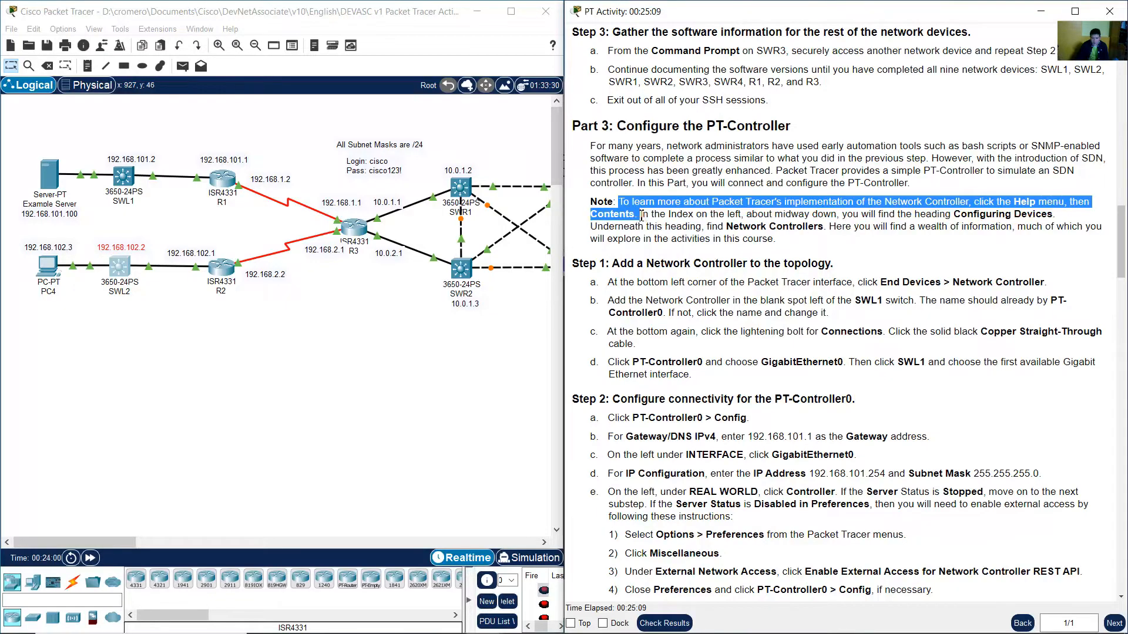
left_click(640, 215)
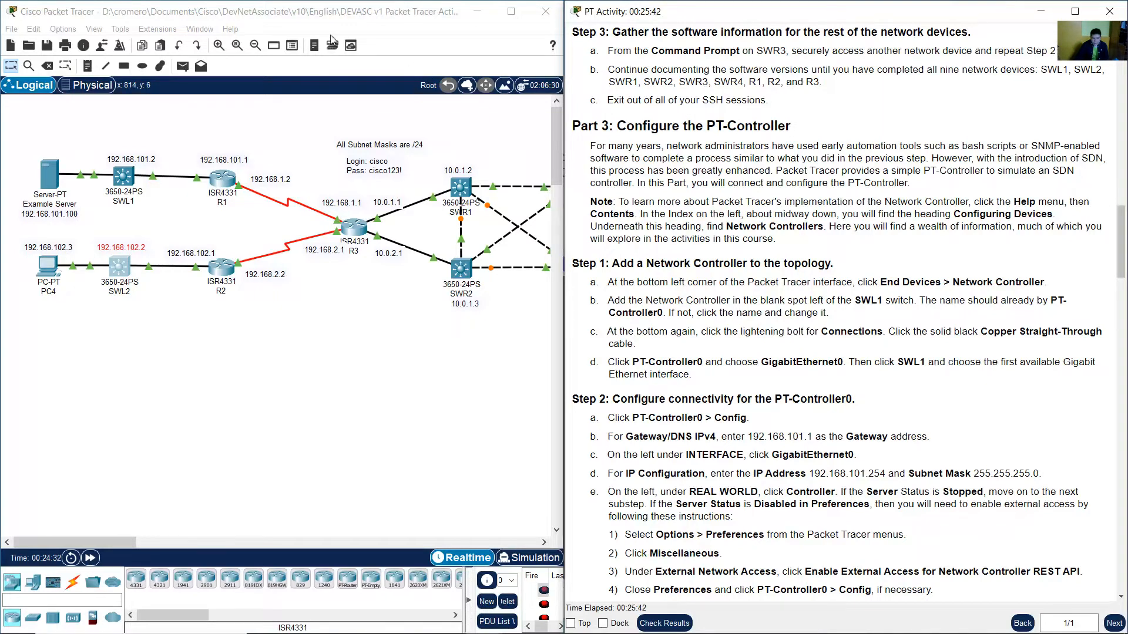
Open the Packet Tracer help contents.
left_click(294, 24)
left_click(230, 30)
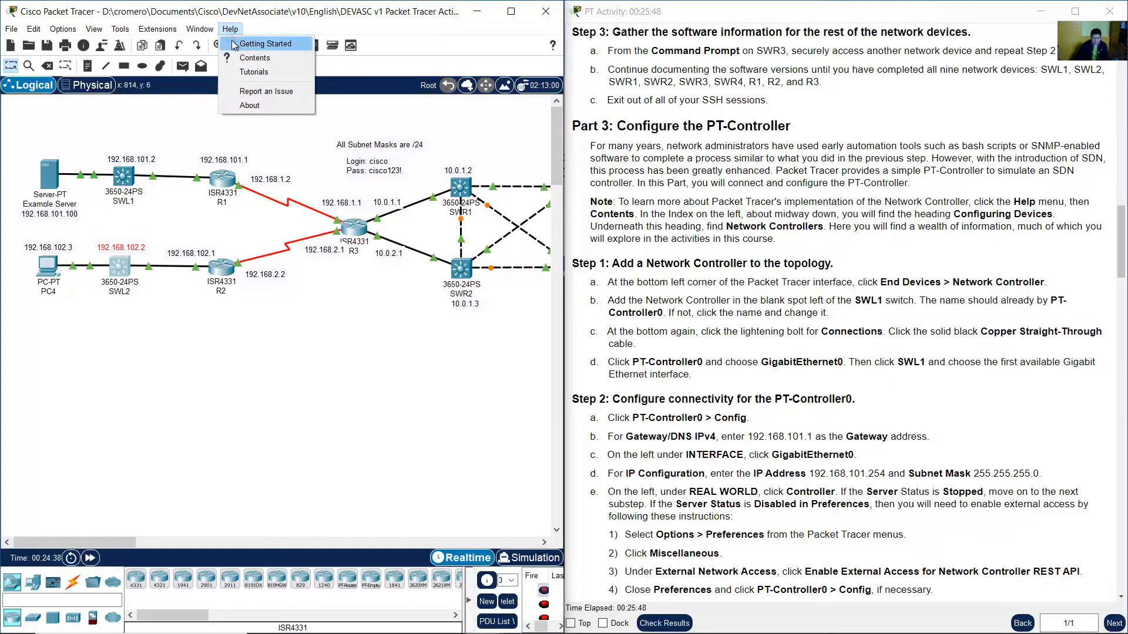
left_click(248, 57)
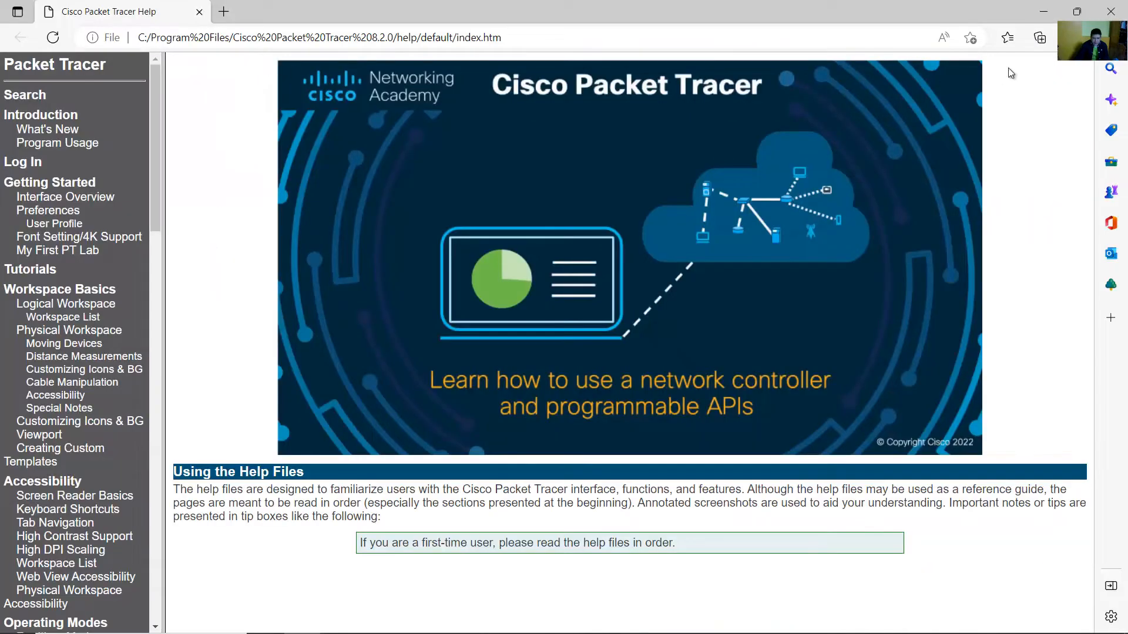
left_click(1038, 18)
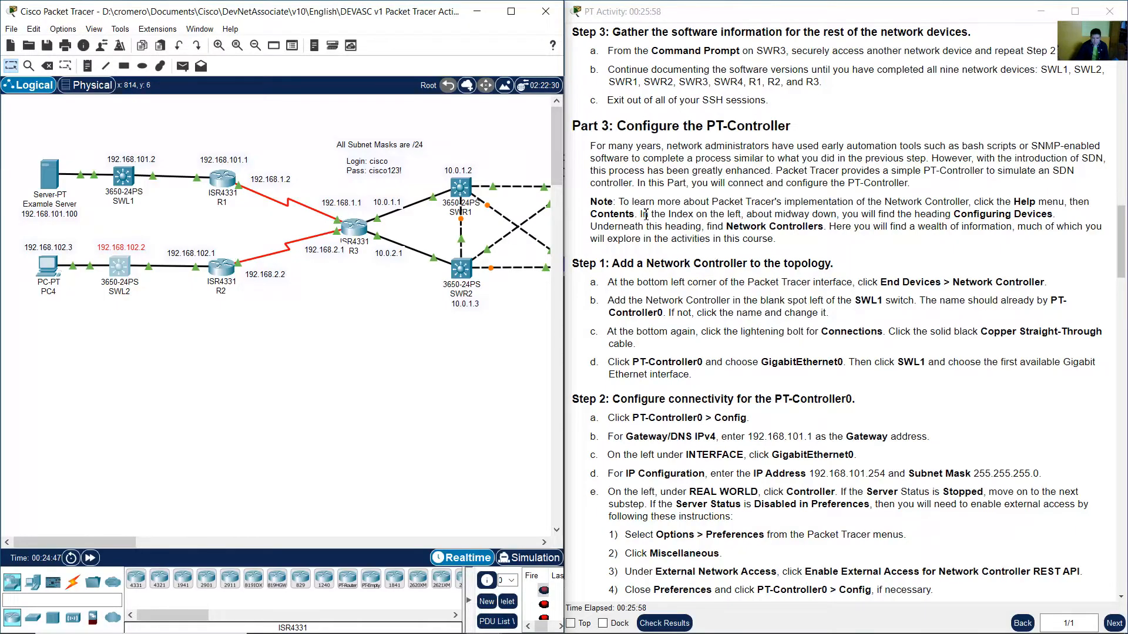
Highlight the Help menu instruction in the activity note and open the Packet Tracer Help Contents again.
left_click_drag(645, 214, 1051, 215)
left_click(264, 28)
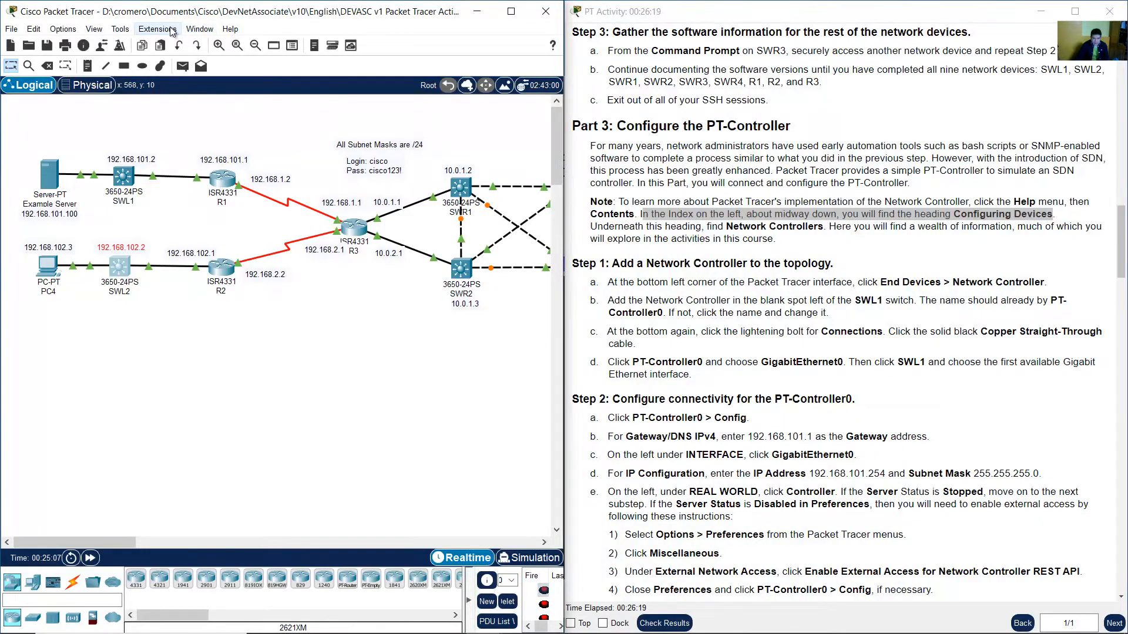
left_click(231, 28)
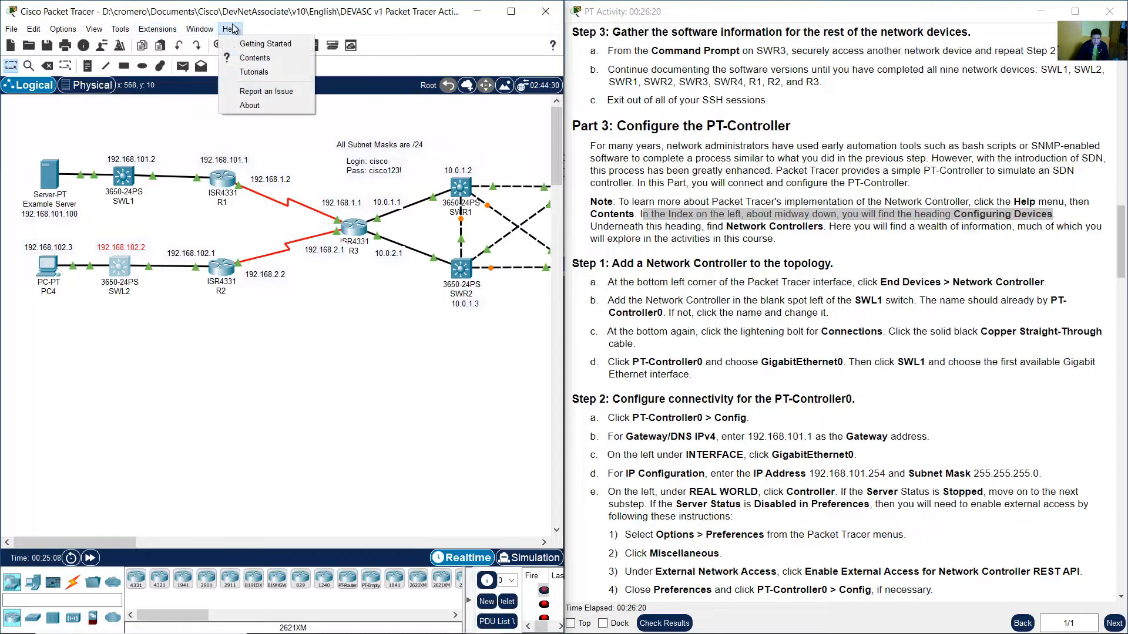
left_click(251, 59)
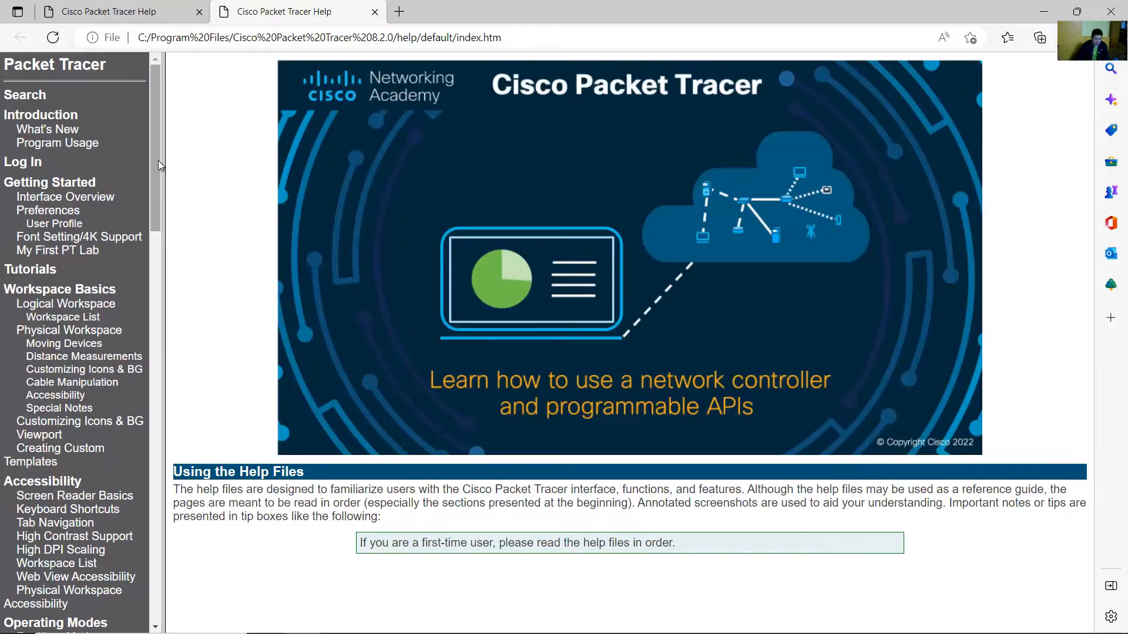
Scroll the help index to the Configuring Devices heading, open it, and close the duplicate help tab.
left_click_drag(157, 160, 140, 337)
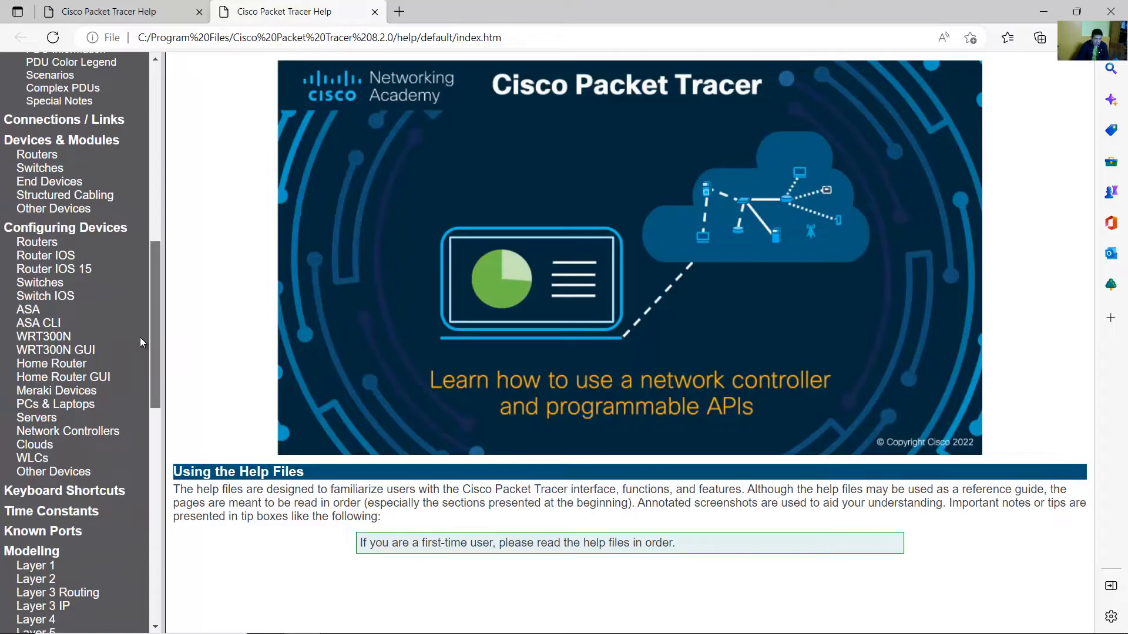
left_click(72, 231)
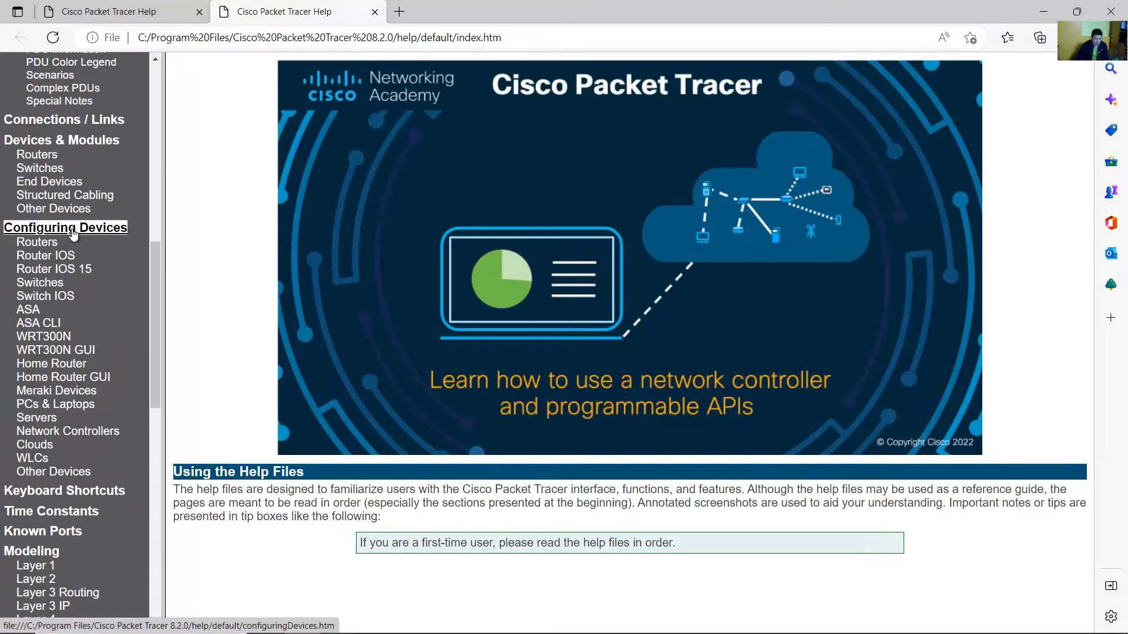
key("ctrl+w")
Switch to the activity instructions and highlight the direction to find Network Controllers.
left_click(481, 620)
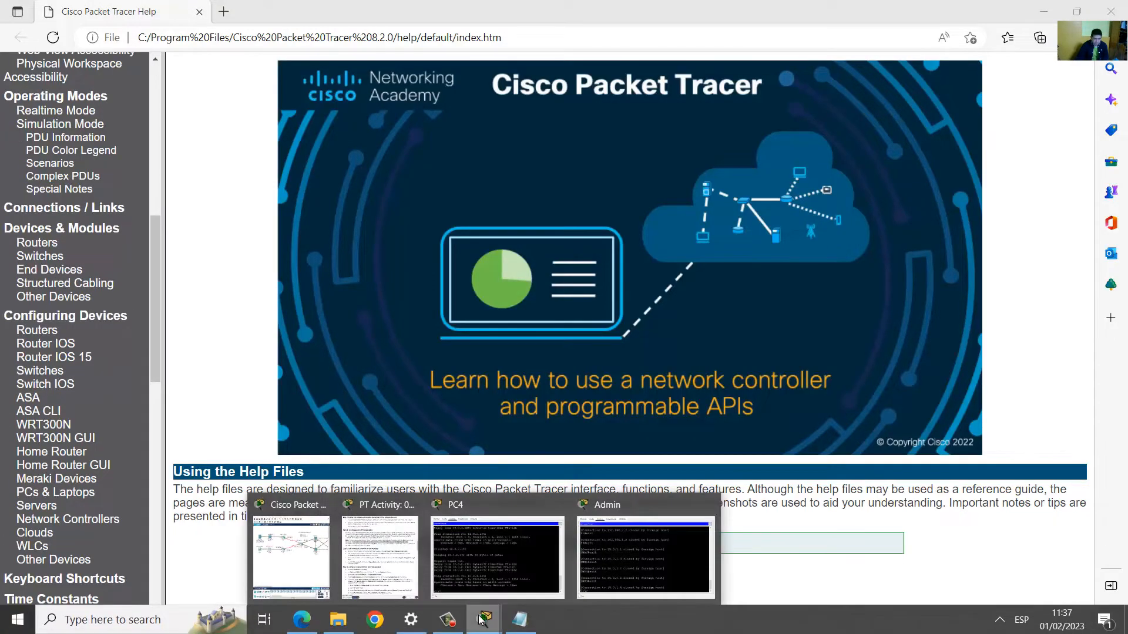
left_click(385, 555)
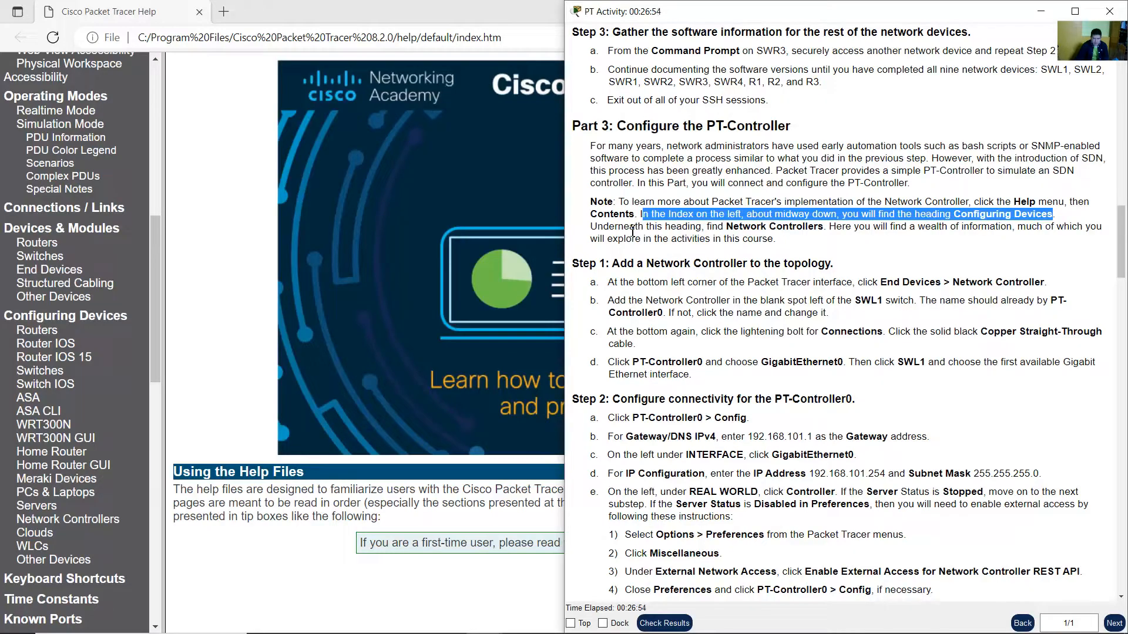
left_click_drag(594, 228, 821, 229)
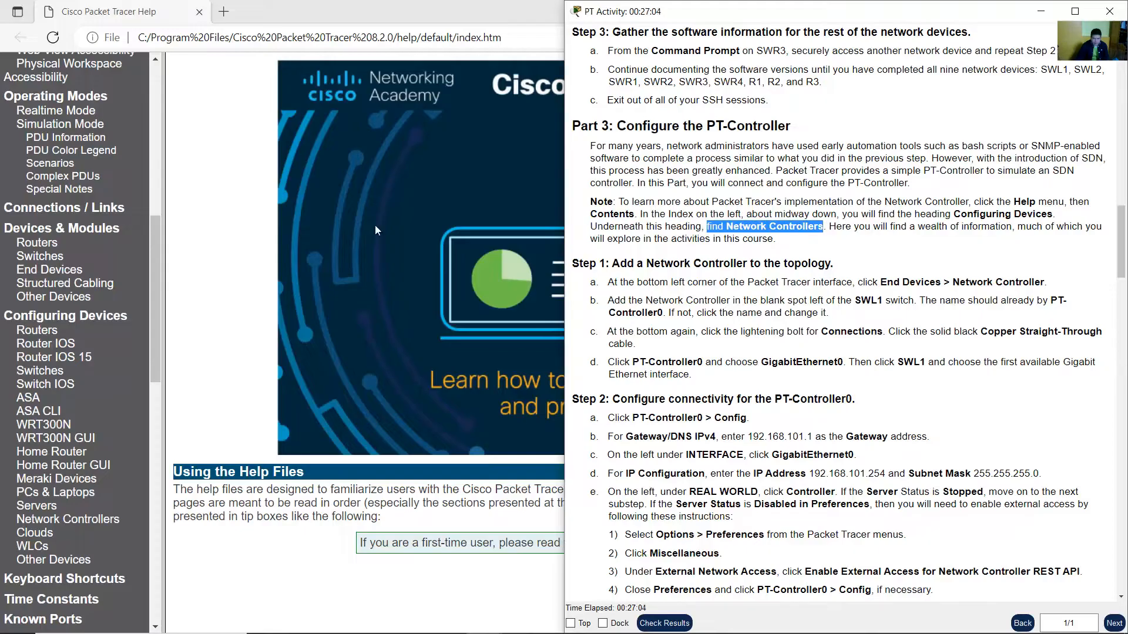
Open the Network Controllers page under Configuring Devices in the help index.
left_click(151, 324)
left_click_drag(152, 322, 153, 336)
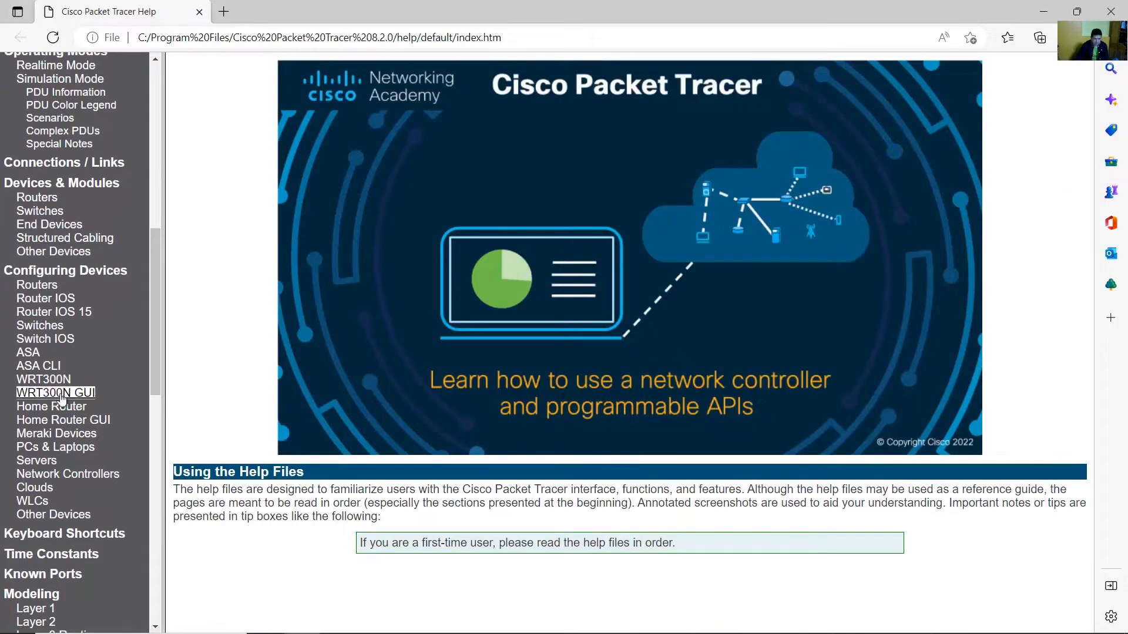
left_click(85, 476)
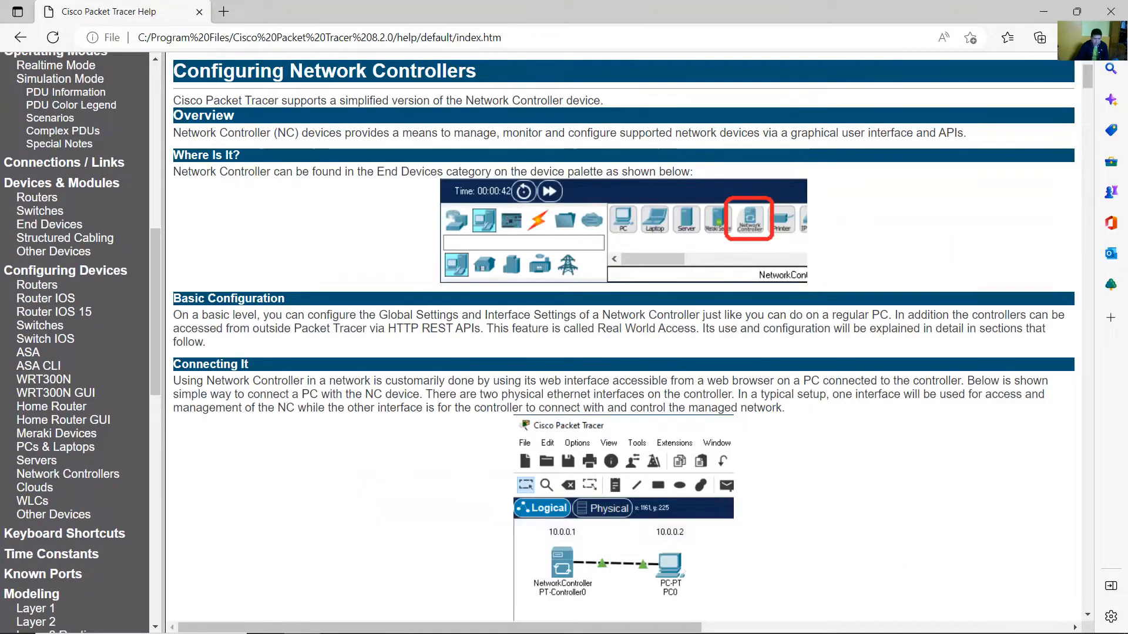
Switch to the activity instructions and highlight the sentence about the wealth of information to explore.
left_click(484, 619)
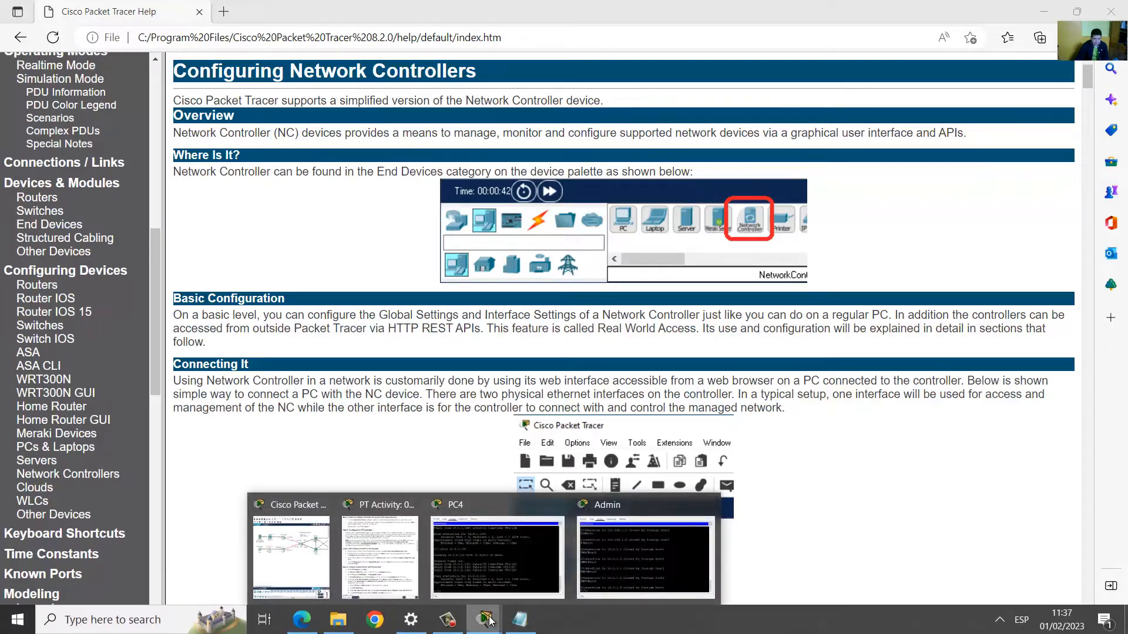
left_click(404, 562)
left_click_drag(829, 227, 767, 239)
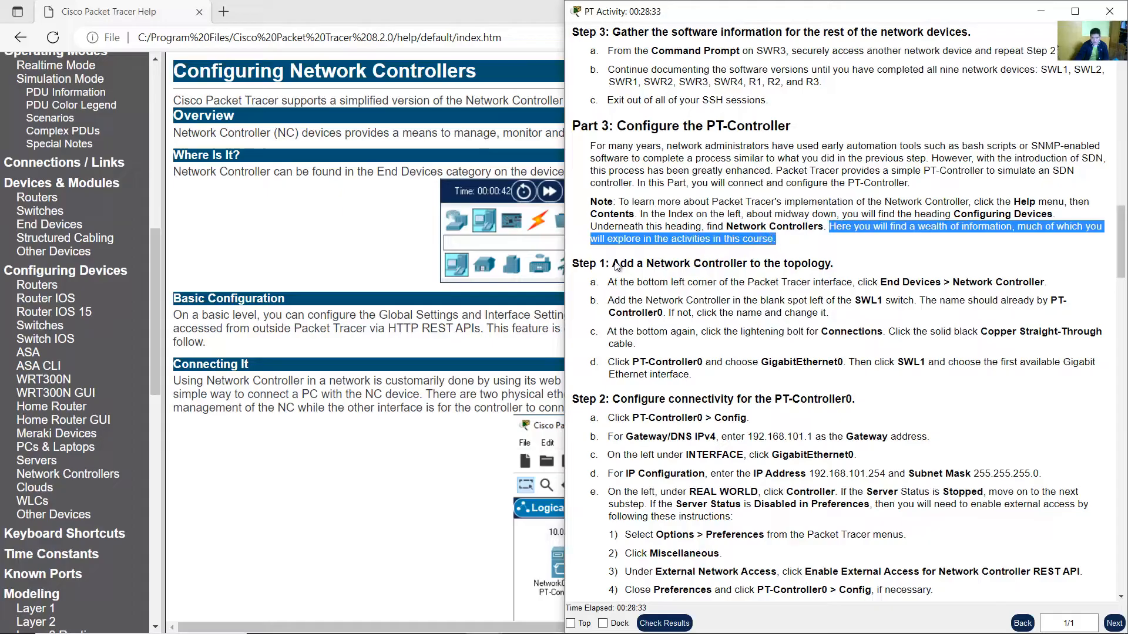
Return to the help page and read the Where Is It and Basic Configuration sections on network controllers.
left_click(342, 256)
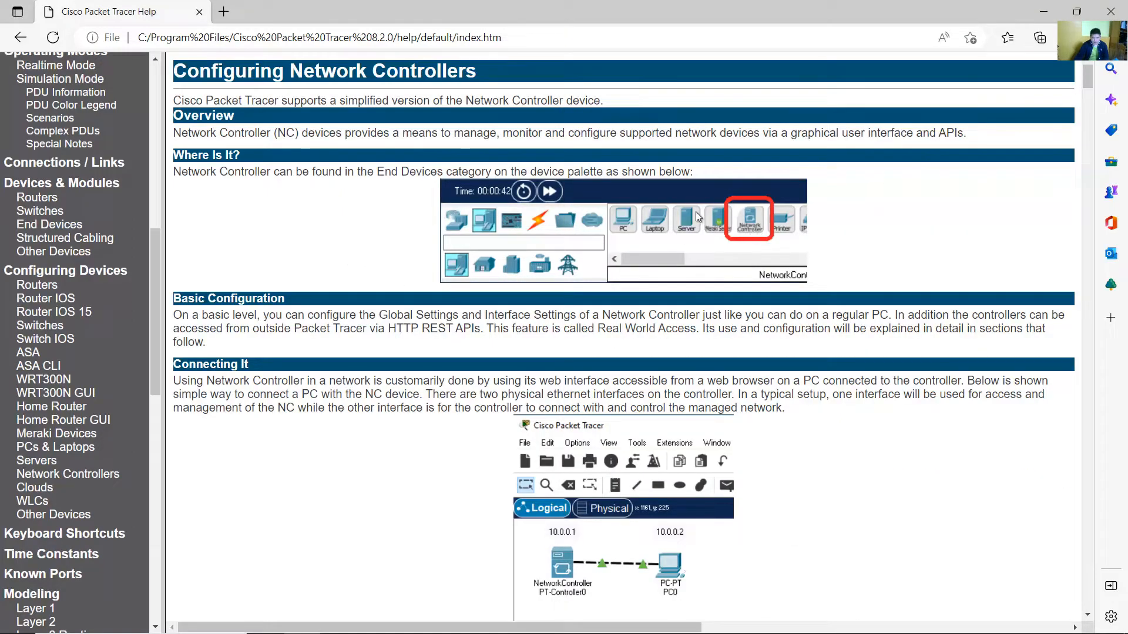
left_click_drag(210, 172, 681, 172)
left_click_drag(376, 171, 452, 172)
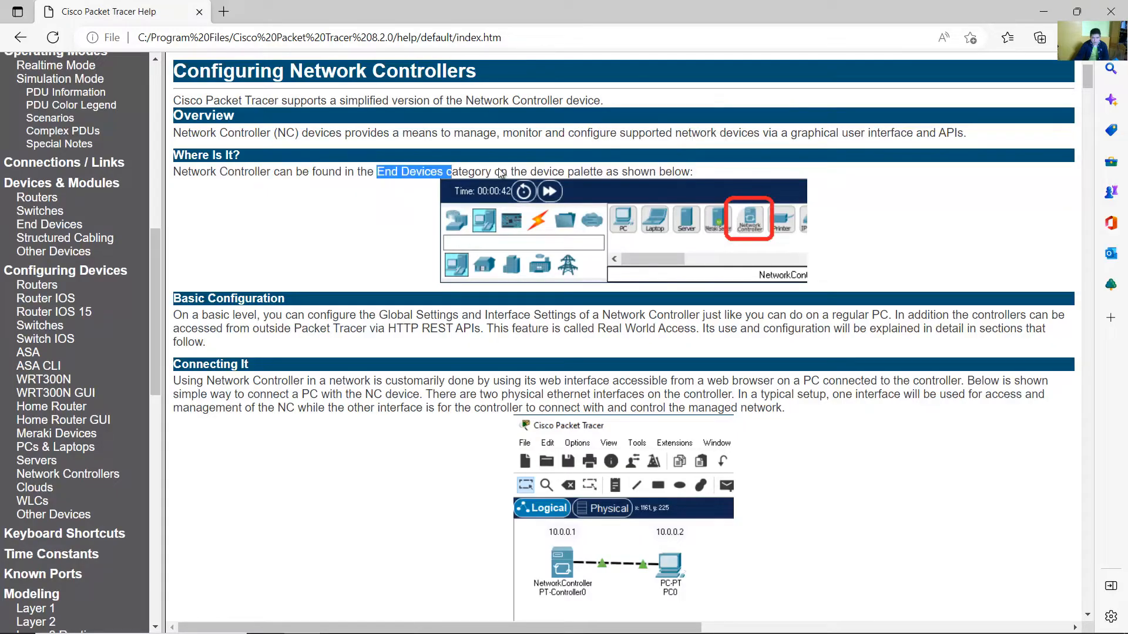
scroll(766, 245, "down", 3)
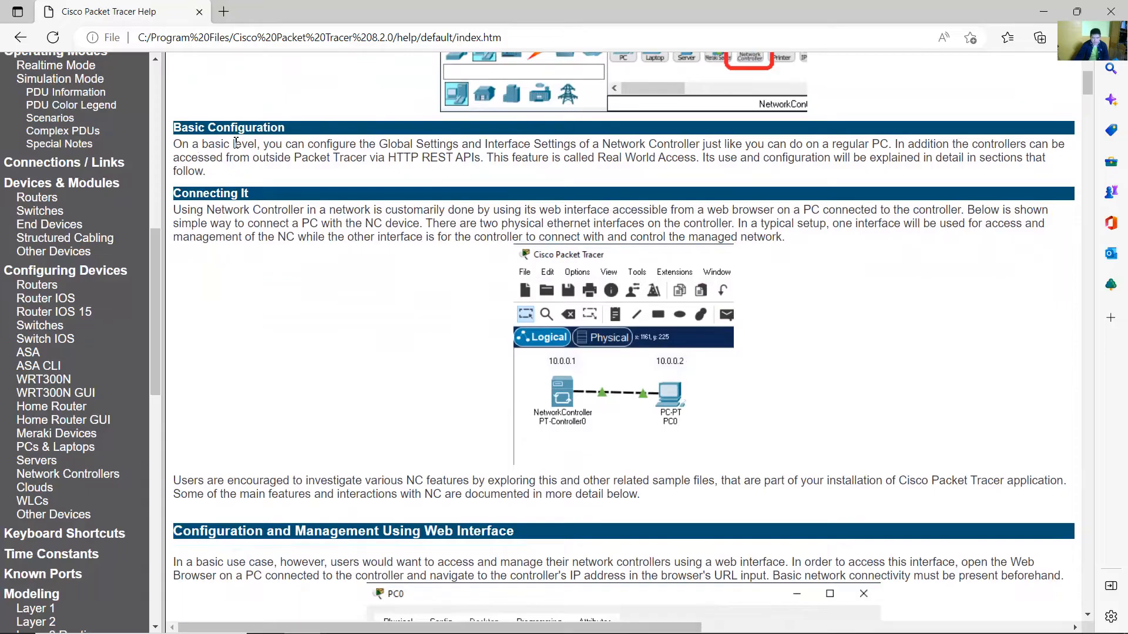
left_click_drag(179, 144, 697, 144)
left_click_drag(720, 145, 702, 161)
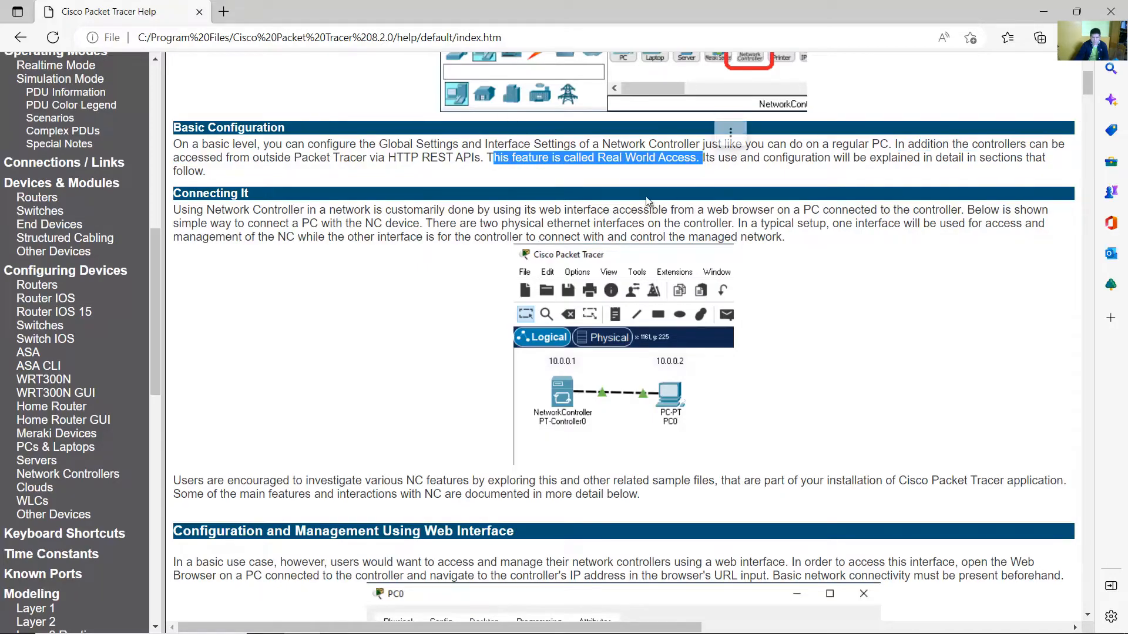
Read the Connecting It section describing how a PC connects to the network controller.
scroll(527, 217, "down", 3)
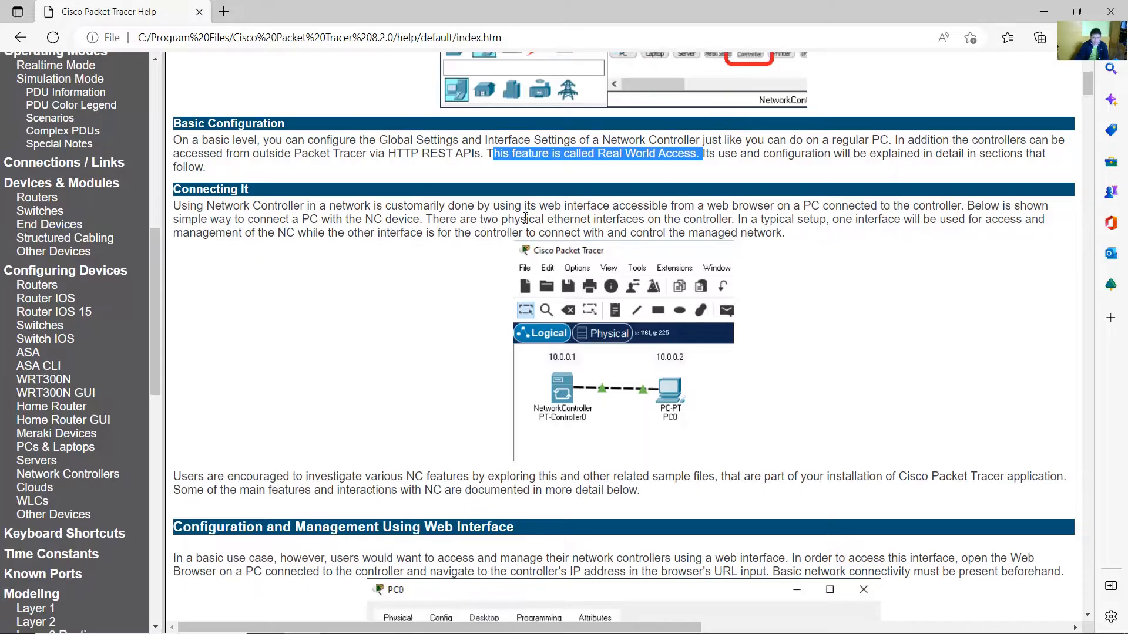
scroll(471, 189, "up", 3)
left_click_drag(294, 207, 787, 238)
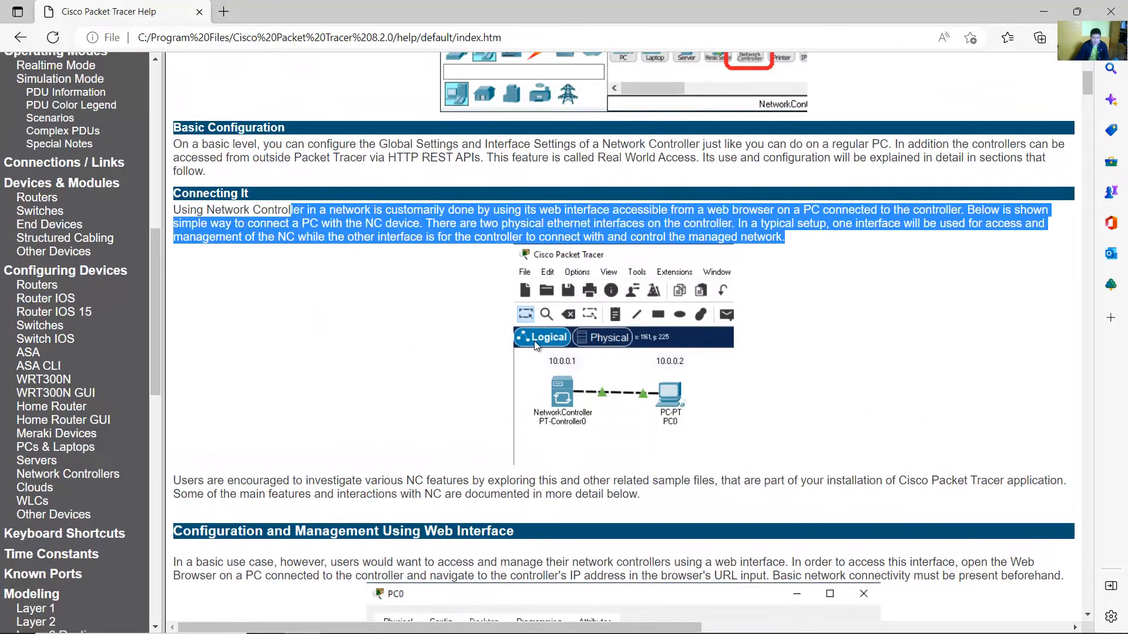
scroll(475, 280, "down", 5)
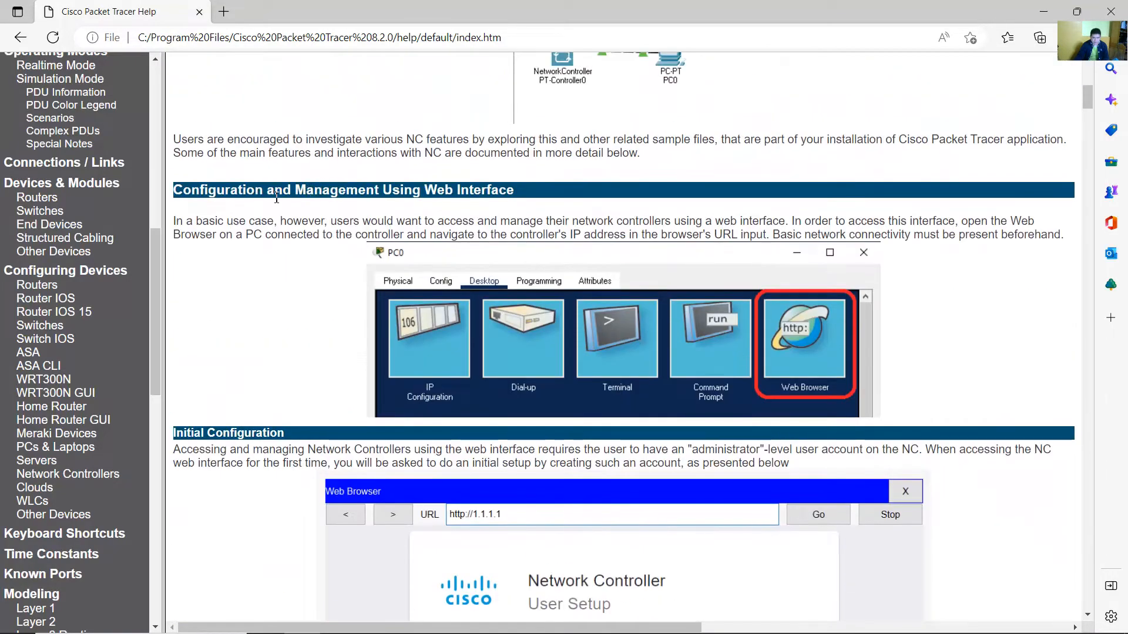
Read the web interface management and Initial Configuration sections about creating an administrator account.
left_click_drag(195, 221, 1006, 237)
left_click(1003, 287)
scroll(1003, 286, "down", 1)
scroll(1003, 287, "down", 3)
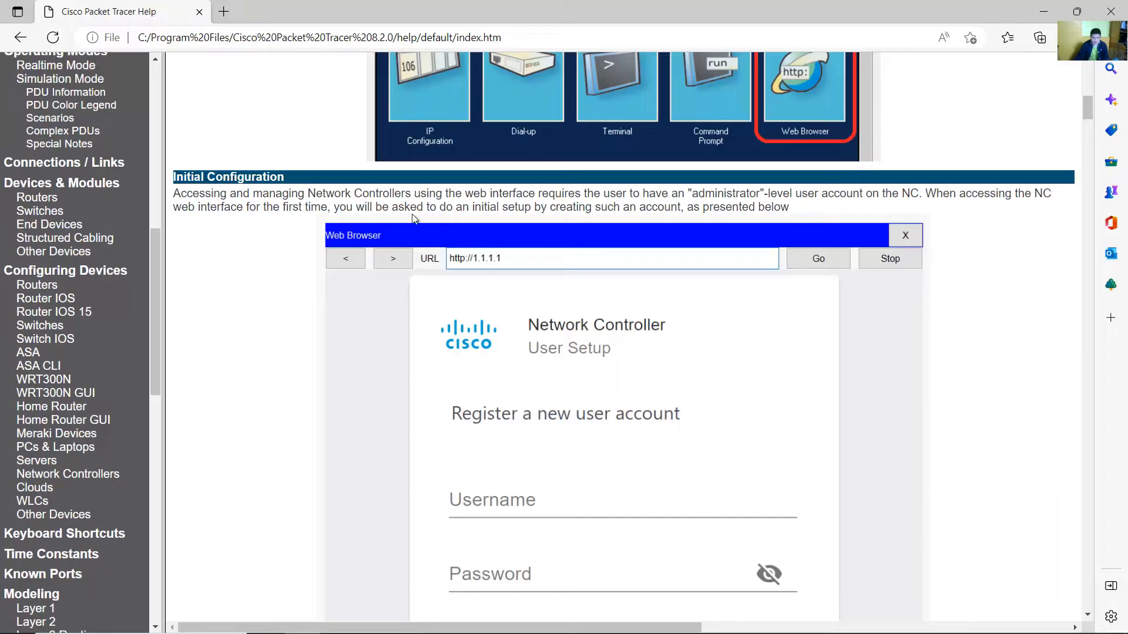
left_click_drag(340, 199, 752, 192)
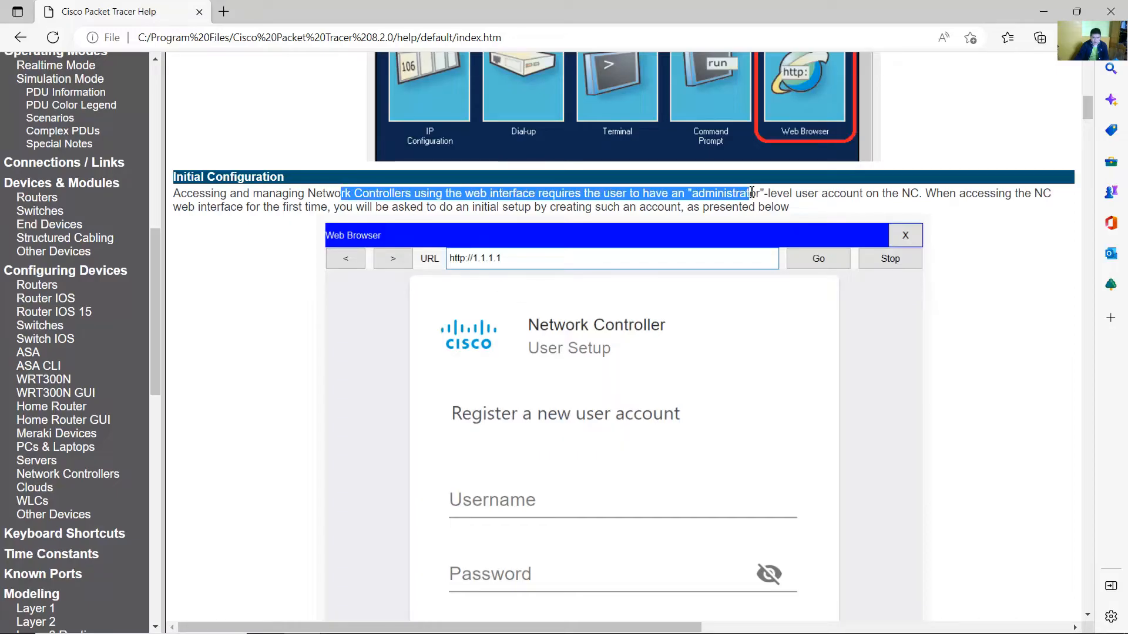
left_click(740, 197)
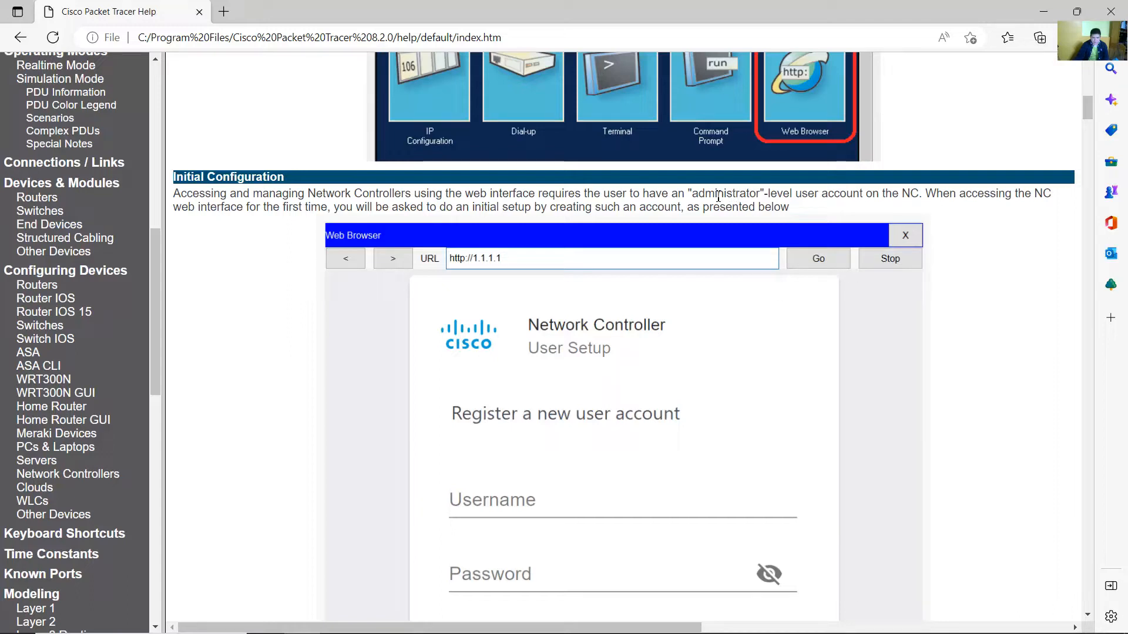
left_click_drag(369, 206, 797, 209)
Scroll through the rest of the Network Controllers help page, covering the dashboard, menus, API docs and scripting examples.
scroll(764, 258, "down", 2)
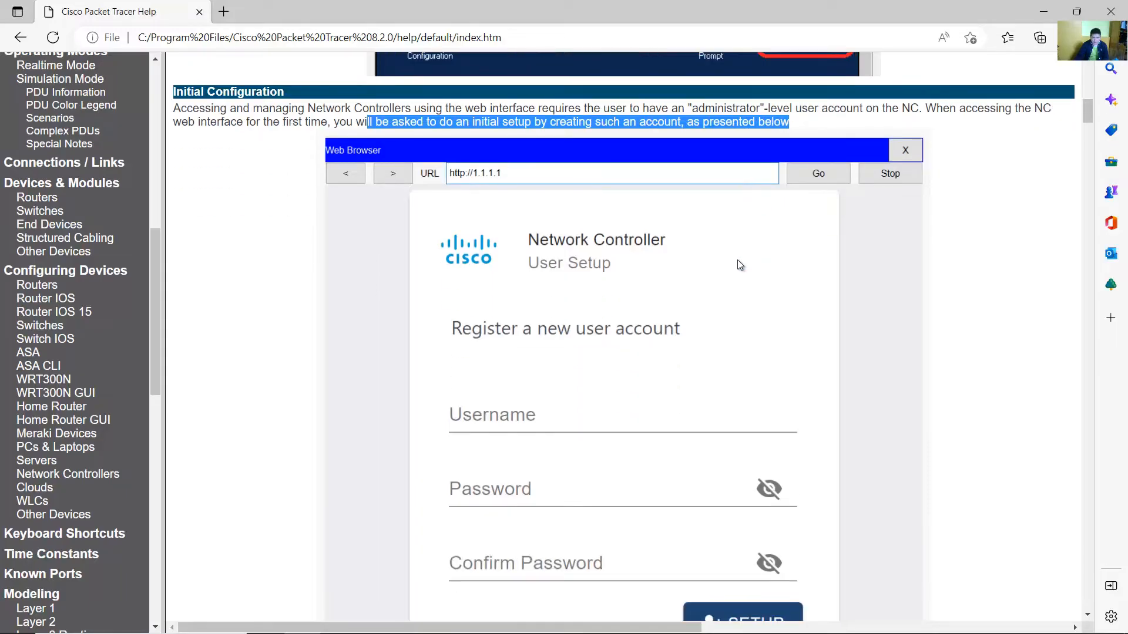
scroll(738, 260, "down", 9)
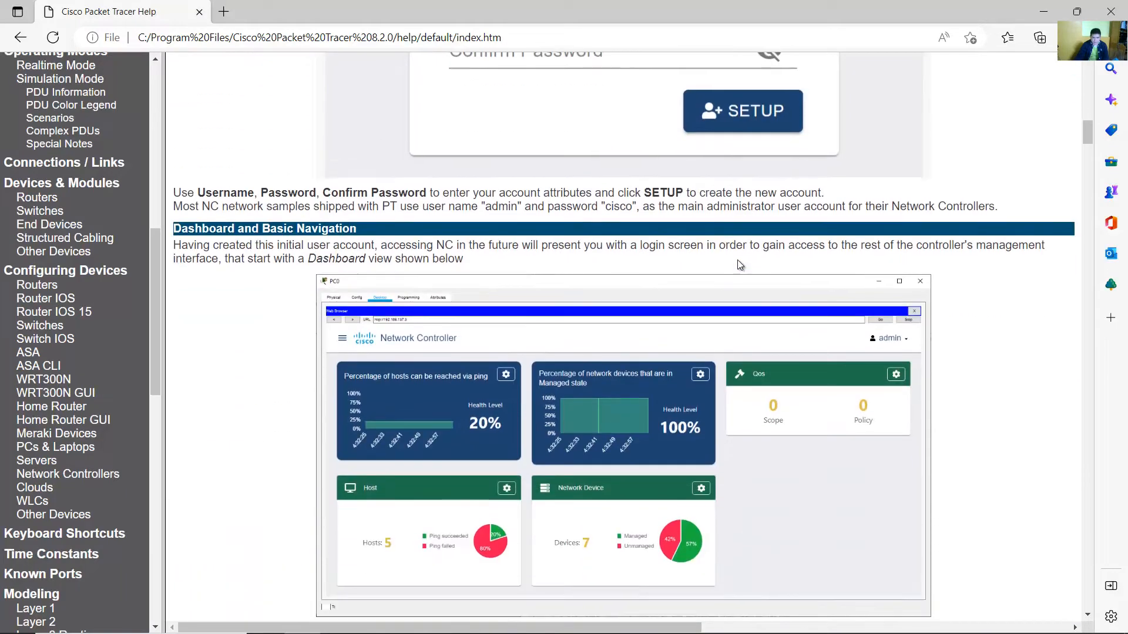
scroll(738, 260, "down", 2)
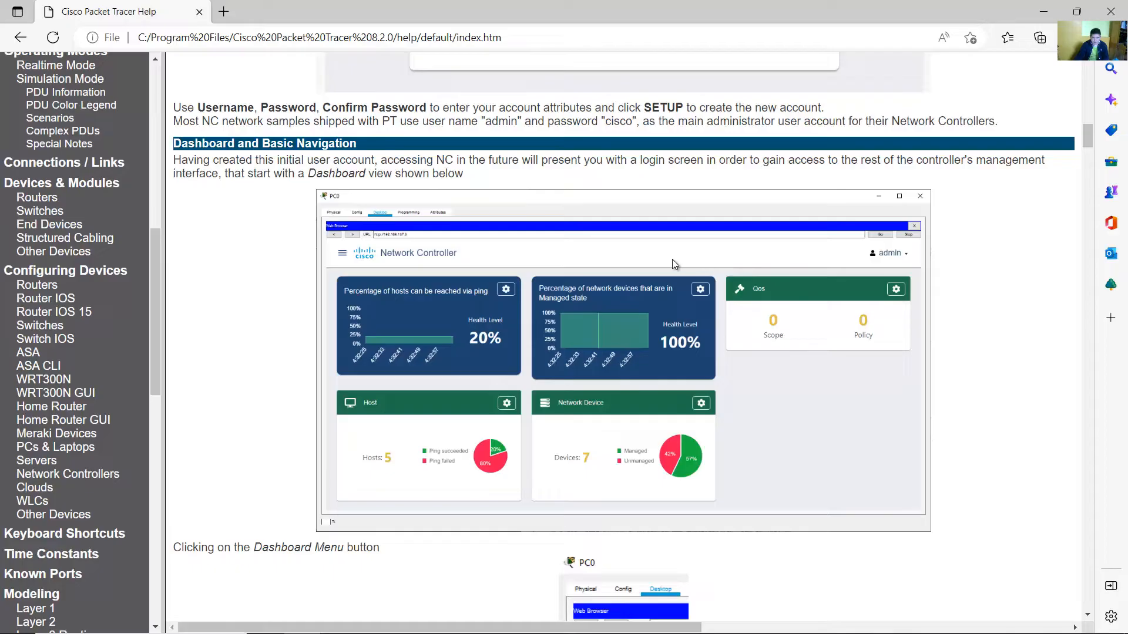
left_click_drag(234, 173, 470, 180)
scroll(728, 286, "down", 8)
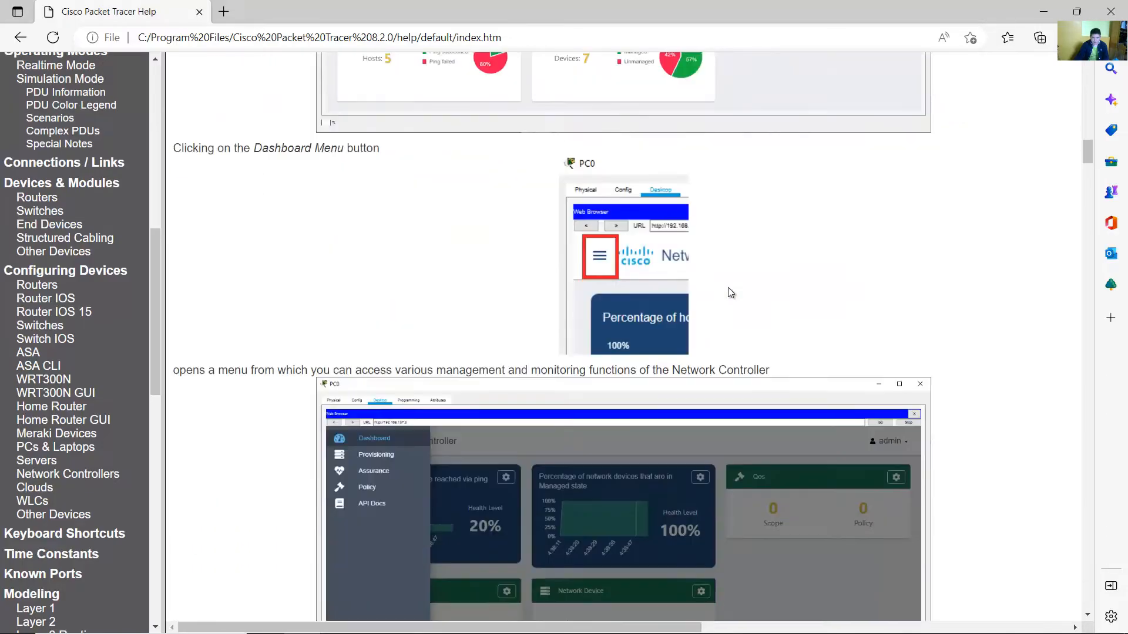
scroll(727, 283, "up", 3)
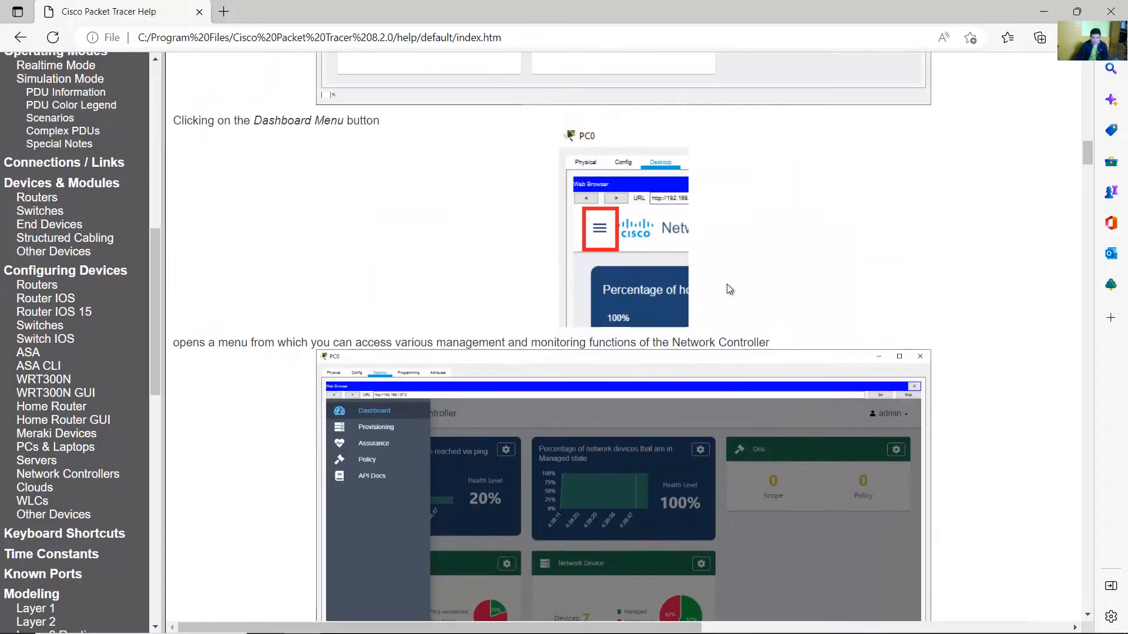
scroll(728, 284, "down", 7)
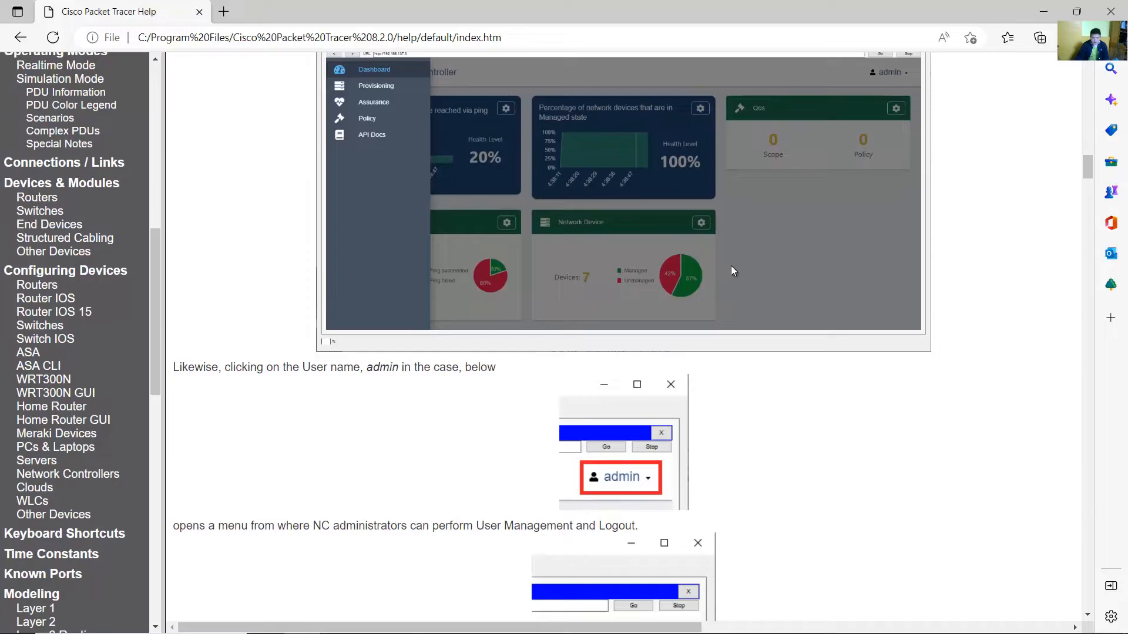
scroll(732, 269, "down", 20)
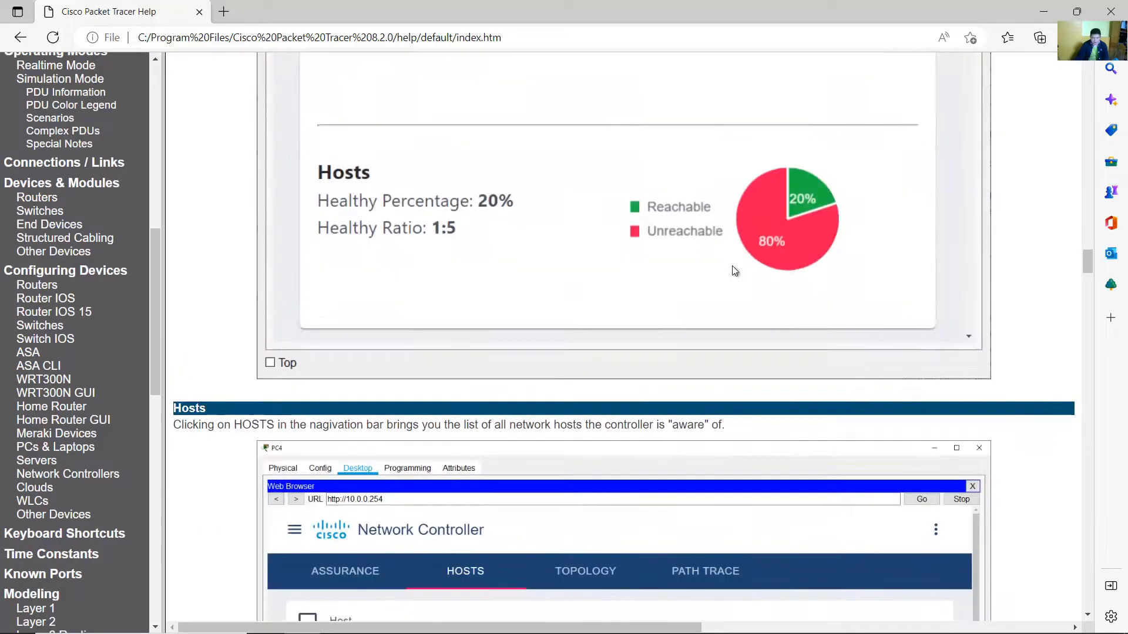
scroll(734, 270, "down", 20)
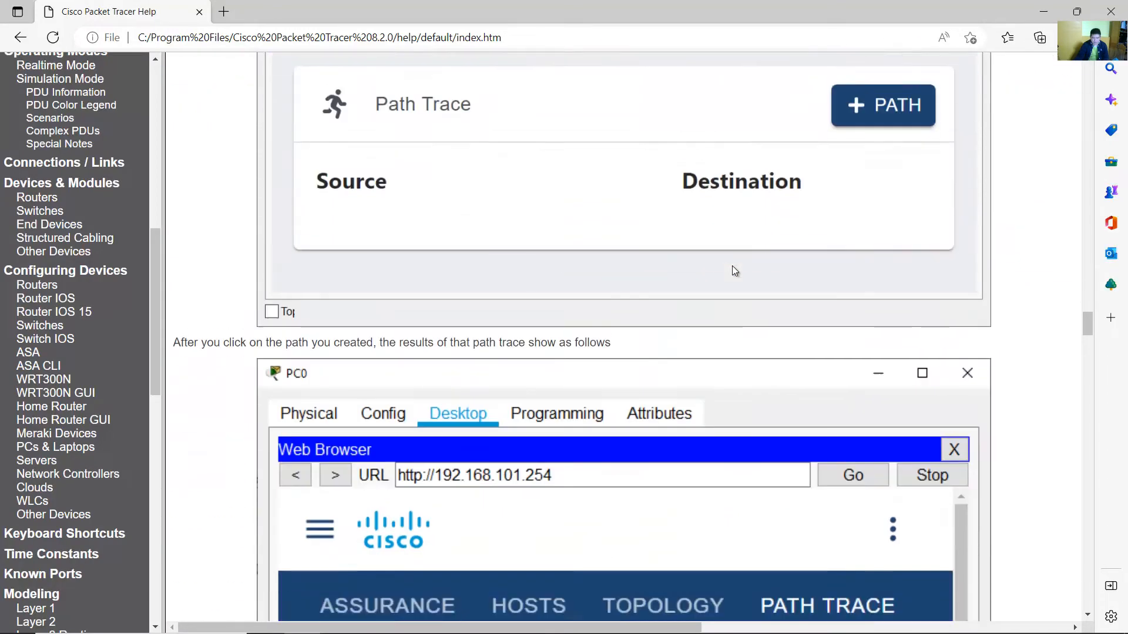
scroll(734, 270, "down", 20)
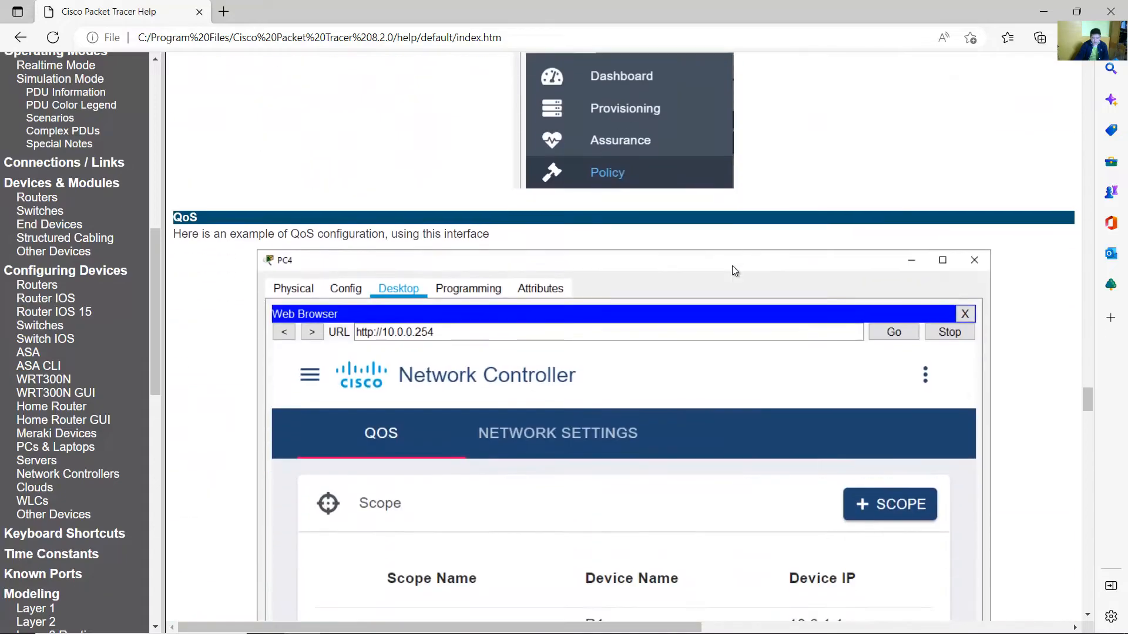
scroll(734, 270, "down", 20)
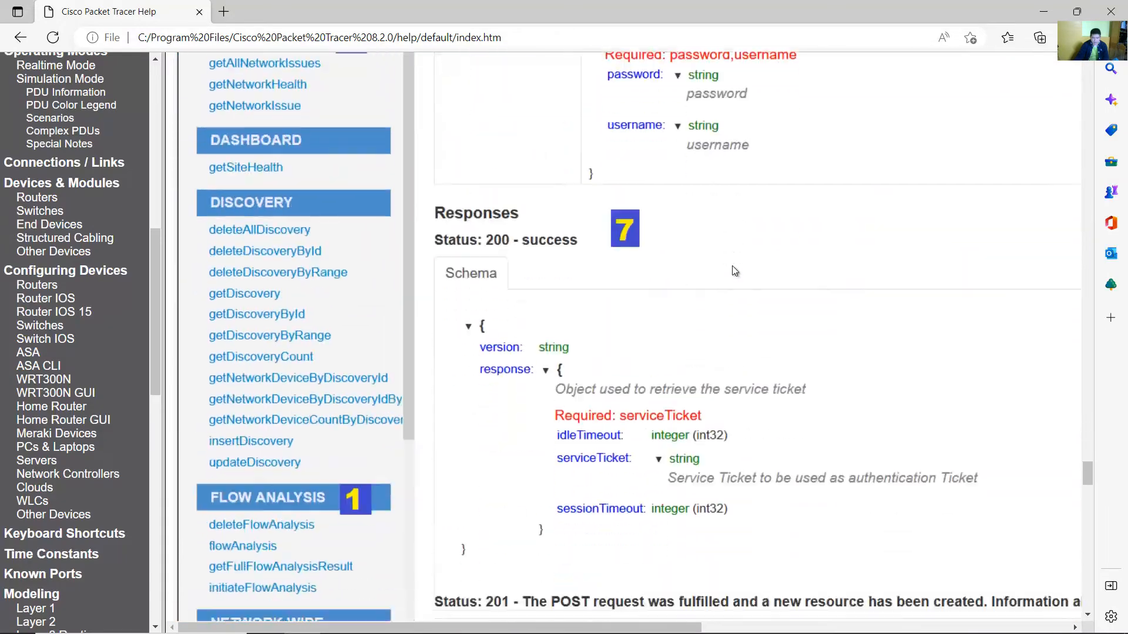
scroll(735, 267, "down", 20)
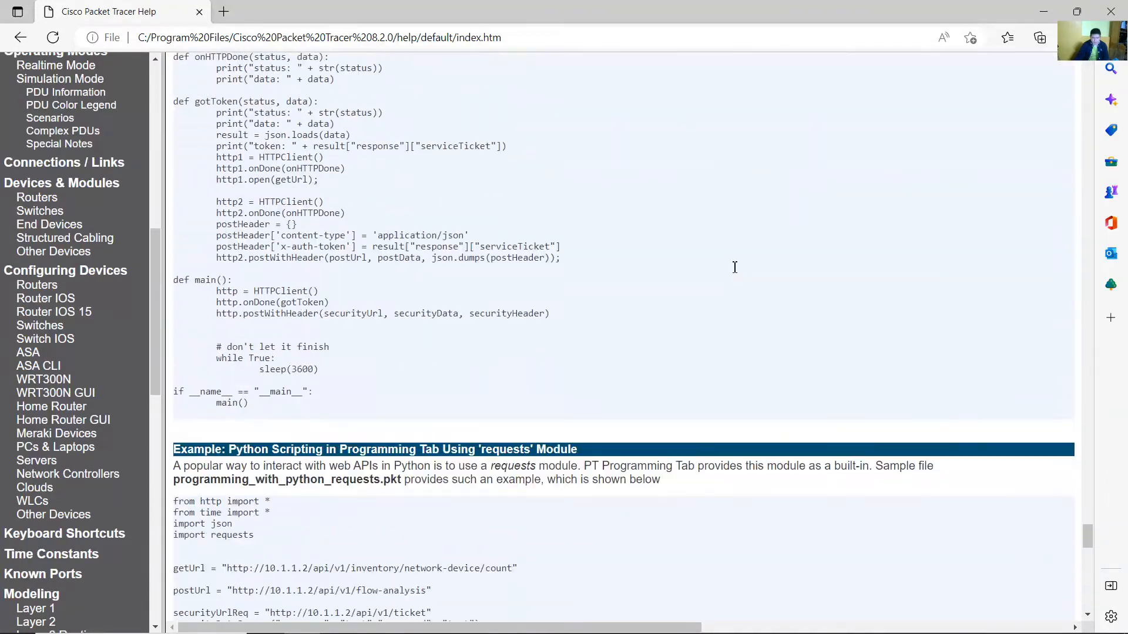
scroll(735, 267, "down", 4)
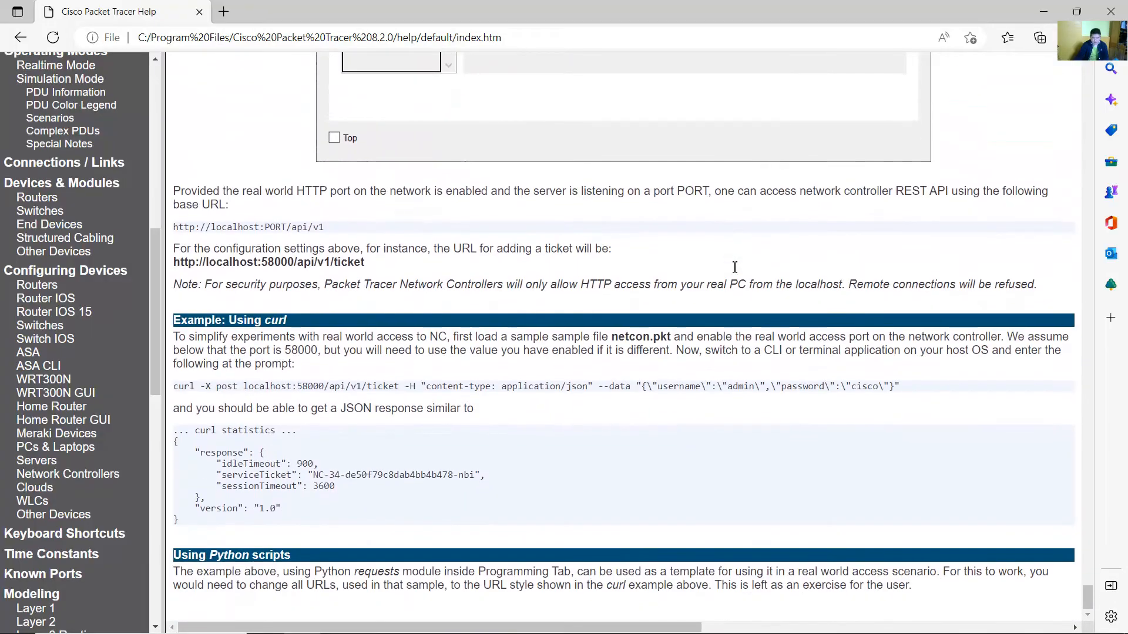
scroll(734, 270, "up", 14)
scroll(735, 271, "up", 3)
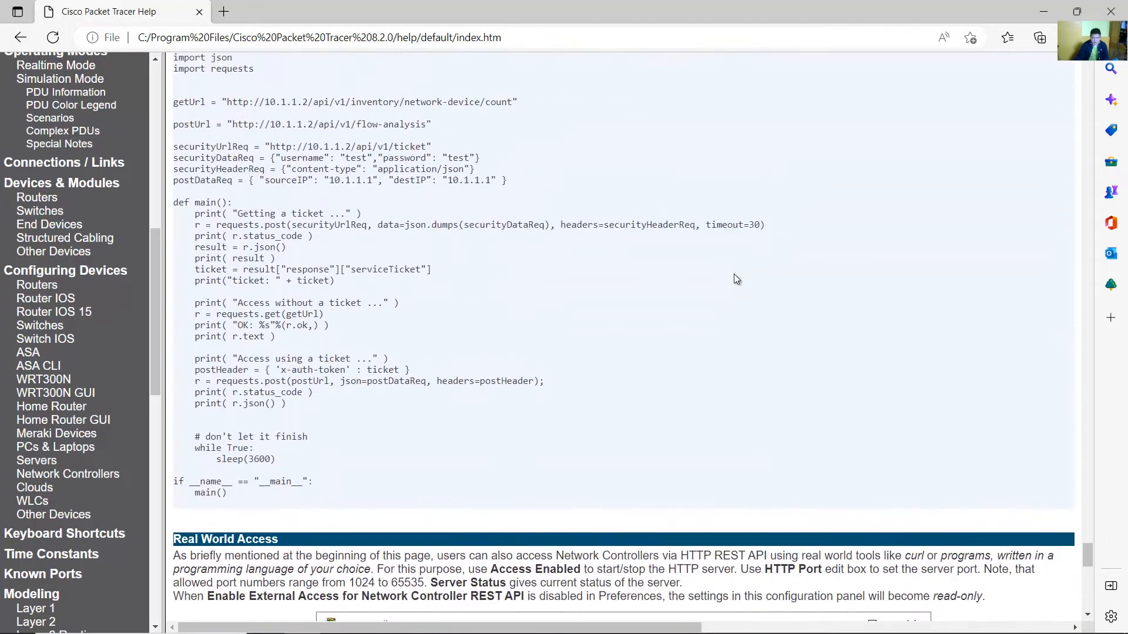
Read the Topology section of the Network Controllers help page, then close the help window.
left_click_drag(1091, 556, 1123, 295)
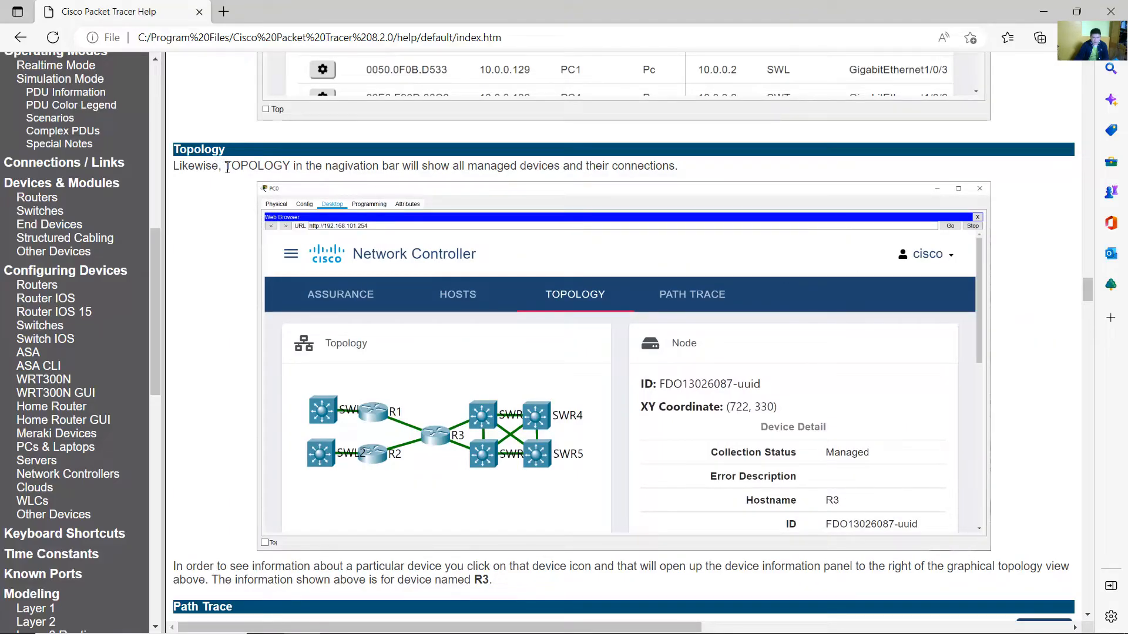
left_click_drag(248, 168, 684, 170)
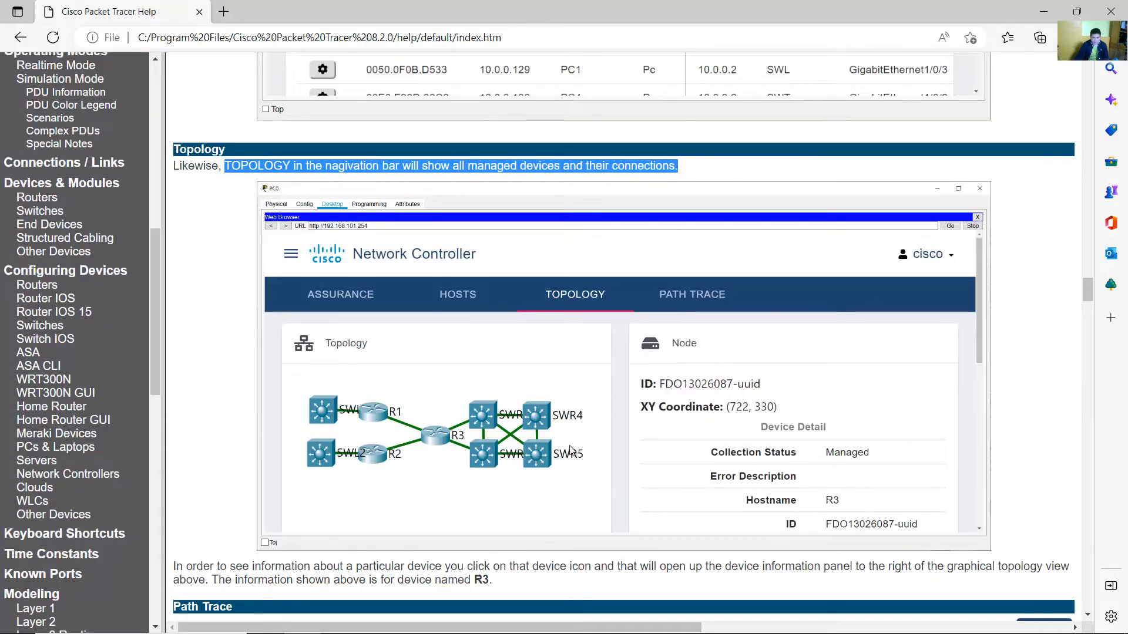
scroll(608, 411, "down", 1)
scroll(608, 411, "down", 3)
scroll(608, 411, "up", 6)
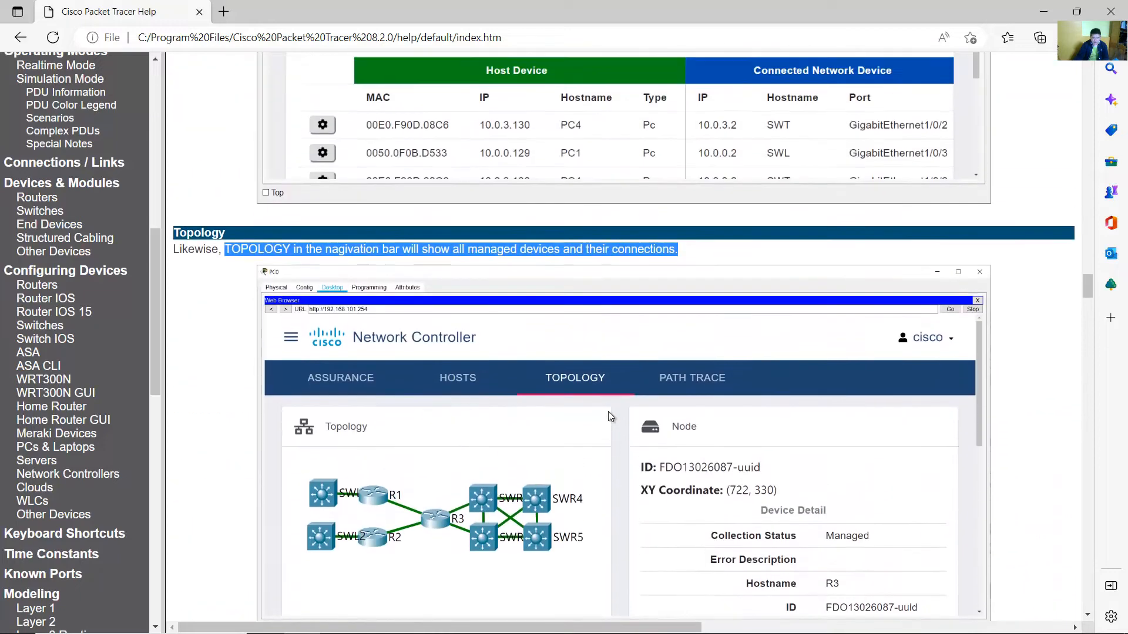
scroll(802, 256, "up", 15)
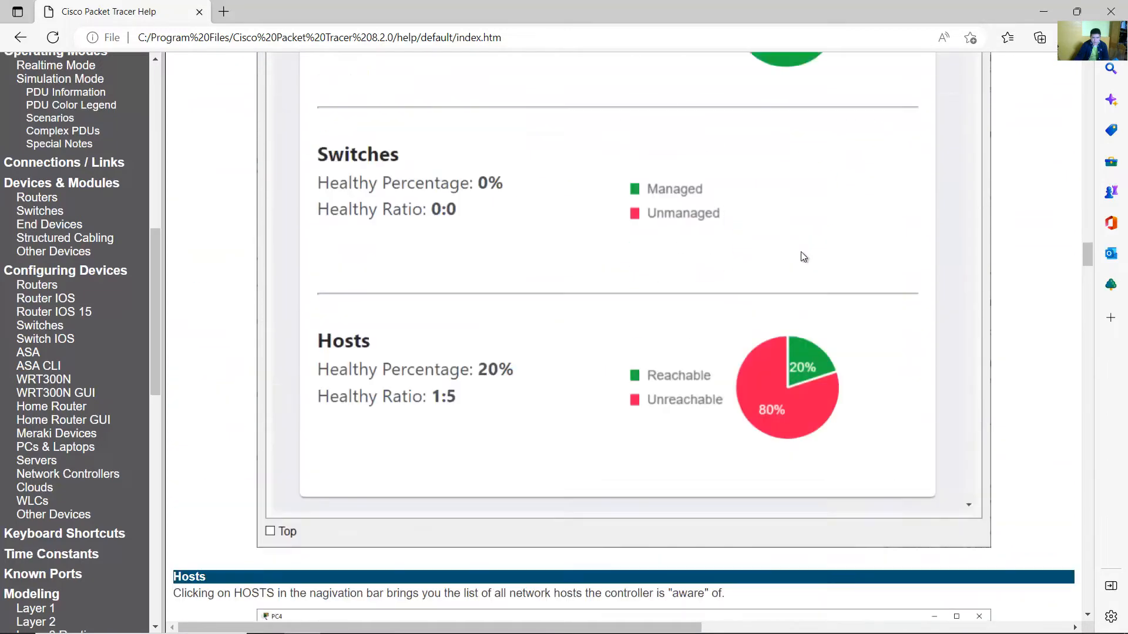
left_click(1043, 11)
left_click(646, 287)
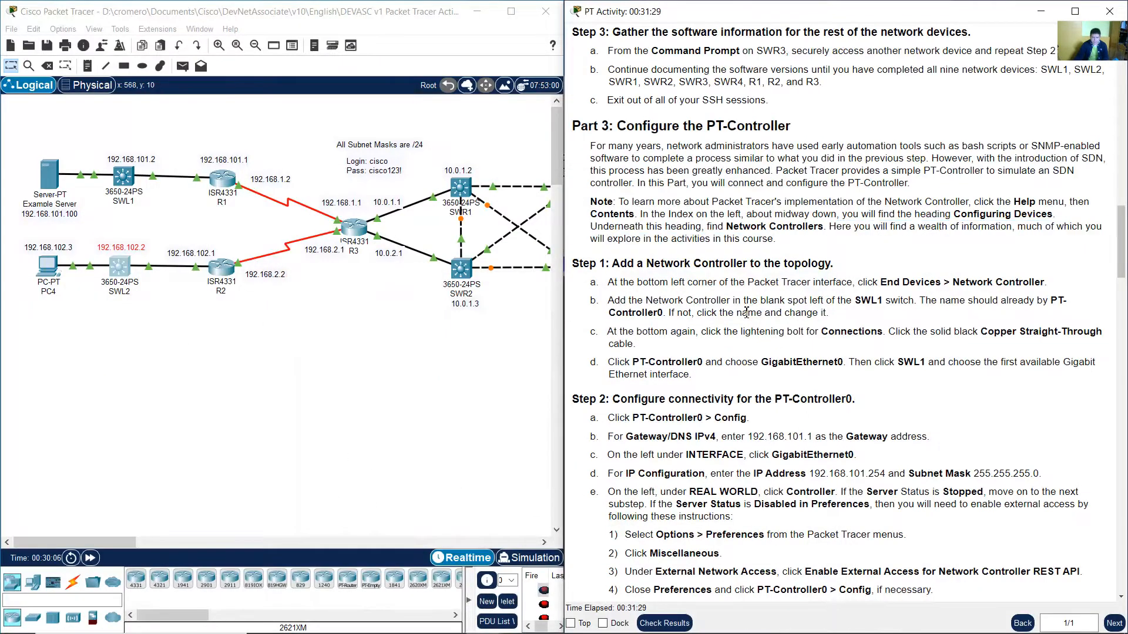
Add a Network Controller from the End Devices category to an empty area of the logical workspace.
scroll(632, 265, "down", 2)
left_click_drag(611, 229, 830, 229)
scroll(833, 225, "down", 2)
scroll(833, 226, "down", 1)
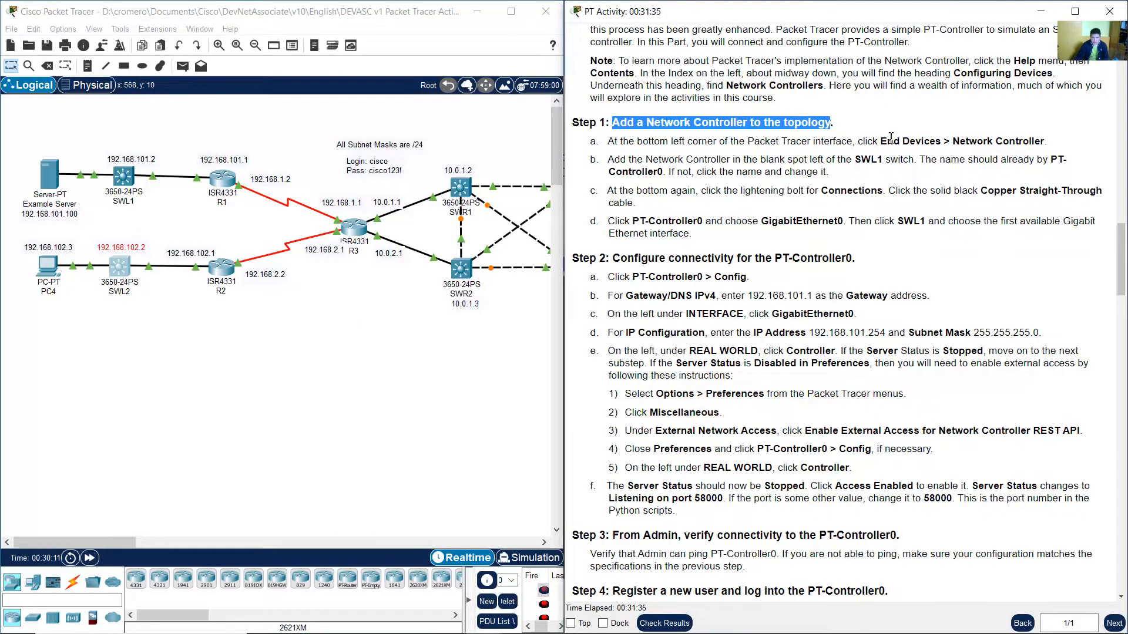
left_click_drag(888, 140, 1061, 148)
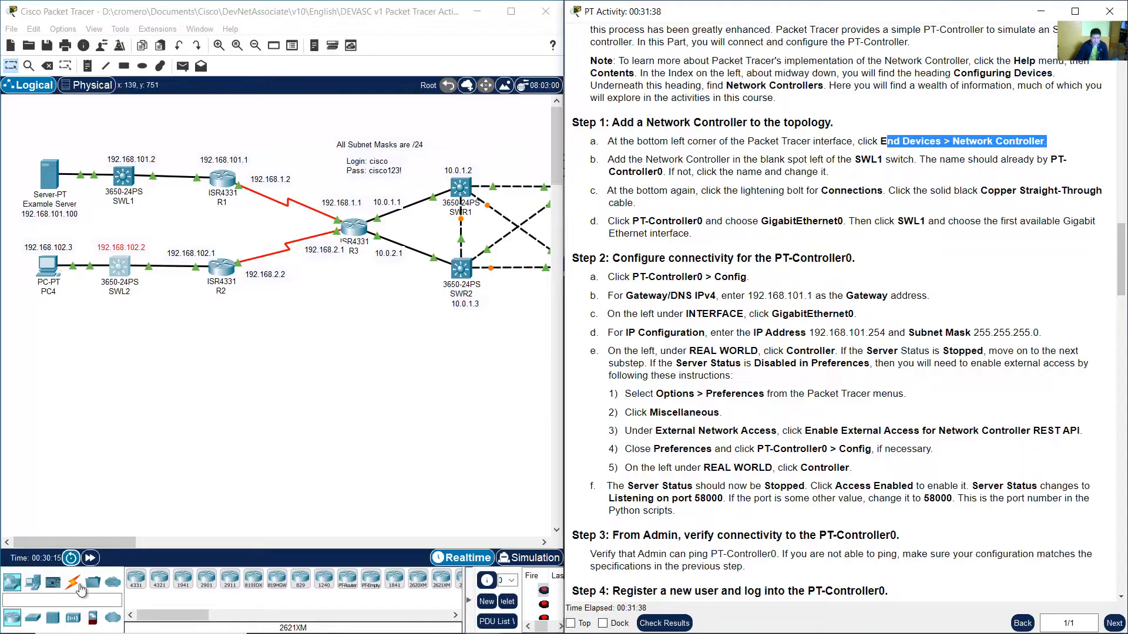
left_click(35, 584)
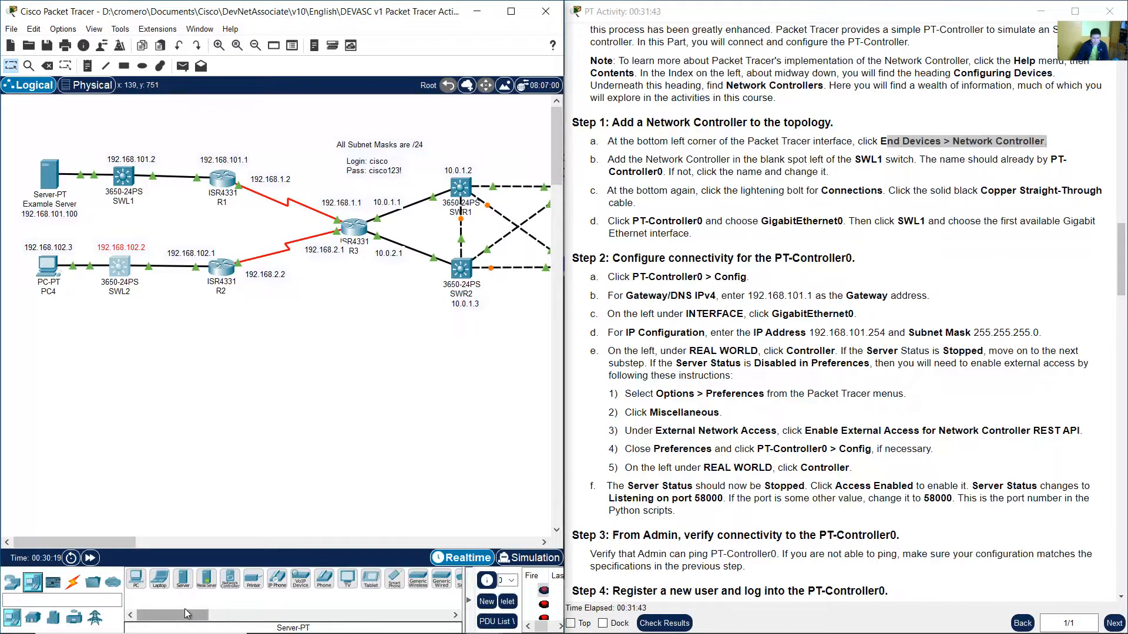
left_click(233, 588)
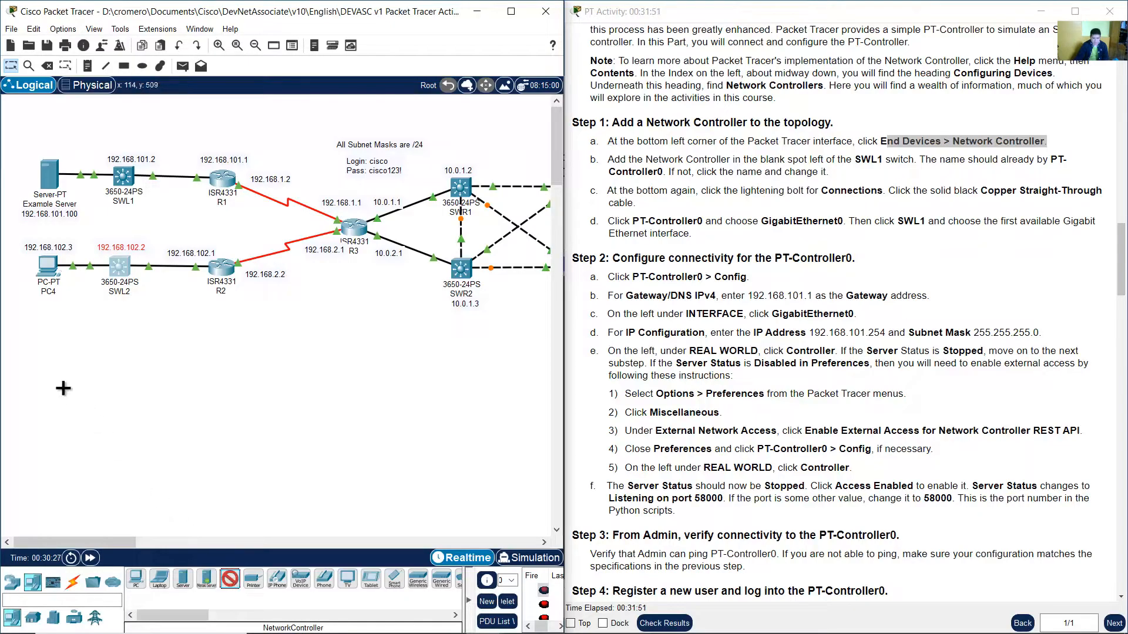
left_click(51, 350)
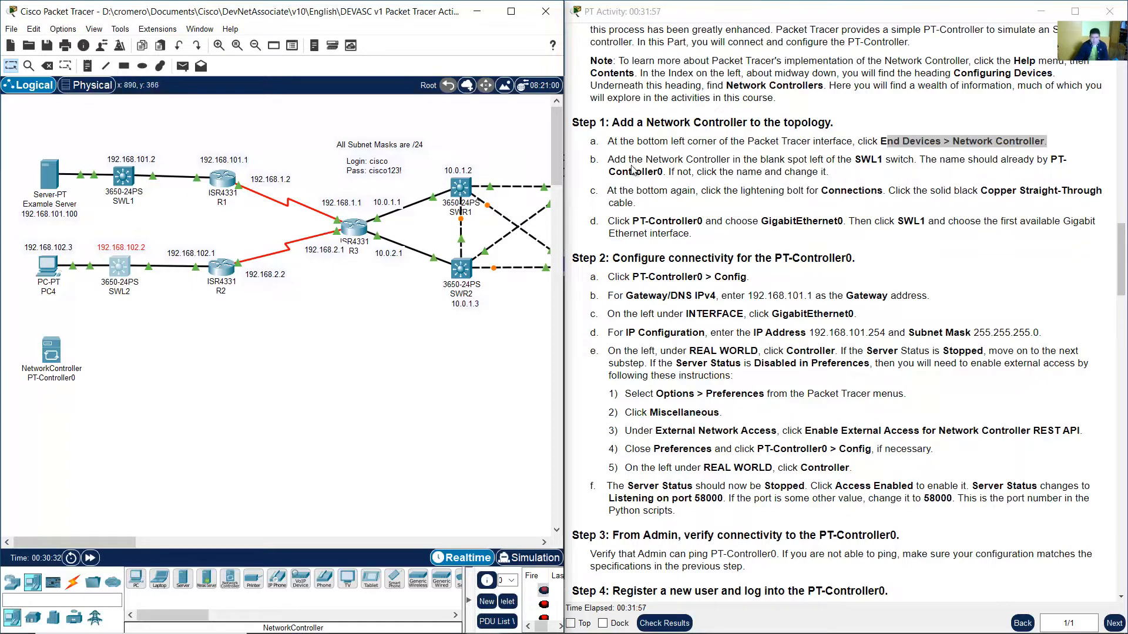
Move PT-Controller0 to the blank spot at the top left of the topology, beside SWL1.
left_click_drag(609, 160, 829, 159)
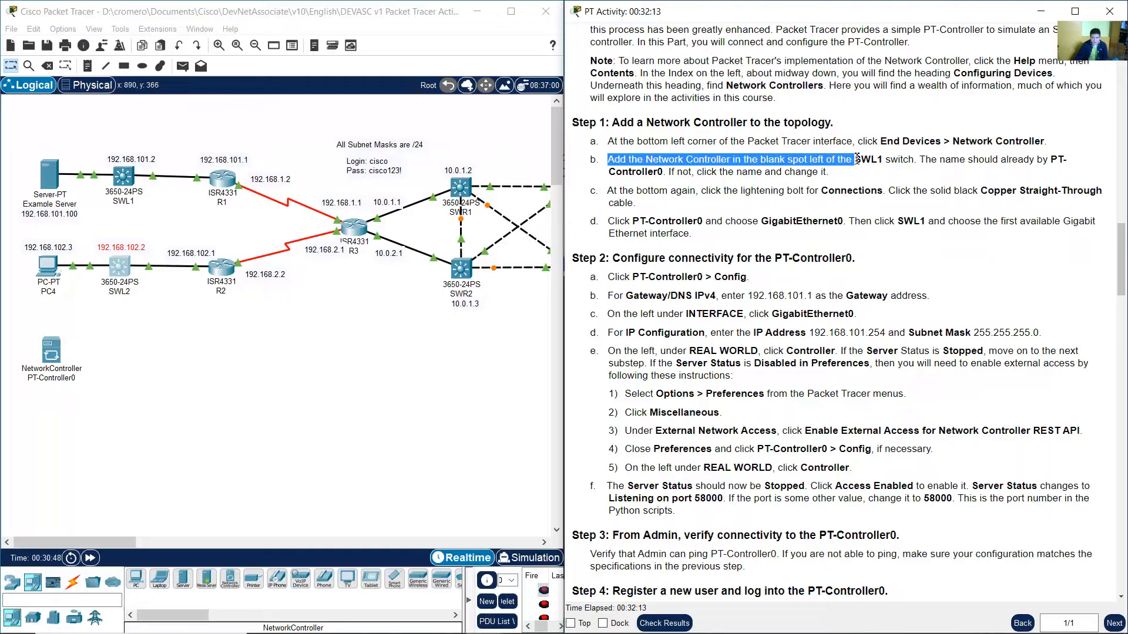
left_click_drag(861, 158, 911, 160)
left_click(140, 370)
left_click_drag(59, 357, 58, 128)
left_click_drag(185, 124, 93, 222)
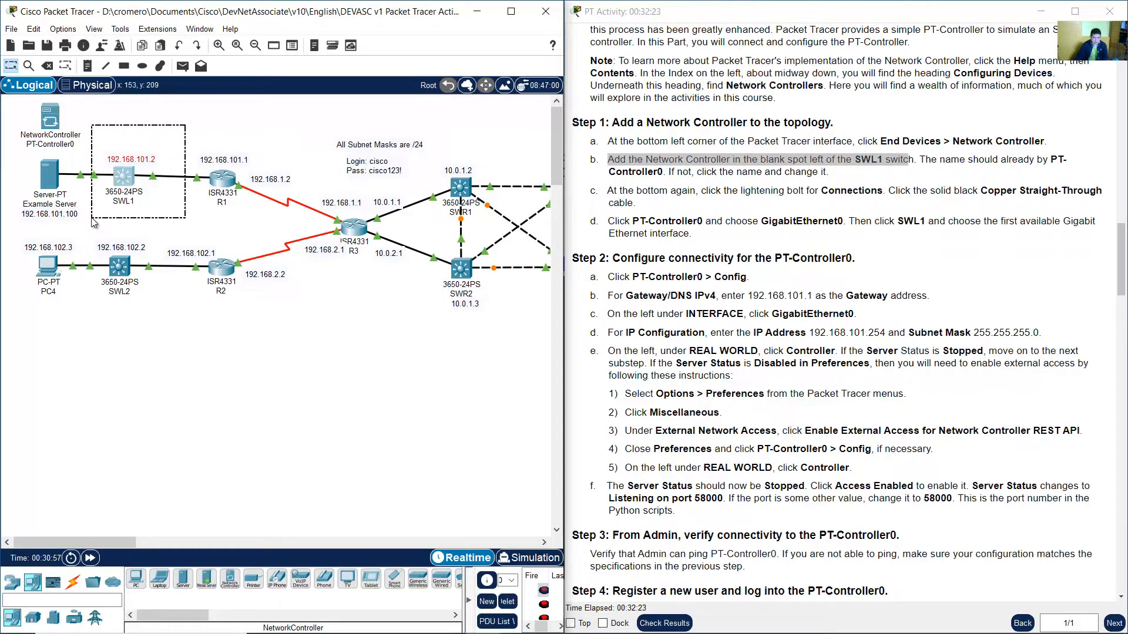
left_click_drag(106, 128, 34, 106)
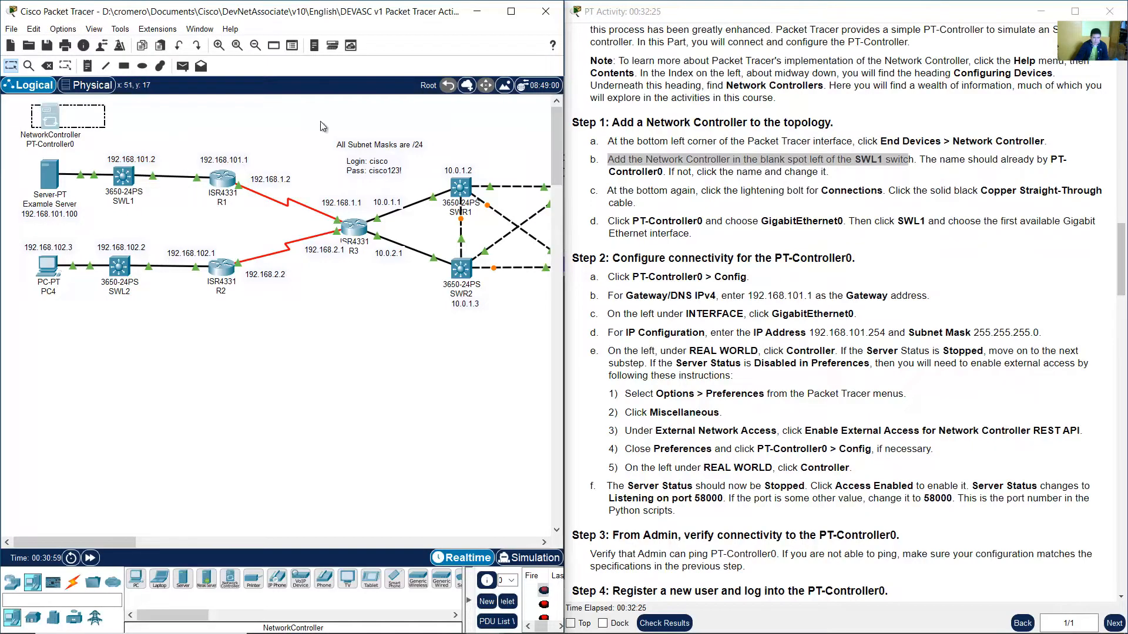
Check the controller's name label against the required name PT-Controller0.
left_click(928, 182)
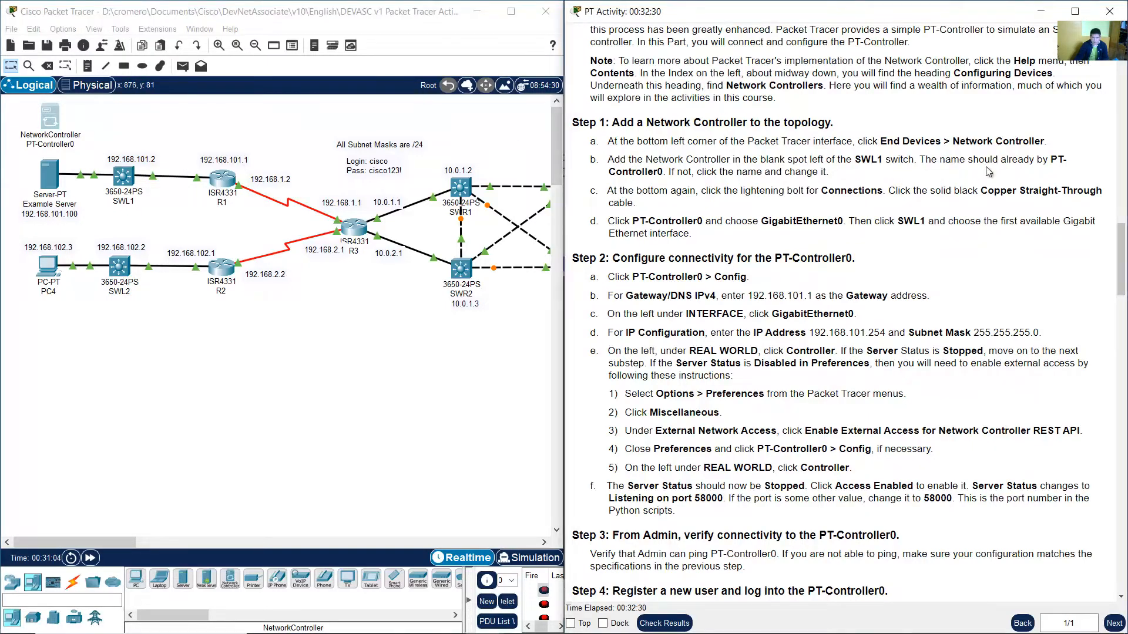
left_click_drag(926, 160, 666, 174)
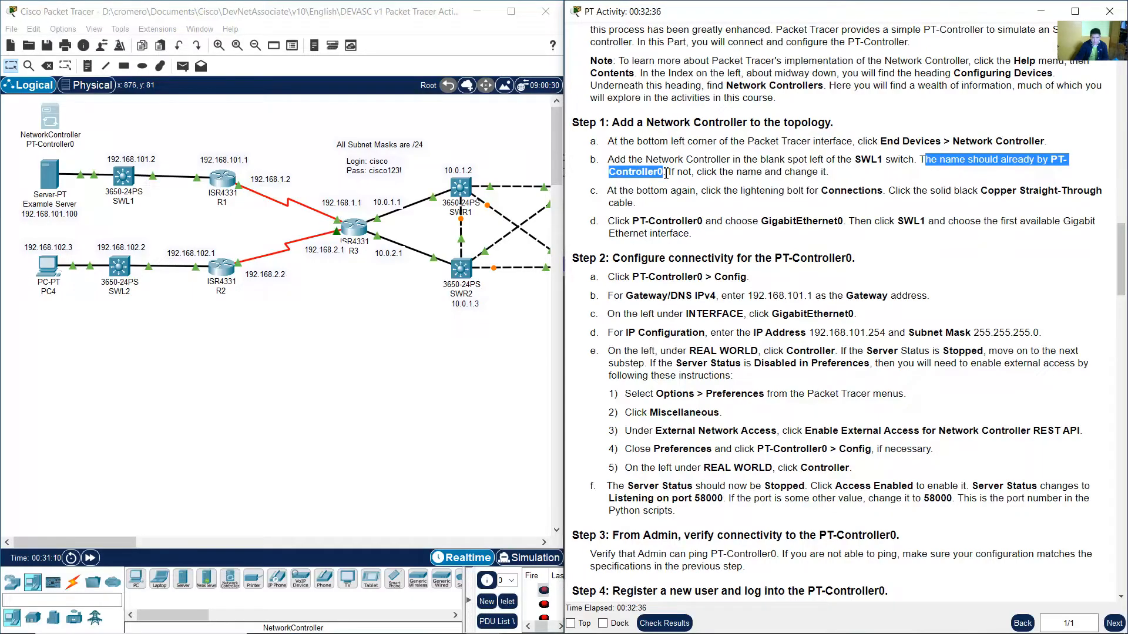
left_click_drag(679, 175, 830, 172)
left_click(840, 176)
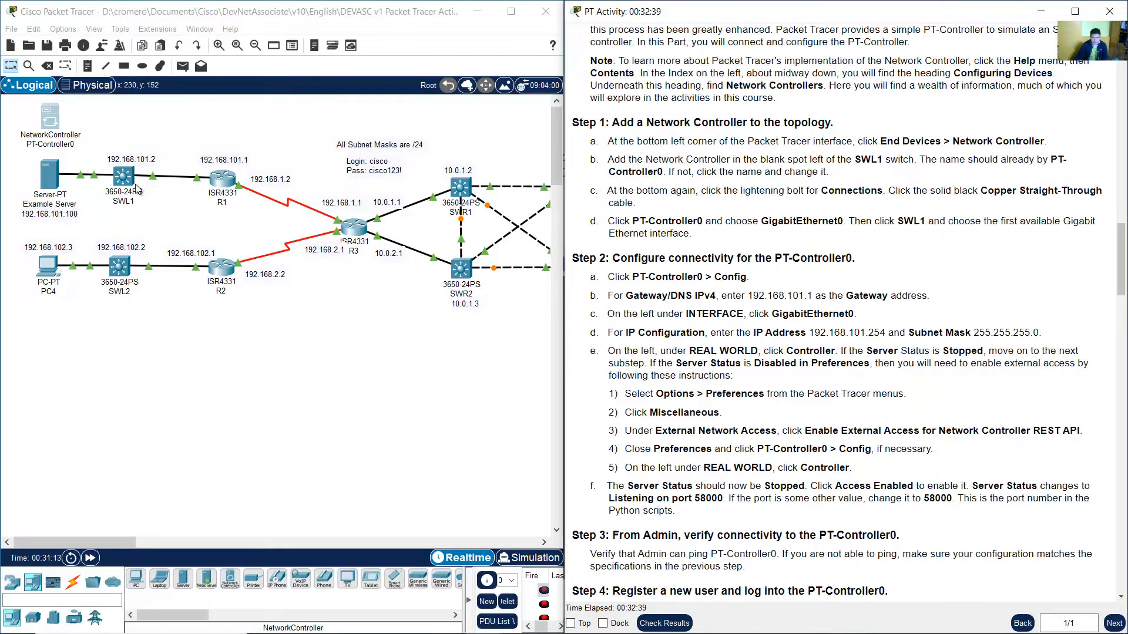
left_click(55, 146)
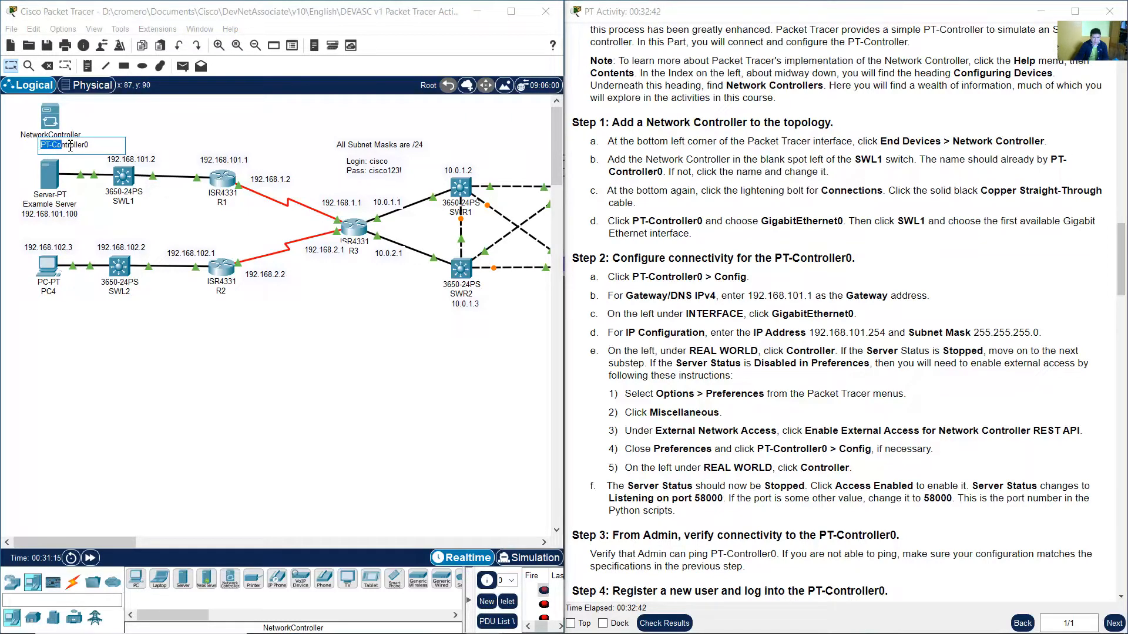
left_click_drag(70, 146, 106, 145)
left_click(120, 141)
left_click(172, 140)
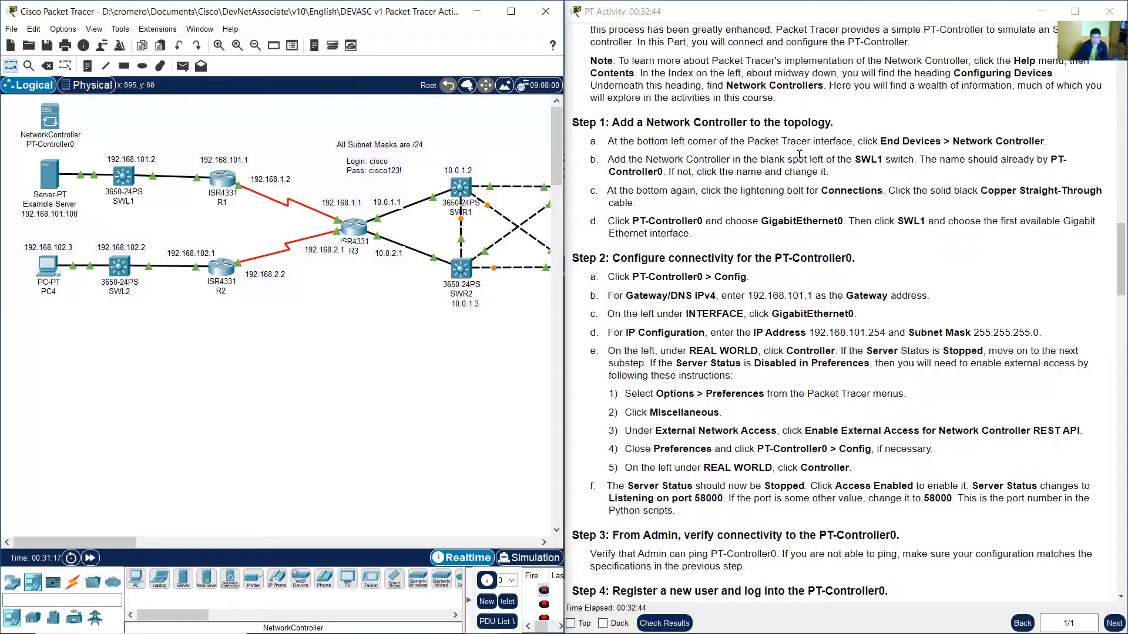
Connect PT-Controller0 GigabitEthernet0 to SWL1 GigabitEthernet1/0/3 with a Copper Straight-Through cable.
left_click(819, 205)
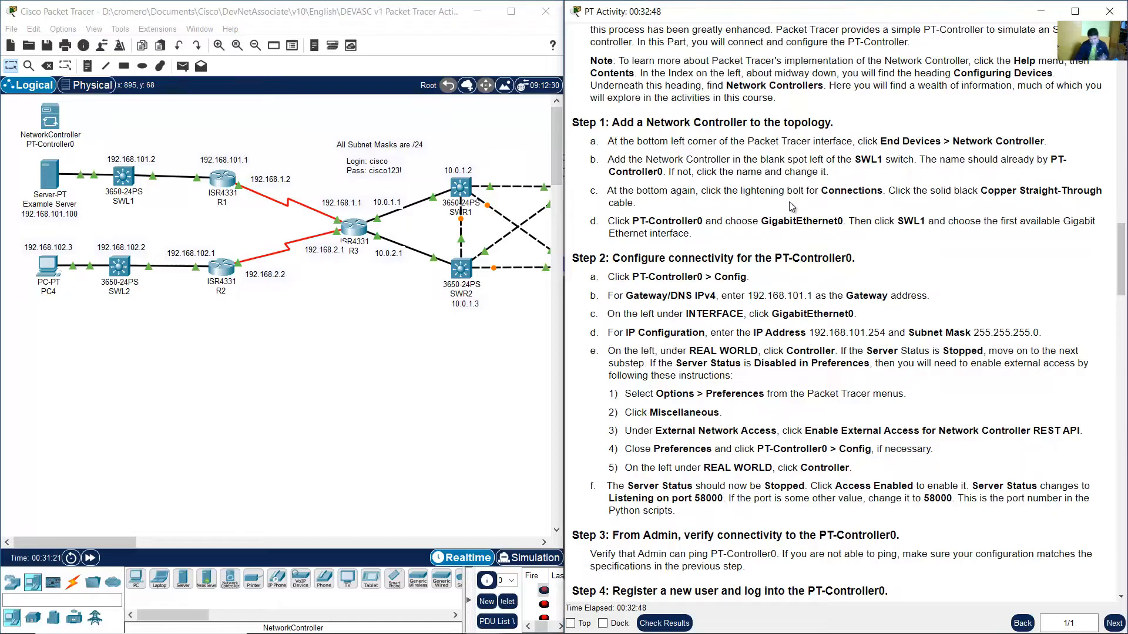
left_click_drag(819, 192, 879, 192)
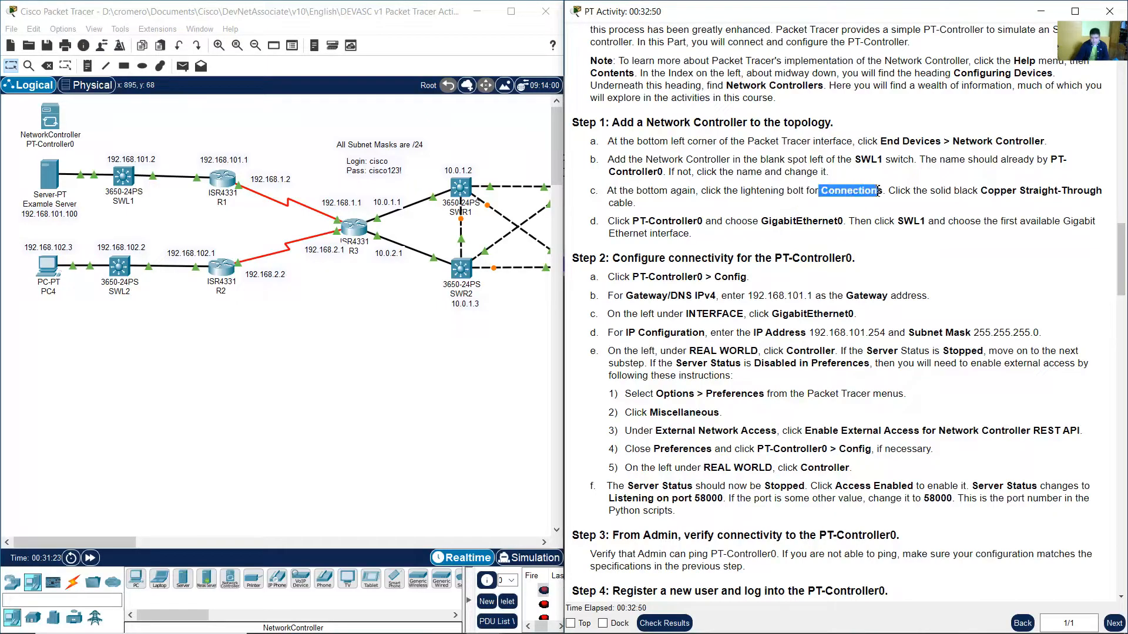
left_click_drag(988, 191, 1107, 204)
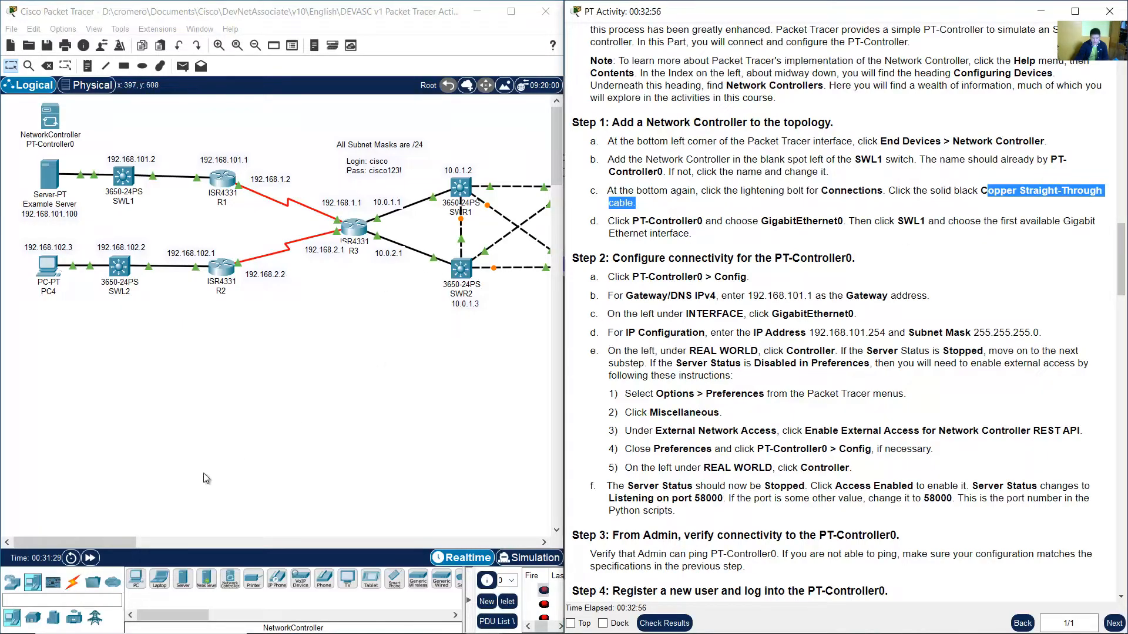
left_click(72, 582)
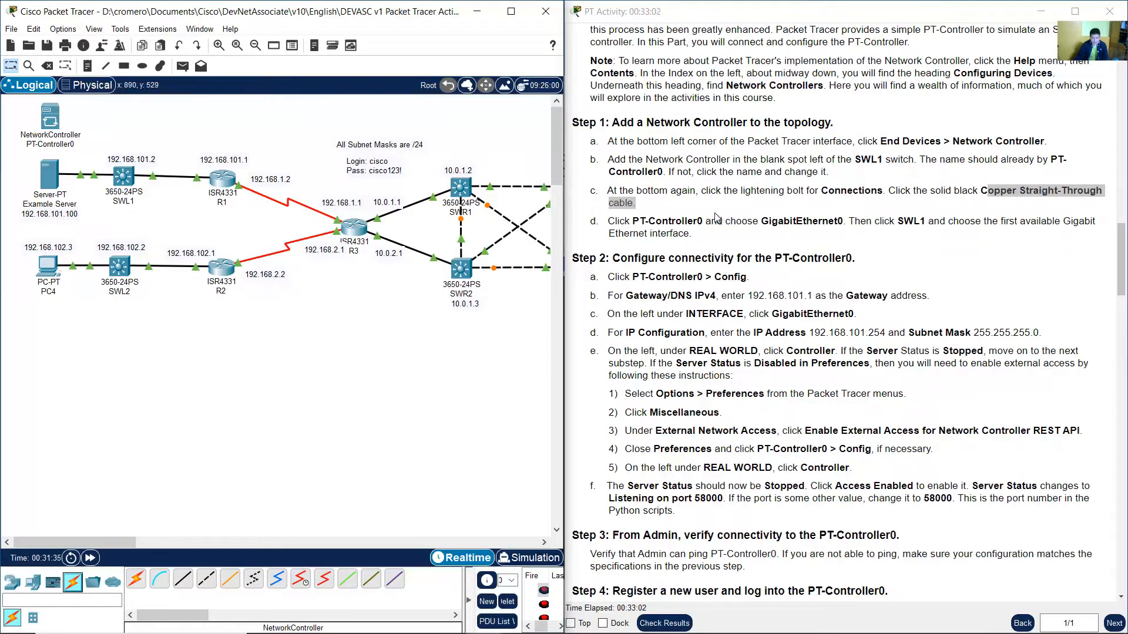
left_click(674, 224)
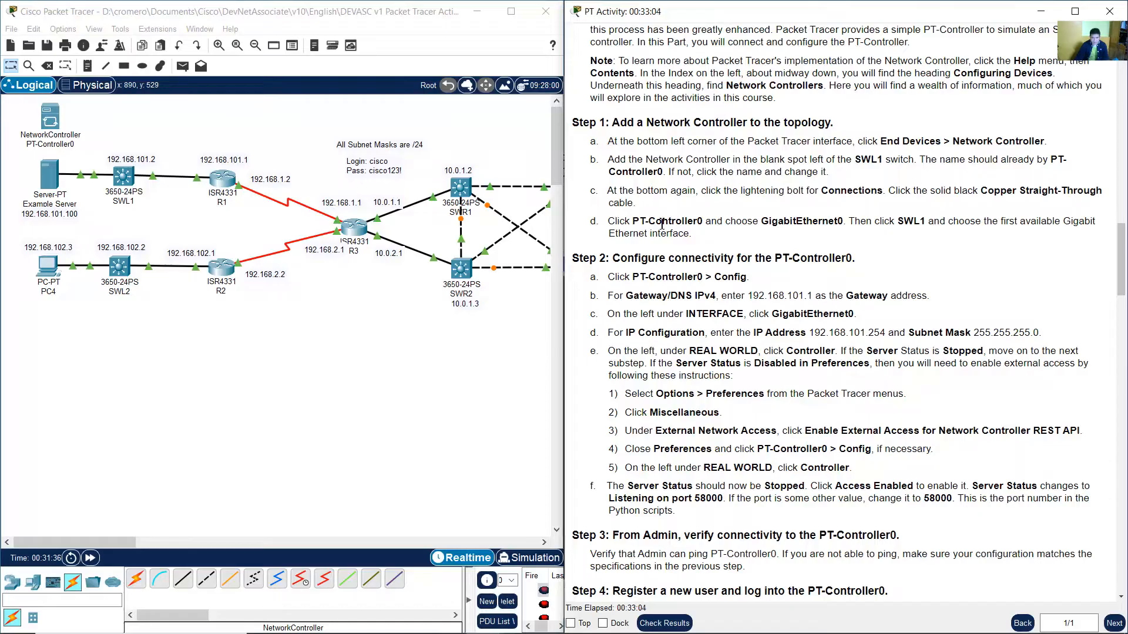
left_click_drag(615, 221, 949, 242)
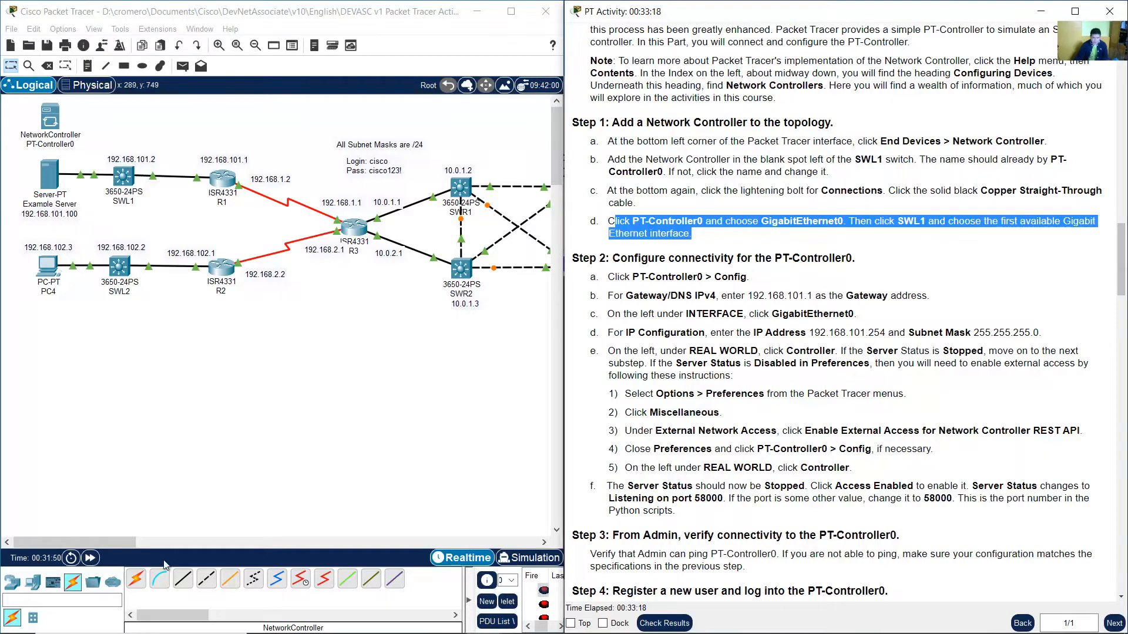
left_click(185, 586)
left_click(186, 588)
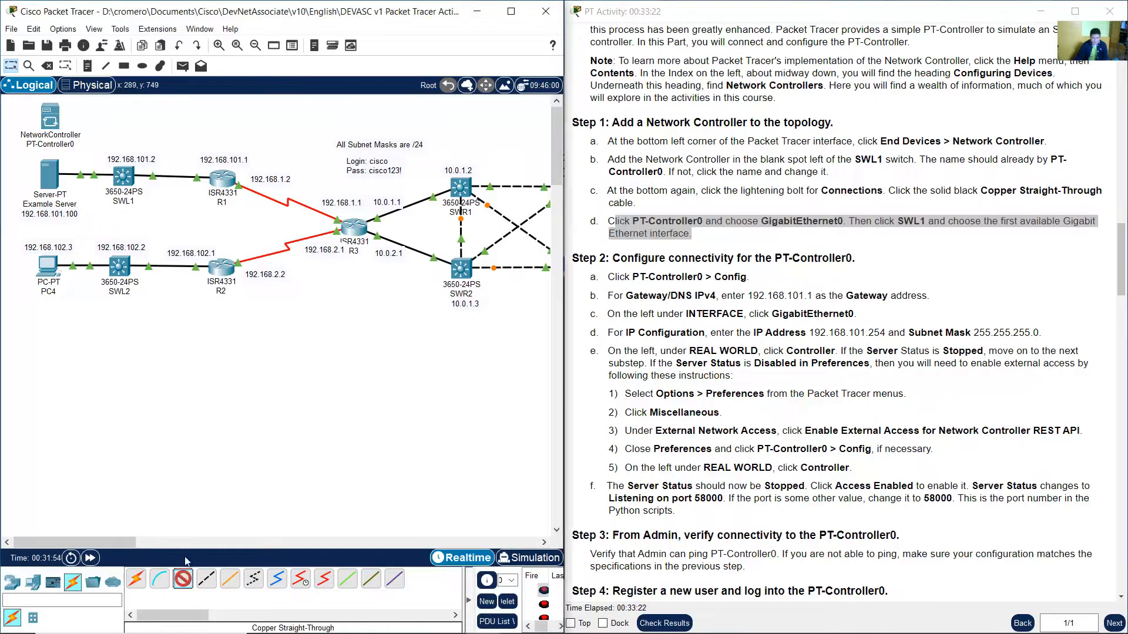
left_click(56, 123)
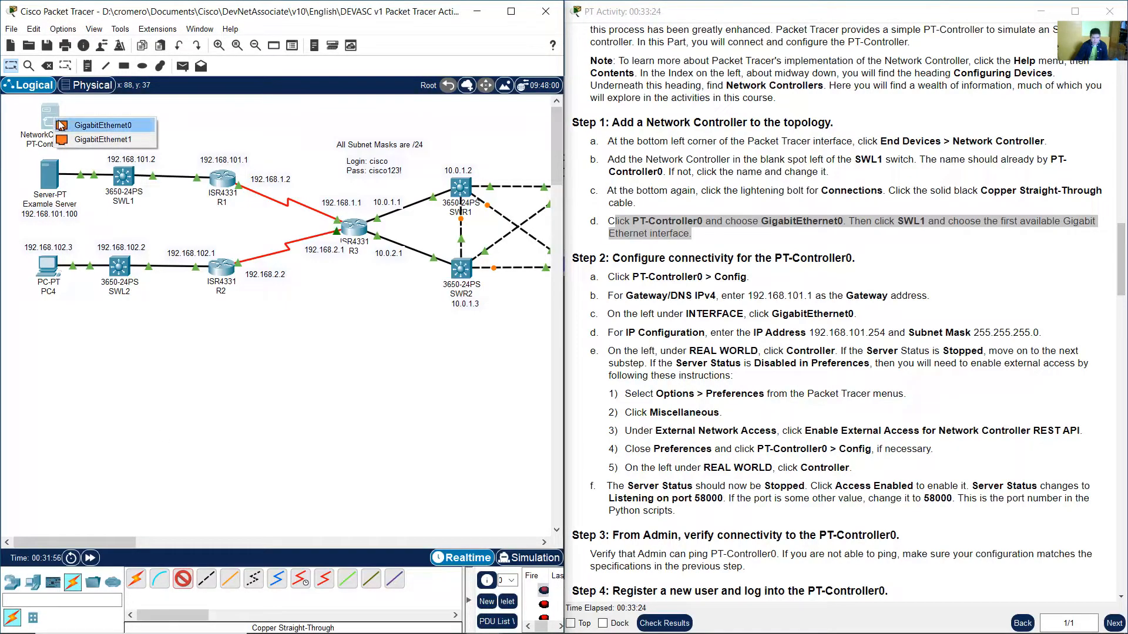
left_click(123, 125)
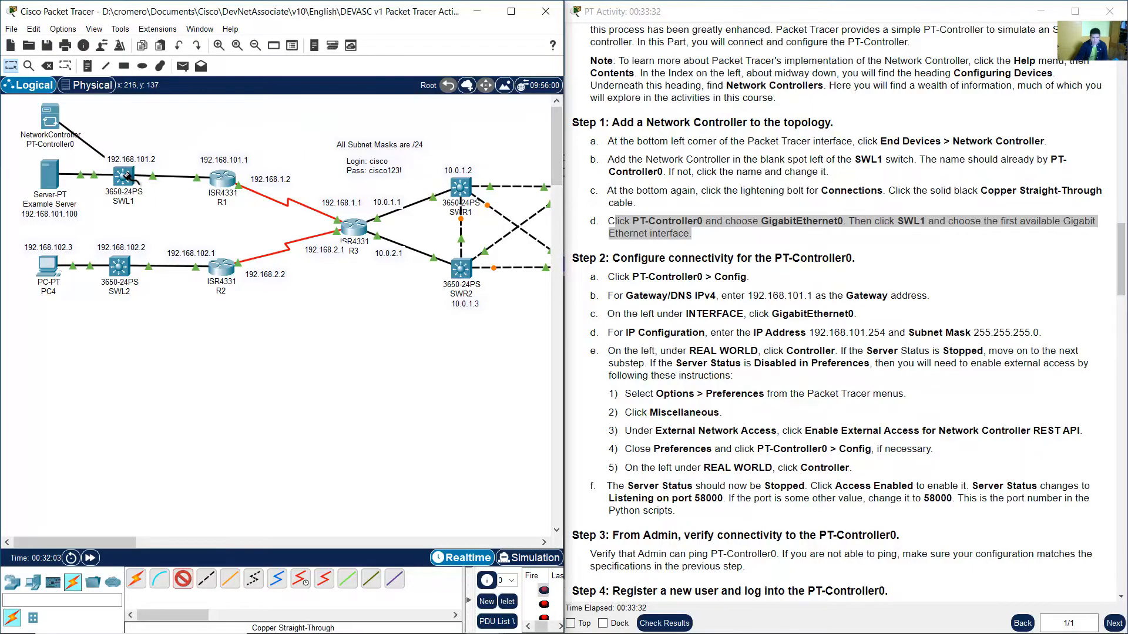
left_click(127, 182)
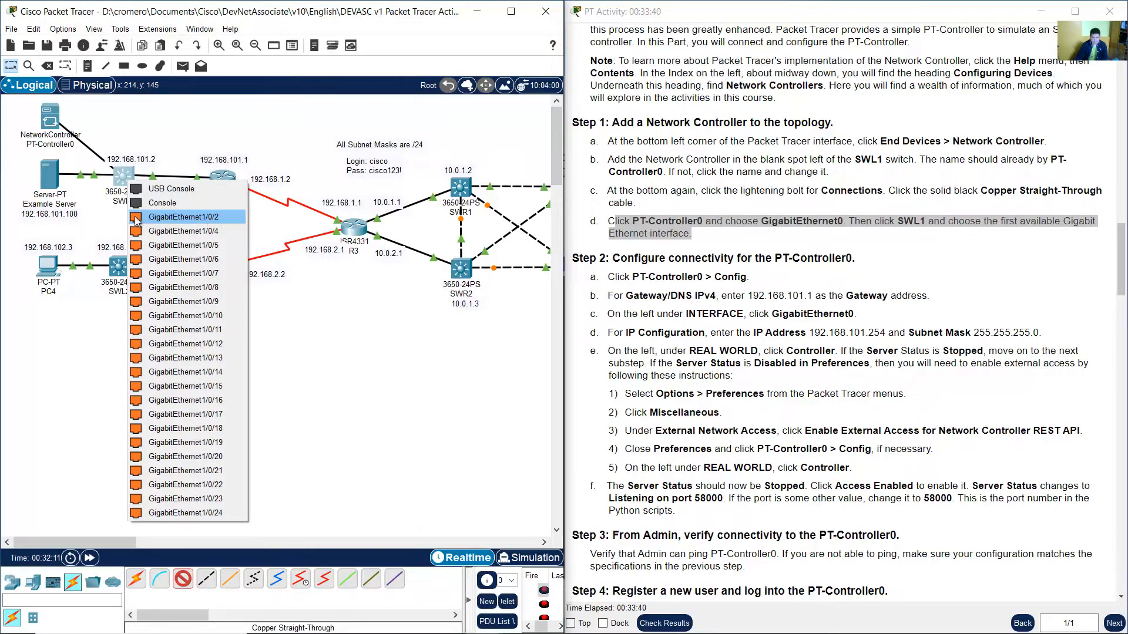
left_click(213, 220)
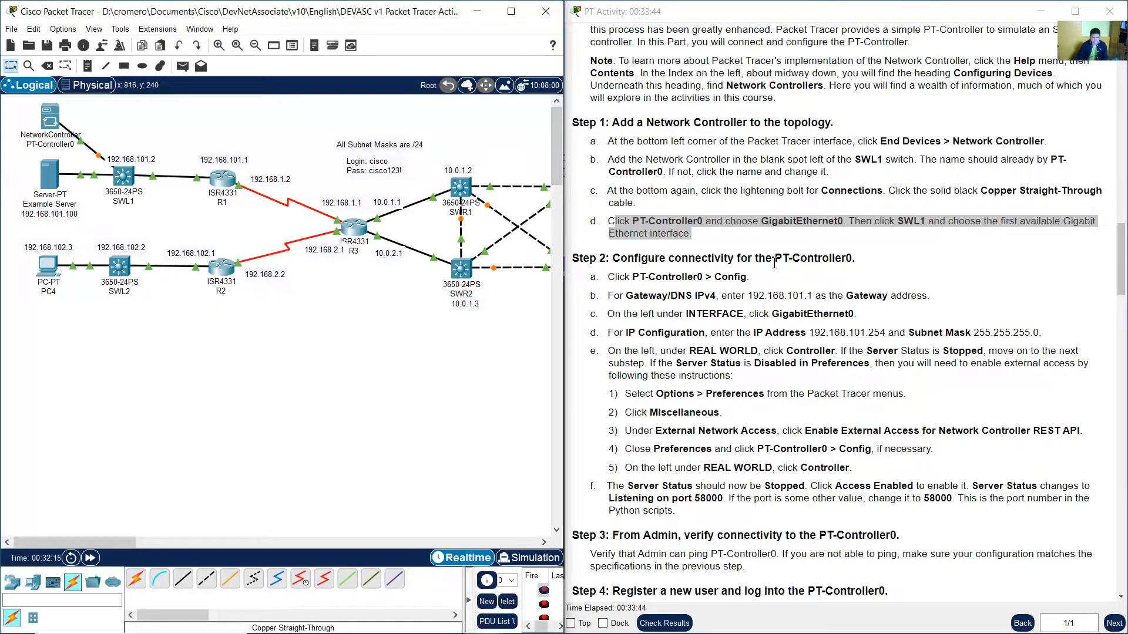
Open PT-Controller0's Config tab and reposition its window beside the Step 2 instructions.
left_click(774, 263)
scroll(800, 260, "down", 3)
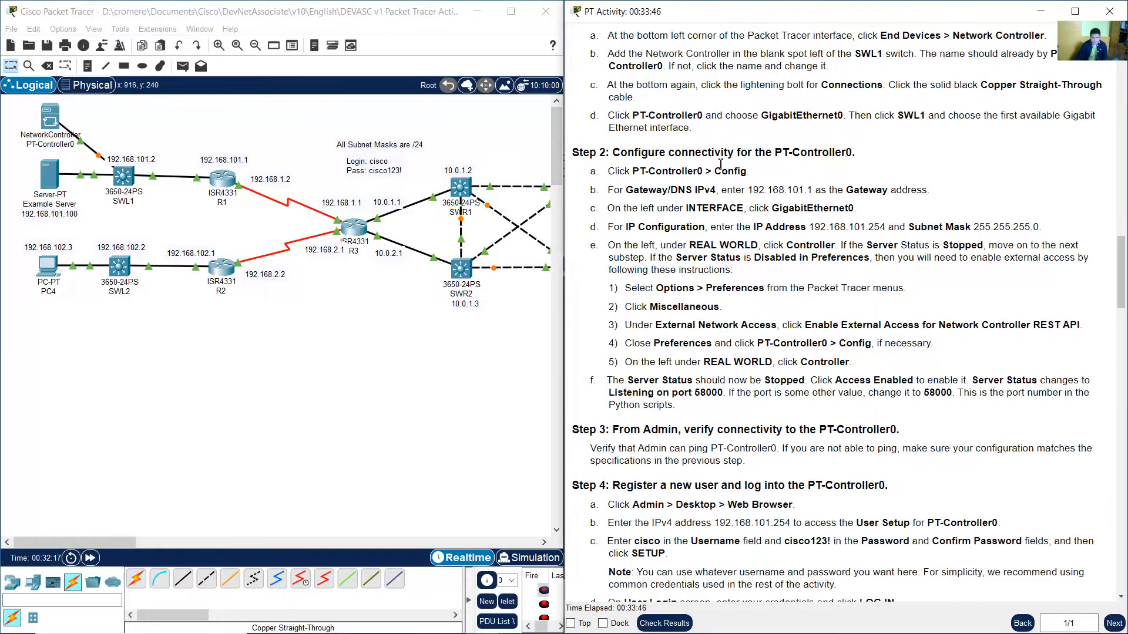
left_click_drag(627, 154, 852, 155)
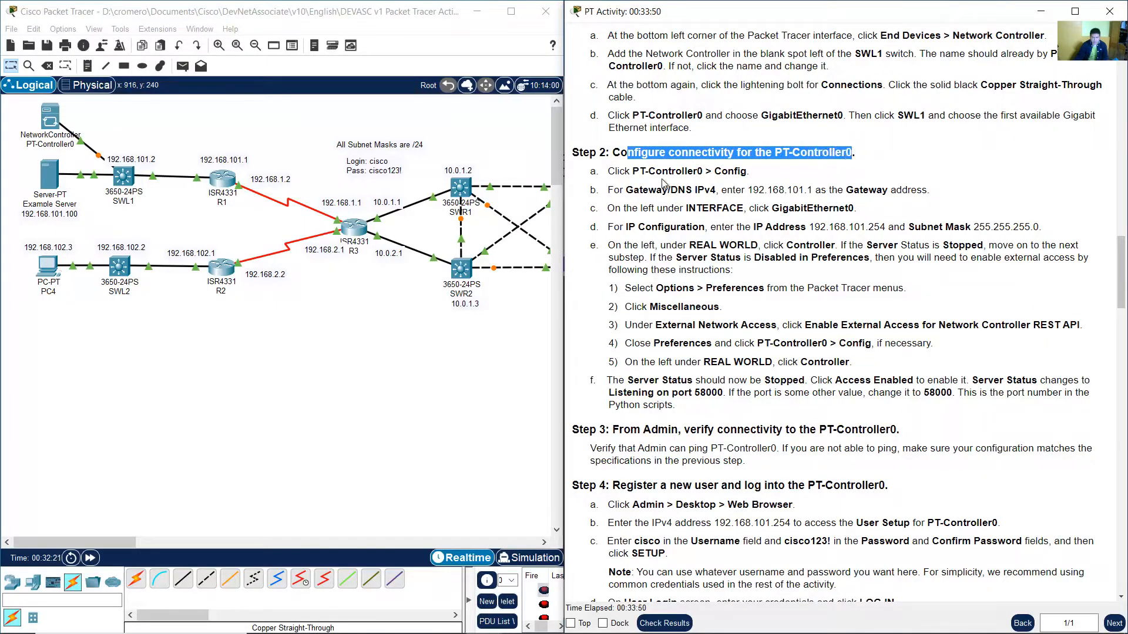
left_click_drag(649, 171, 751, 174)
left_click(820, 182)
left_click_drag(657, 172, 746, 172)
left_click(787, 174)
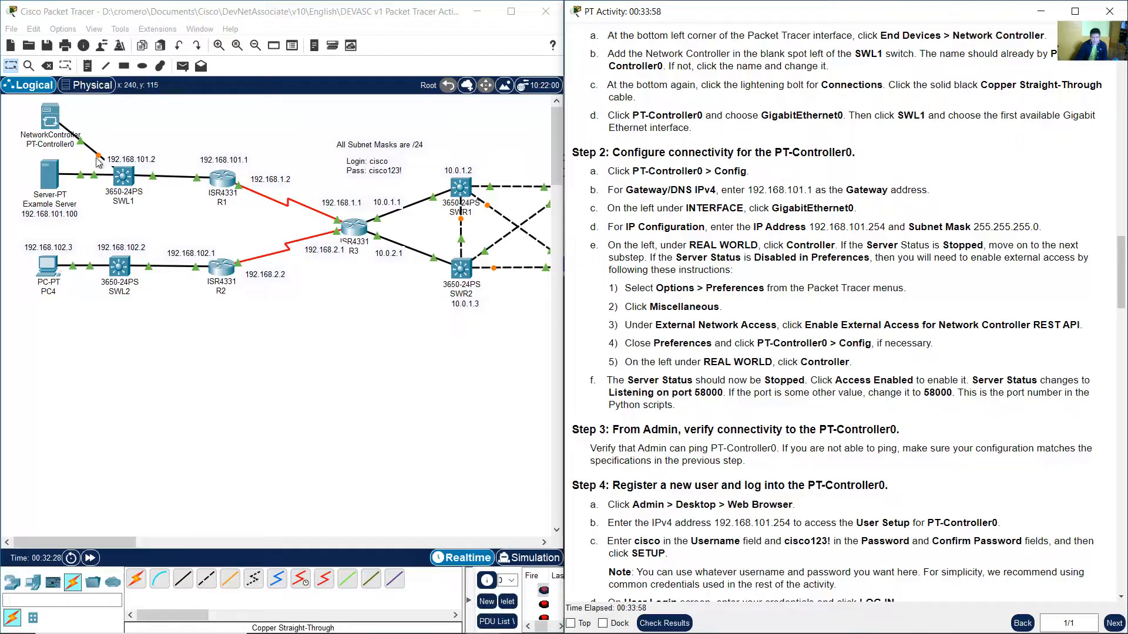
left_click(50, 117)
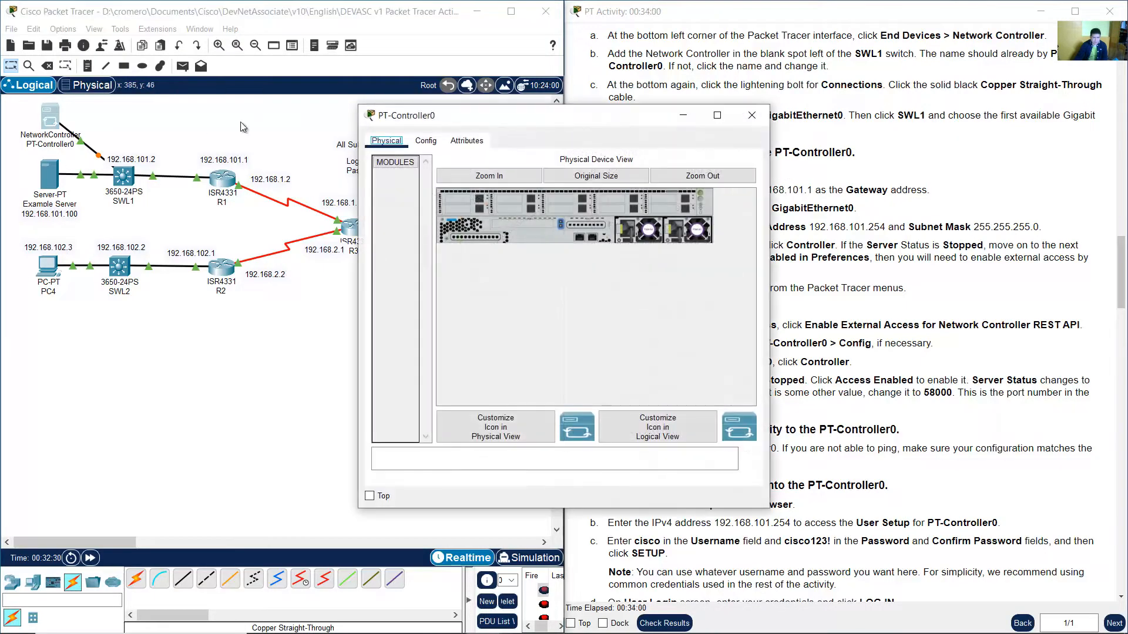
left_click(427, 141)
left_click_drag(493, 117, 273, 183)
left_click(614, 190)
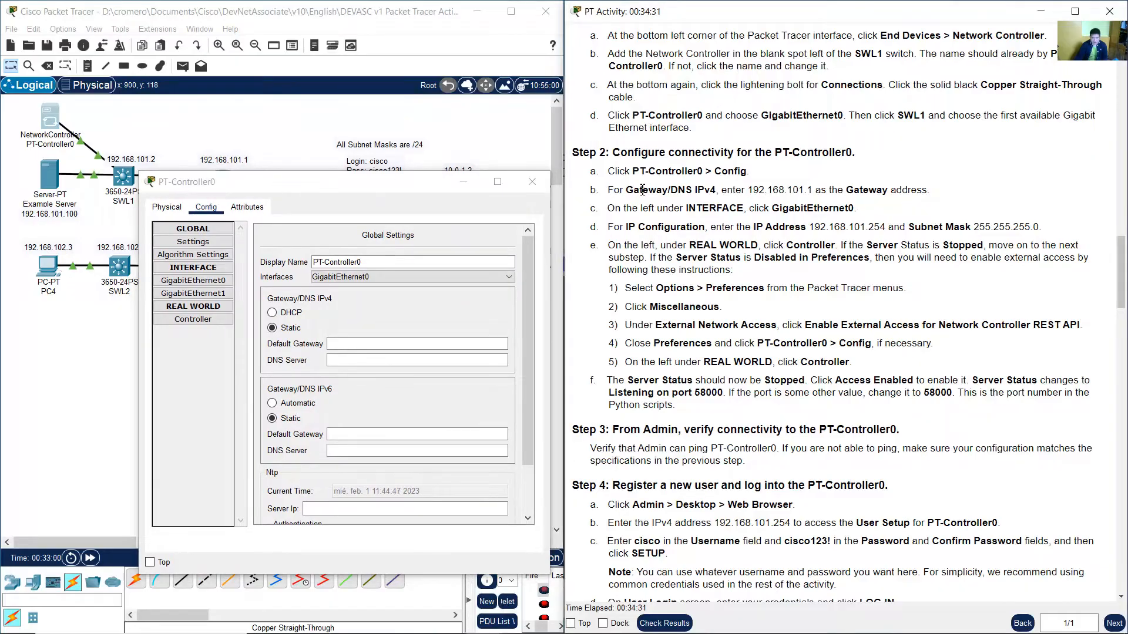
left_click_drag(746, 192, 929, 193)
left_click(533, 181)
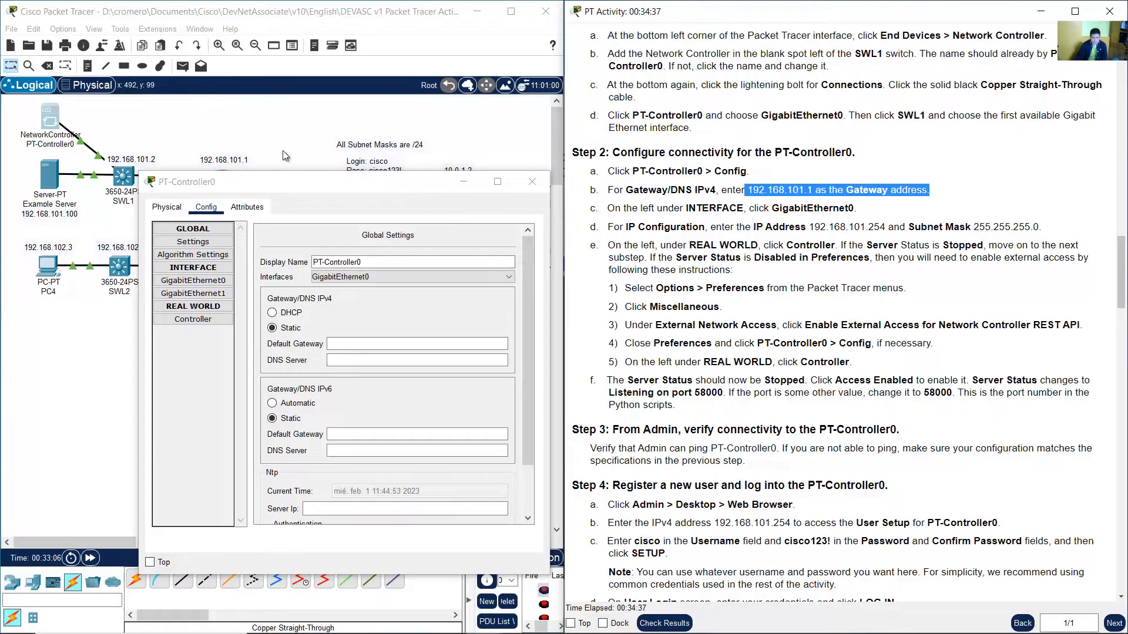
Set PT-Controller0's static IPv4 default gateway to 192.168.101.1 and acknowledge the gateway warning.
left_click_drag(94, 116, 22, 147)
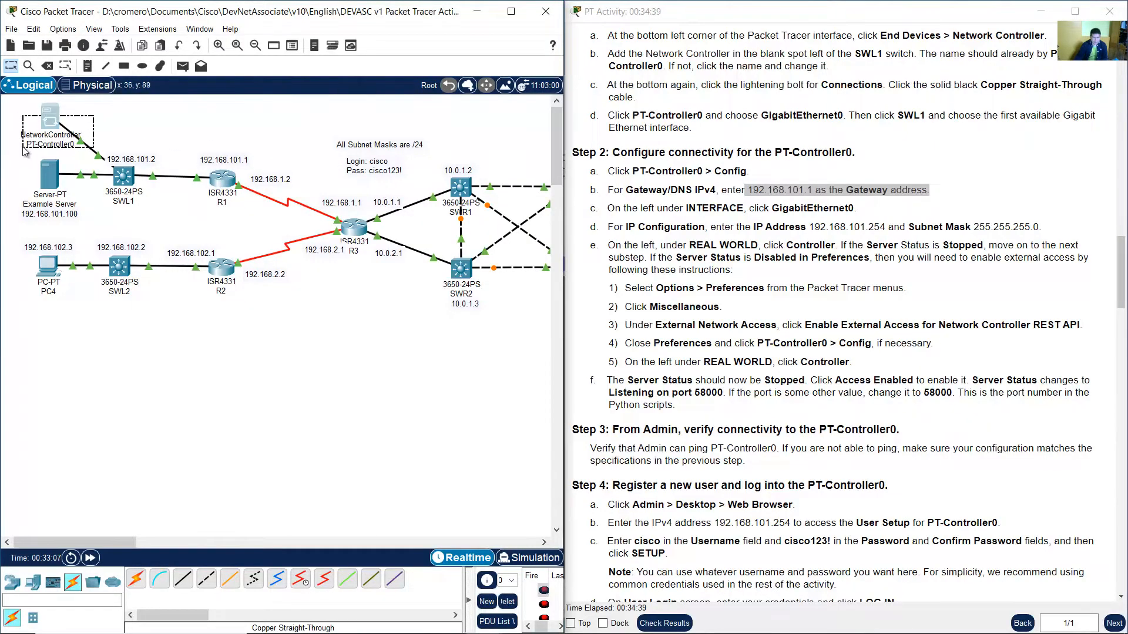
left_click(179, 129)
left_click_drag(212, 162, 200, 153)
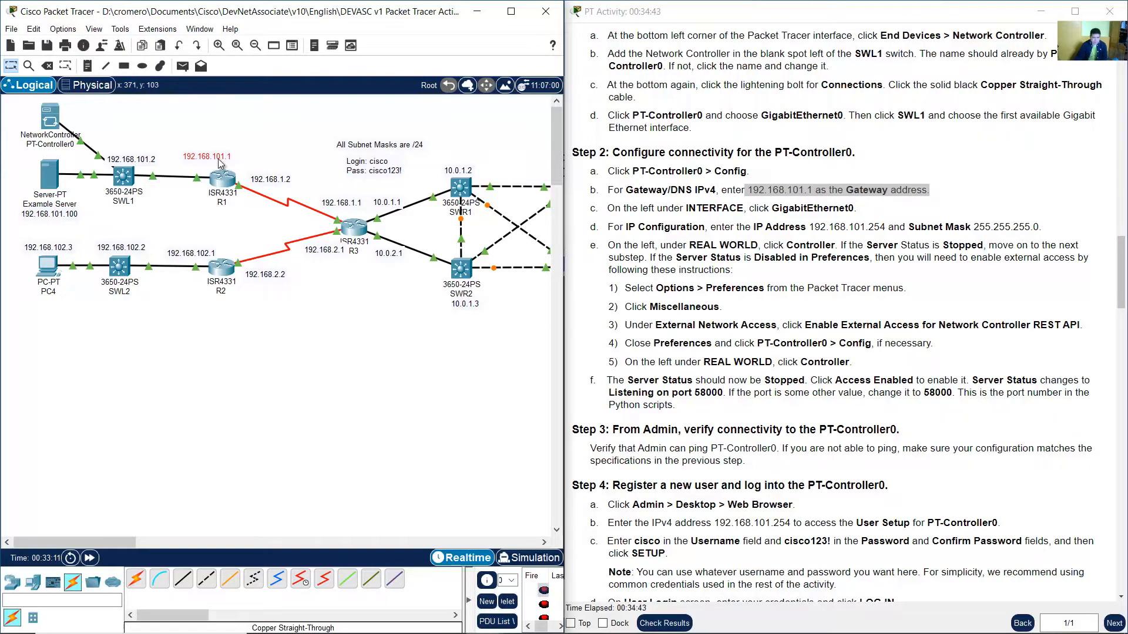
left_click_drag(218, 162, 196, 201)
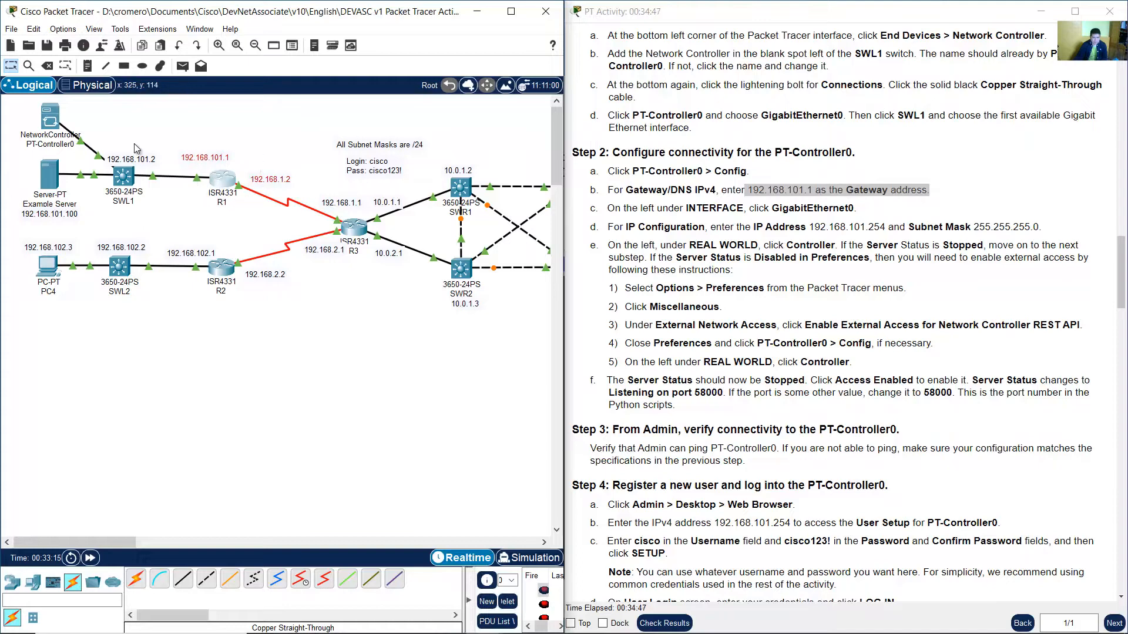
left_click(50, 118)
left_click(376, 345)
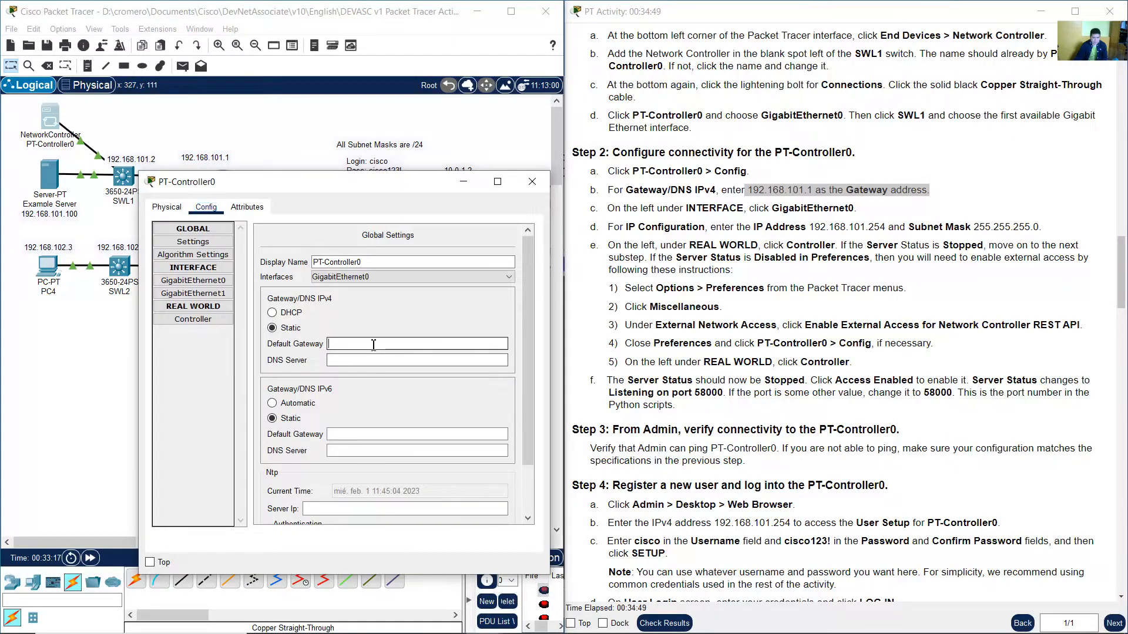
type("192.168.")
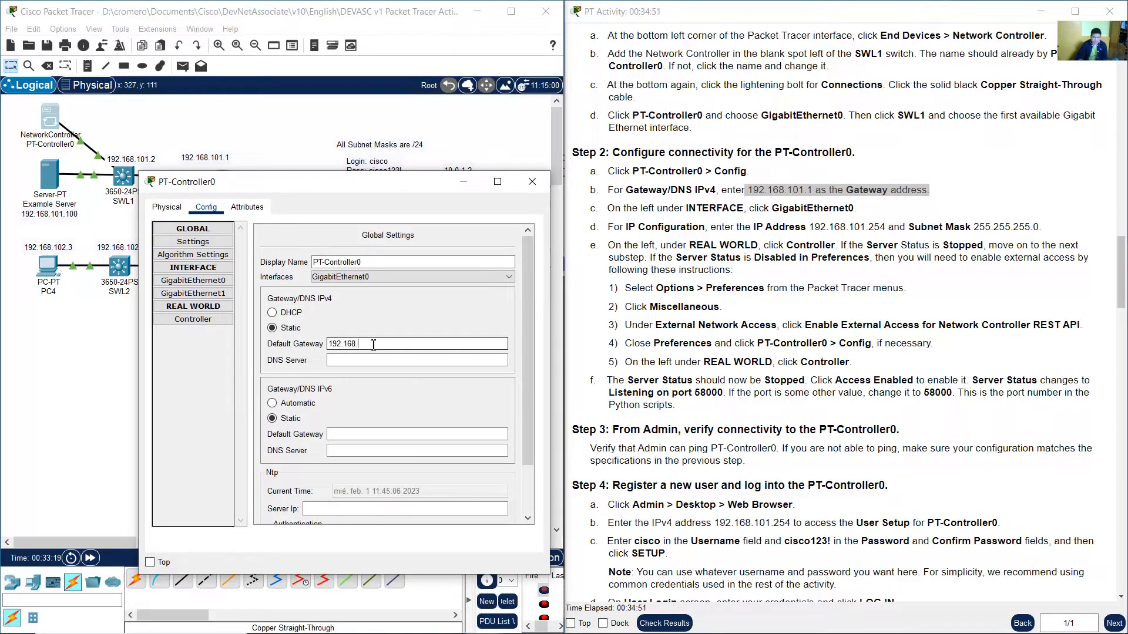
type("101.1")
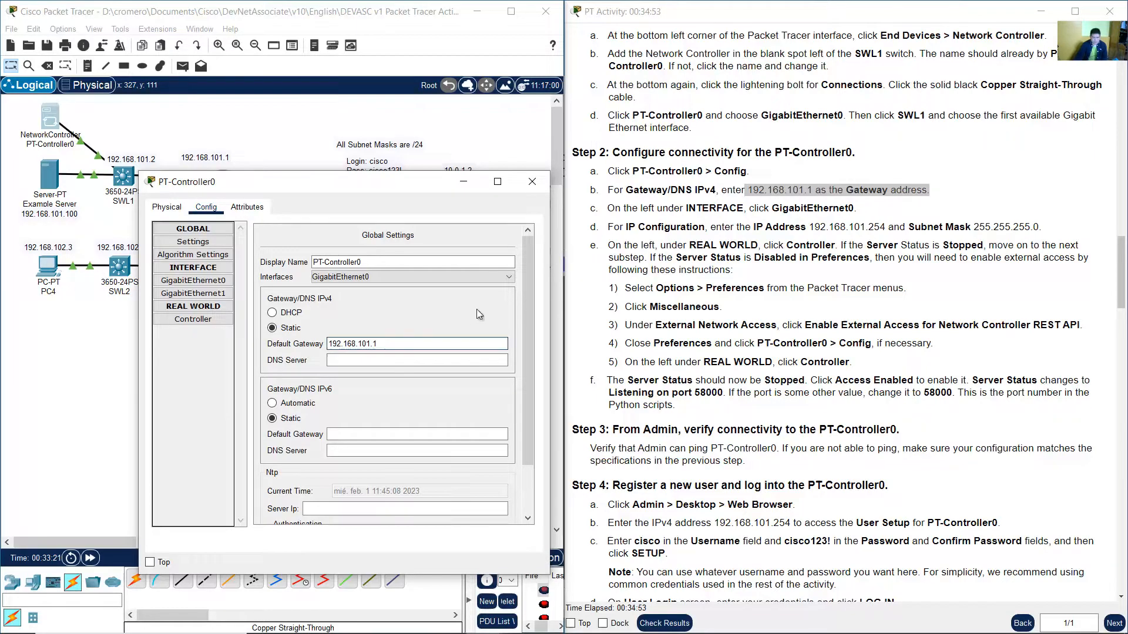
left_click(617, 472)
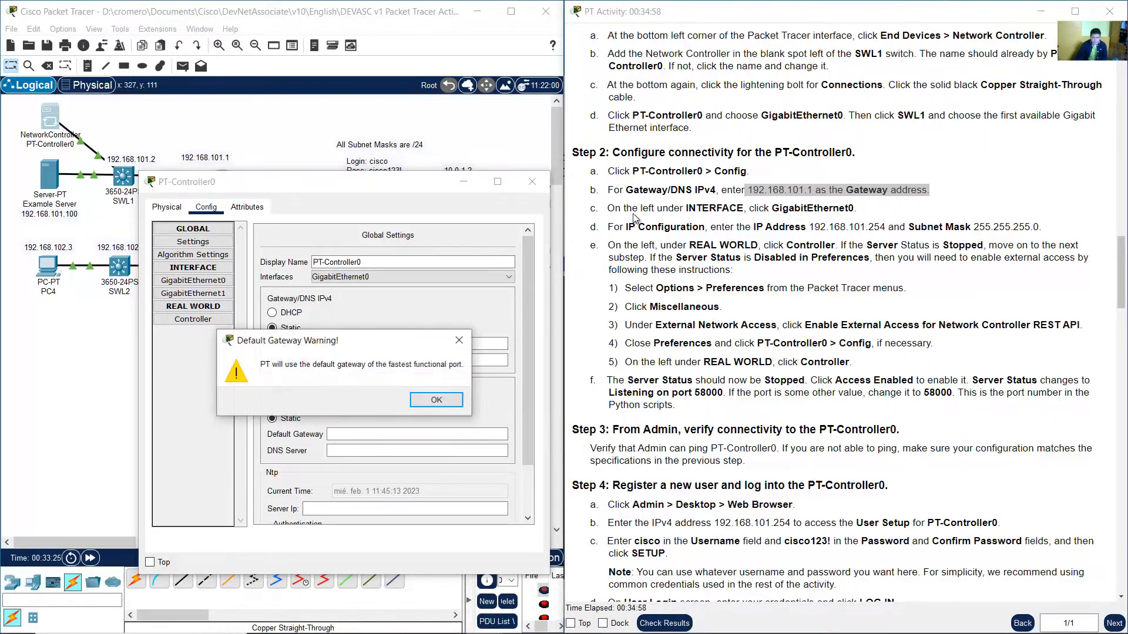
left_click(437, 400)
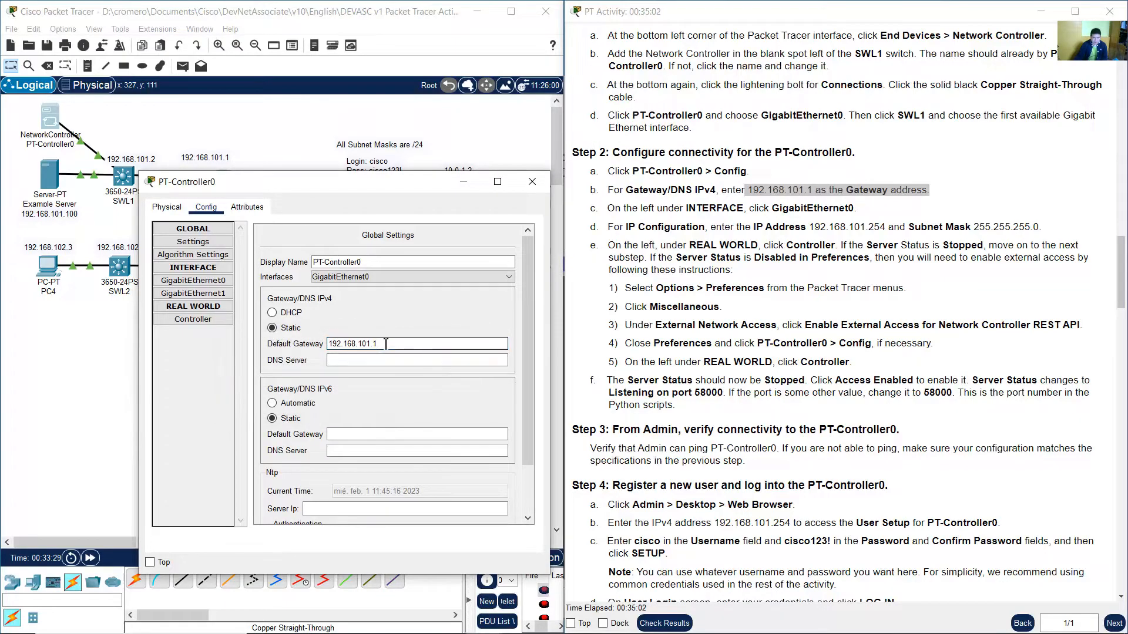
Configure PT-Controller0's GigabitEthernet0 with static IPv4 address 192.168.101.254 and subnet mask 255.255.255.0.
left_click(771, 260)
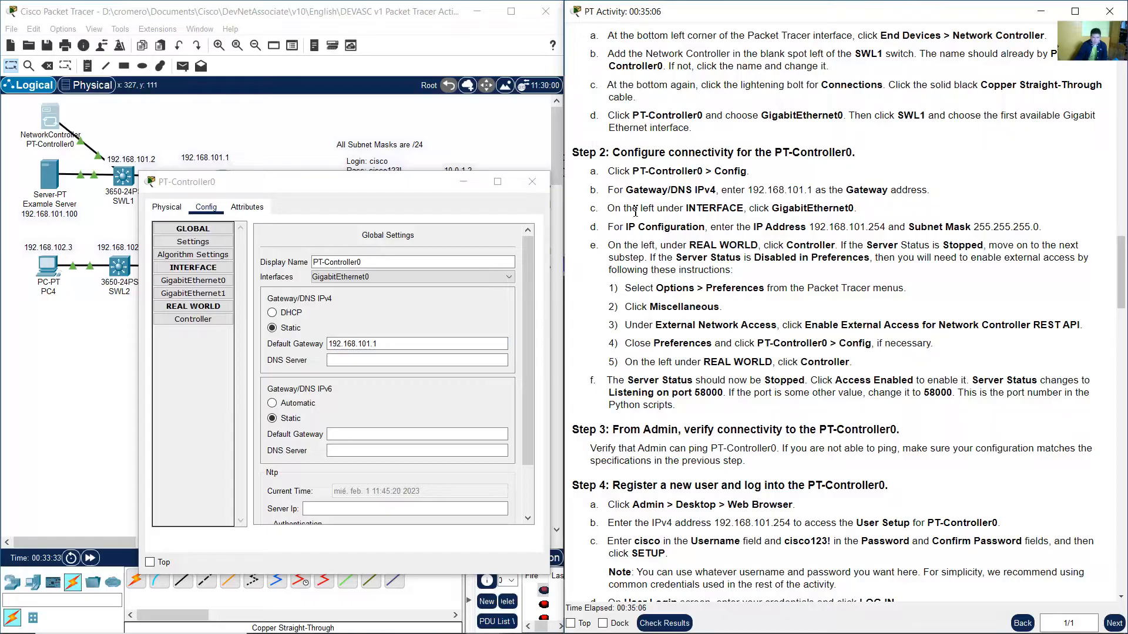
left_click_drag(608, 211, 864, 211)
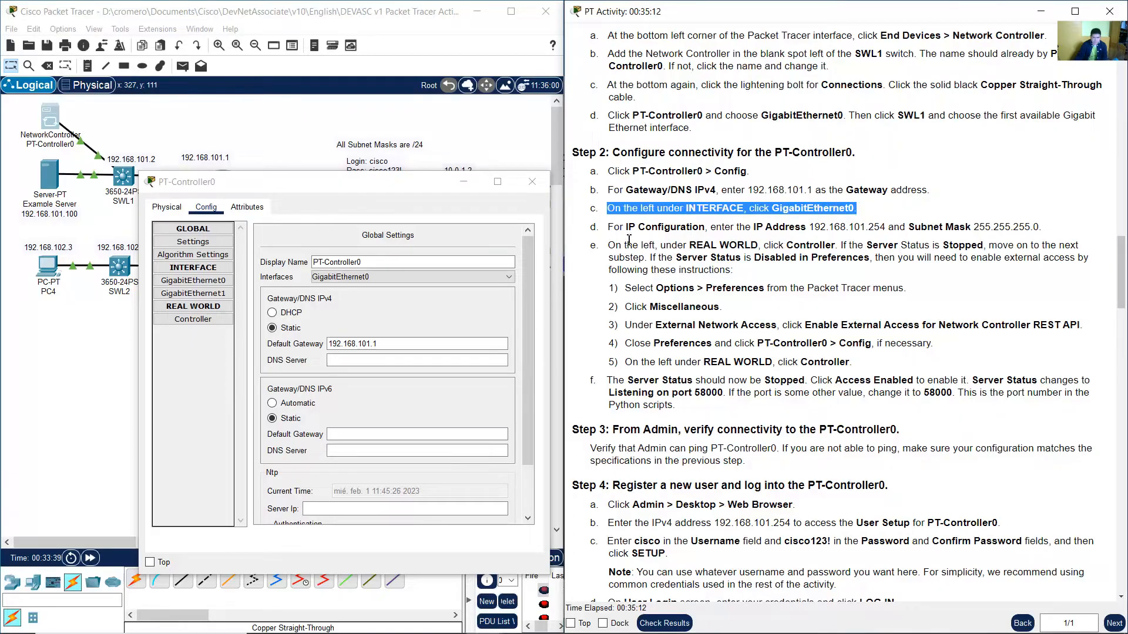
left_click(204, 284)
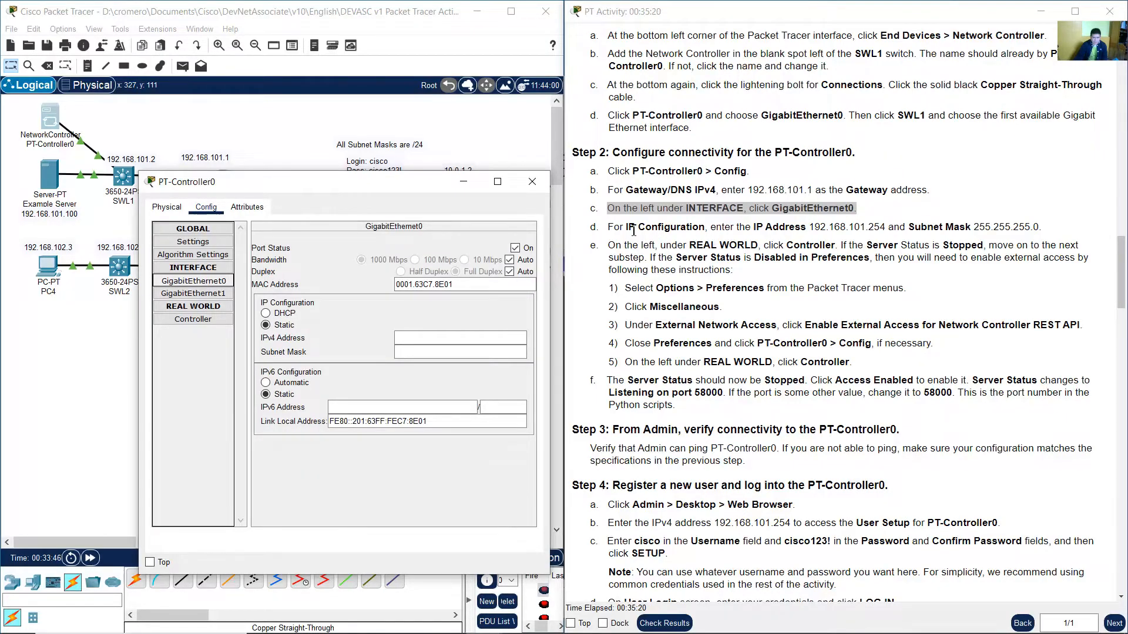
left_click(745, 228)
left_click_drag(751, 228, 888, 228)
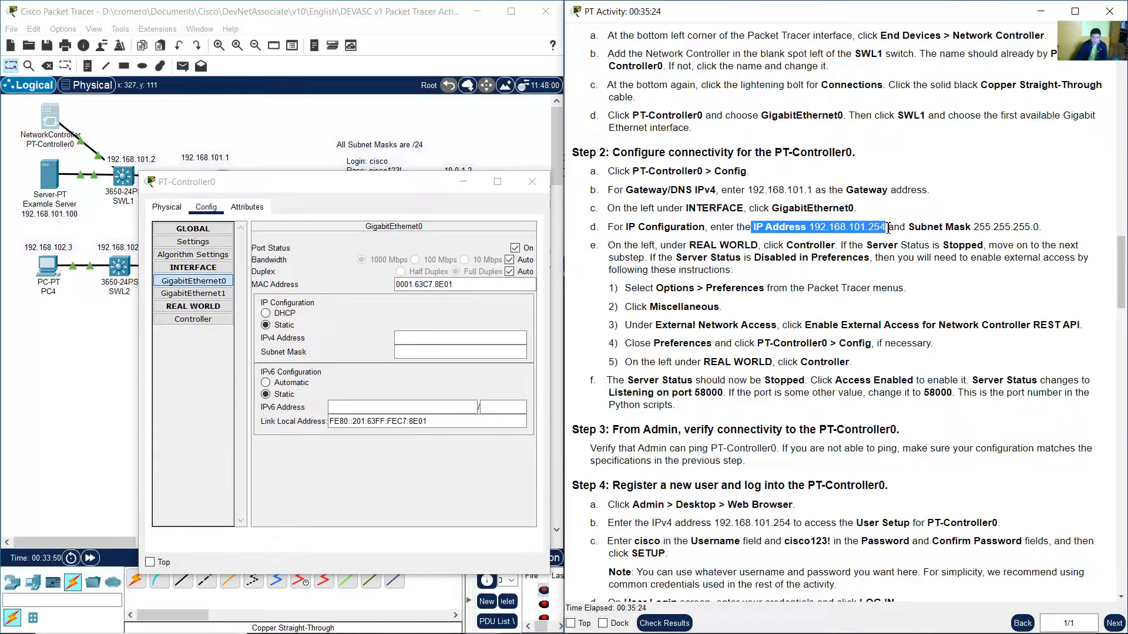
left_click(448, 342)
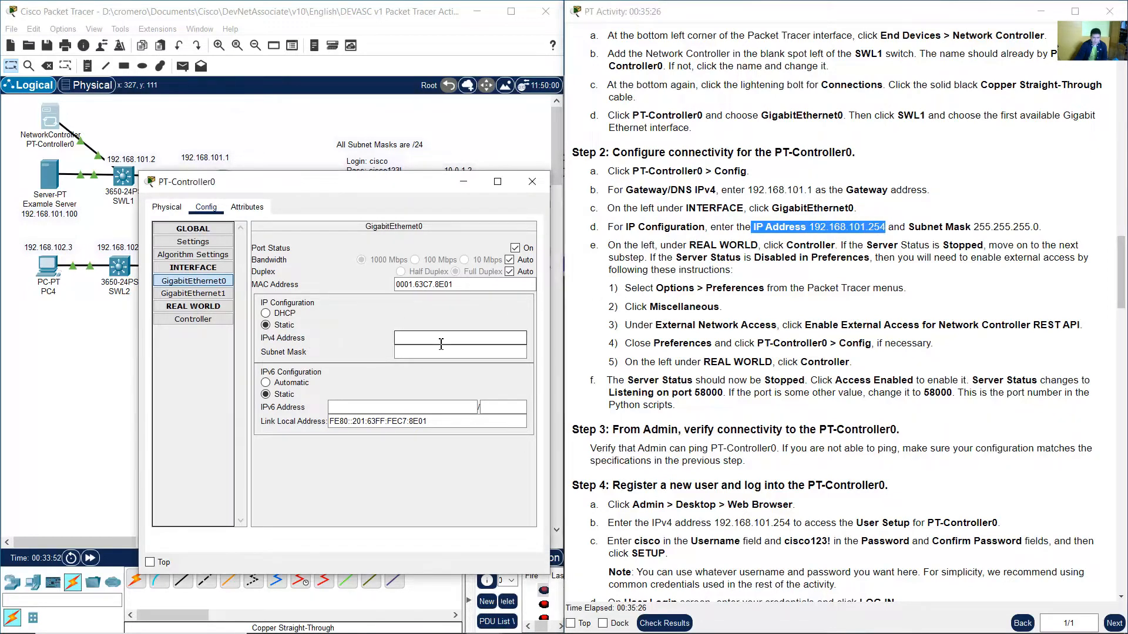
type("192.16")
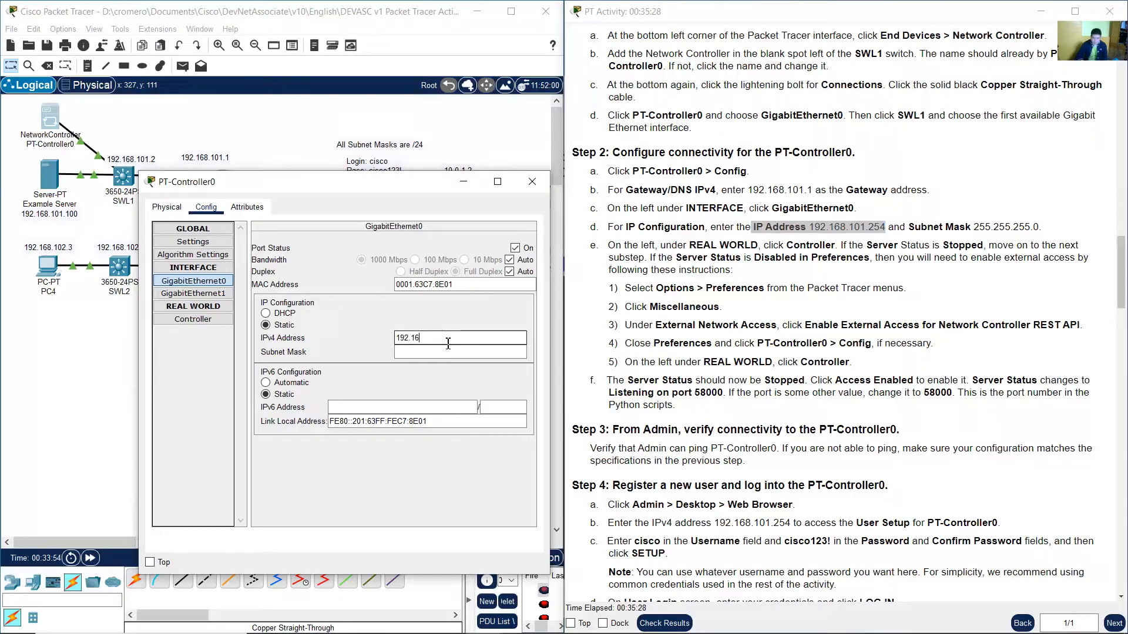
type("8.101.254")
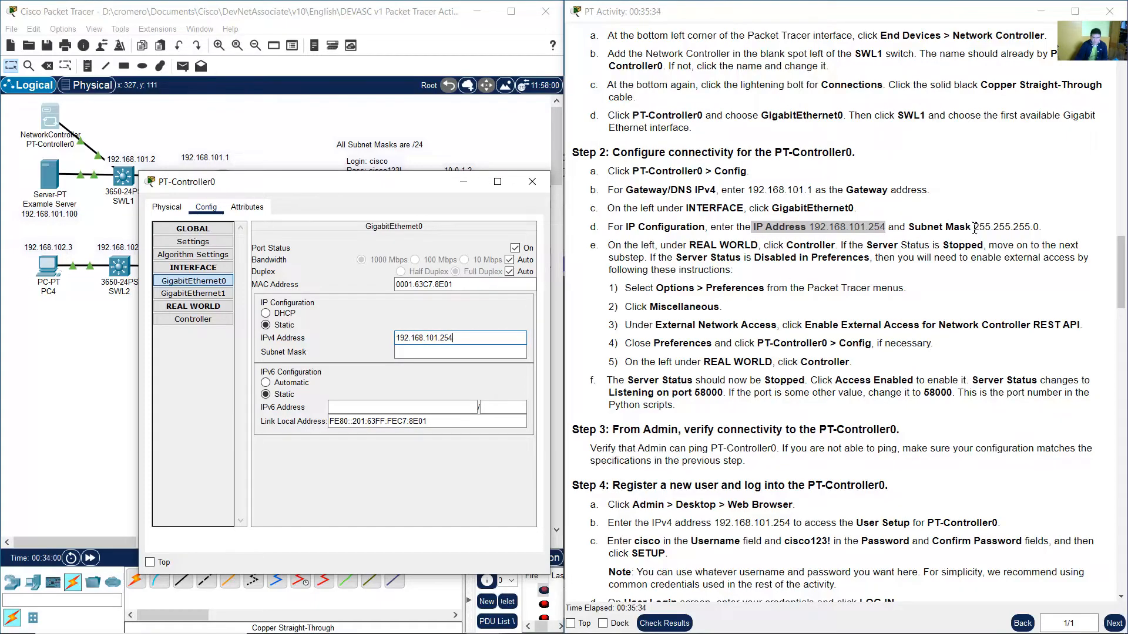
left_click_drag(972, 228, 1045, 229)
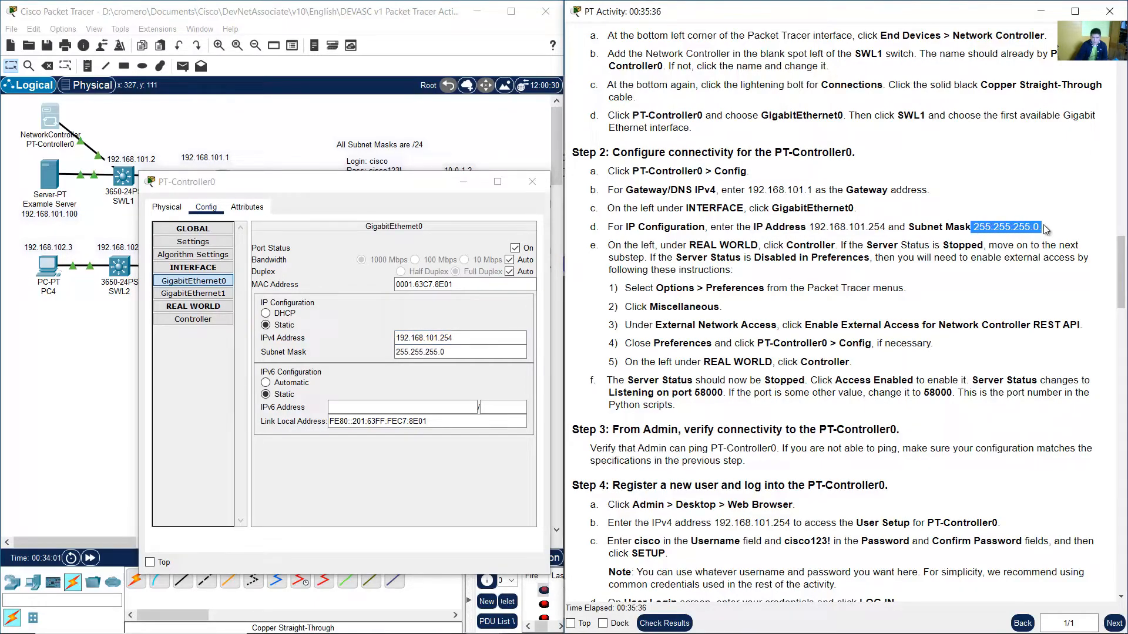
left_click(447, 353)
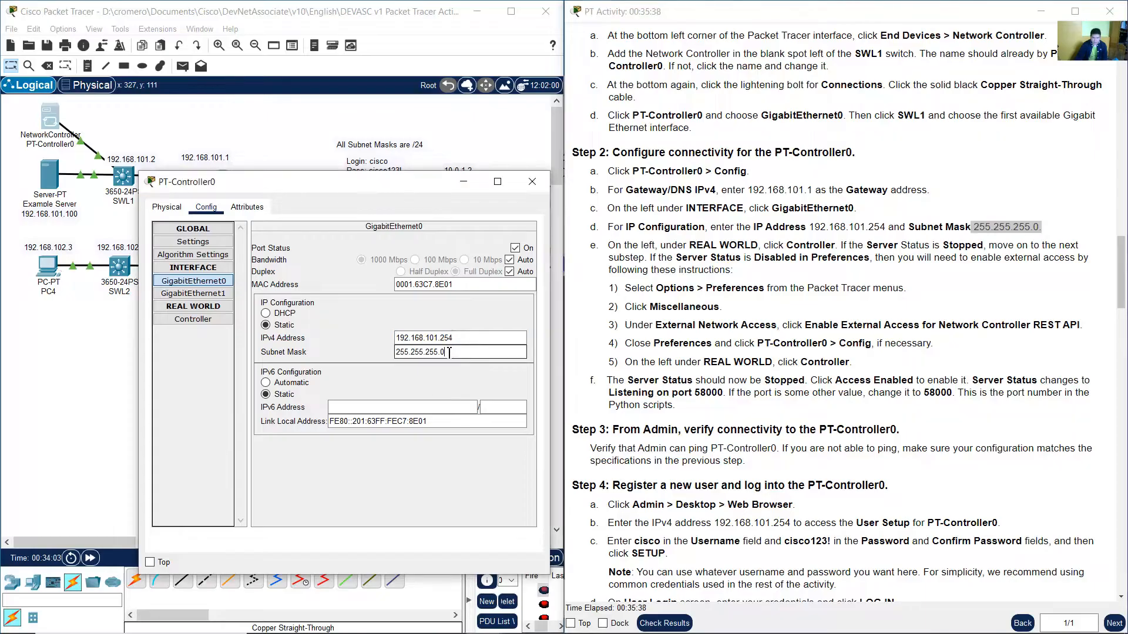
mouse_move(446, 353)
left_mouse_down()
mouse_move(404, 352)
mouse_move(457, 353)
left_mouse_up()
Open the controller's Real World Controller settings and compare its server status with the instructions.
left_click(737, 295)
scroll(735, 295, "down", 1)
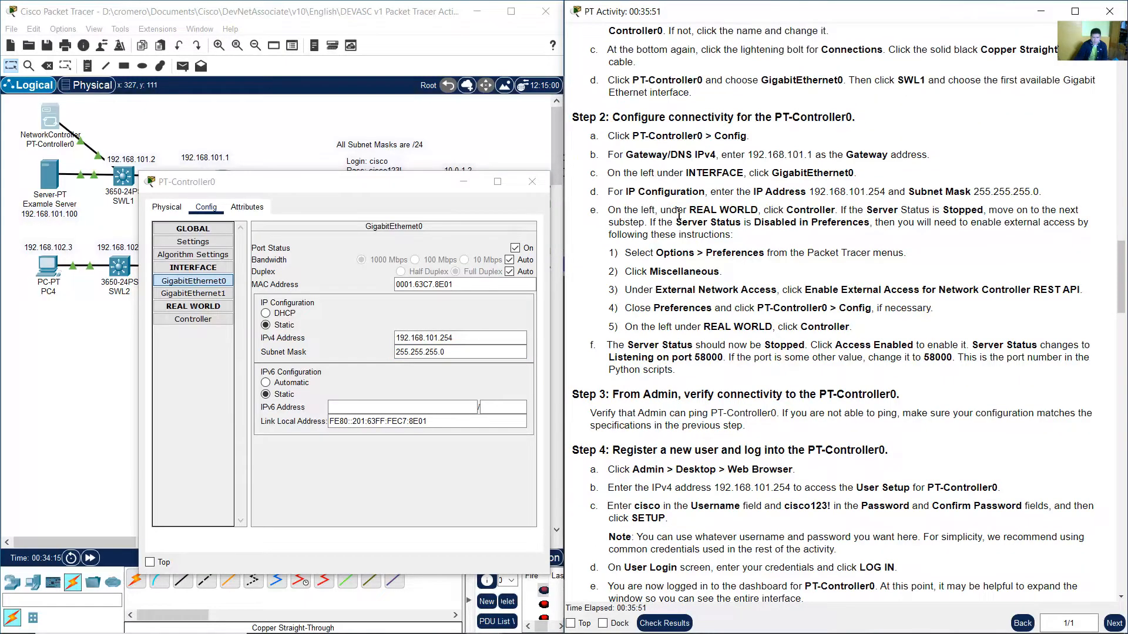
left_click_drag(677, 210, 836, 209)
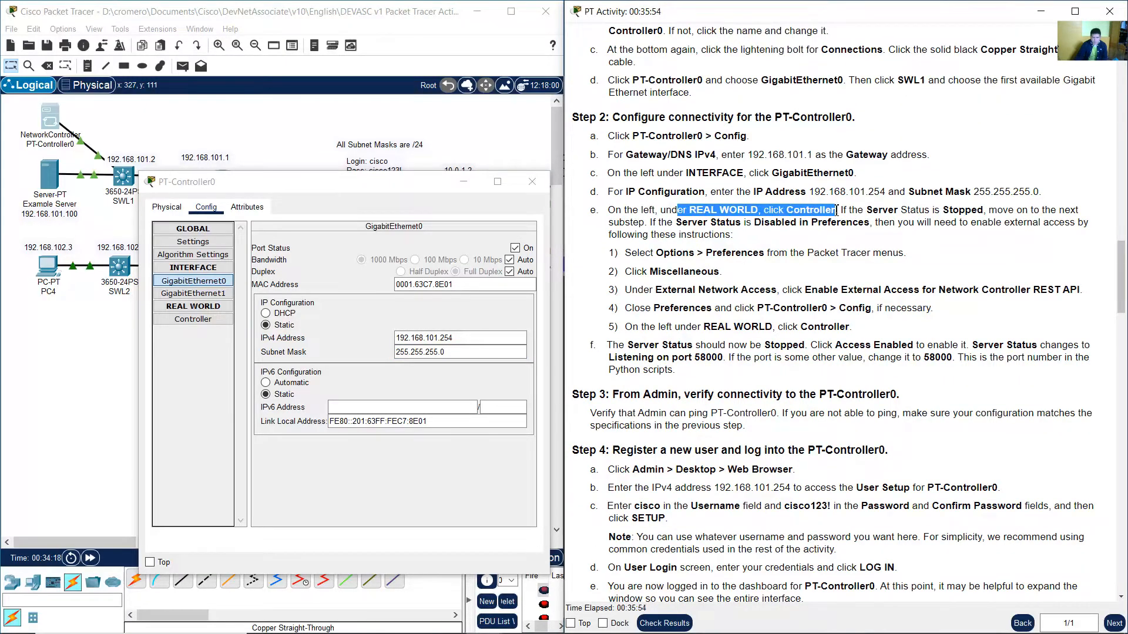
left_click(196, 311)
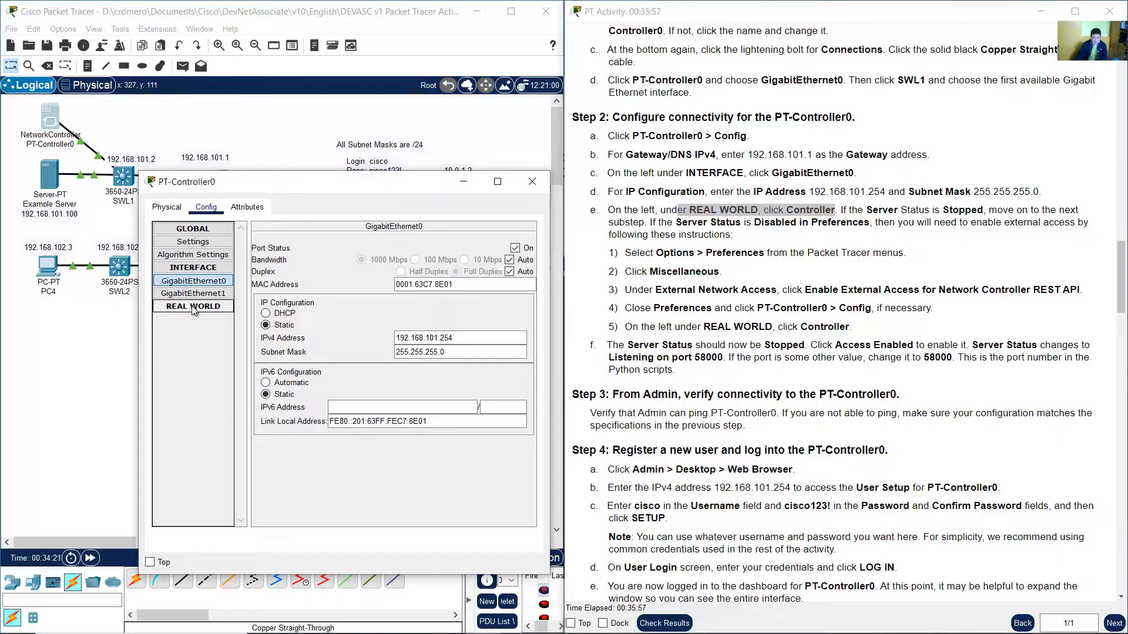
left_click(194, 321)
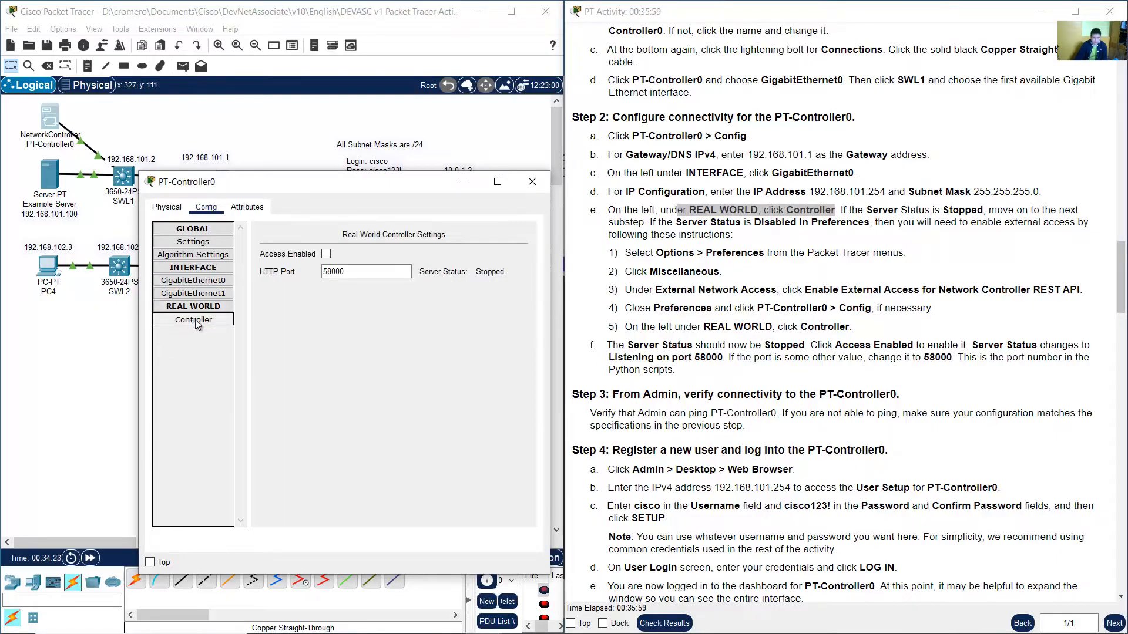
left_click(849, 211)
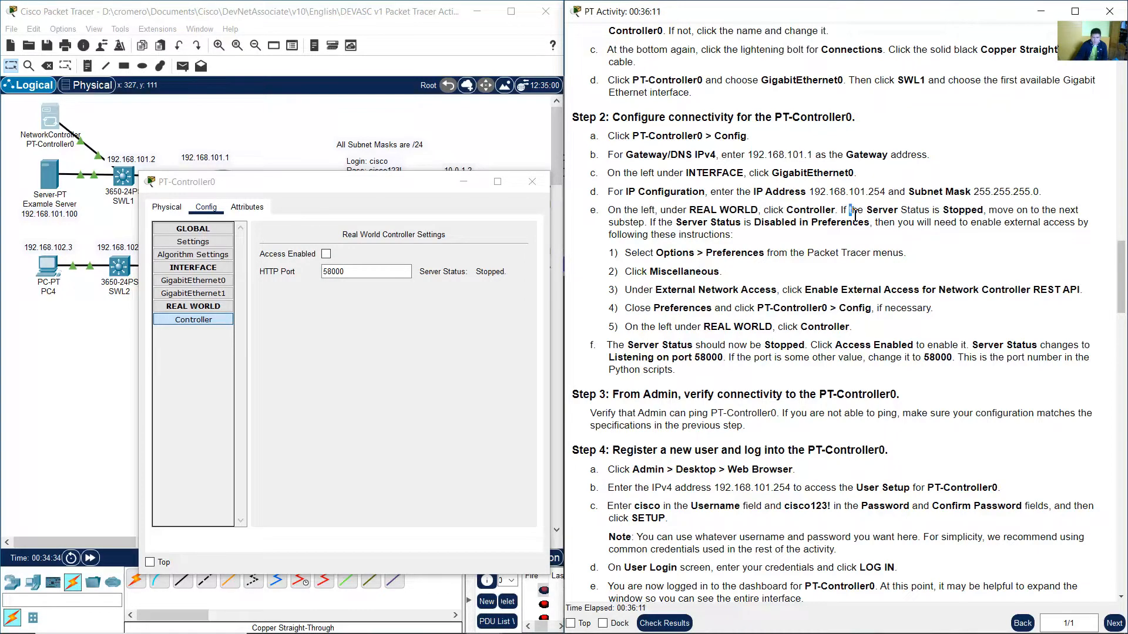
left_click_drag(854, 214, 650, 228)
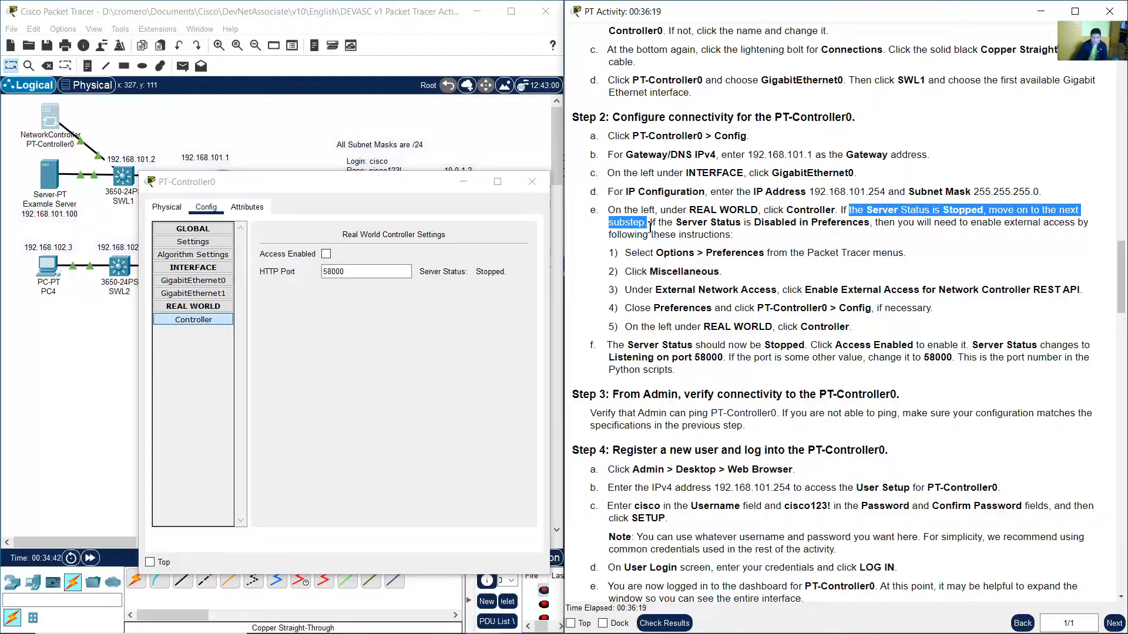
left_click_drag(650, 227, 735, 238)
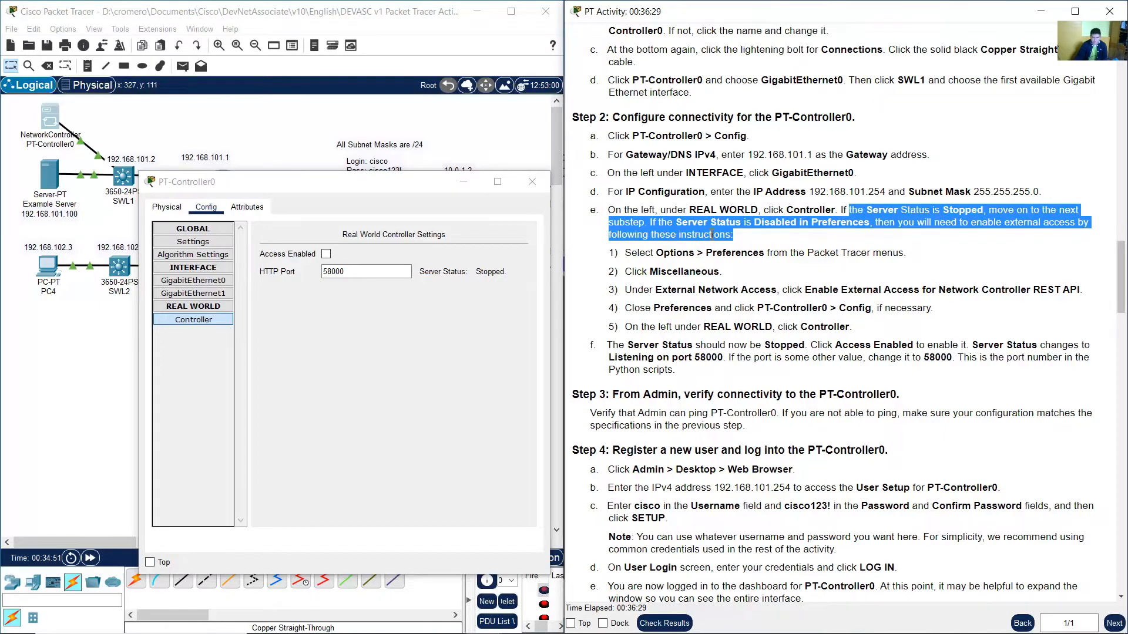
left_click_drag(645, 253, 769, 257)
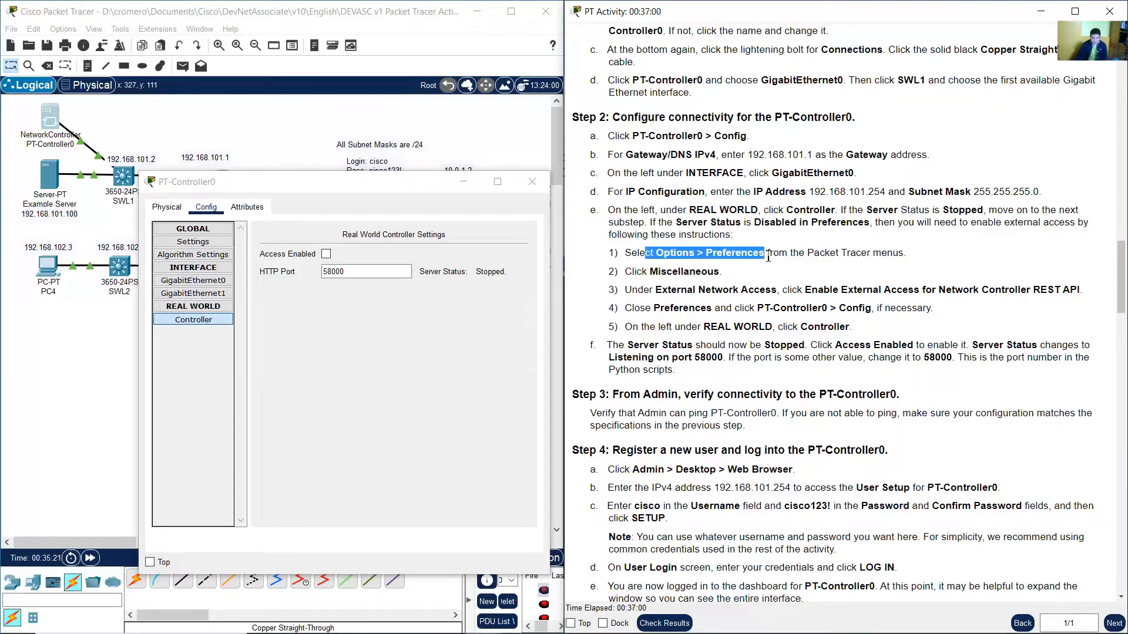
left_click_drag(656, 253, 763, 253)
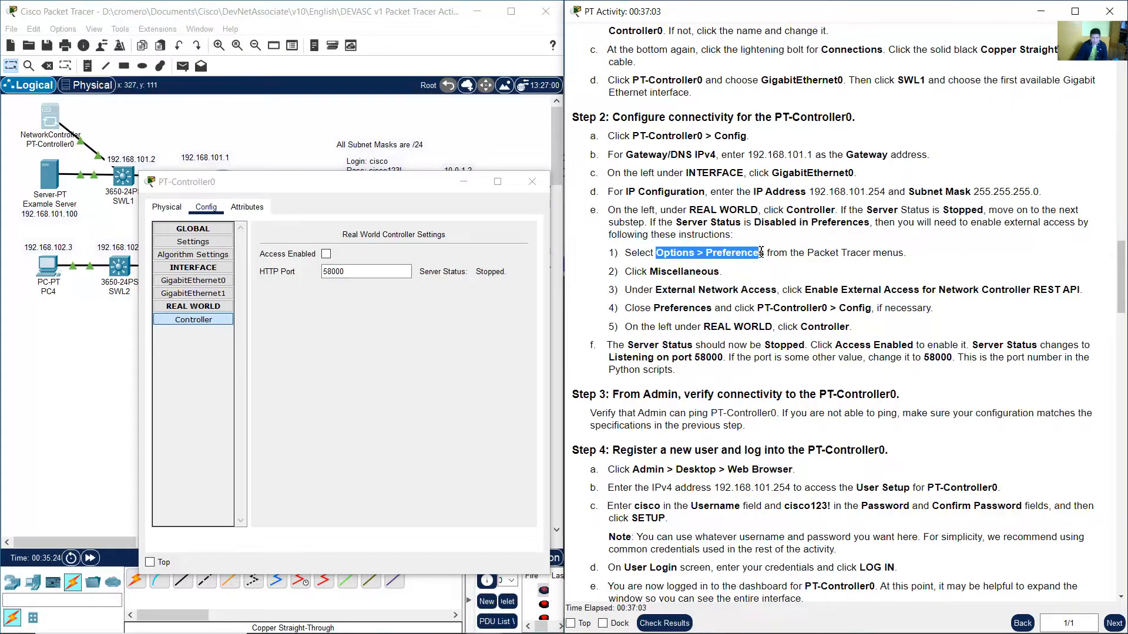
Open Packet Tracer Preferences and examine the External Network Access options under Miscellaneous.
left_click(63, 29)
mouse_move(87, 36)
left_click(68, 44)
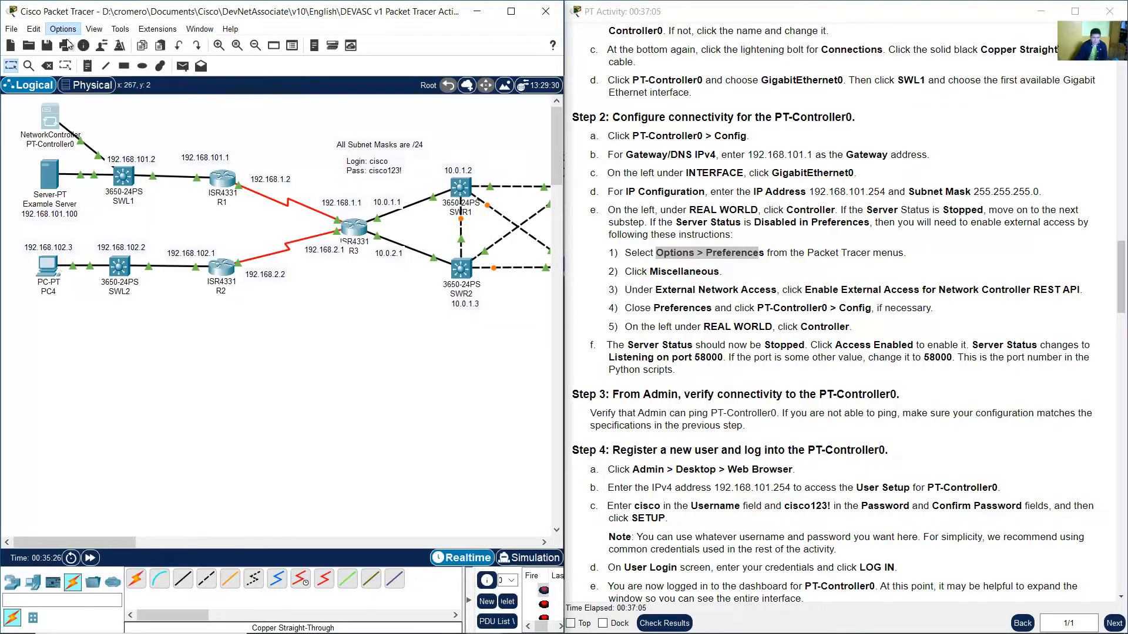
left_click_drag(584, 23, 368, 39)
left_click_drag(506, 38, 463, 23)
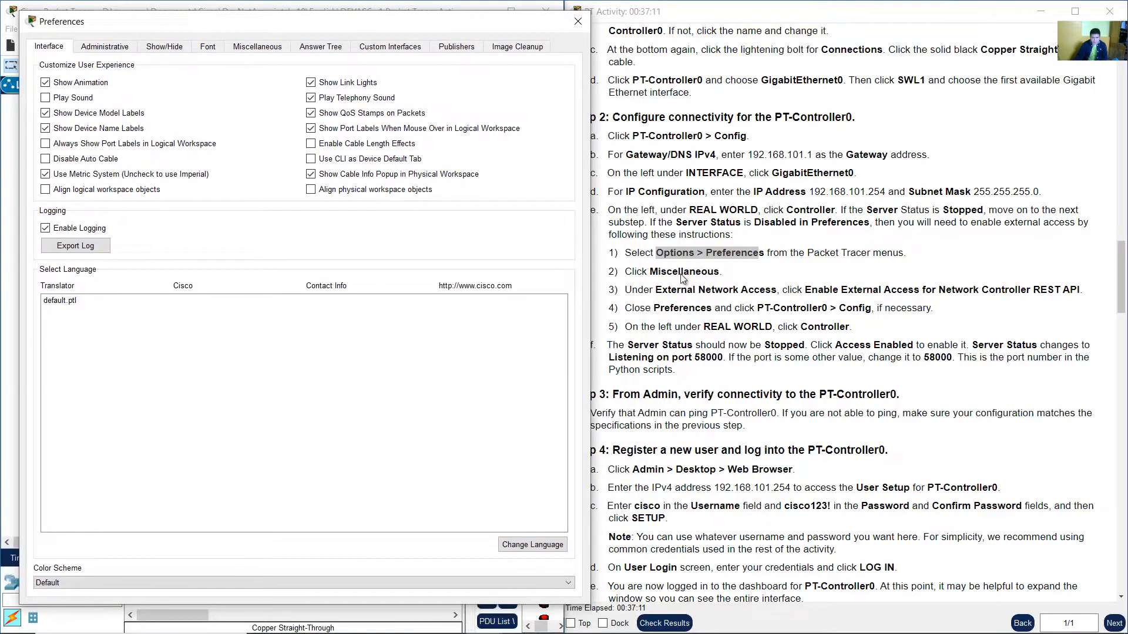
left_click(275, 49)
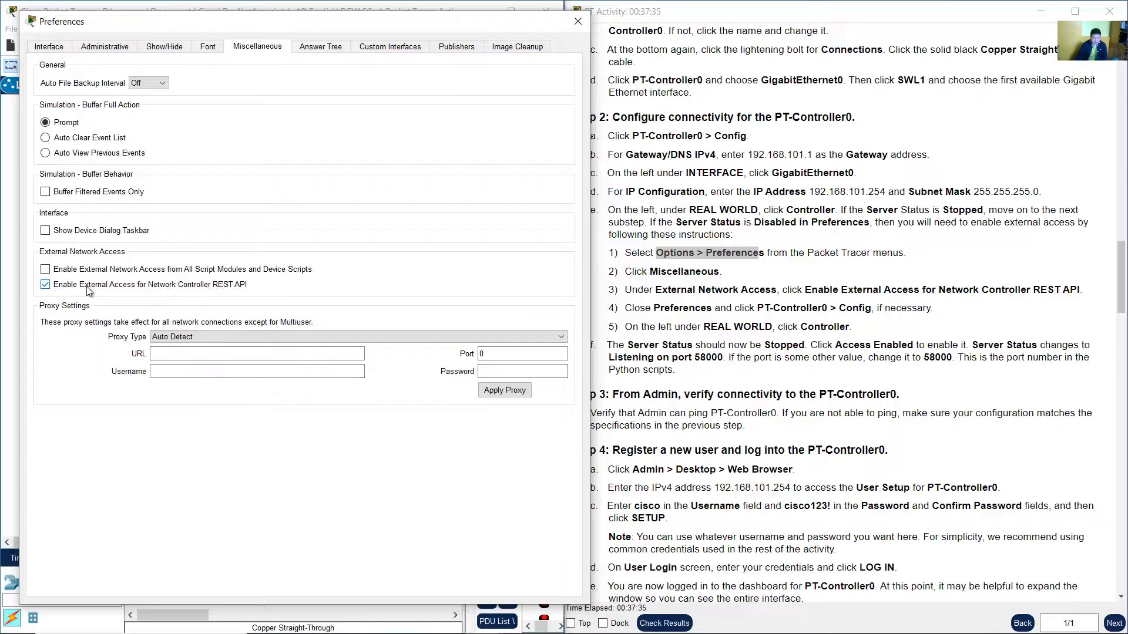
Allow external network access for Network Controller devices and close Preferences.
key("Escape")
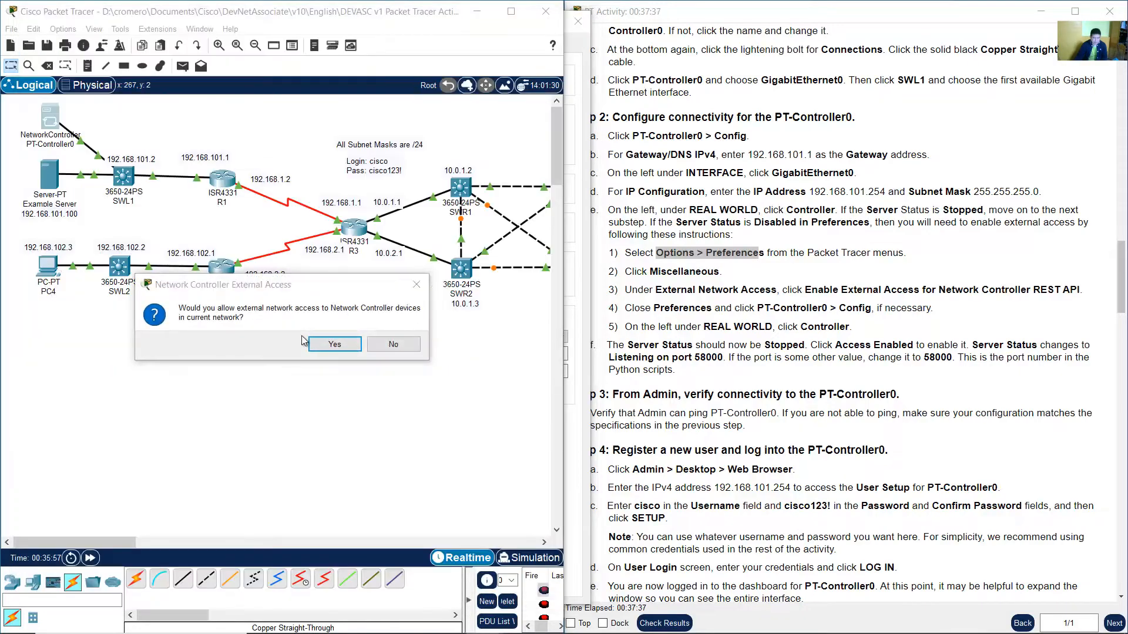
left_click(334, 345)
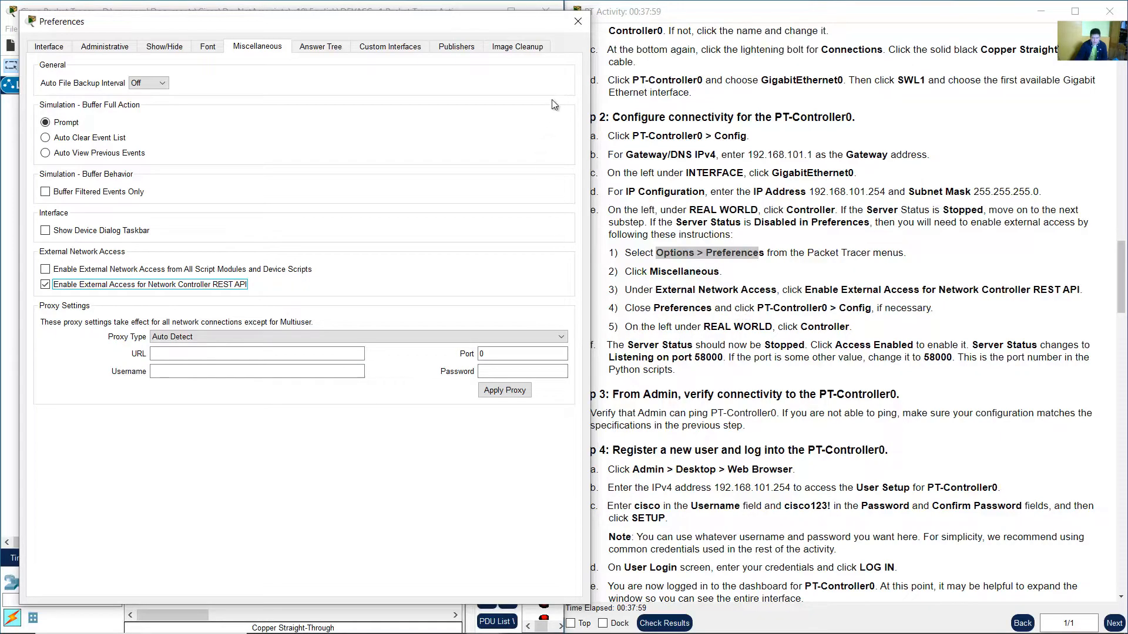
left_click(577, 22)
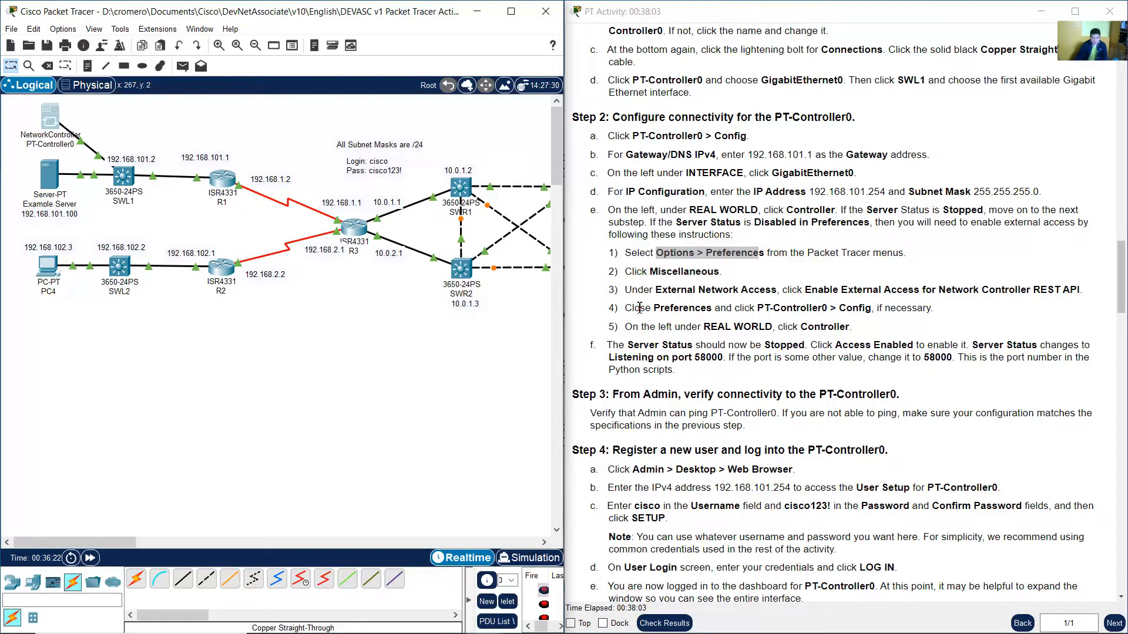
Open PT-Controller0's Real World Controller settings and turn on Access Enabled.
left_click_drag(764, 309, 872, 309)
left_click(63, 123)
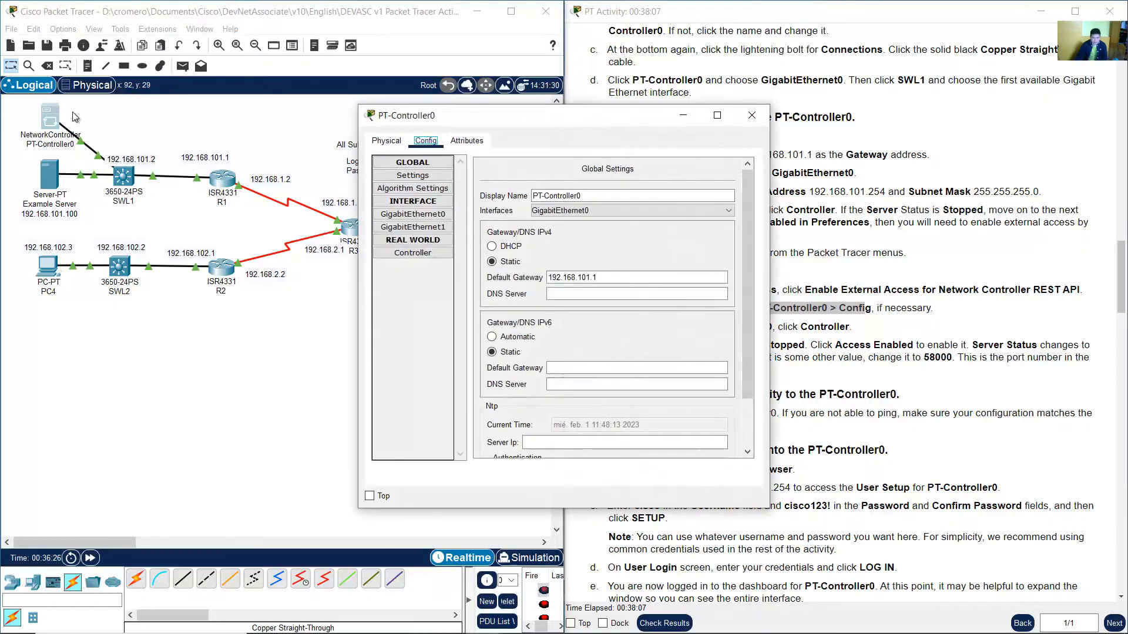
left_click_drag(489, 110, 186, 114)
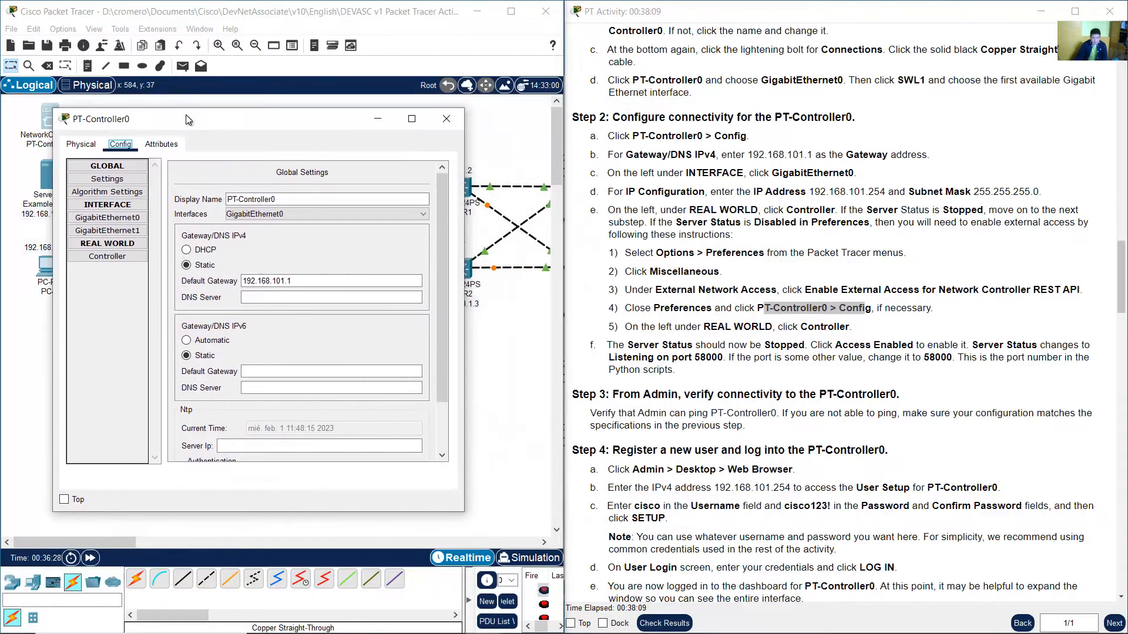
left_click(716, 329)
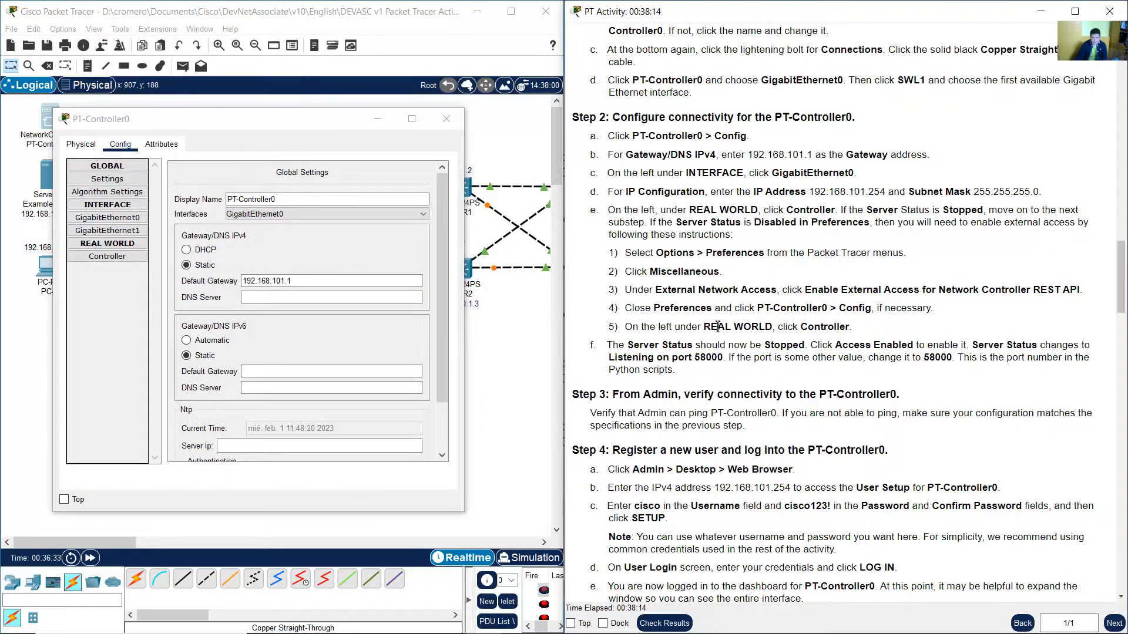
left_click_drag(718, 326, 851, 328)
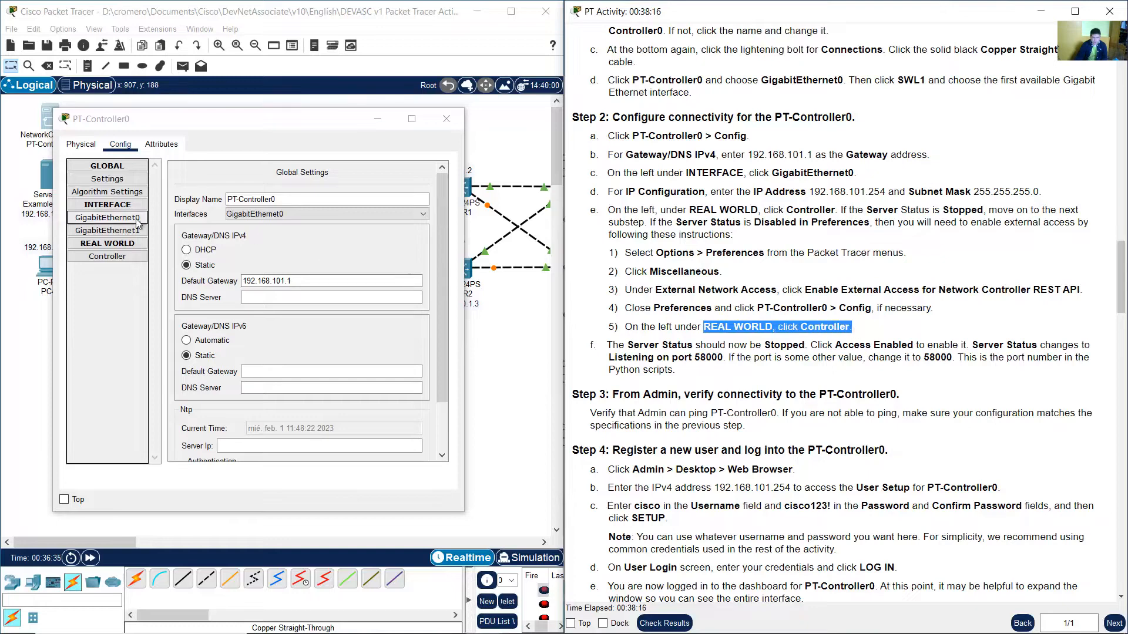
left_click(114, 257)
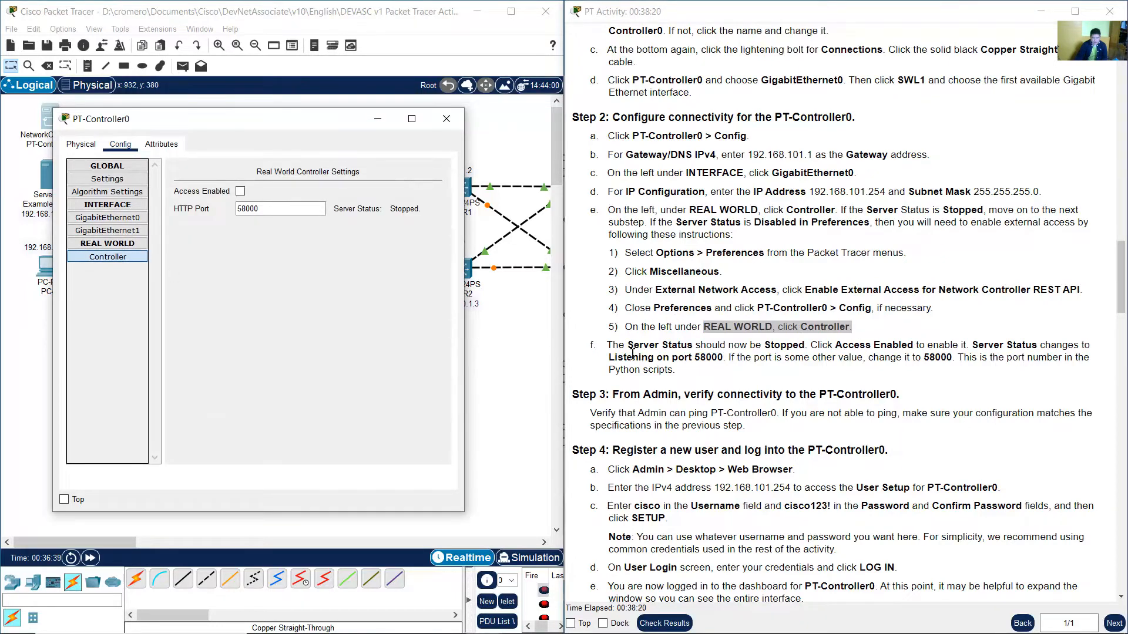
left_click_drag(619, 347, 801, 346)
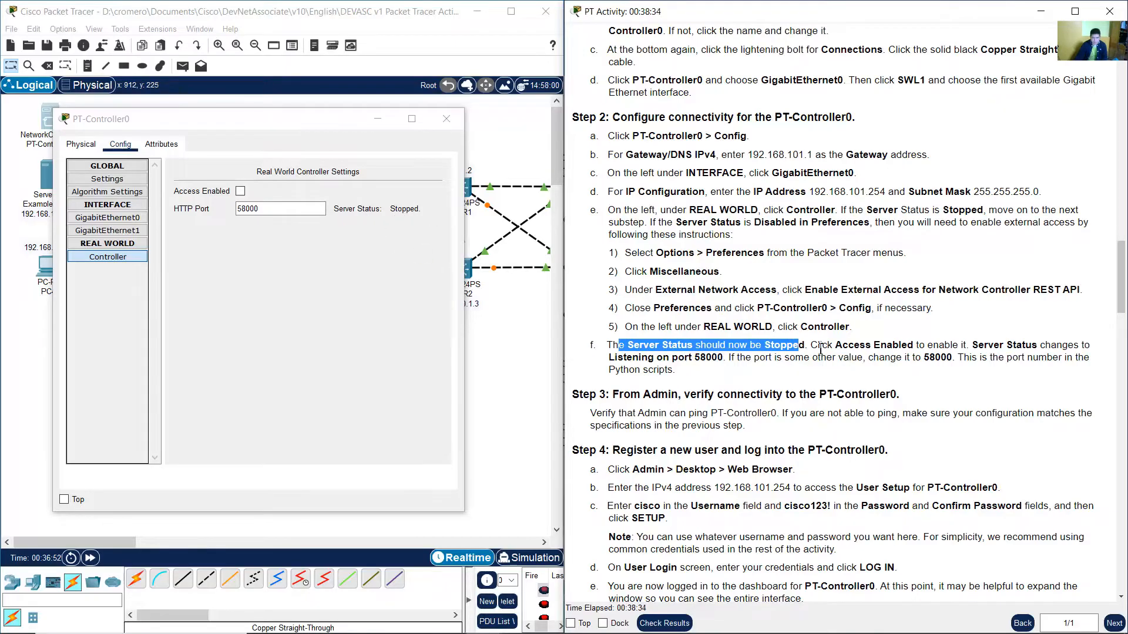
left_click_drag(818, 346, 969, 346)
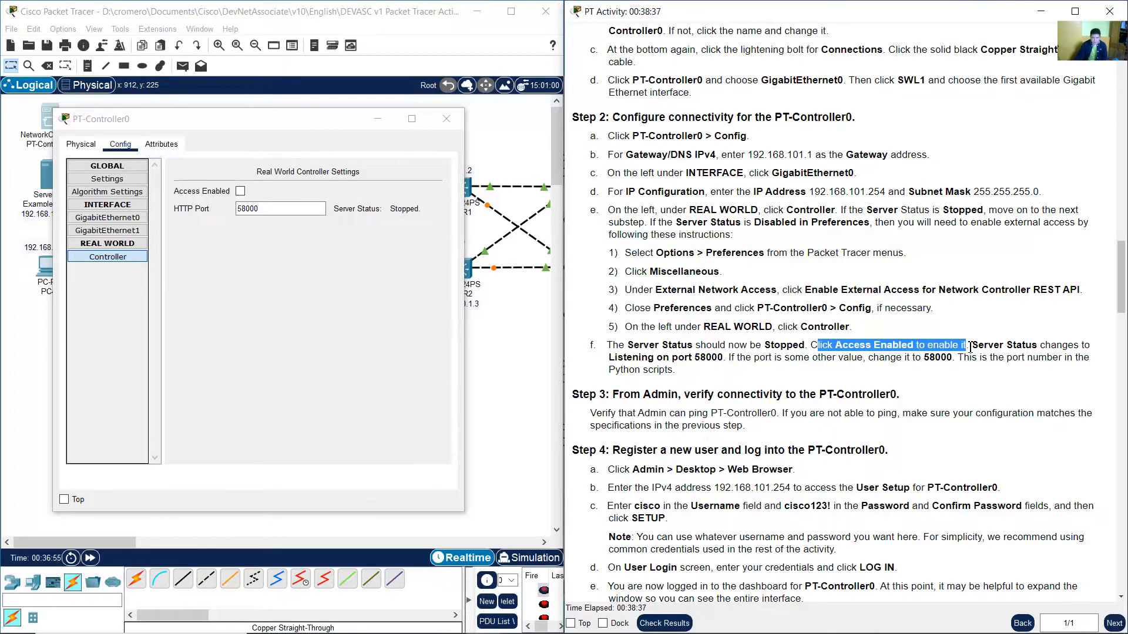
left_click(240, 191)
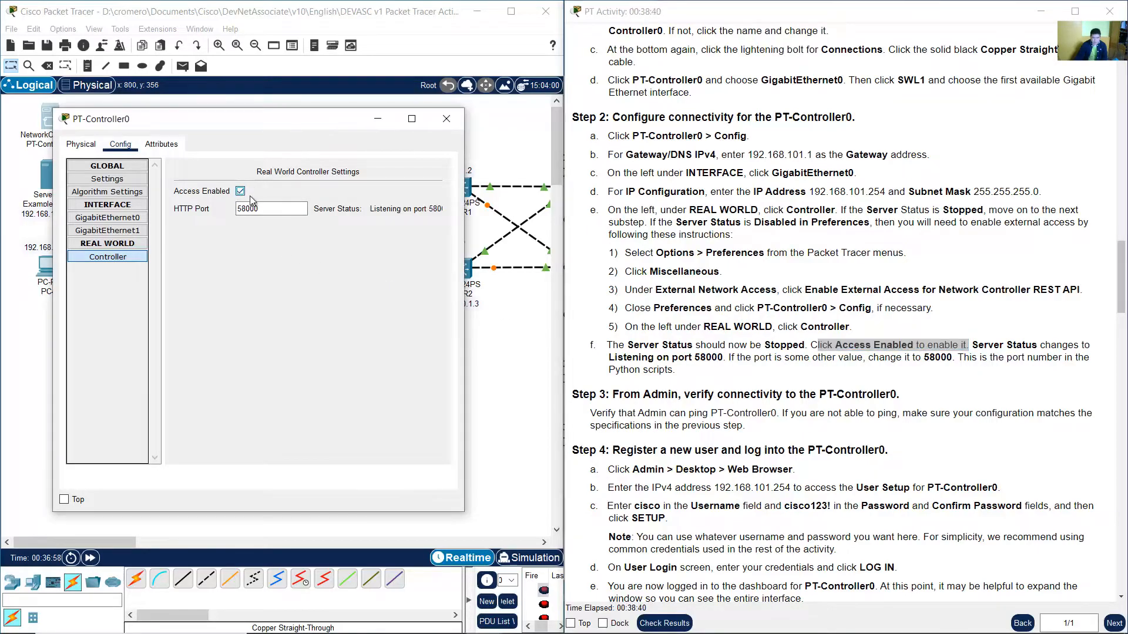
Compare the controller's HTTP port and server status with the instructions, then close the controller window.
left_click_drag(987, 345, 725, 358)
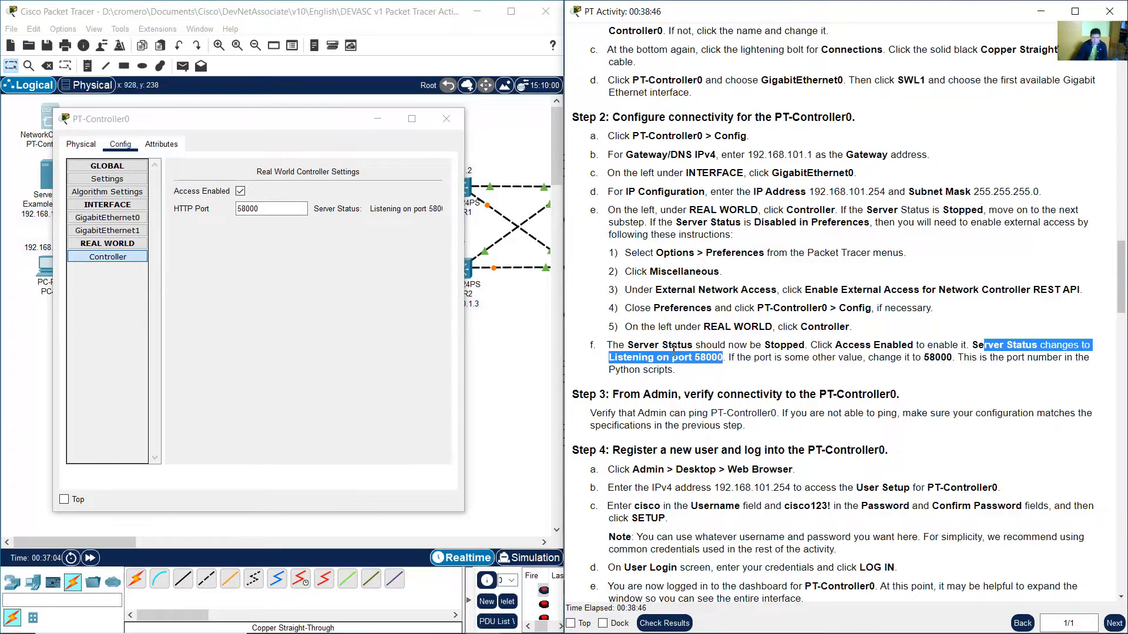
left_click_drag(464, 317, 519, 316)
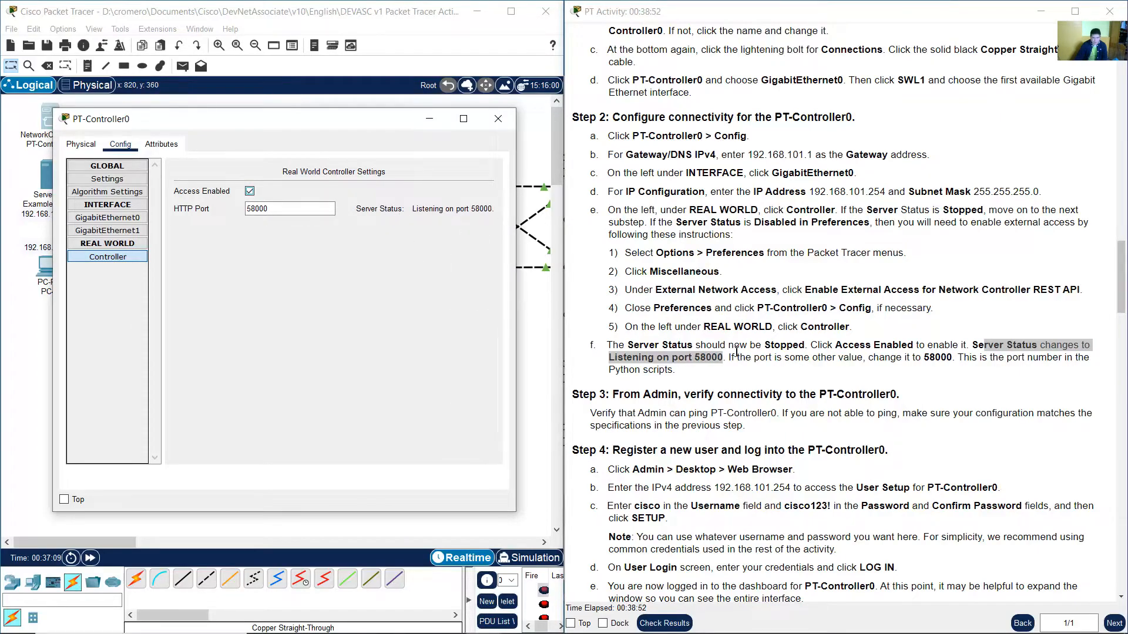
left_click_drag(729, 358, 955, 360)
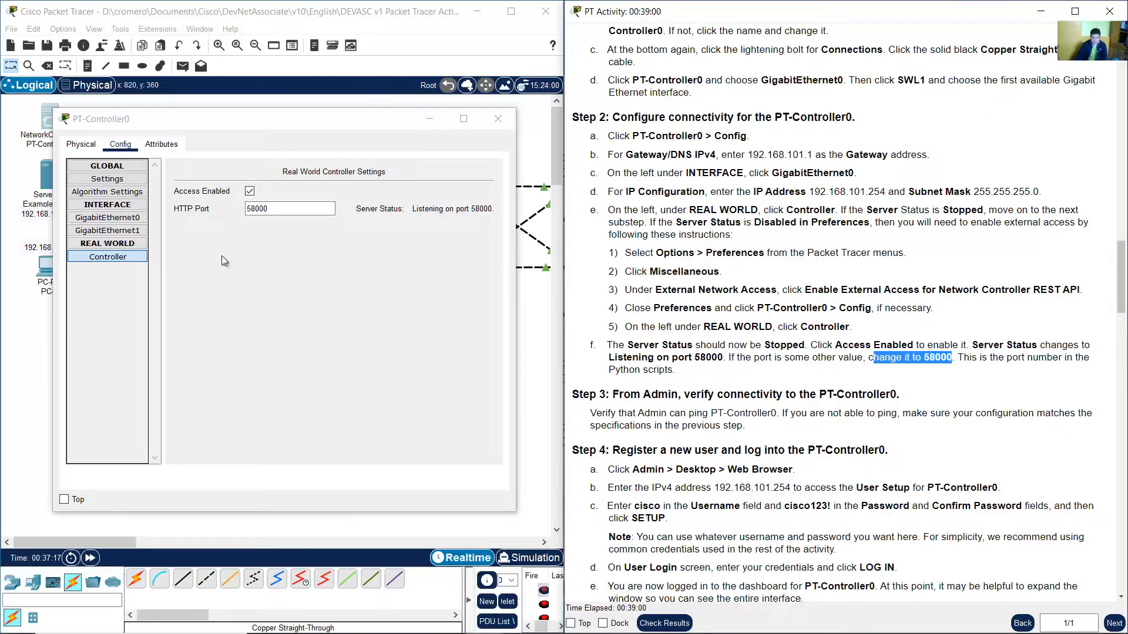
double_click(253, 209)
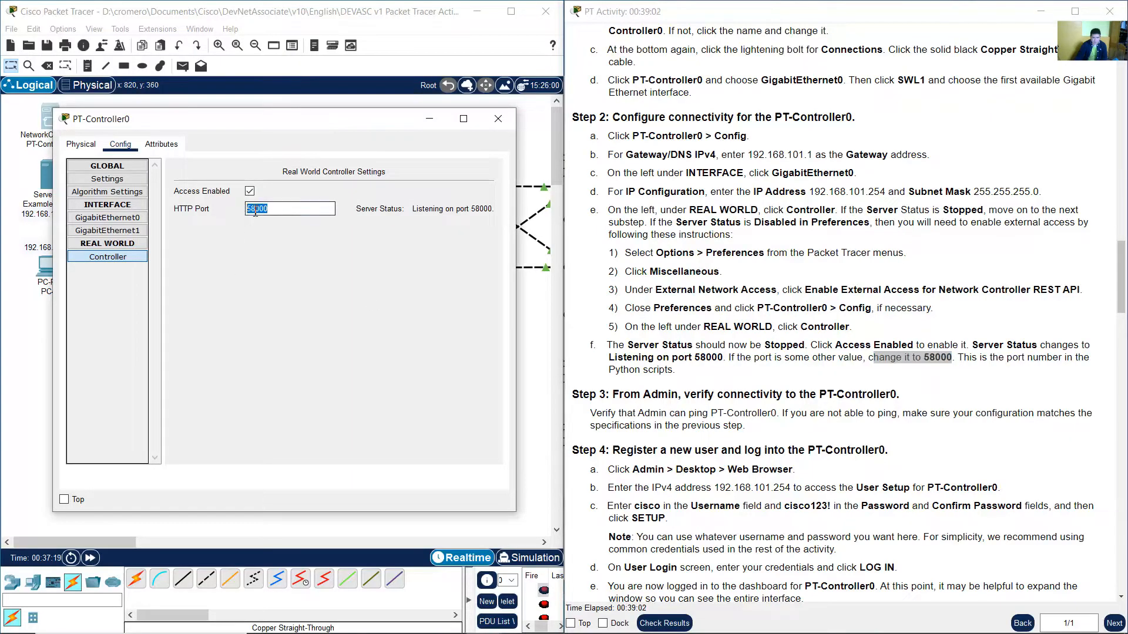
left_click(985, 359)
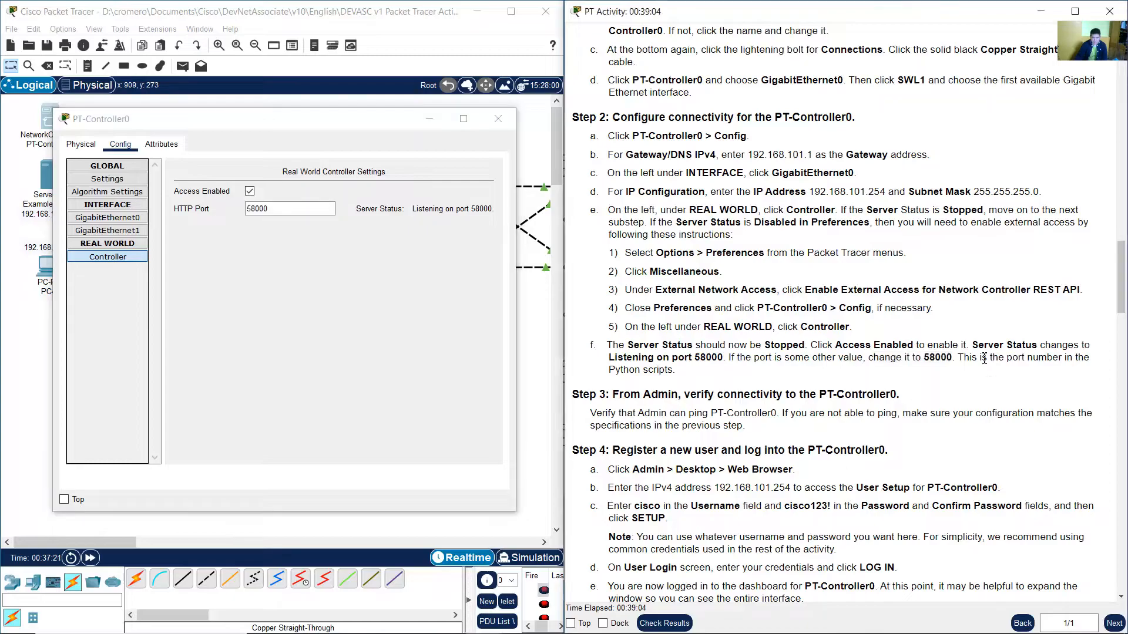
left_click_drag(958, 359, 719, 378)
scroll(719, 378, "down", 6)
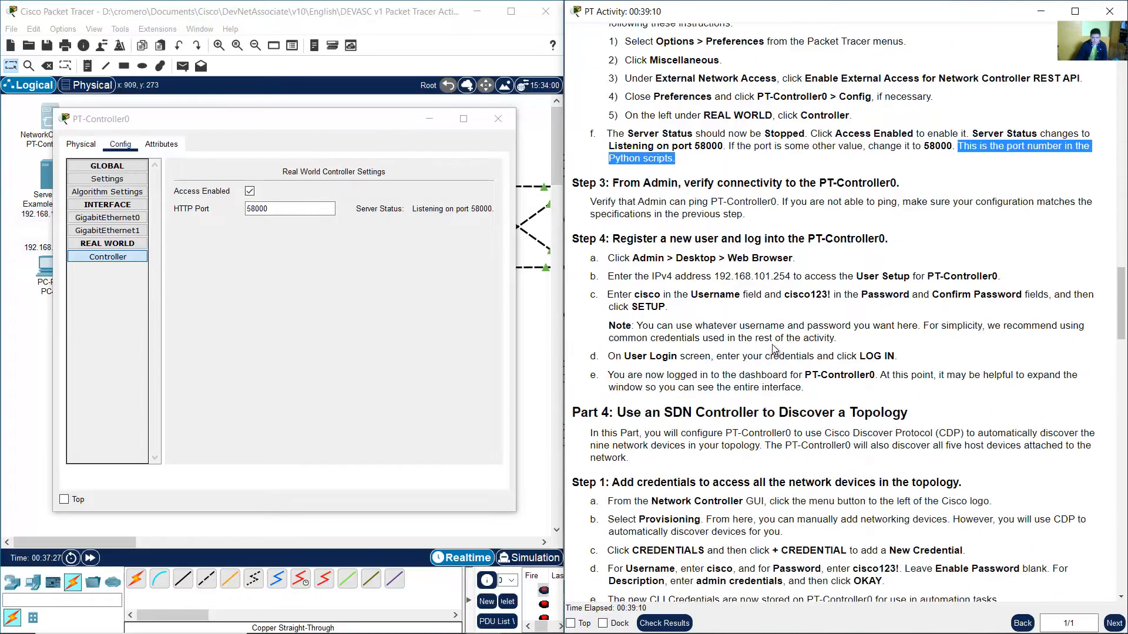
left_click_drag(612, 183, 900, 183)
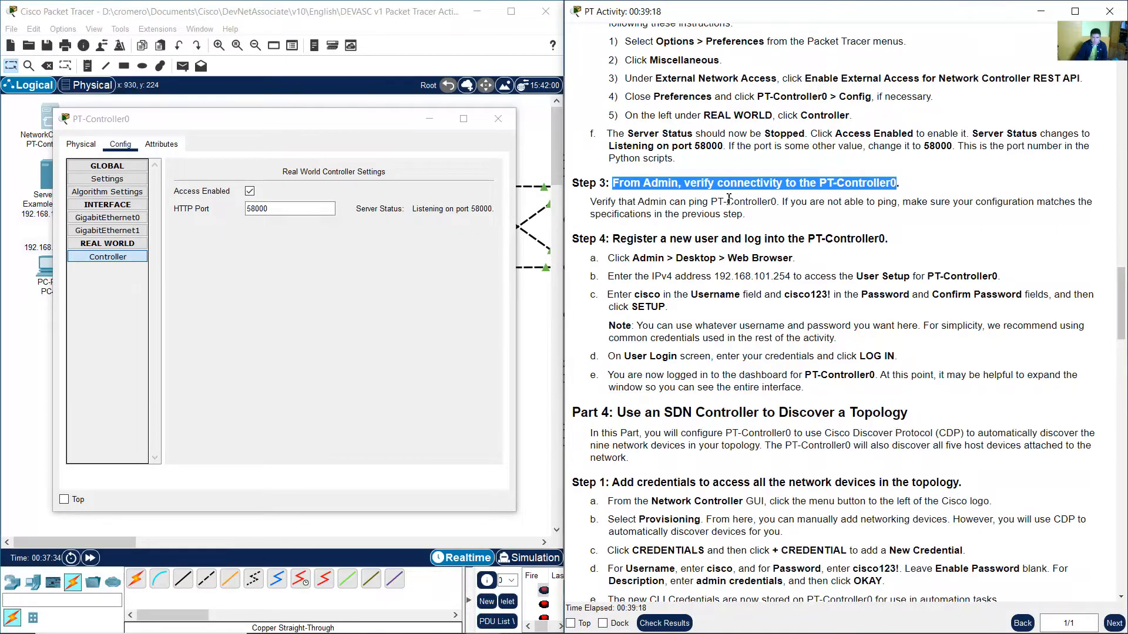
left_click_drag(604, 202, 762, 202)
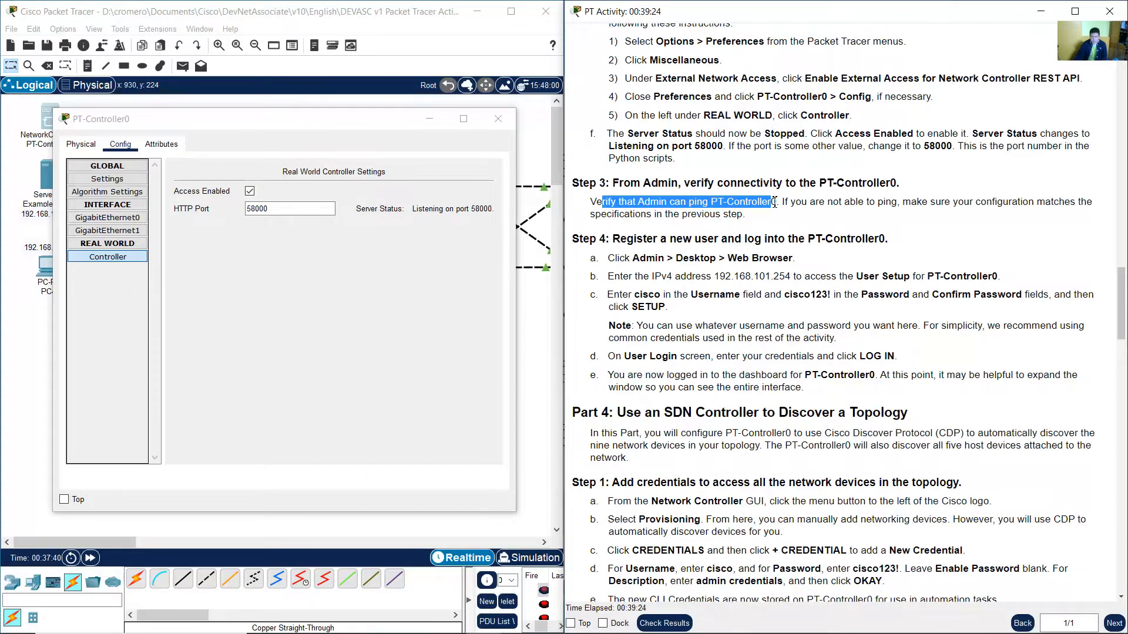
left_click_drag(774, 202, 748, 220)
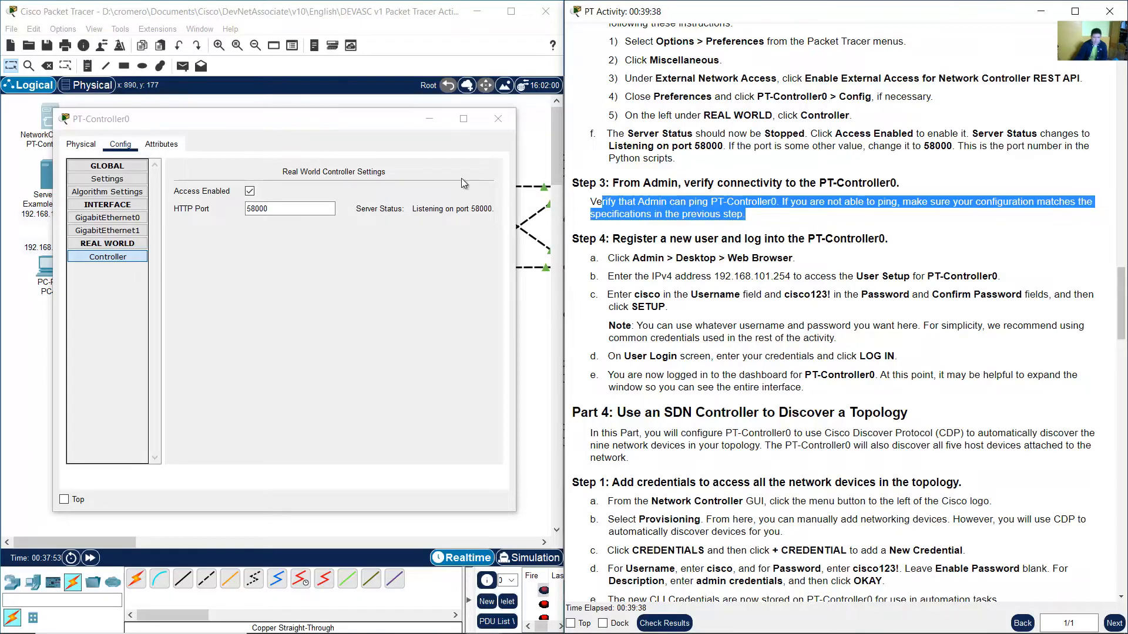
left_click(378, 30)
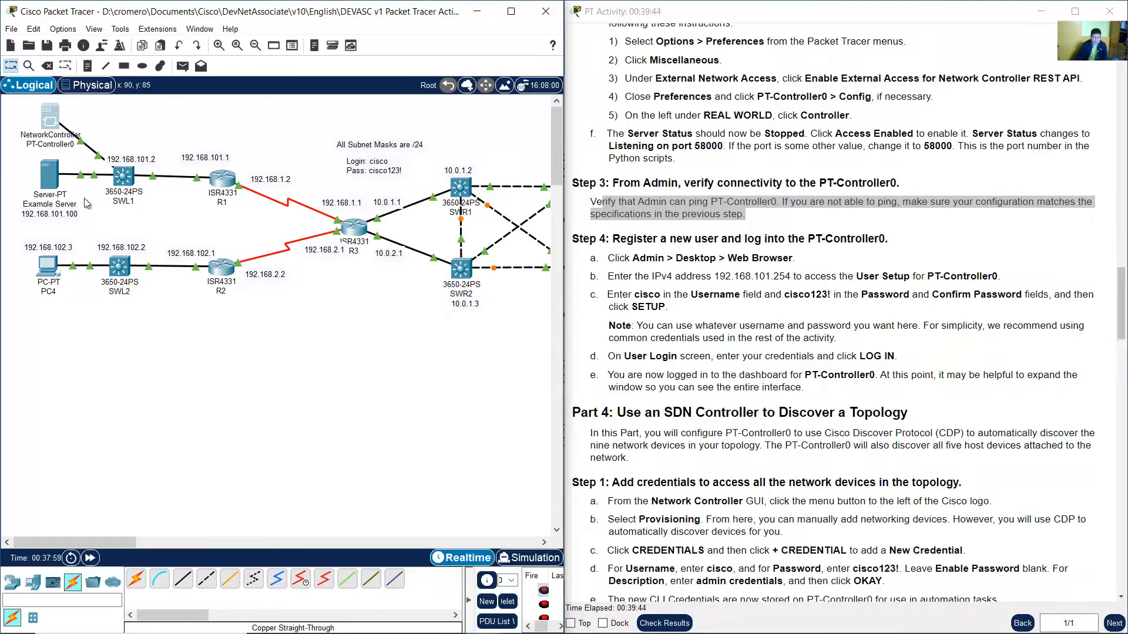
Add a note reading 192.168.101.254 beside PT-Controller0 in the topology, taking the address from its GigabitEthernet0 settings.
left_click(57, 123)
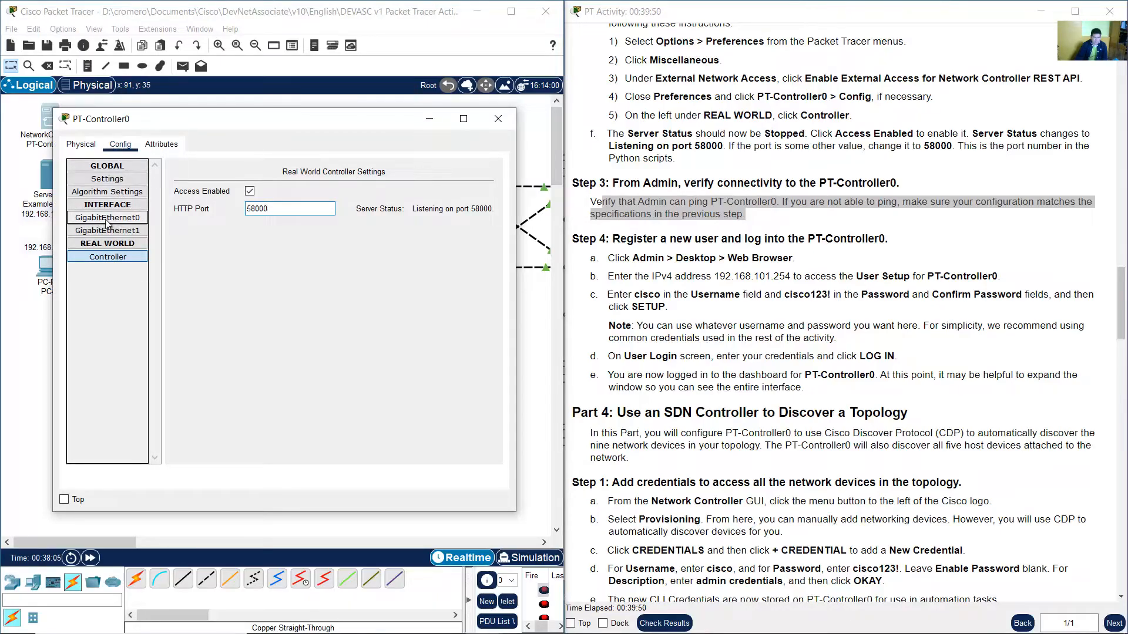
left_click(125, 224)
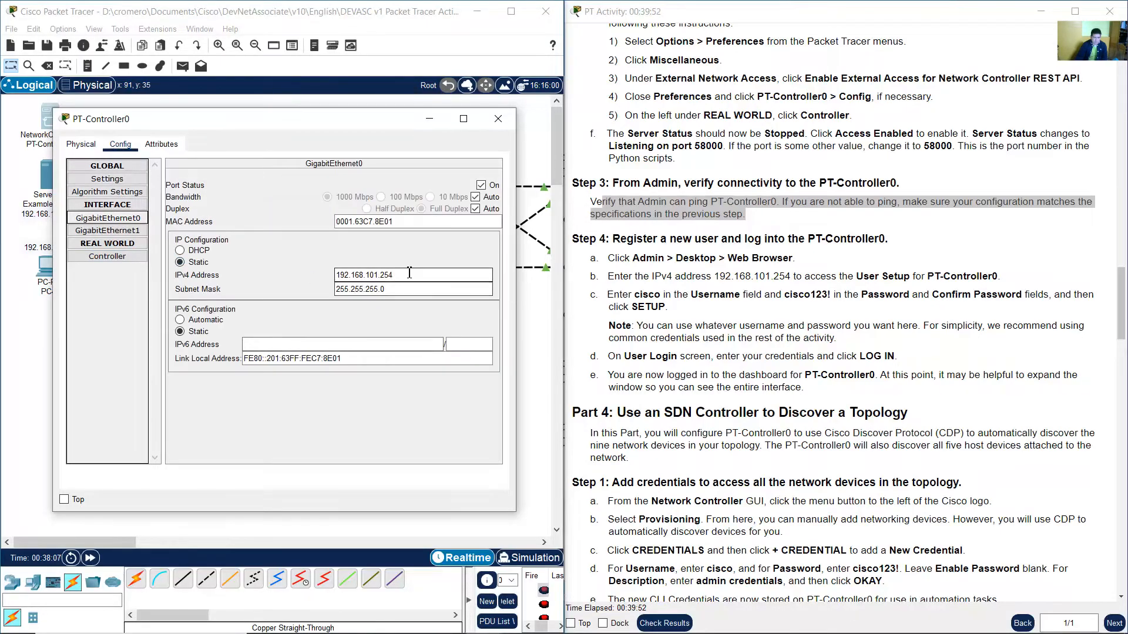
left_click_drag(410, 274, 321, 272)
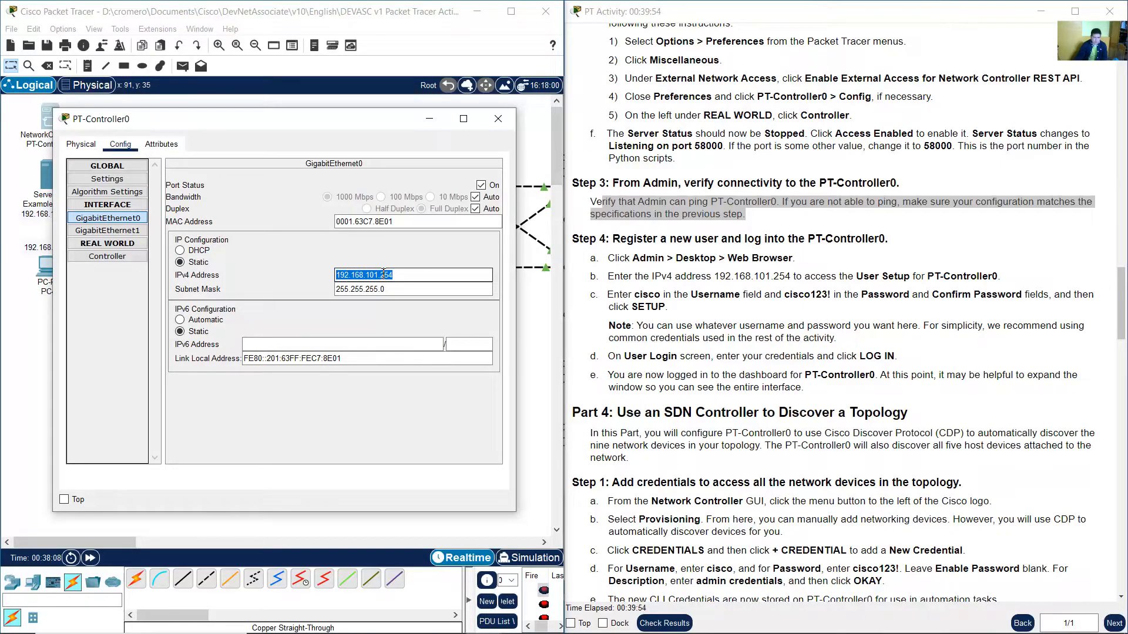
left_click(498, 119)
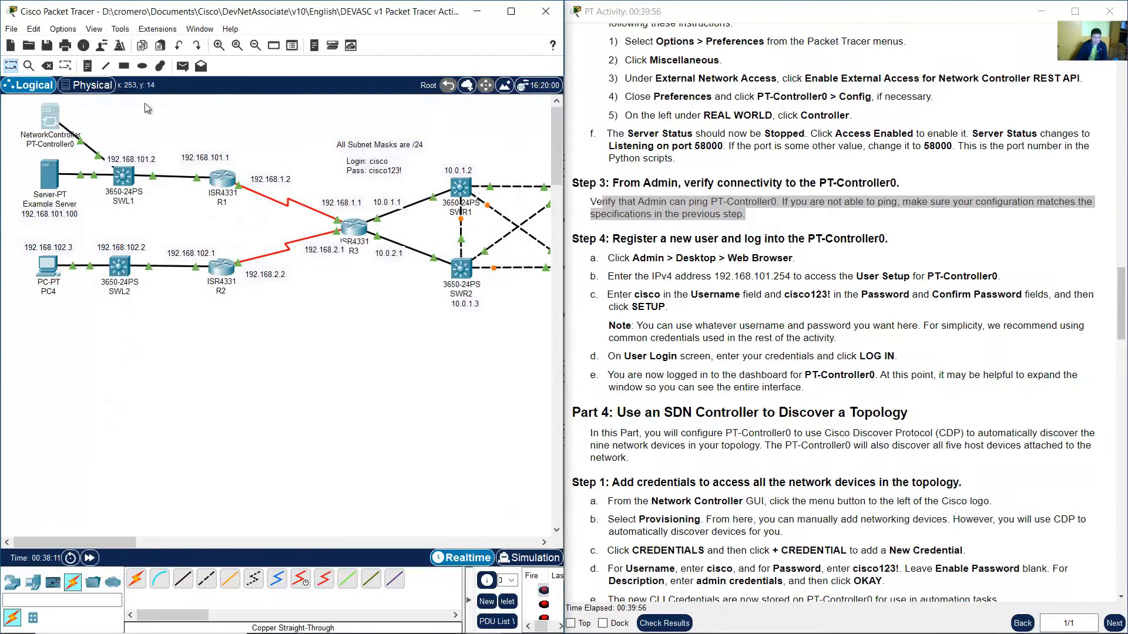
left_click(88, 66)
left_click(73, 112)
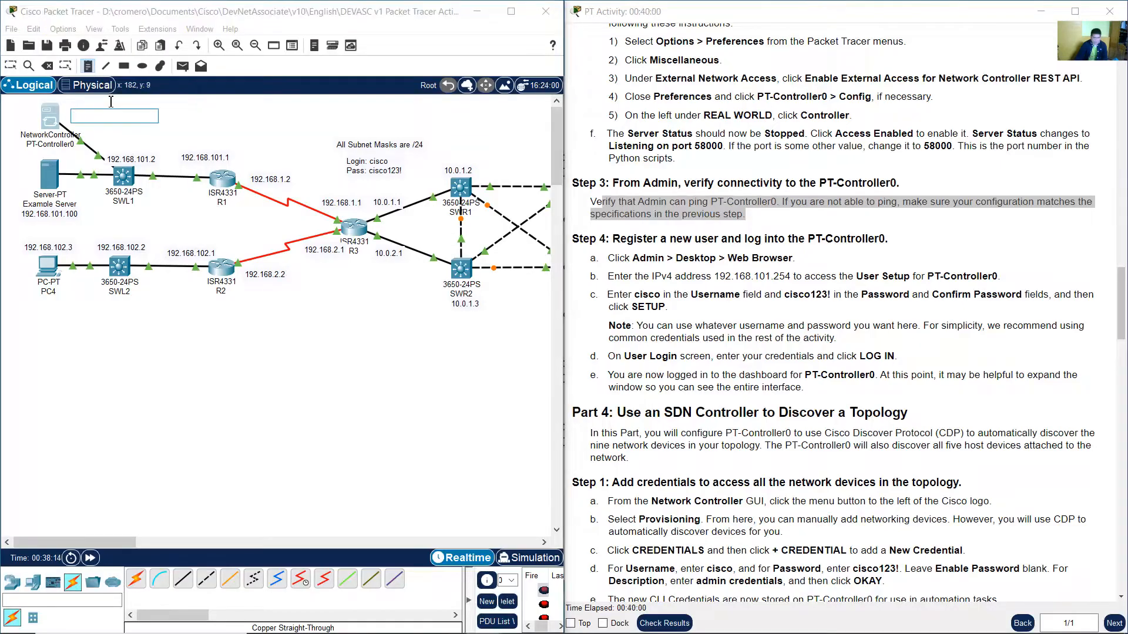
type("192.168.101.254")
left_click(10, 65)
From Admin's Command Prompt, ping PT-Controller0 at 192.168.101.254.
left_click_drag(114, 538, 176, 538)
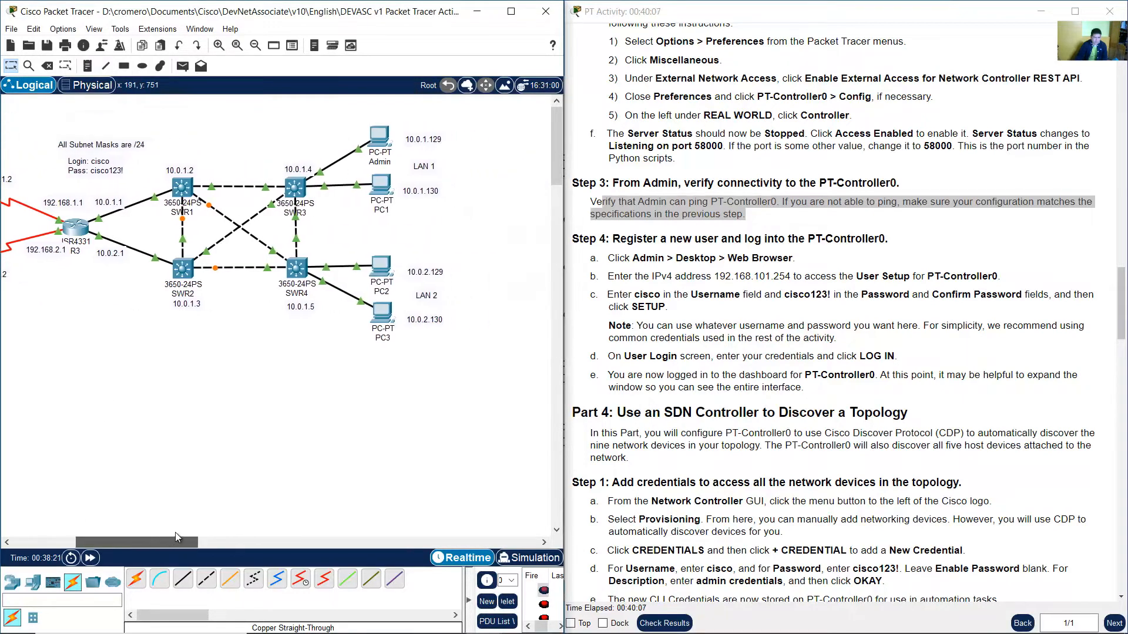
left_click(383, 138)
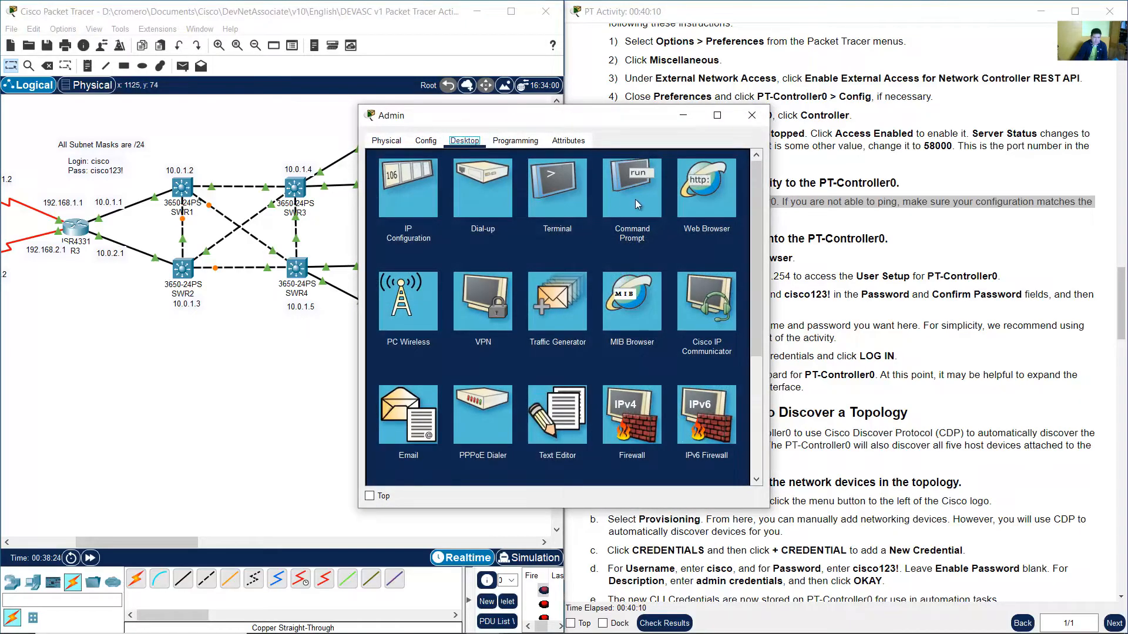
left_click(636, 200)
left_click_drag(642, 116, 326, 104)
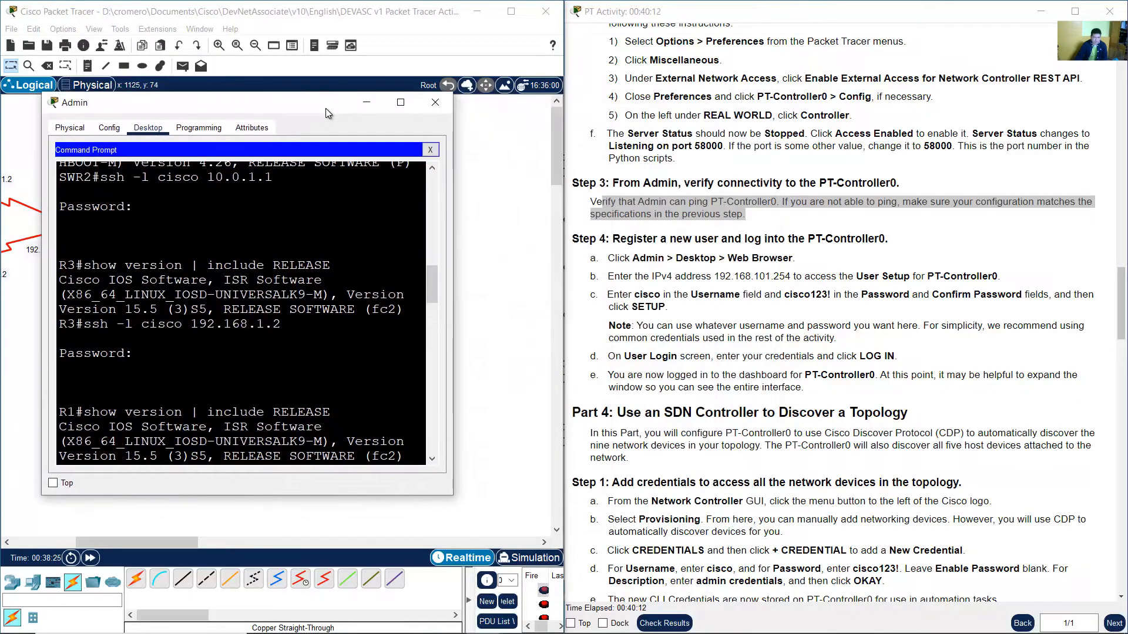
left_click_drag(457, 254, 614, 267)
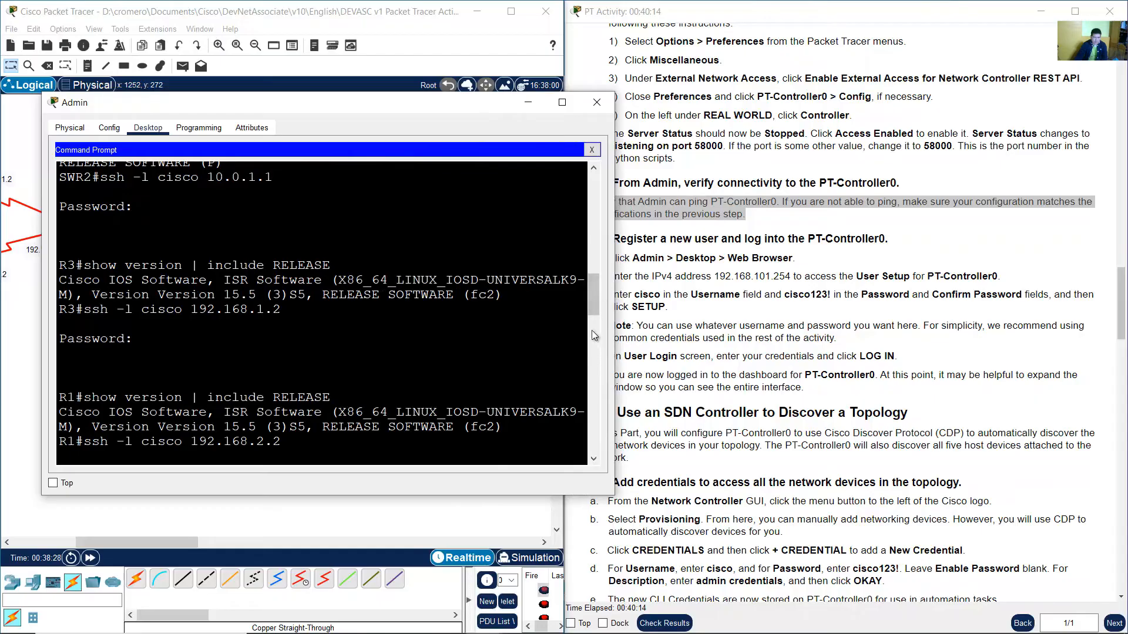
left_click_drag(589, 303, 591, 446)
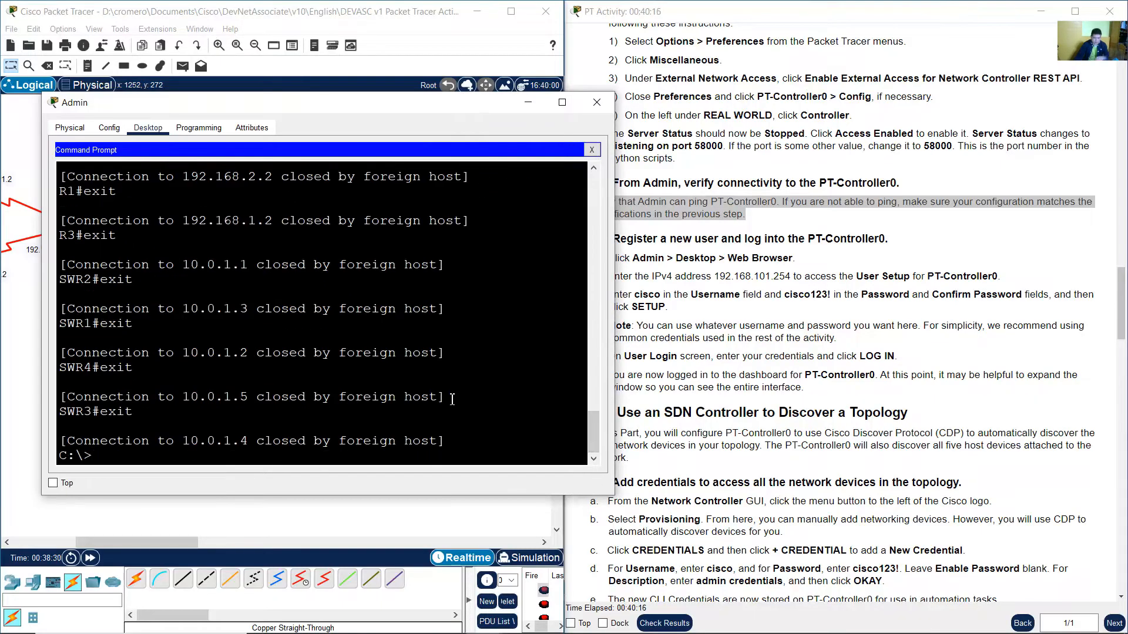
type("ping")
left_click_drag(93, 459, 58, 458)
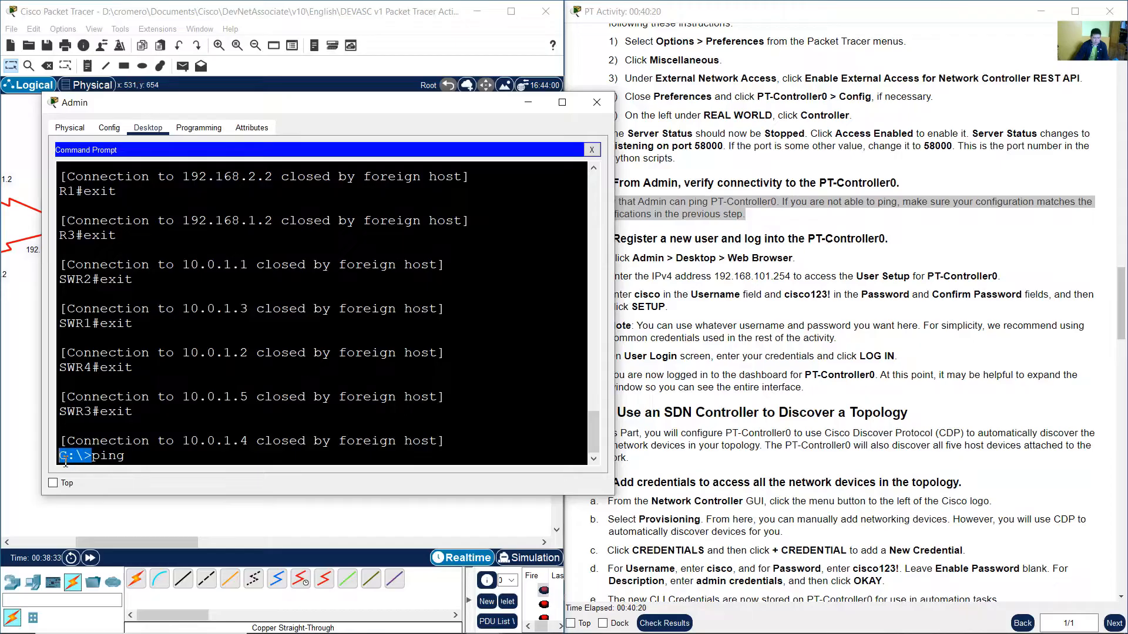
left_click(156, 455)
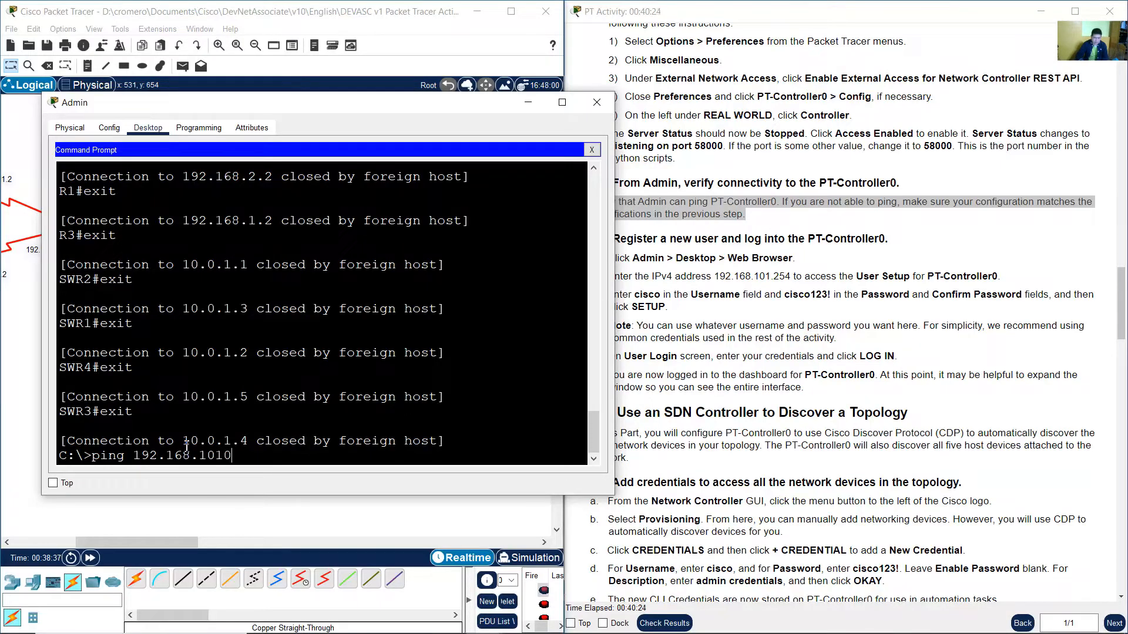
type("192.168.101.254")
key("Return")
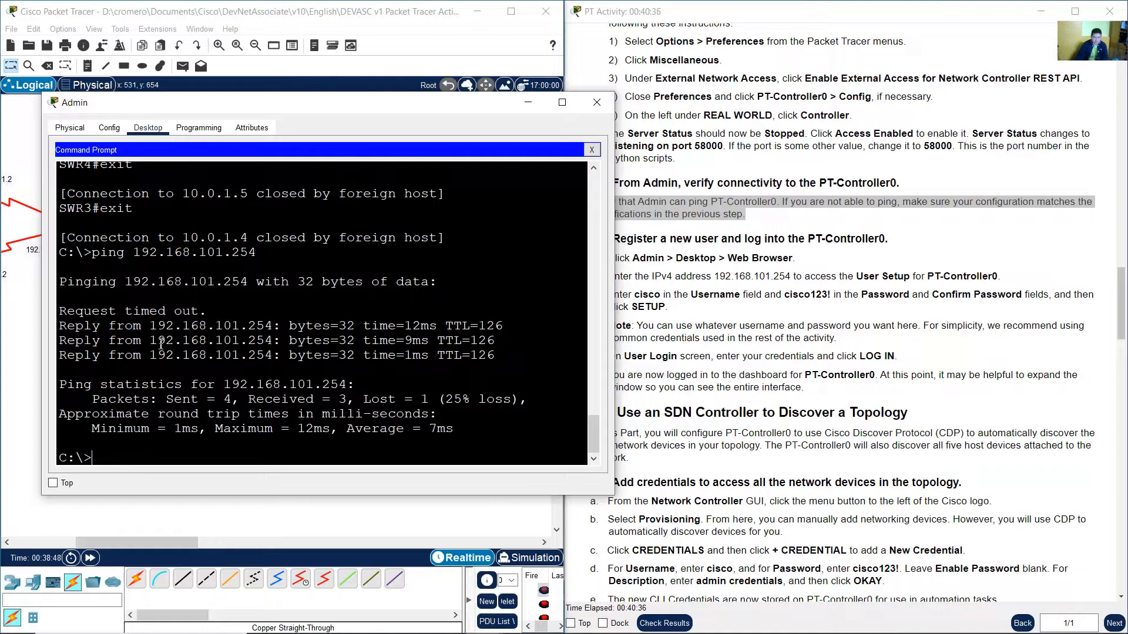
Review the ping replies from PT-Controller0 and close Admin's window.
left_click_drag(88, 328, 501, 358)
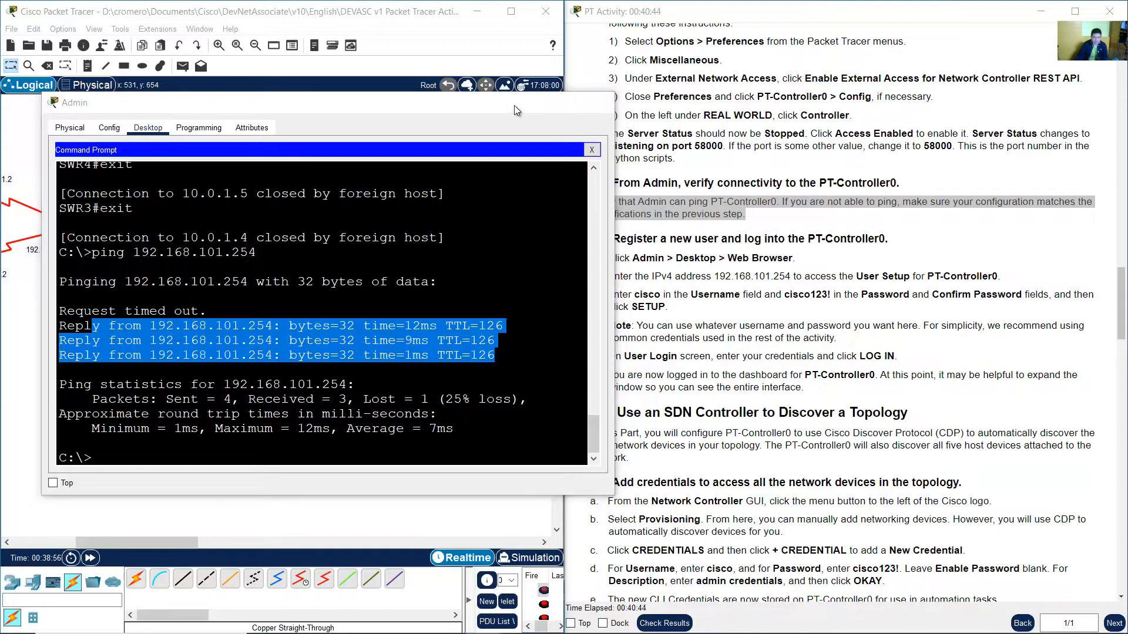
left_click(527, 103)
left_click(762, 263)
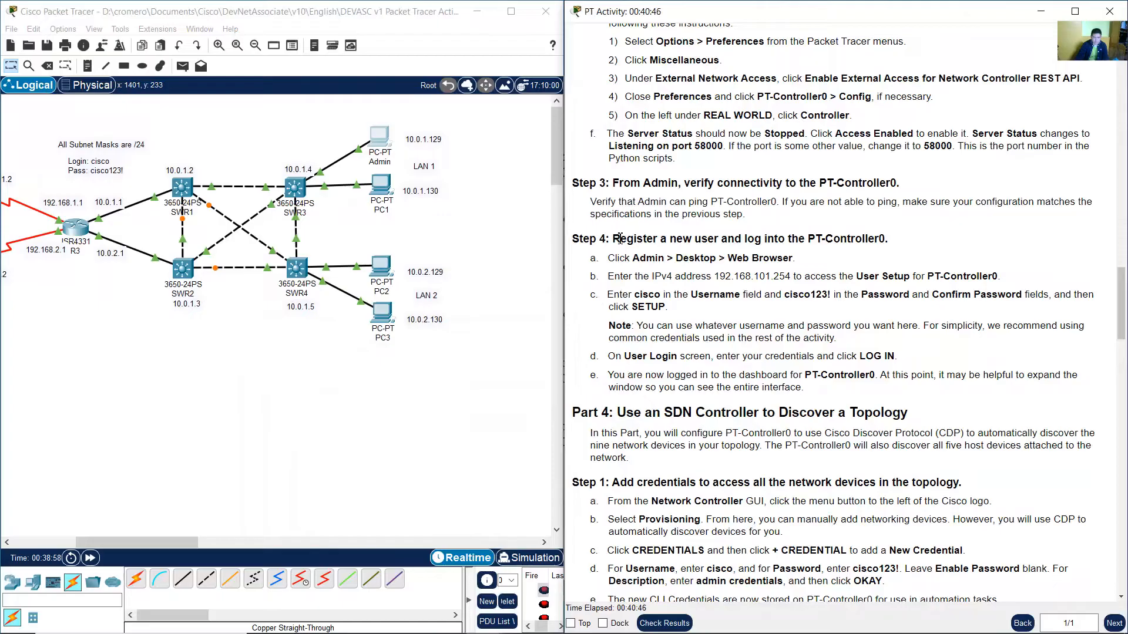
left_click_drag(614, 238, 884, 241)
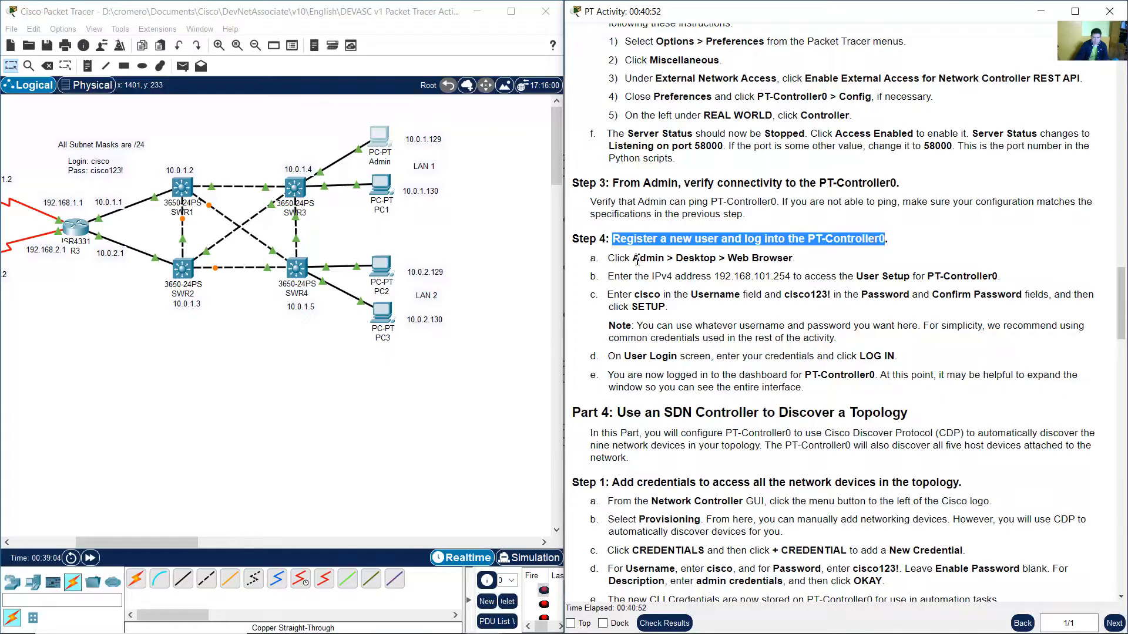
left_click_drag(632, 258, 797, 258)
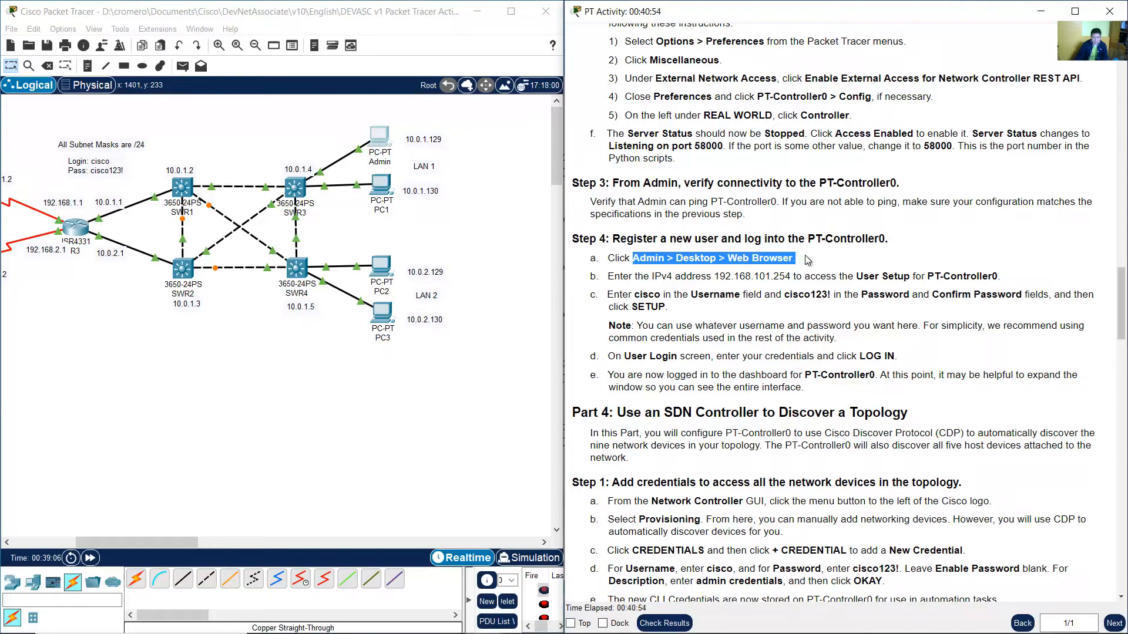
left_click(834, 260)
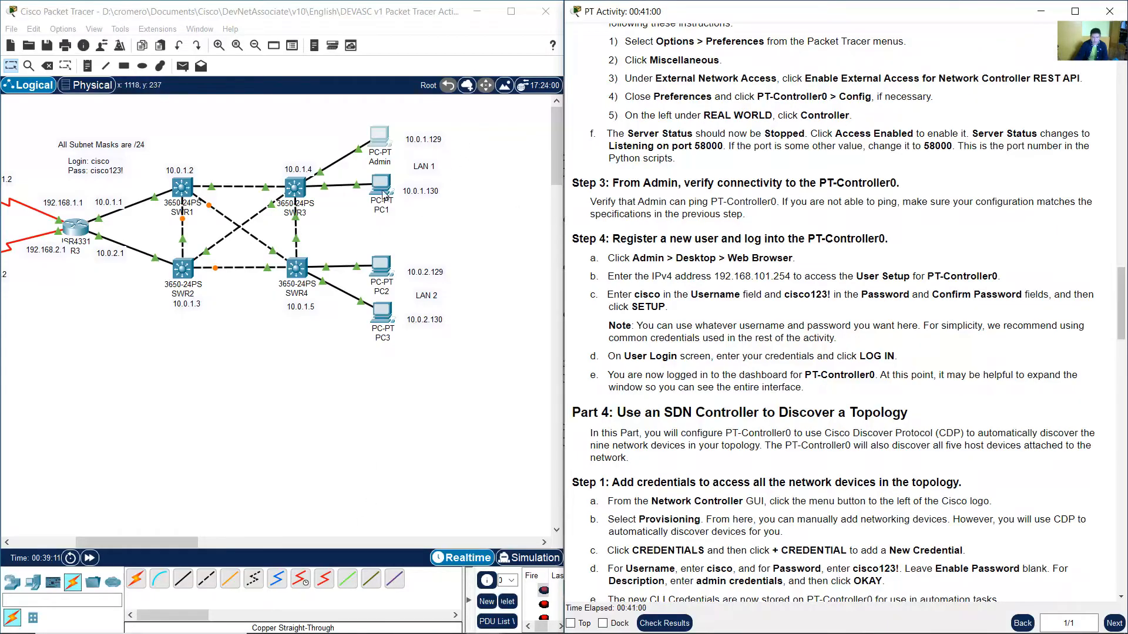
left_click(462, 114)
left_click_drag(468, 112, 370, 157)
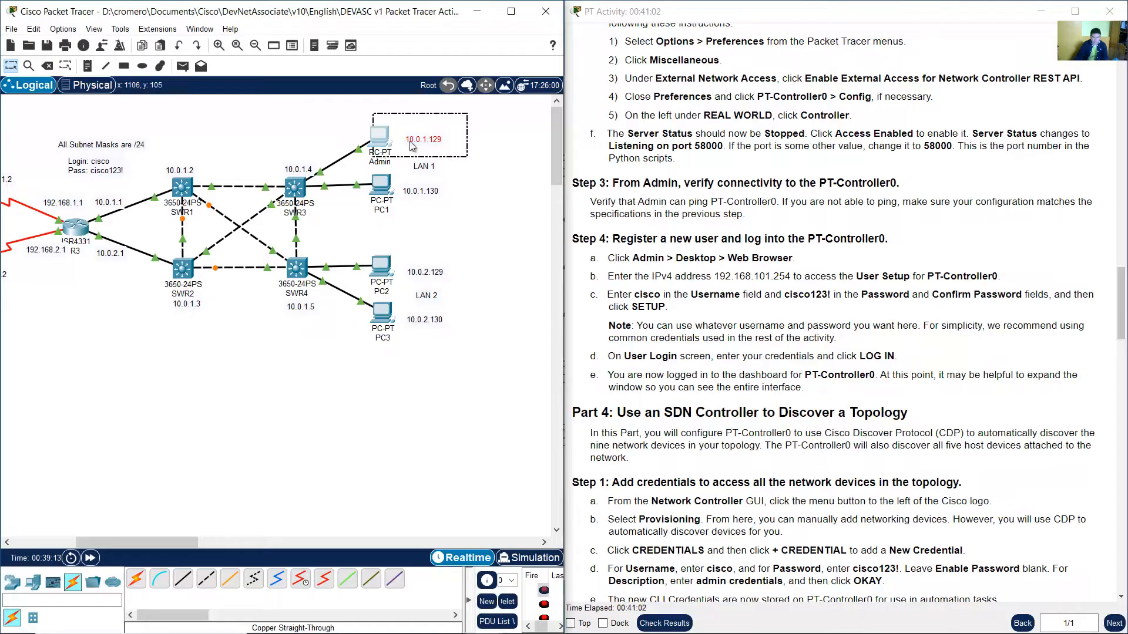
left_click(486, 117)
left_click(380, 139)
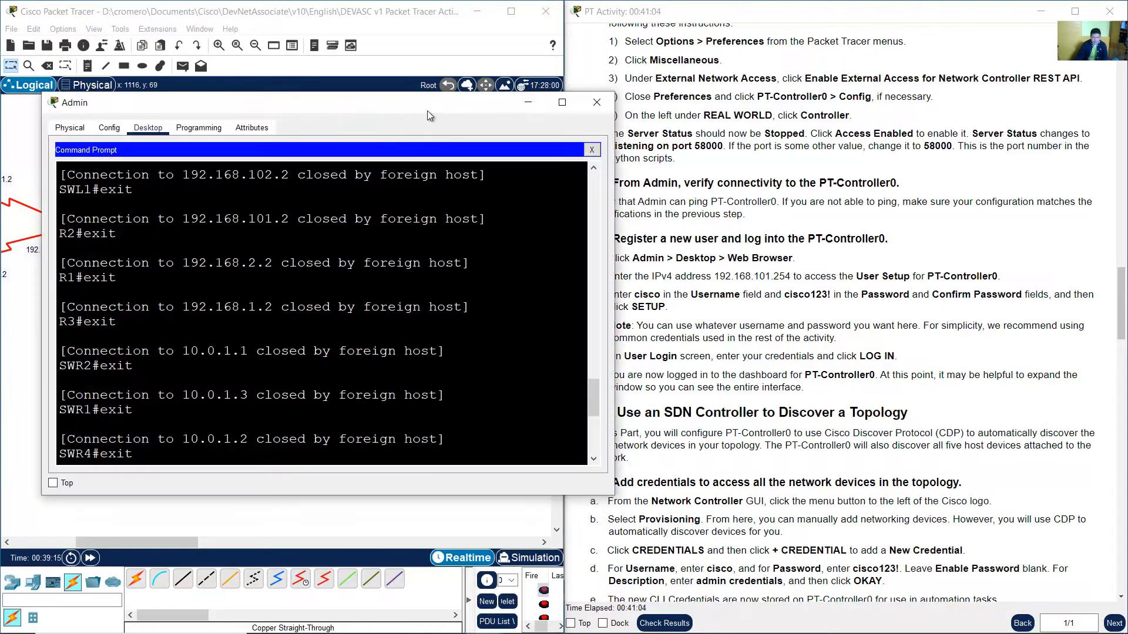
left_click_drag(428, 111, 387, 111)
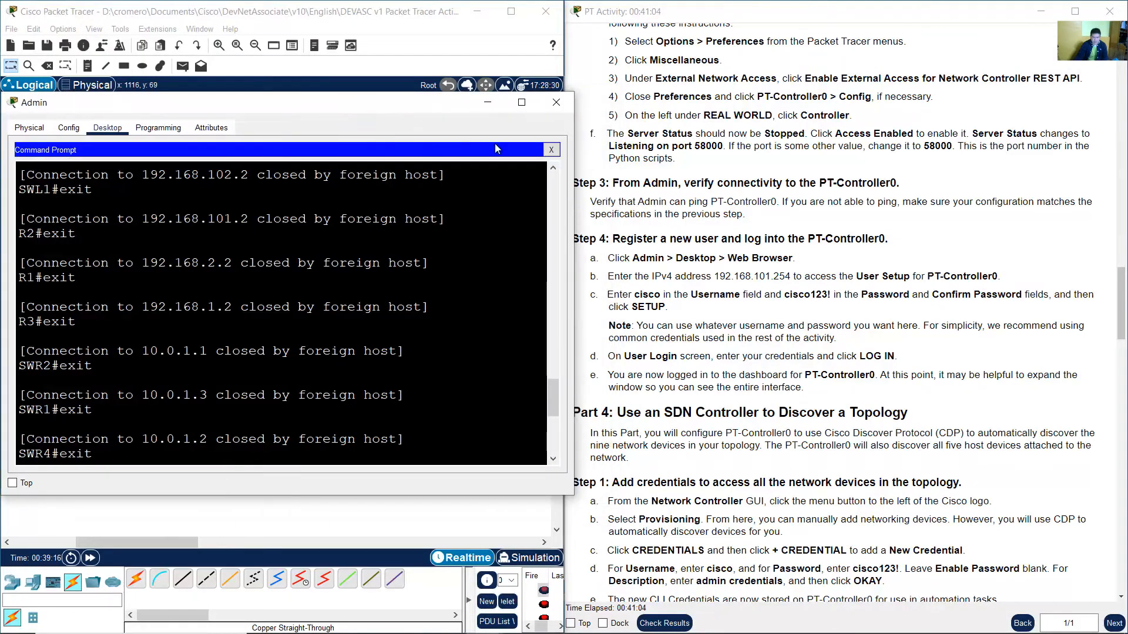
left_click(550, 151)
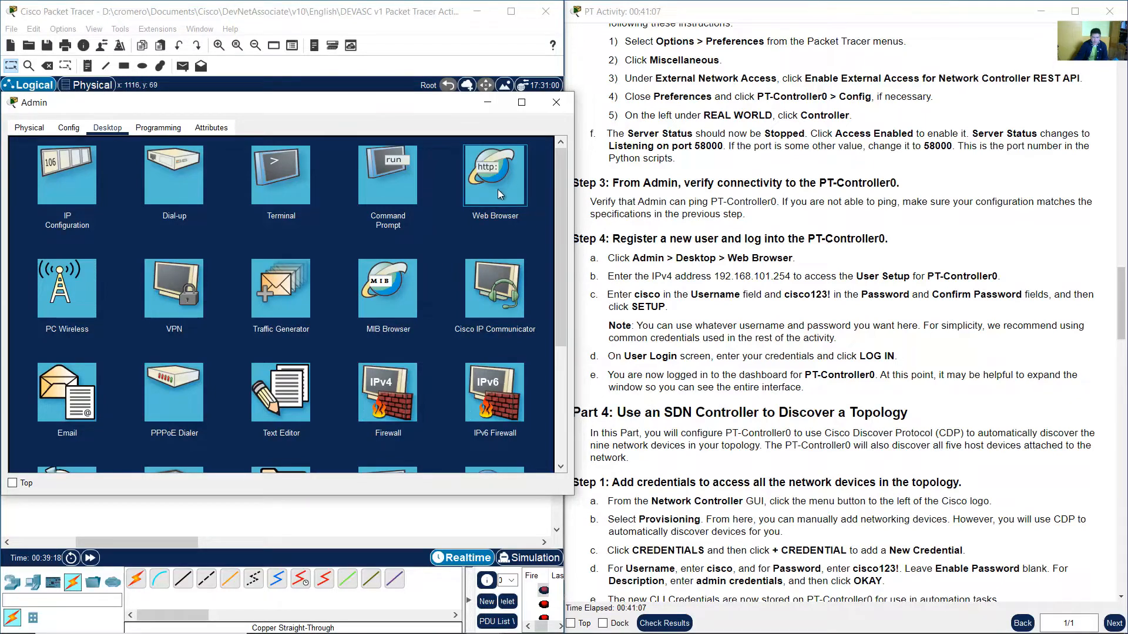
left_click(498, 171)
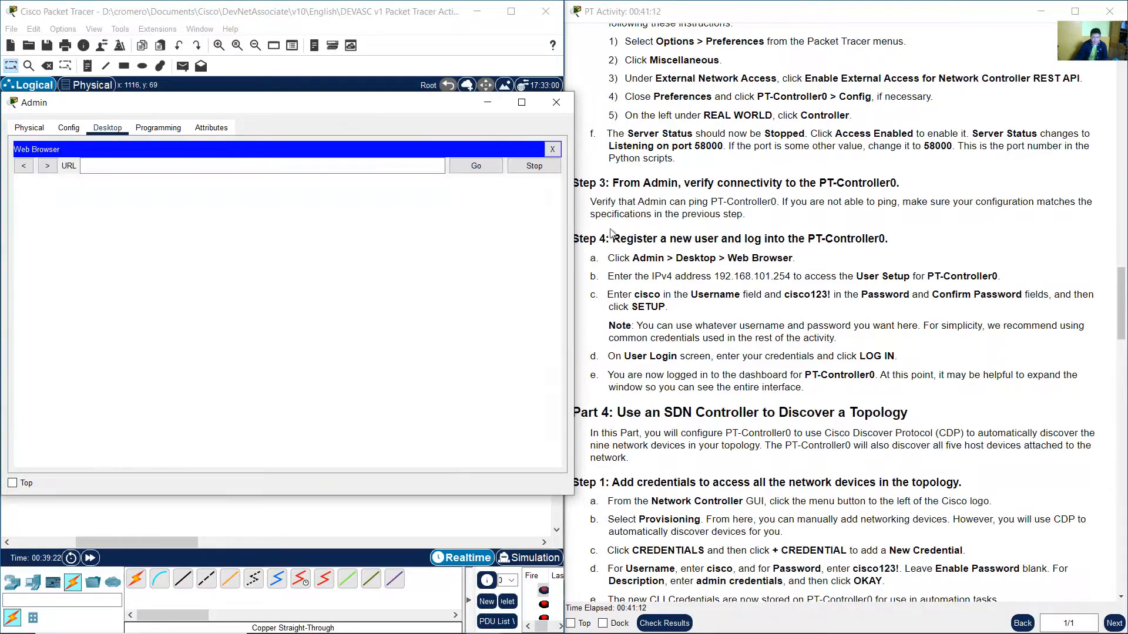
Browse to 192.168.101.254 in Admin's web browser to reach the controller's User Setup page.
left_click(702, 275)
left_click_drag(654, 277, 789, 277)
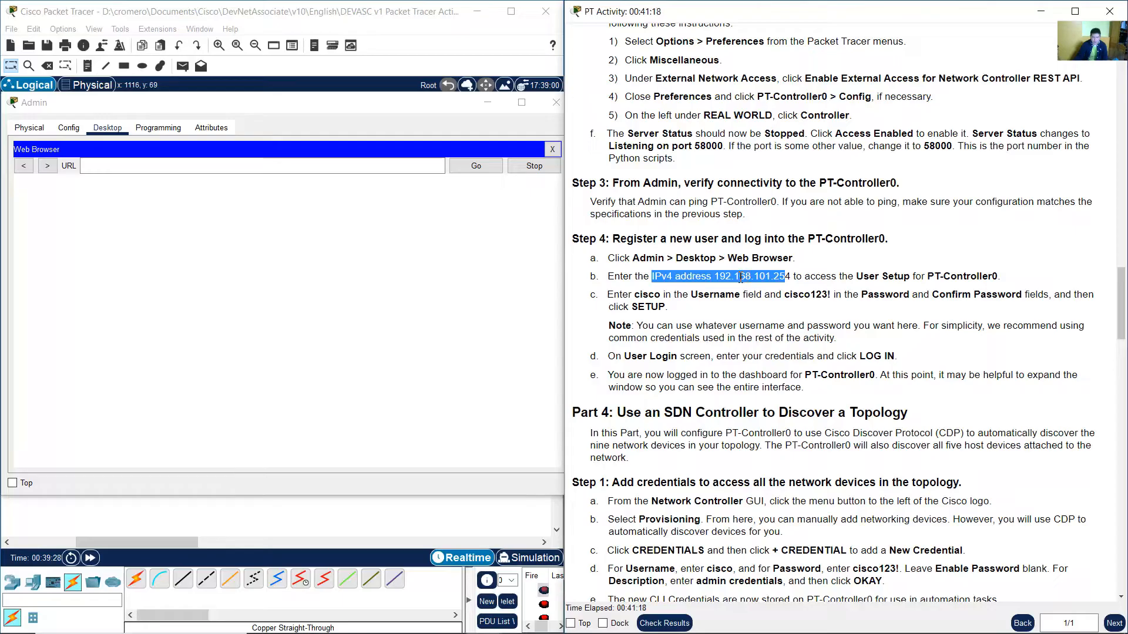
left_click(352, 167)
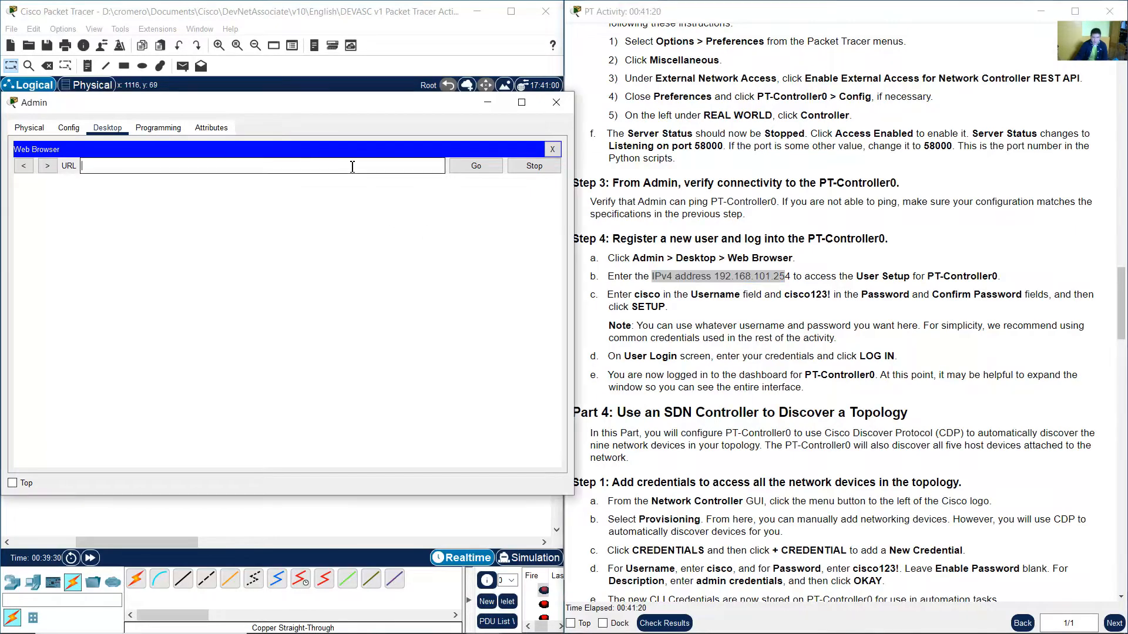
type("192.168.101.254")
left_click(470, 171)
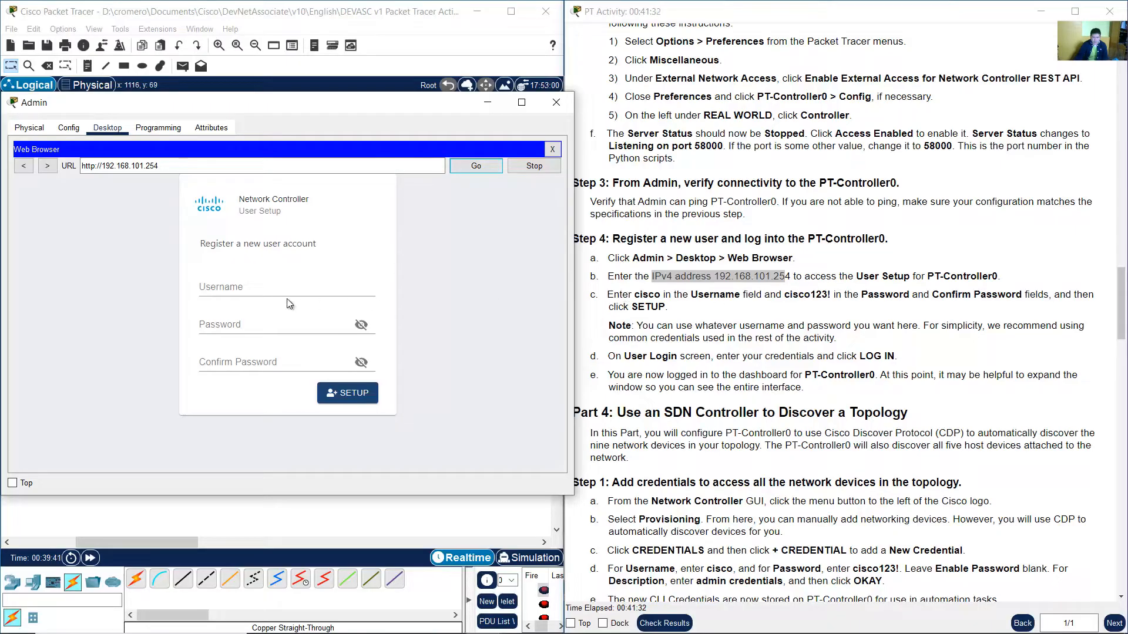
Register a new controller user named cisco, entering the account password in both password fields, and submit the setup.
left_click_drag(210, 245, 332, 249)
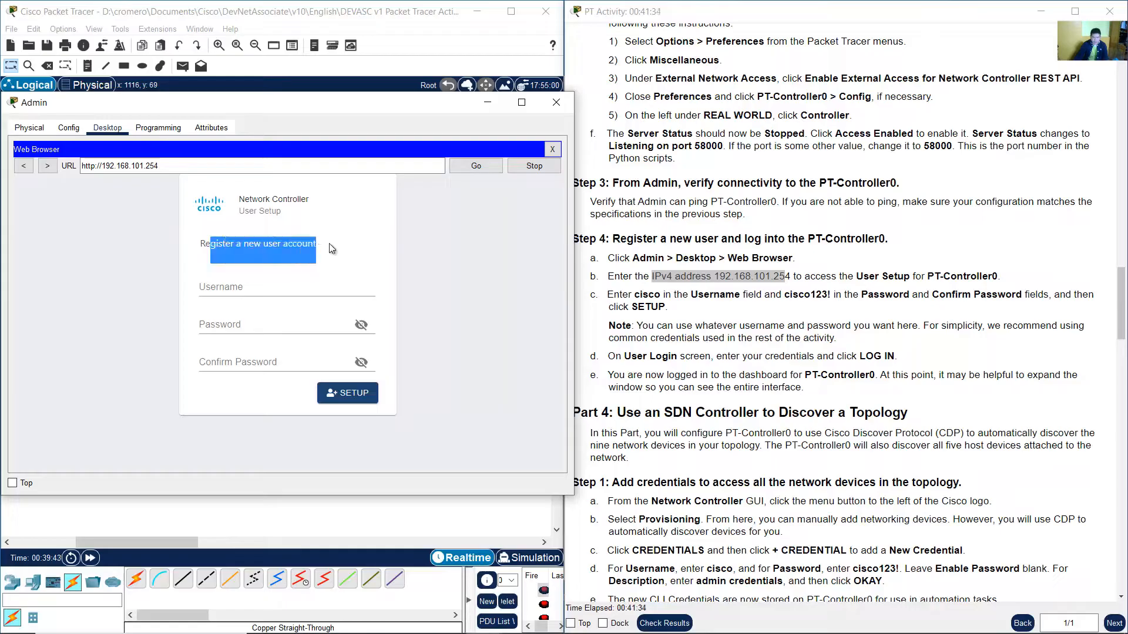
left_click(732, 277)
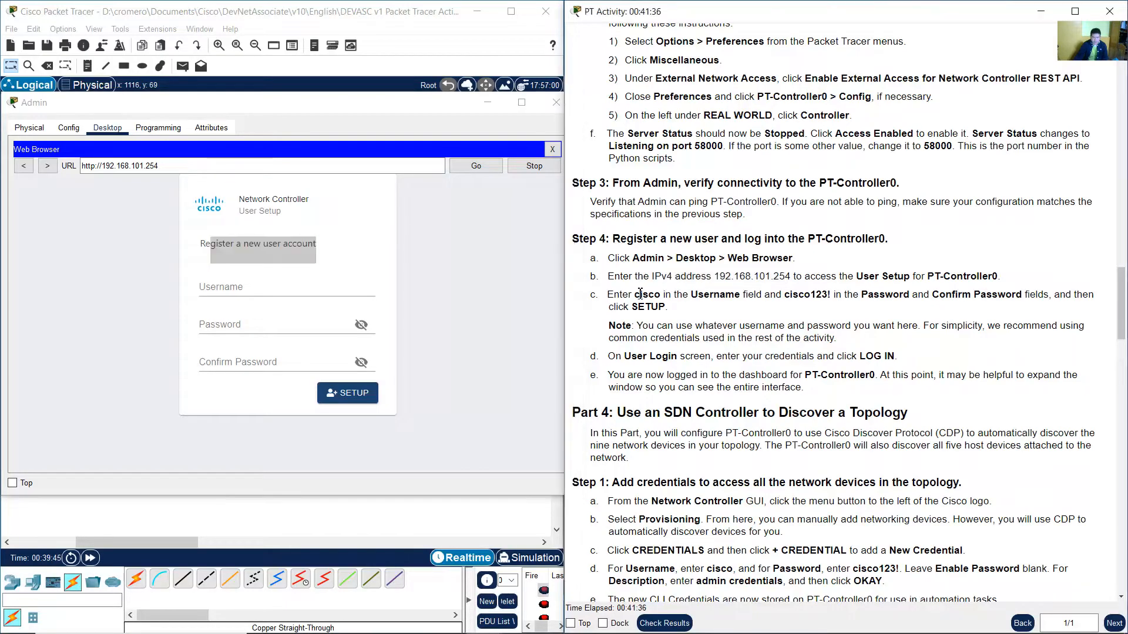
left_click_drag(640, 295, 675, 296)
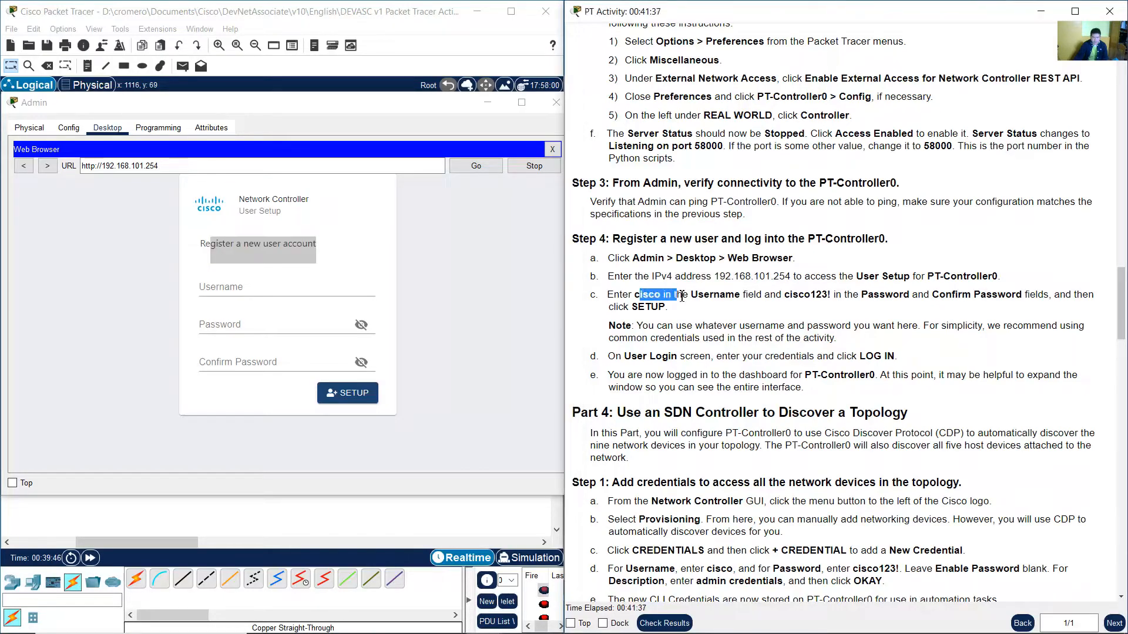
left_click(274, 292)
type("cisco")
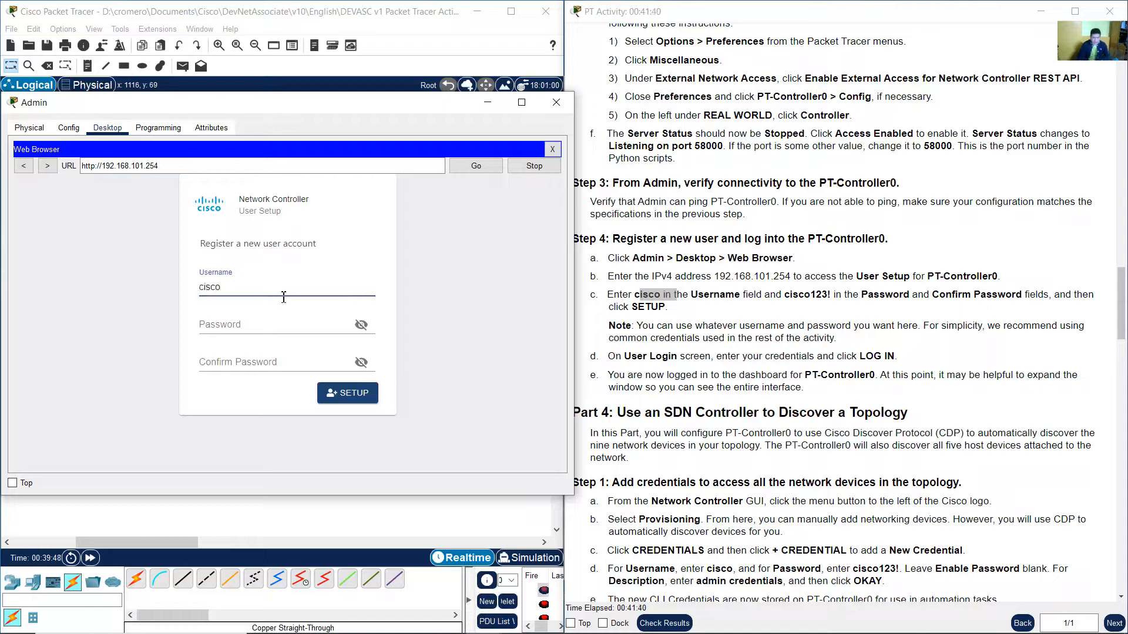
left_click_drag(784, 295, 833, 299)
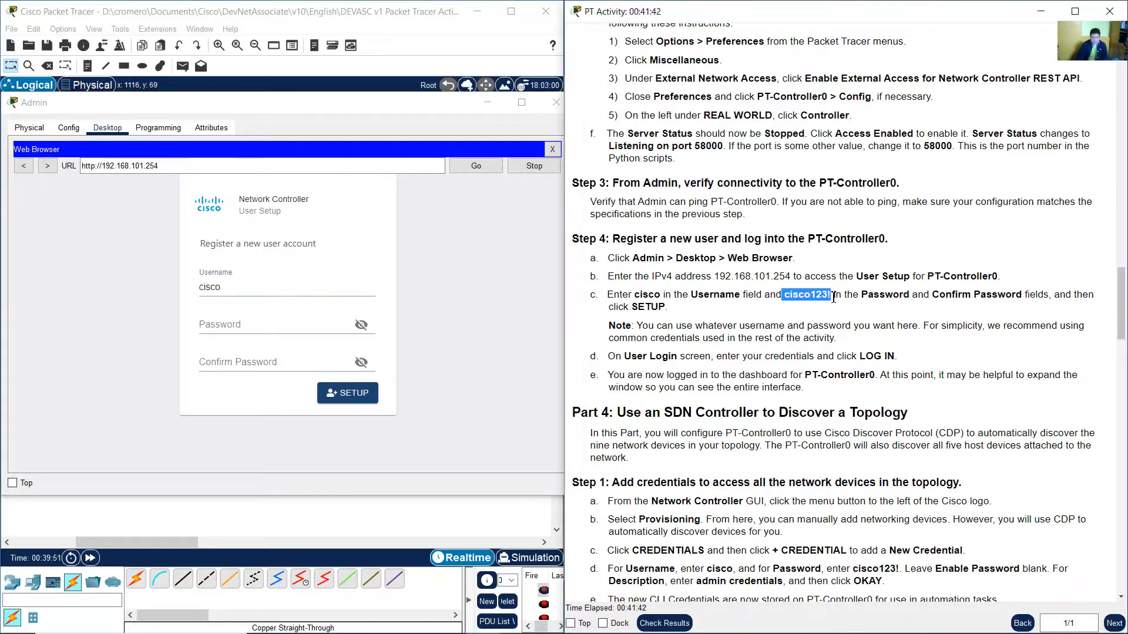
left_click(239, 332)
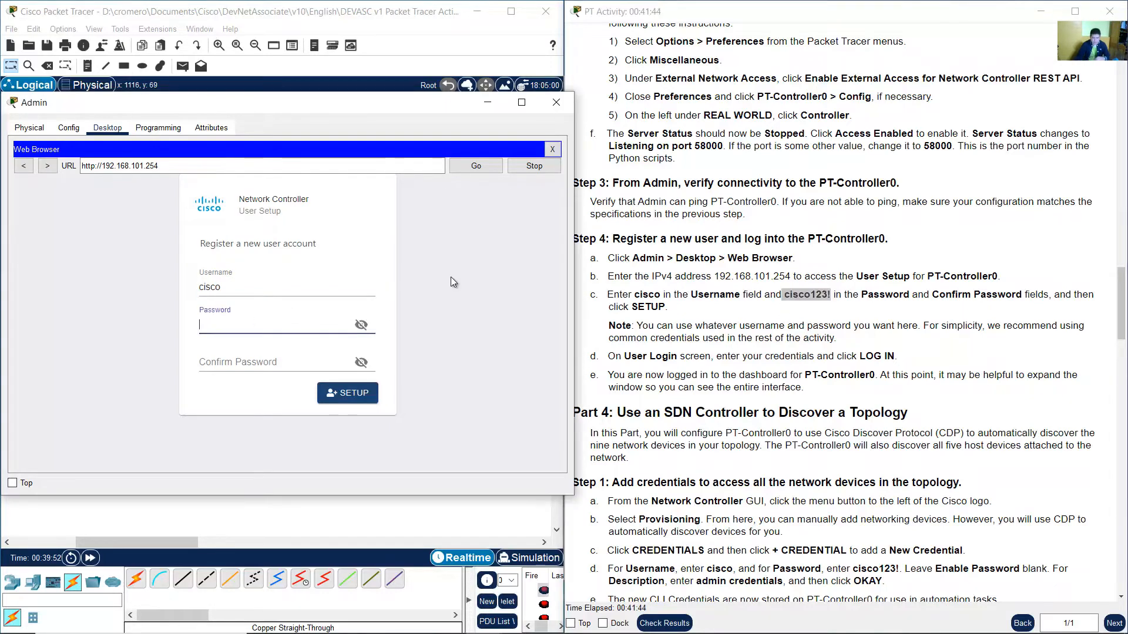
type("cisco123!")
left_click(246, 359)
type("cisco")
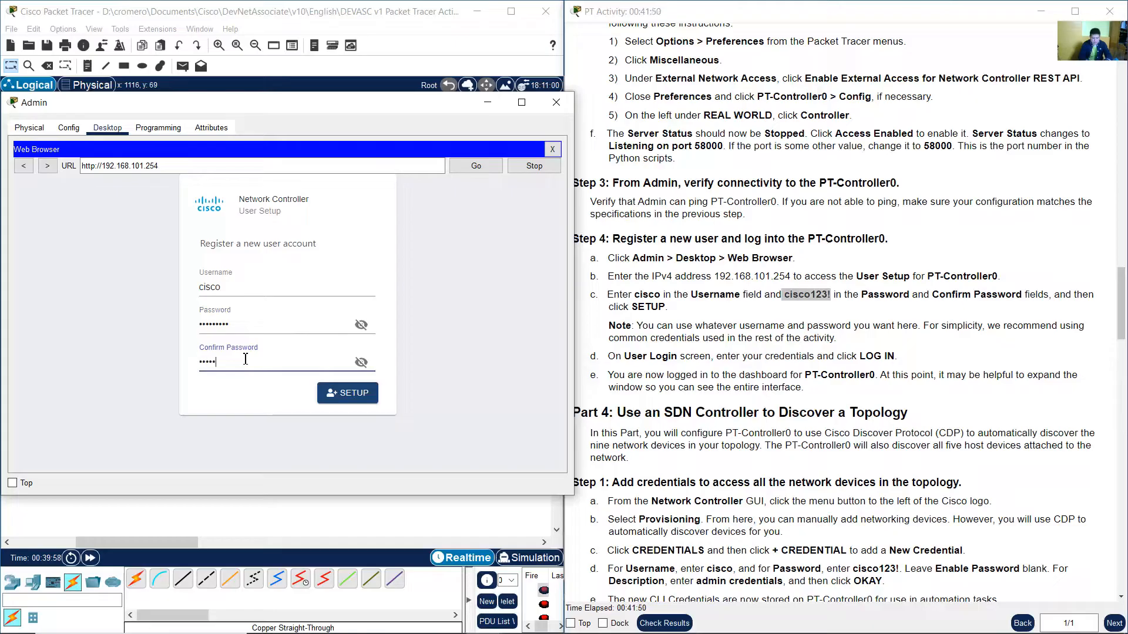
type("123!")
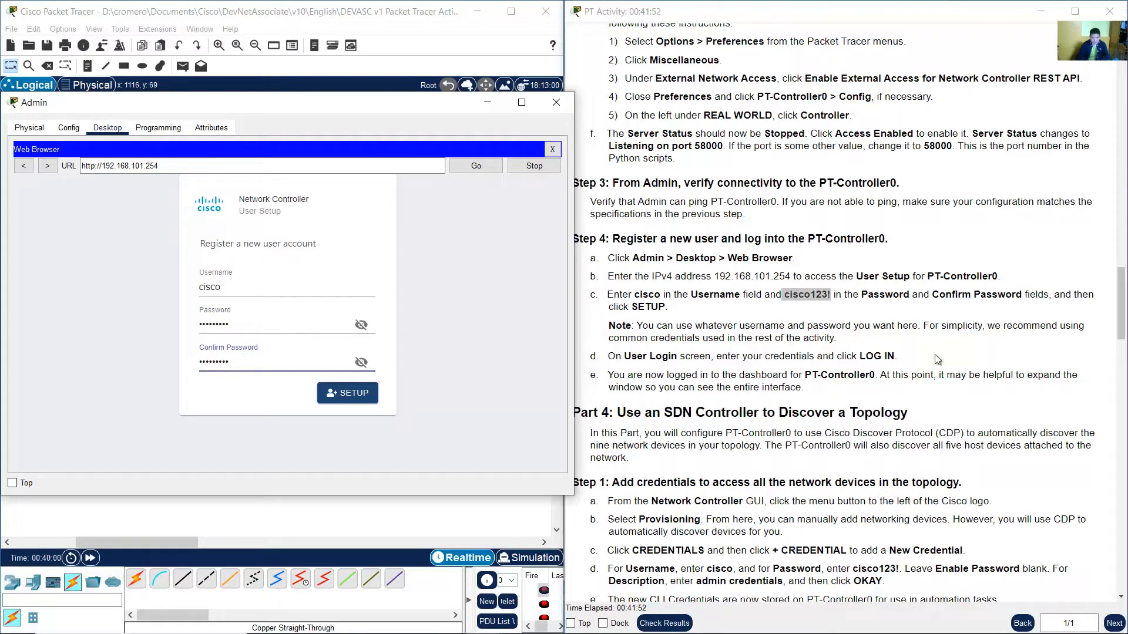
left_click(350, 400)
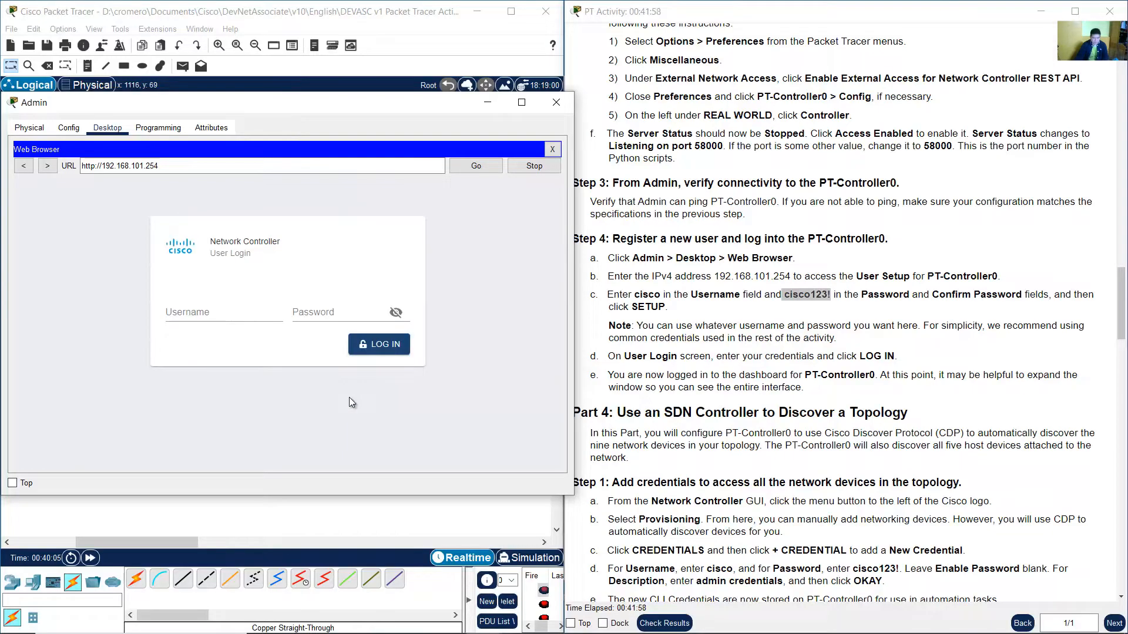
Log in to the Network Controller as cisco with the account password.
left_click_drag(212, 253, 258, 255)
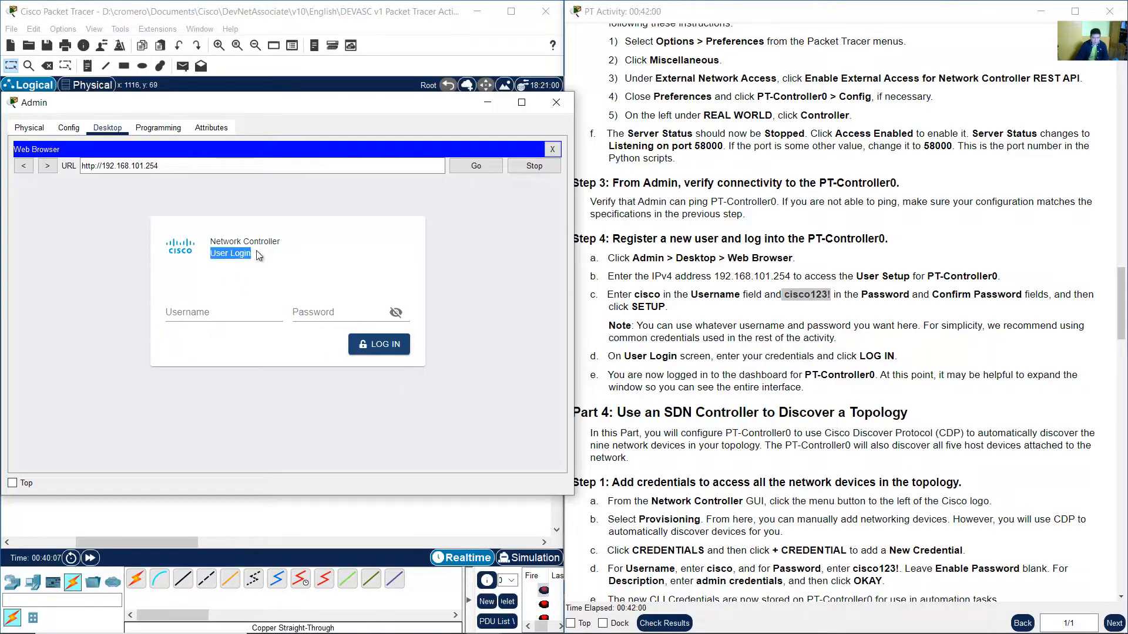
left_click(241, 312)
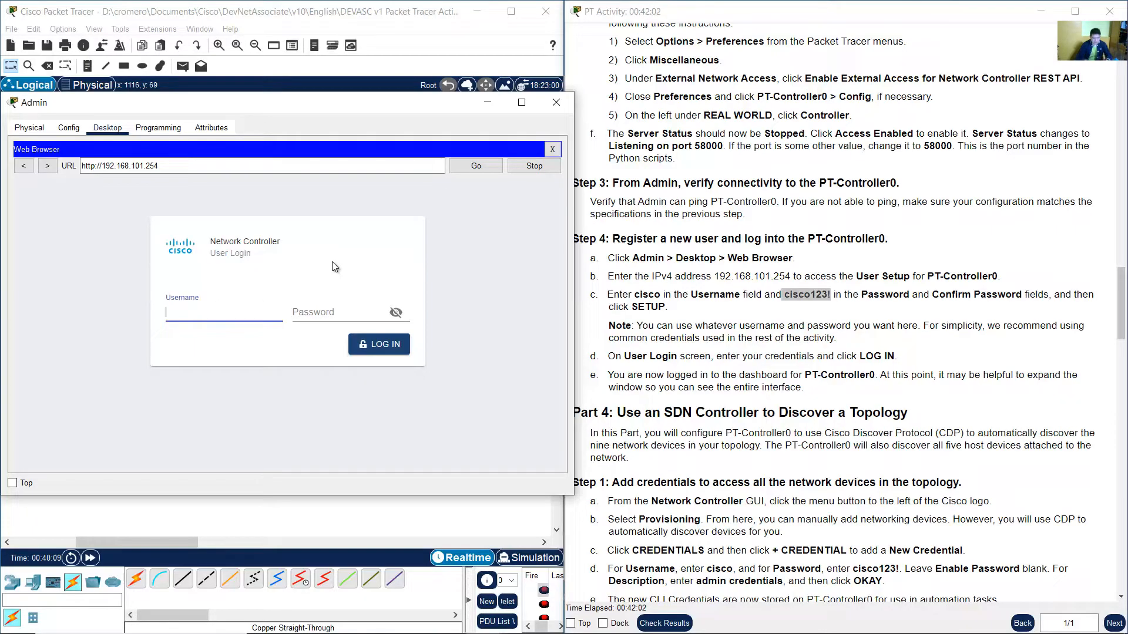
type("cisco")
key("Tab")
type("cisc")
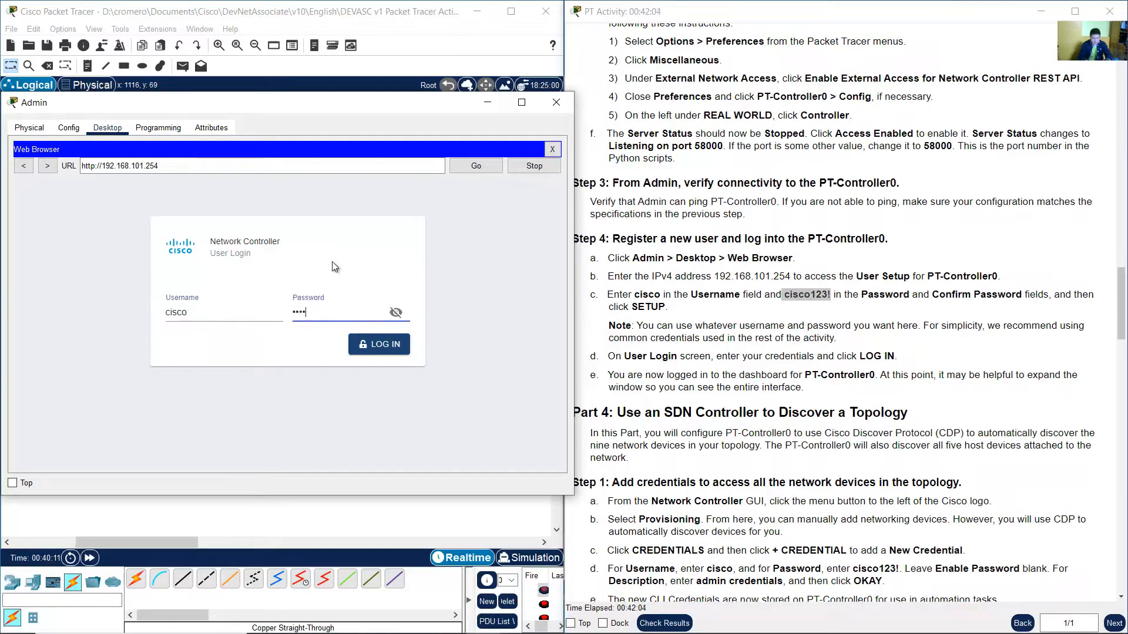
type("o123!")
left_click(387, 350)
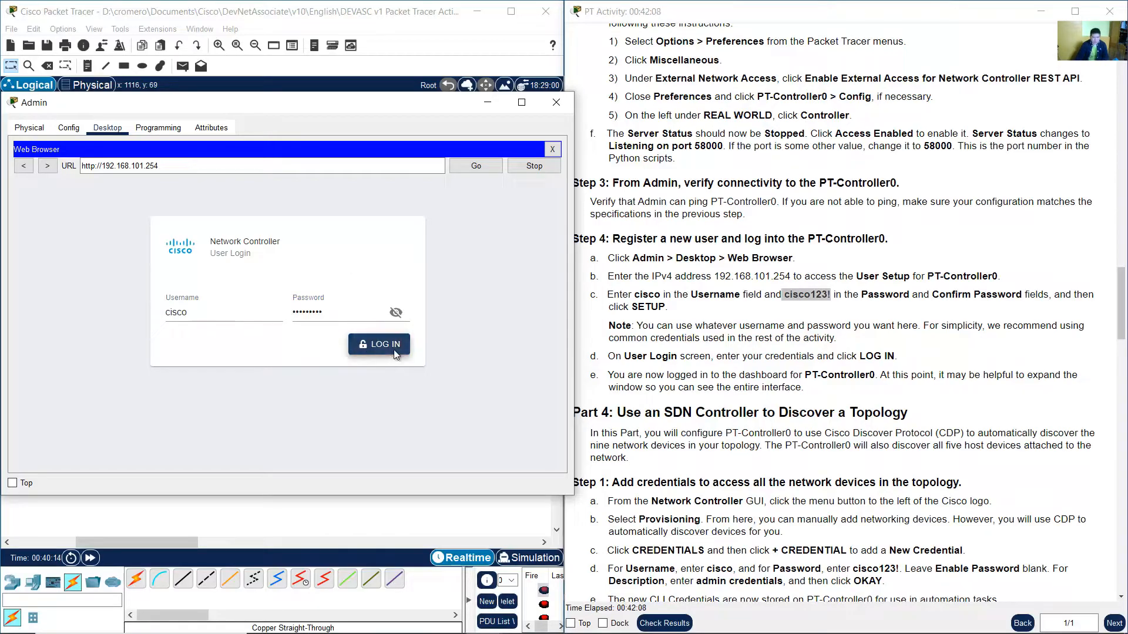
Enlarge Admin's browser window so the whole Network Controller dashboard is shown.
left_click_drag(408, 97, 415, 47)
left_click_drag(580, 450, 686, 600)
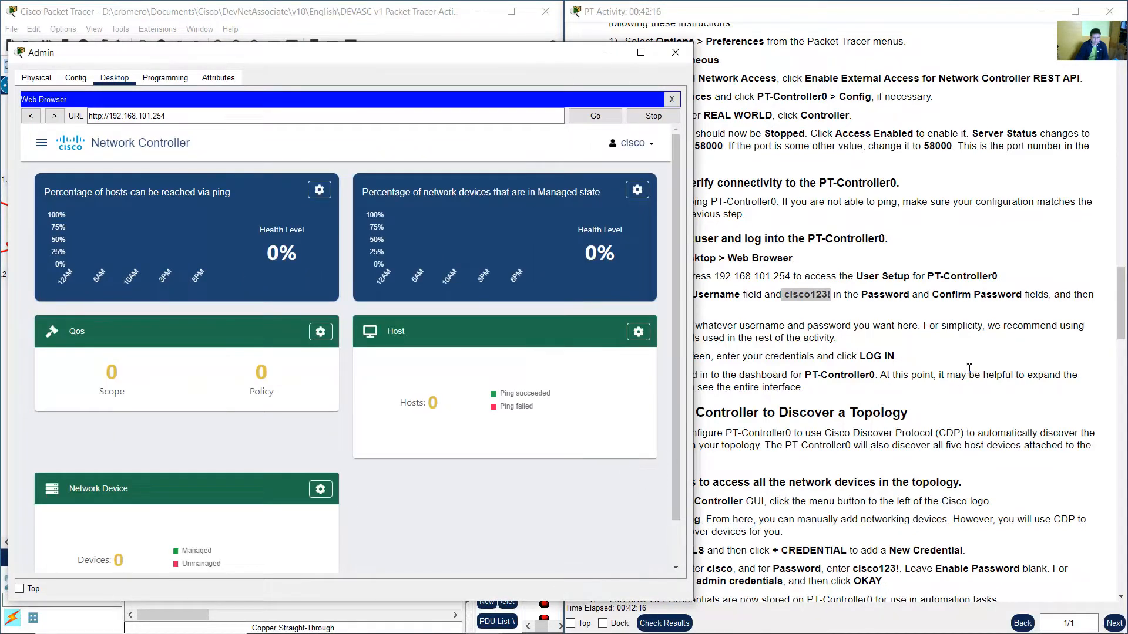
left_click(952, 361)
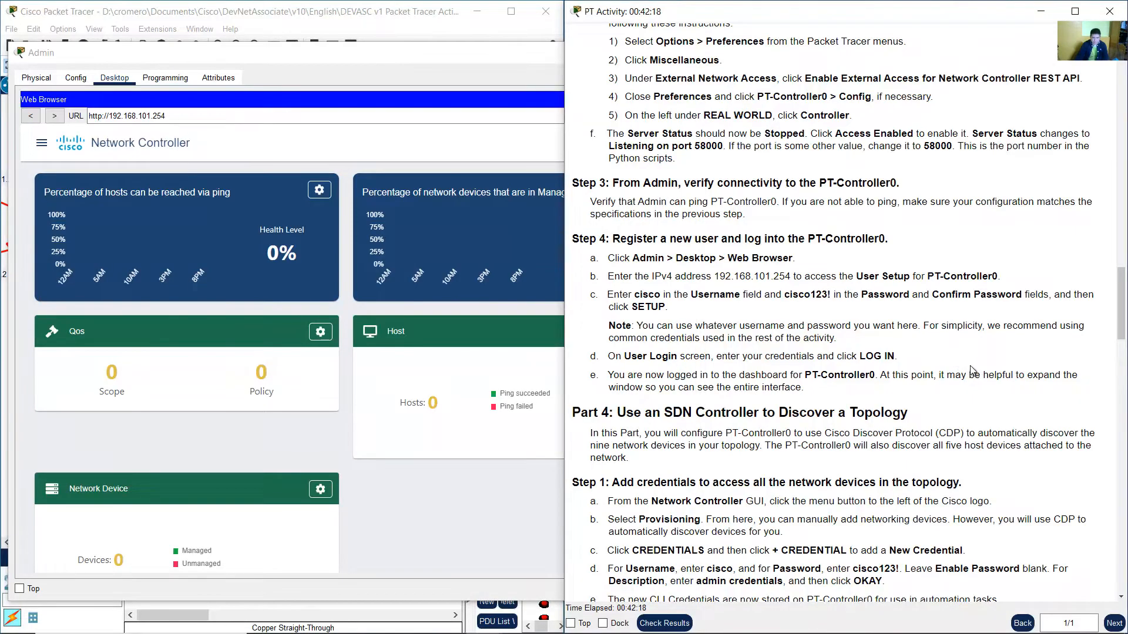
scroll(964, 365, "down", 3)
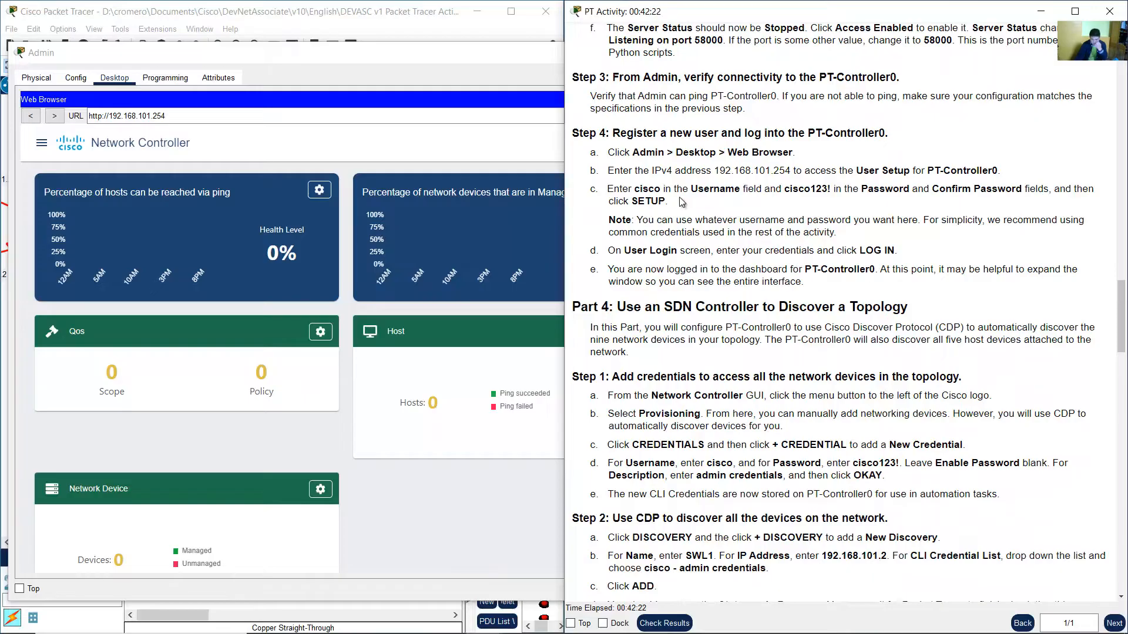
left_click_drag(639, 219, 917, 219)
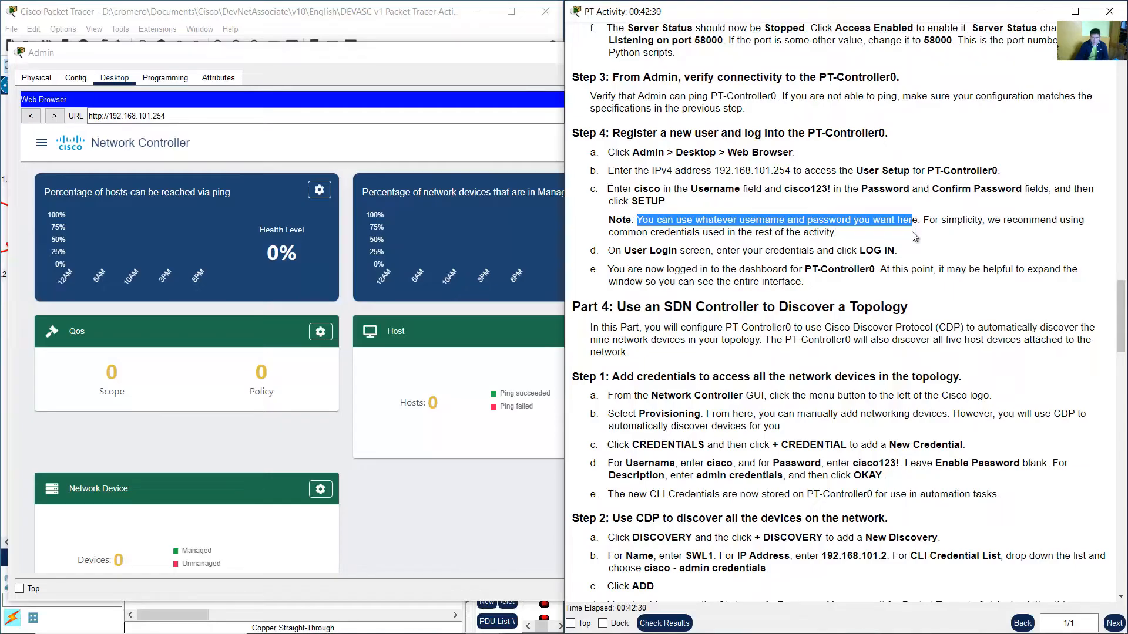
left_click(910, 234)
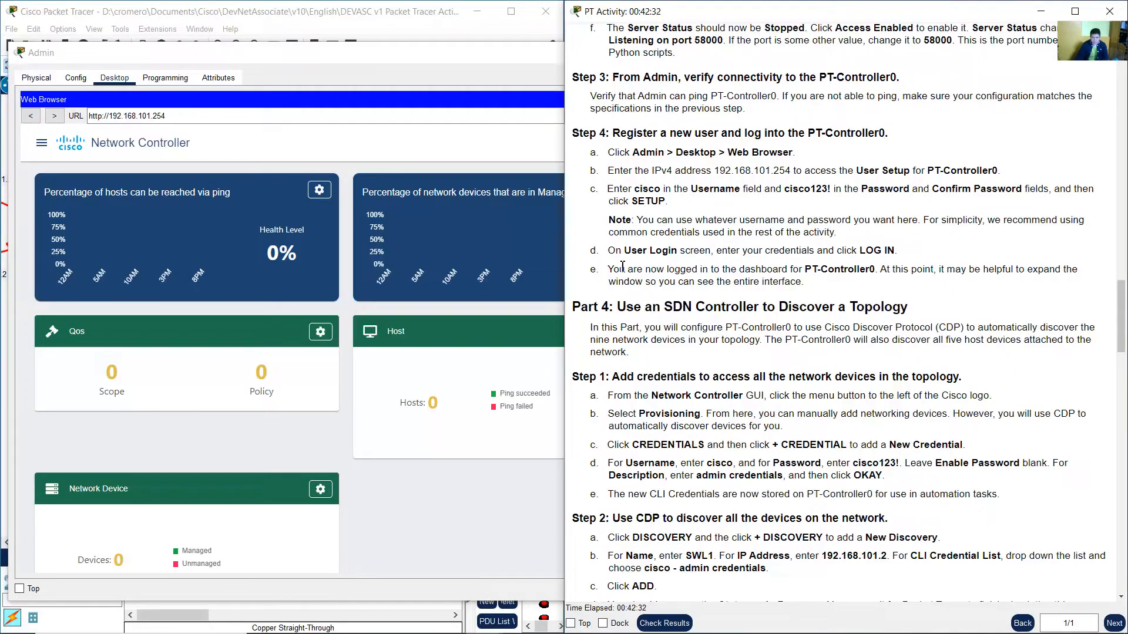
left_click_drag(612, 270, 881, 269)
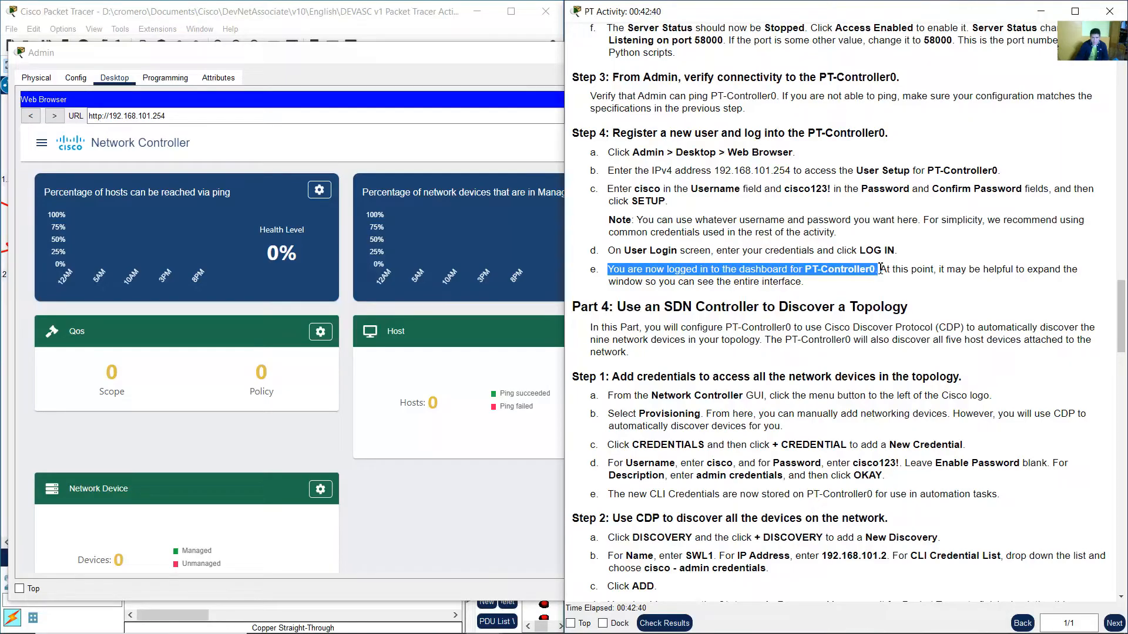
left_click_drag(880, 269, 807, 284)
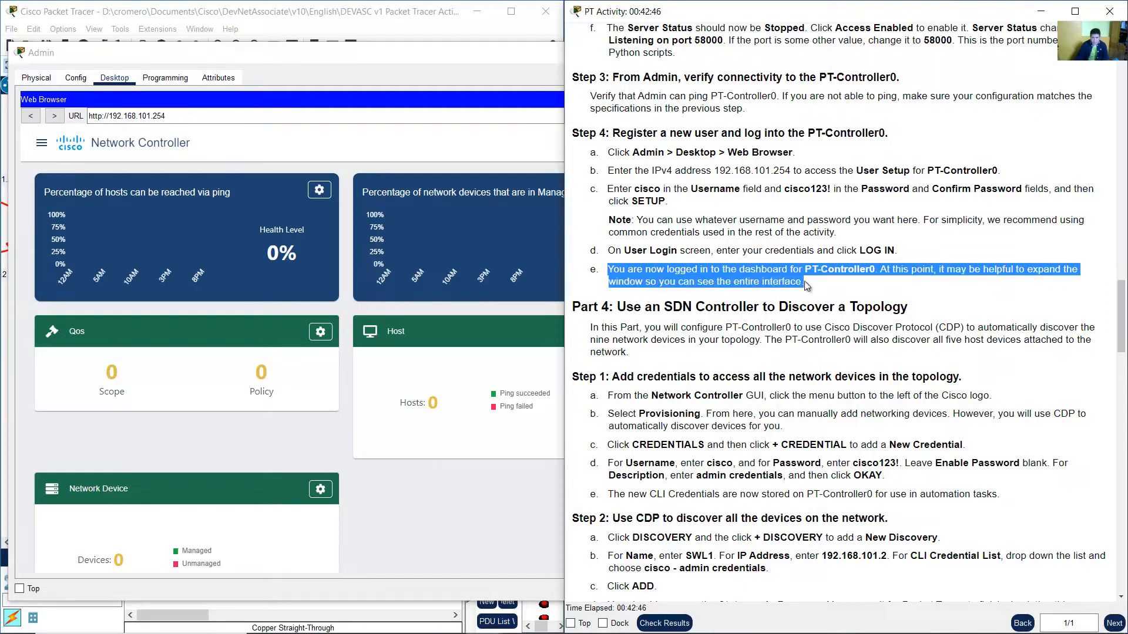
left_click(456, 59)
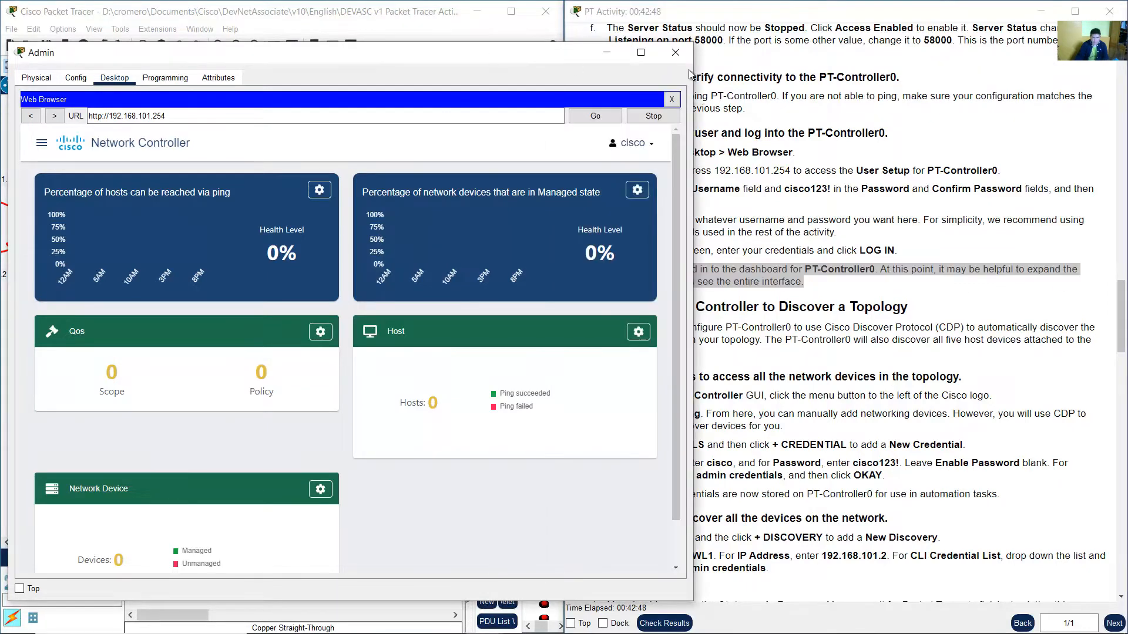
left_click_drag(696, 59, 918, 59)
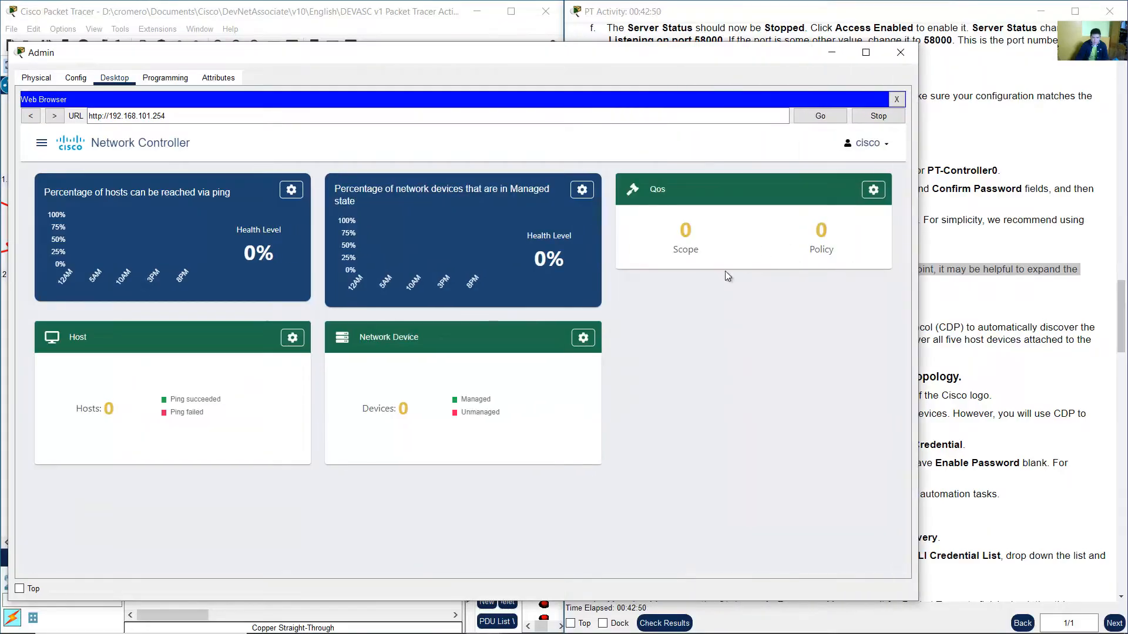
Read the activity instructions for Part 4 on adding controller credentials for topology discovery.
left_click(1090, 335)
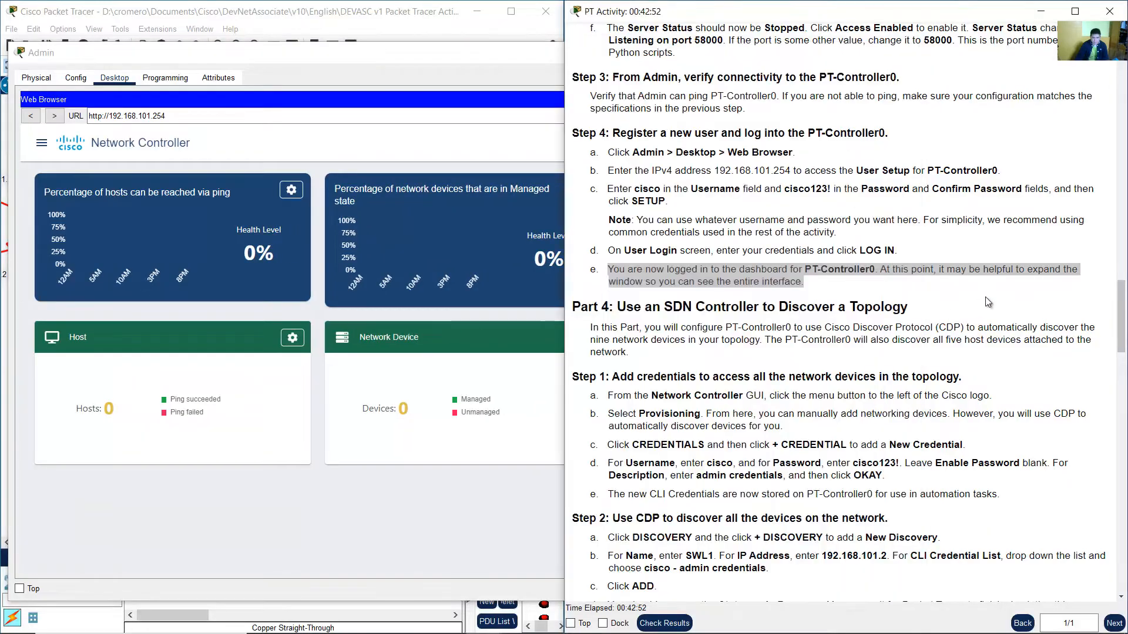
scroll(755, 318, "down", 3)
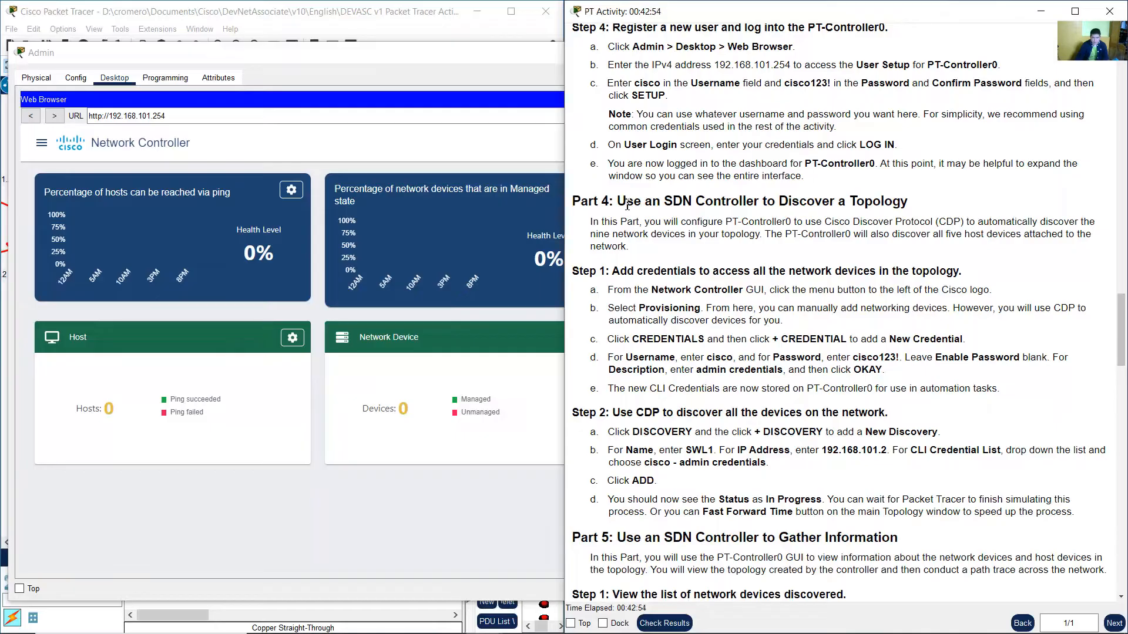
left_click_drag(628, 205, 903, 202)
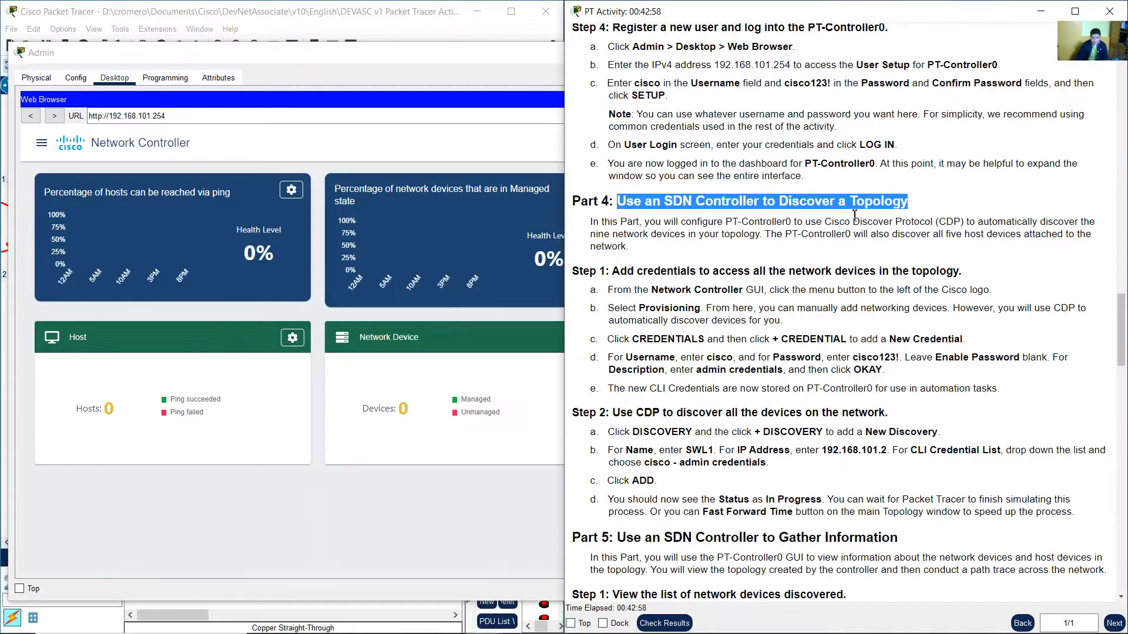
left_click_drag(650, 223, 1094, 244)
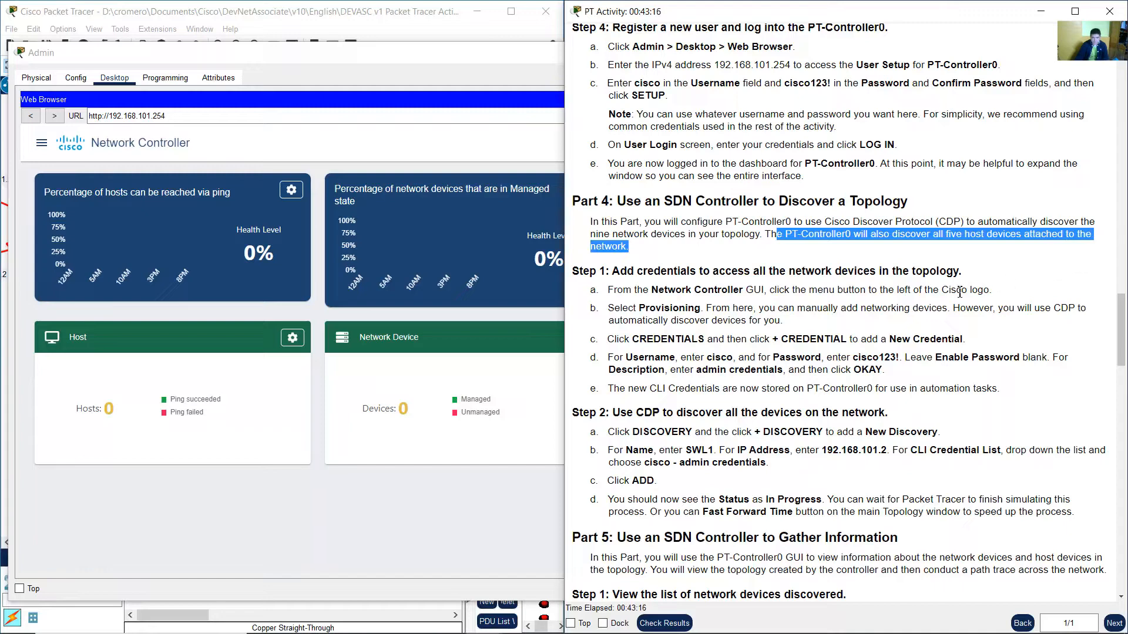
scroll(960, 292, "down", 3)
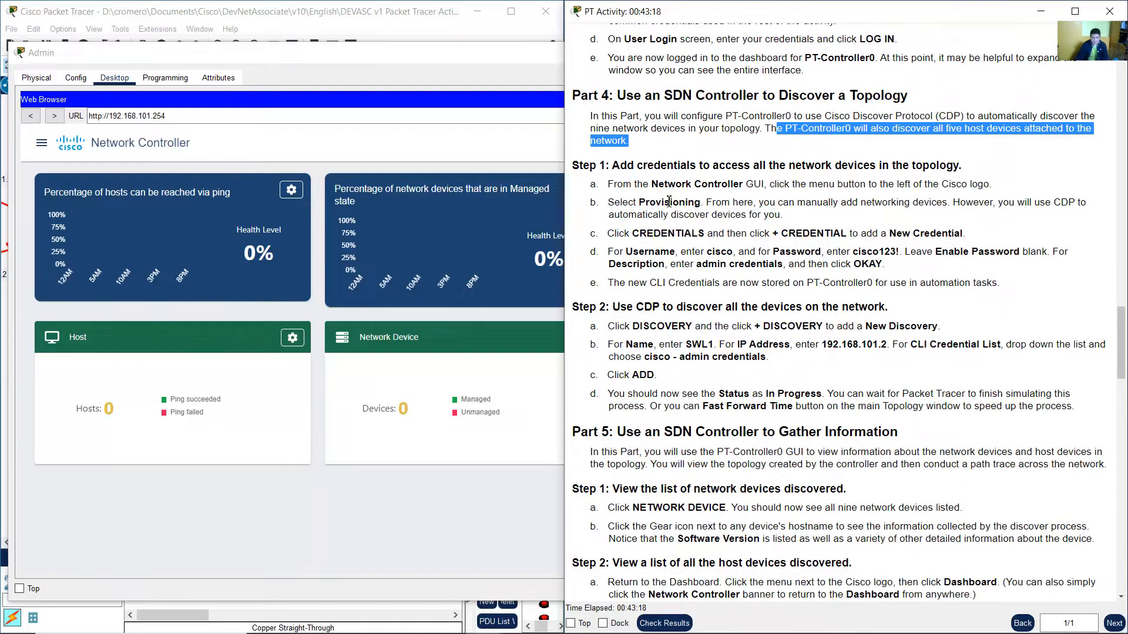
left_click_drag(620, 168, 957, 169)
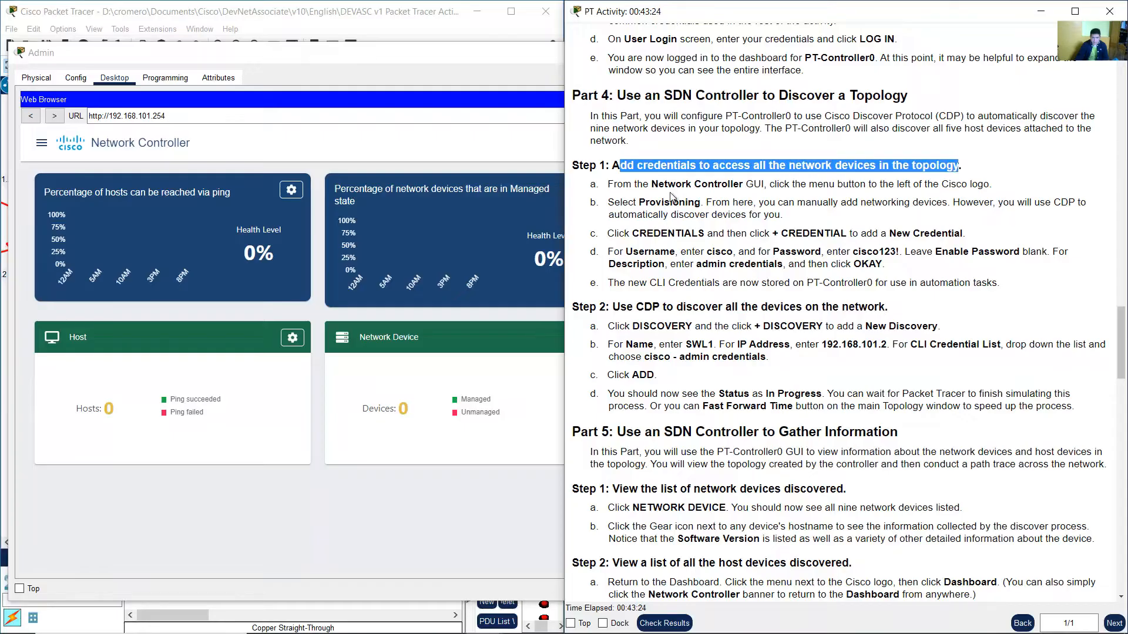
left_click_drag(616, 187, 996, 188)
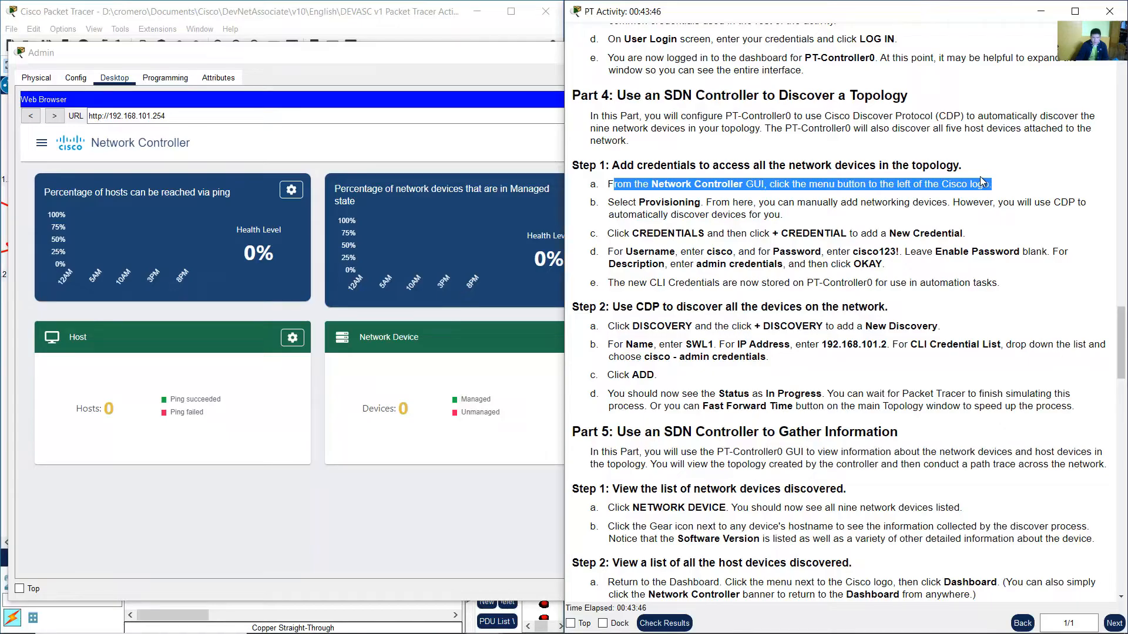
Open the Network Controller's navigation menu and go to the Provisioning section.
left_click(266, 58)
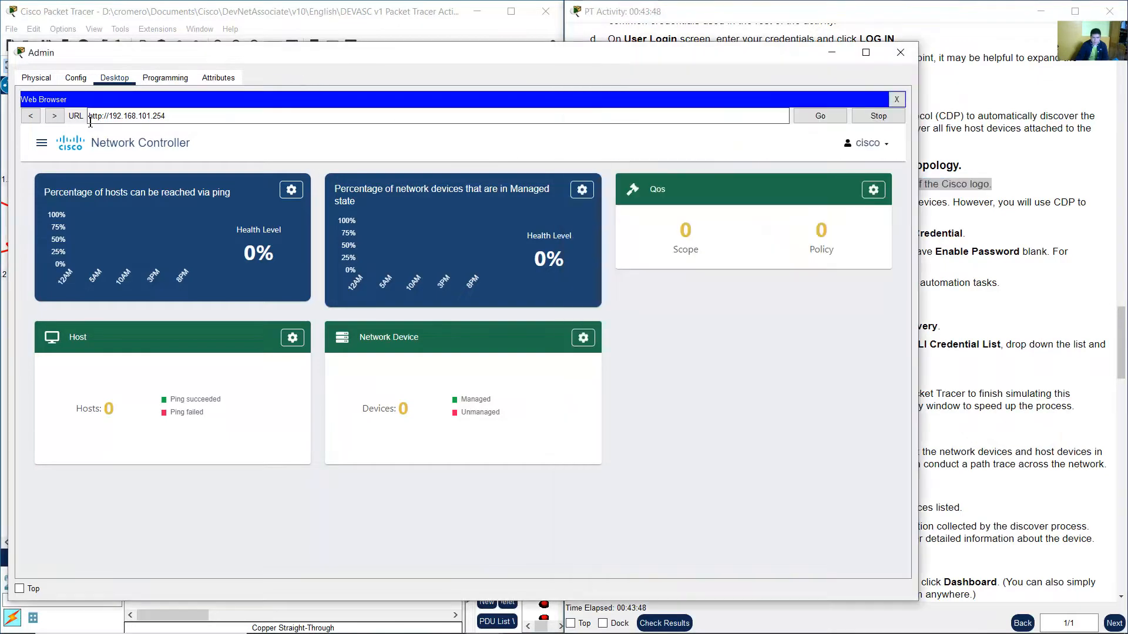
left_click(43, 143)
left_click(262, 146)
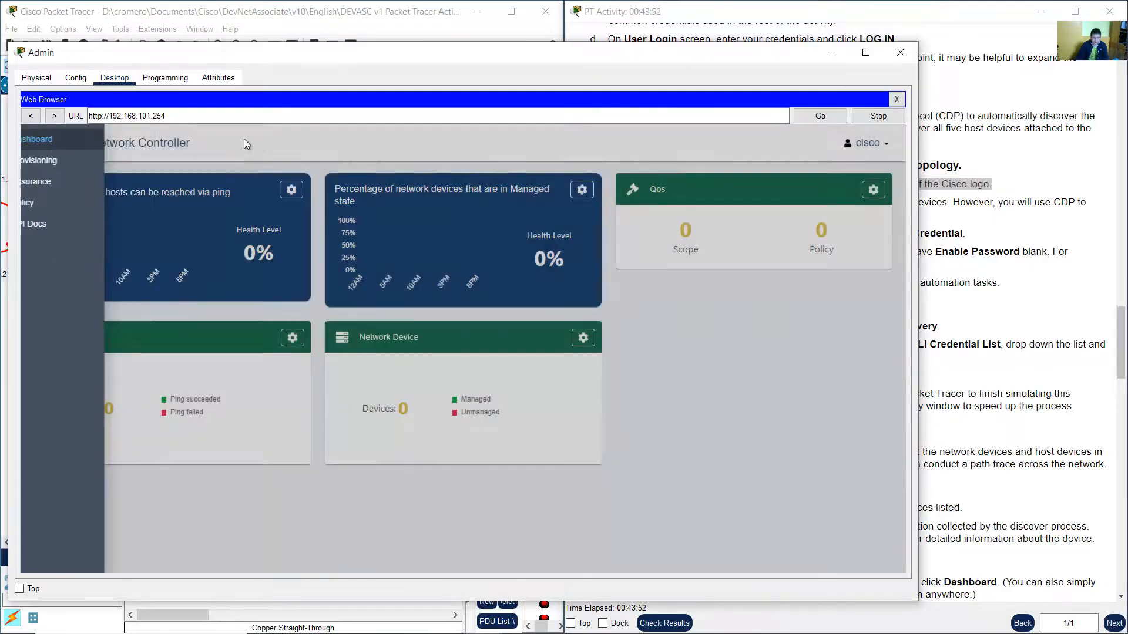
left_click(43, 145)
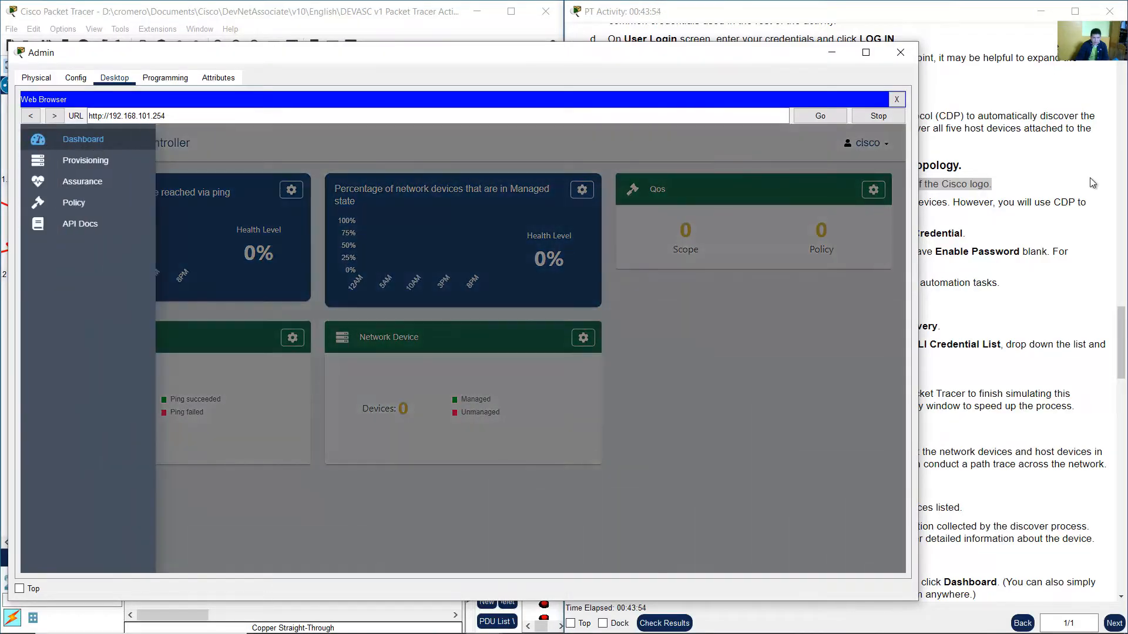
left_click(1055, 196)
double_click(651, 200)
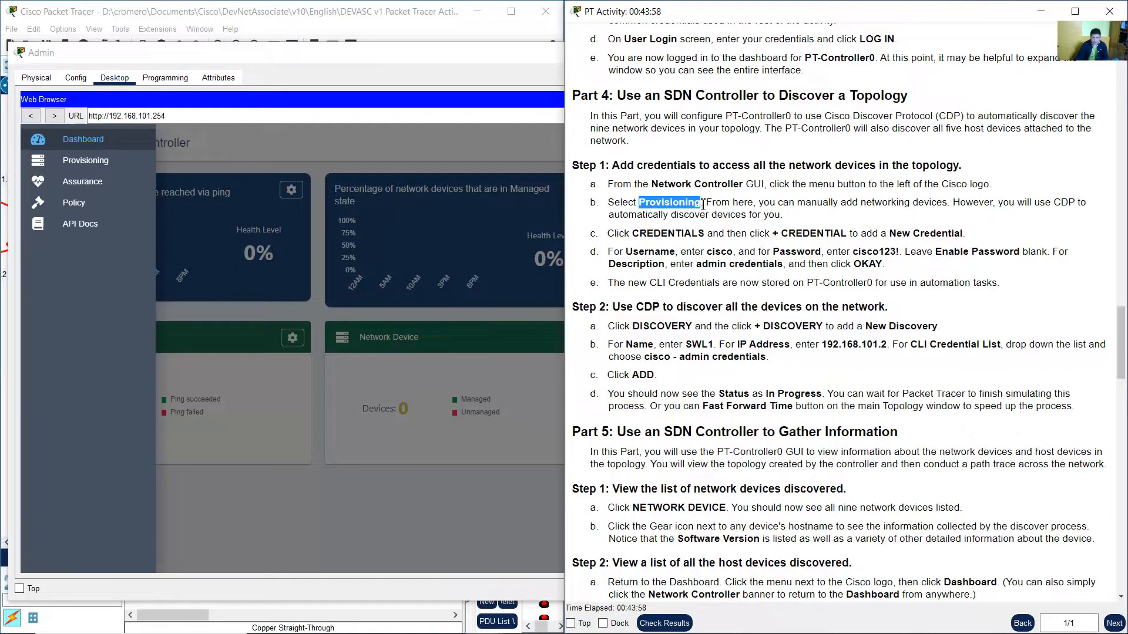
left_click_drag(703, 204, 790, 219)
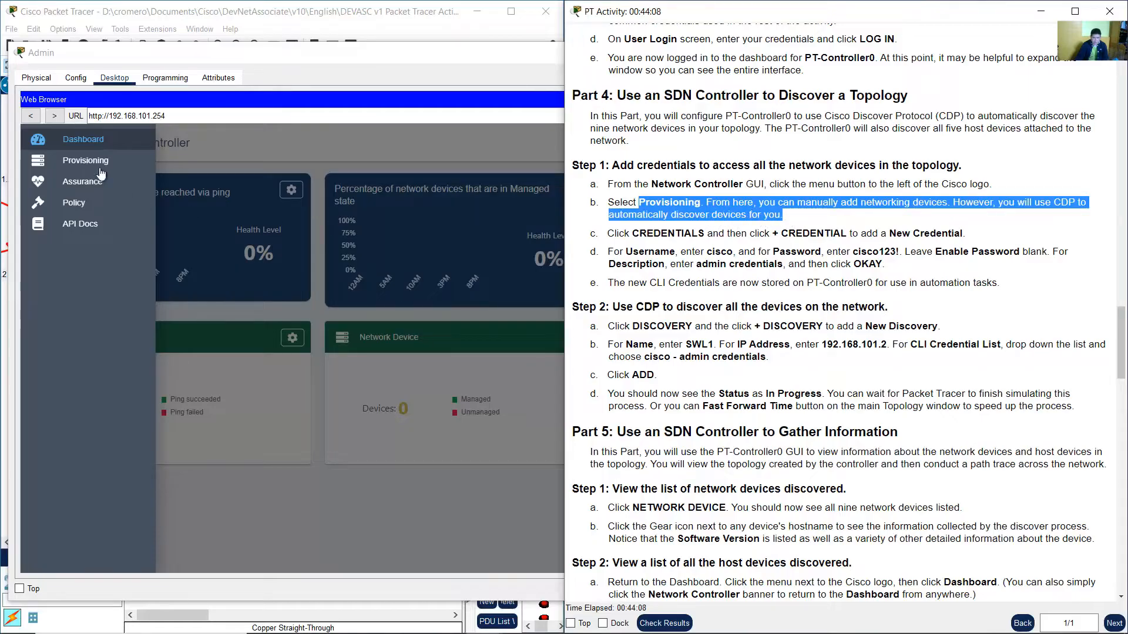
left_click(237, 64)
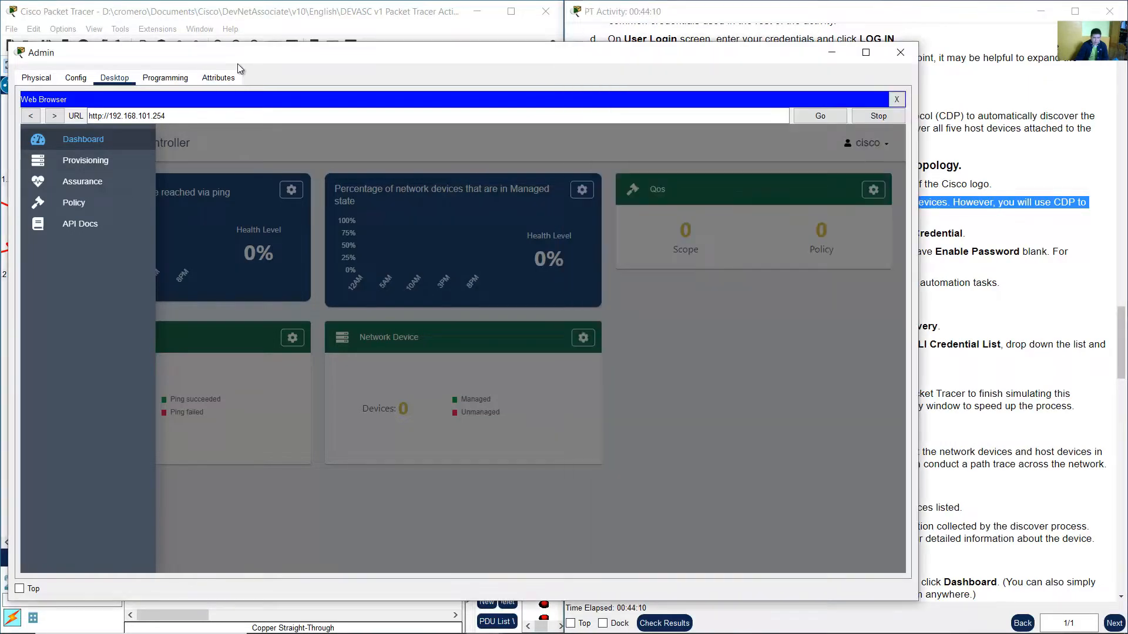
left_click(100, 161)
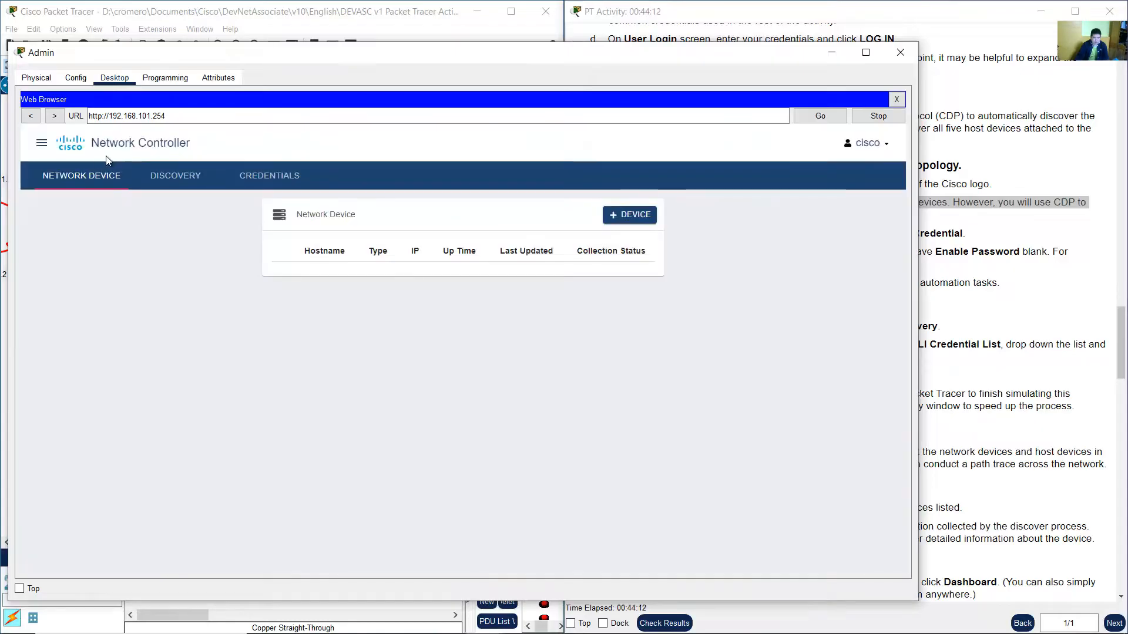
Open the Credentials page and start adding a new CLI credential.
left_click(1036, 226)
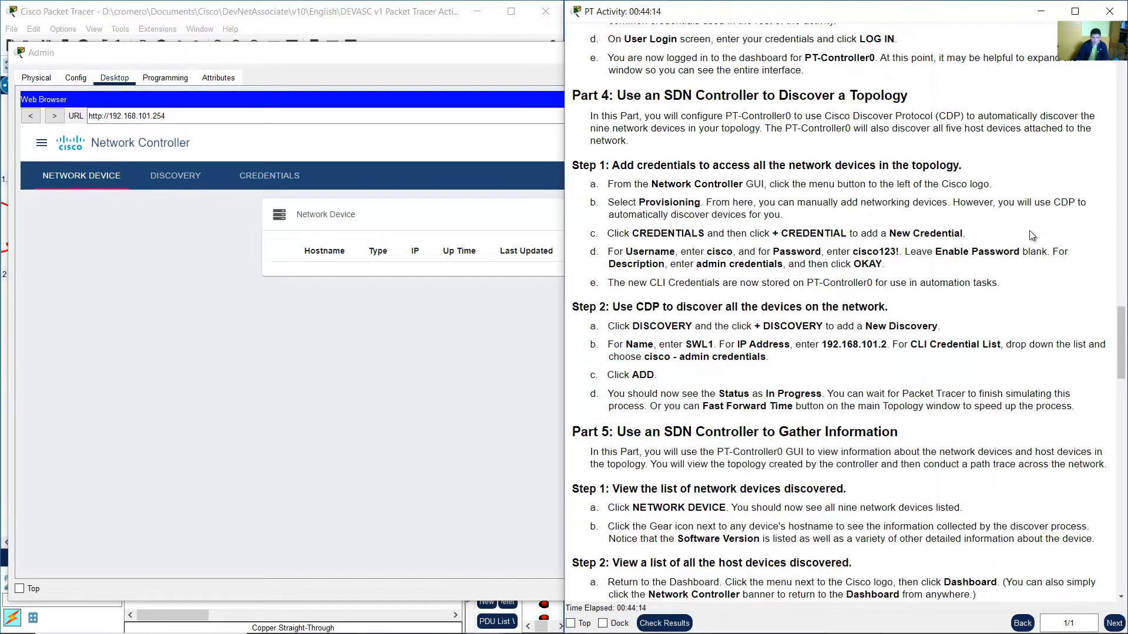
left_click_drag(633, 234, 967, 234)
left_click(777, 234)
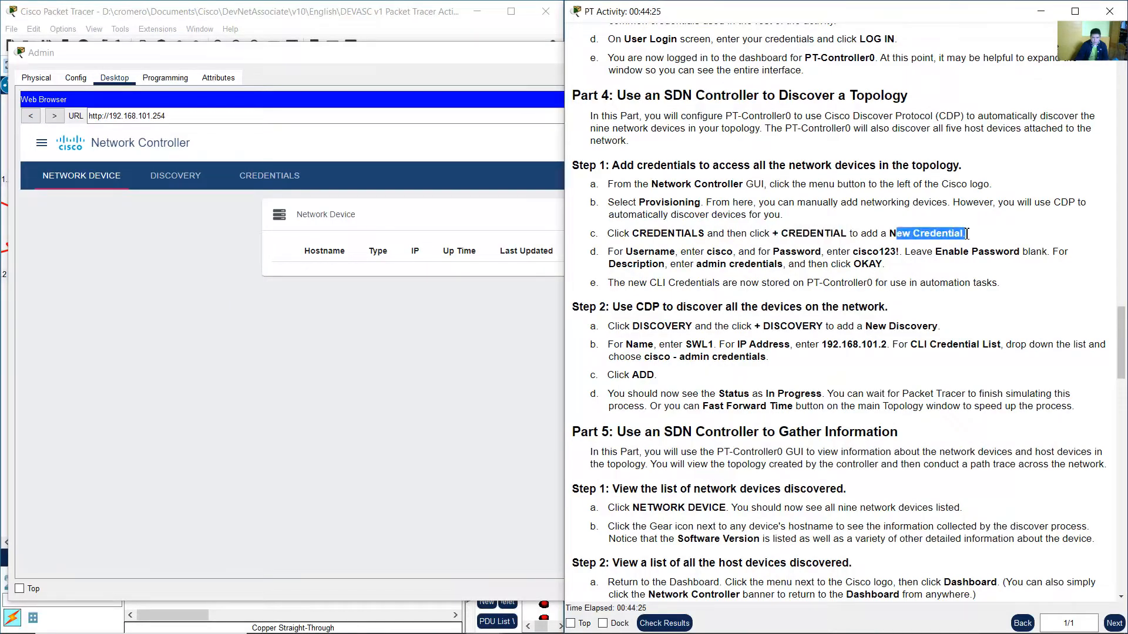
left_click(382, 344)
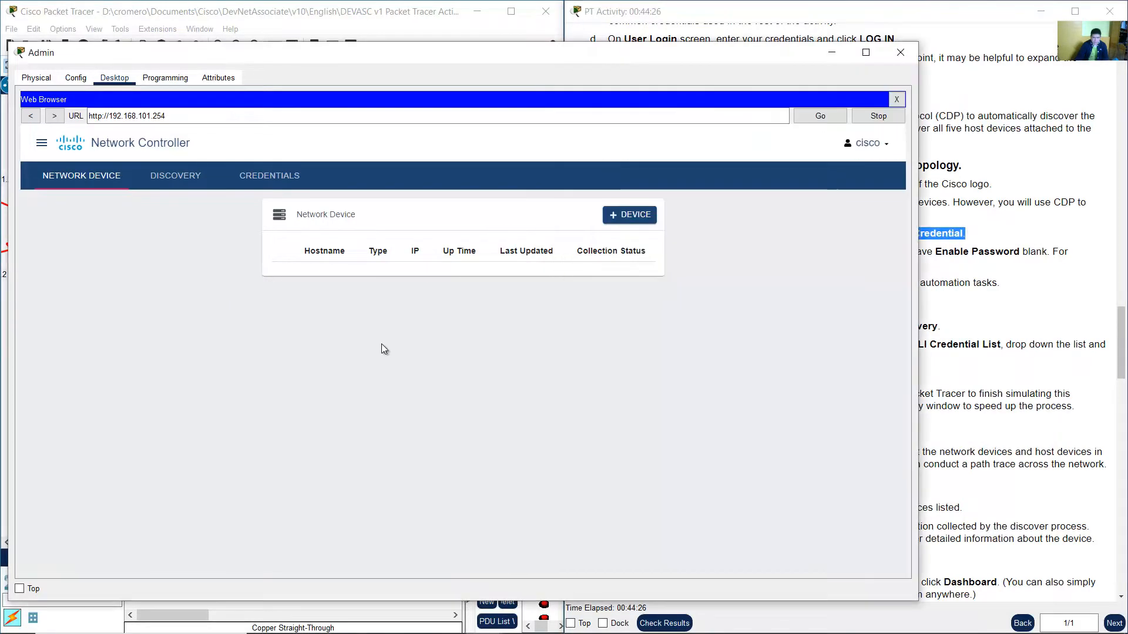
left_click(268, 178)
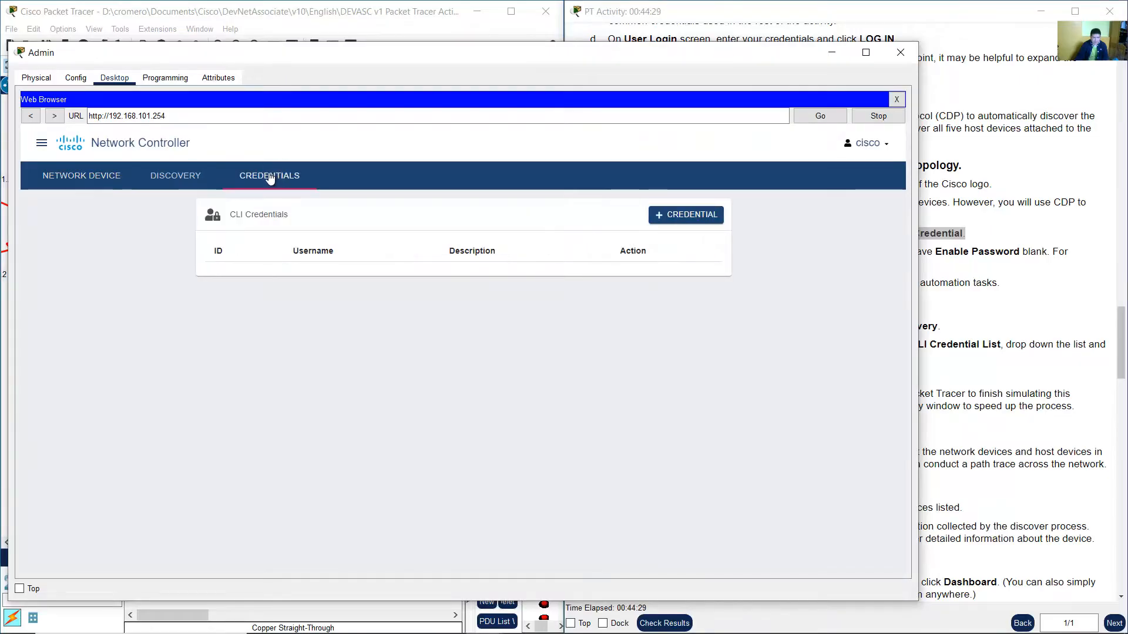
left_click(681, 217)
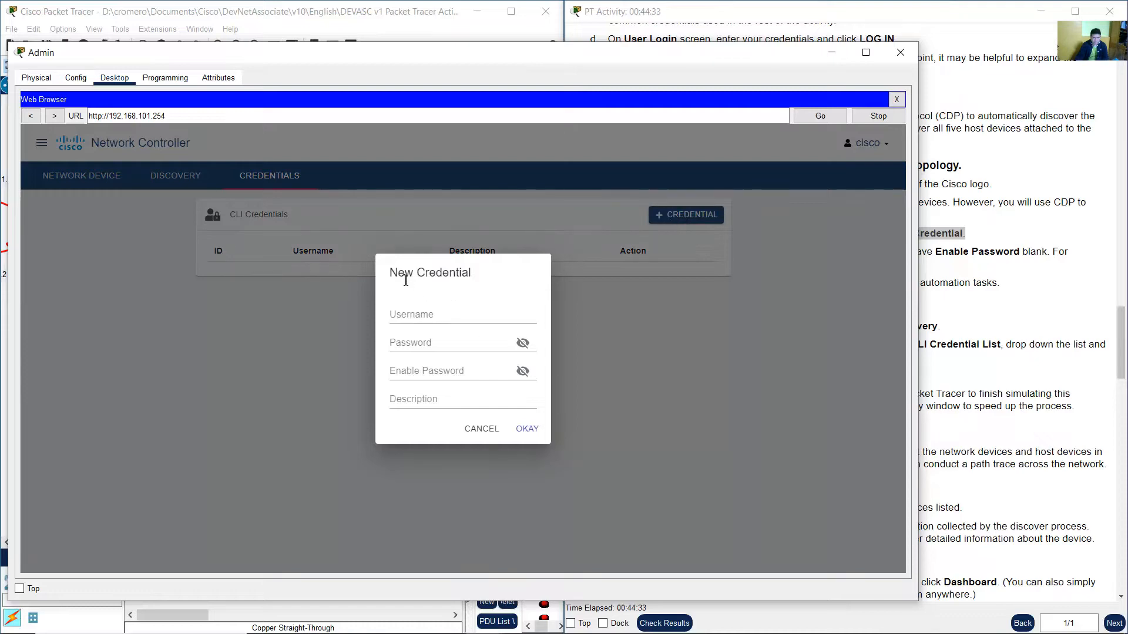
Enter cisco as the credential username and the account password, leaving Enable Password blank.
left_click_drag(406, 281, 462, 277)
left_click(978, 267)
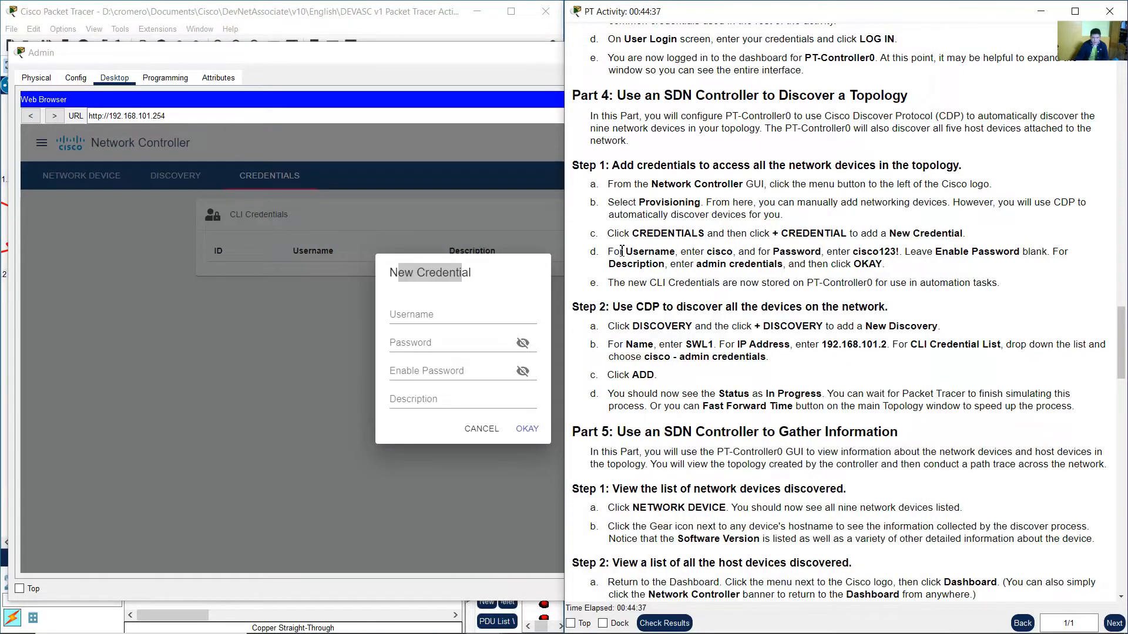
left_click_drag(676, 256, 1028, 252)
left_click(914, 253)
left_click_drag(902, 253, 869, 267)
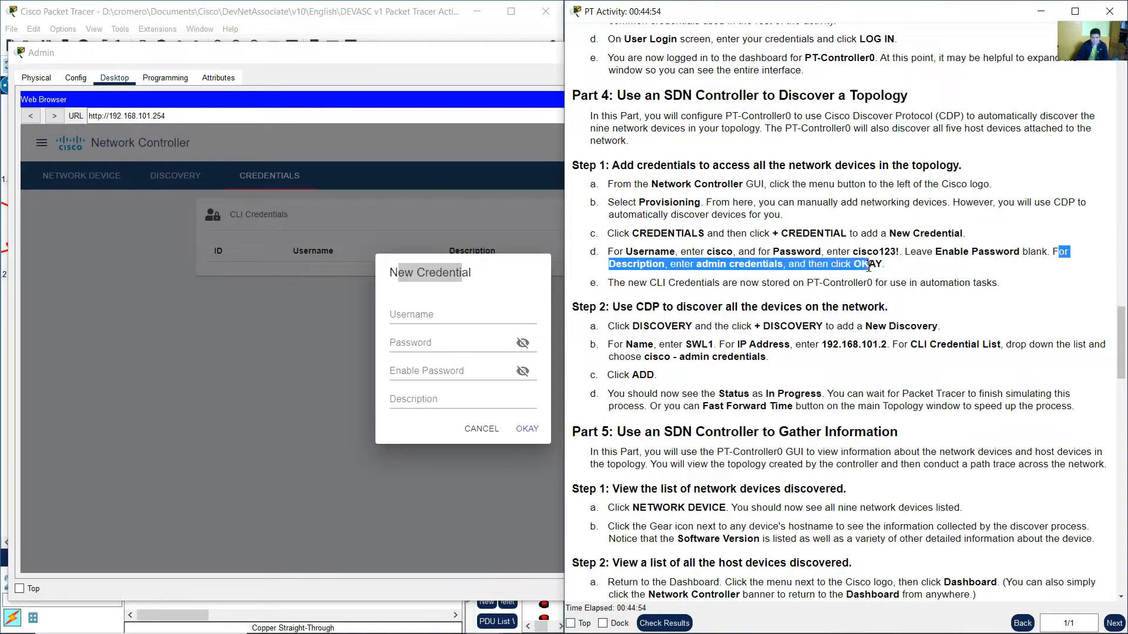
left_click(523, 318)
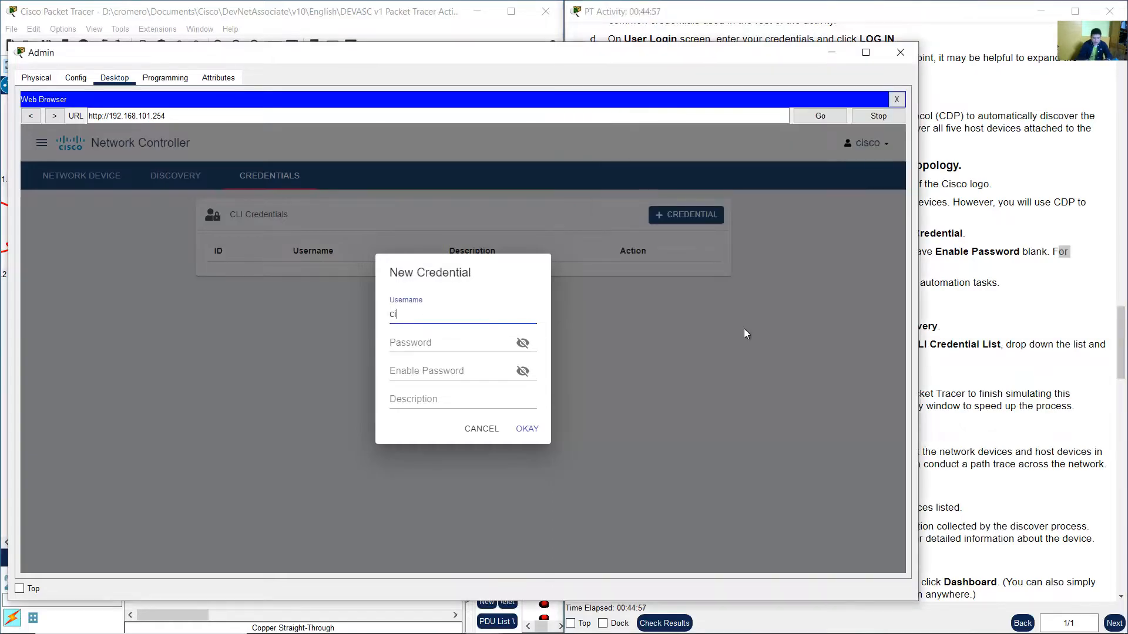
key("Tab")
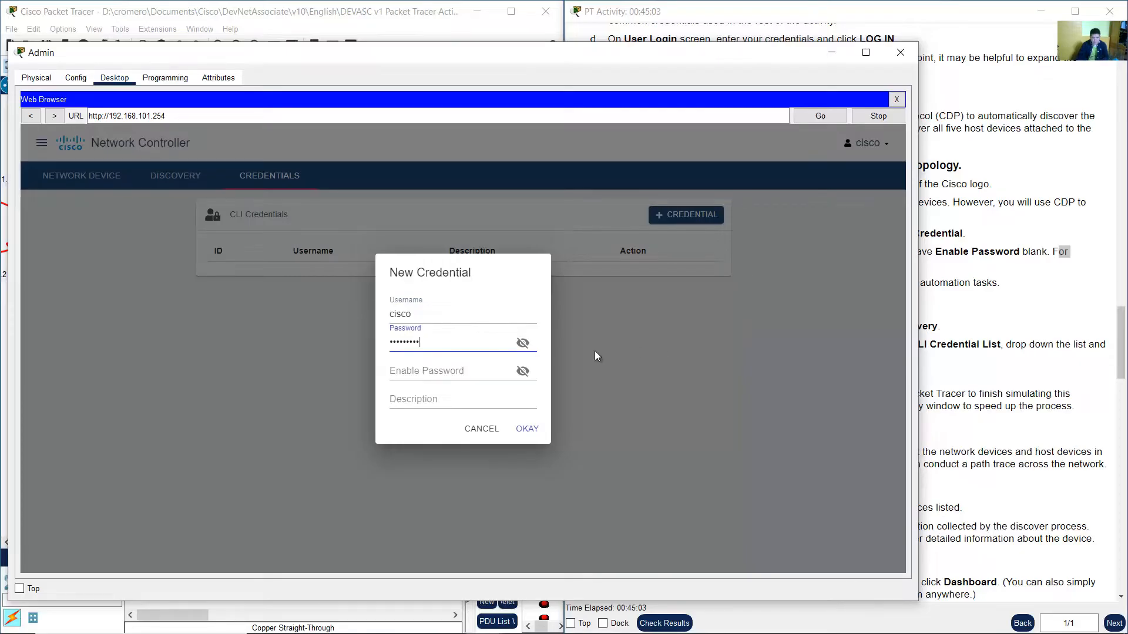
left_click(524, 343)
left_click(426, 312)
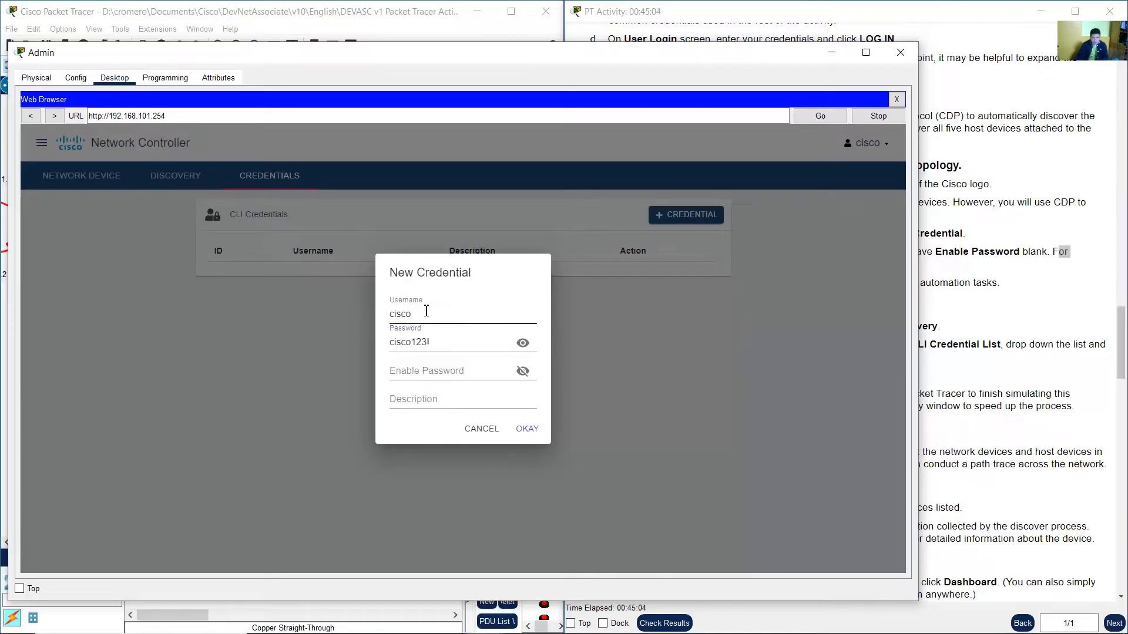
double_click(387, 314)
left_click_drag(441, 343, 381, 346)
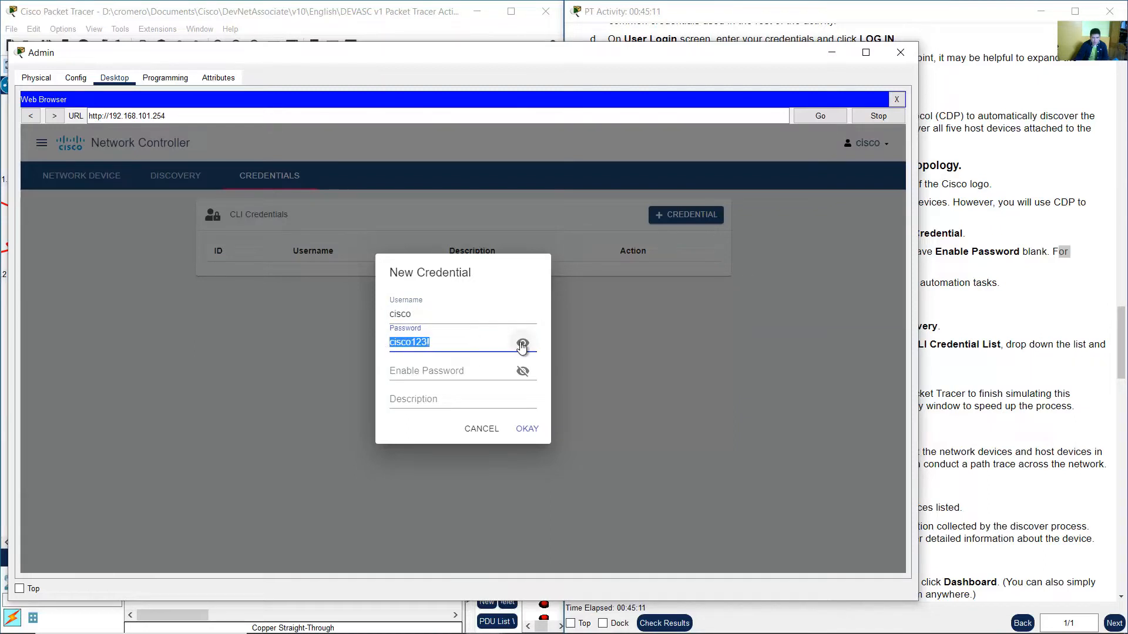
left_click(522, 346)
left_click(441, 372)
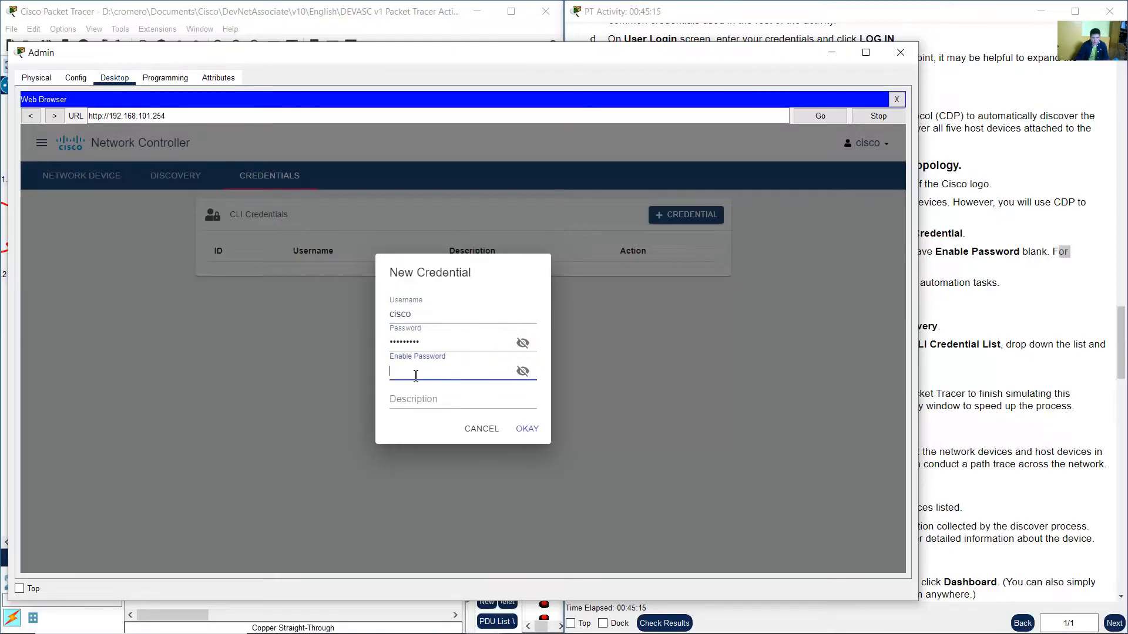
left_click(412, 399)
Set the credential's description to admin credentials and save the new credential.
left_click(994, 323)
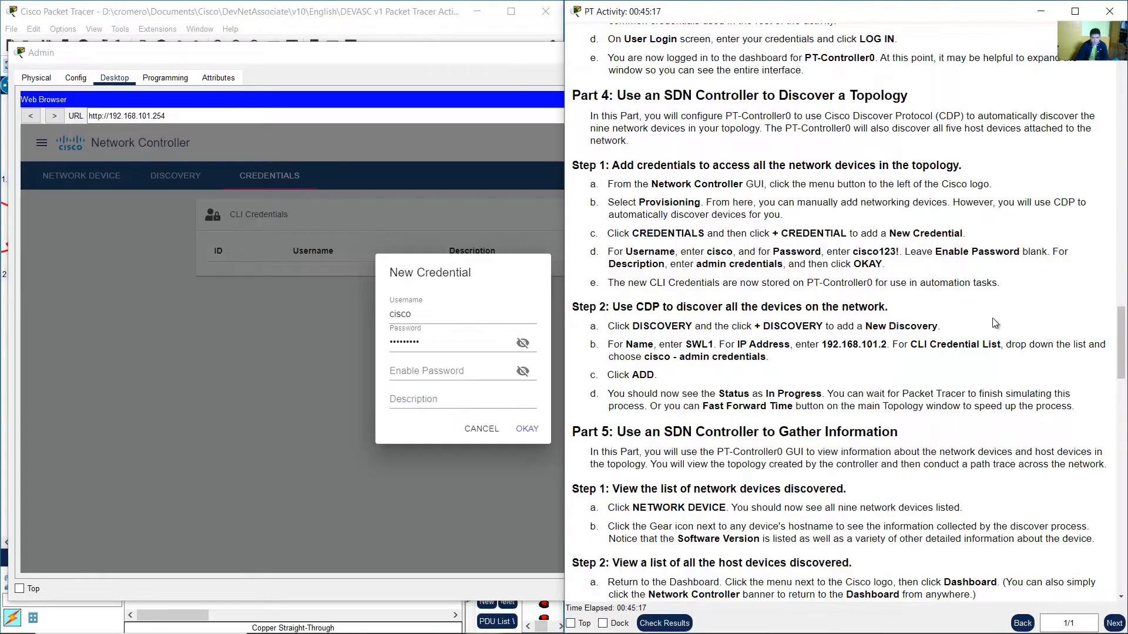
left_click(464, 396)
type("admin credent")
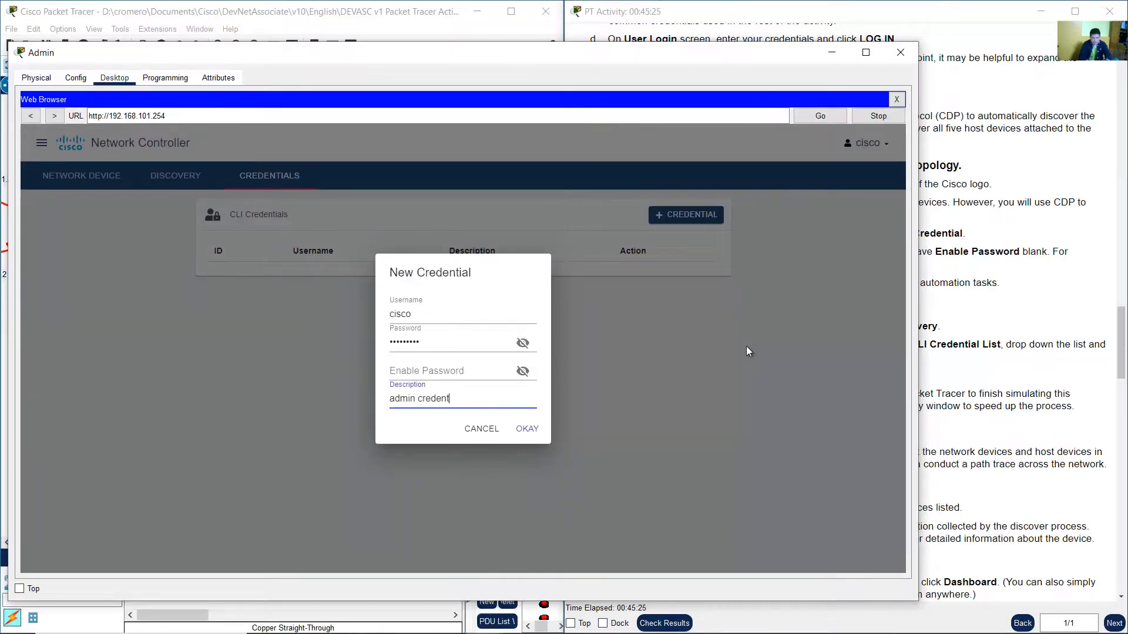
type("ials")
left_click(528, 429)
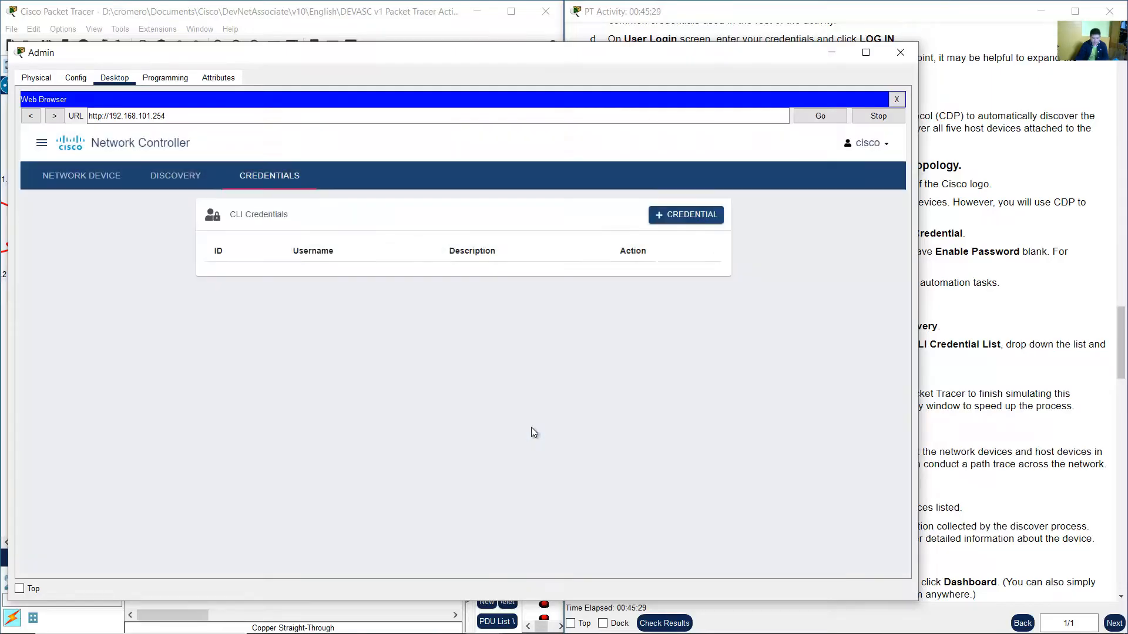
Review the saved CLI credential entry and read the CDP discovery instructions.
left_click(1018, 285)
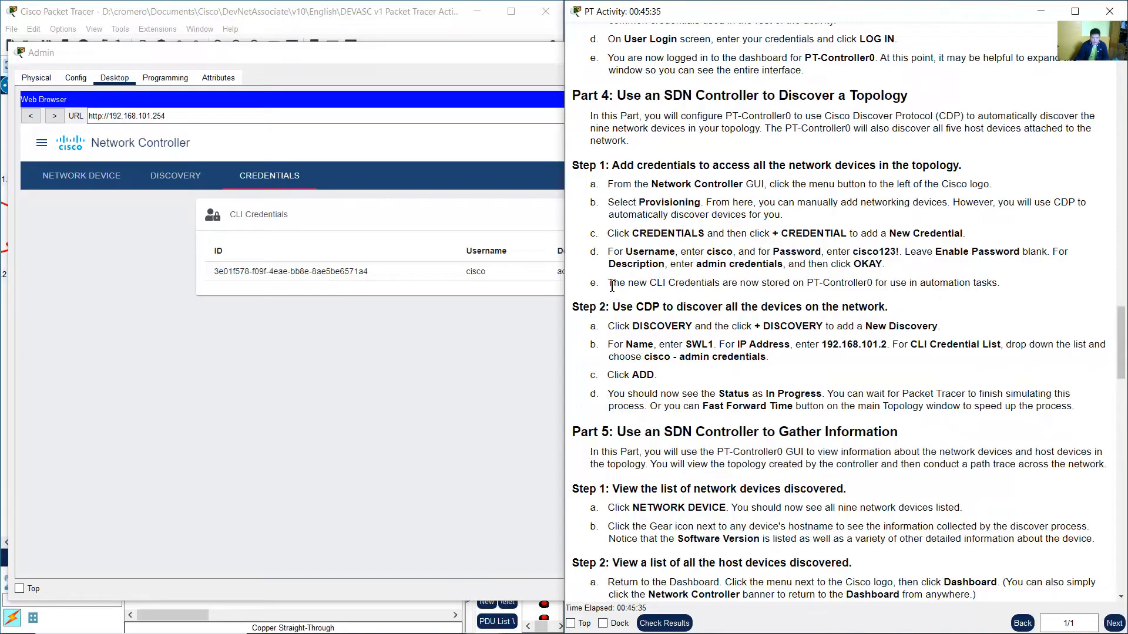
left_click_drag(612, 286, 1000, 284)
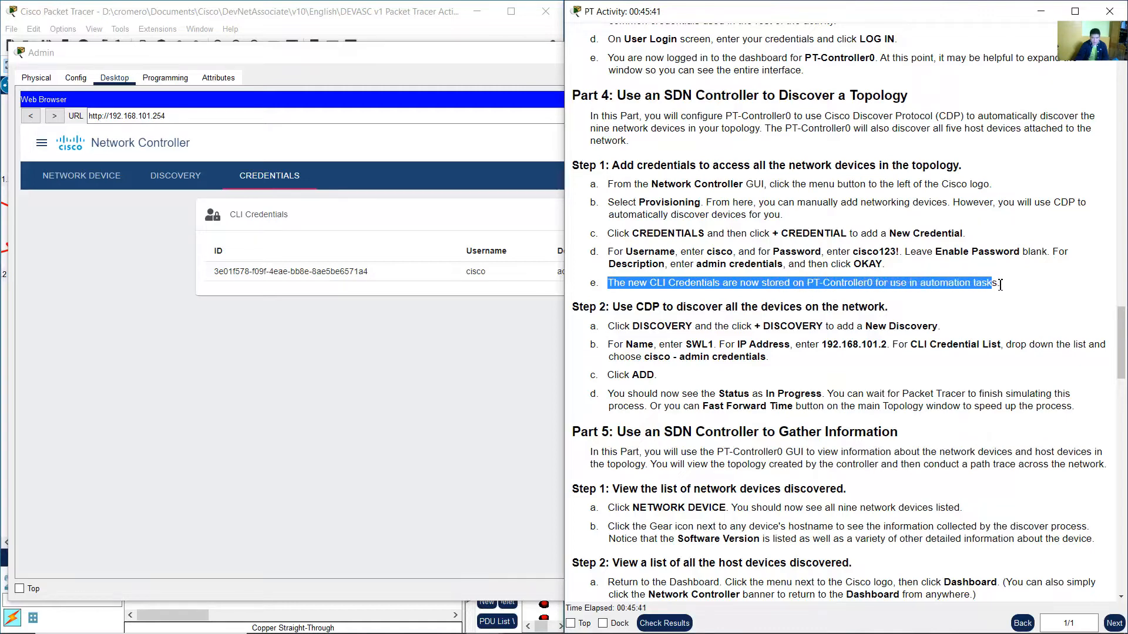
left_click(403, 363)
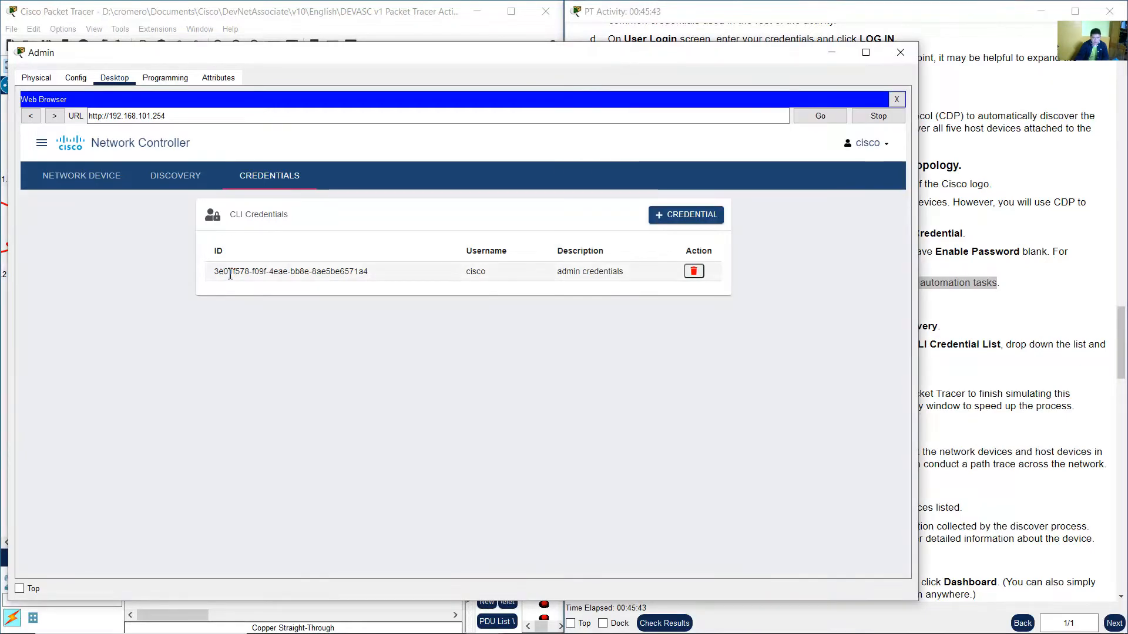
left_click_drag(218, 271, 780, 275)
left_click(986, 302)
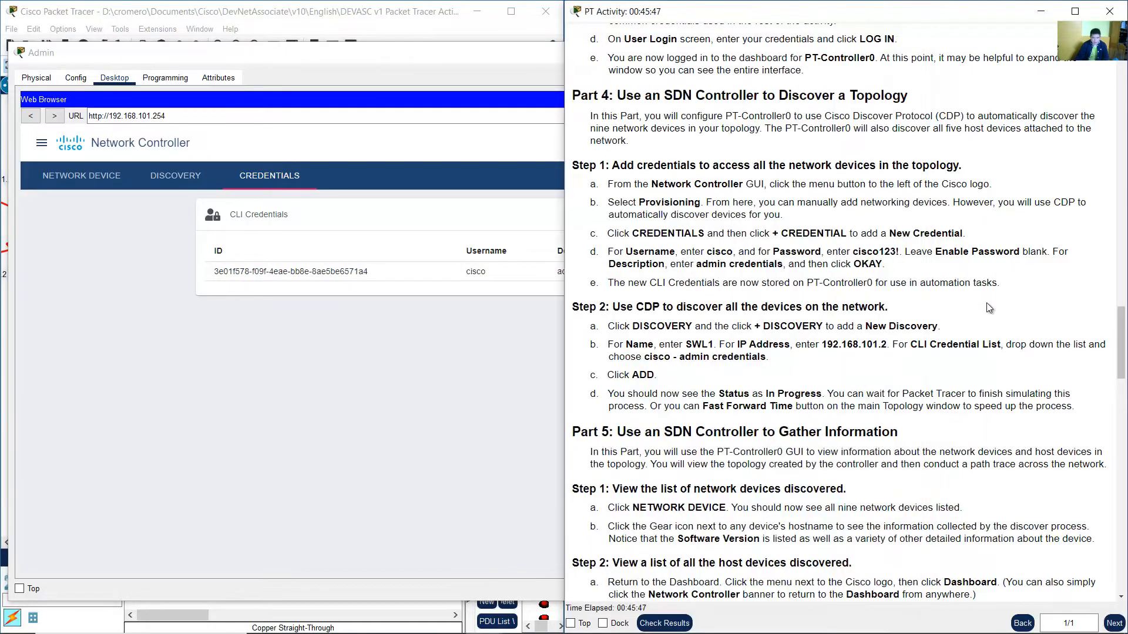
scroll(989, 306, "down", 2)
scroll(989, 307, "down", 1)
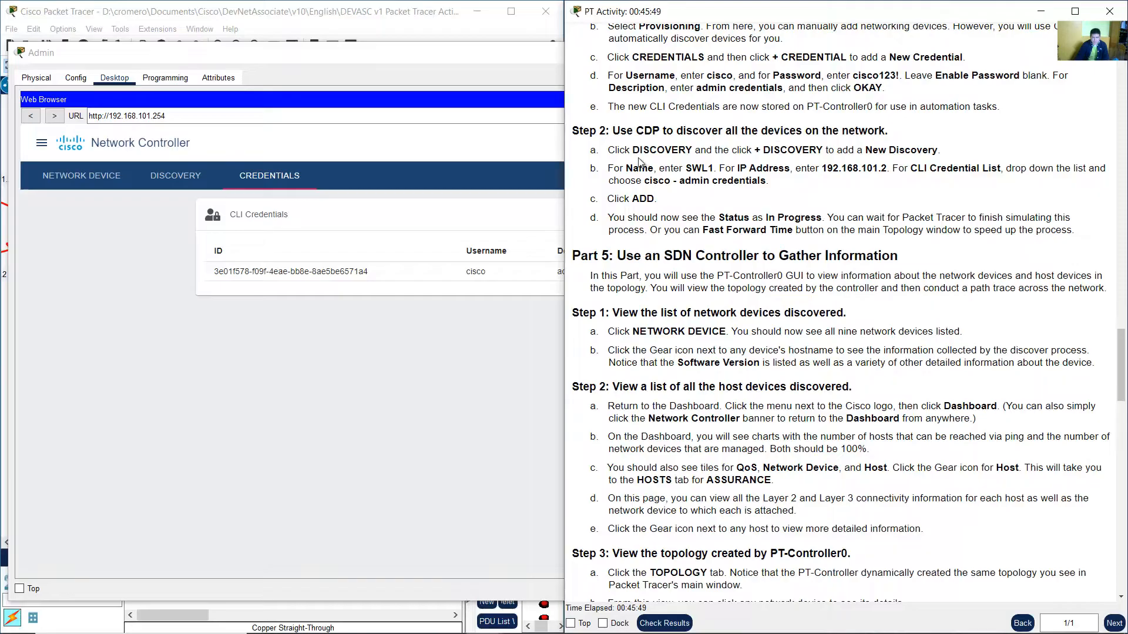
Read the instructions for using CDP to discover all devices on the network.
scroll(628, 156, "down", 1)
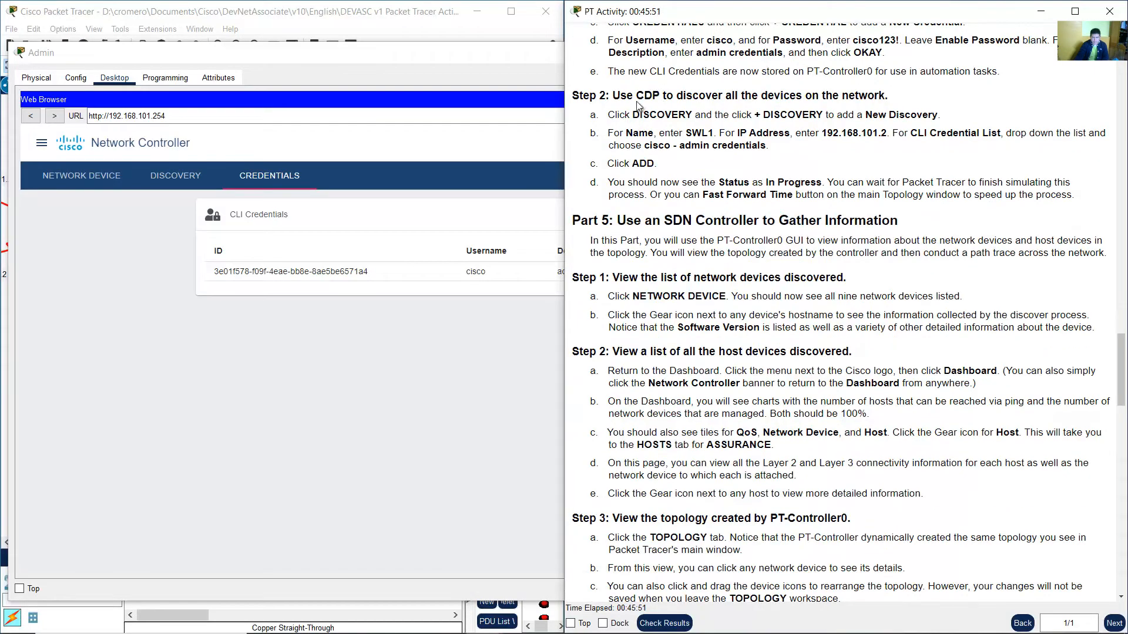
left_click_drag(621, 97, 878, 97)
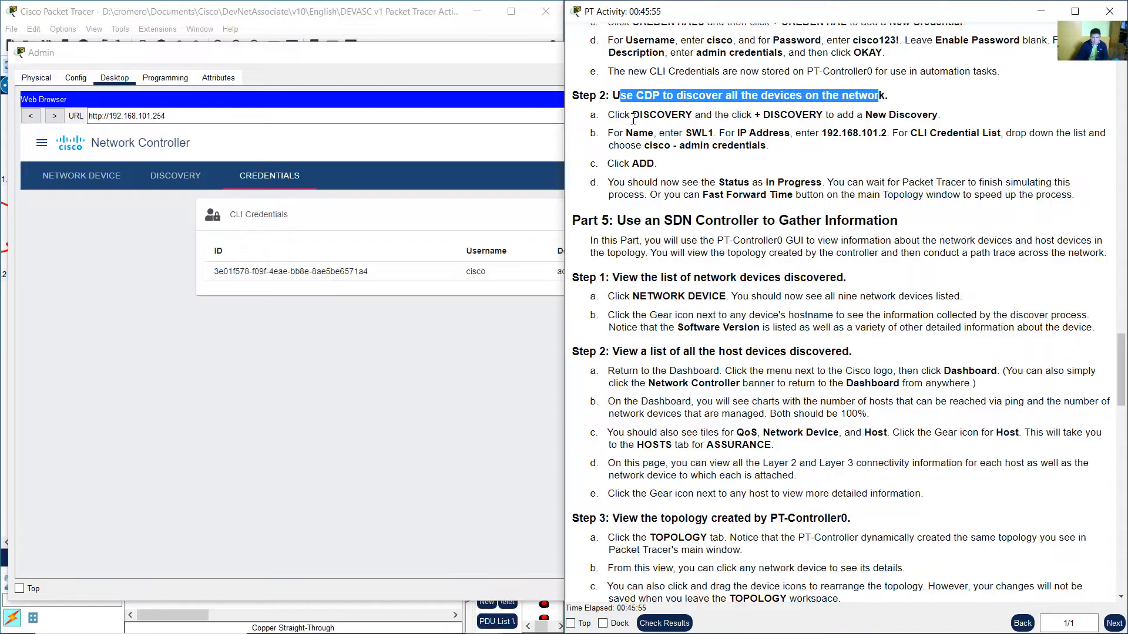
left_click_drag(633, 117, 938, 115)
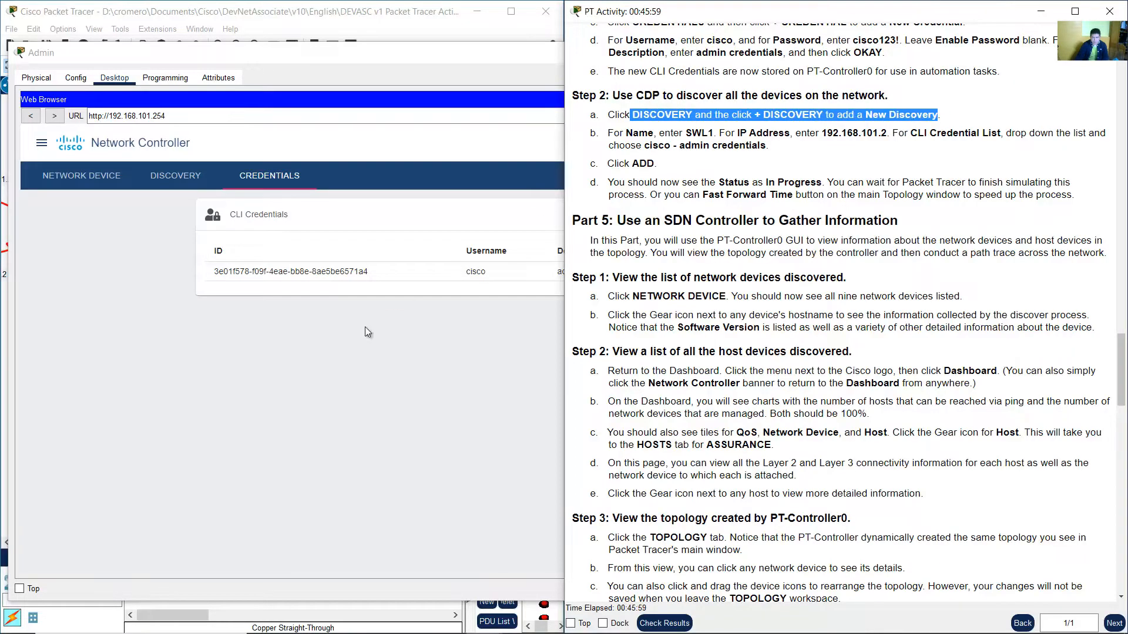
Open the Discovery page in the Network Controller and start adding a new discovery.
left_click(290, 301)
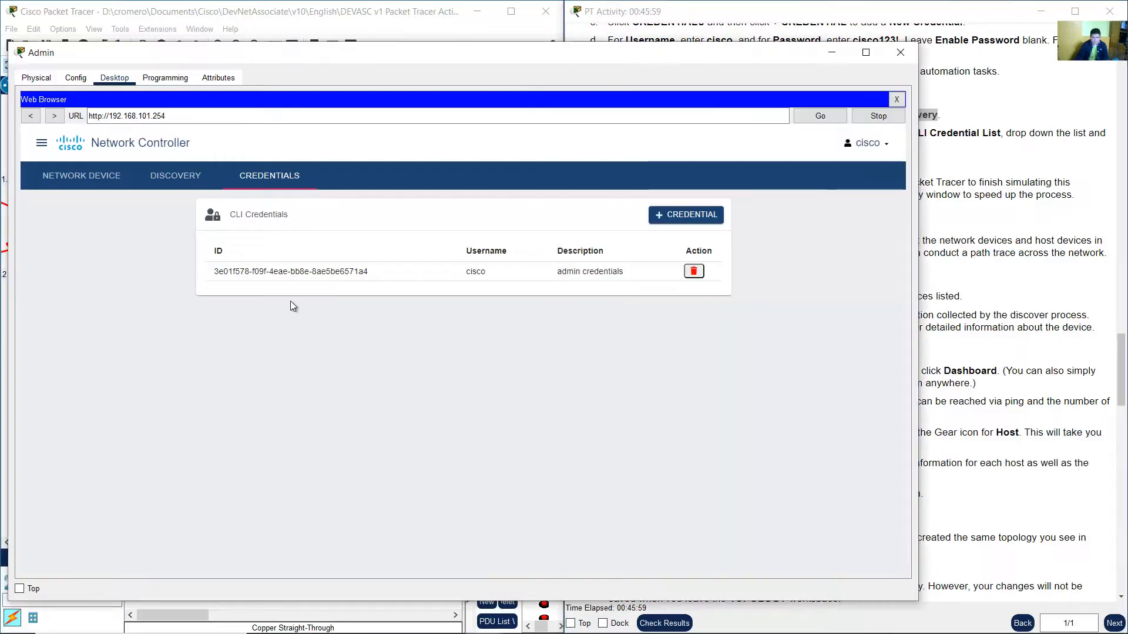
left_click(178, 180)
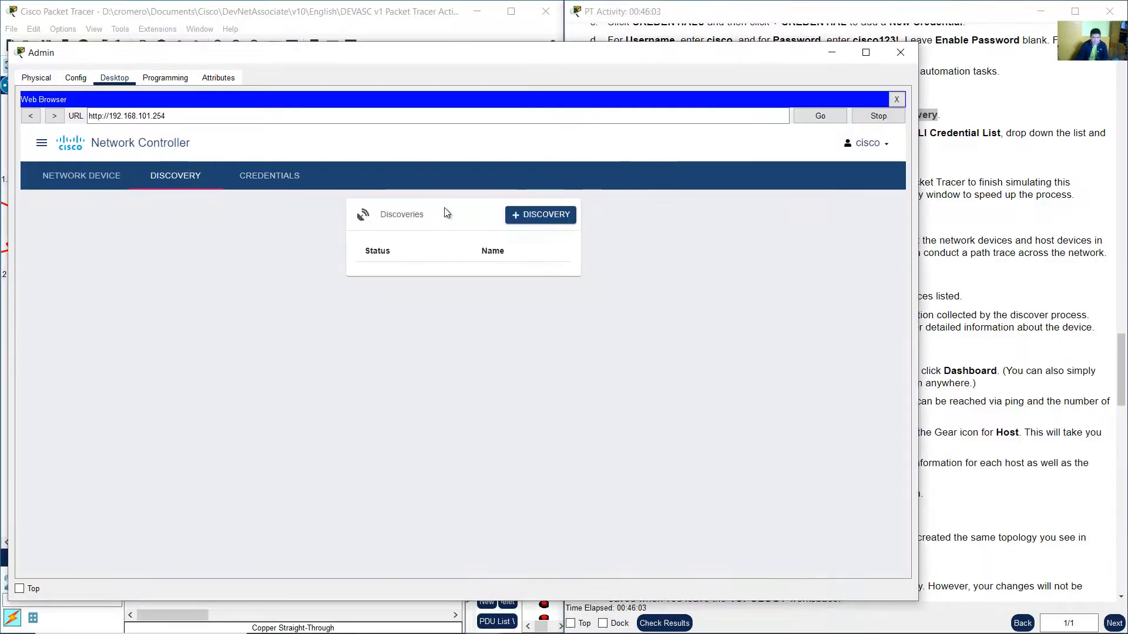
left_click(522, 218)
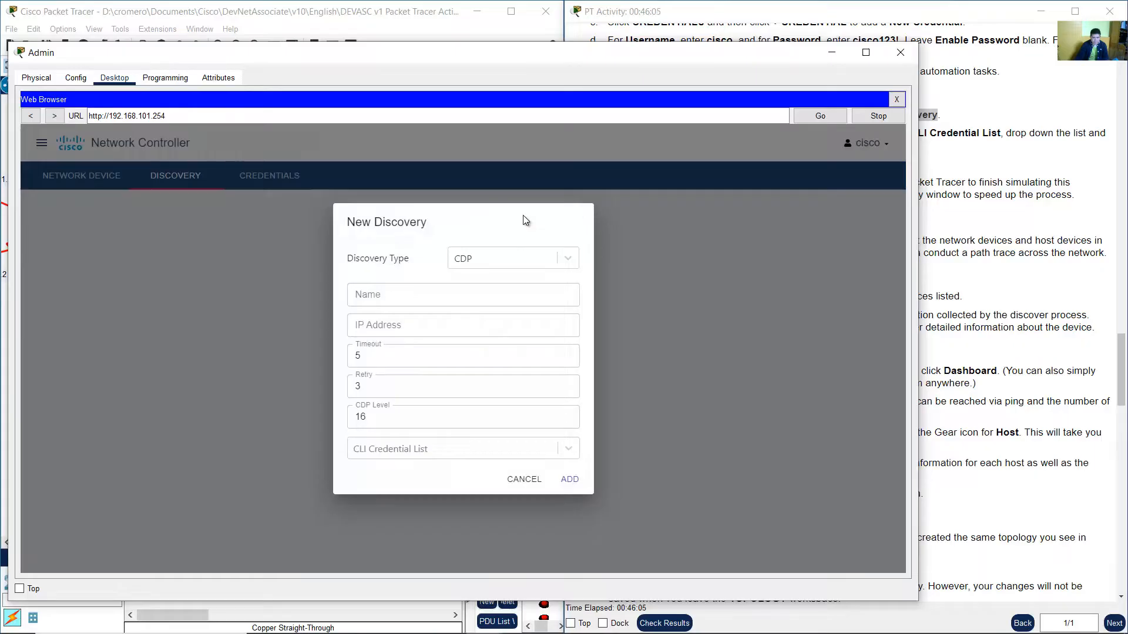
Examine the instructions and the topology to locate switch SWL1 and its IP address.
left_click_drag(358, 222, 429, 223)
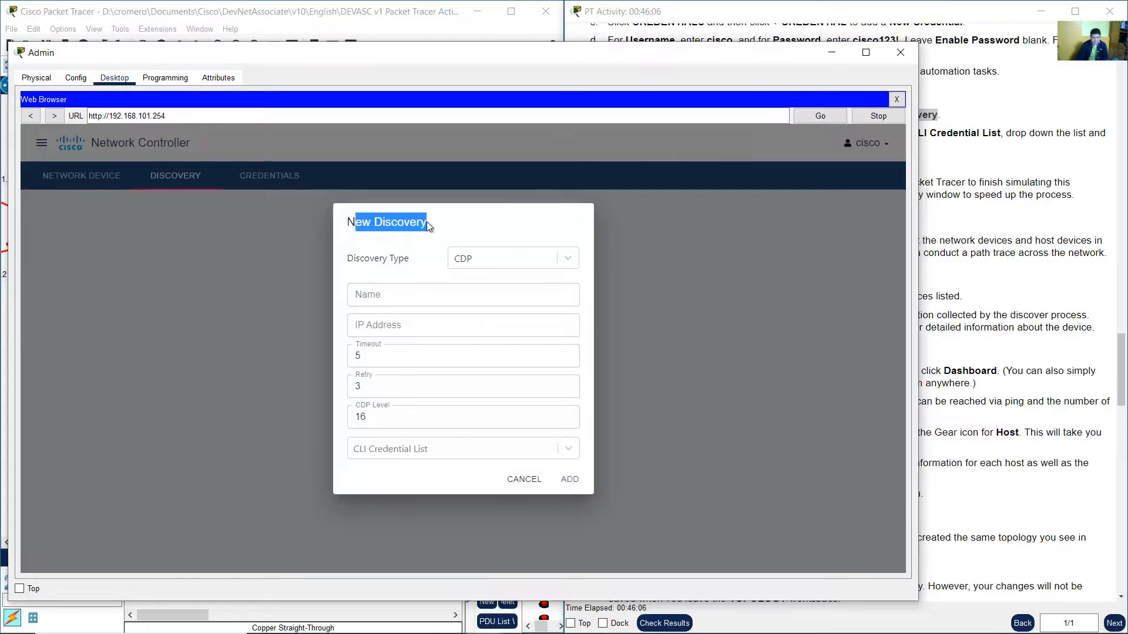
left_click(1049, 218)
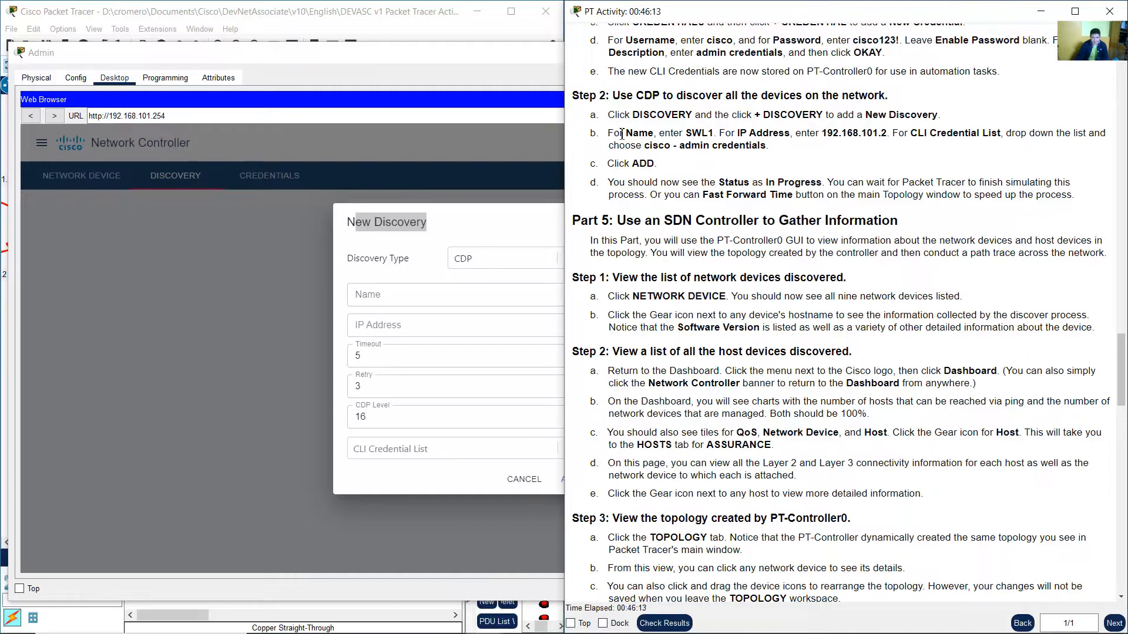
left_click_drag(626, 135, 890, 134)
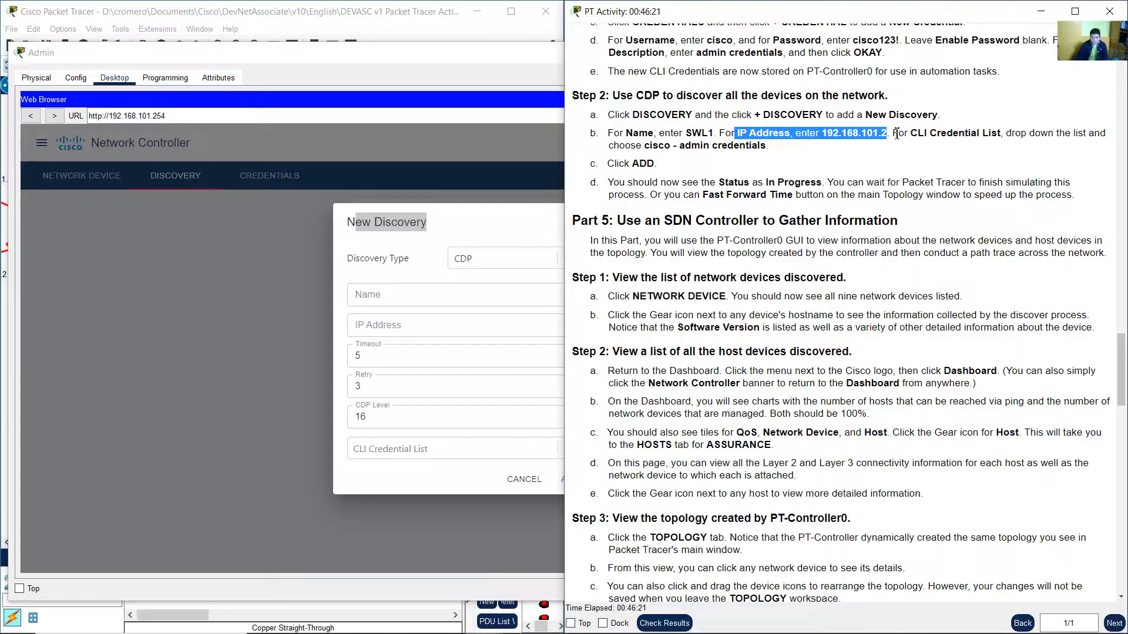
left_click(913, 133)
left_click(192, 8)
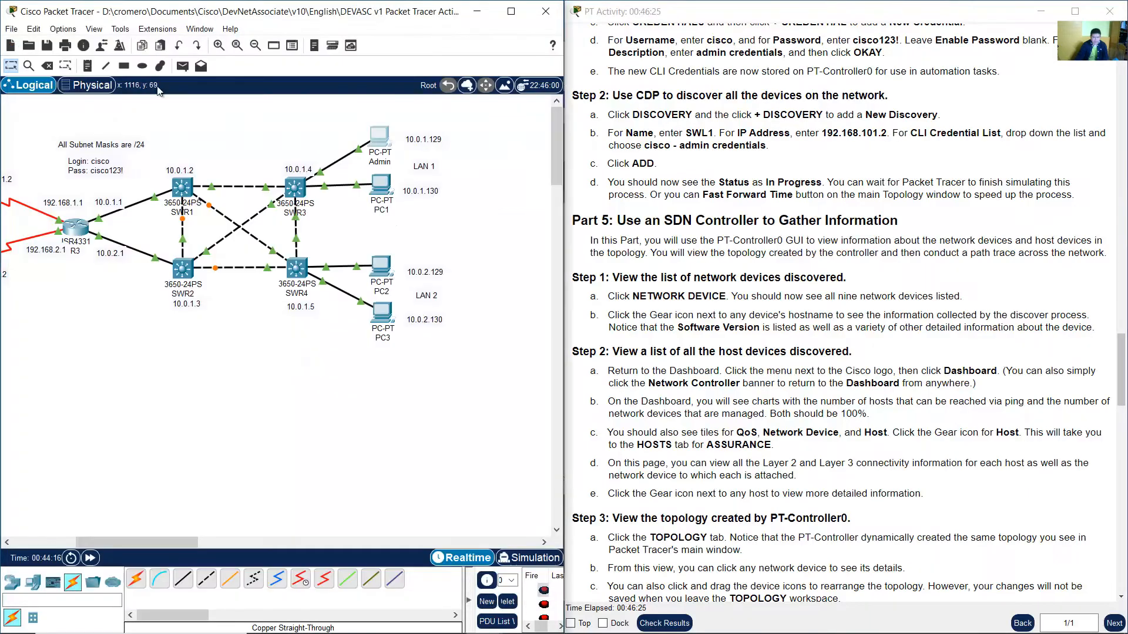
left_click_drag(139, 542, 75, 542)
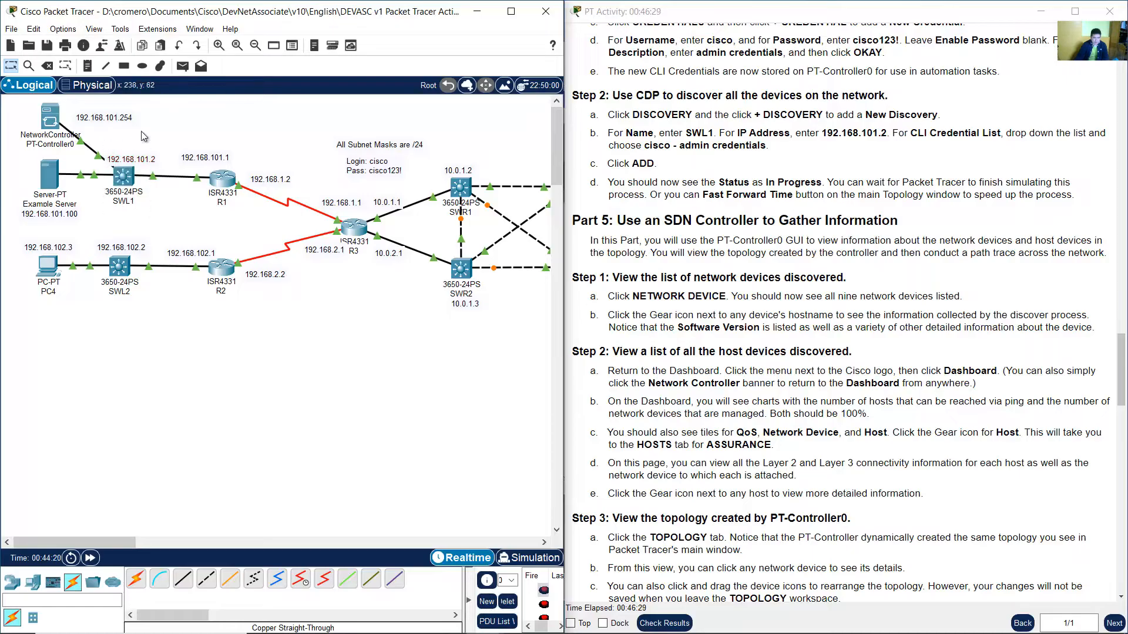
double_click(129, 159)
left_click_drag(108, 158, 157, 156)
left_click(159, 155)
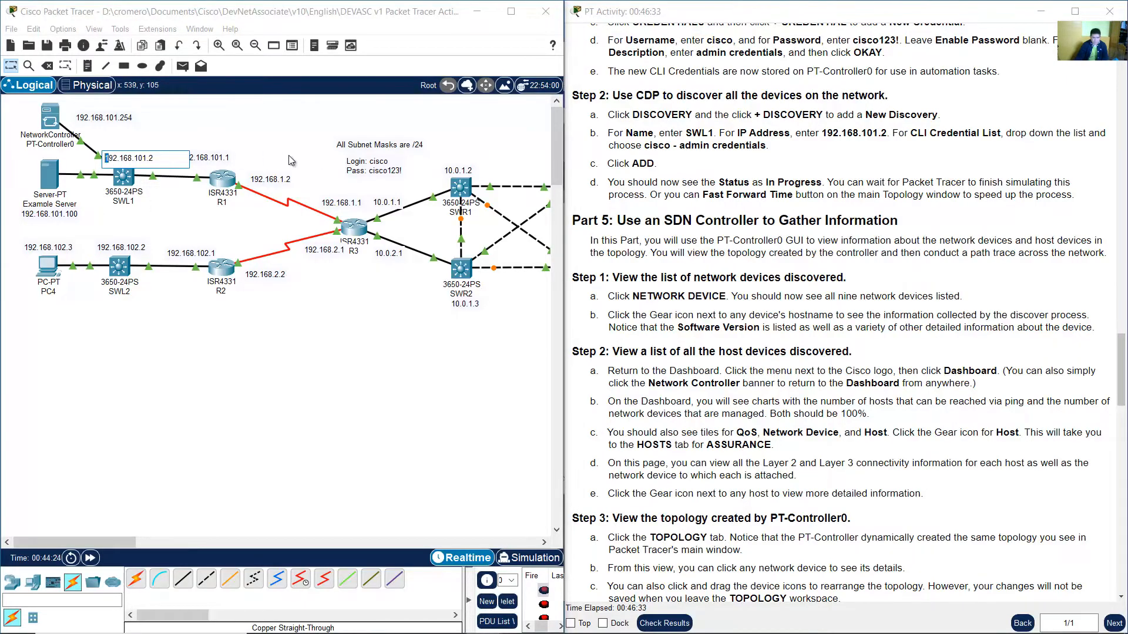
left_click(273, 141)
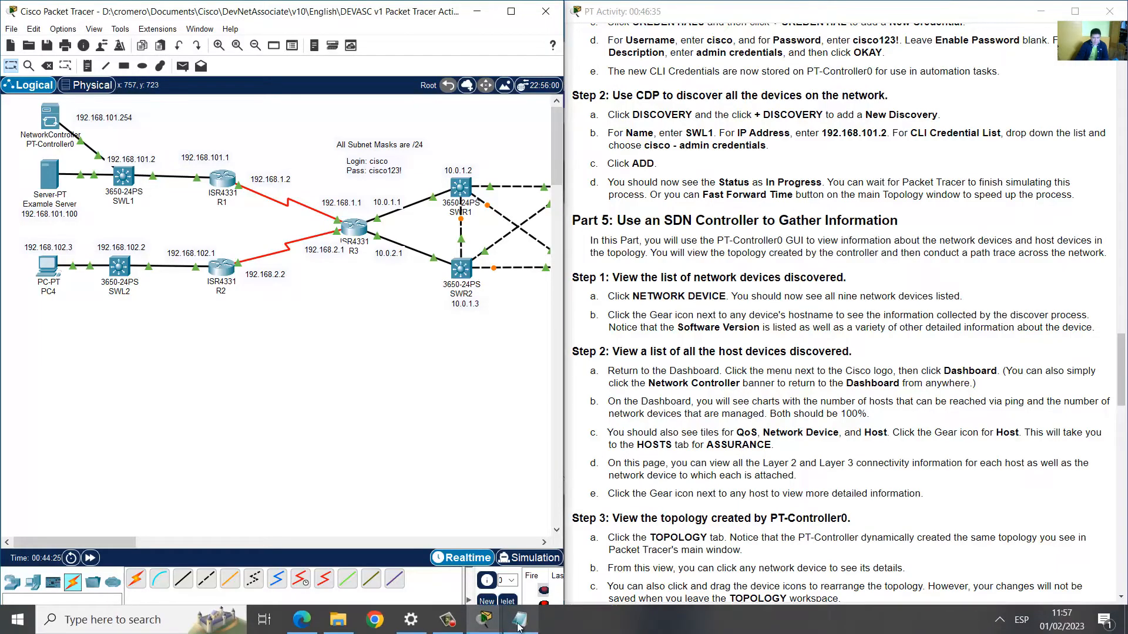
Return to the Admin browser and name the new discovery SWL1.
left_click(493, 624)
left_click(597, 552)
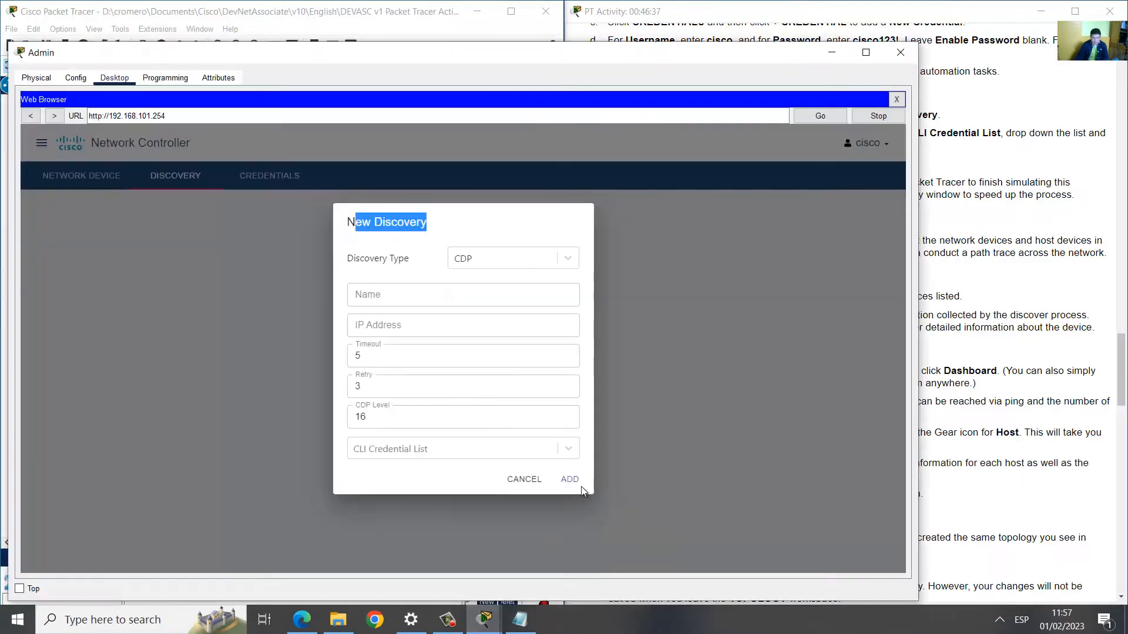
left_click(425, 302)
type("S")
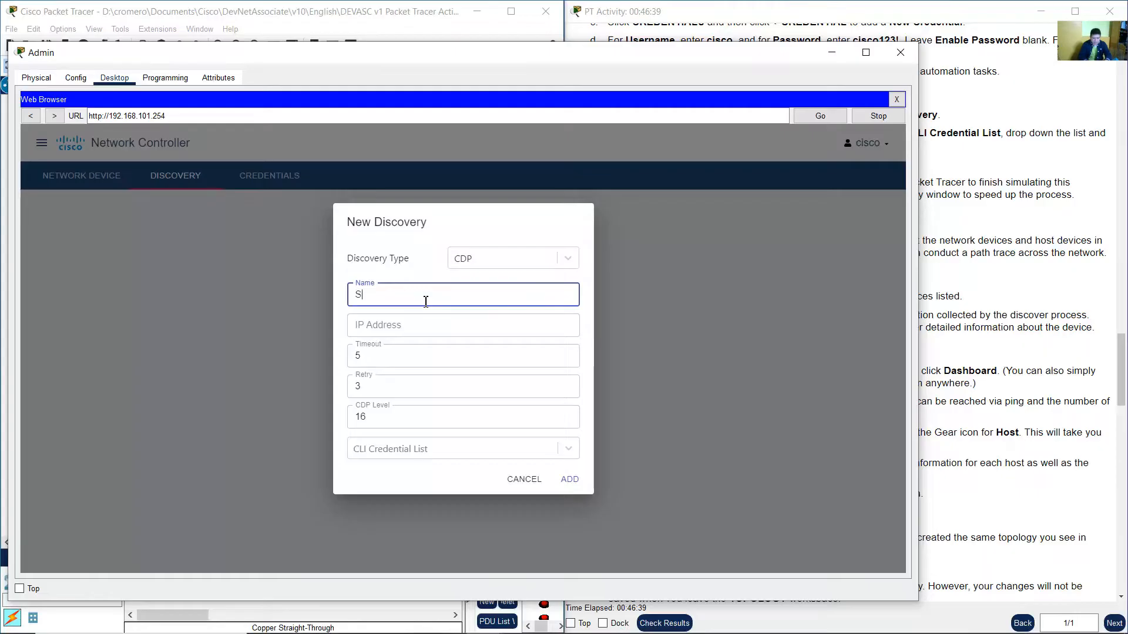
type("WL1")
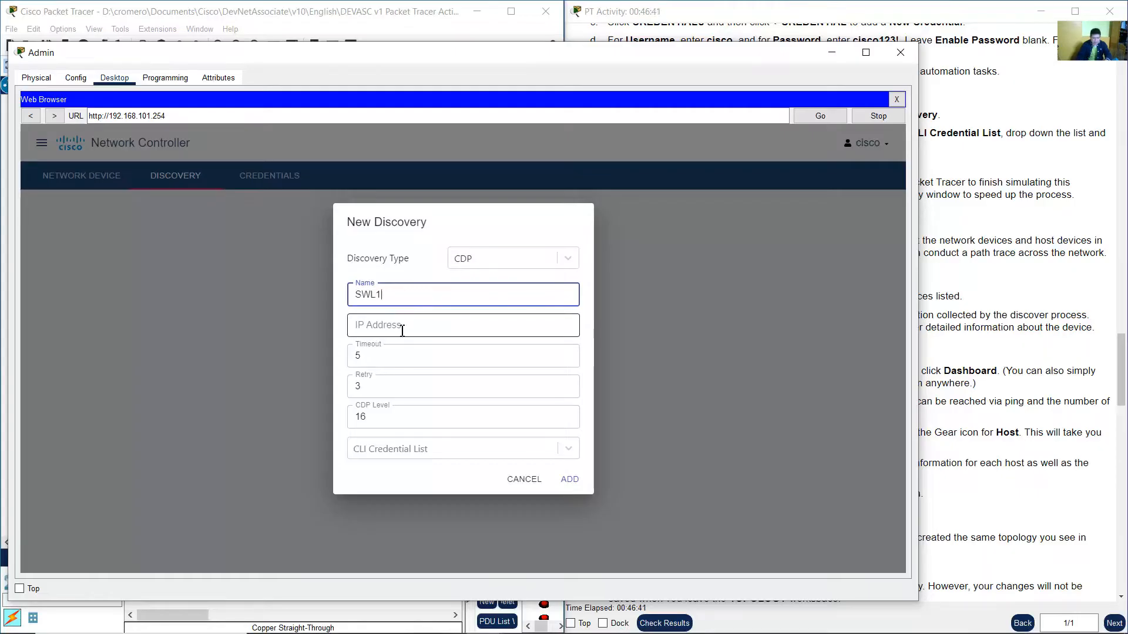
Enter 192.168.101.2 as the discovery's IP address.
left_click(400, 326)
left_click(923, 154)
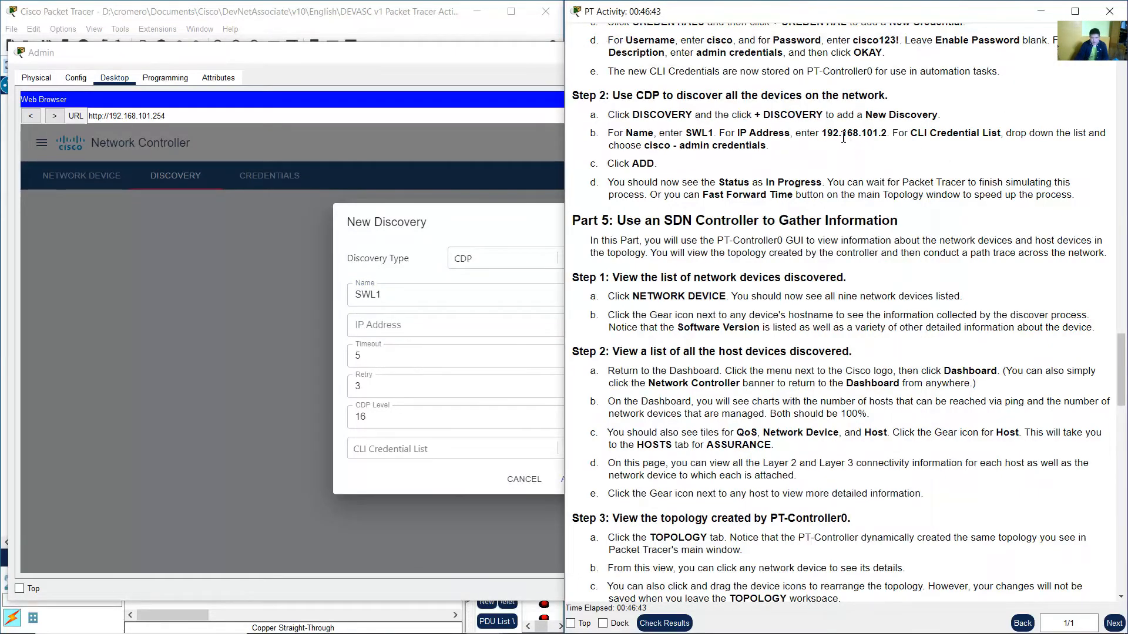
left_click_drag(840, 133, 888, 134)
left_click(508, 319)
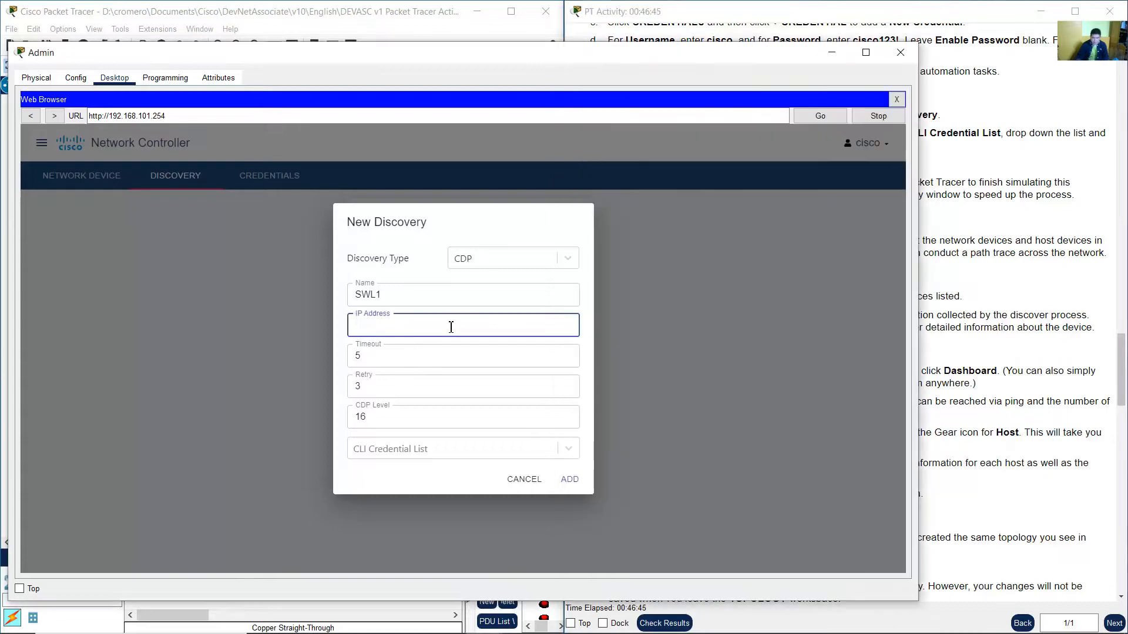
type("192.168.101.2")
Select cisco - admin credentials from the CLI credential list for the discovery.
left_click(950, 237)
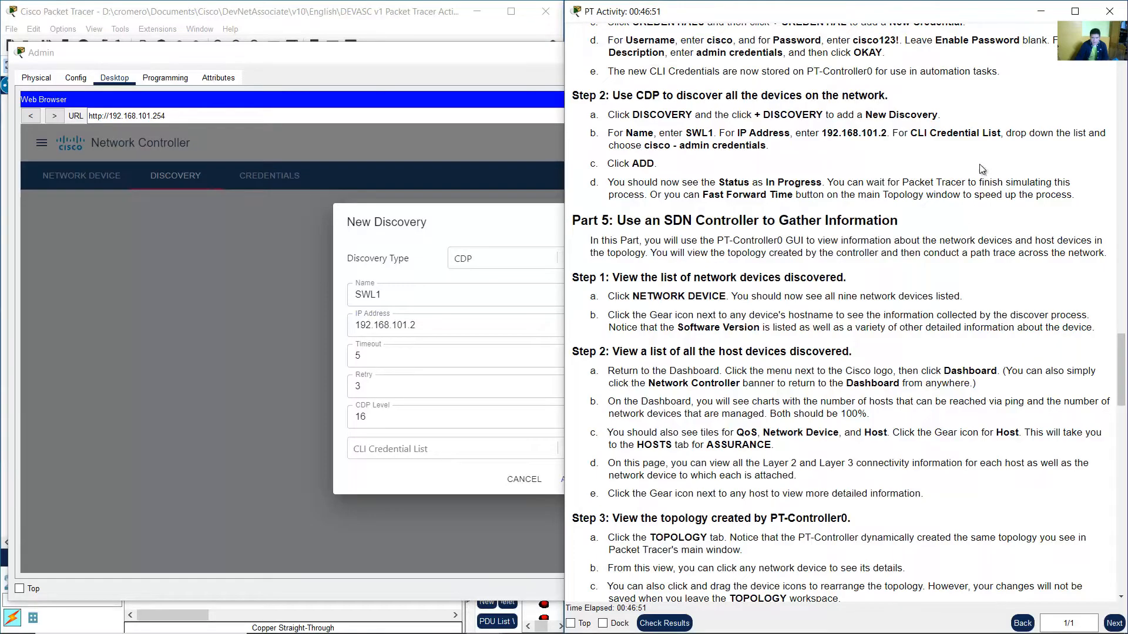
left_click_drag(915, 136, 770, 147)
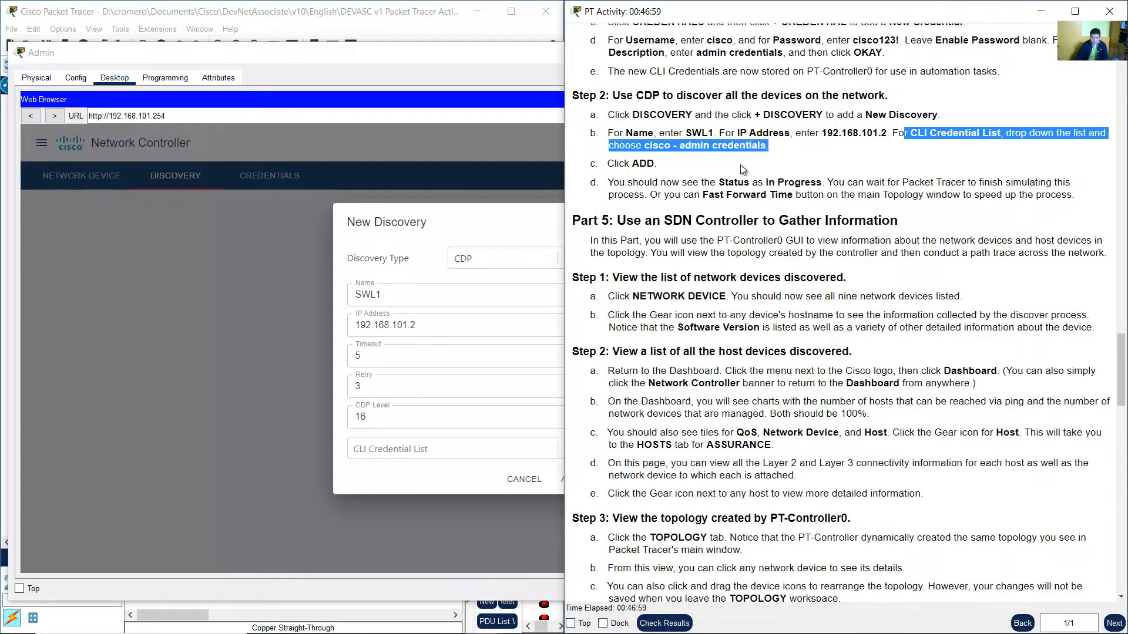
left_click(519, 221)
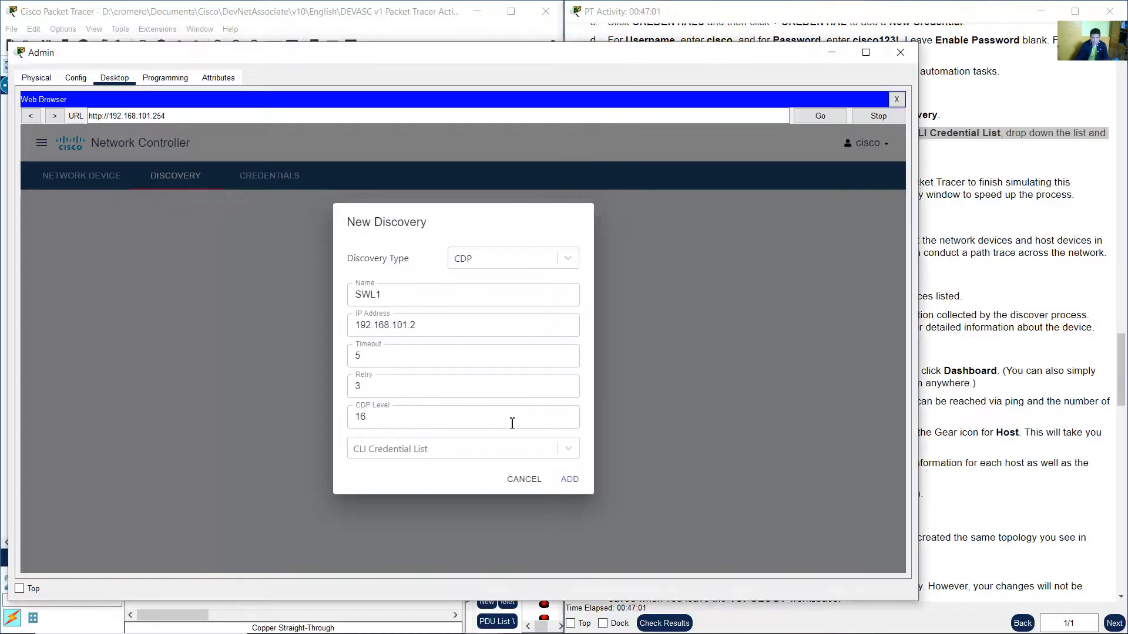
left_click(483, 457)
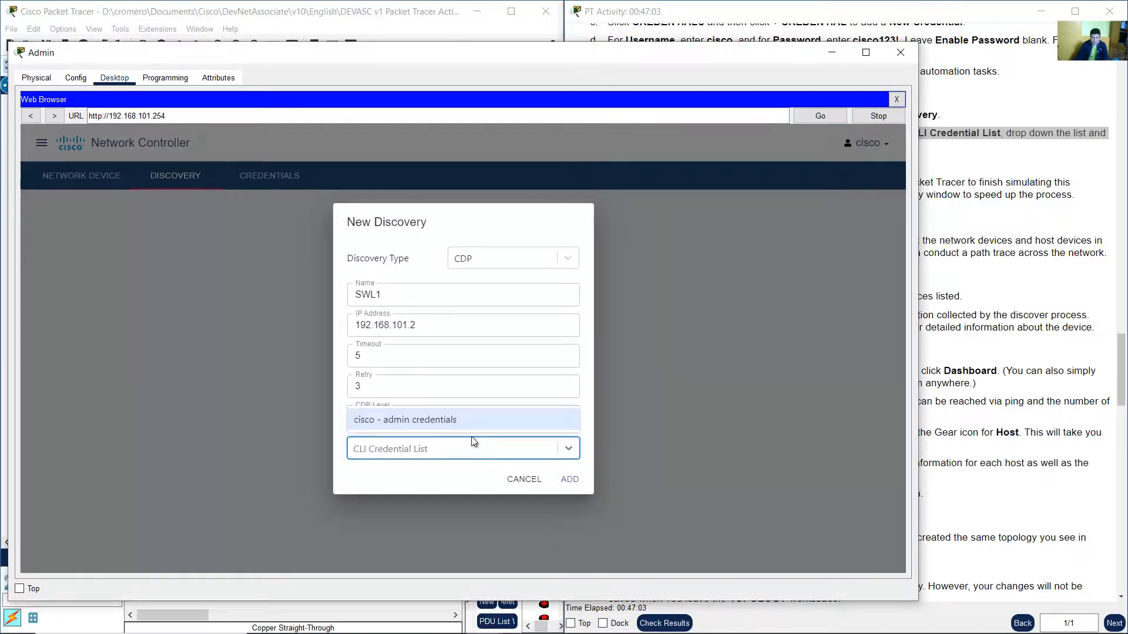
left_click(403, 421)
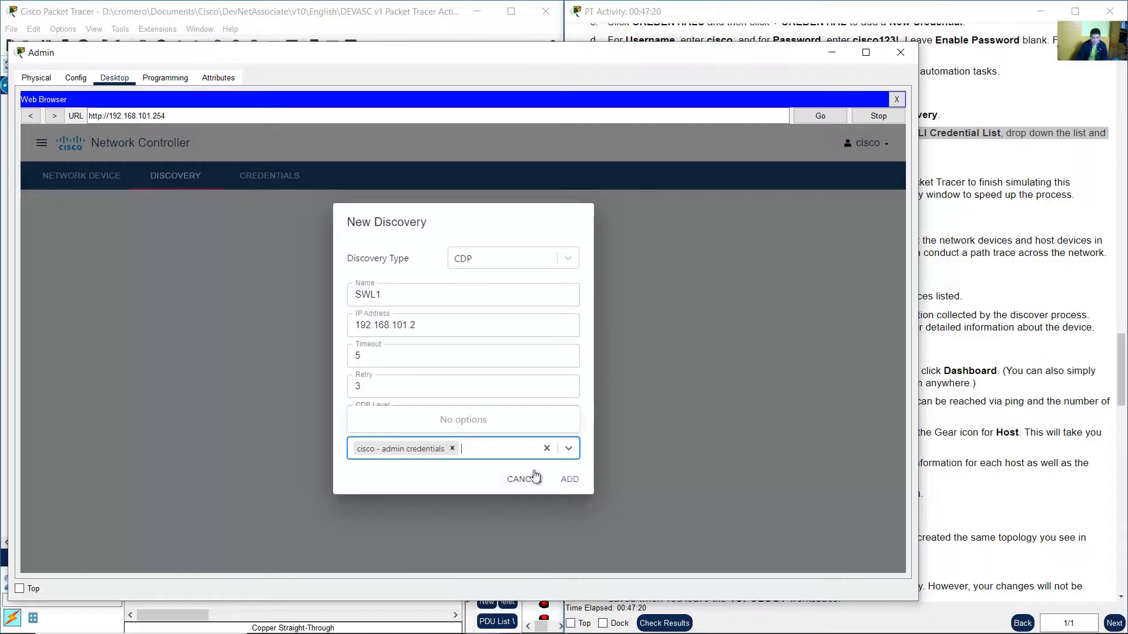
Add the new SWL1 CDP discovery.
left_click(1070, 270)
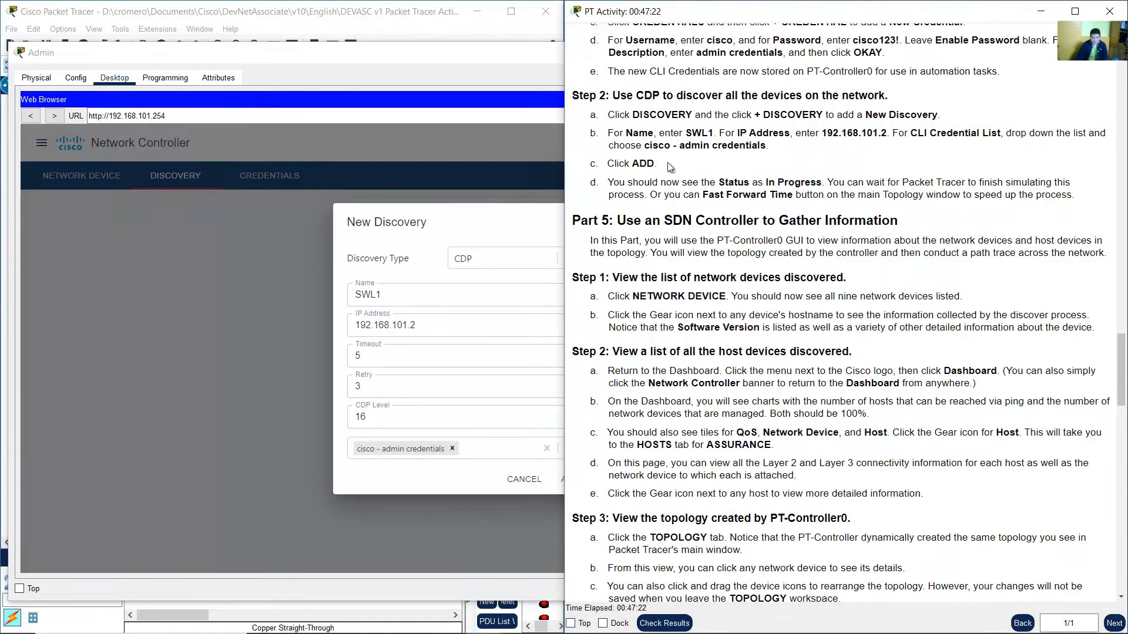
left_click(450, 495)
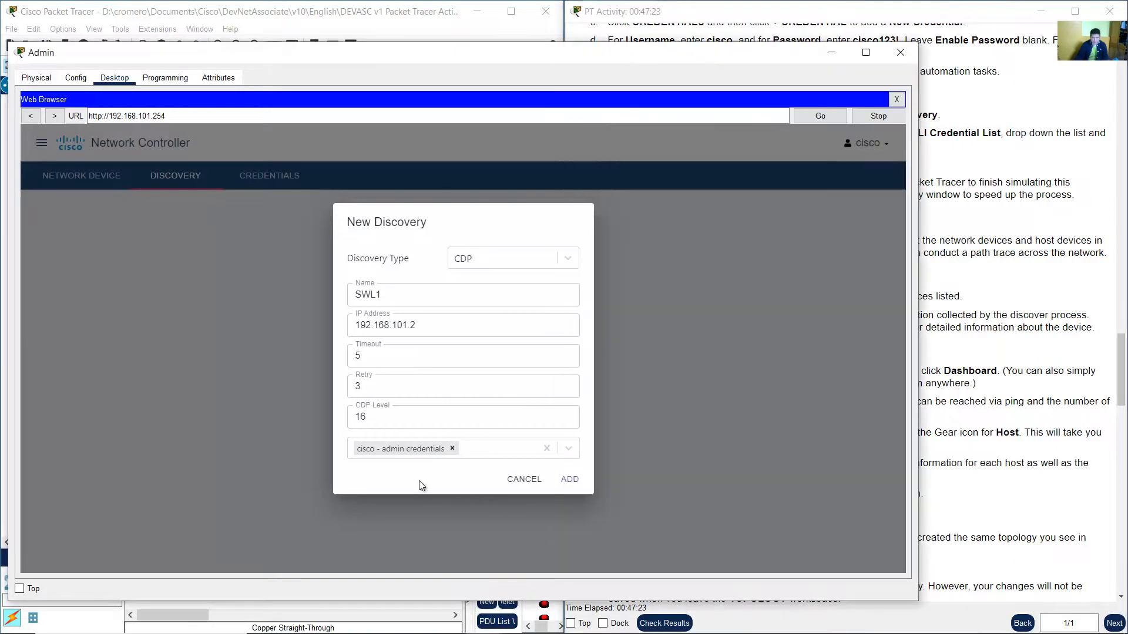
left_click(569, 481)
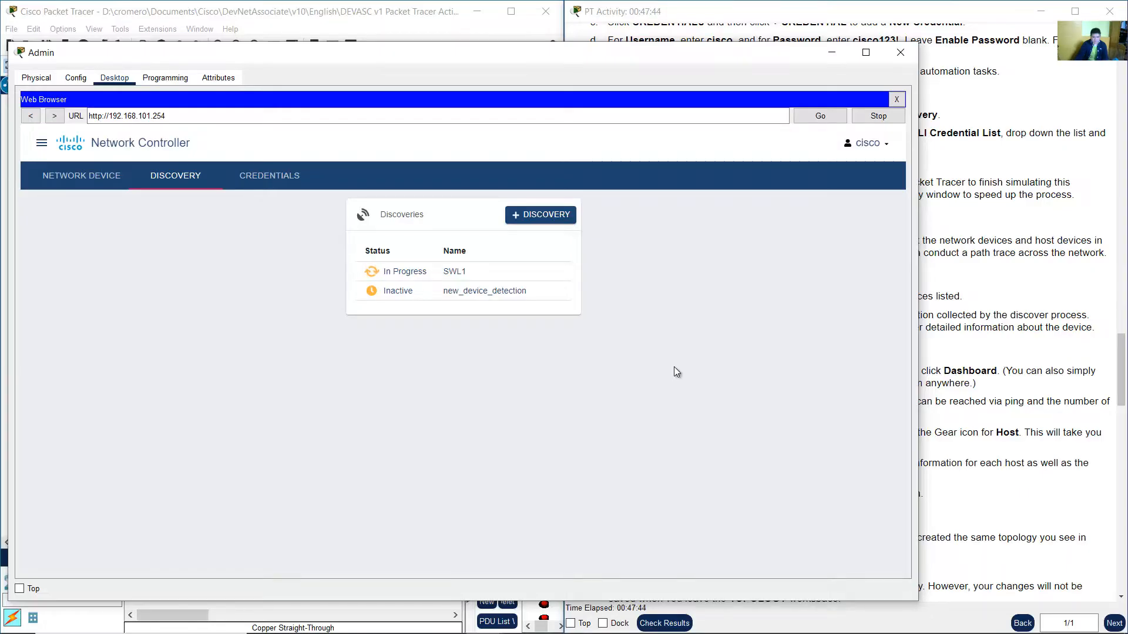
Read the instructions about the discovery status and reposition the Admin window.
left_click(931, 267)
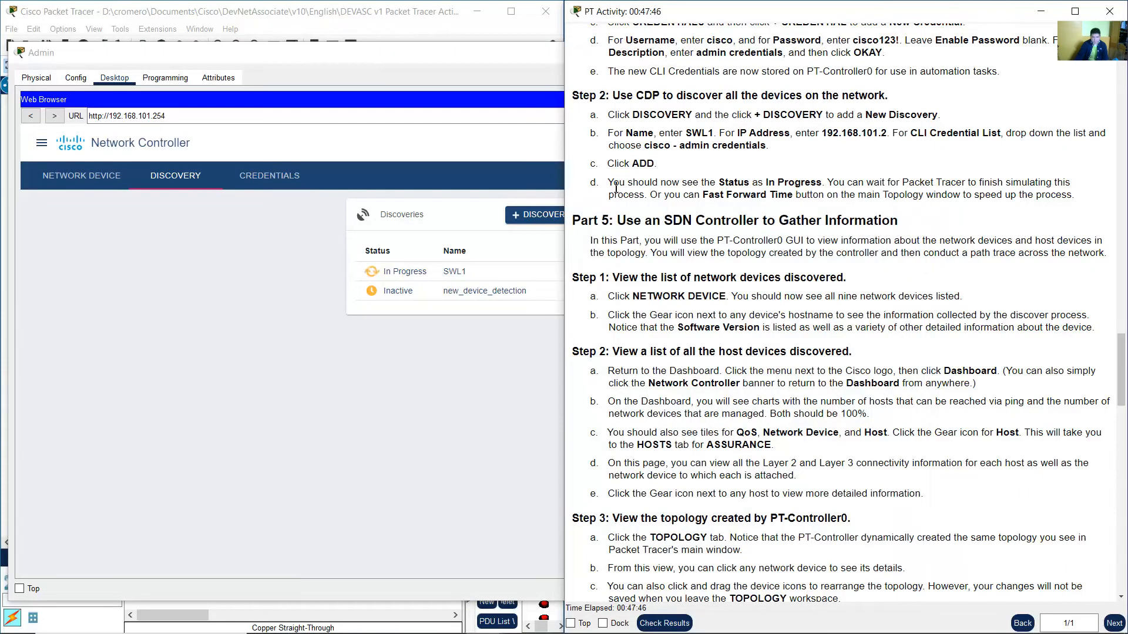
left_click_drag(614, 186, 1045, 184)
left_click(641, 198, "shift")
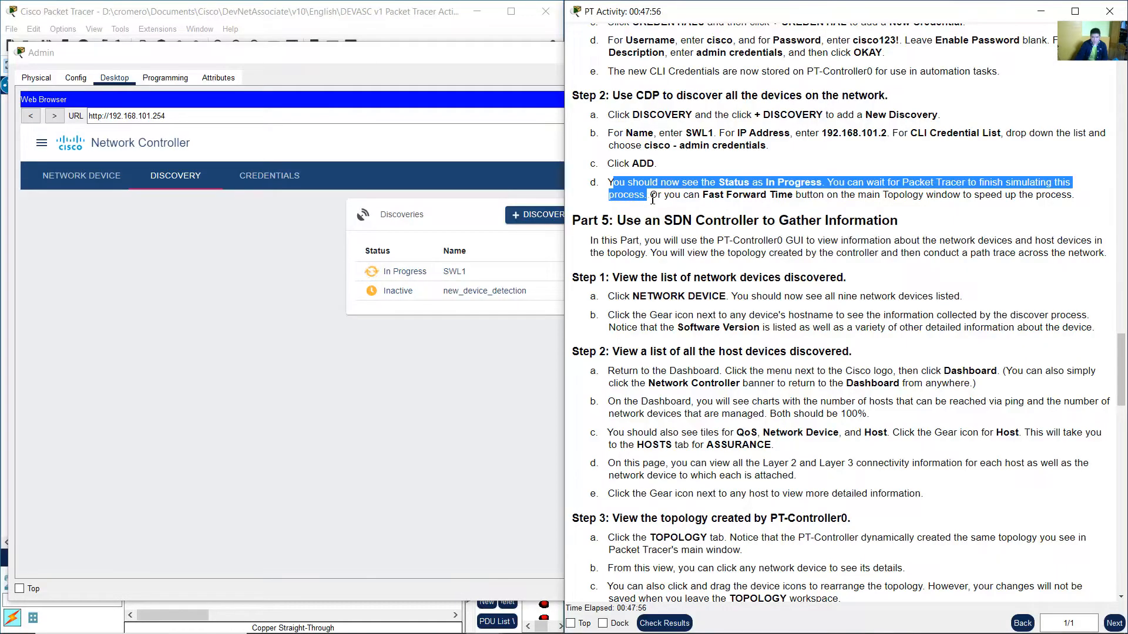
left_click_drag(652, 200, 1072, 198)
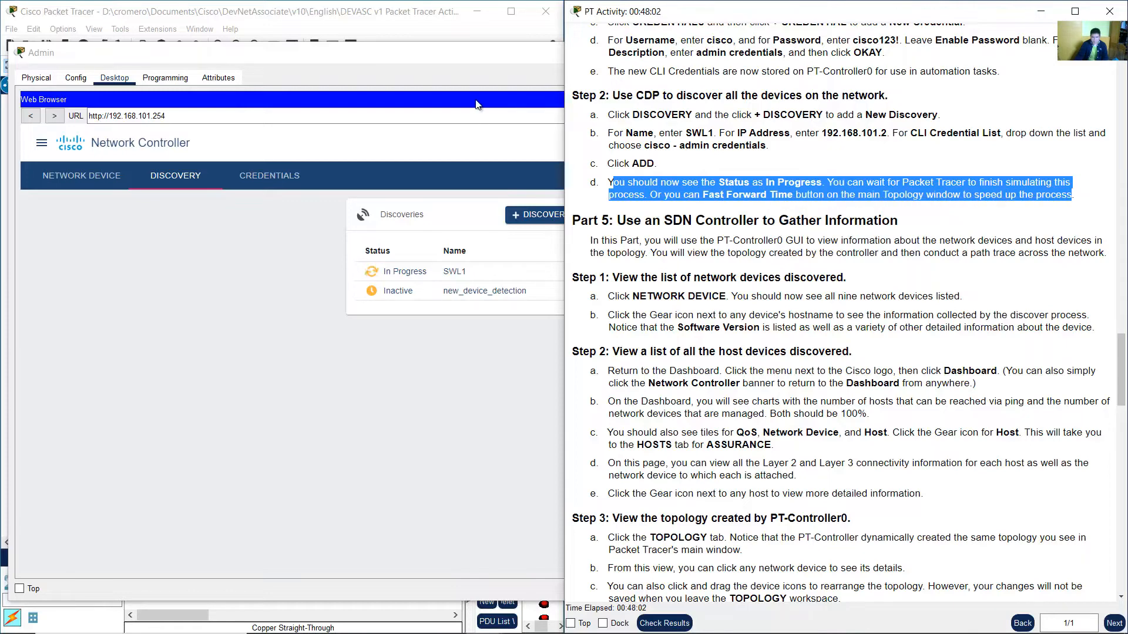
left_click(494, 59)
left_click_drag(523, 52, 531, 28)
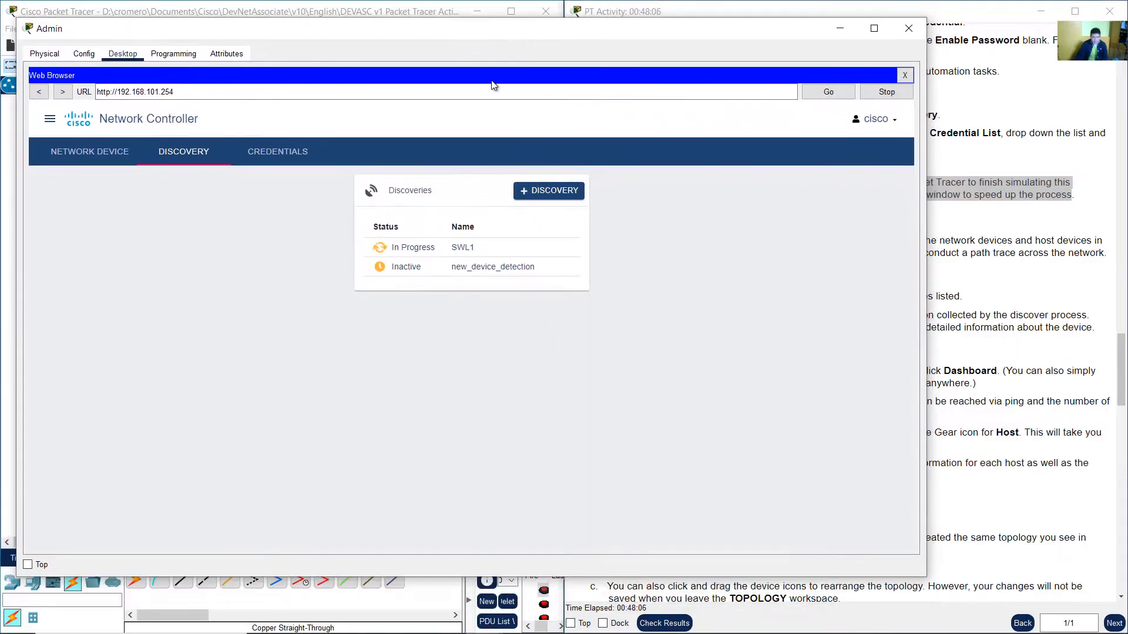
Fast-forward the simulation time in the main Packet Tracer window.
left_click(337, 9)
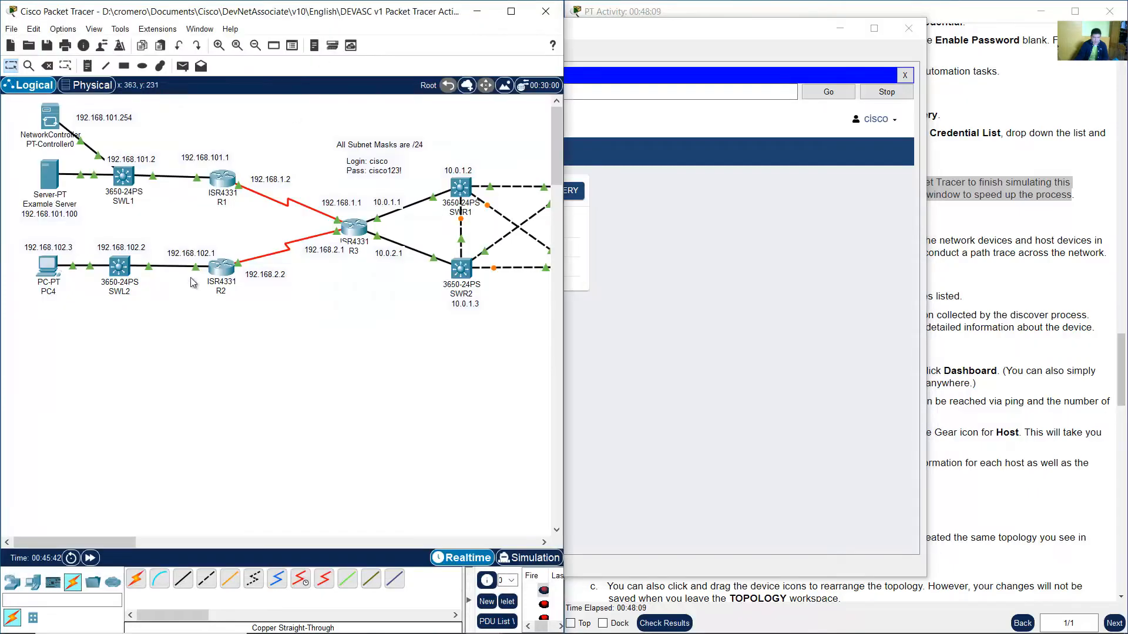
left_click(91, 559)
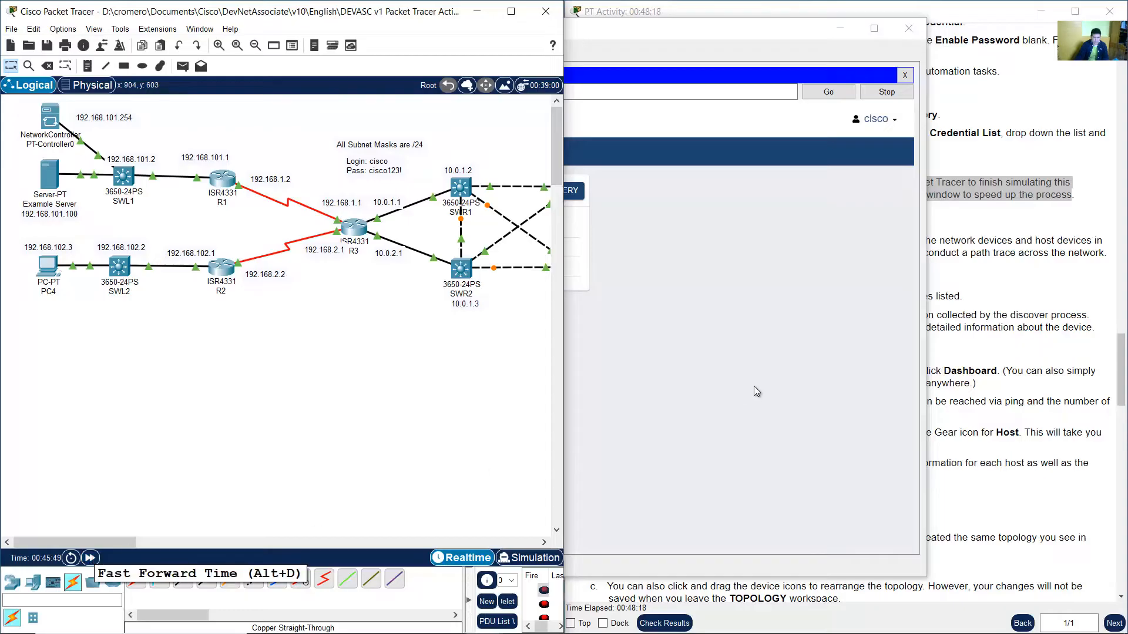
left_click(754, 386)
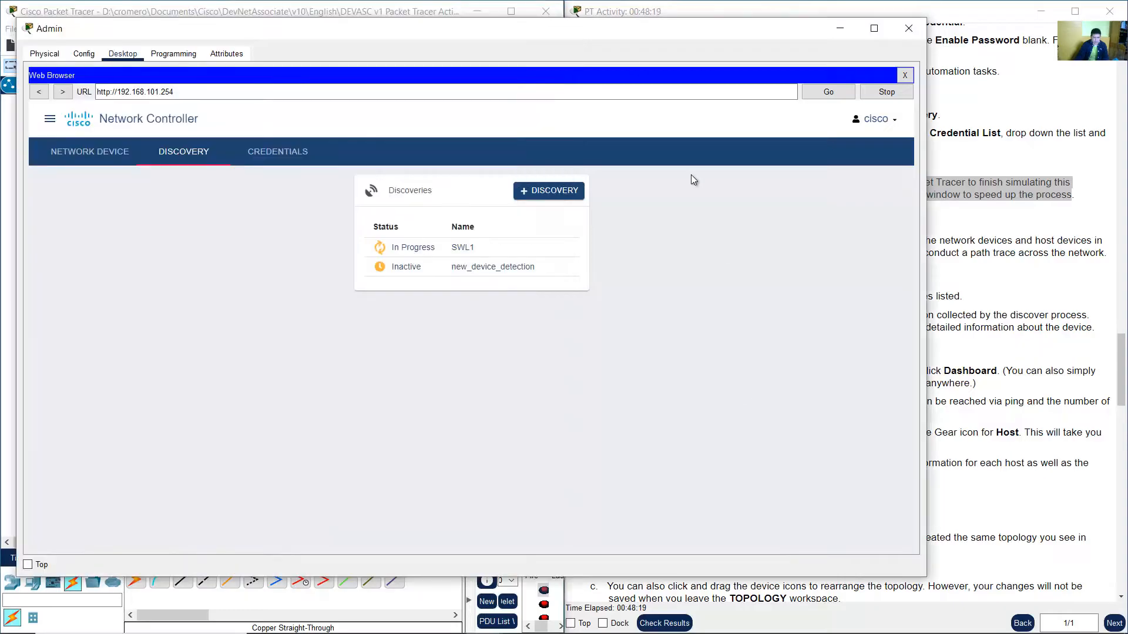
Check the status of the discoveries in the Network Controller.
left_click_drag(541, 32, 551, 31)
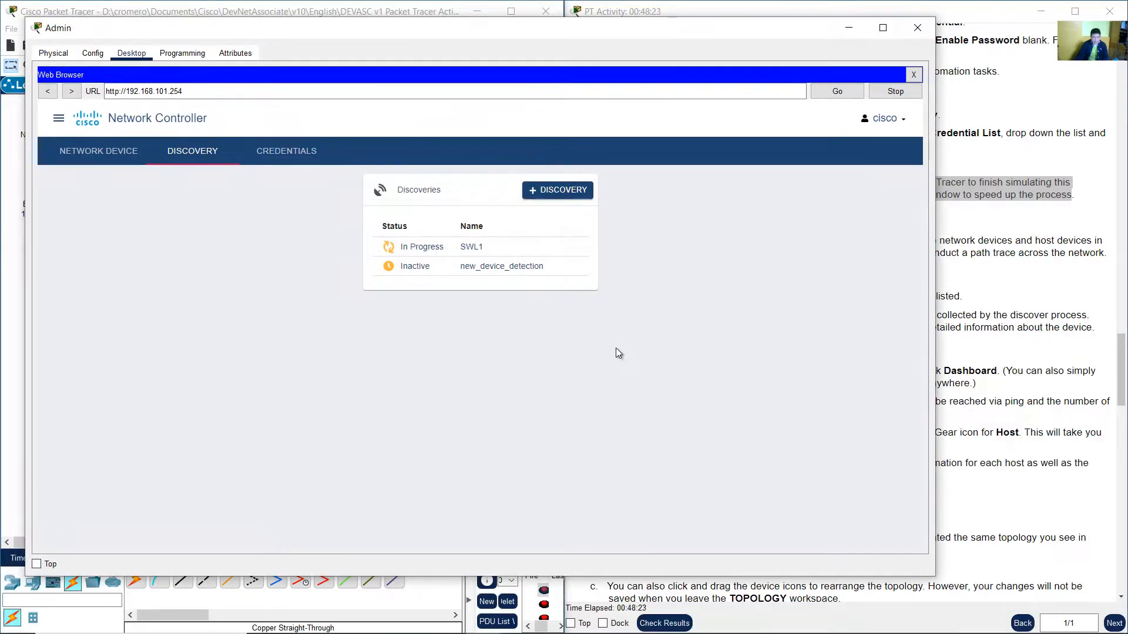
left_click(1010, 281)
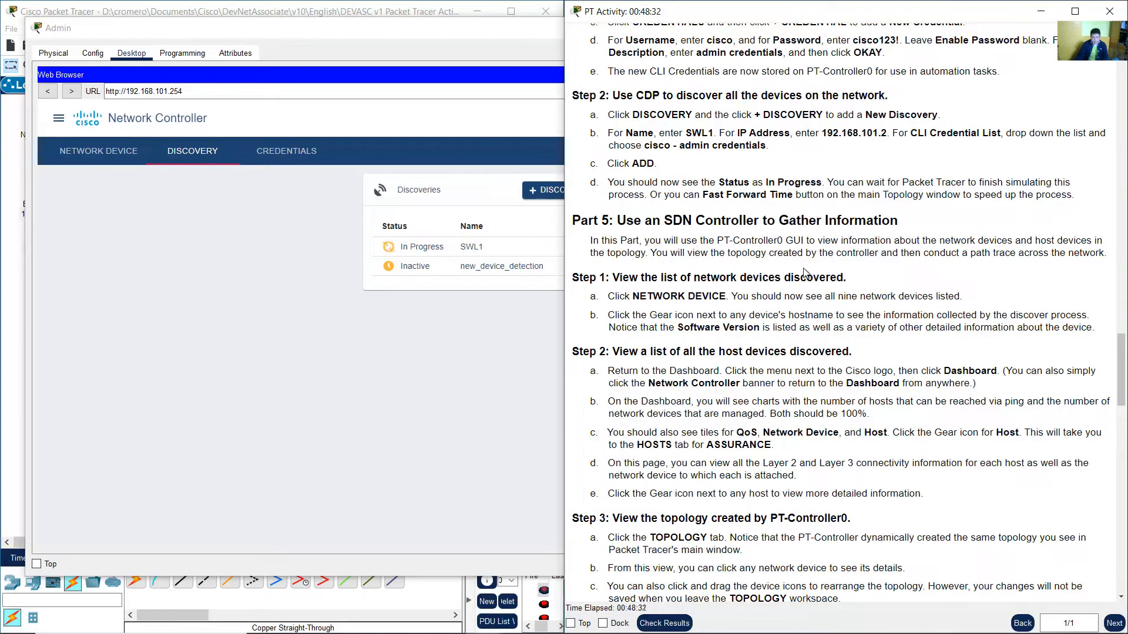
left_click(481, 325)
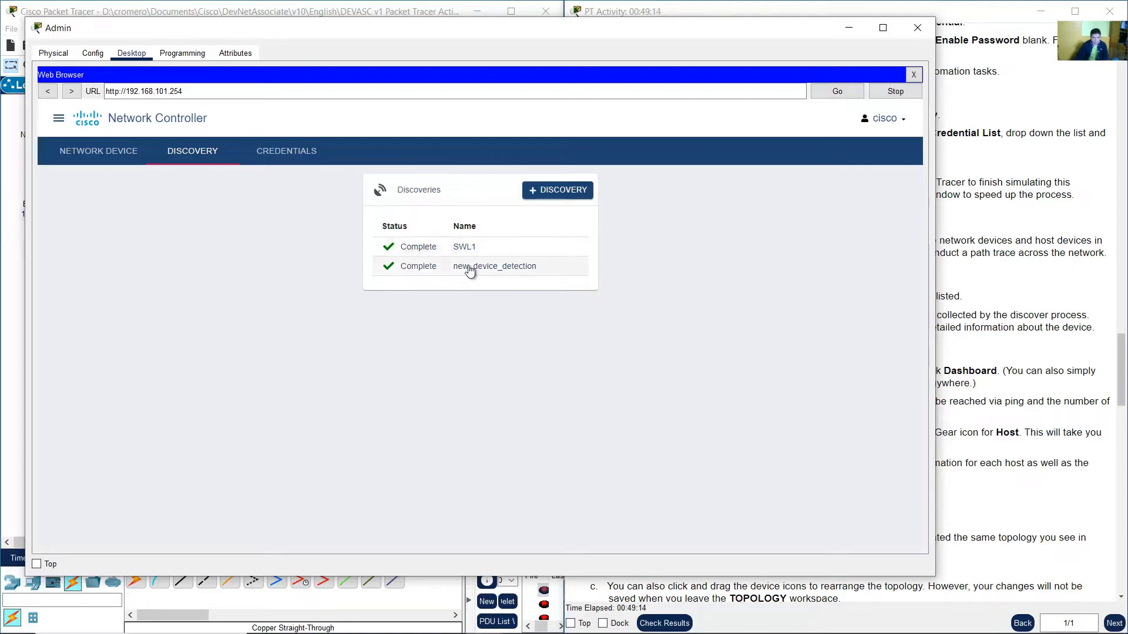
Read the Part 5 introduction and the Step 1 instructions about listing discovered network devices.
left_click(966, 181)
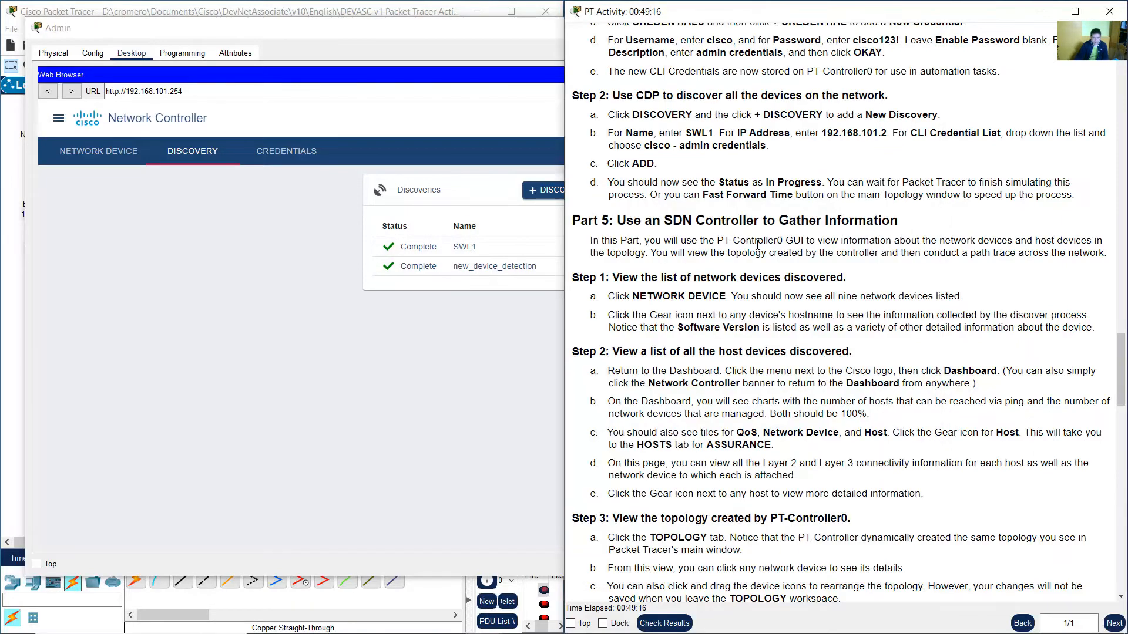
left_click_drag(629, 225, 887, 222)
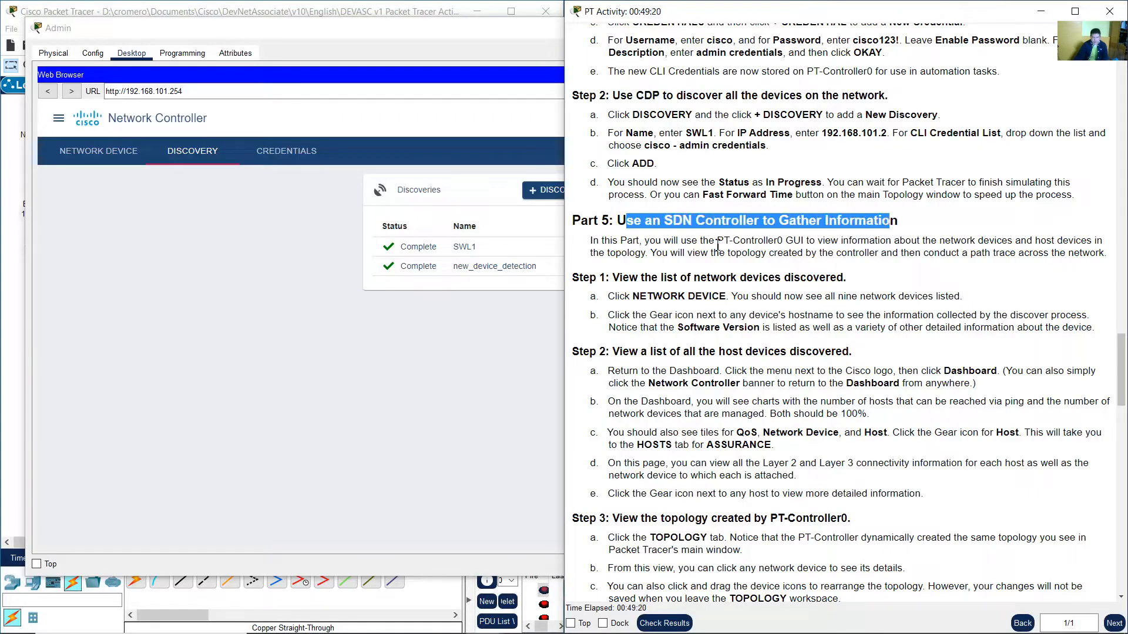
left_click_drag(748, 235, 1085, 264)
scroll(900, 285, "down", 3)
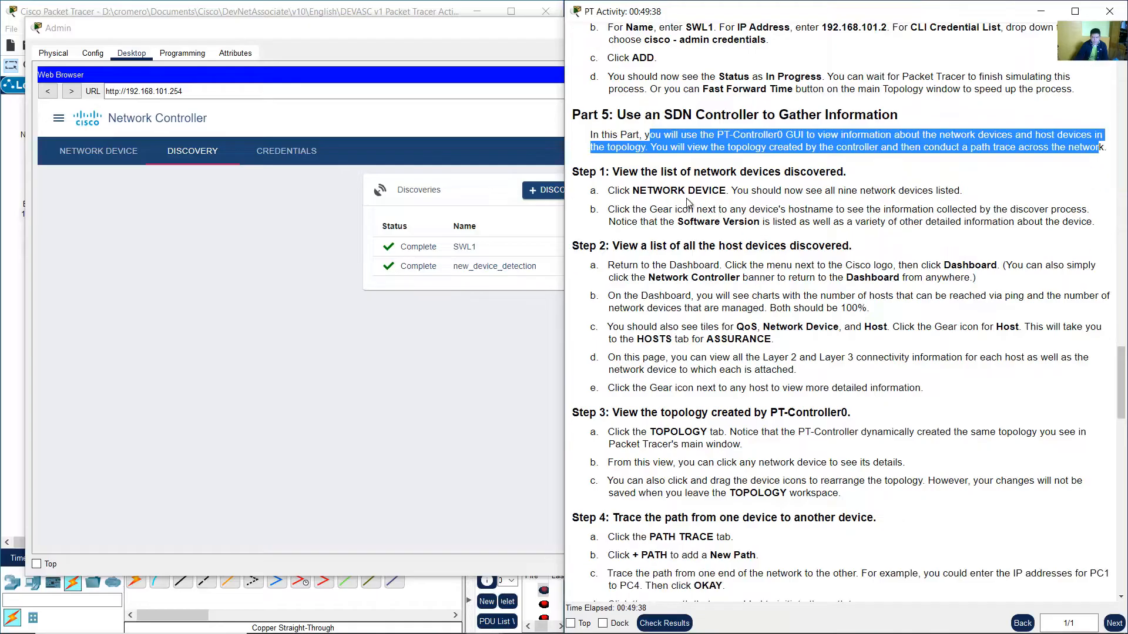
scroll(629, 174, "down", 1)
left_click_drag(613, 136, 848, 136)
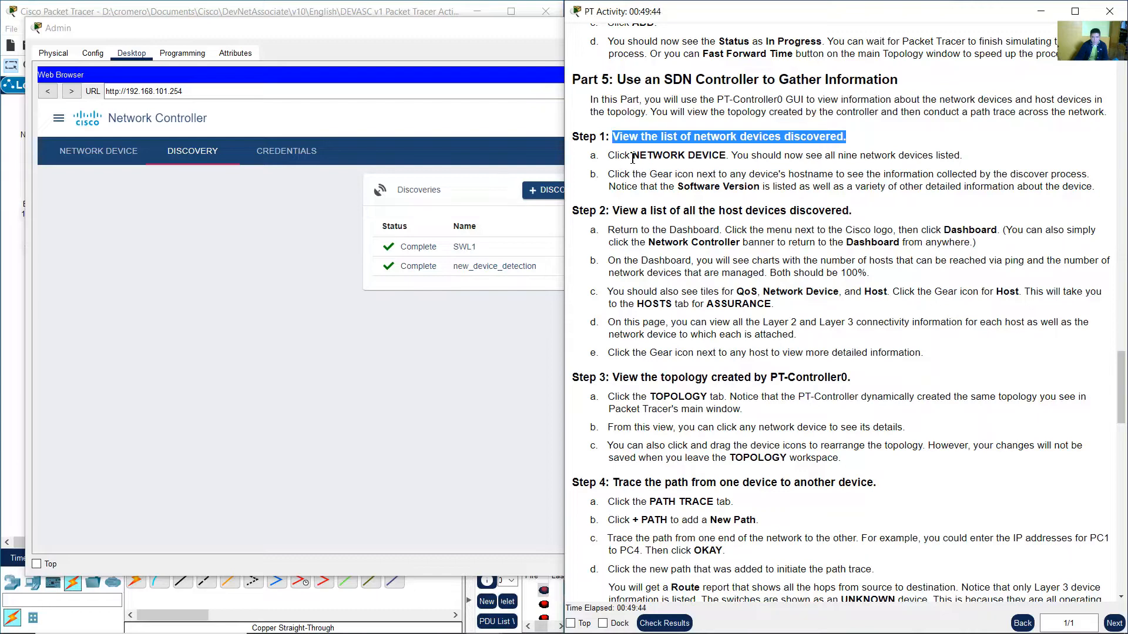
left_click_drag(608, 155, 735, 155)
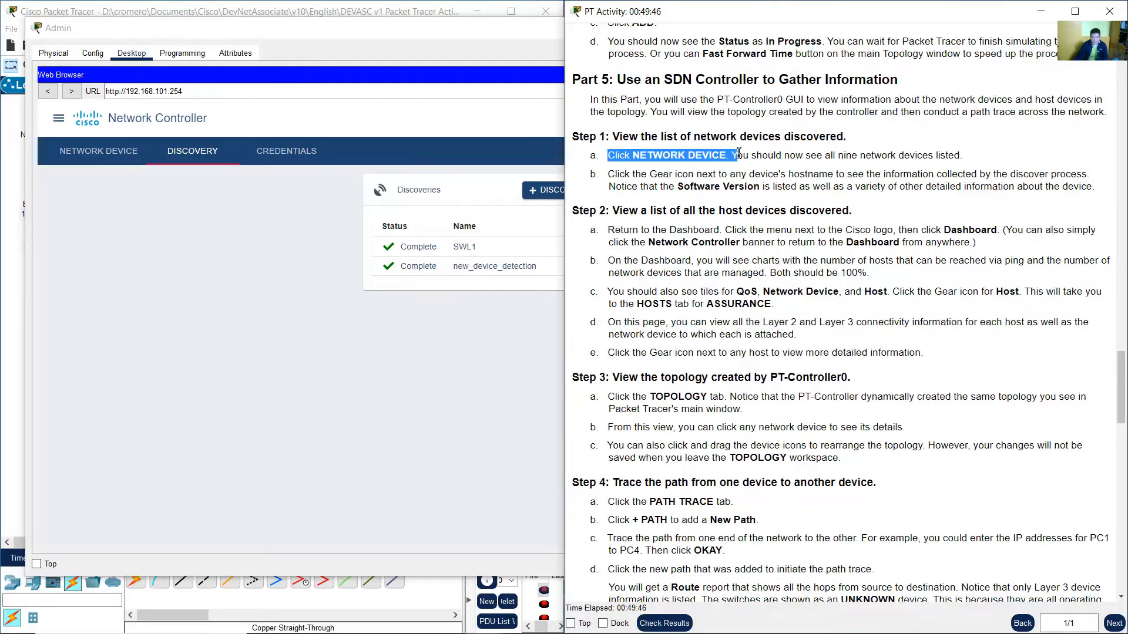
left_click(735, 156)
left_click_drag(733, 156, 960, 156)
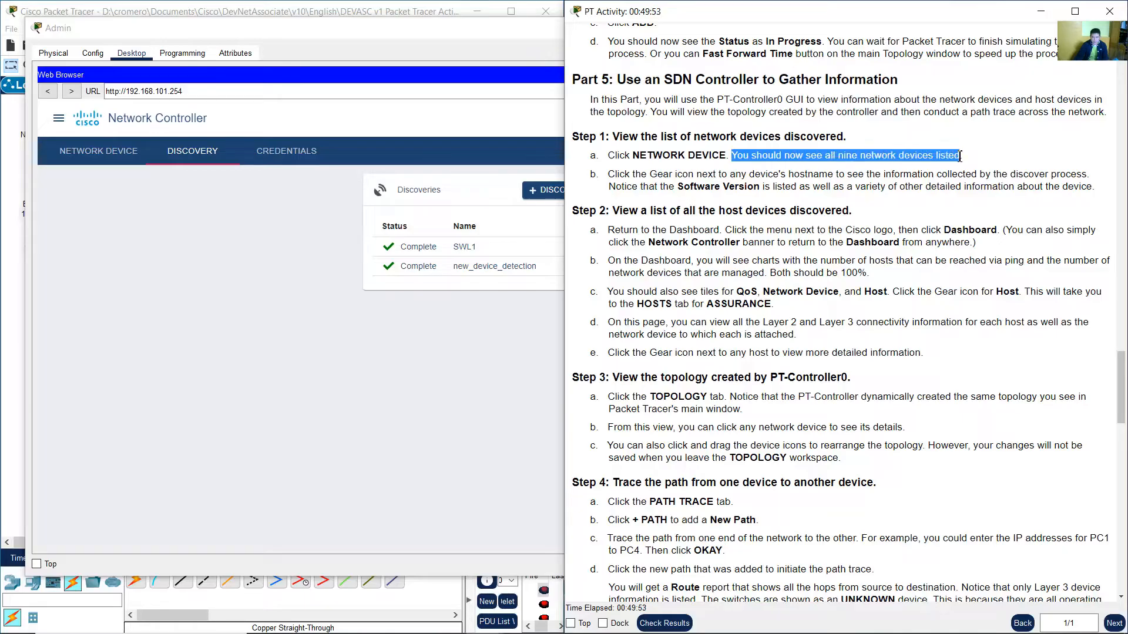
Open the network device list in the controller and read the instruction about the gear icon's device details.
left_click(398, 36)
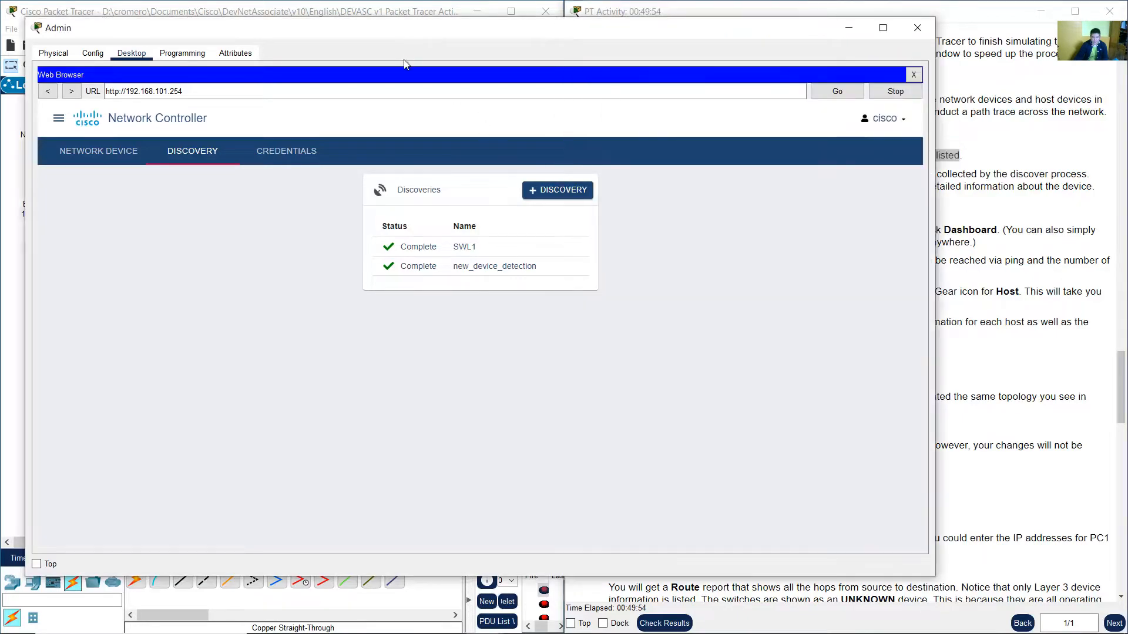
left_click(95, 153)
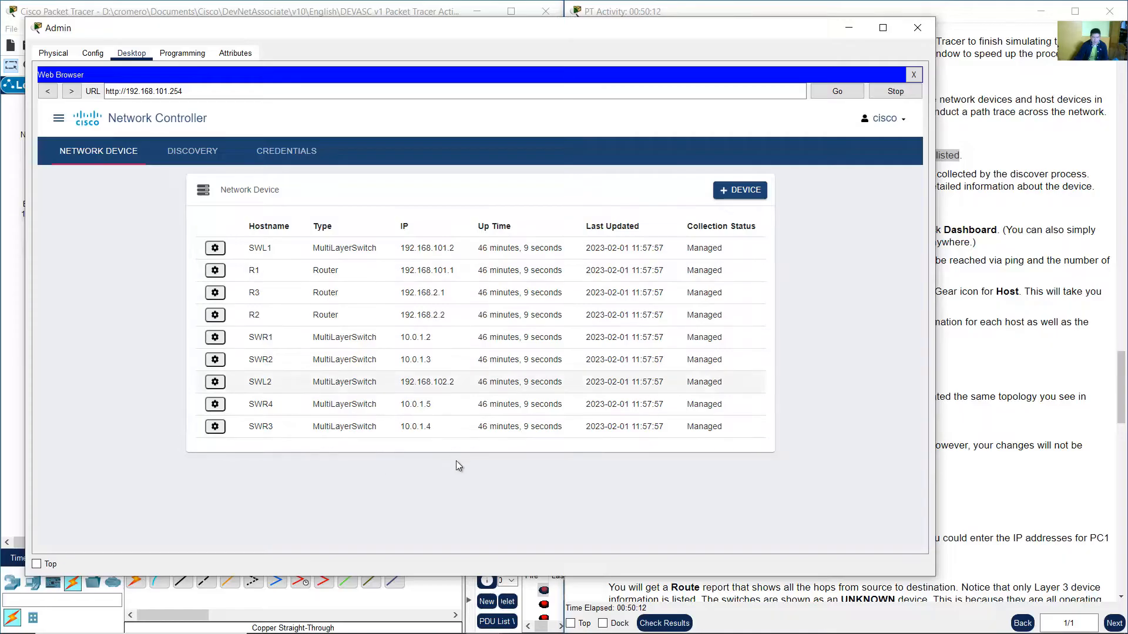
left_click(979, 268)
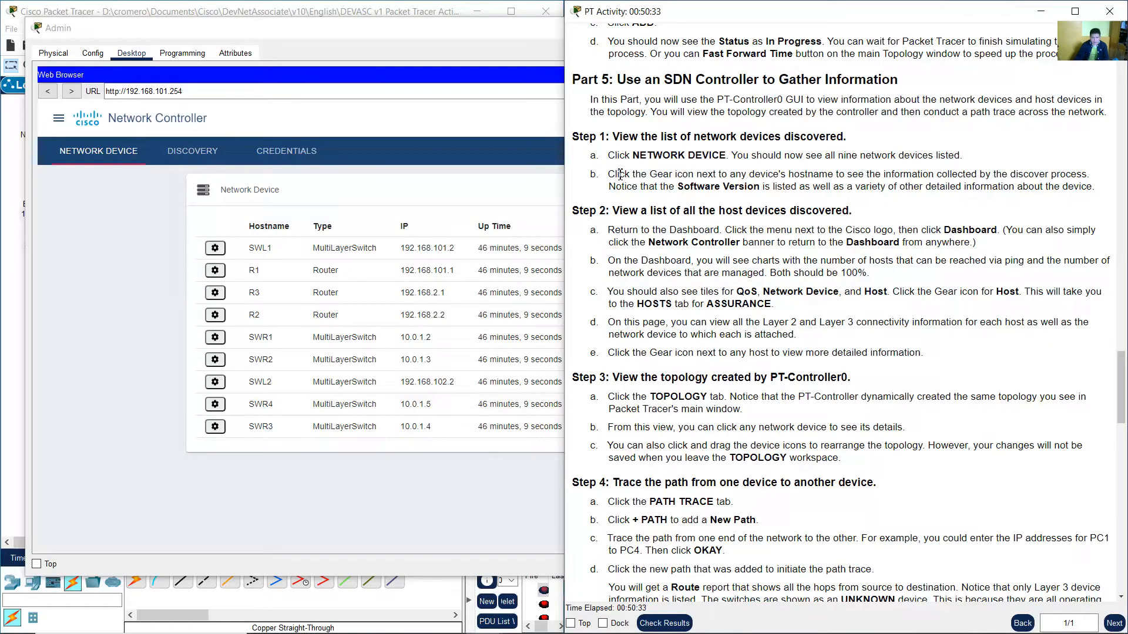
left_click_drag(619, 174, 1090, 176)
left_click_drag(615, 187, 1084, 189)
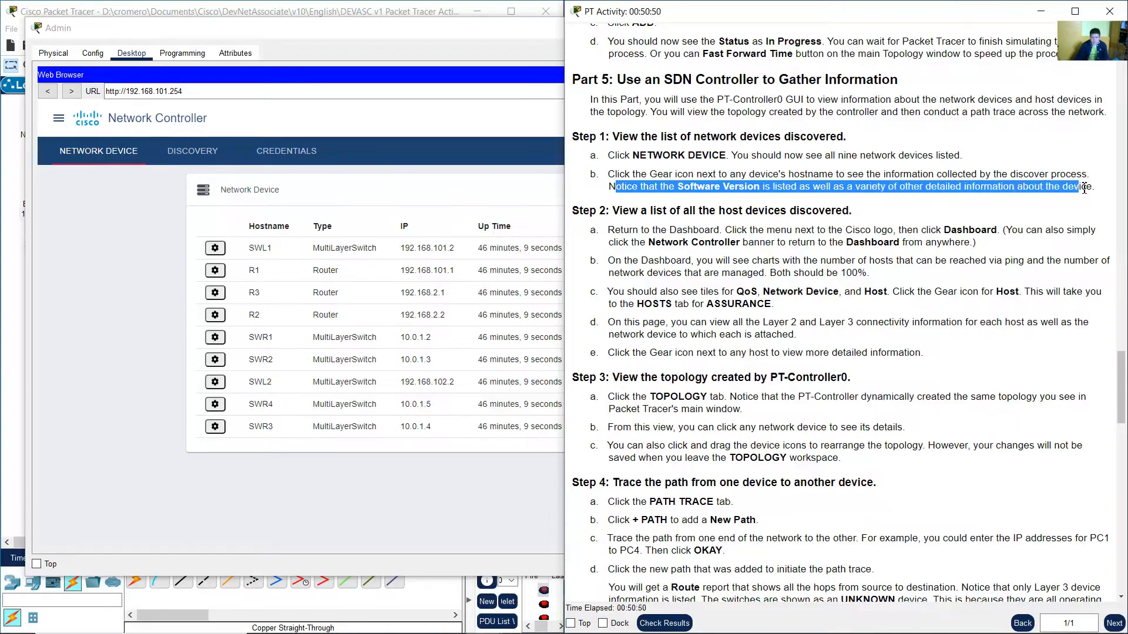
Open the device details for SWR1 and examine its software version, interface count and connections, then close it.
left_click(199, 230)
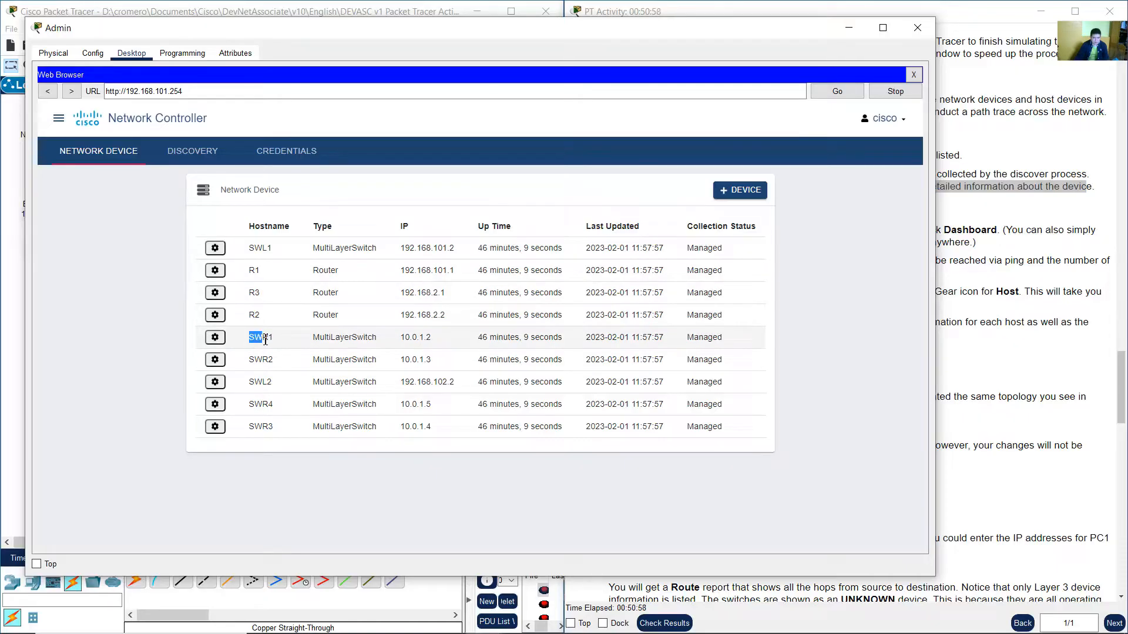
left_click_drag(270, 340, 276, 340)
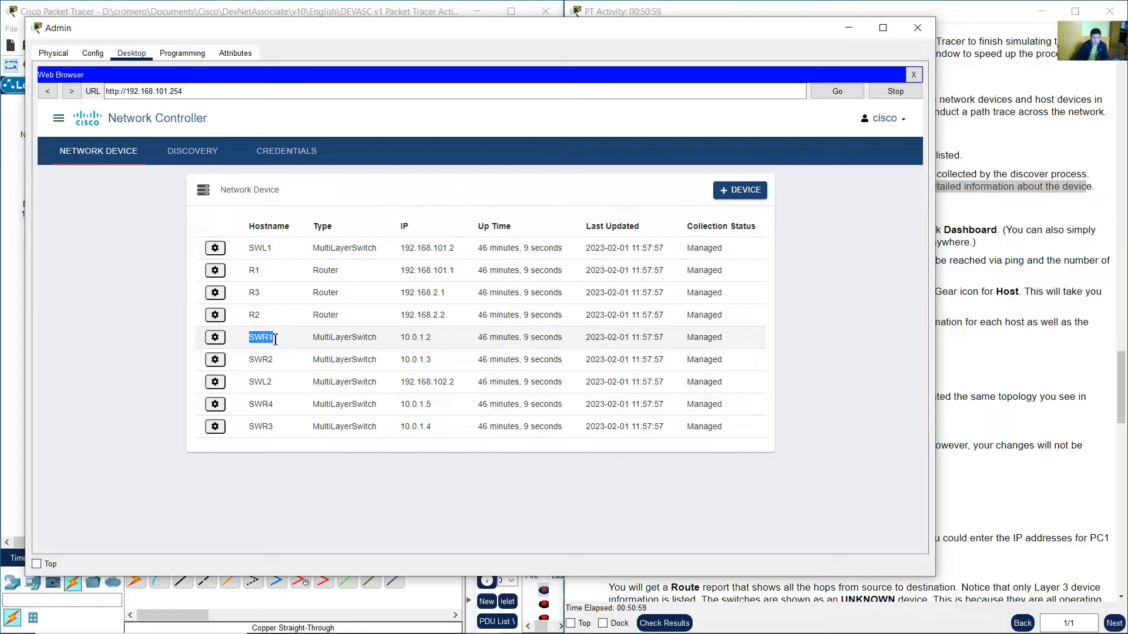
left_click(214, 340)
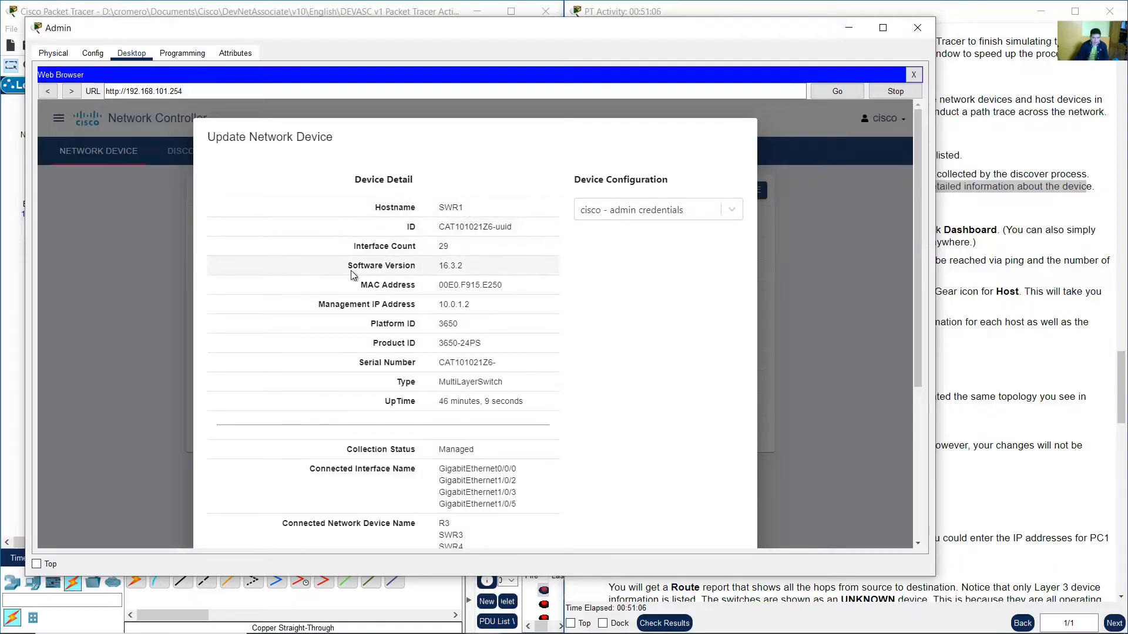
left_click_drag(356, 266, 475, 268)
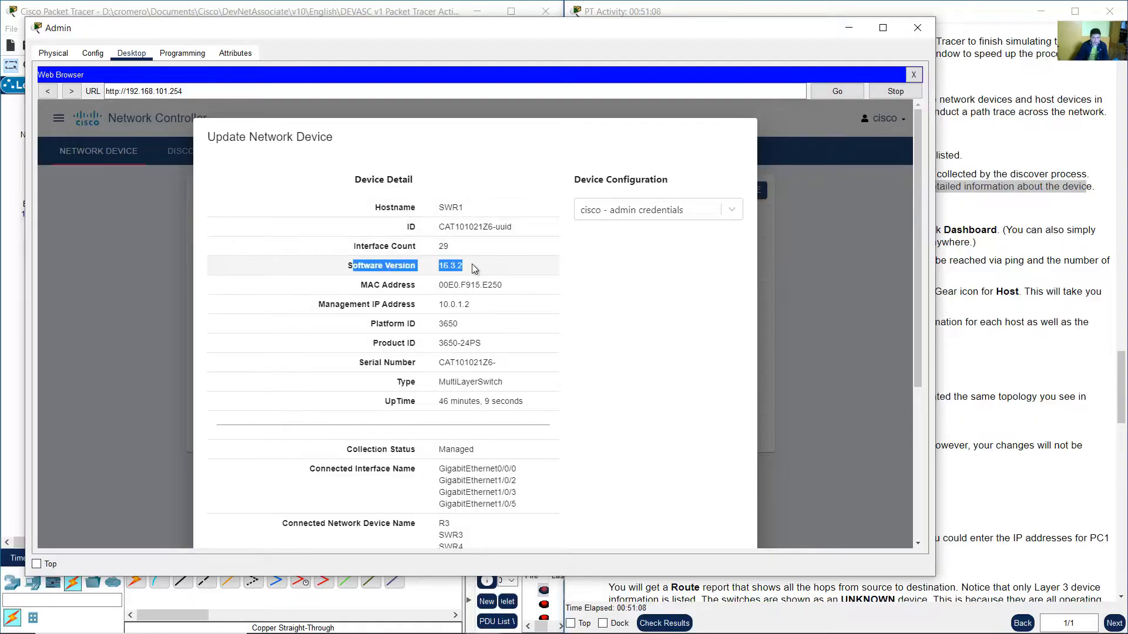
left_click(613, 278)
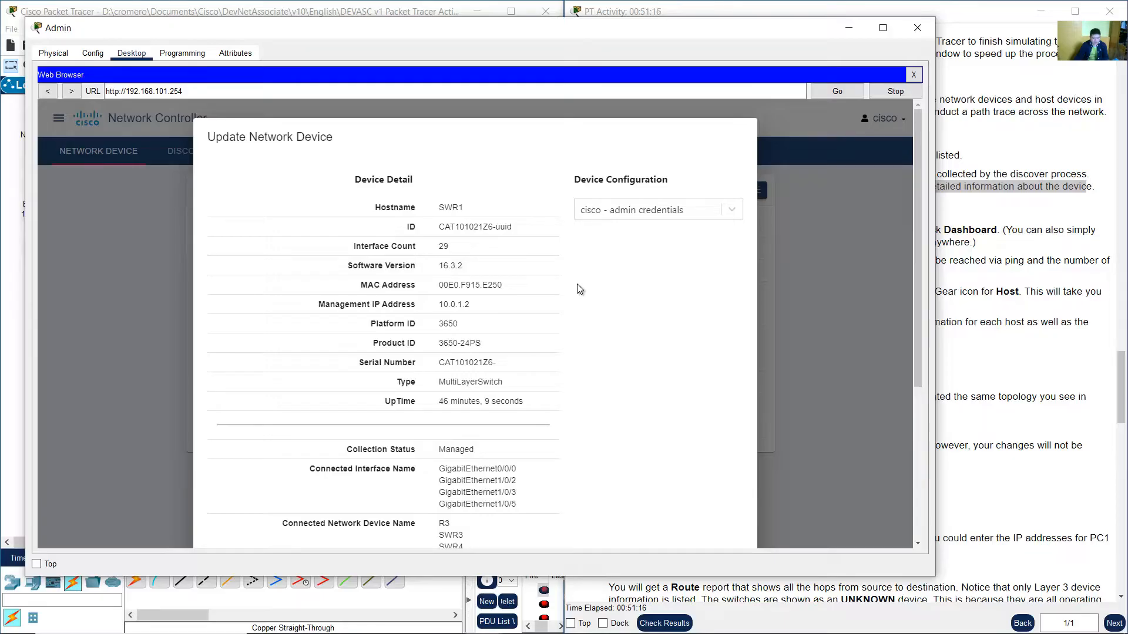
left_click_drag(371, 246, 461, 249)
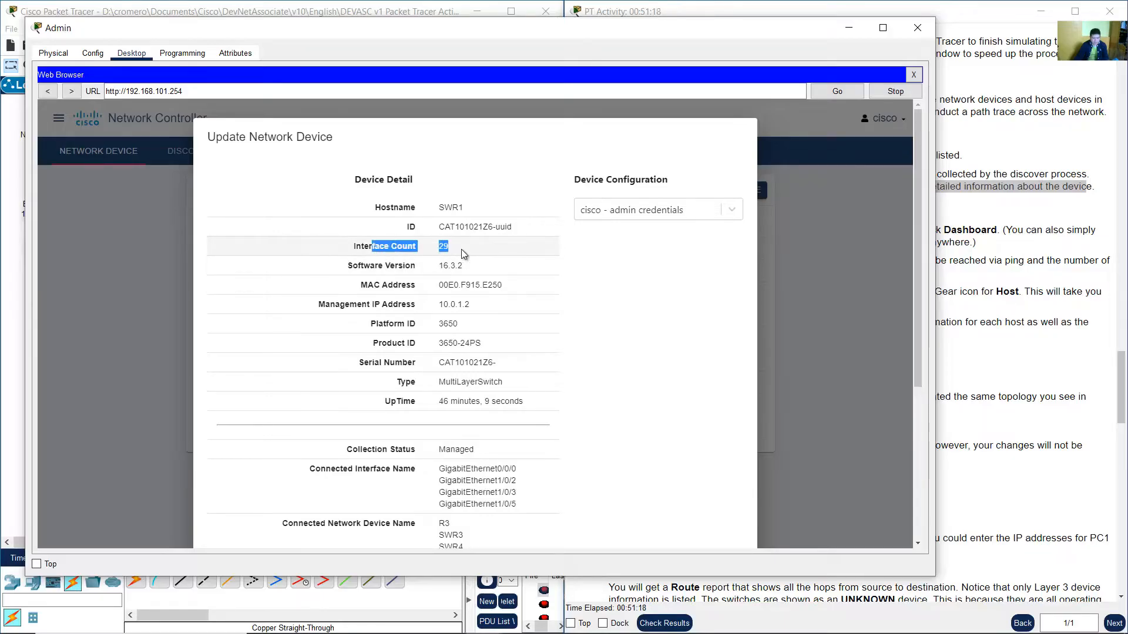
left_click(611, 294)
scroll(611, 294, "down", 3)
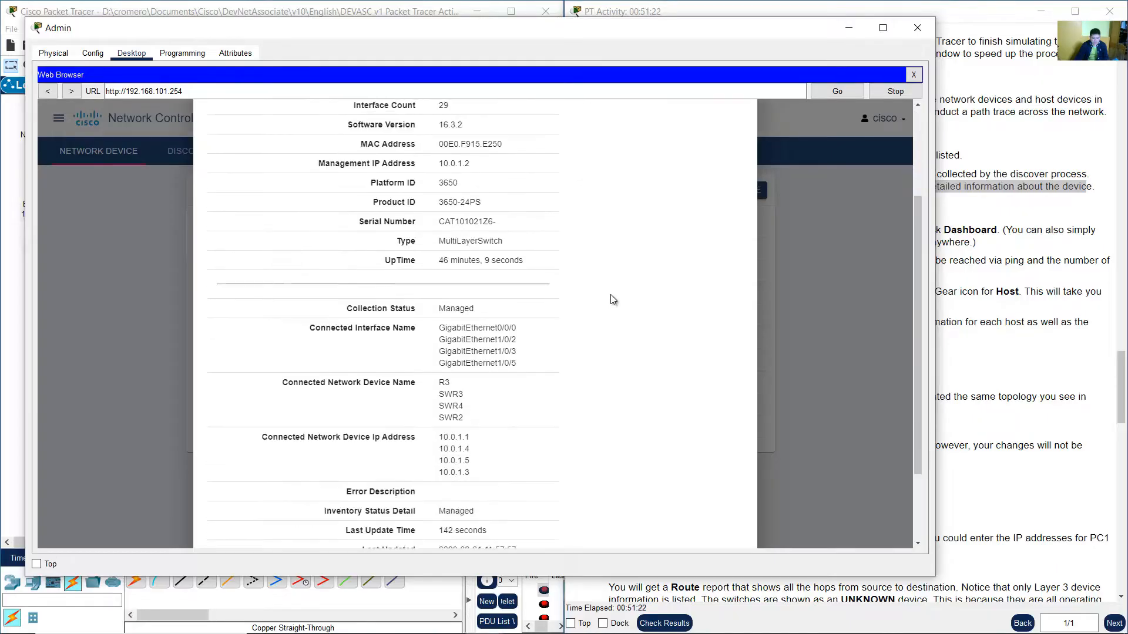
scroll(611, 295, "down", 2)
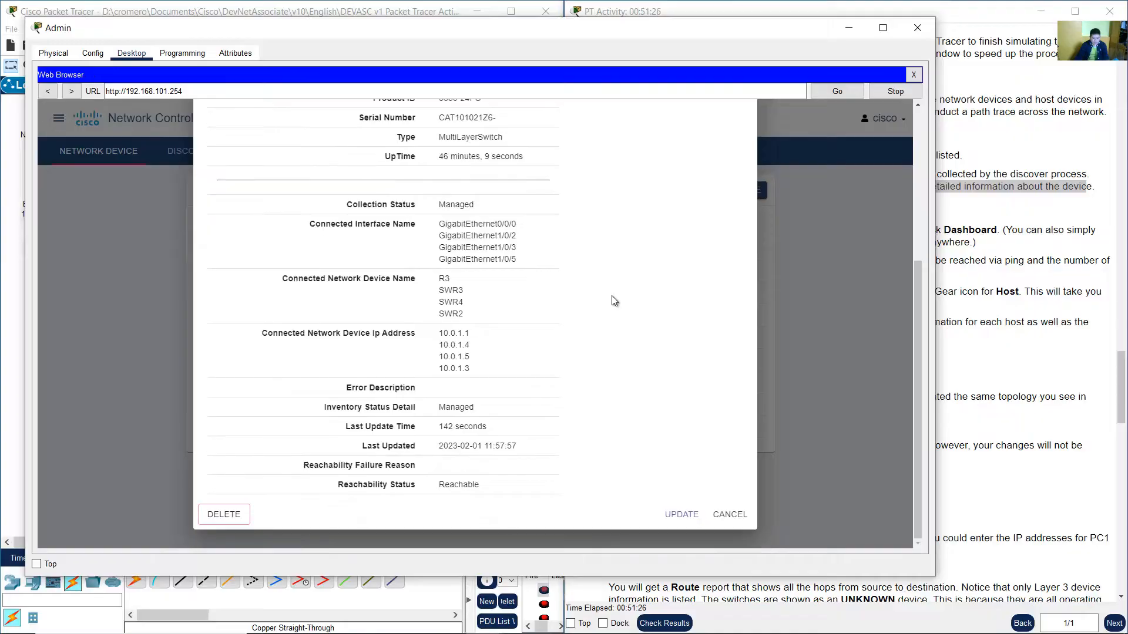
scroll(612, 295, "up", 5)
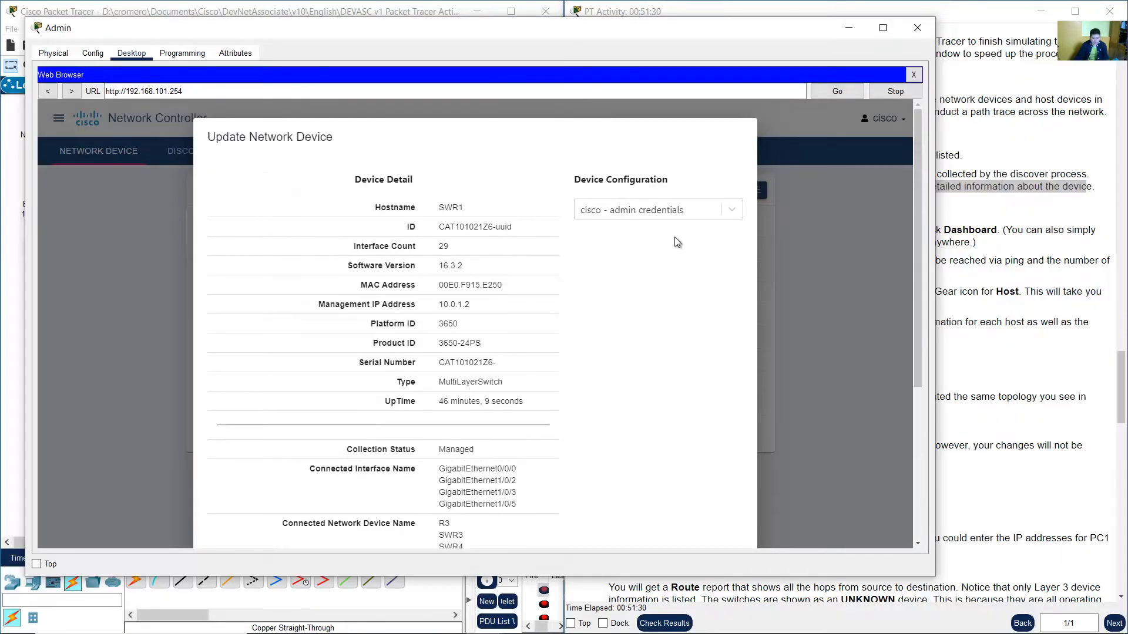
scroll(705, 253, "down", 5)
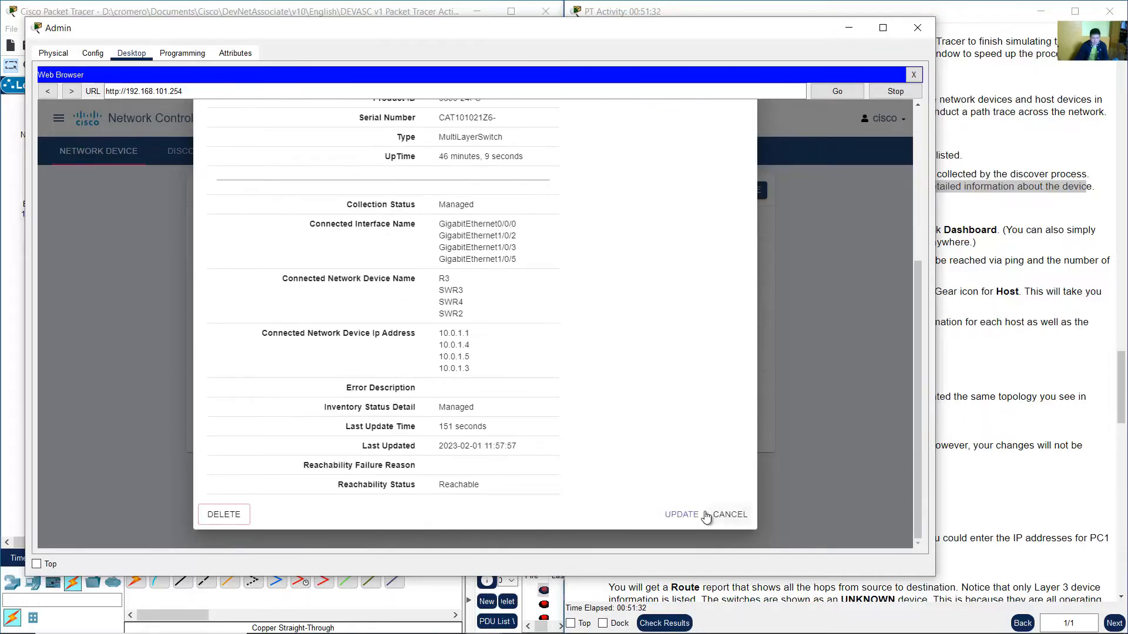
left_click(730, 515)
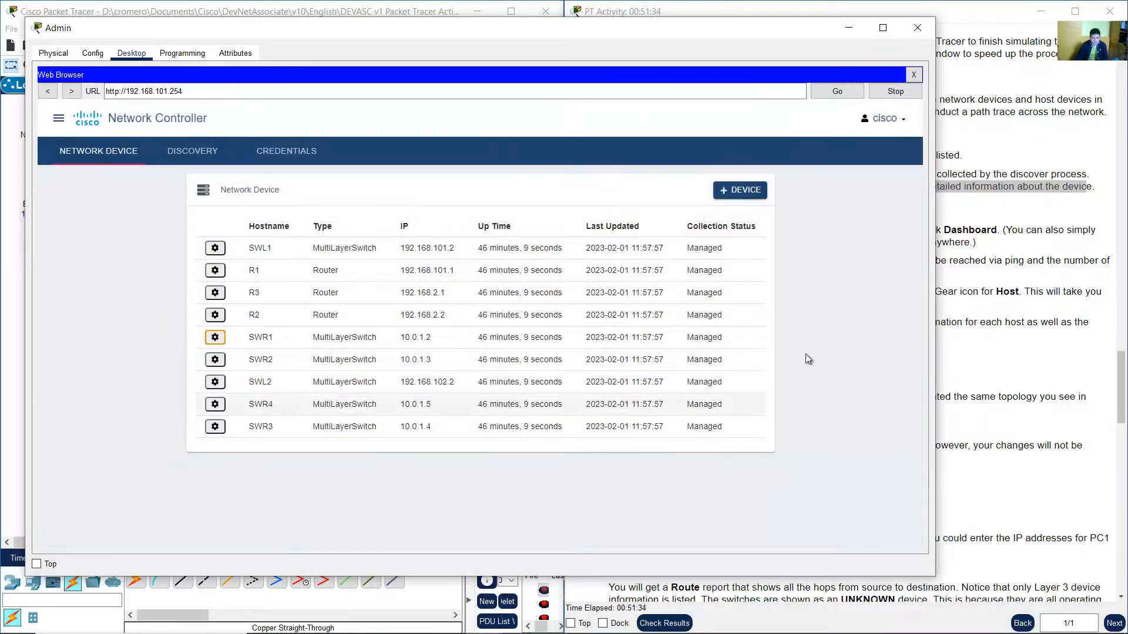
Open the device details for R1, examine its software version and interface count, then close it.
left_click(215, 272)
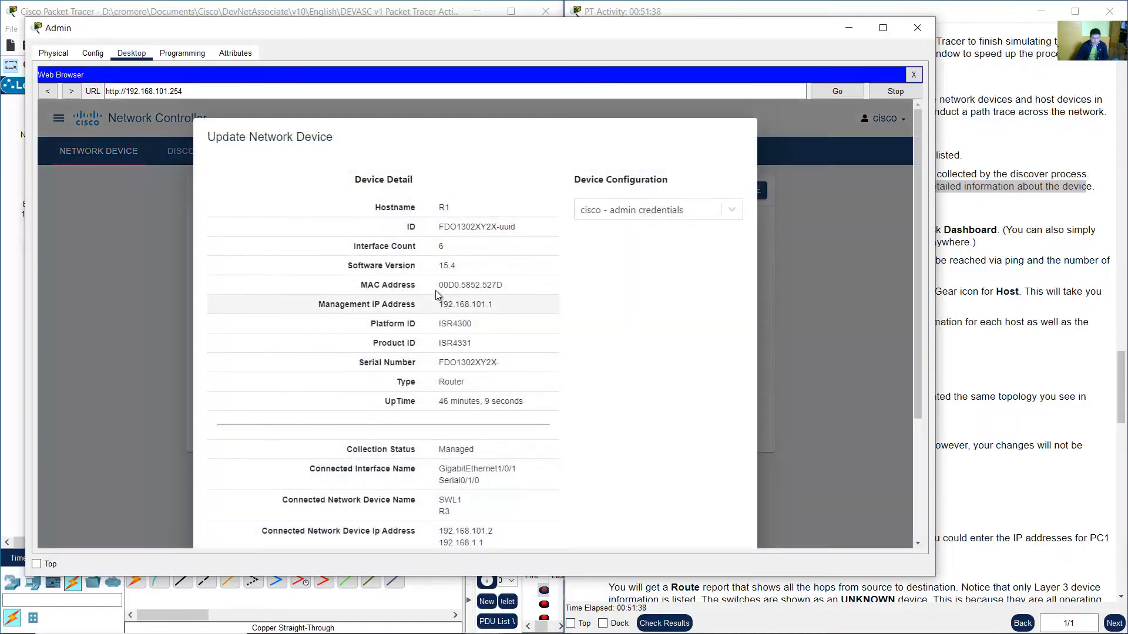
left_click_drag(346, 266, 467, 269)
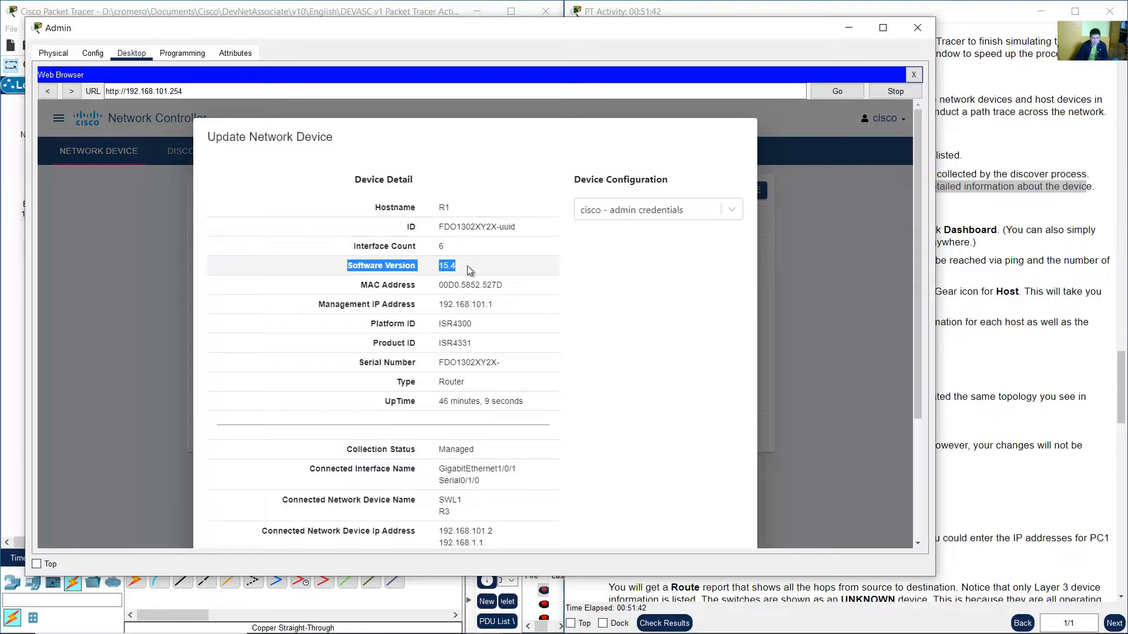
left_click_drag(372, 246, 476, 248)
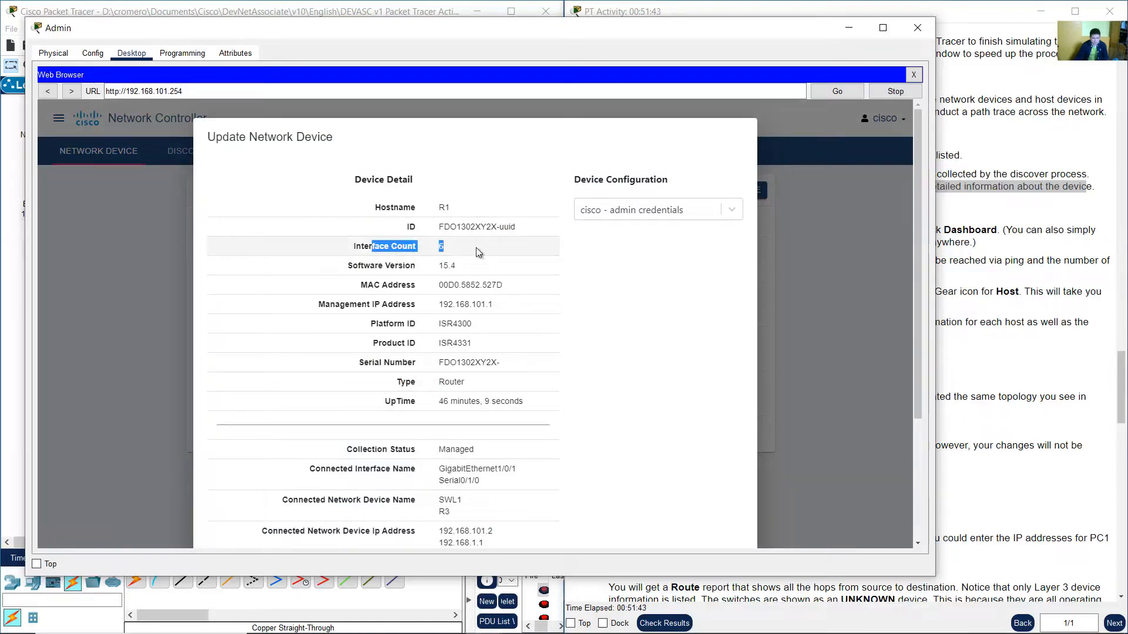
left_click(587, 281)
scroll(659, 290, "down", 5)
left_click(730, 515)
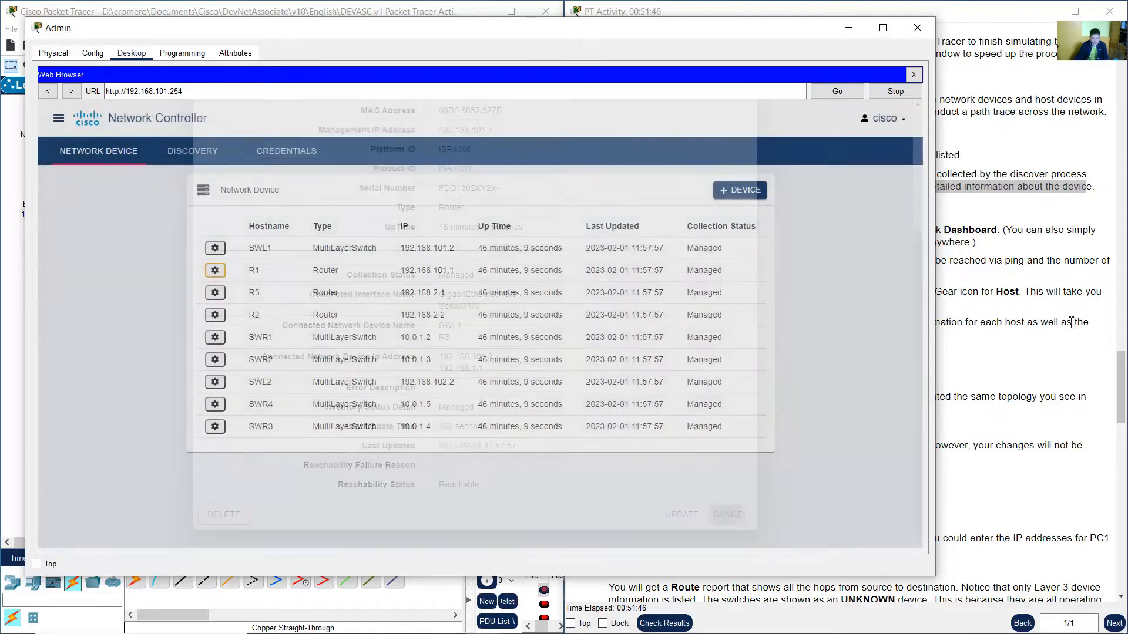
Read the Step 2 instructions and return to the controller's Dashboard through the menu.
left_click(1092, 292)
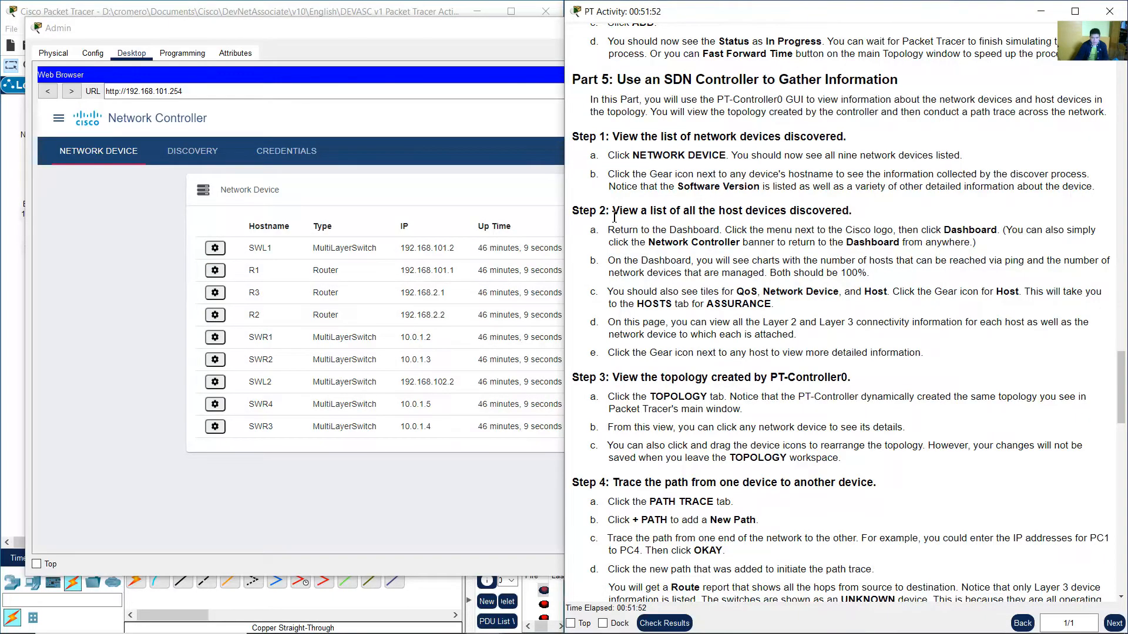
left_click_drag(613, 211, 846, 213)
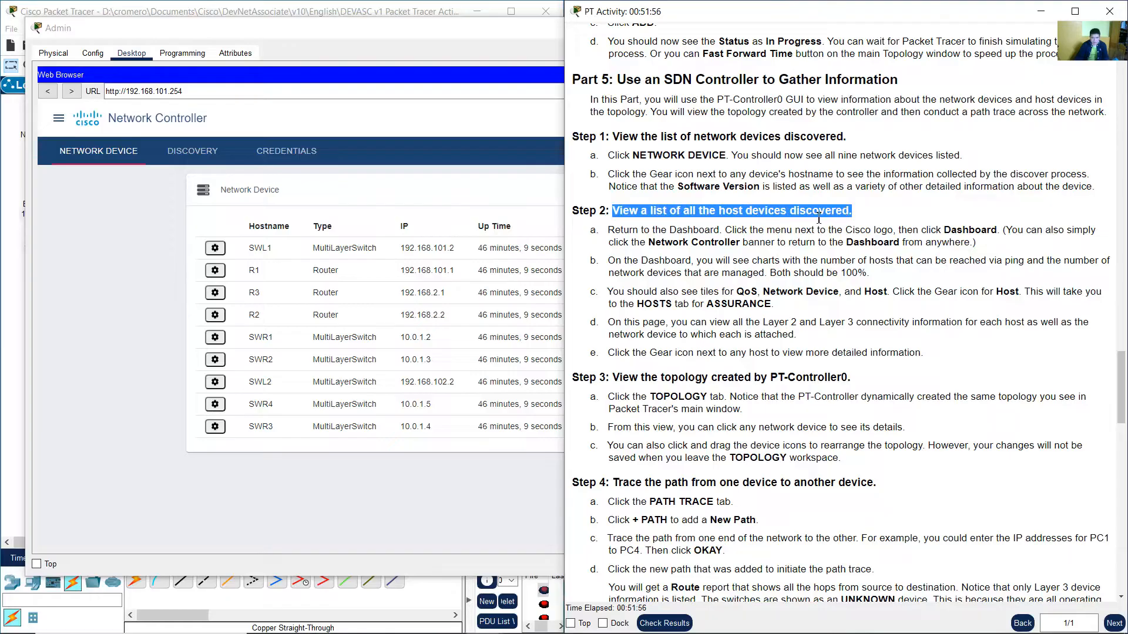
left_click_drag(616, 231, 720, 232)
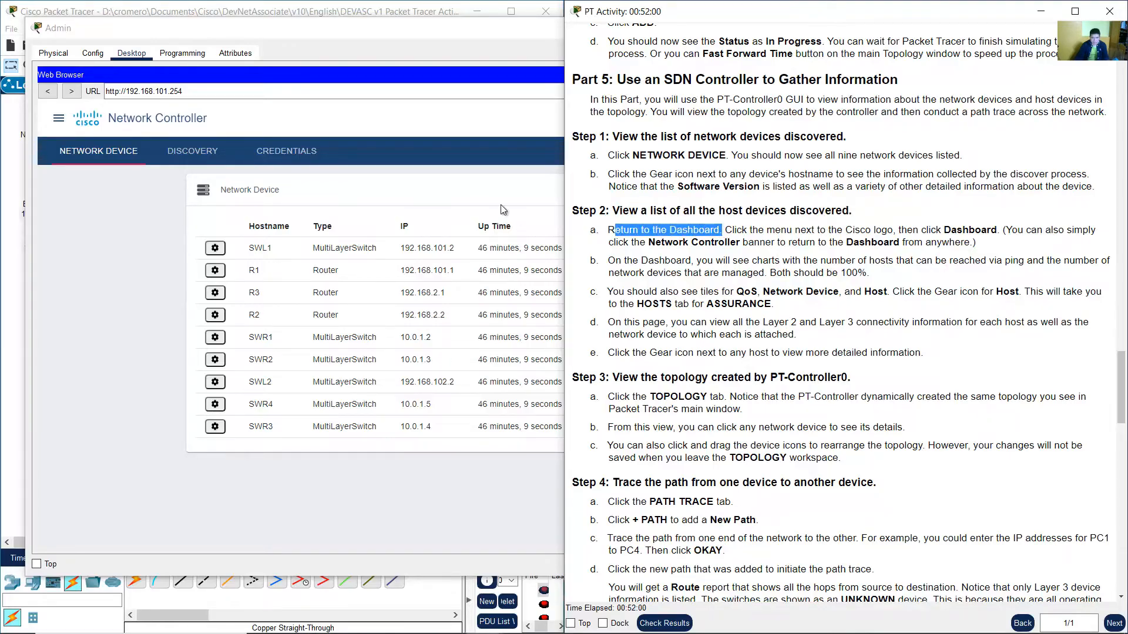
left_click(358, 40)
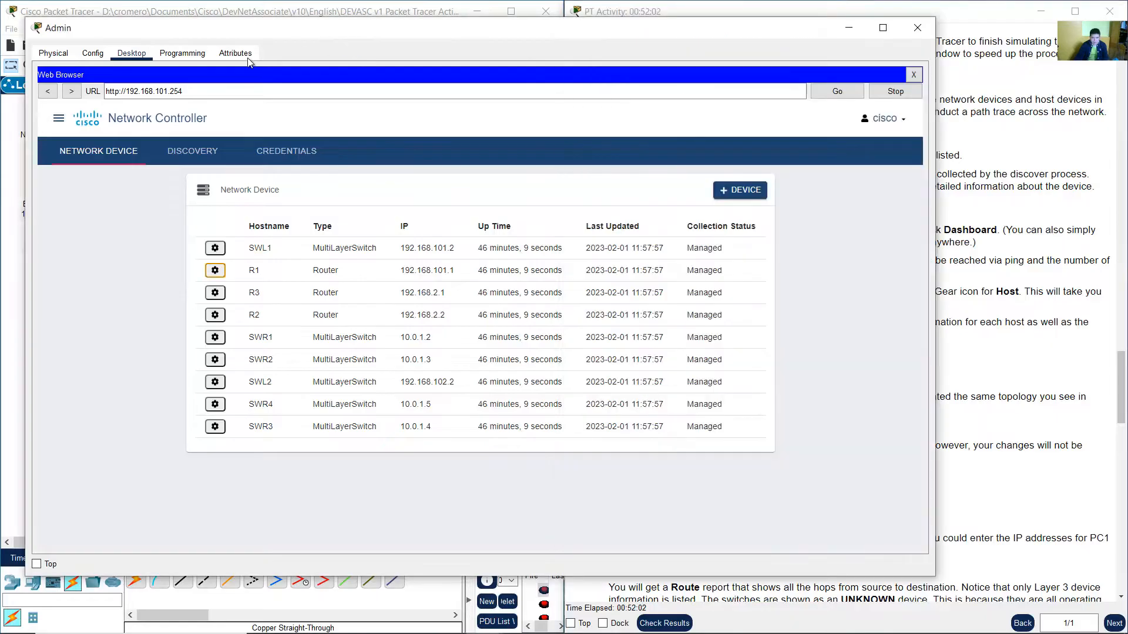
left_click(59, 118)
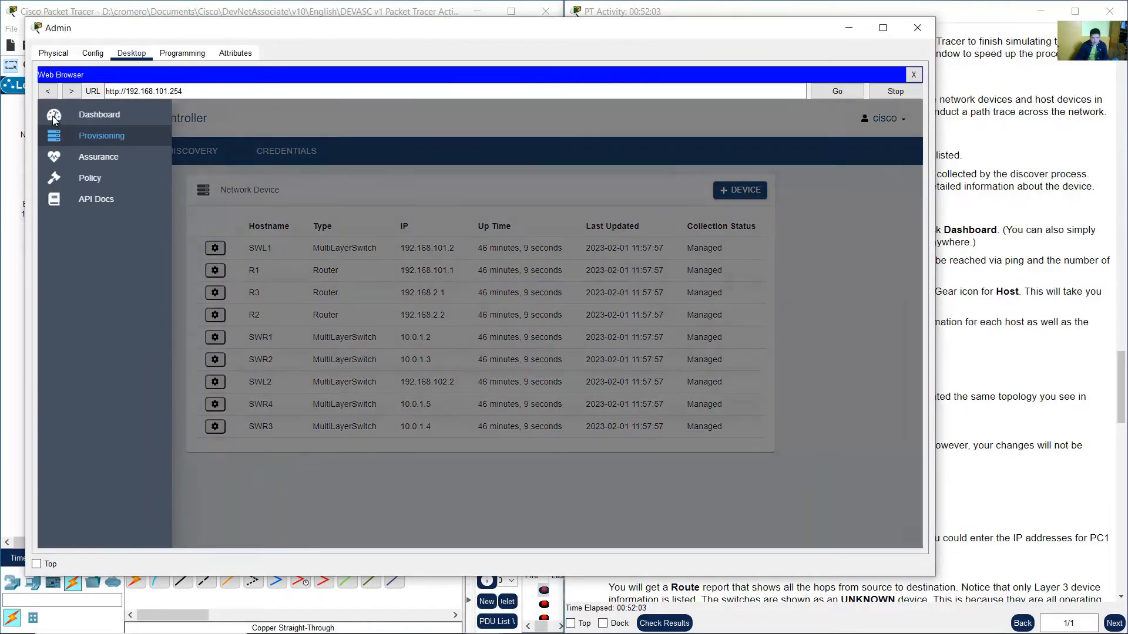
left_click(112, 117)
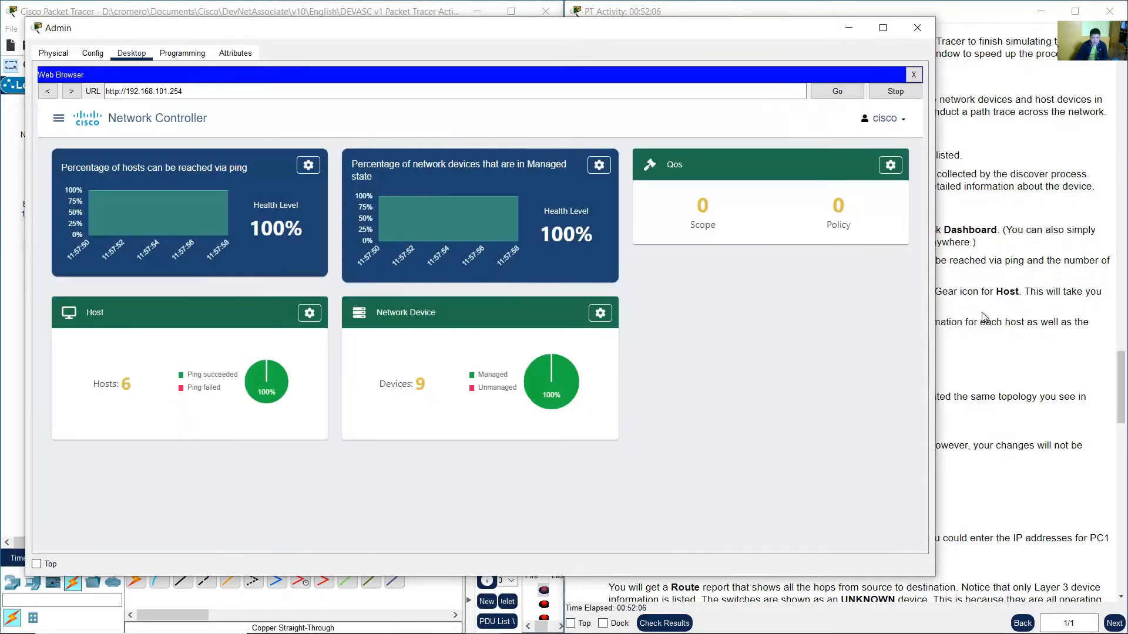
Read the Dashboard instructions and examine the host reachability and managed device charts.
left_click(1035, 317)
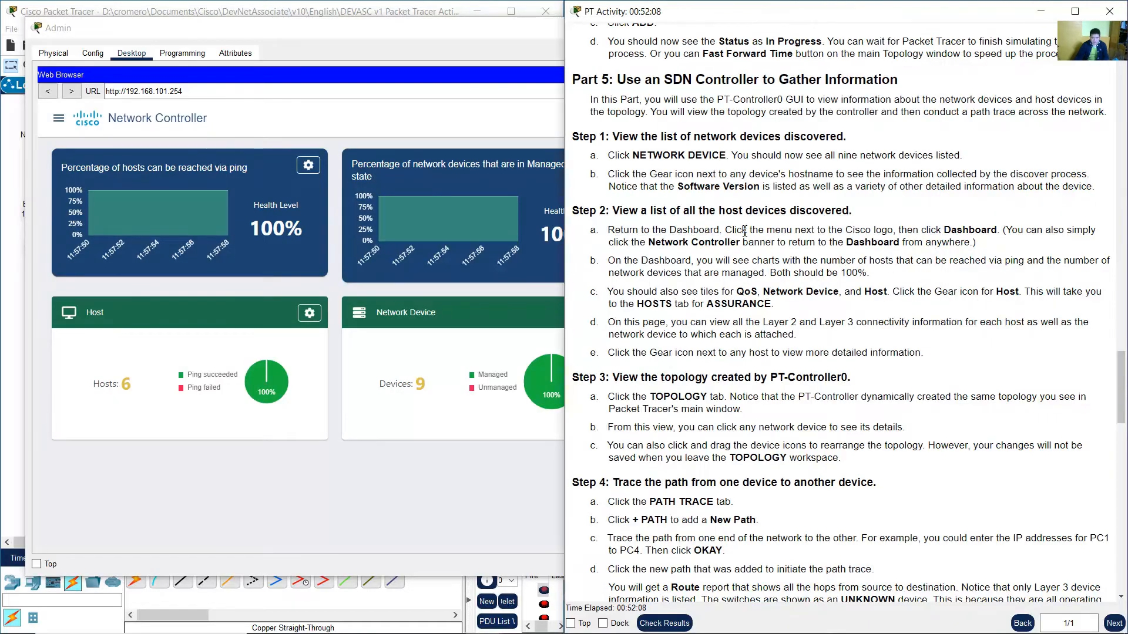
left_click_drag(744, 230, 891, 229)
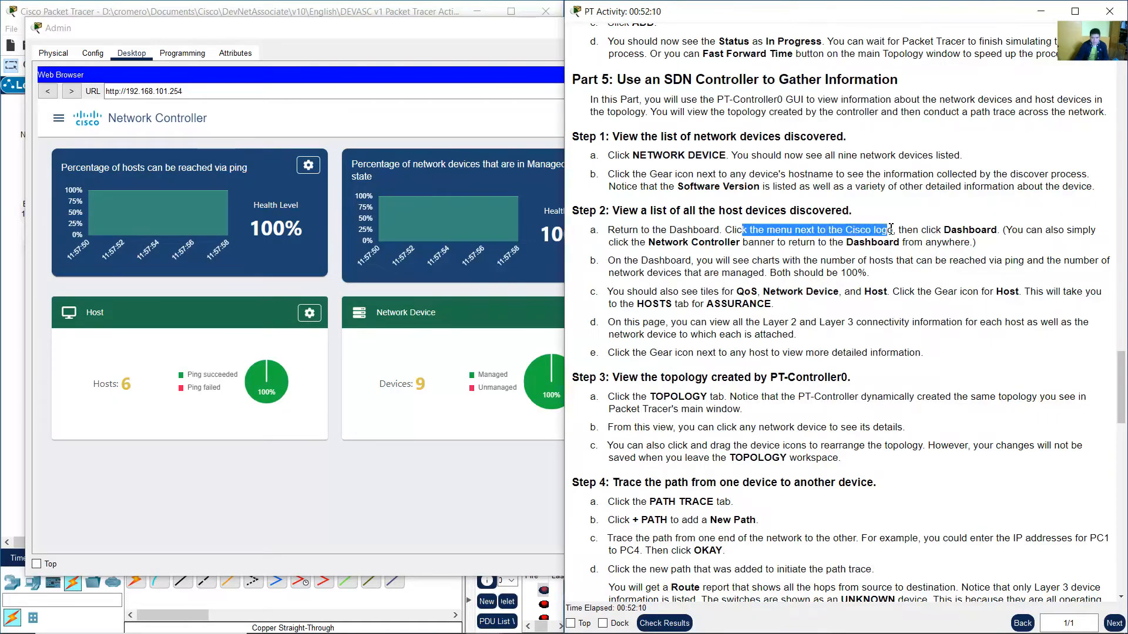
left_click(677, 262)
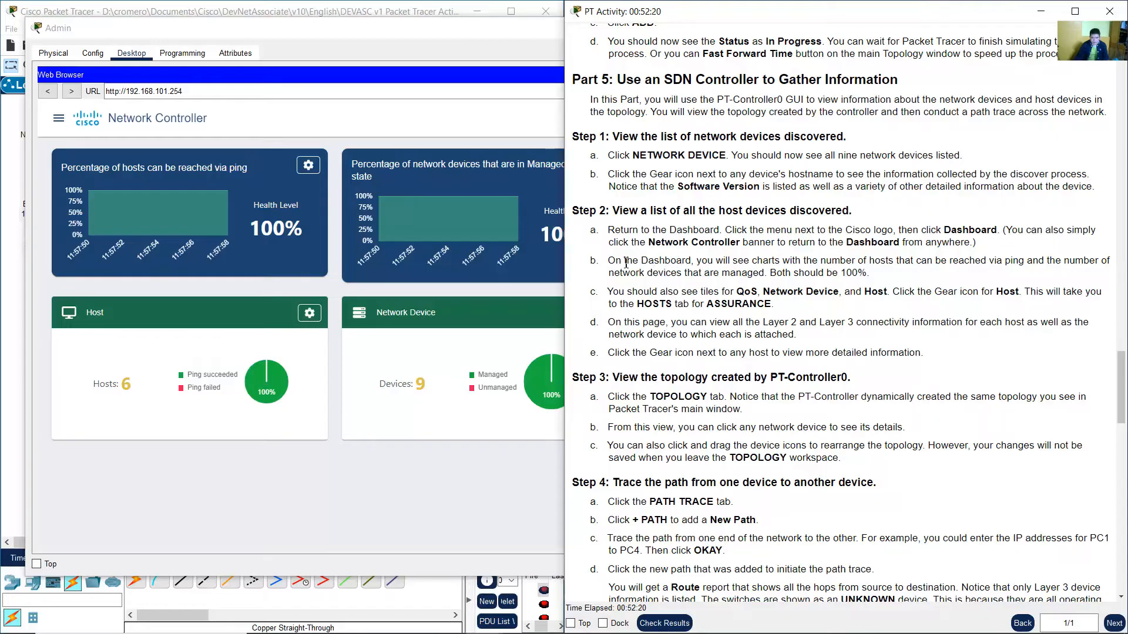
left_click_drag(626, 263, 870, 277)
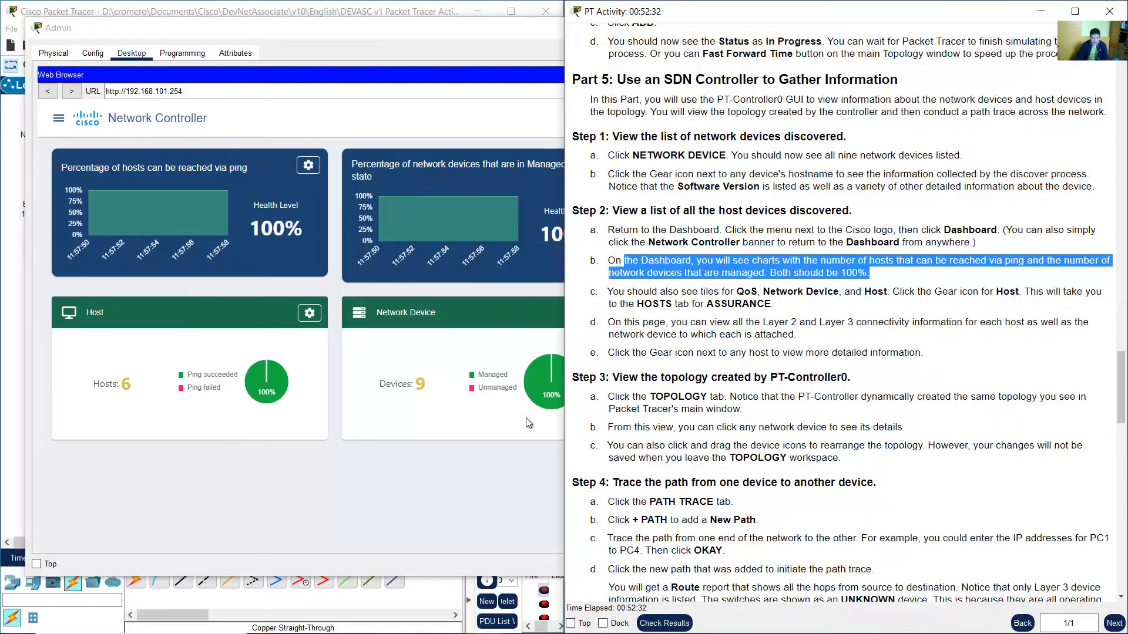
left_click(455, 459)
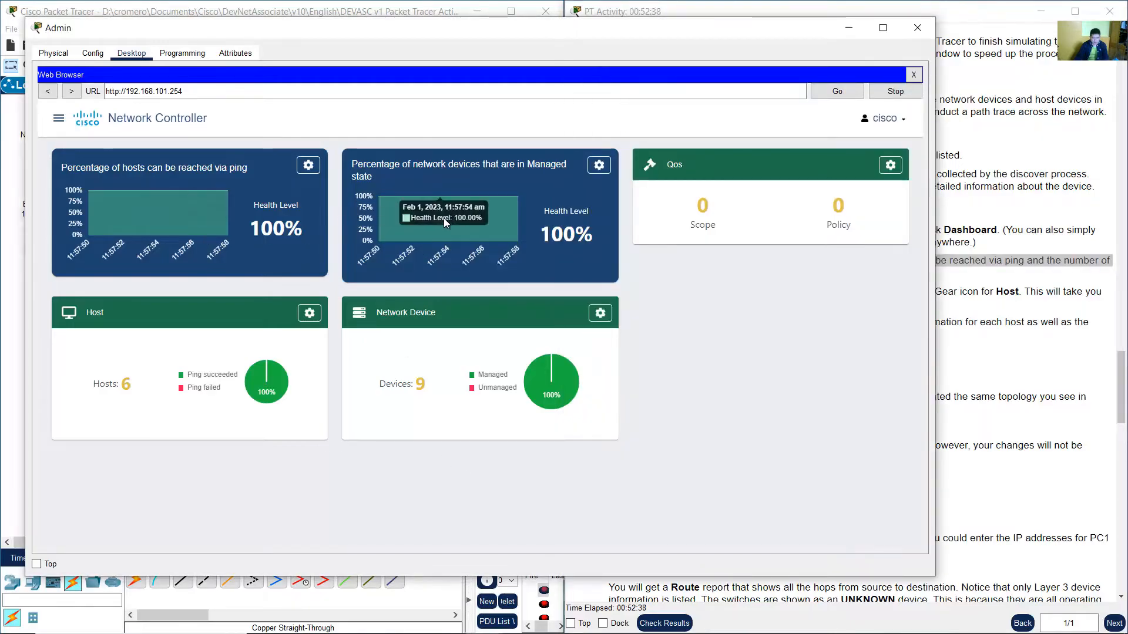
Examine the dashboard's chart titles and the Hosts and Devices counts on the tiles.
mouse_move(191, 223)
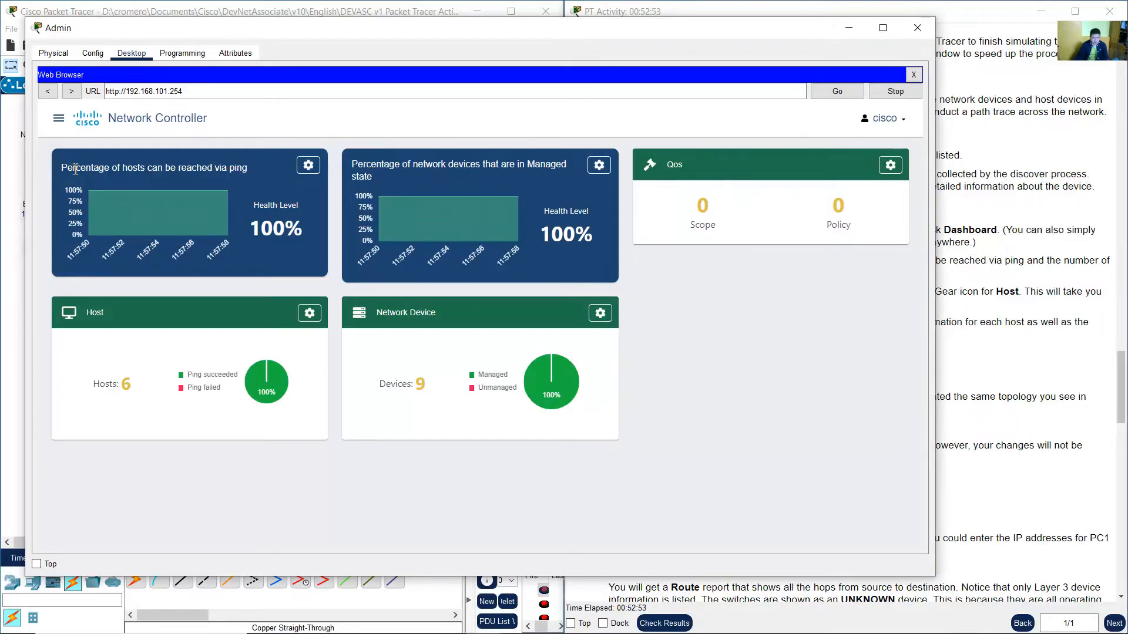
left_click_drag(67, 166, 249, 167)
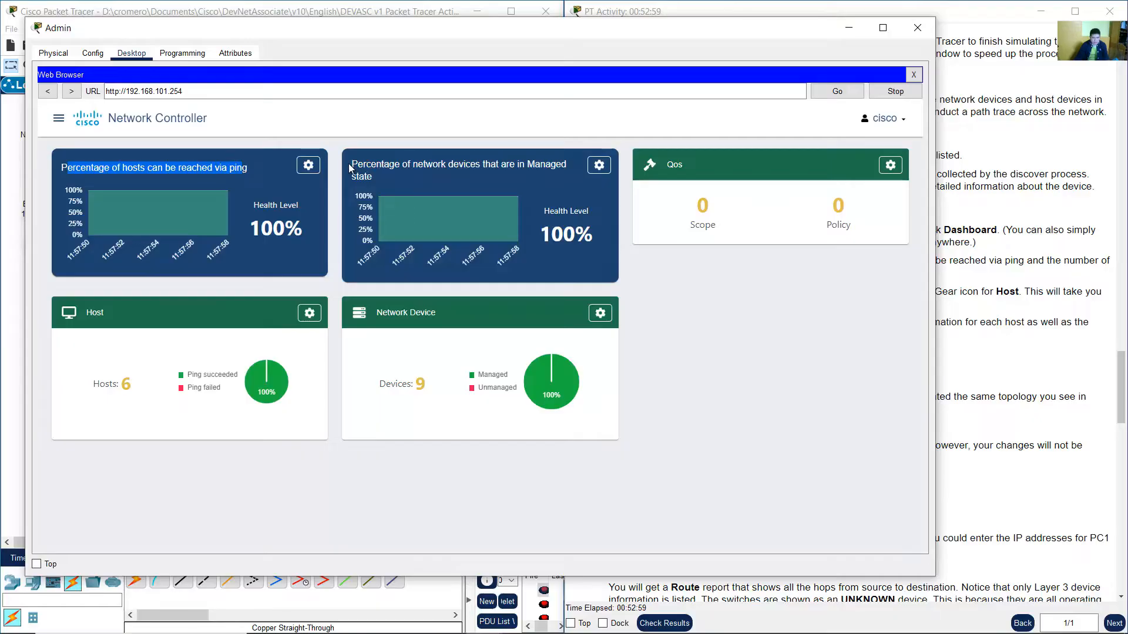
left_click_drag(354, 164, 557, 179)
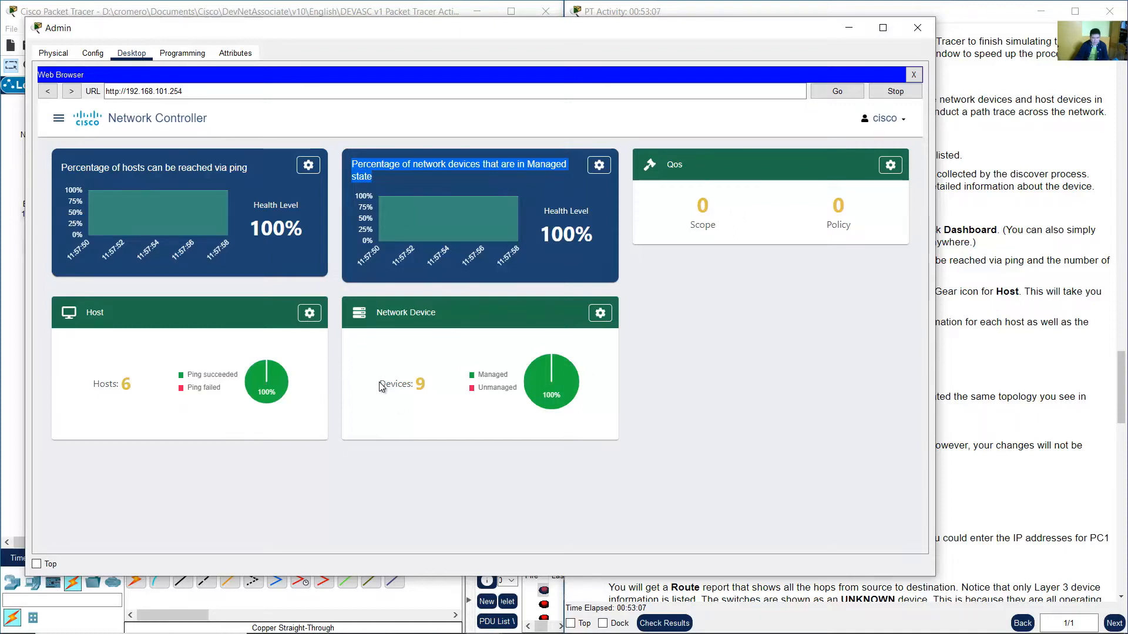
left_click_drag(379, 383, 440, 388)
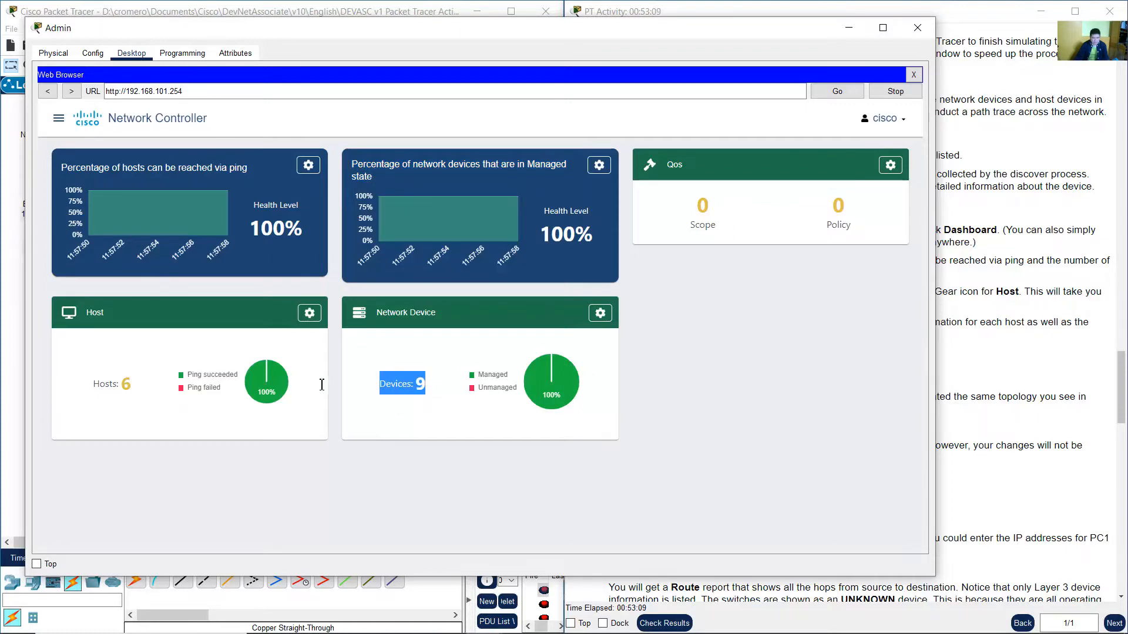
left_click_drag(93, 385, 141, 383)
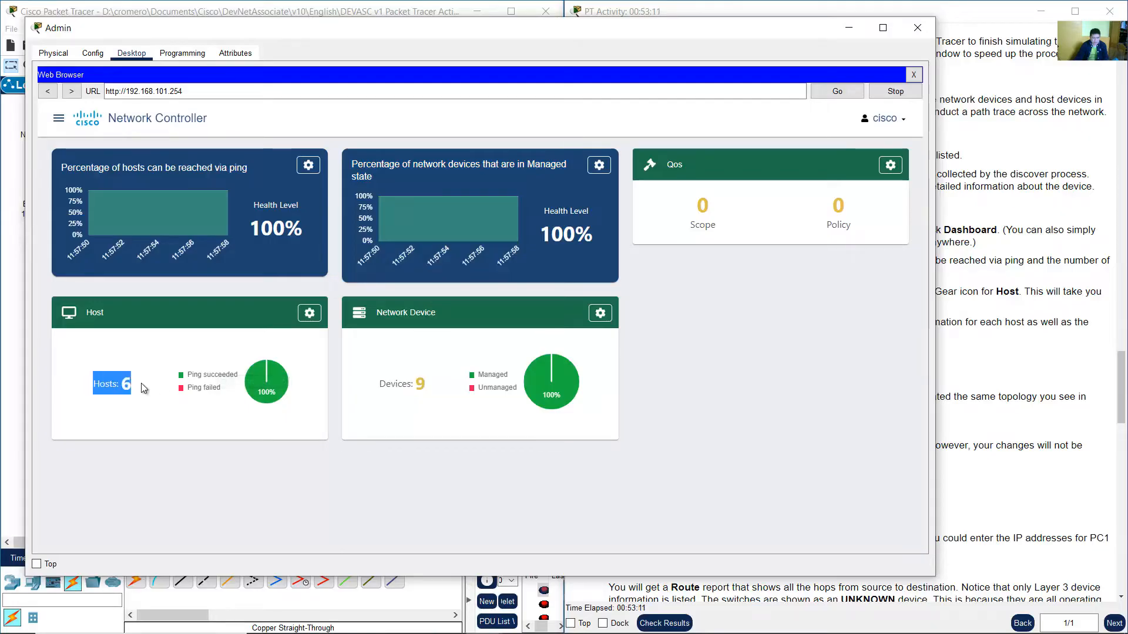
Compare the hosts and network devices in the Packet Tracer topology with the dashboard's host and device counts.
left_click(15, 345)
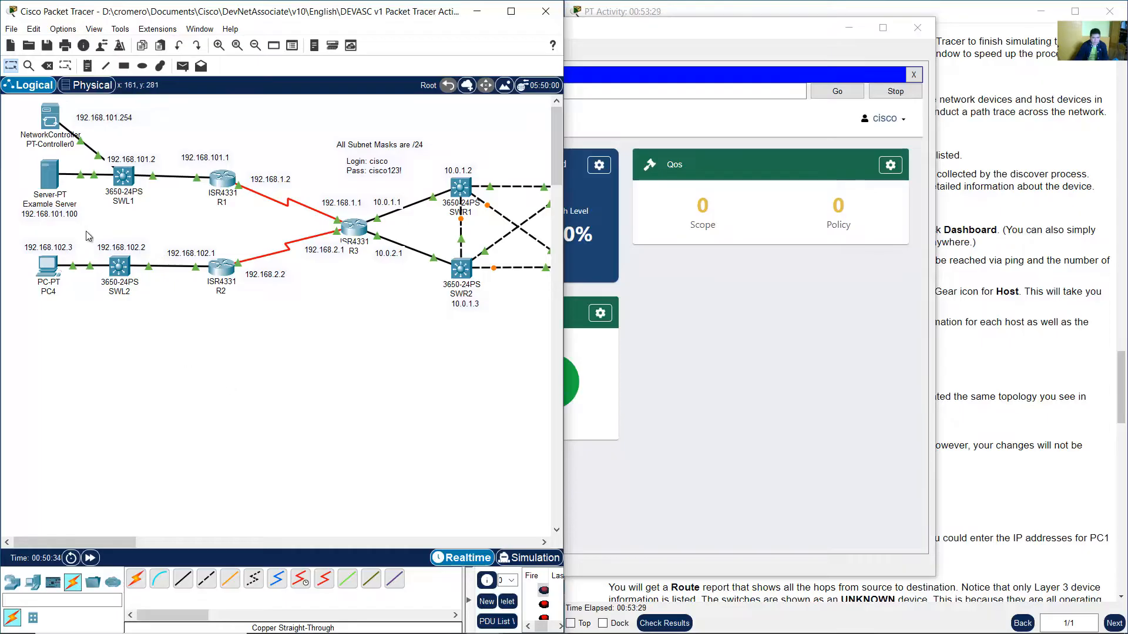
left_click_drag(7, 104, 179, 138)
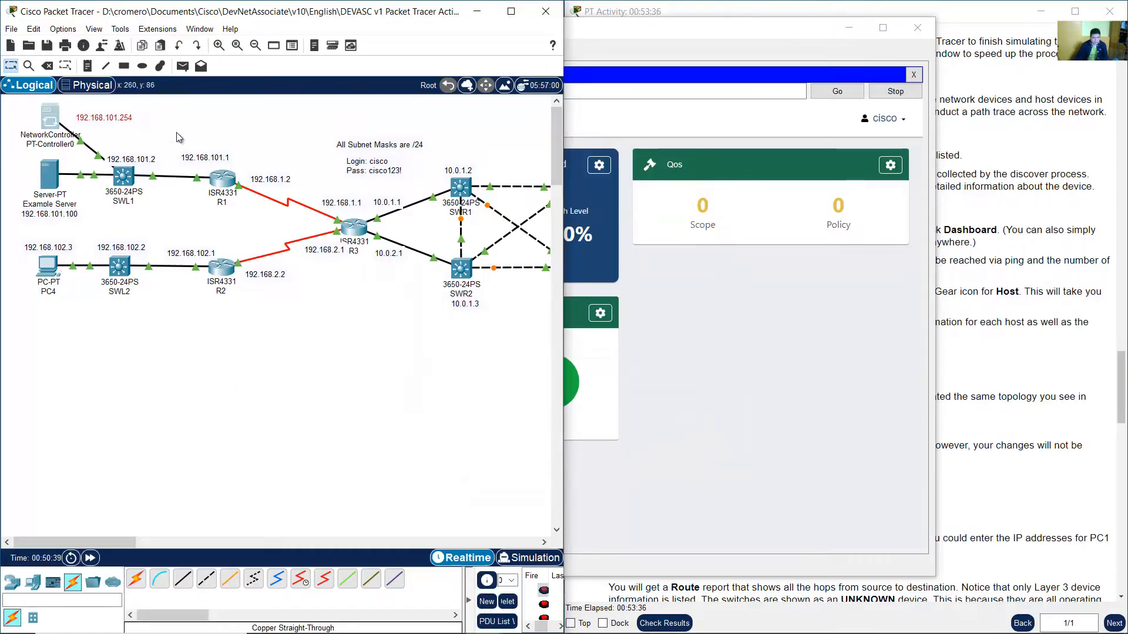
left_click(179, 138)
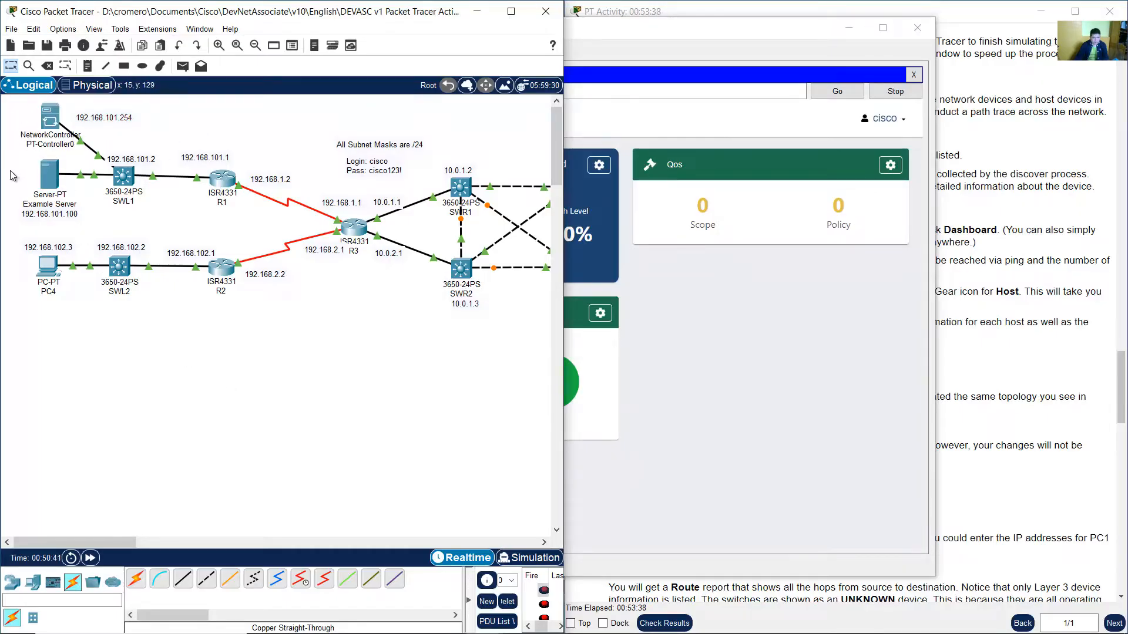
left_click_drag(10, 170, 76, 300)
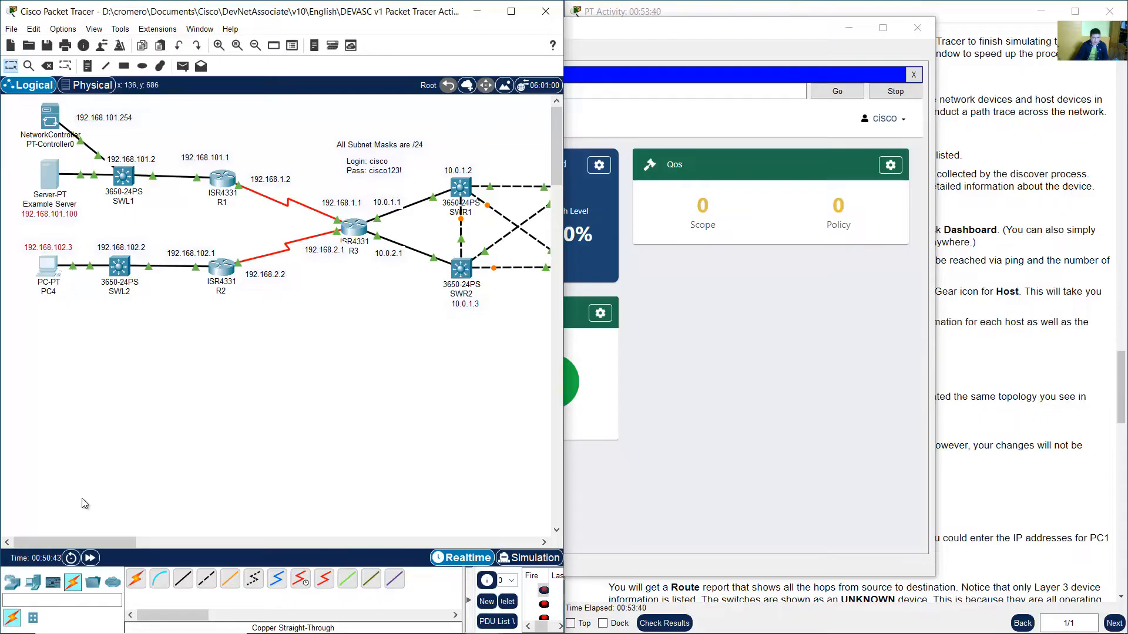
left_click_drag(95, 542, 208, 513)
left_click_drag(306, 416, 227, 125)
left_click_drag(151, 546, 80, 546)
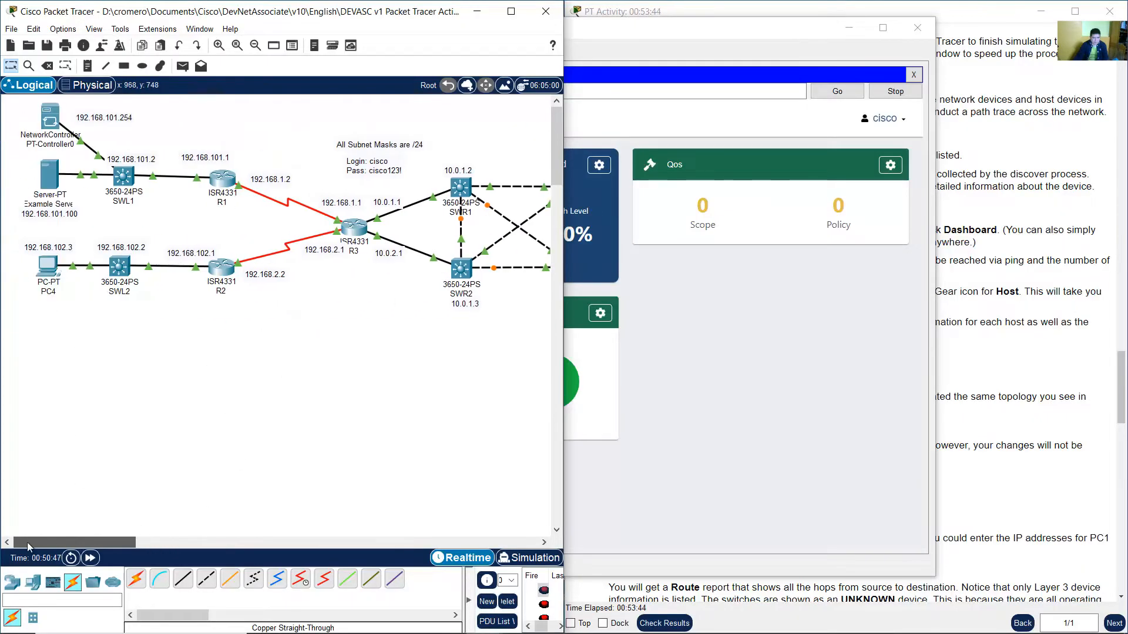
left_click(720, 372)
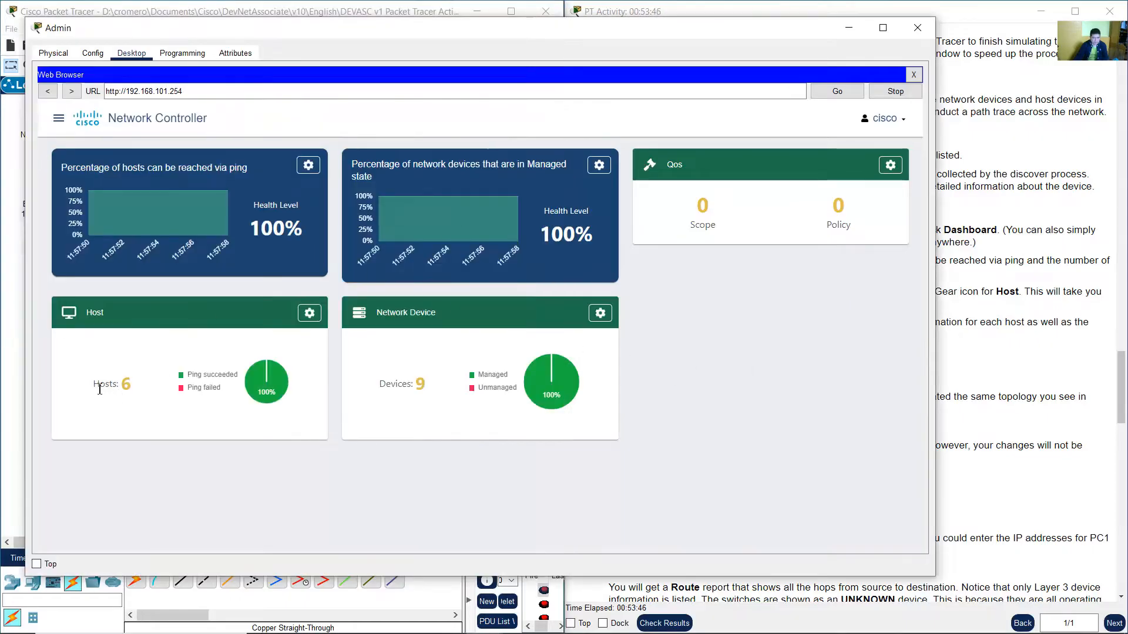
left_click(8, 284)
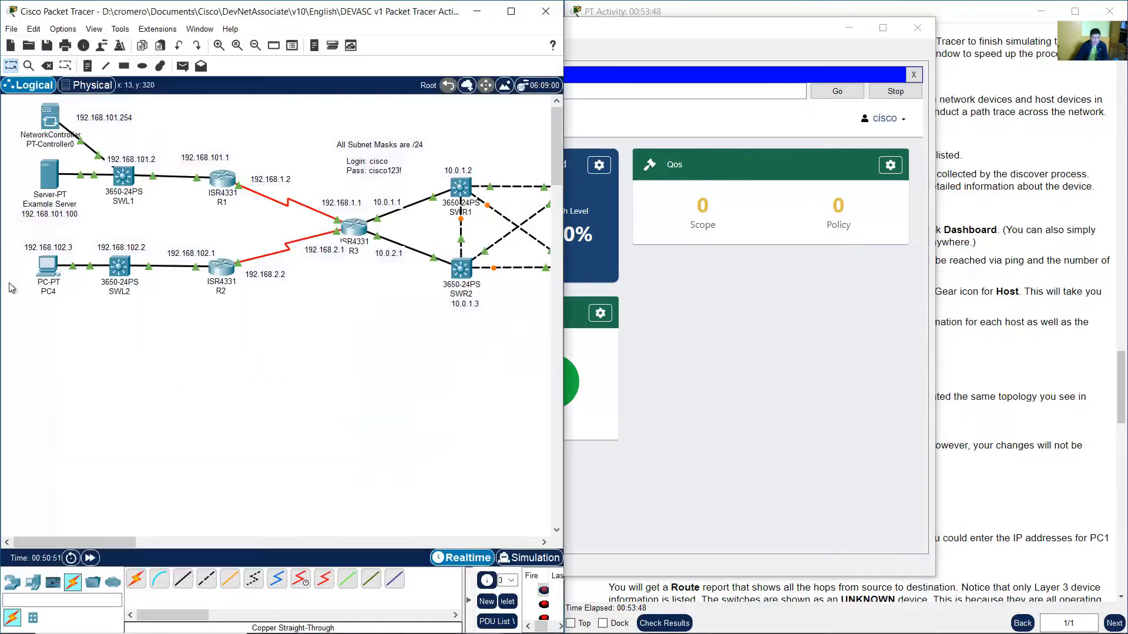
left_click_drag(97, 346, 369, 168)
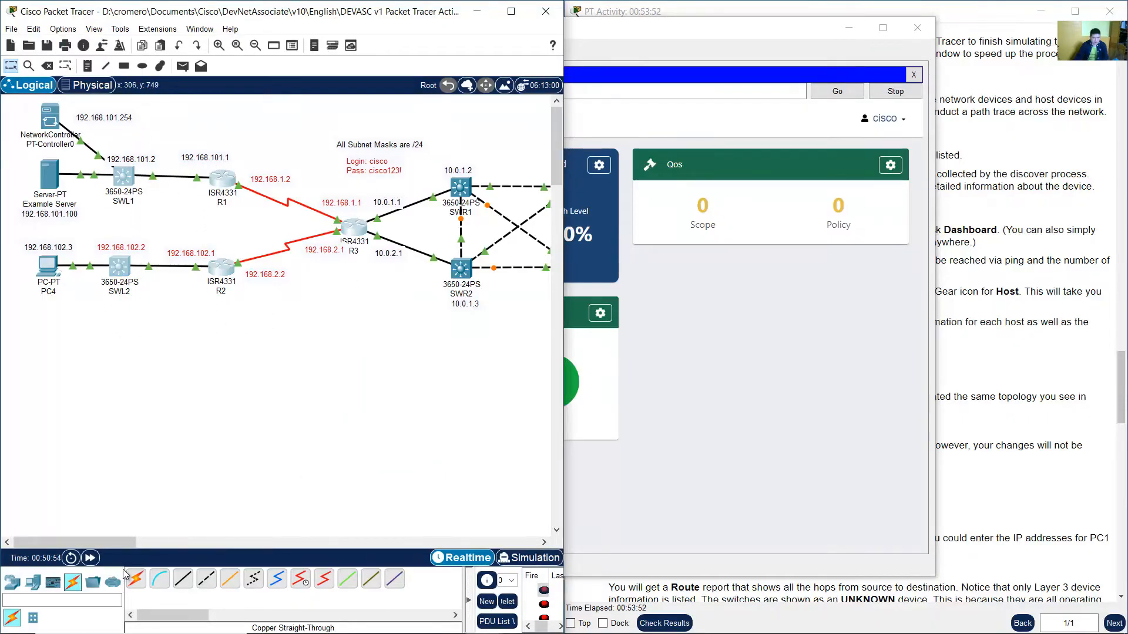
left_click_drag(107, 544, 176, 452)
left_click_drag(228, 342, 379, 153)
left_click(800, 423)
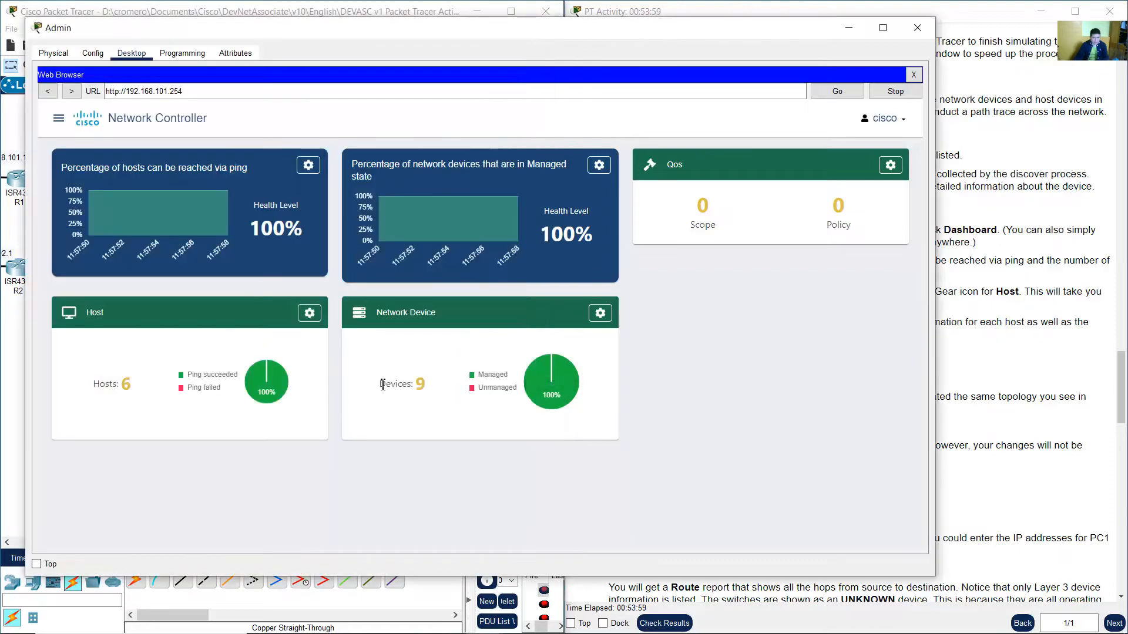
Read the Step 2c instructions about the QoS, Network Device and Host tiles.
left_click_drag(380, 385, 502, 380)
left_click(1001, 306)
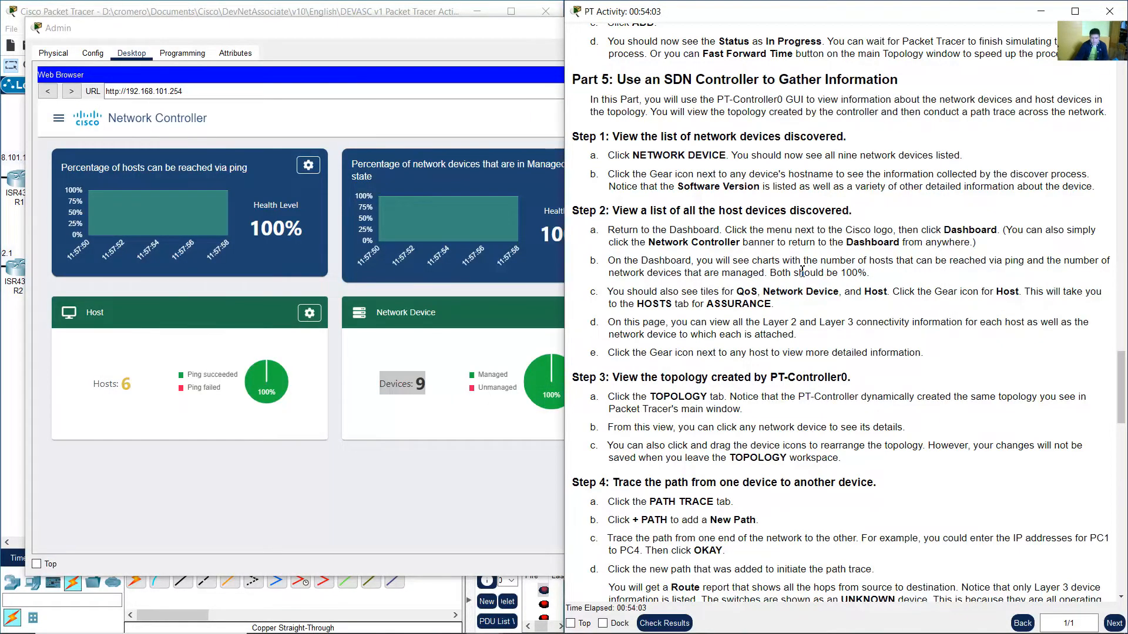
scroll(802, 272, "down", 1)
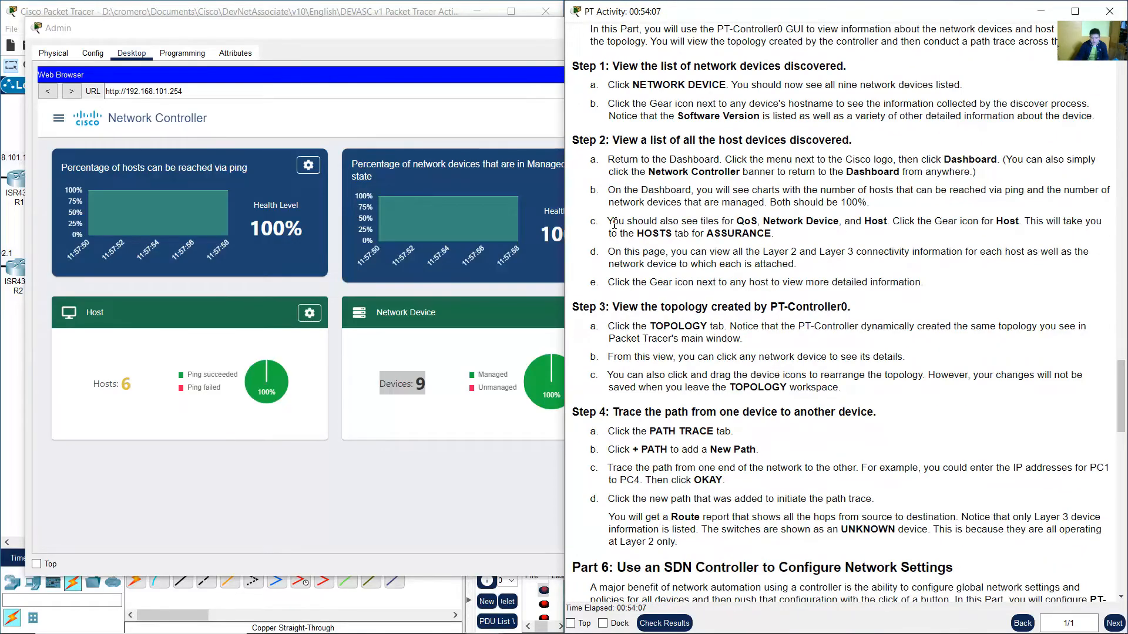
left_click_drag(608, 223, 891, 219)
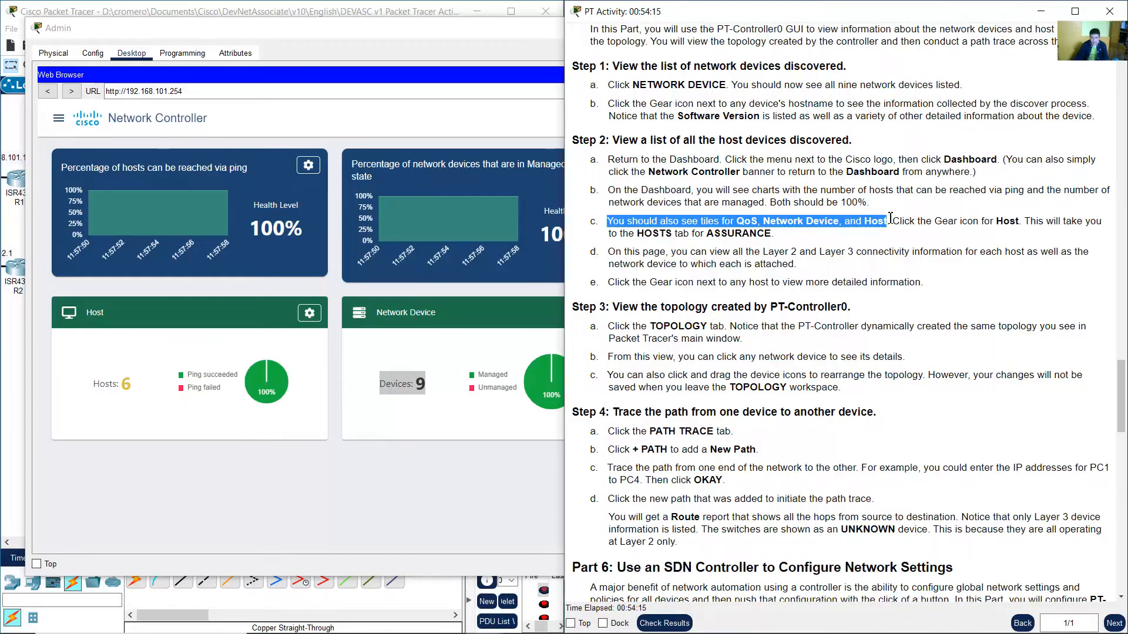
left_click_drag(890, 218, 779, 236)
left_click(789, 238)
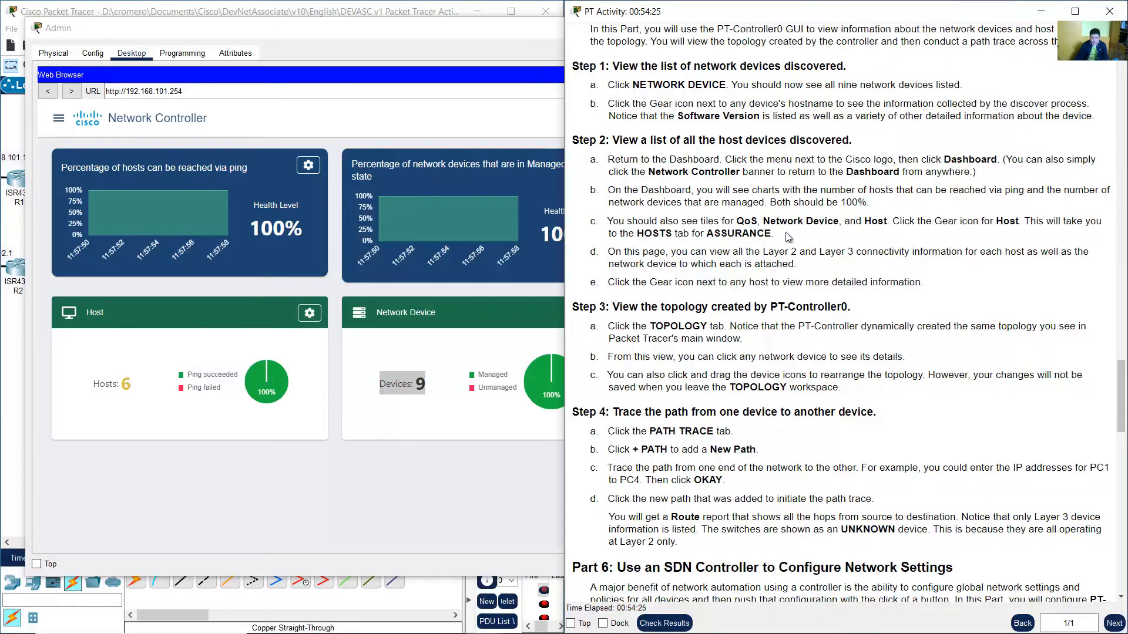
left_click(400, 475)
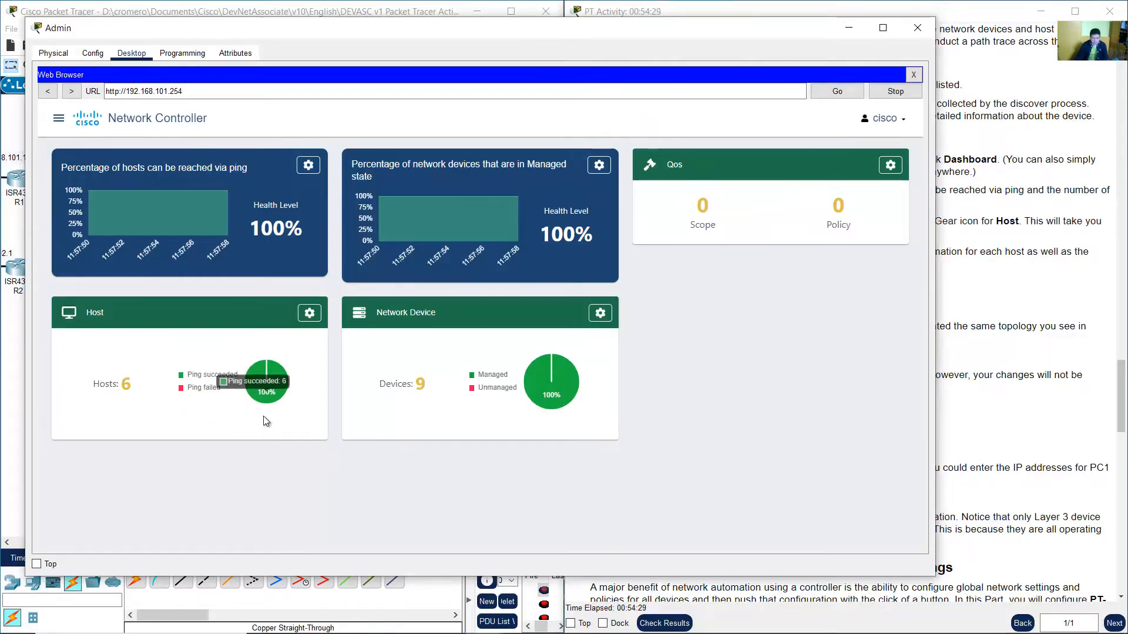
Open the Hosts page from the Host tile's gear icon.
left_click_drag(107, 378, 188, 357)
left_click(310, 343)
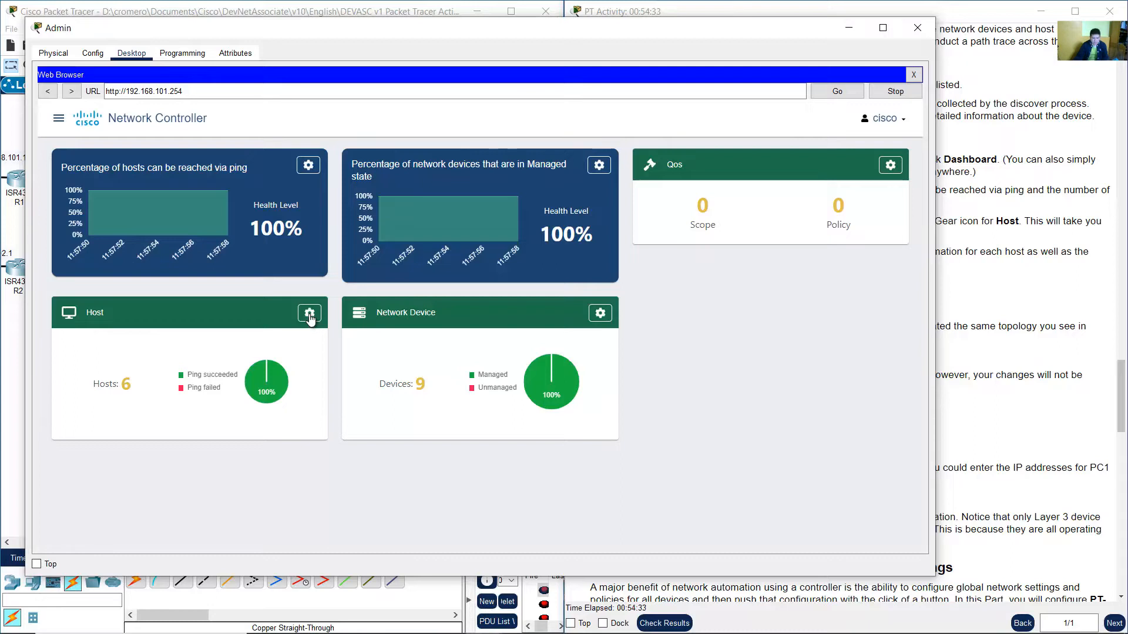
left_click(309, 316)
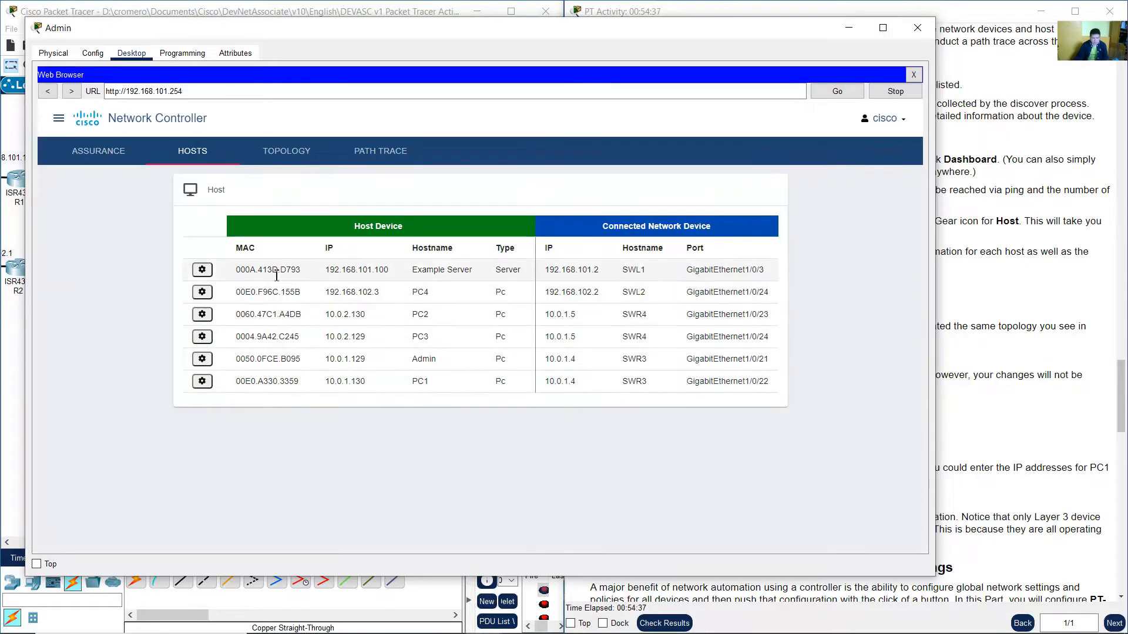
Read the Step 2d instructions about host Layer 2 and Layer 3 connectivity information.
left_click_drag(252, 270, 372, 289)
left_click(368, 284)
left_click(1015, 285)
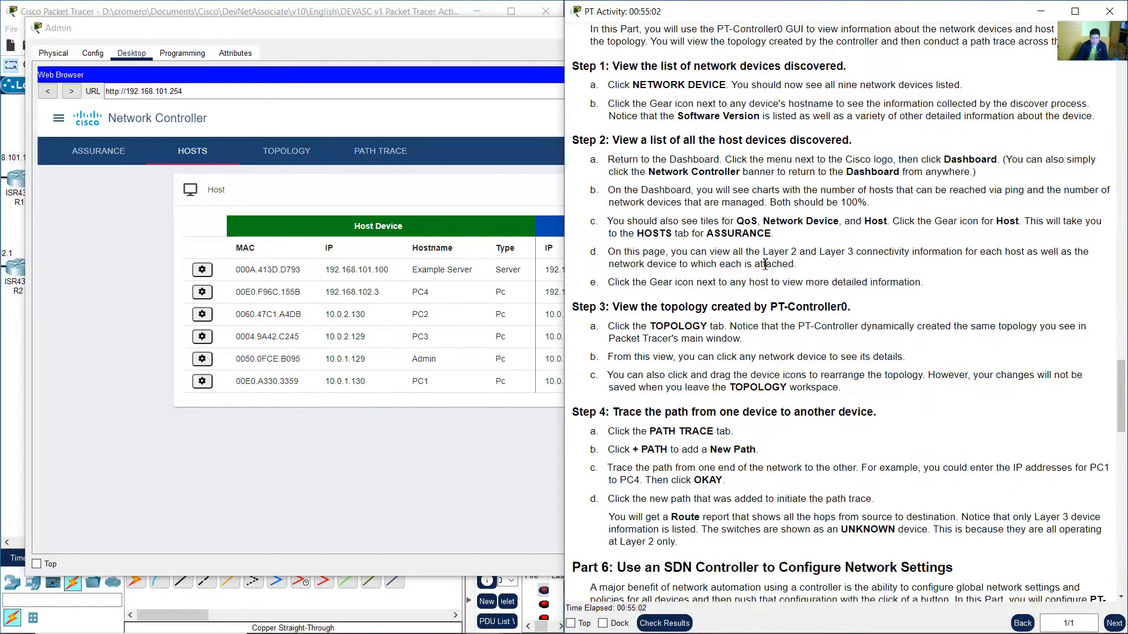
left_click_drag(615, 253, 830, 266)
left_click(831, 266)
left_click(445, 207)
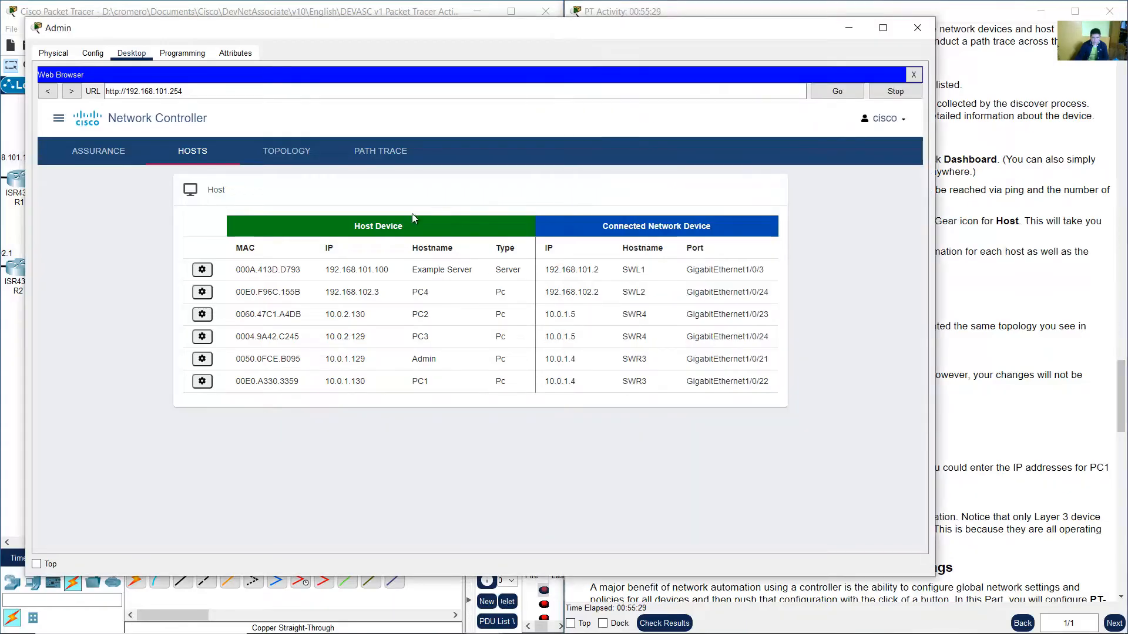
Examine the Example Server and Admin rows' connected network devices and ports, comparing them with the topology.
left_click_drag(240, 273, 390, 270)
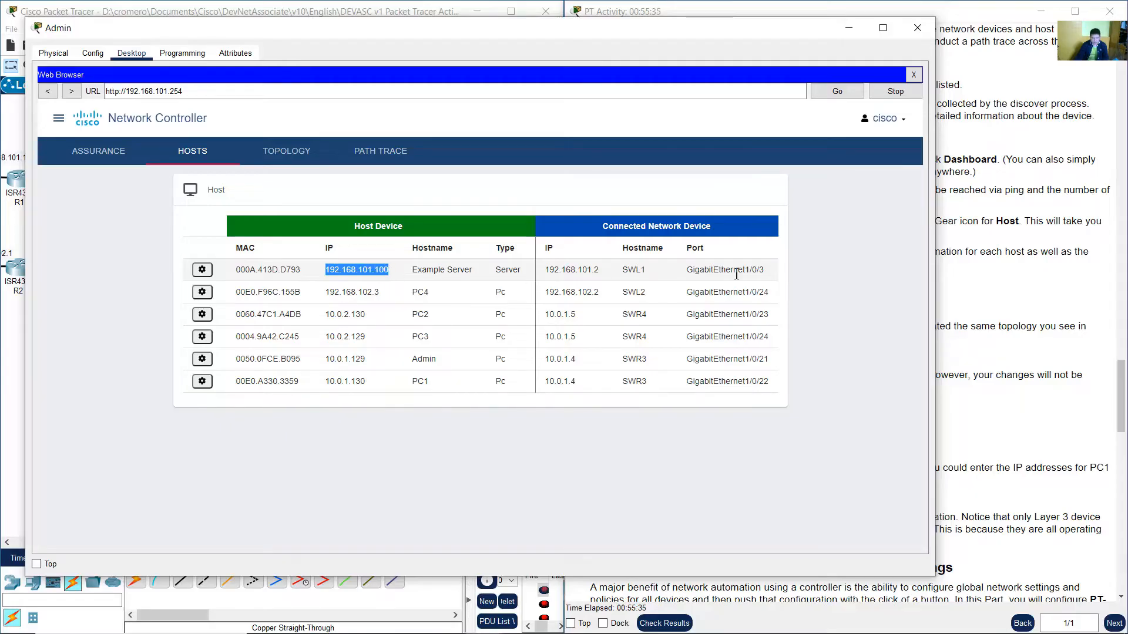
left_click_drag(601, 226, 709, 226)
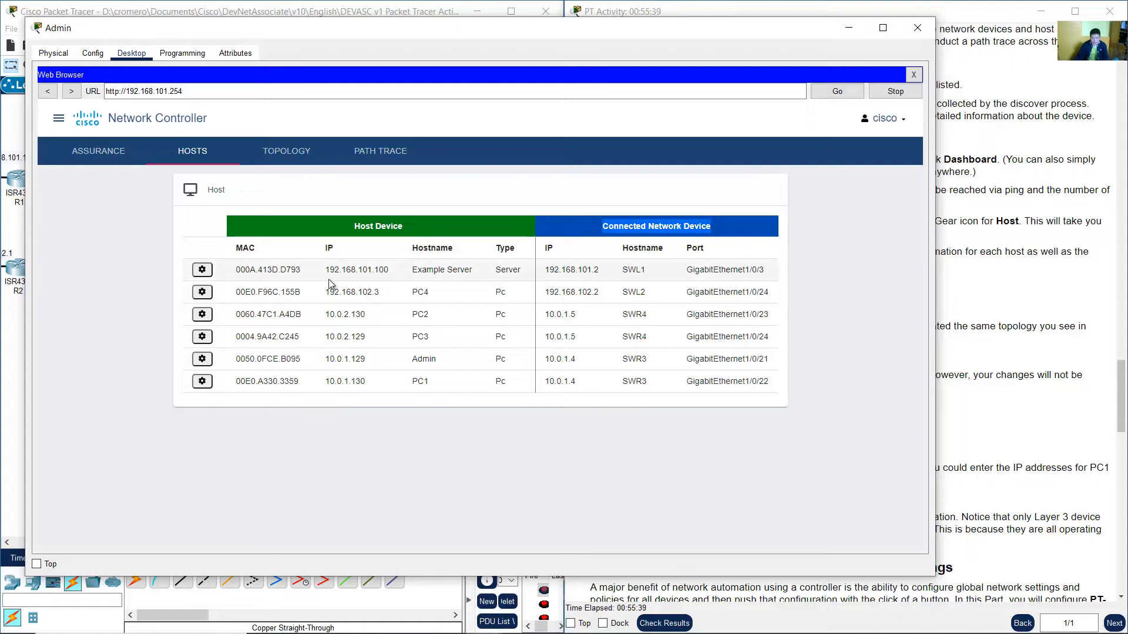
left_click_drag(414, 273, 762, 269)
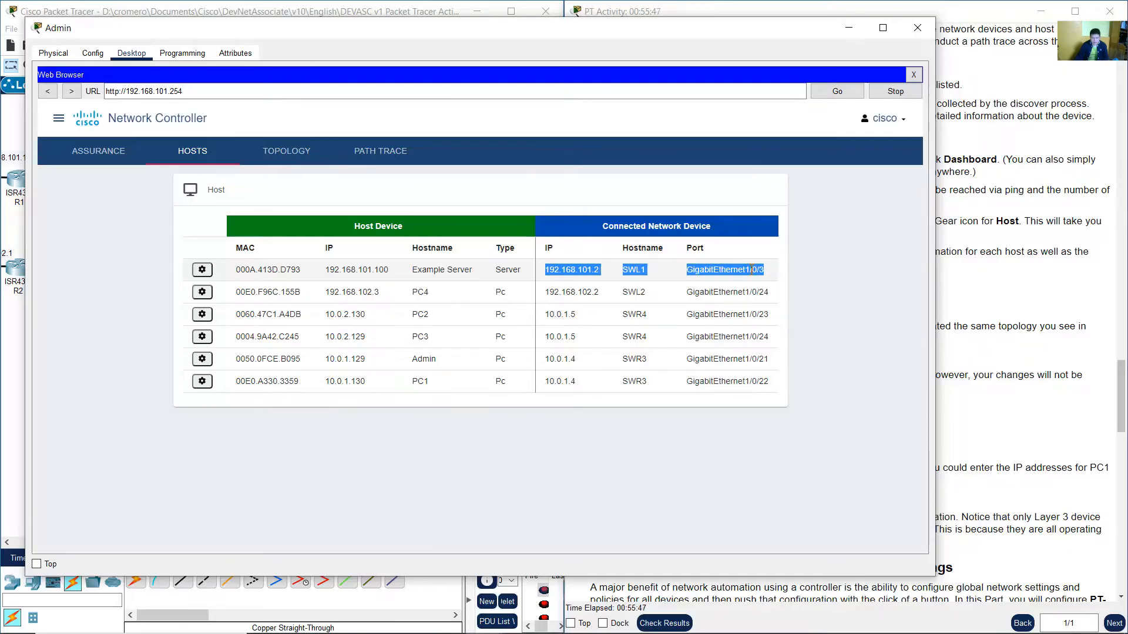
left_click(246, 12)
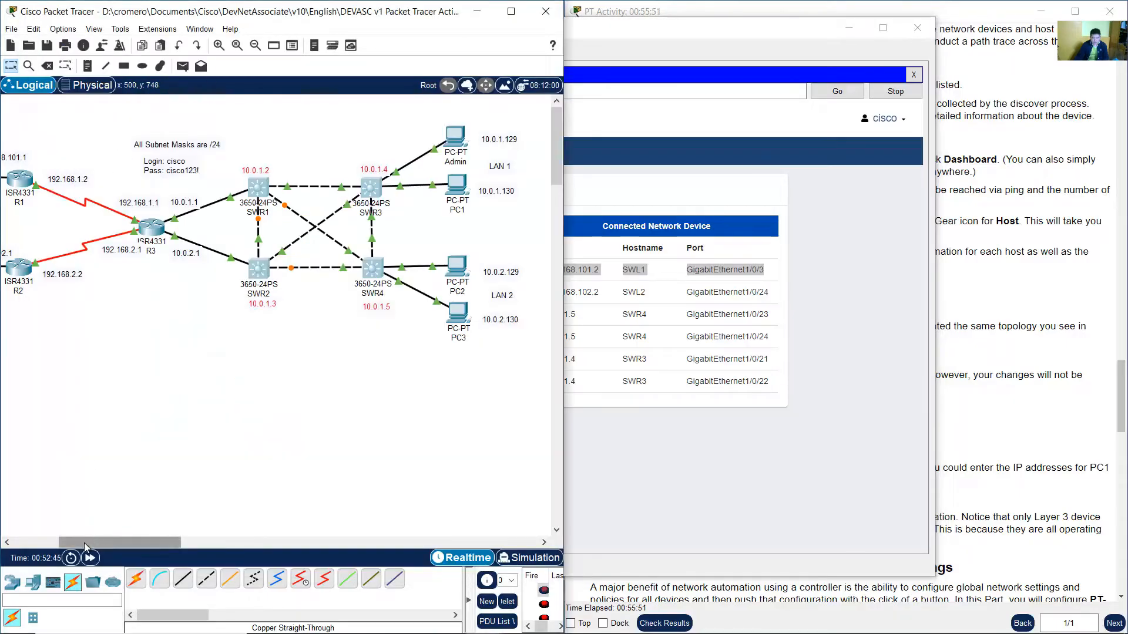
left_click_drag(94, 541, 48, 541)
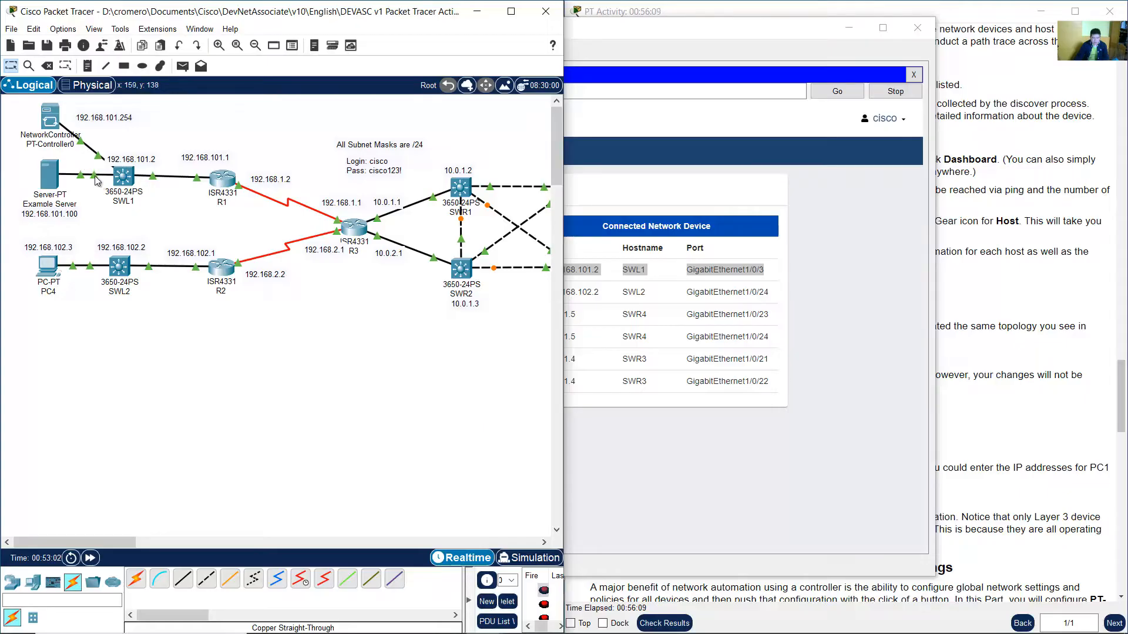
left_click(800, 317)
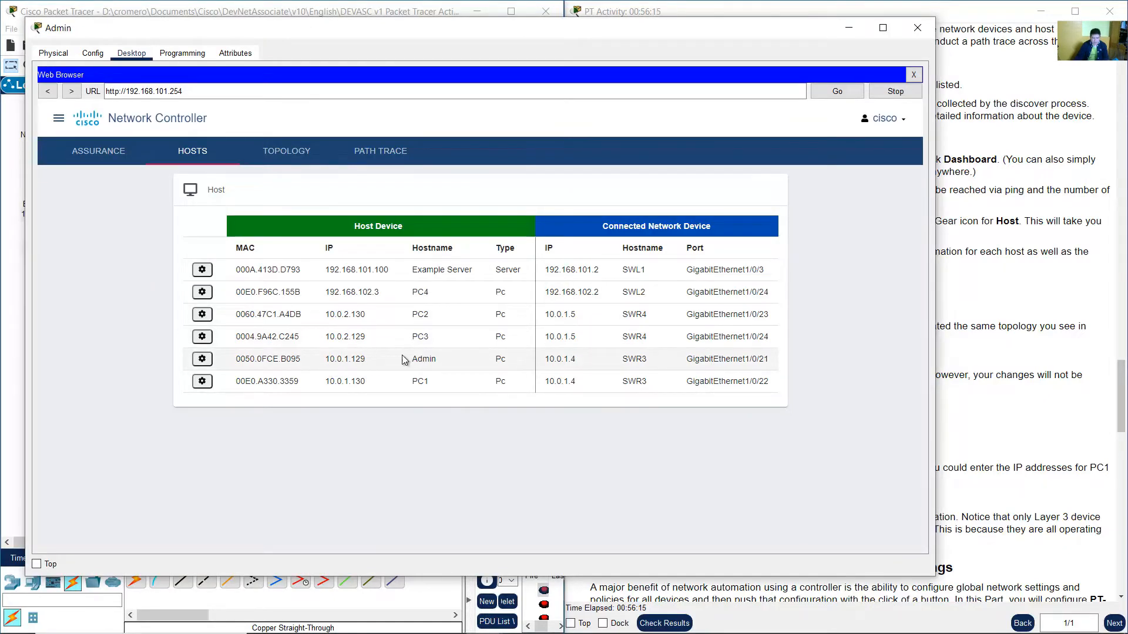
left_click_drag(411, 359, 445, 360)
left_click_drag(622, 359, 768, 360)
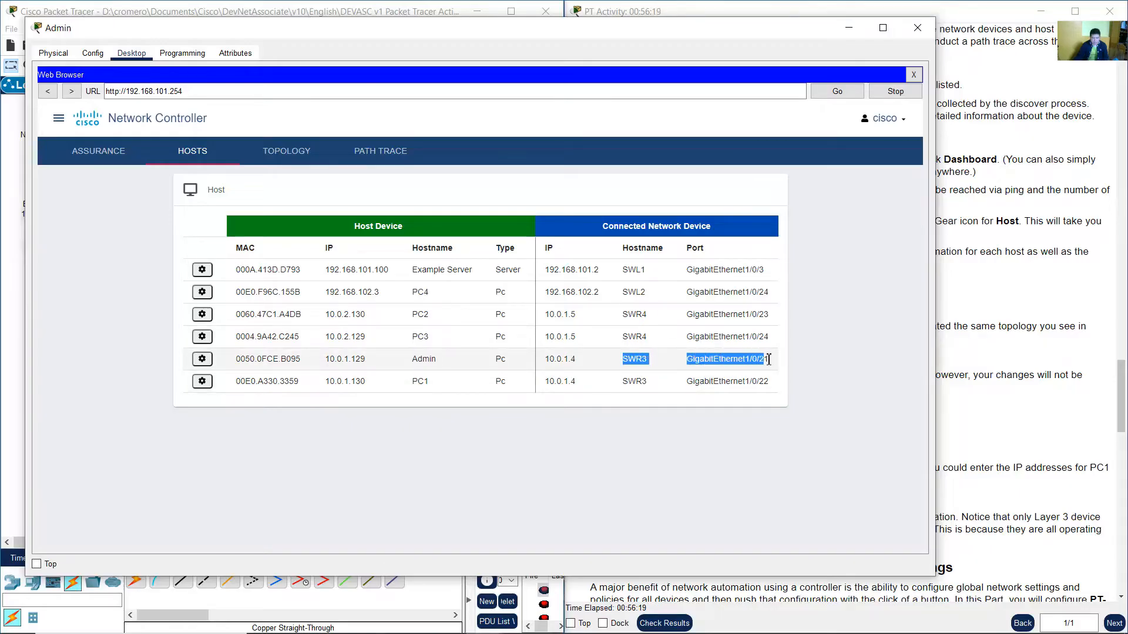
left_click(441, 7)
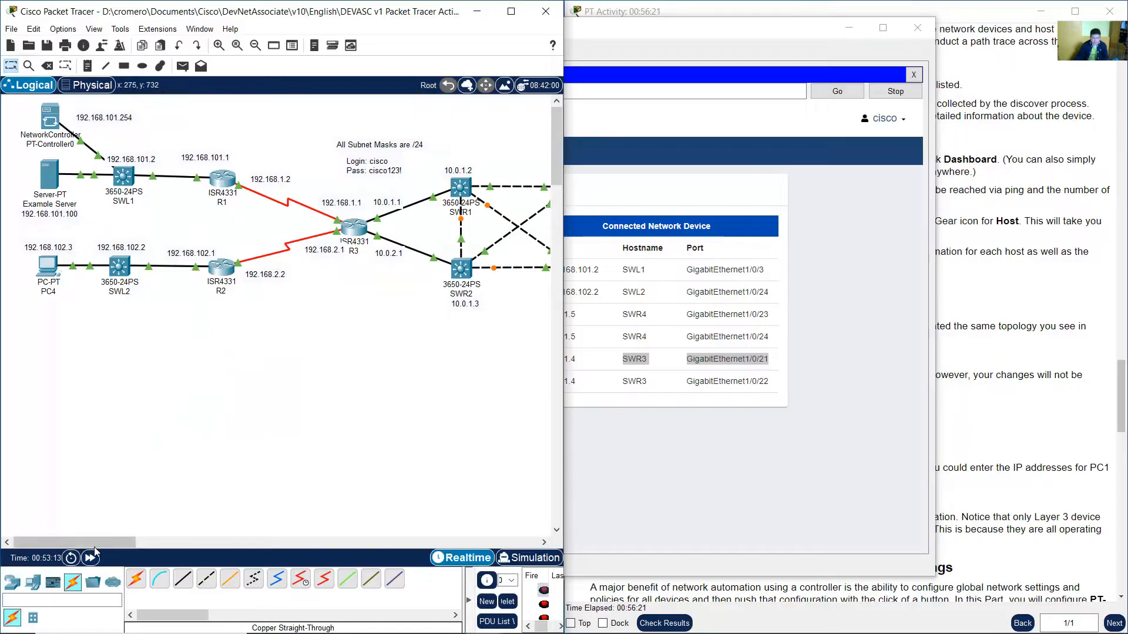
left_click_drag(111, 541, 170, 540)
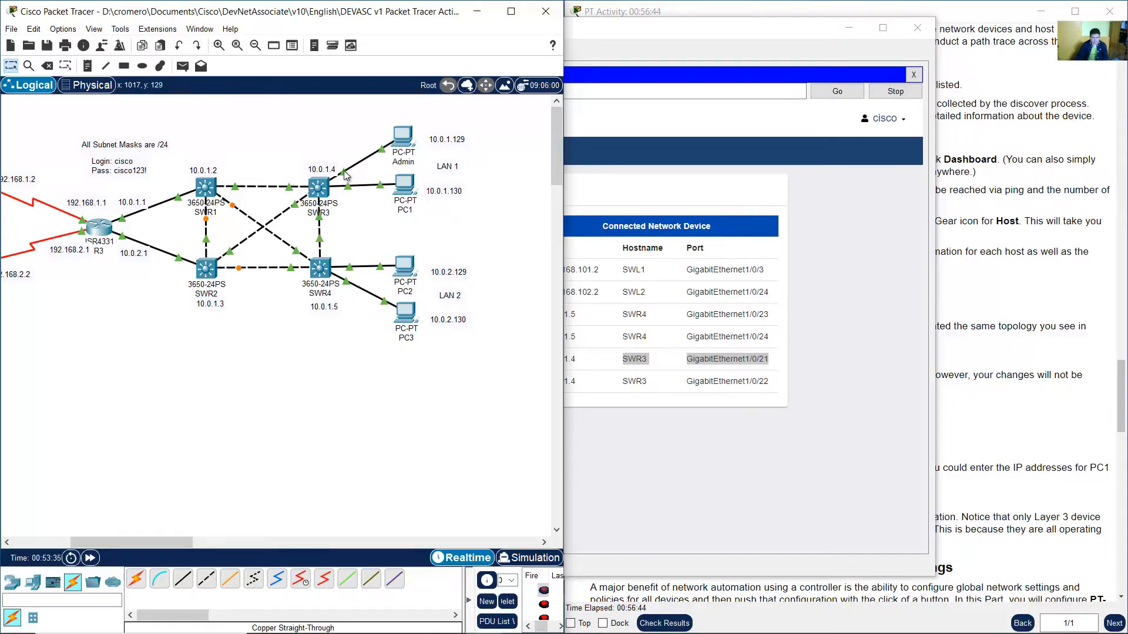
left_click(829, 302)
Read the Step 2e instruction about viewing detailed host information, then return to the Hosts page.
left_click(987, 244)
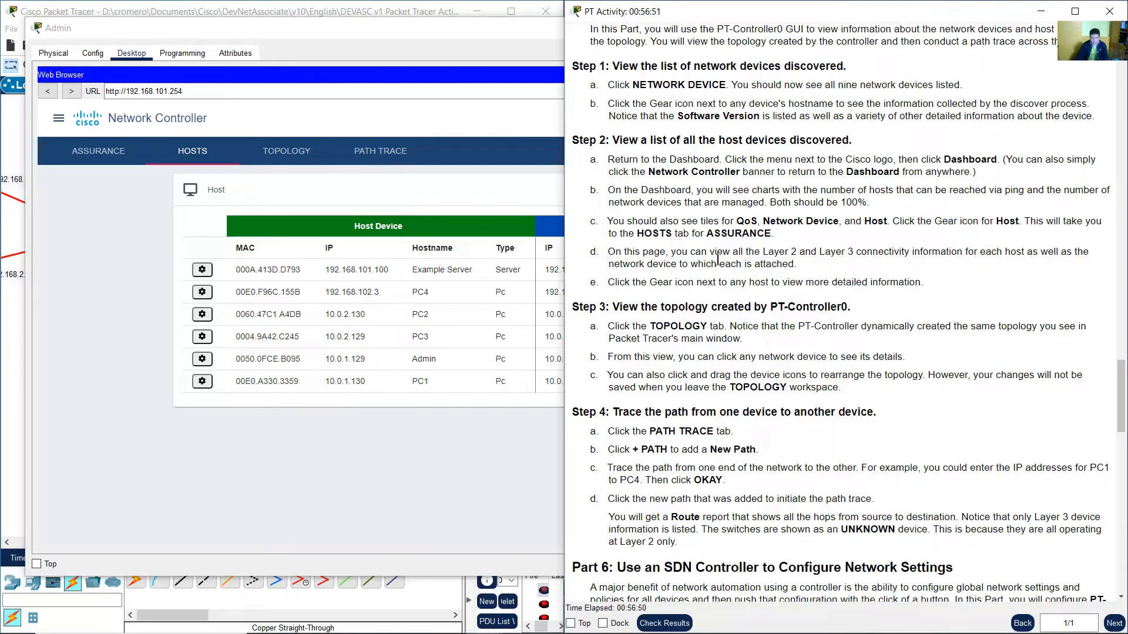
scroll(661, 258, "down", 1)
left_click_drag(616, 252, 896, 251)
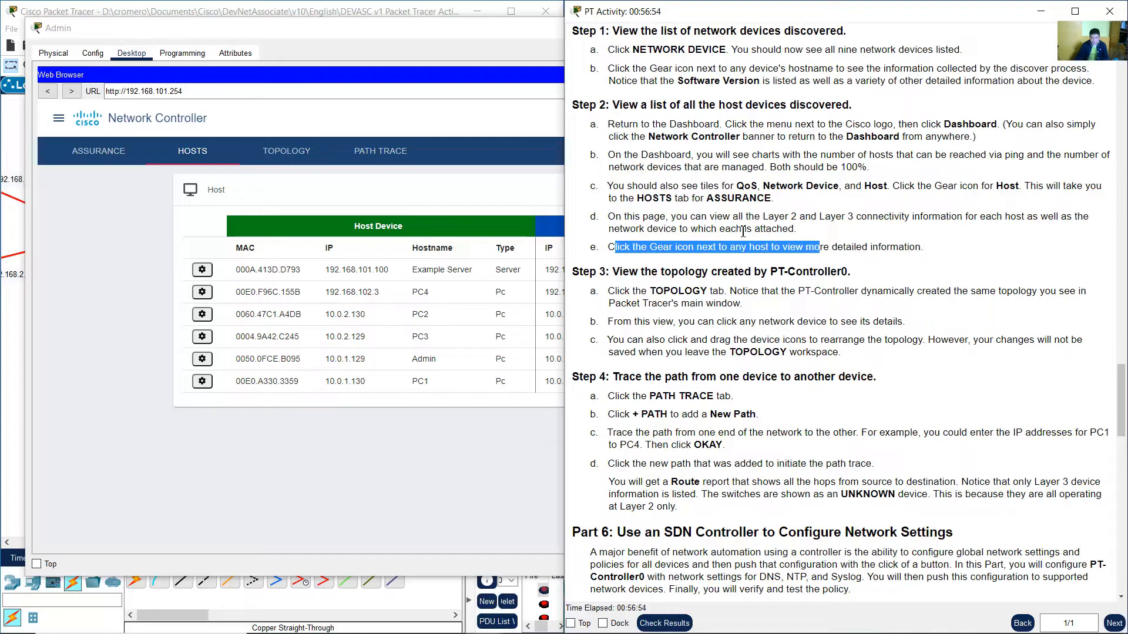
left_click(411, 55)
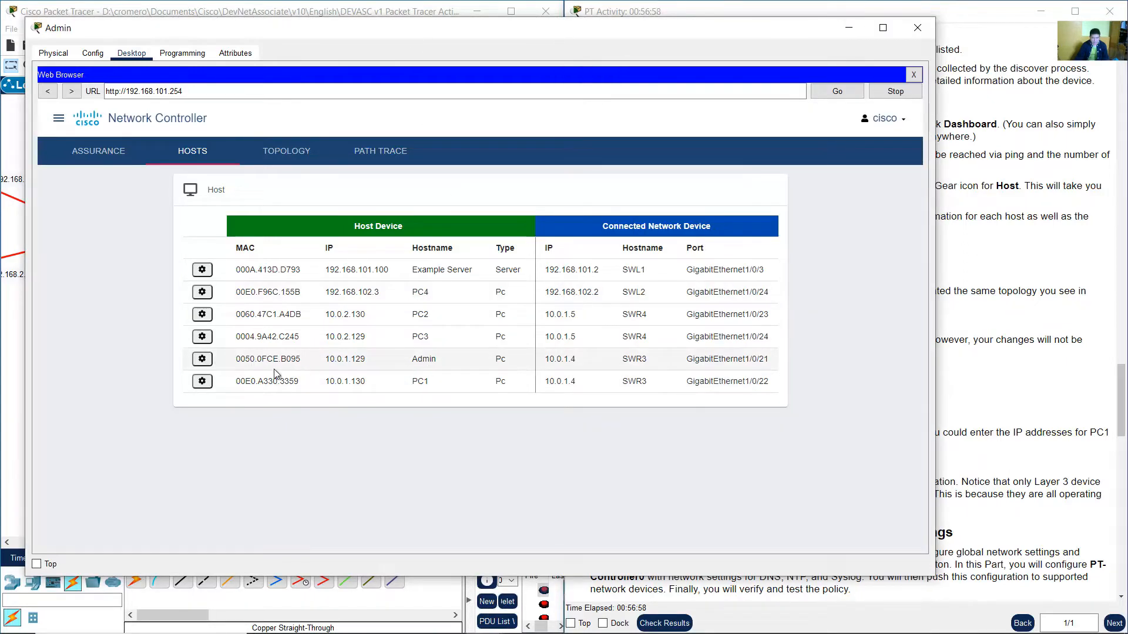
Open the Admin host's detail view, examine its connected interface, network device IP and name, and close it.
left_click(202, 364)
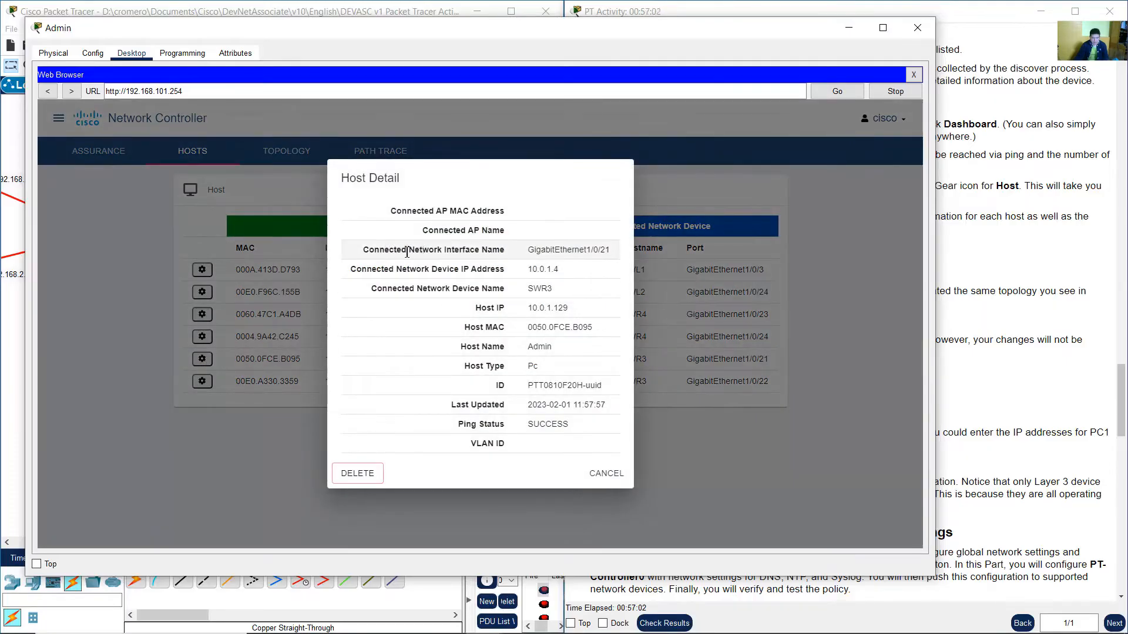
left_click_drag(408, 252, 508, 251)
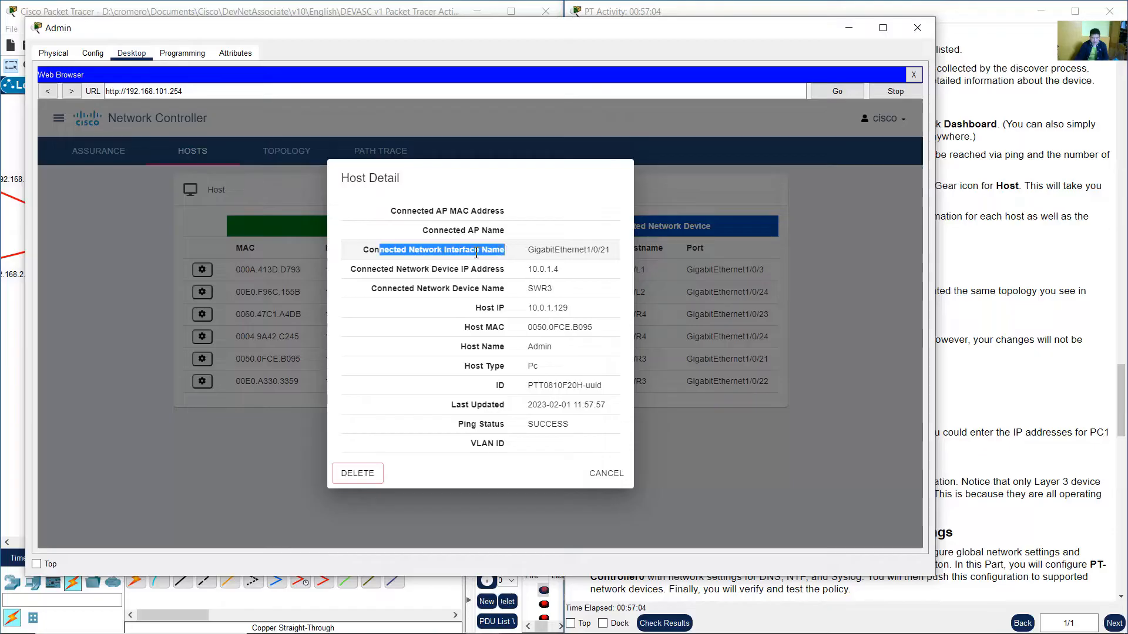
left_click_drag(438, 270, 499, 290)
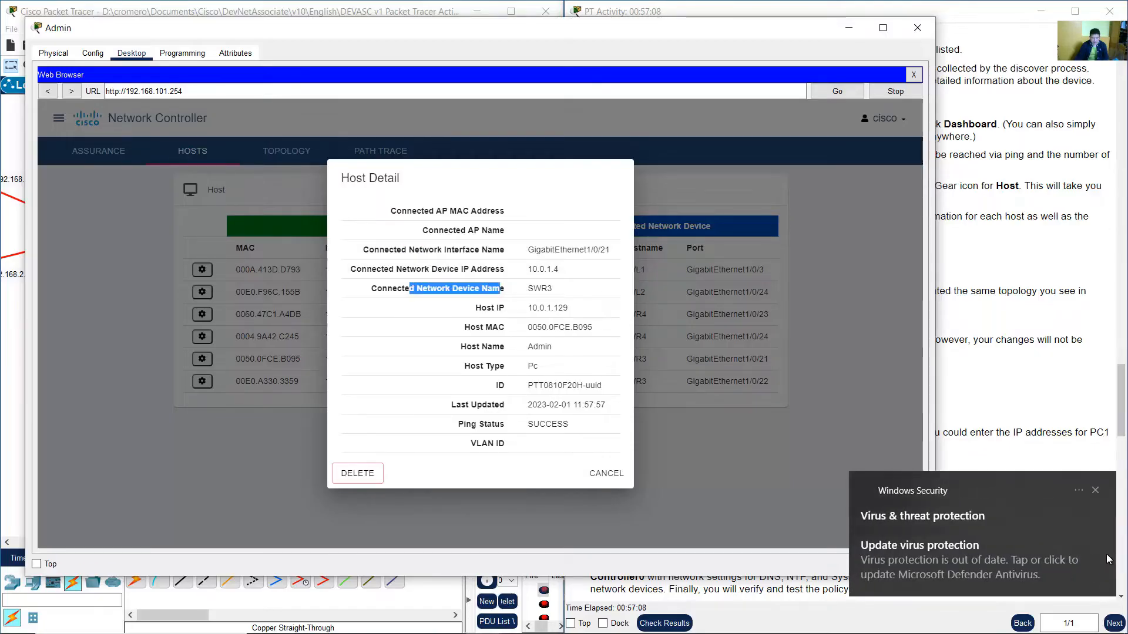
left_click(1094, 491)
left_click_drag(415, 270, 488, 274)
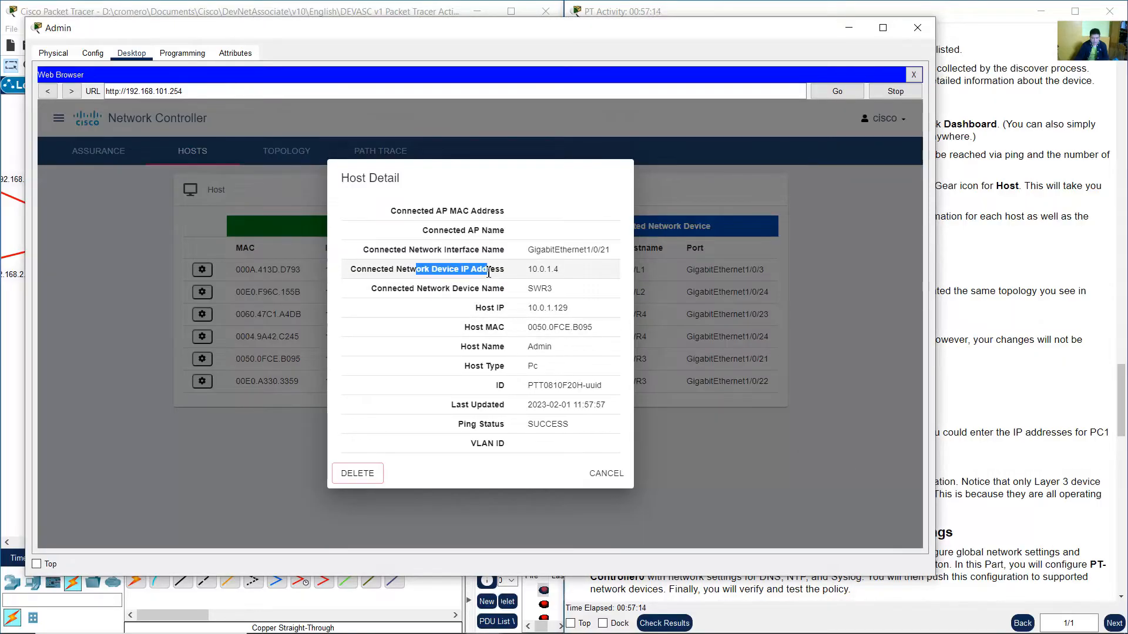
left_click_drag(473, 309, 469, 350)
left_click(490, 350)
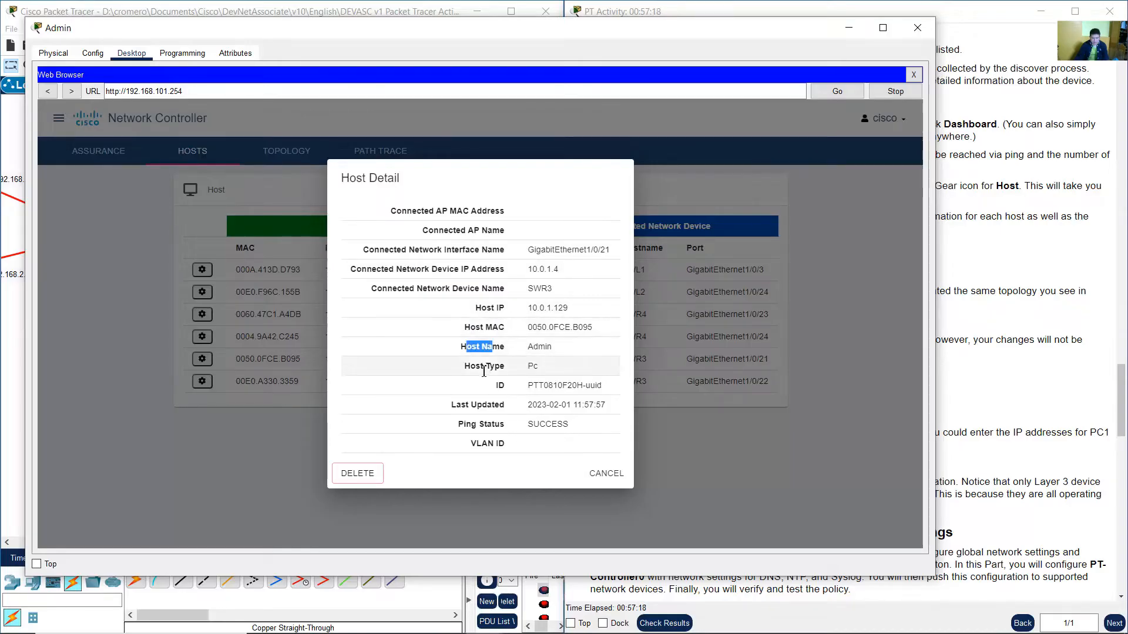
left_click(596, 473)
Read the Step 3 instructions on viewing the topology and open the controller's Topology page.
left_click(1041, 309)
scroll(843, 287, "down", 6)
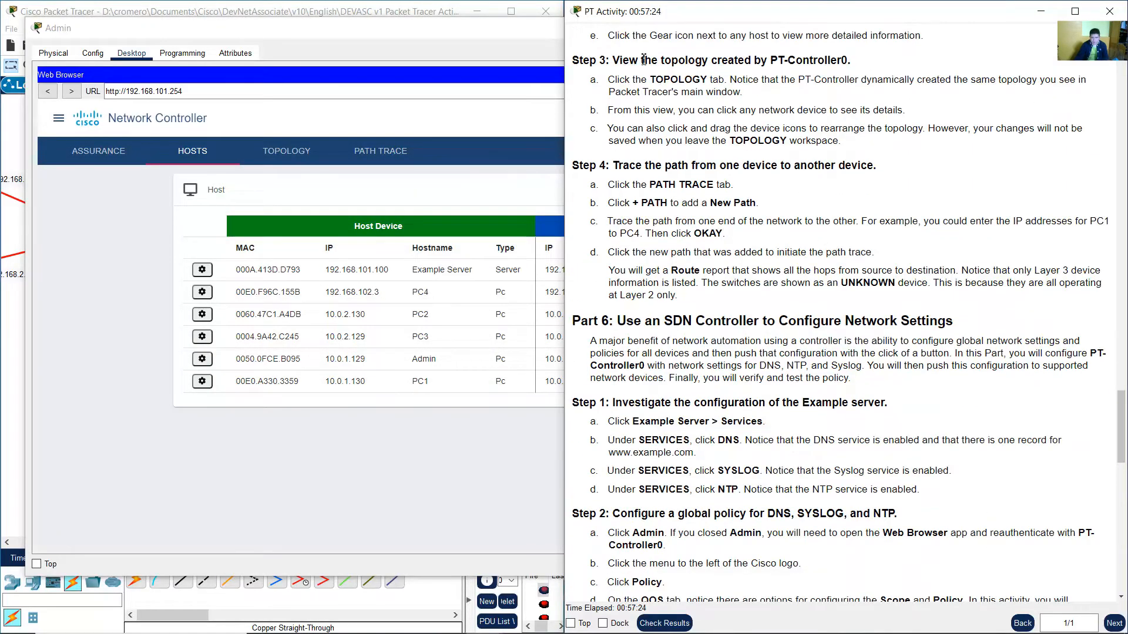
left_click_drag(623, 60, 841, 63)
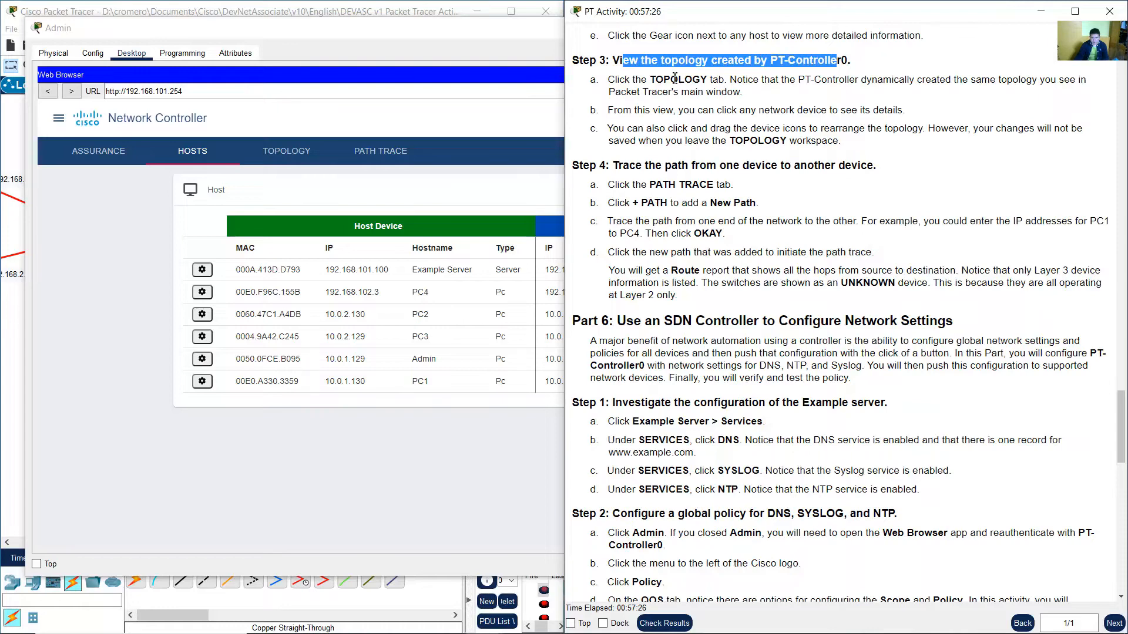
left_click_drag(629, 83, 740, 93)
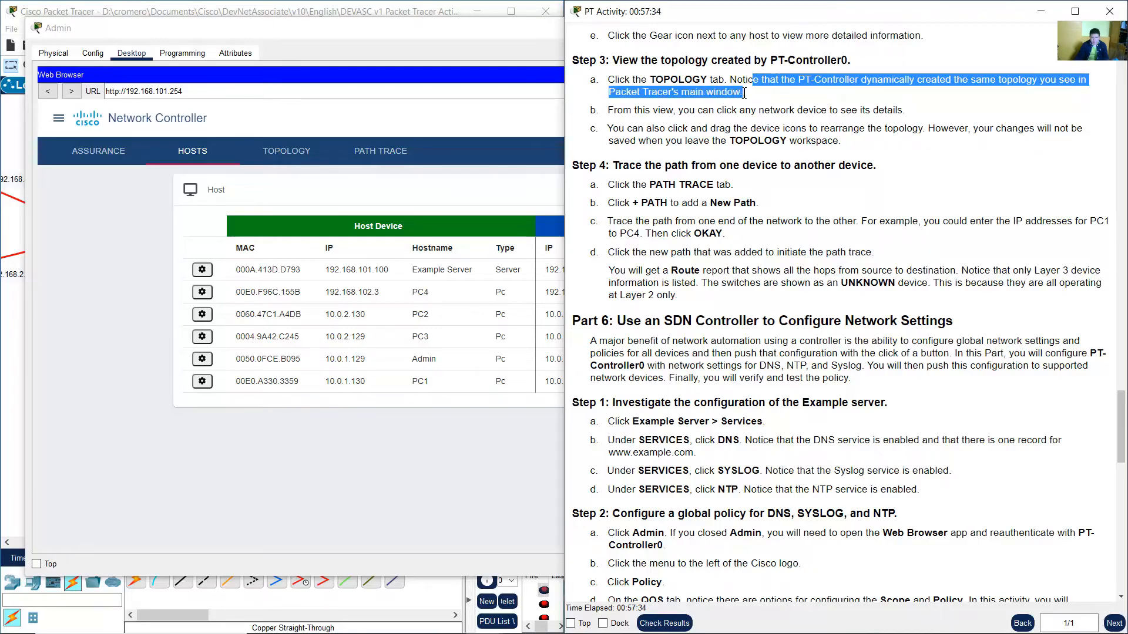
left_click(468, 47)
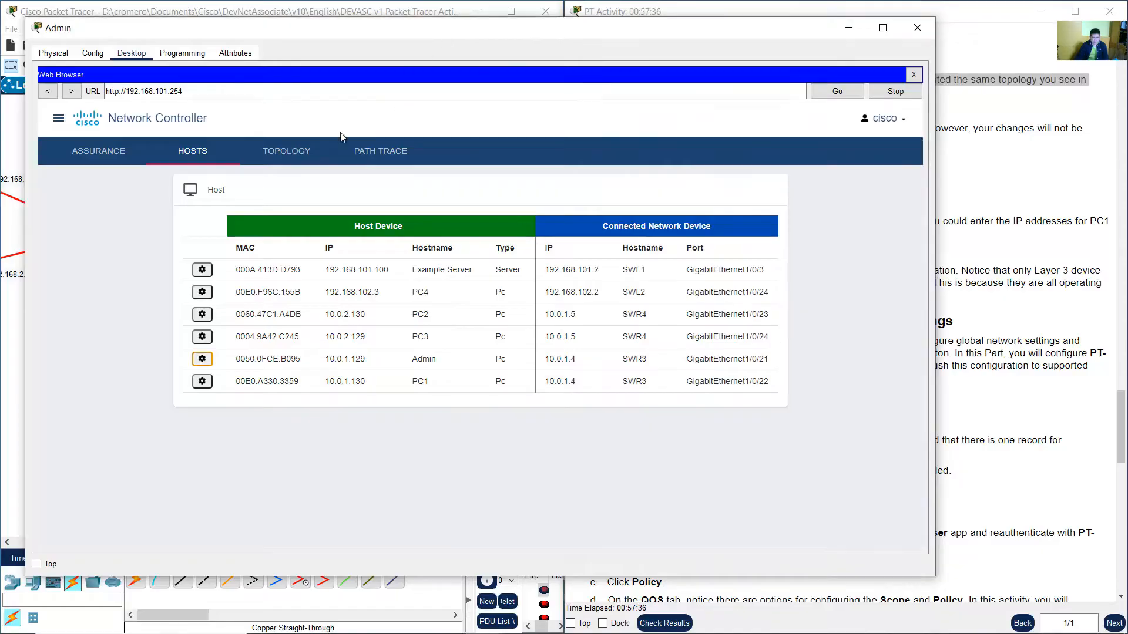
left_click(287, 154)
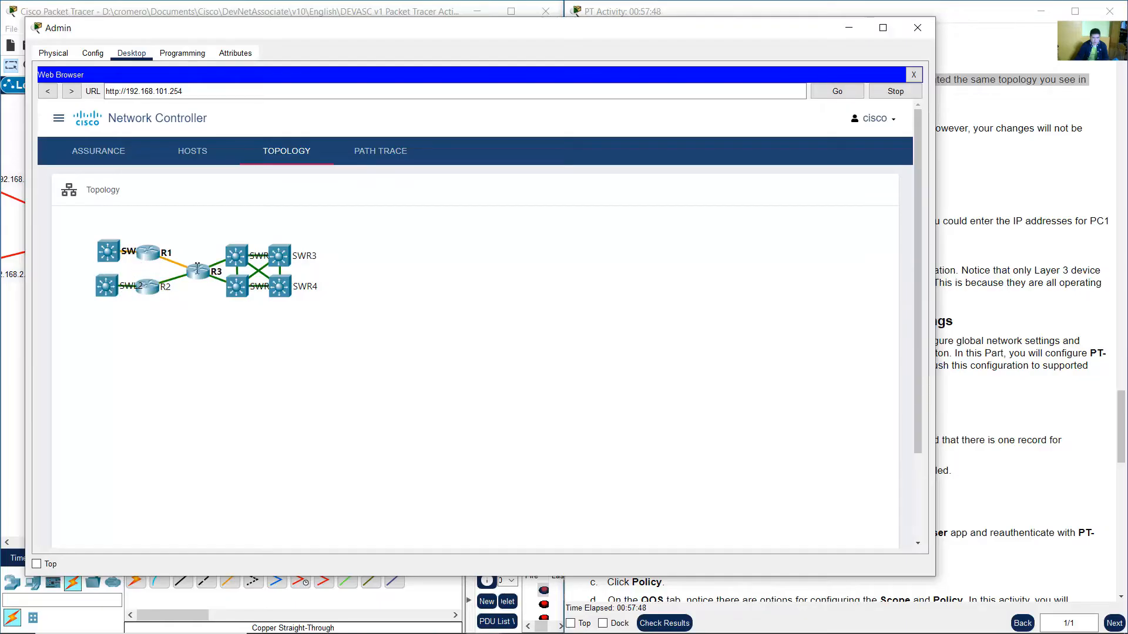
Read the instruction on viewing device details, then open router R3's node details from the topology and scroll through them.
left_click(943, 177)
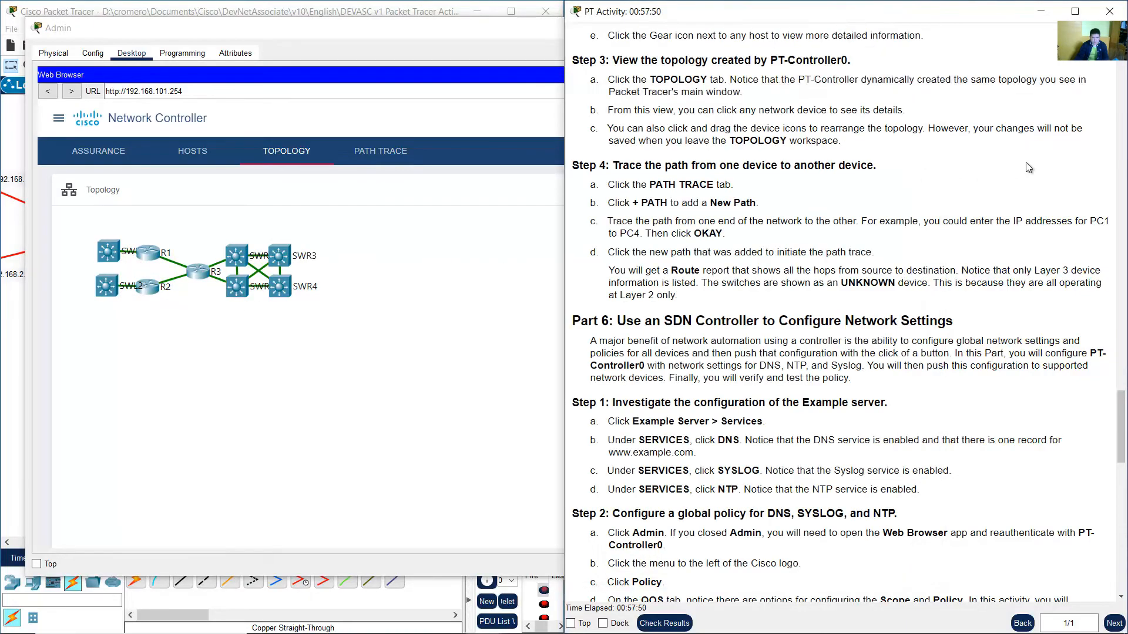
left_click_drag(683, 111, 804, 111)
left_click_drag(682, 111, 894, 111)
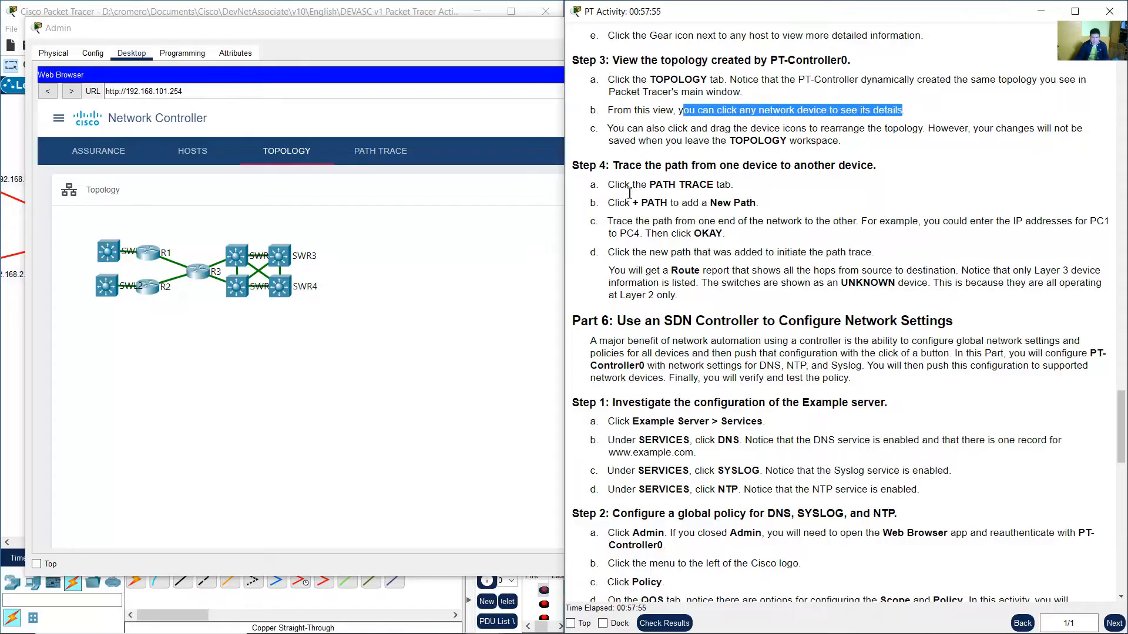
left_click(398, 243)
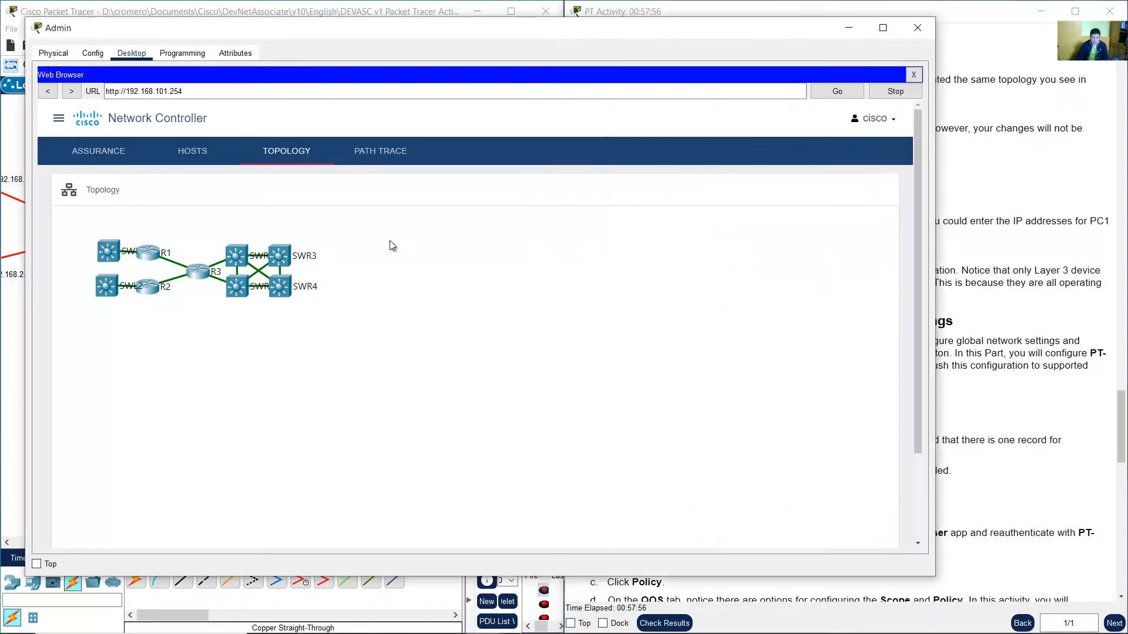
left_click(199, 274)
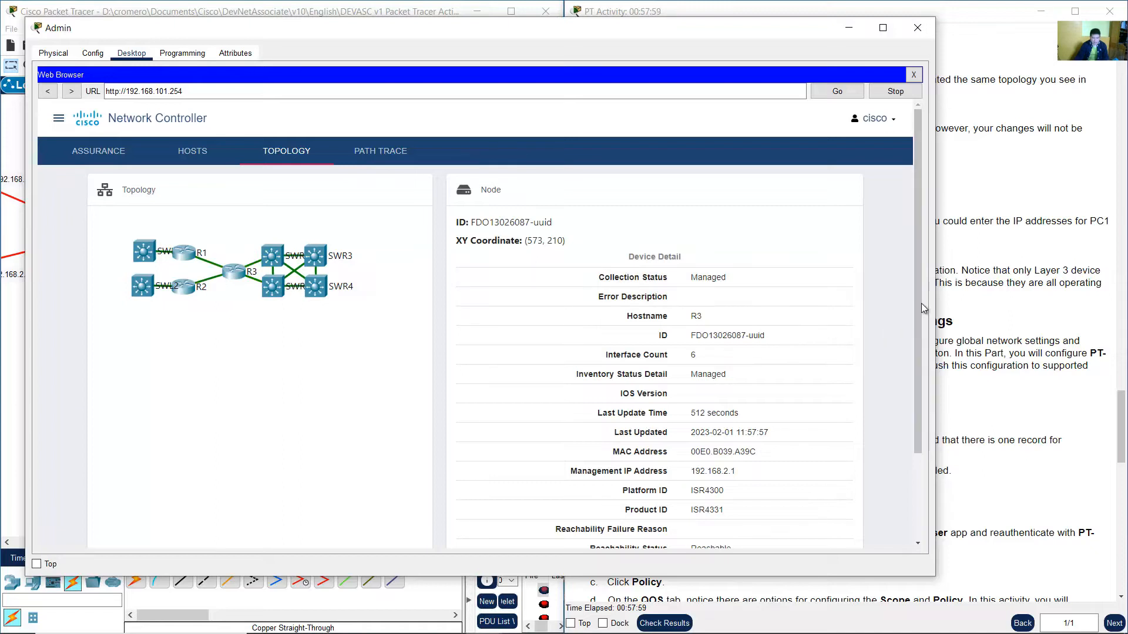
scroll(918, 305, "down", 3)
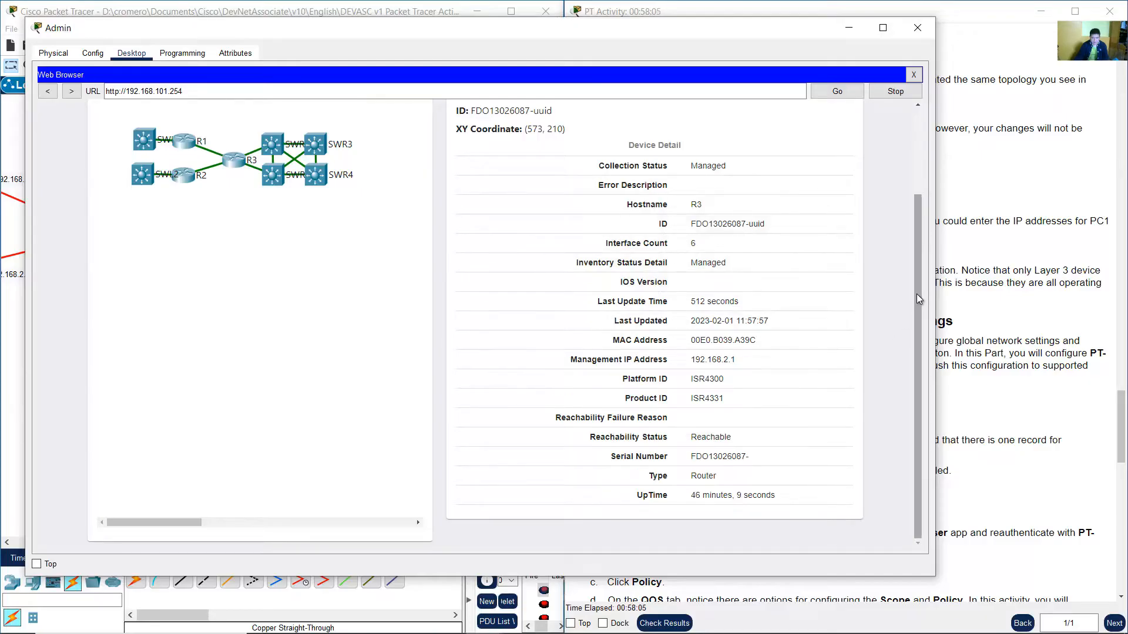
left_click_drag(918, 299, 914, 195)
Read the note on rearranging icons and move switch SWR4 to a new position in the controller's topology.
left_click(966, 180)
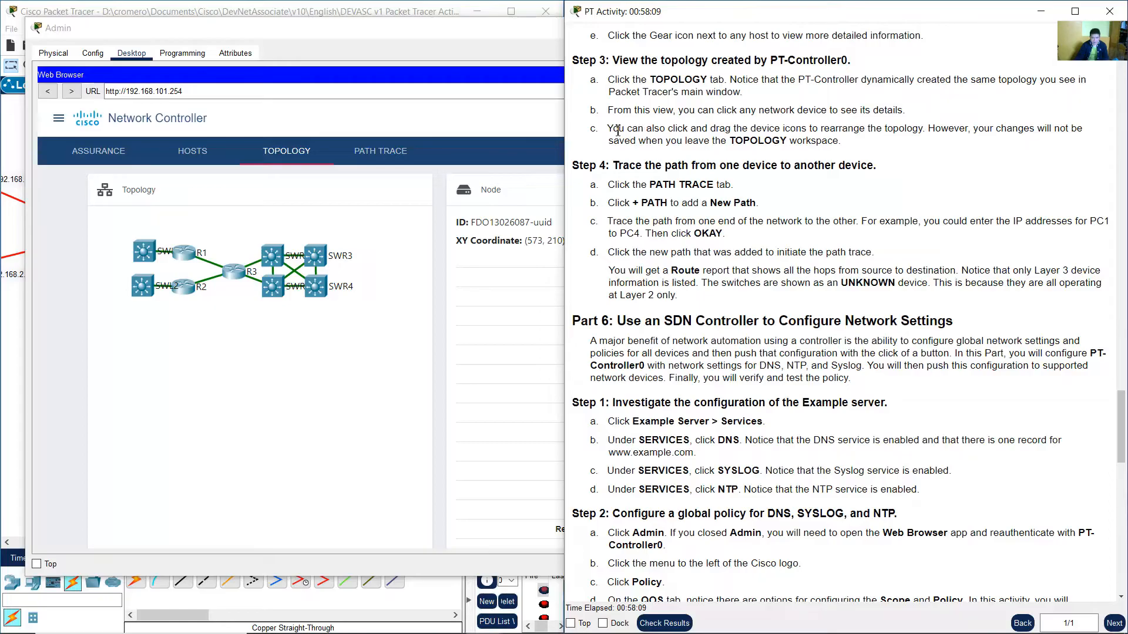
left_click_drag(607, 129, 1083, 133)
left_click_drag(979, 147, 832, 140)
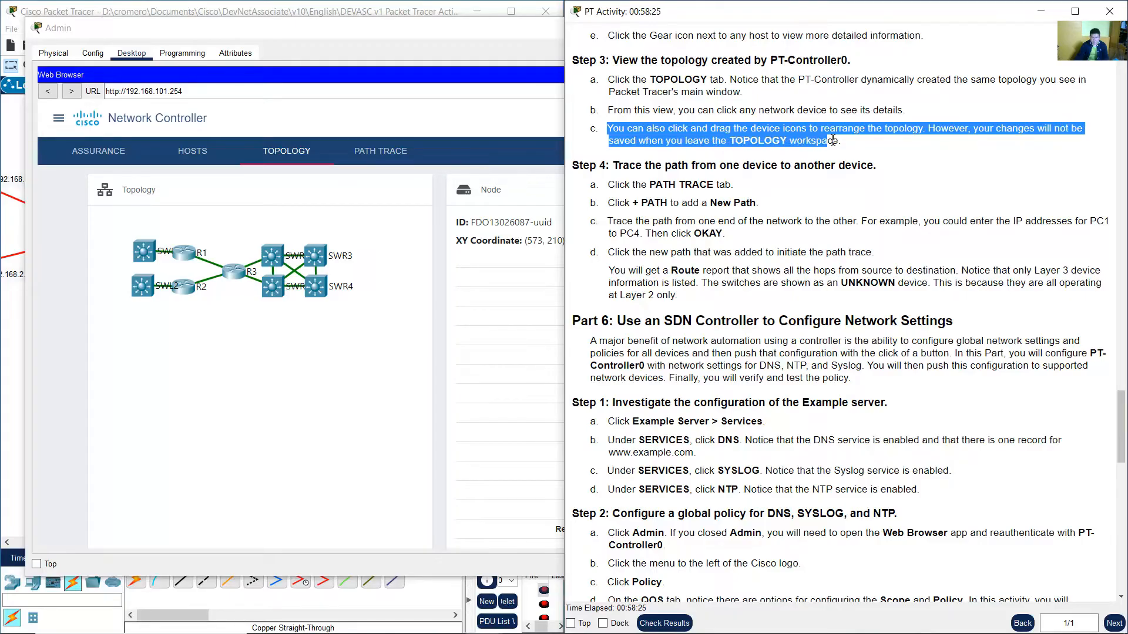
left_click(754, 170)
left_click(315, 348)
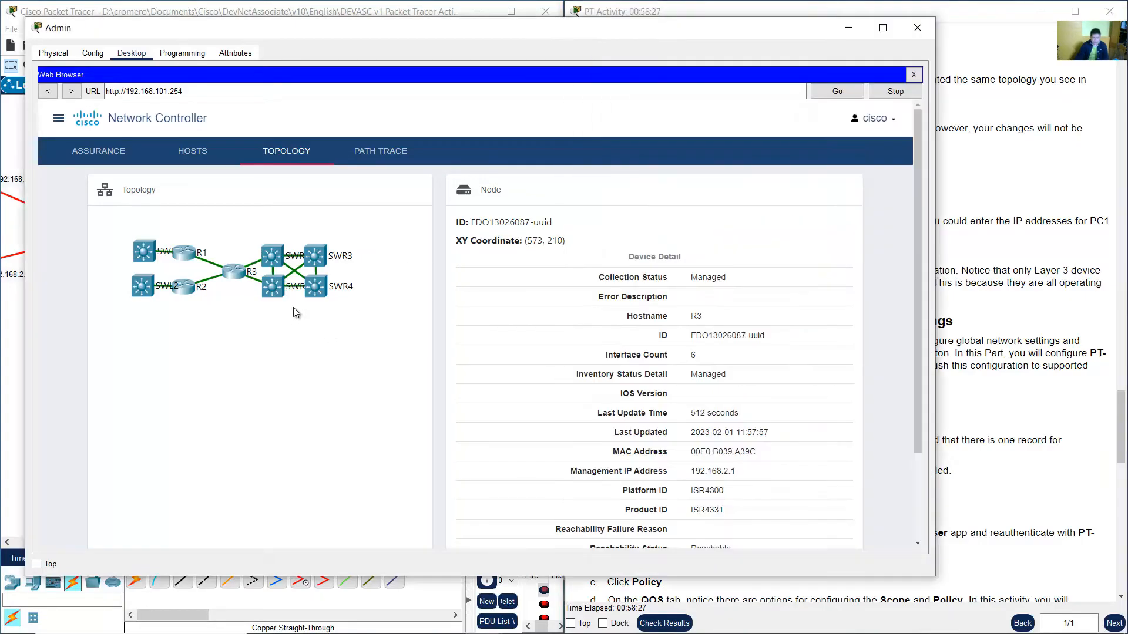
left_click_drag(318, 292, 332, 306)
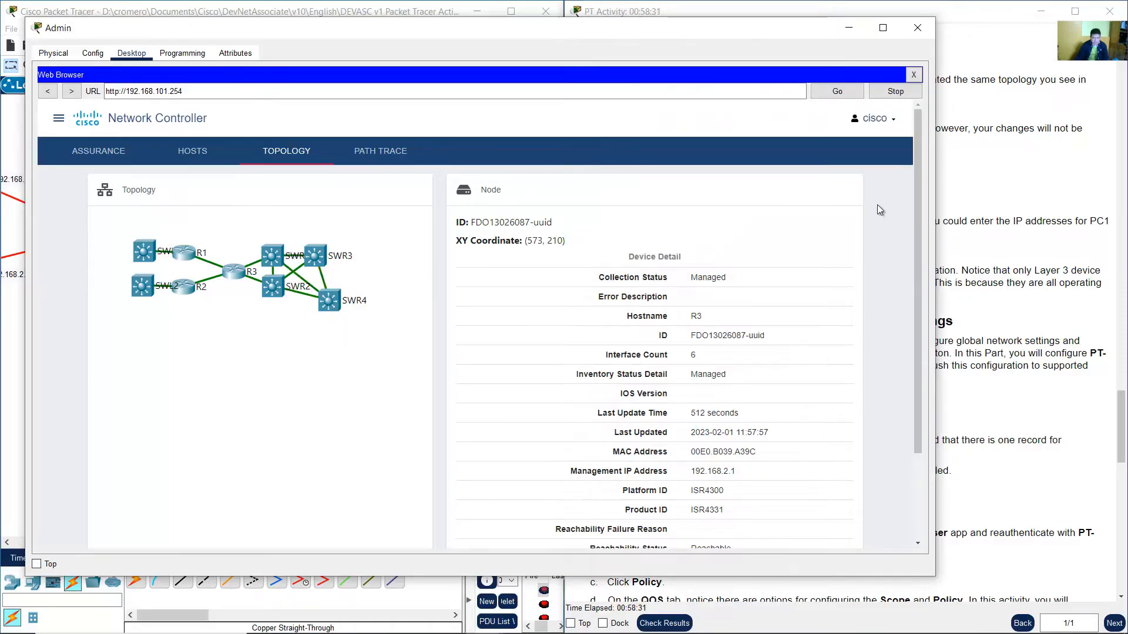
Read the Step 4 path trace instructions and open the controller's Path Trace page.
left_click(992, 160)
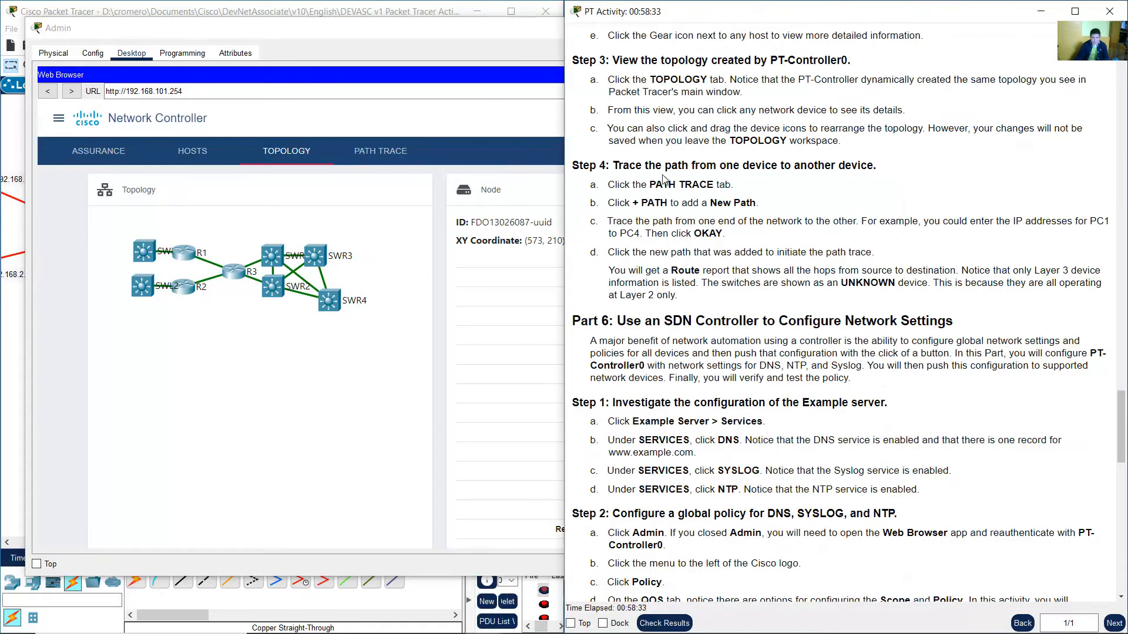
left_click_drag(627, 169, 868, 169)
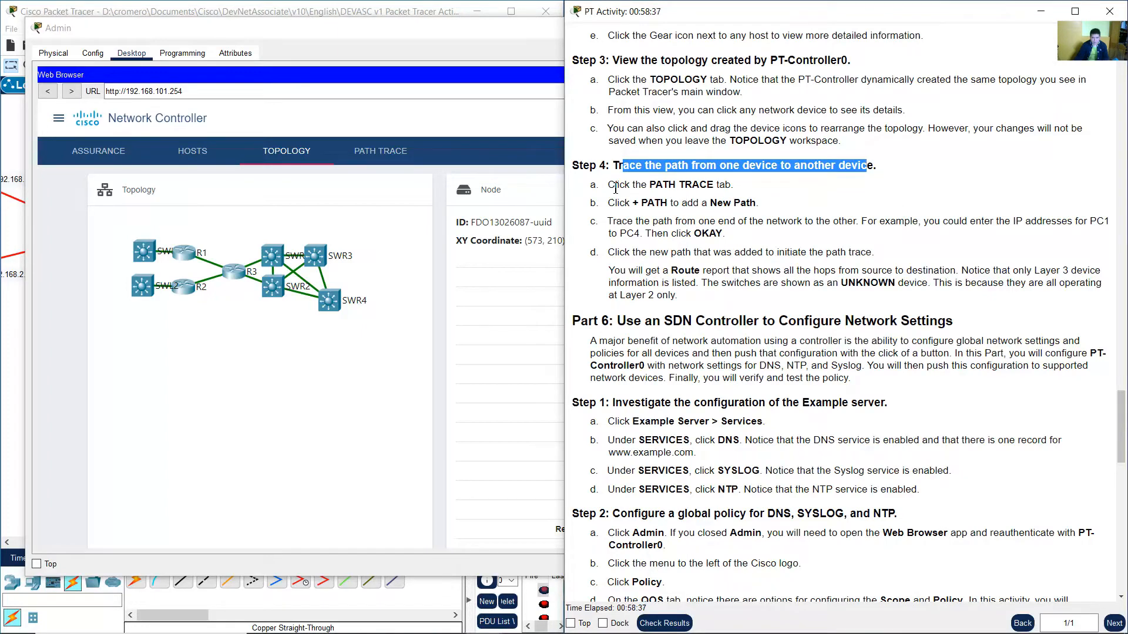
left_click_drag(615, 185, 732, 185)
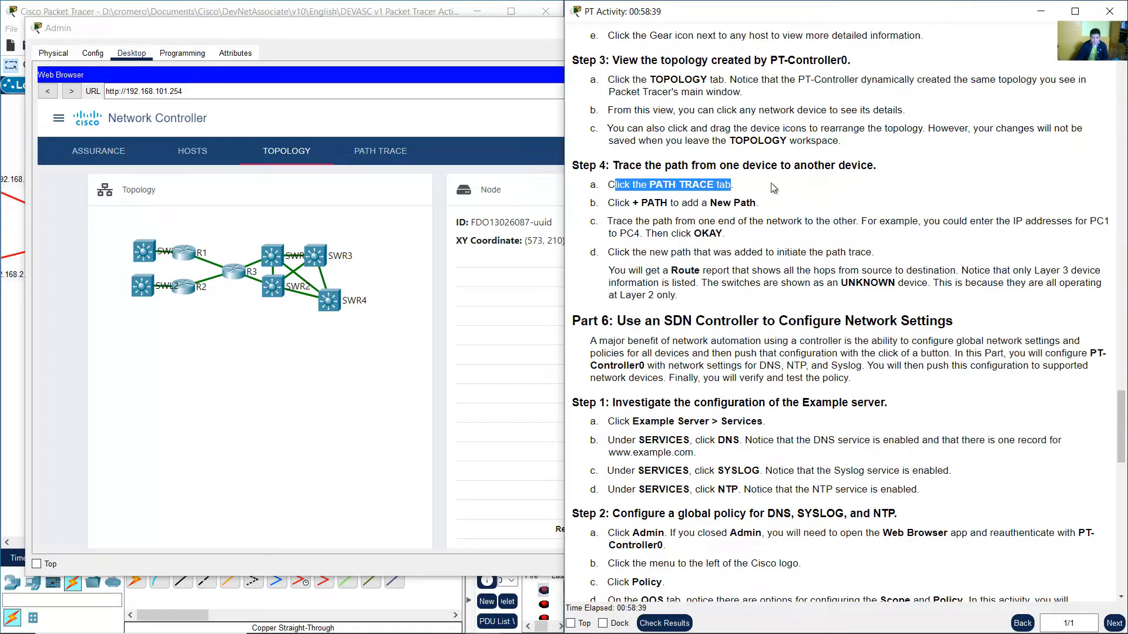
left_click(770, 186)
left_click(472, 101)
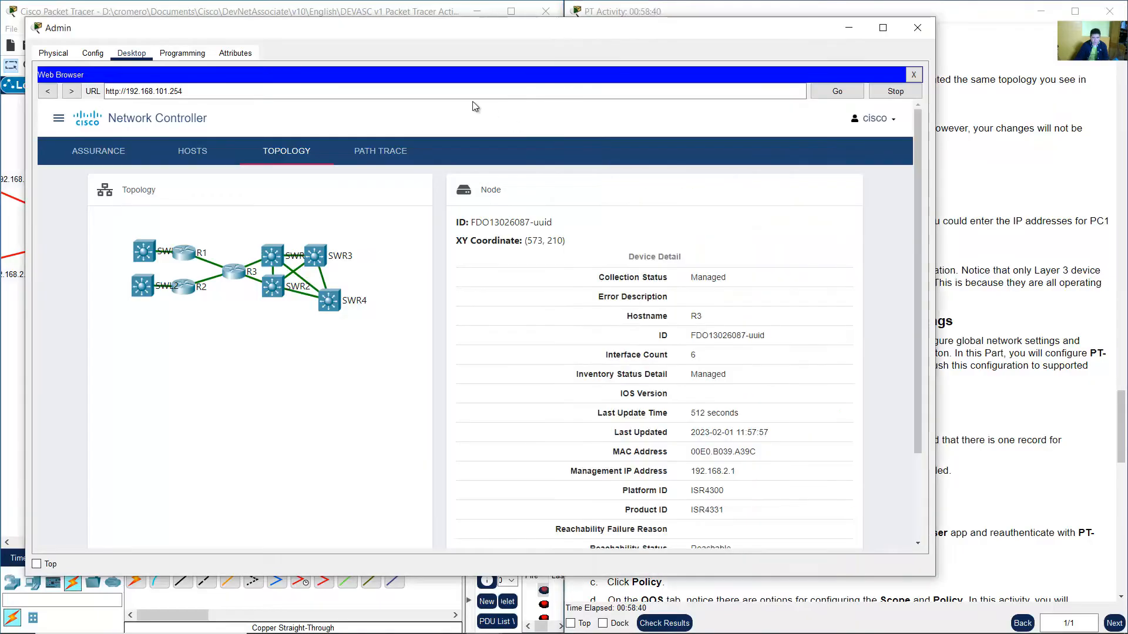
left_click(378, 154)
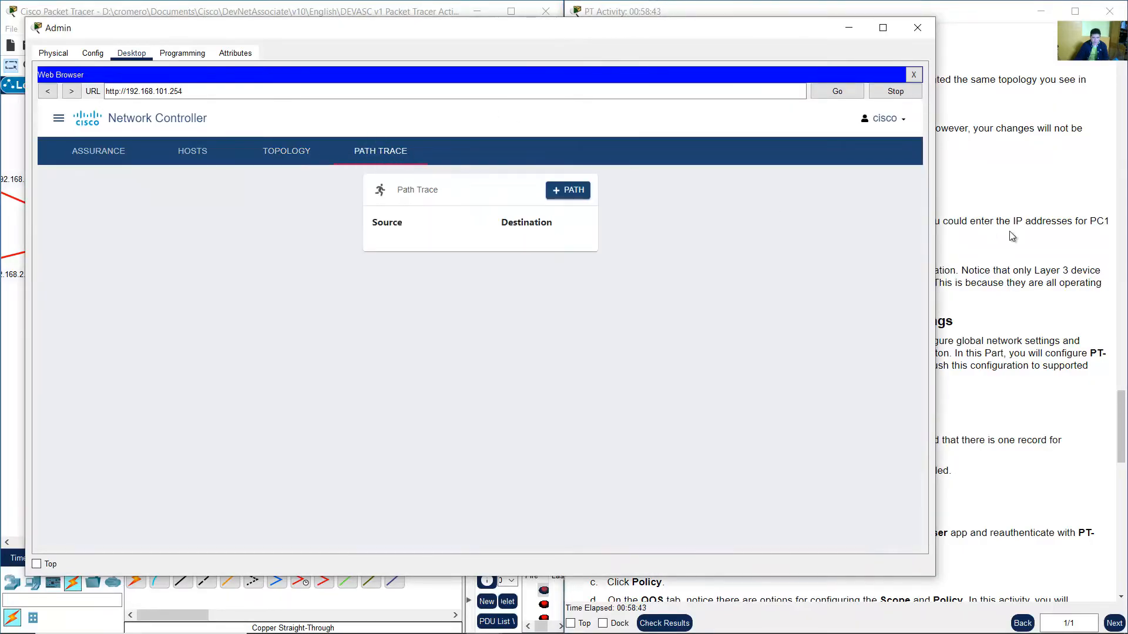
Start adding a new path trace to open the New Path dialog.
left_click(1012, 236)
left_click_drag(629, 205, 732, 207)
left_click(459, 295)
left_click(567, 196)
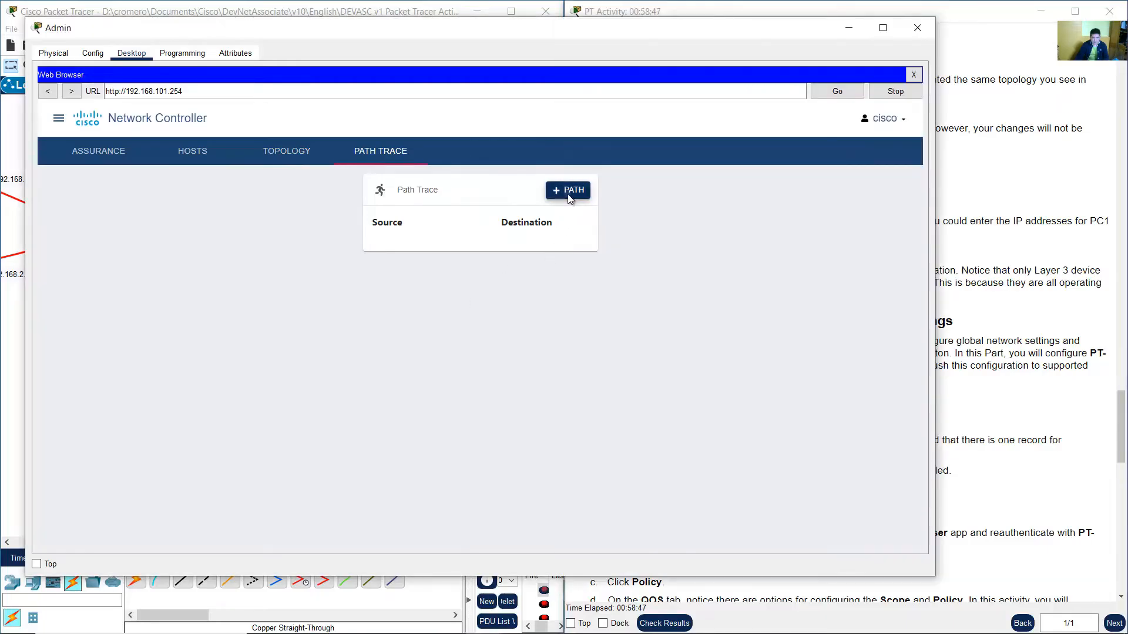
left_click_drag(377, 273, 423, 276)
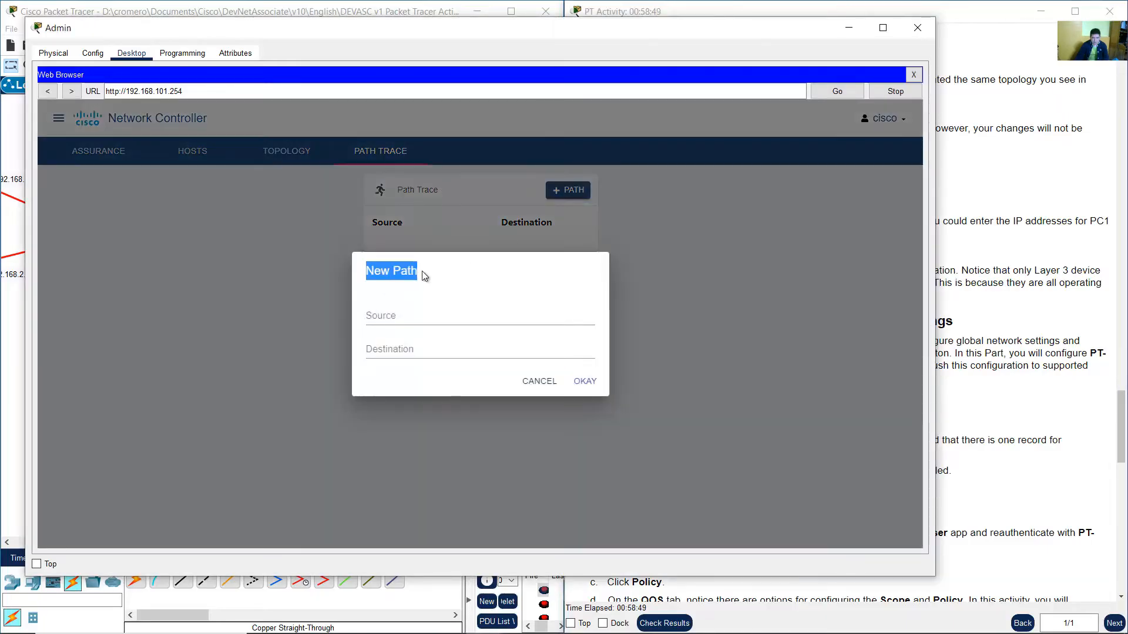
Read the Step 4c instruction on tracing a path from PC1 to PC4.
left_click(1006, 243)
scroll(664, 250, "down", 1)
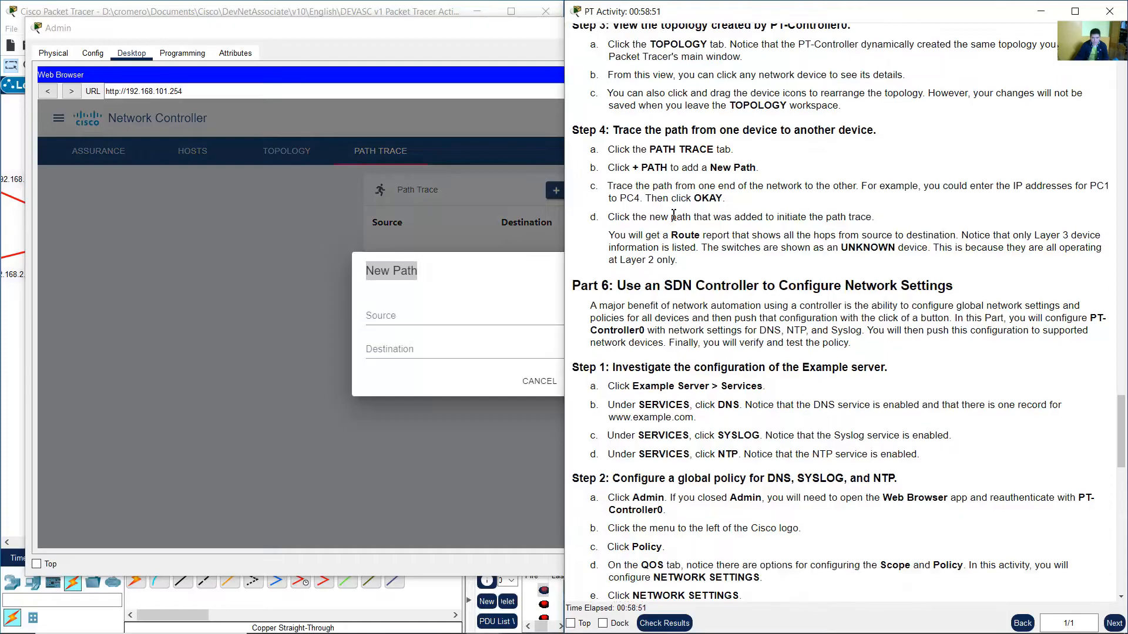
scroll(669, 201, "down", 1)
mouse_move(615, 151)
left_mouse_down()
mouse_move(1110, 151)
mouse_move(636, 161)
mouse_move(726, 163)
left_mouse_up()
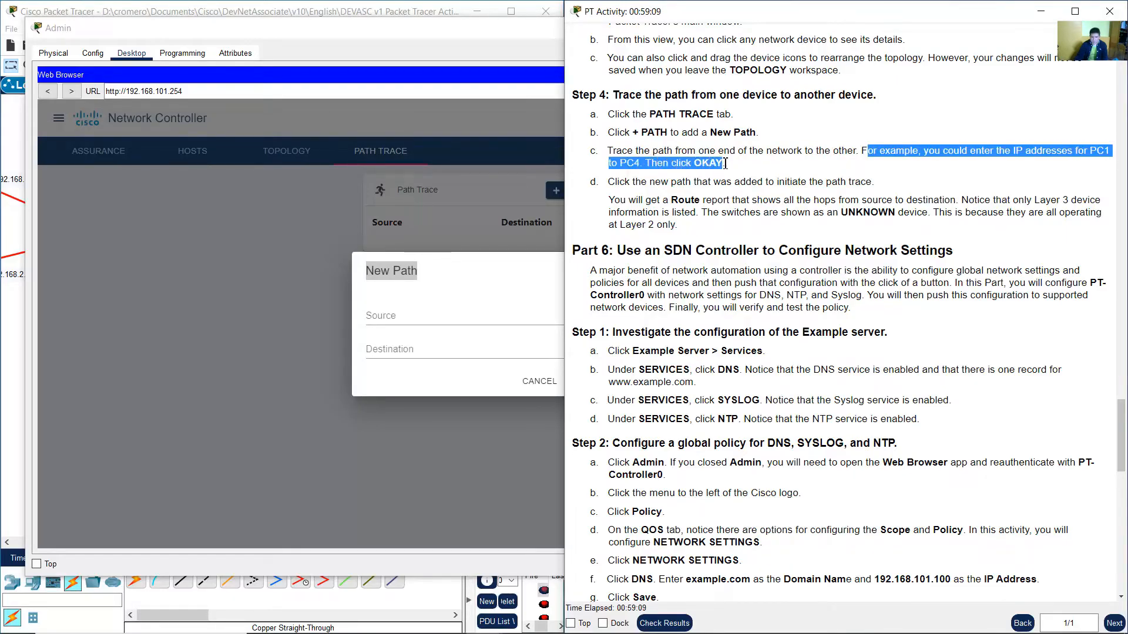
Check PC1's address in the main topology and enter 10.0.1.130 as the path source.
left_click(435, 318)
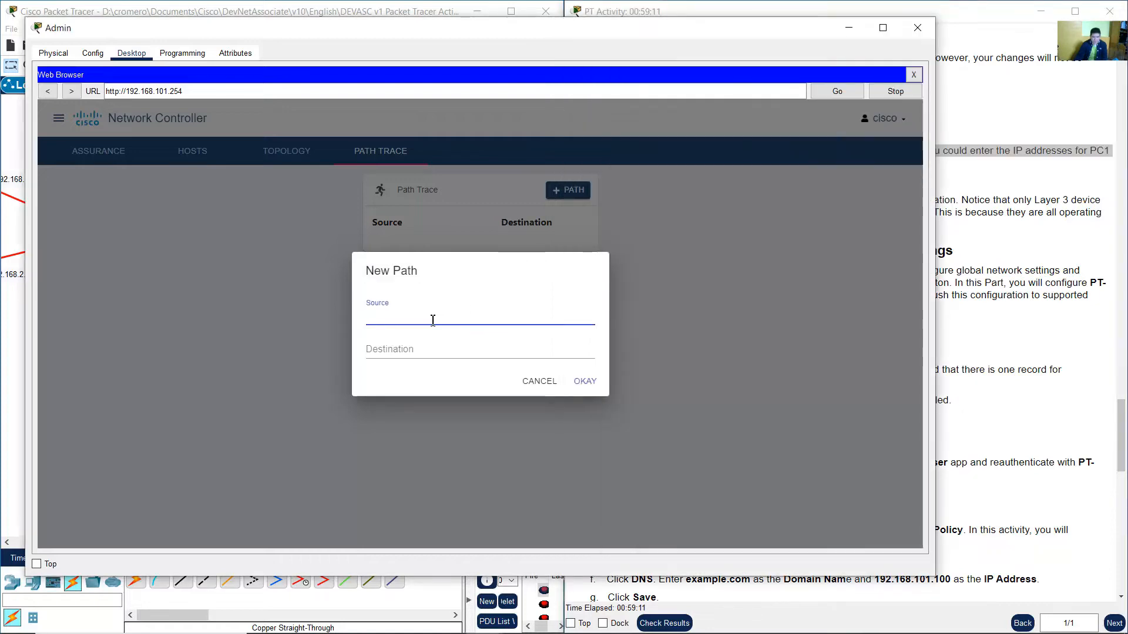
left_click(377, 14)
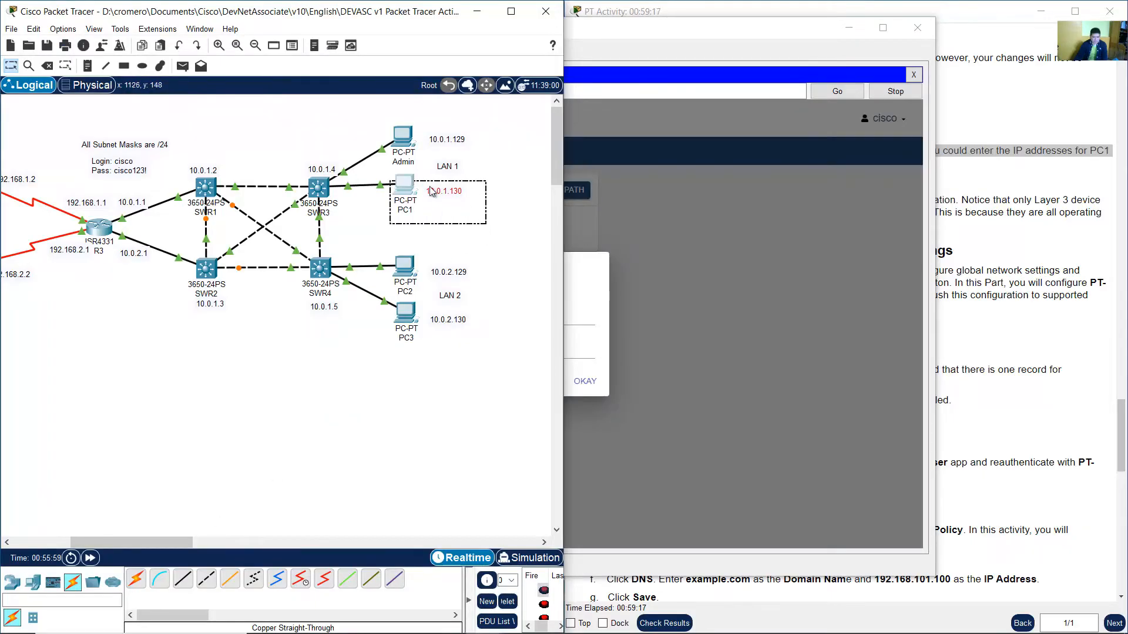
left_click(593, 318)
type("10.0")
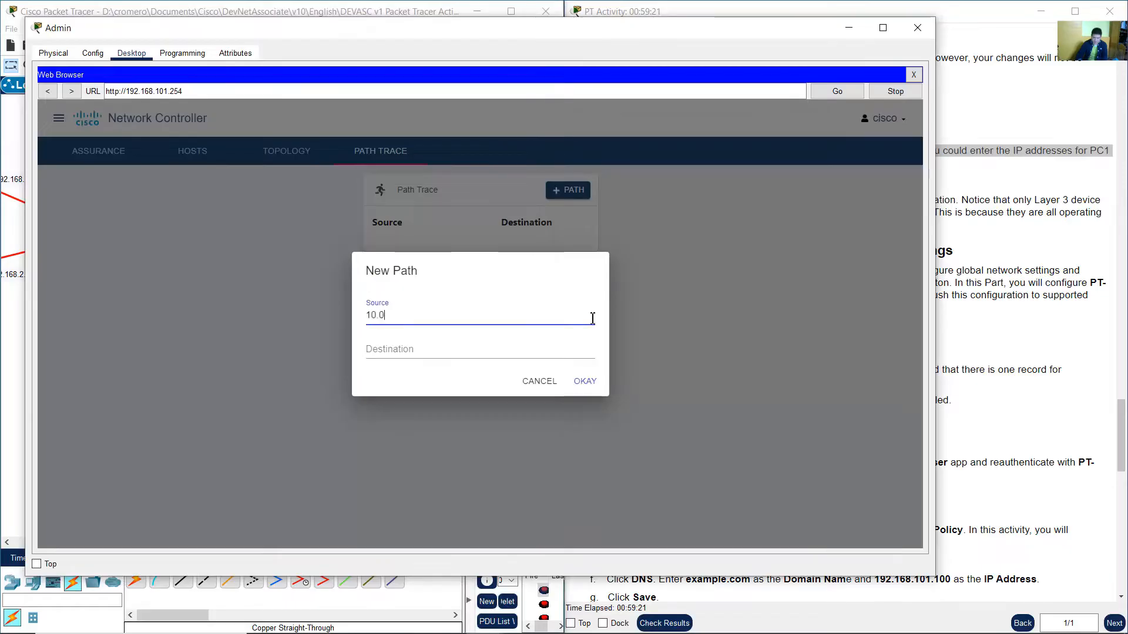
type(".1.10")
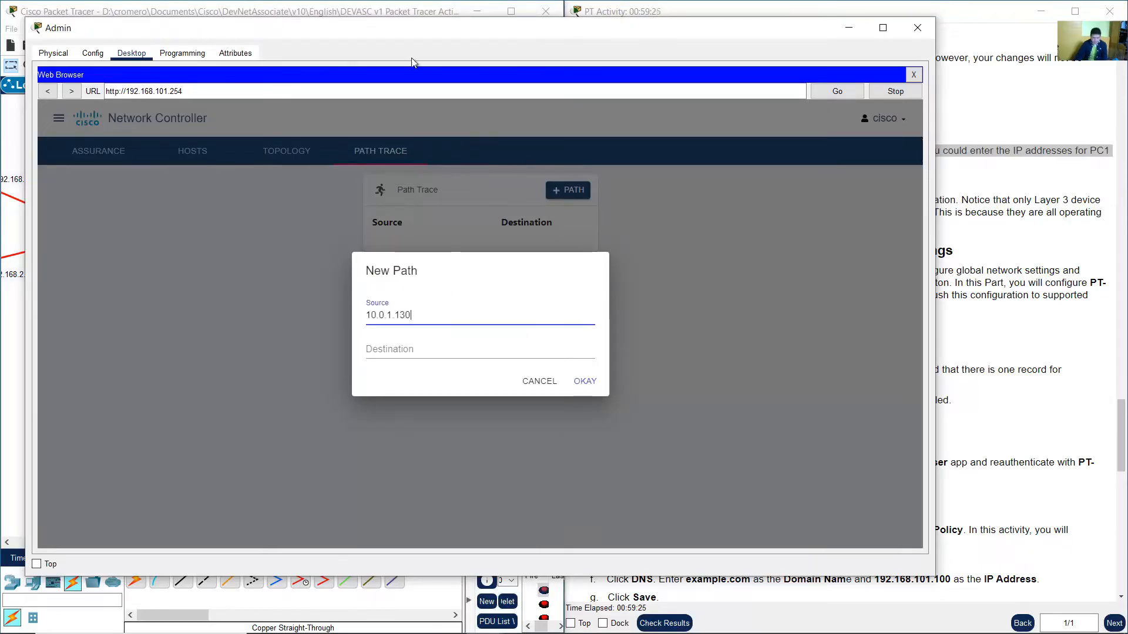
Look up PC4's address in the main topology, enter 192.168.102.3 as the destination and confirm the new path.
left_click(413, 10)
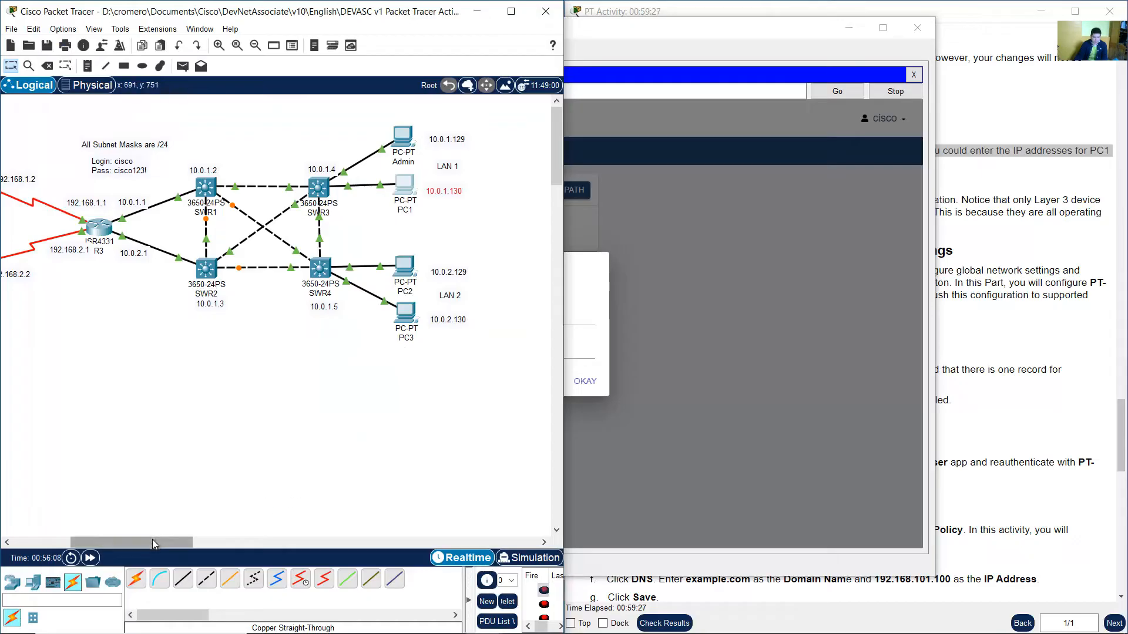
left_click_drag(154, 543, 97, 543)
mouse_move(65, 344)
left_mouse_down()
mouse_move(9, 243)
mouse_move(47, 252)
left_mouse_up()
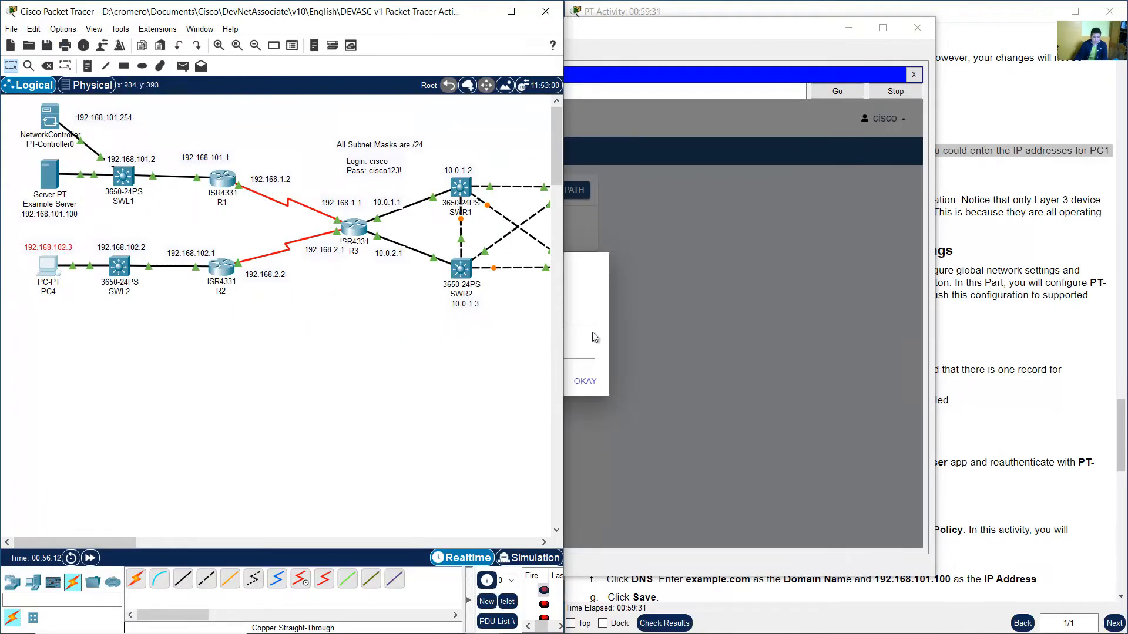
left_click(583, 350)
type("192.")
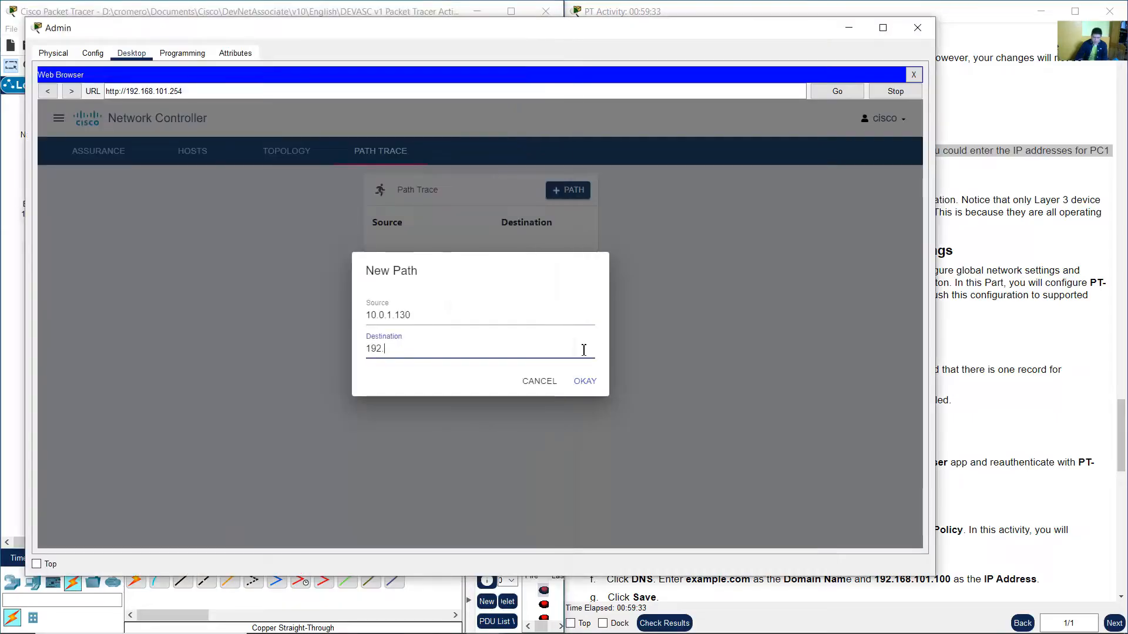
type("168.102.3")
left_click(585, 382)
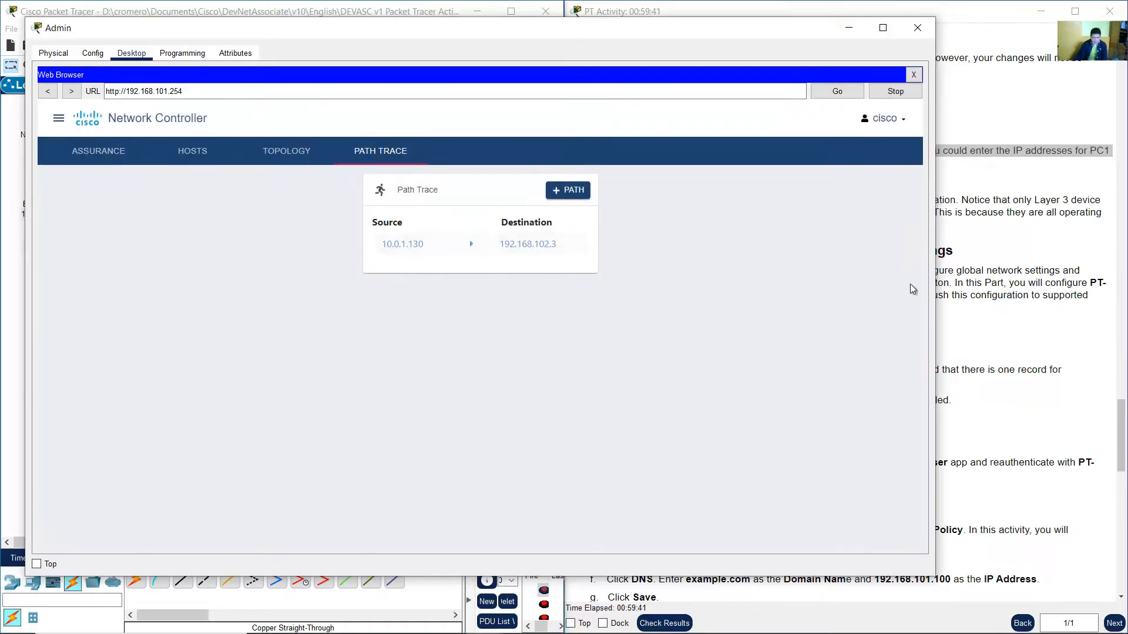
Read Step 4d and run the new 10.0.1.130 to 192.168.102.3 path trace to show its route report.
left_click(1018, 257)
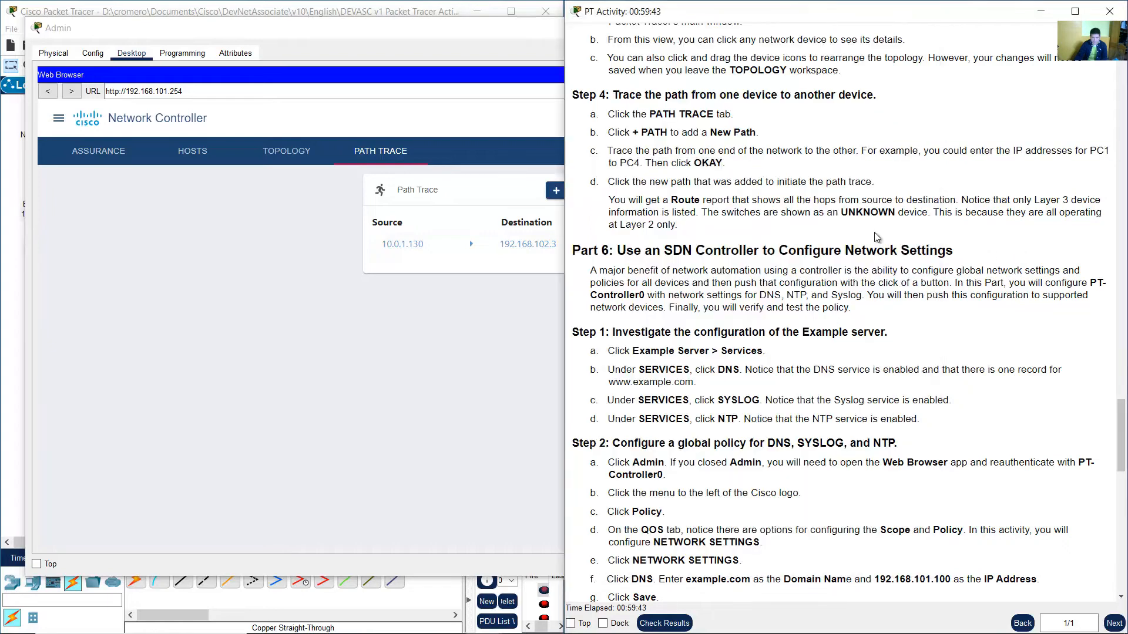
left_click_drag(616, 183, 794, 182)
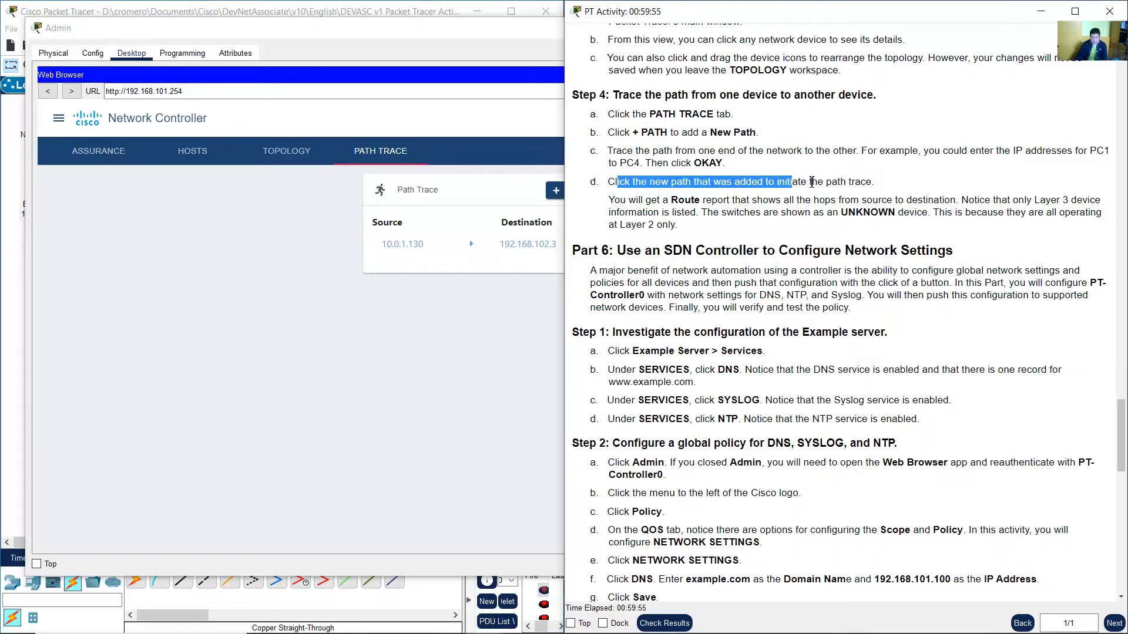
left_click(536, 330)
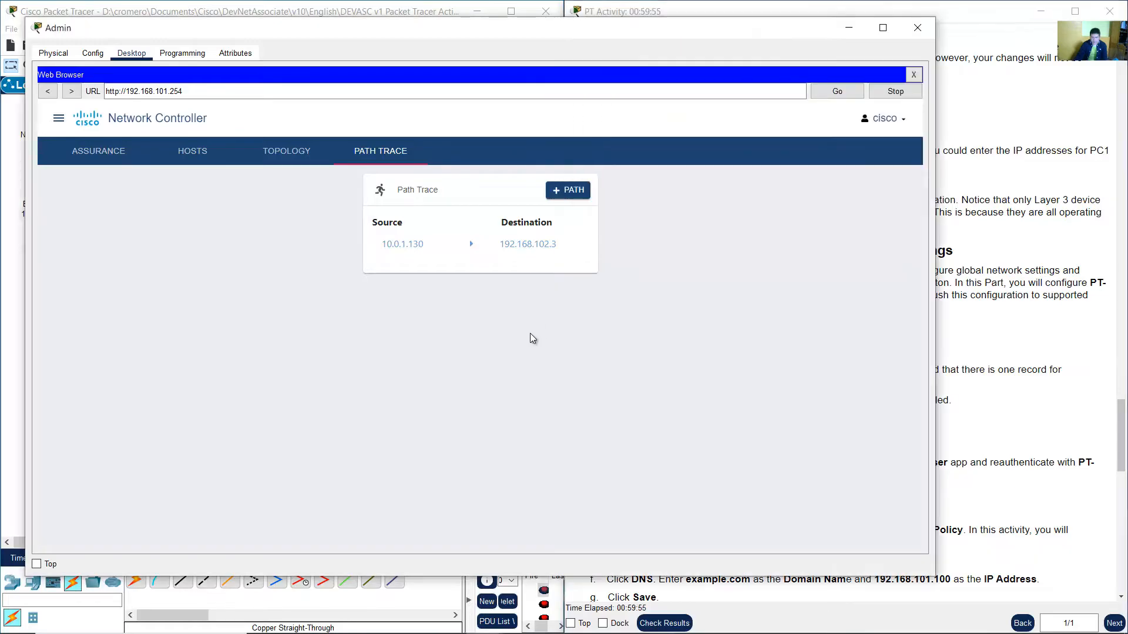
left_click(429, 246)
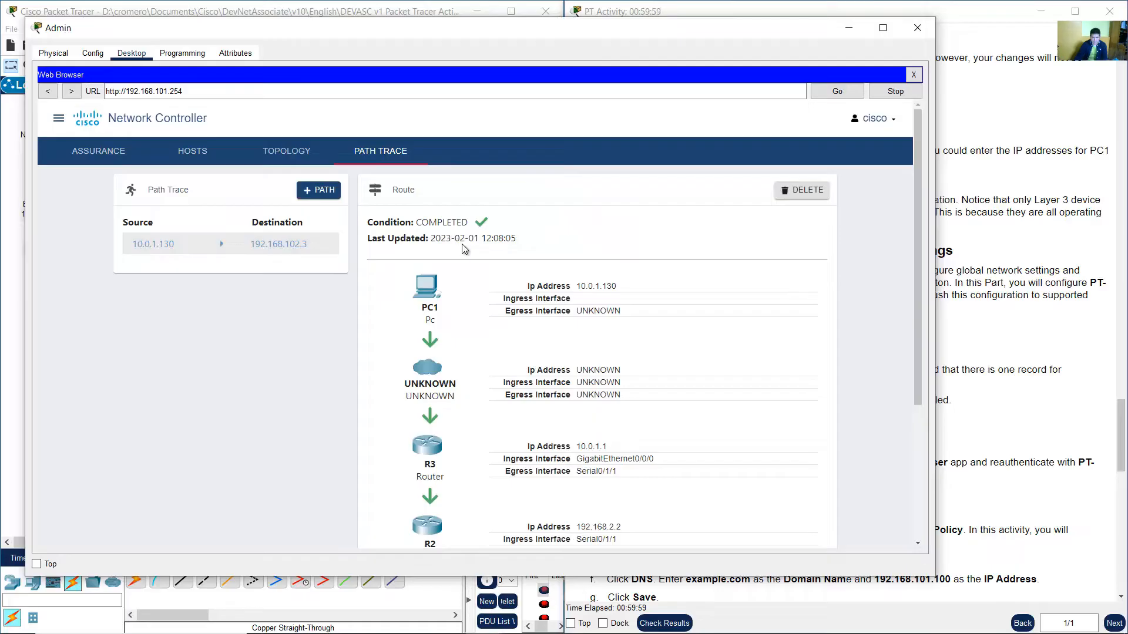
Examine the route report's hops from PC1 to PC4 with their IP addresses and interfaces.
left_click_drag(385, 223, 489, 226)
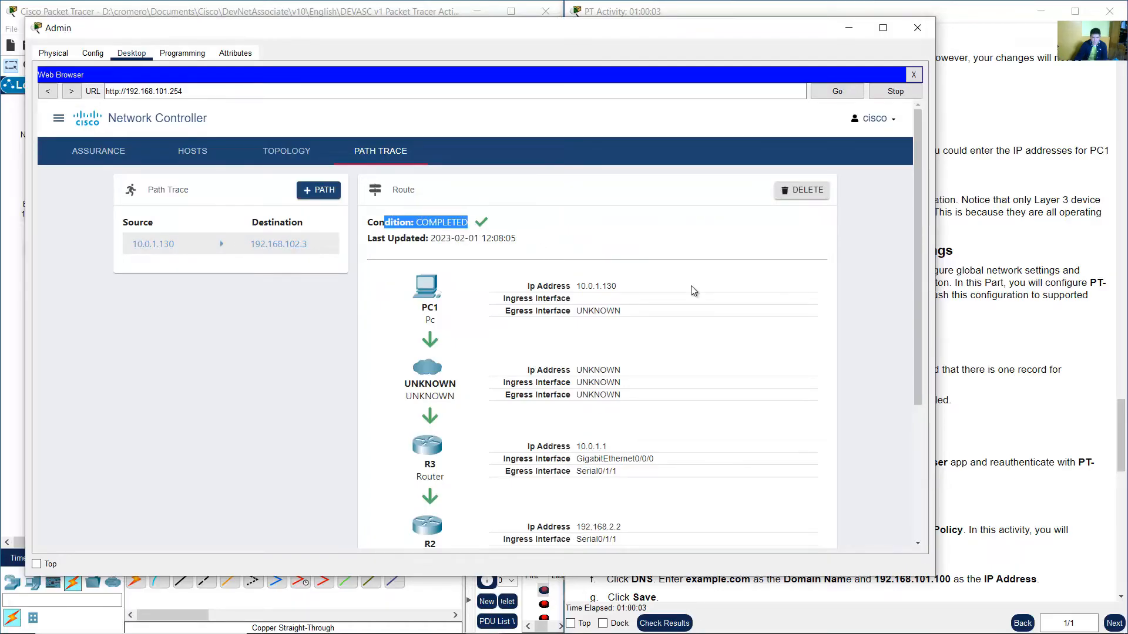
scroll(692, 289, "down", 3)
scroll(691, 292, "up", 1)
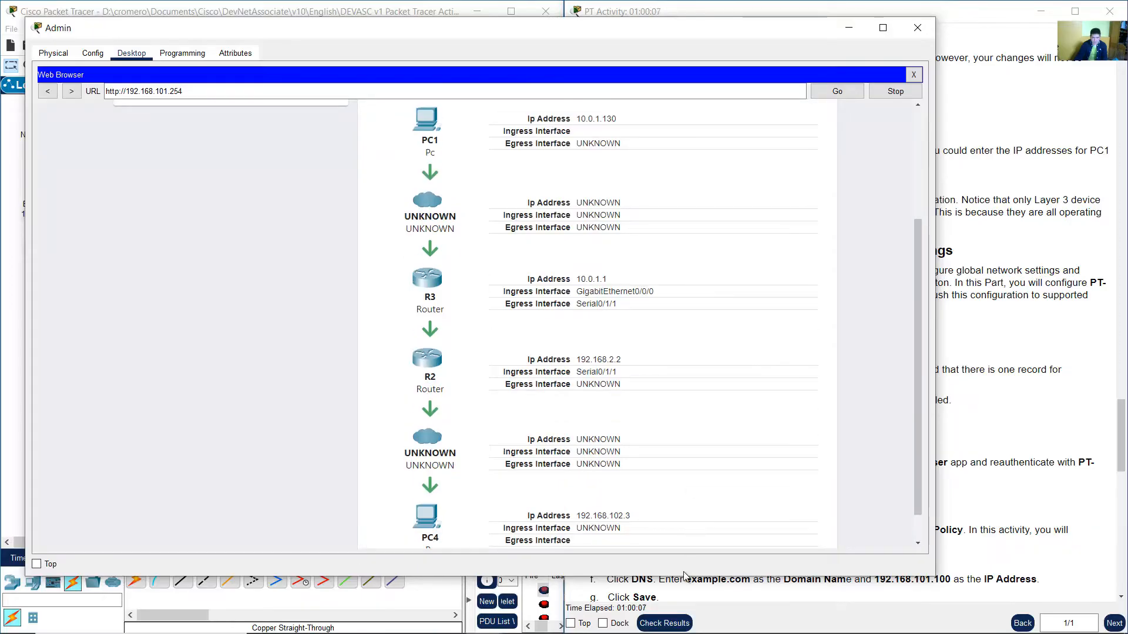
left_click_drag(687, 577, 687, 601)
Scroll through the lab instructions to review the Part 5 steps.
left_click(1123, 300)
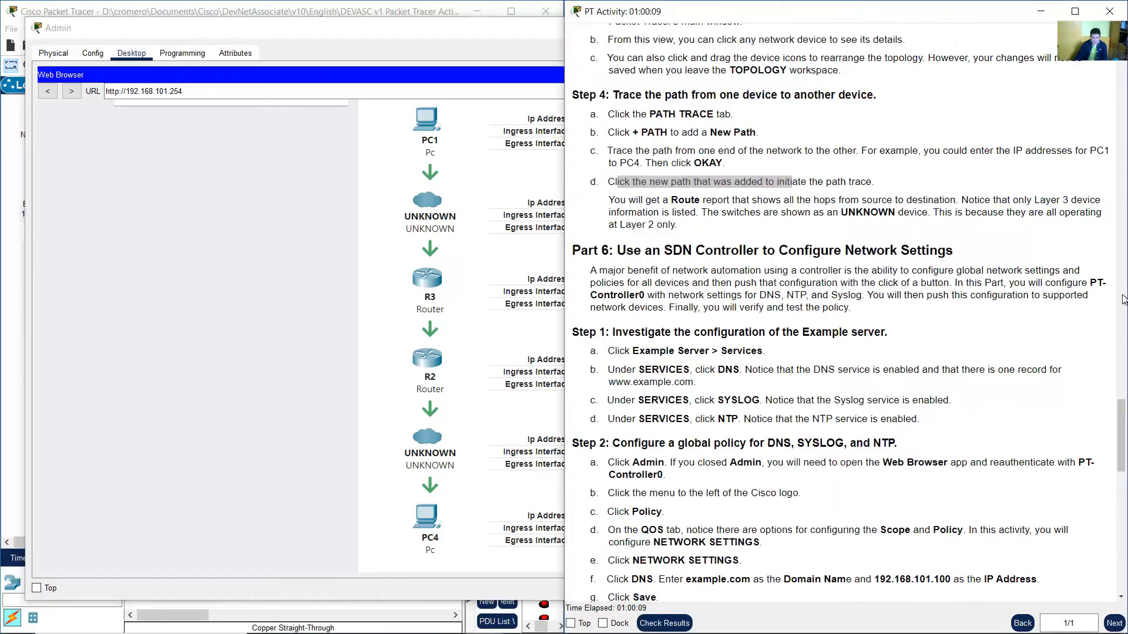
scroll(1111, 293, "up", 8)
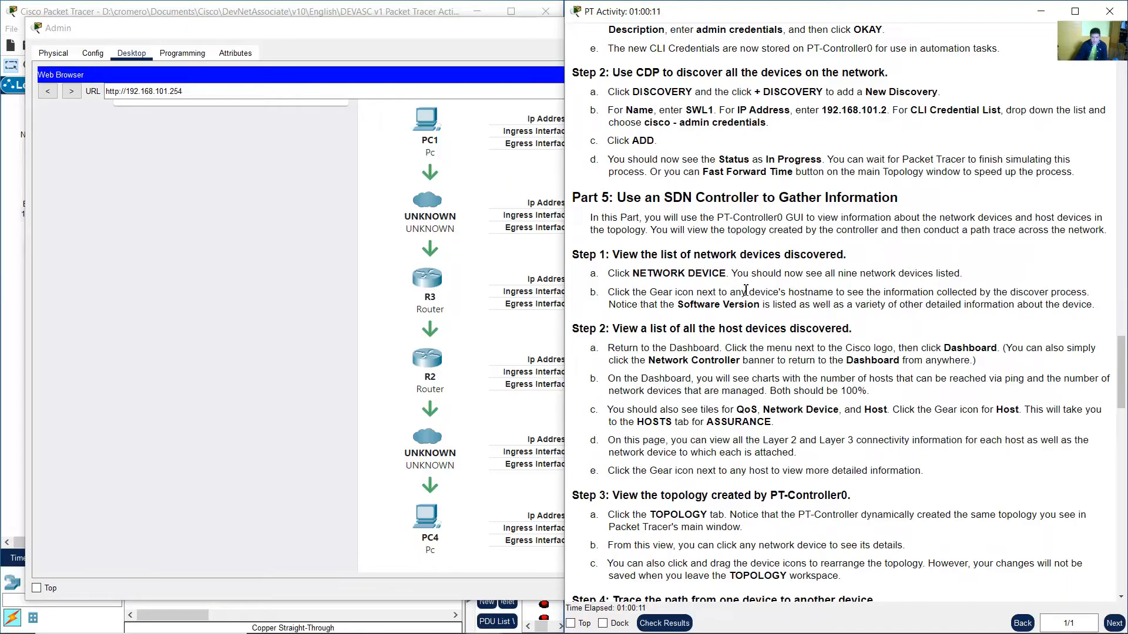
scroll(748, 292, "down", 9)
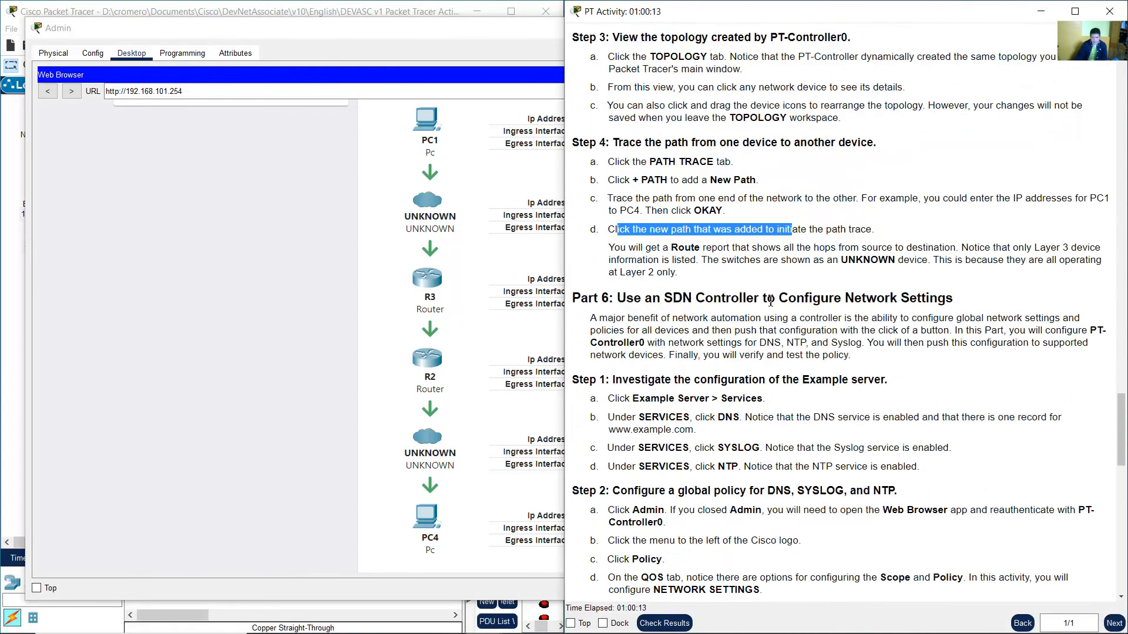
Reread the note on Layer 2 UNKNOWN devices and highlight the PC1-to-PC4 route report entries in Admin's browser.
left_click(676, 162)
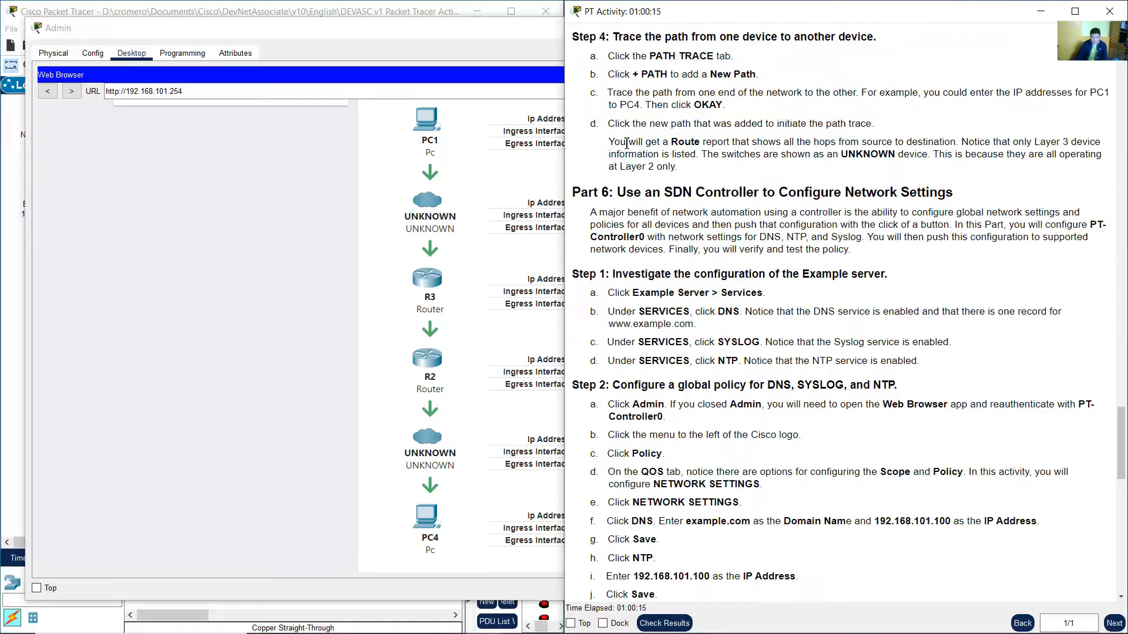
left_click_drag(627, 143, 1092, 172)
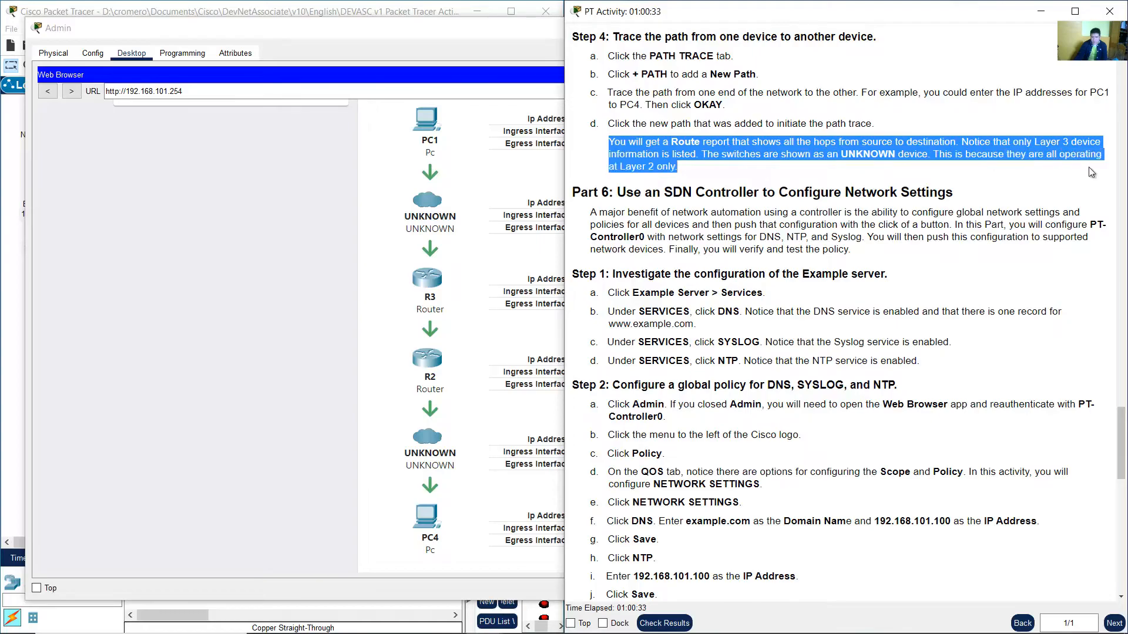
left_click(393, 266)
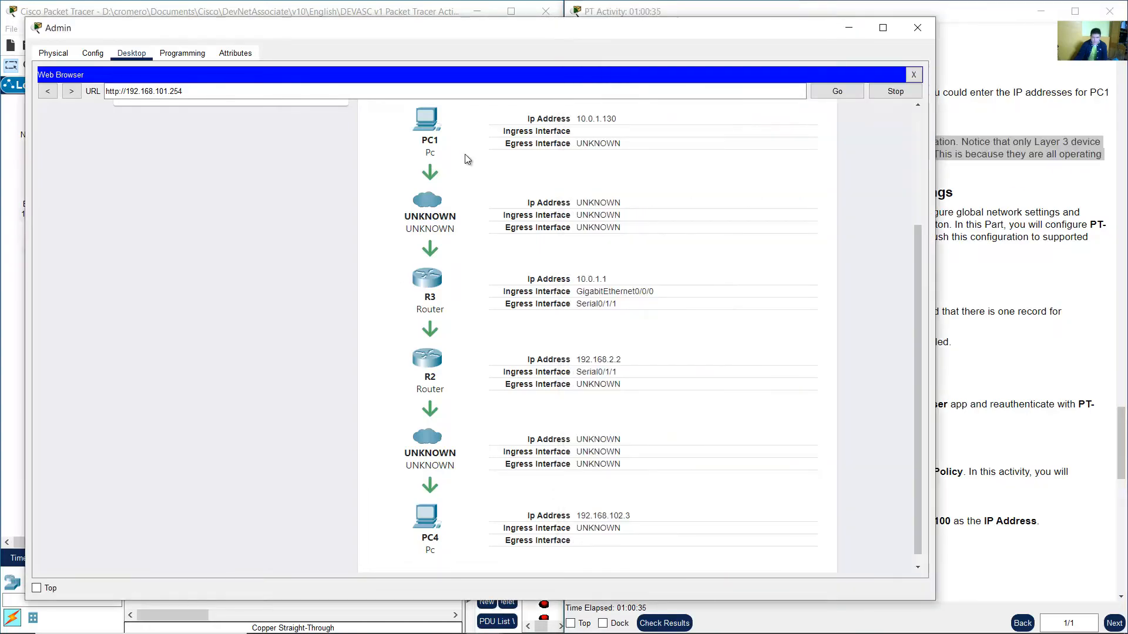
left_click_drag(392, 131, 460, 545)
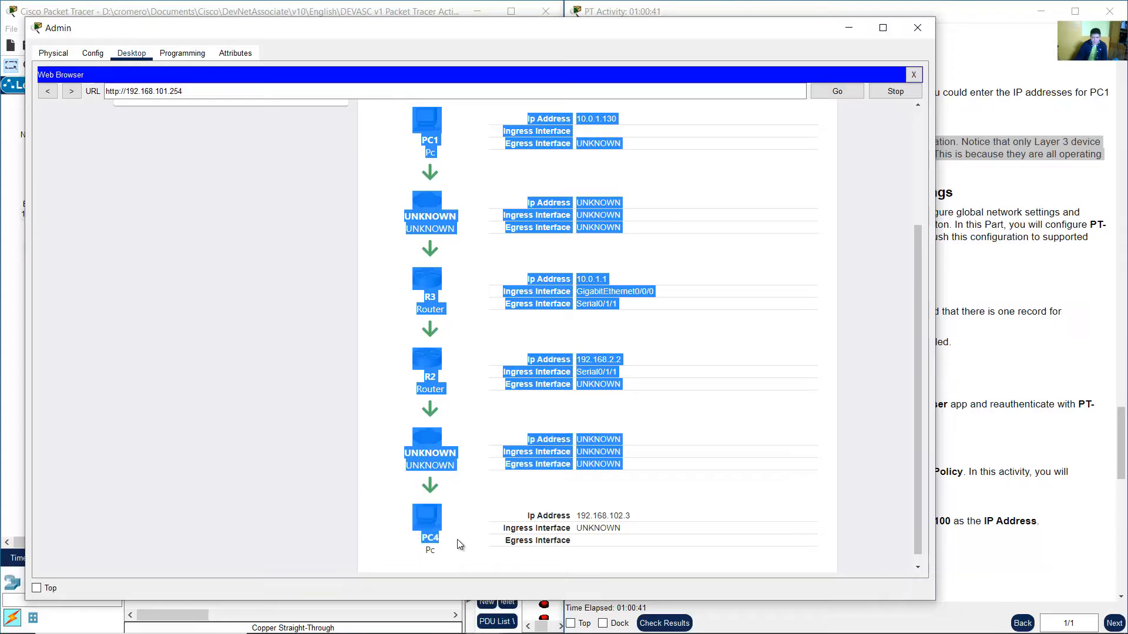
Examine the main topology around R3, R2, SWL2 and PC4 to compare with the route report.
left_click(309, 10)
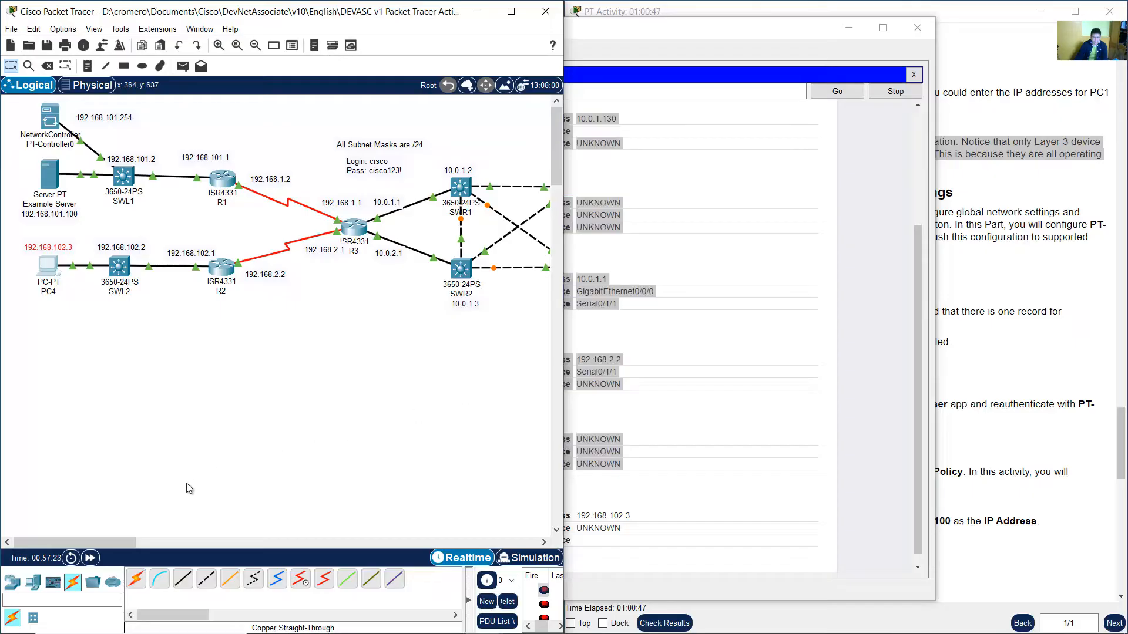
left_click_drag(94, 543, 147, 541)
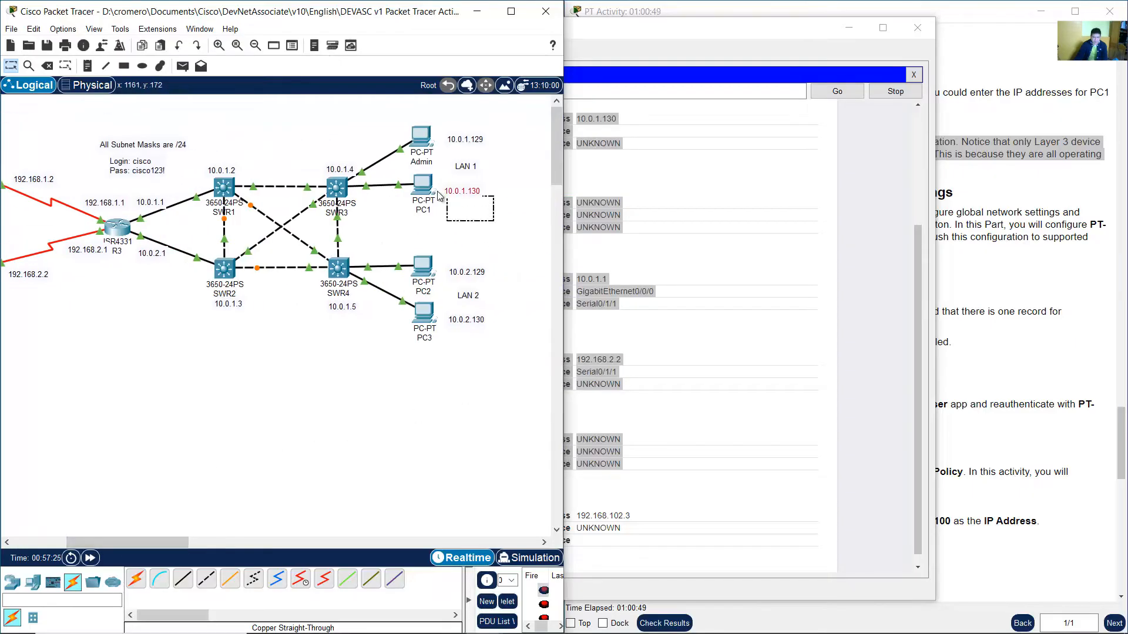
left_click_drag(348, 135, 206, 216)
left_click_drag(140, 540, 81, 540)
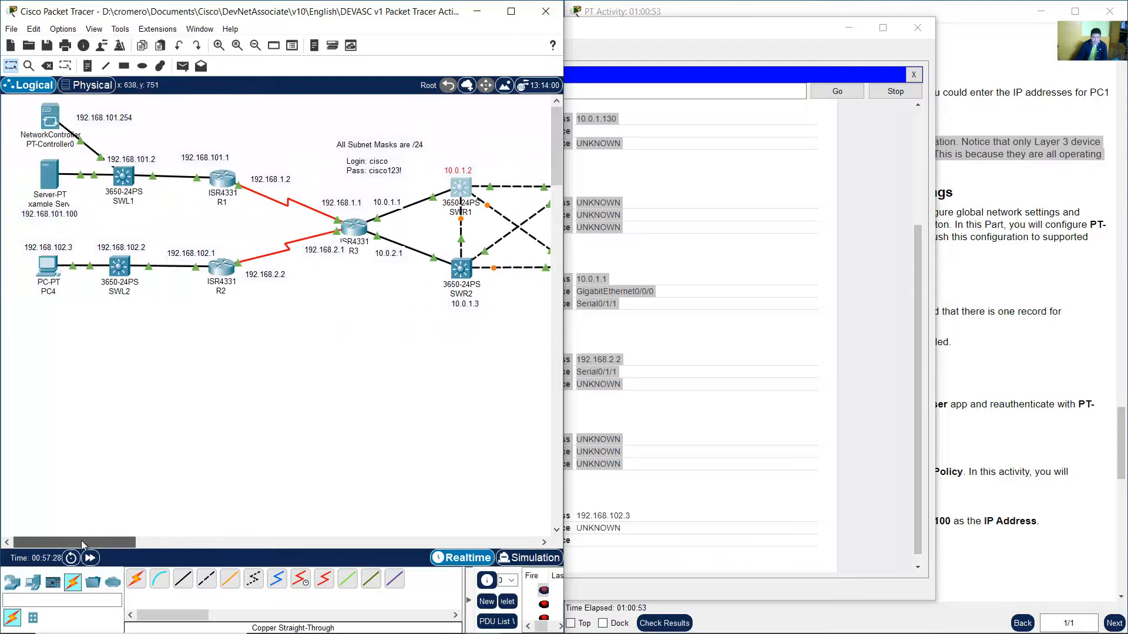
left_click_drag(372, 314, 332, 211)
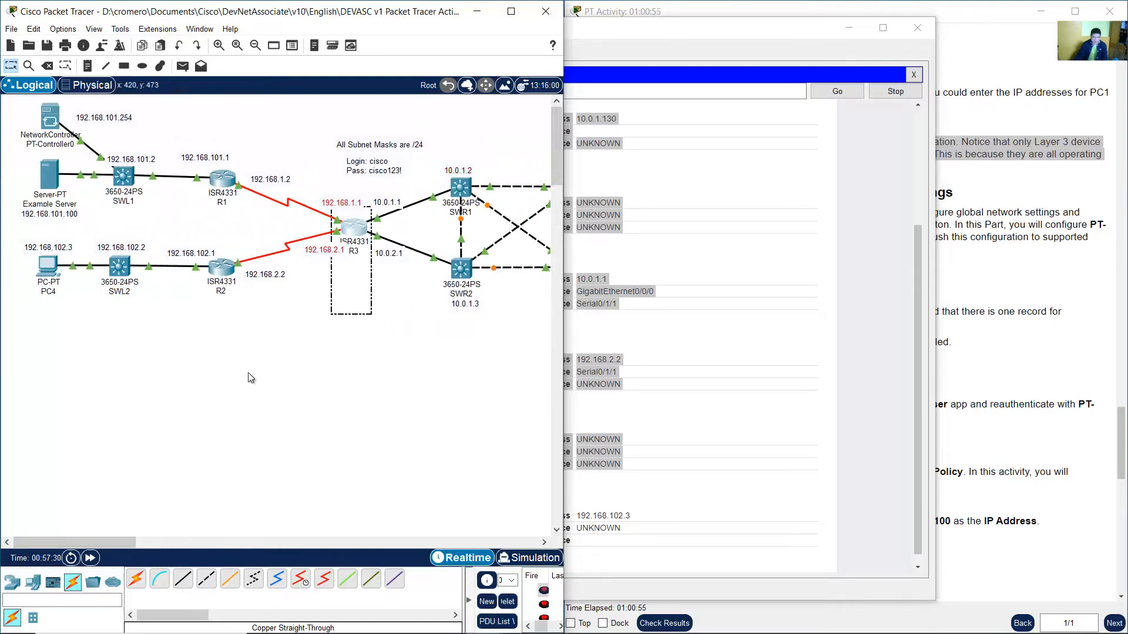
left_click_drag(248, 374, 200, 257)
left_click_drag(140, 349, 110, 253)
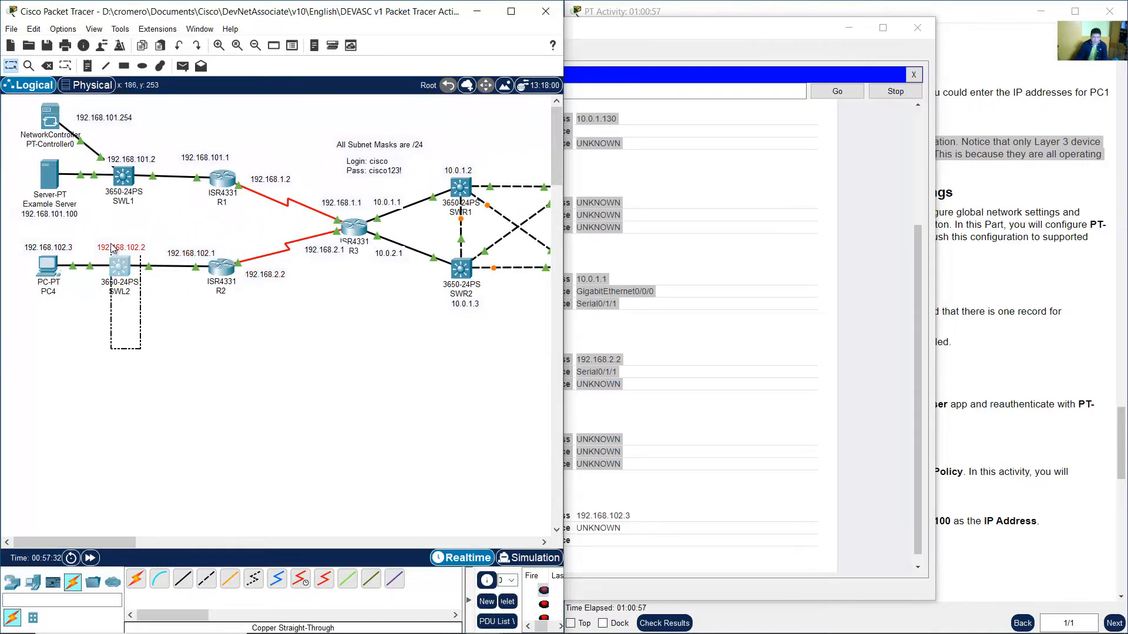
left_click_drag(69, 351, 28, 260)
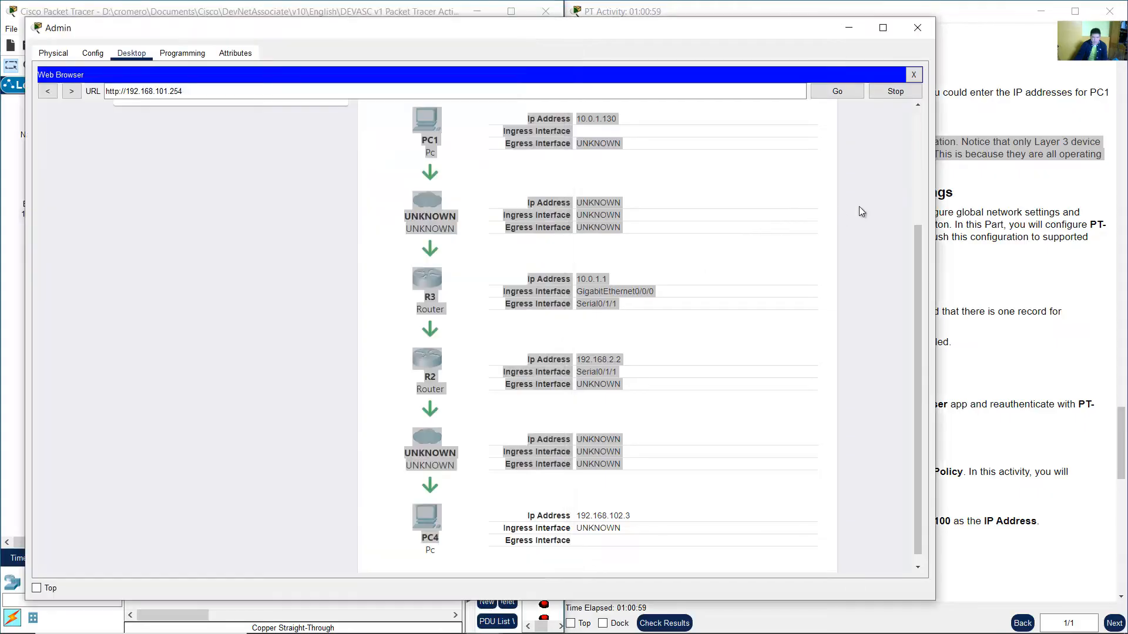
Read the Part 6 introduction and the Step 1 instructions for investigating the Example server.
left_click(1032, 260)
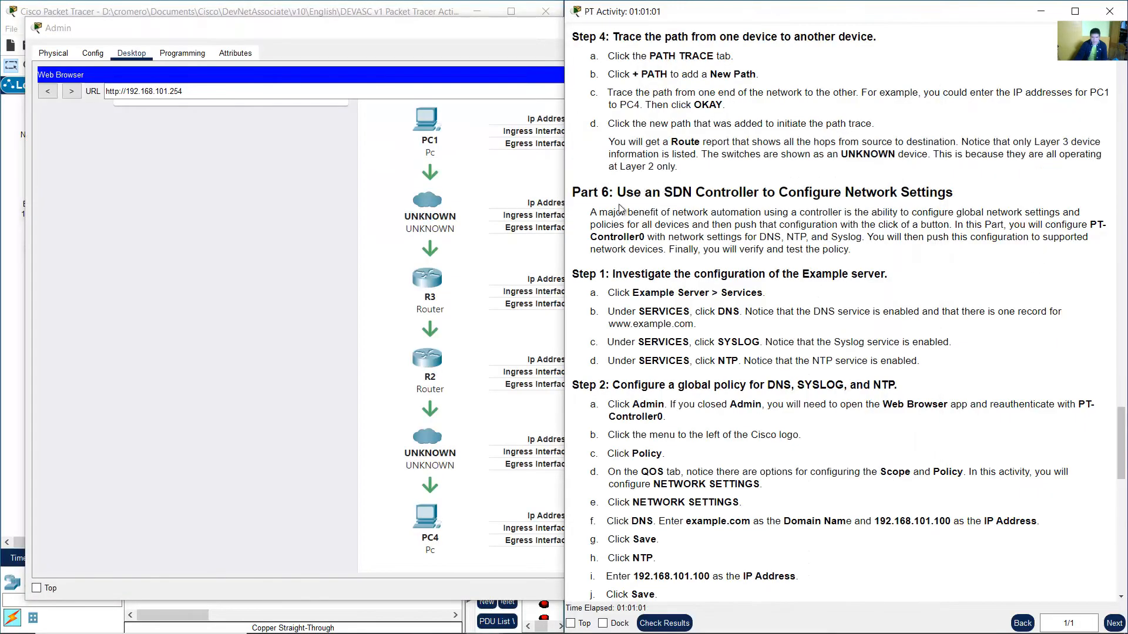
left_click_drag(616, 194, 954, 198)
scroll(928, 198, "down", 2)
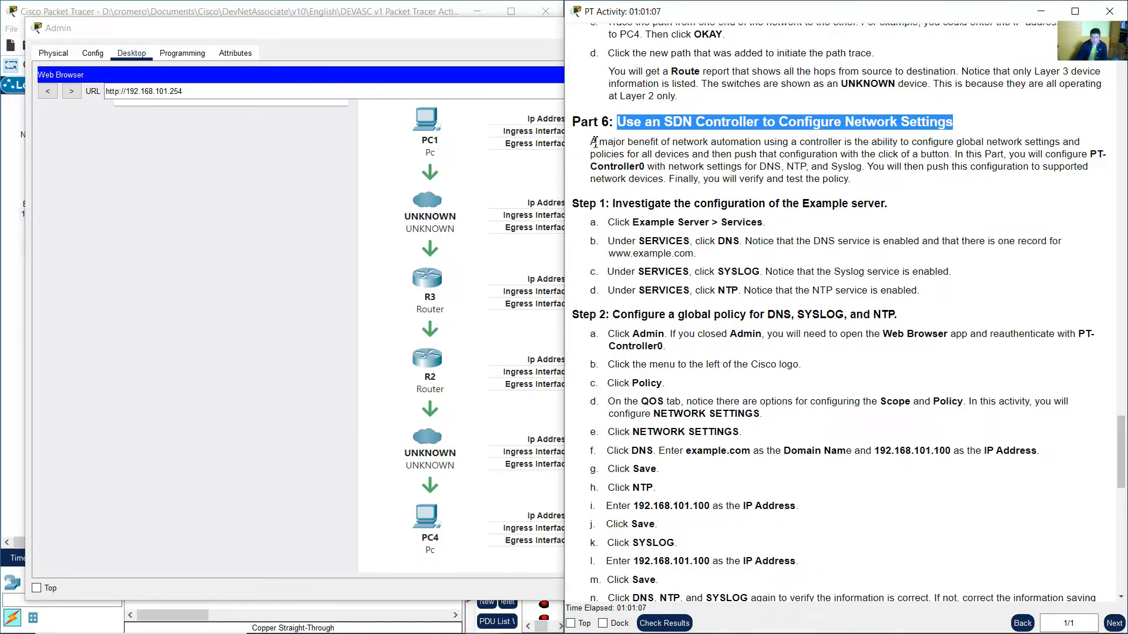
left_click_drag(590, 141, 921, 154)
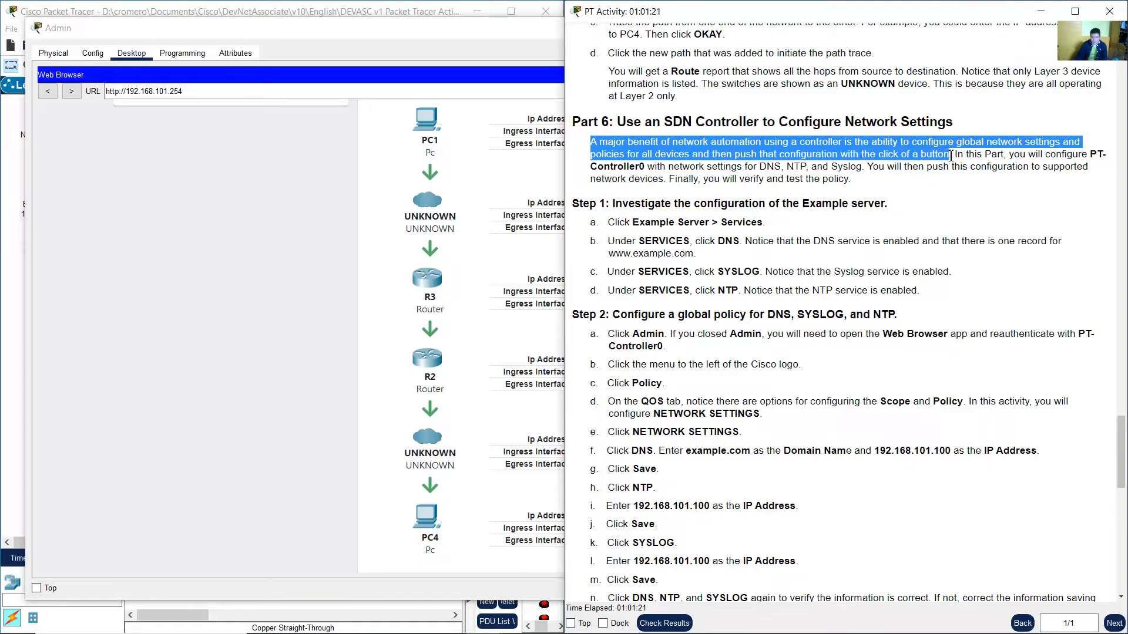
left_click_drag(976, 156, 762, 170)
left_click_drag(778, 170, 858, 188)
scroll(885, 211, "down", 2)
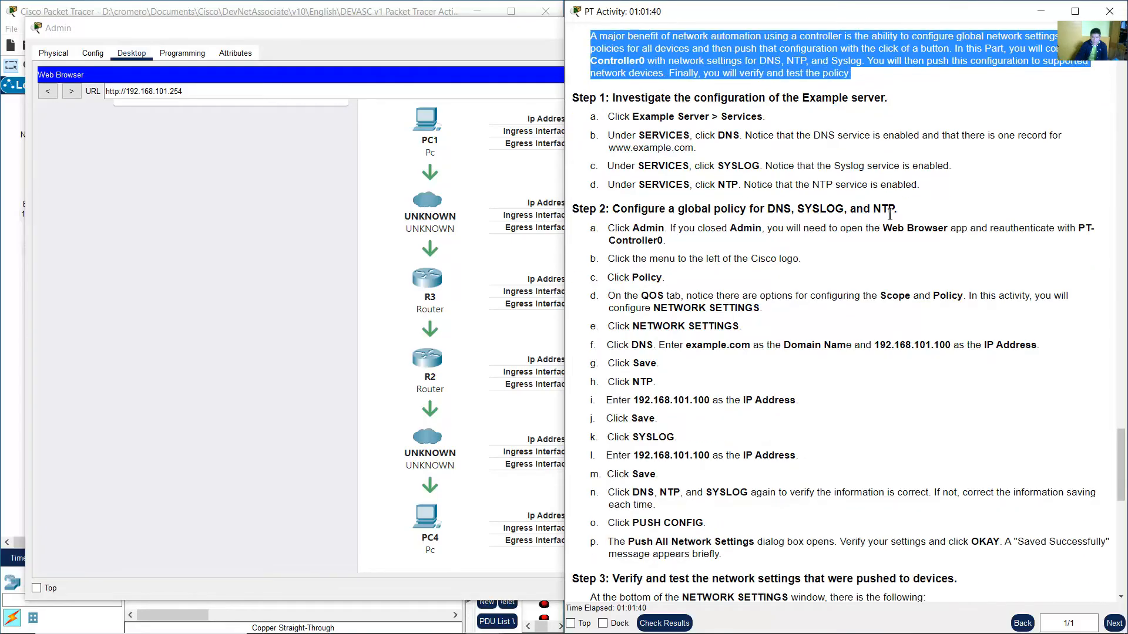
scroll(886, 211, "down", 2)
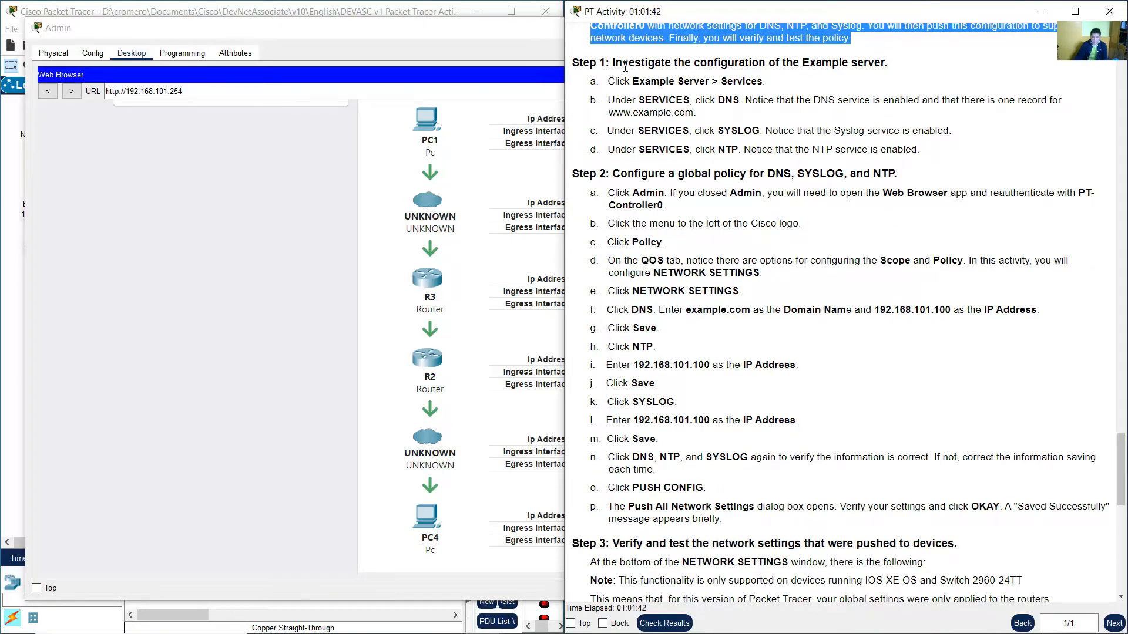
left_click_drag(623, 63, 891, 68)
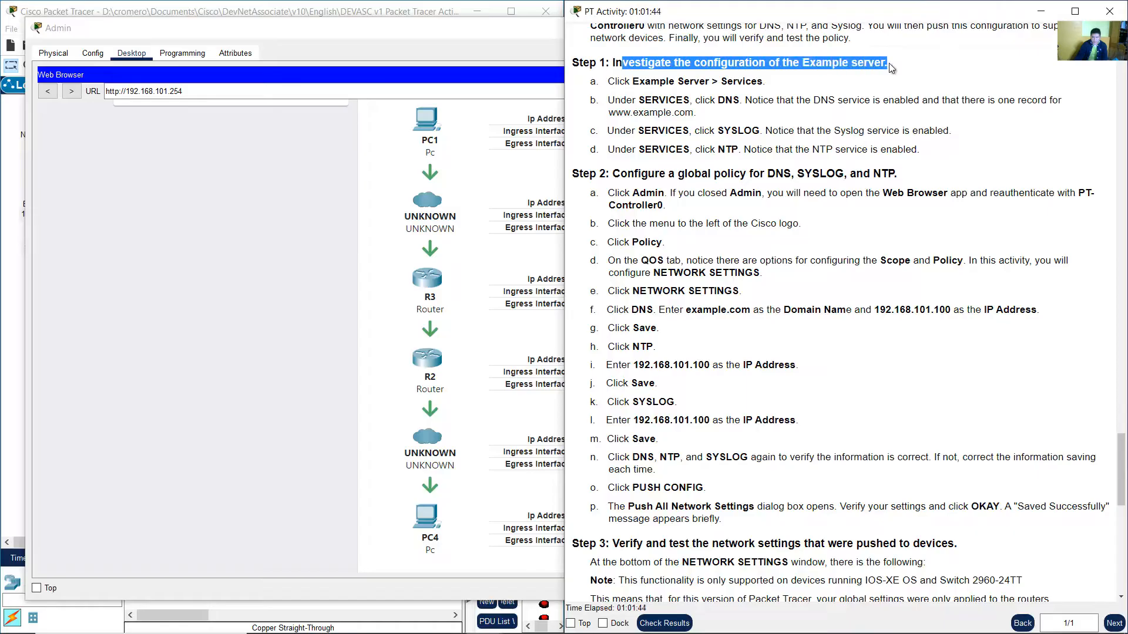
left_click_drag(638, 83, 763, 83)
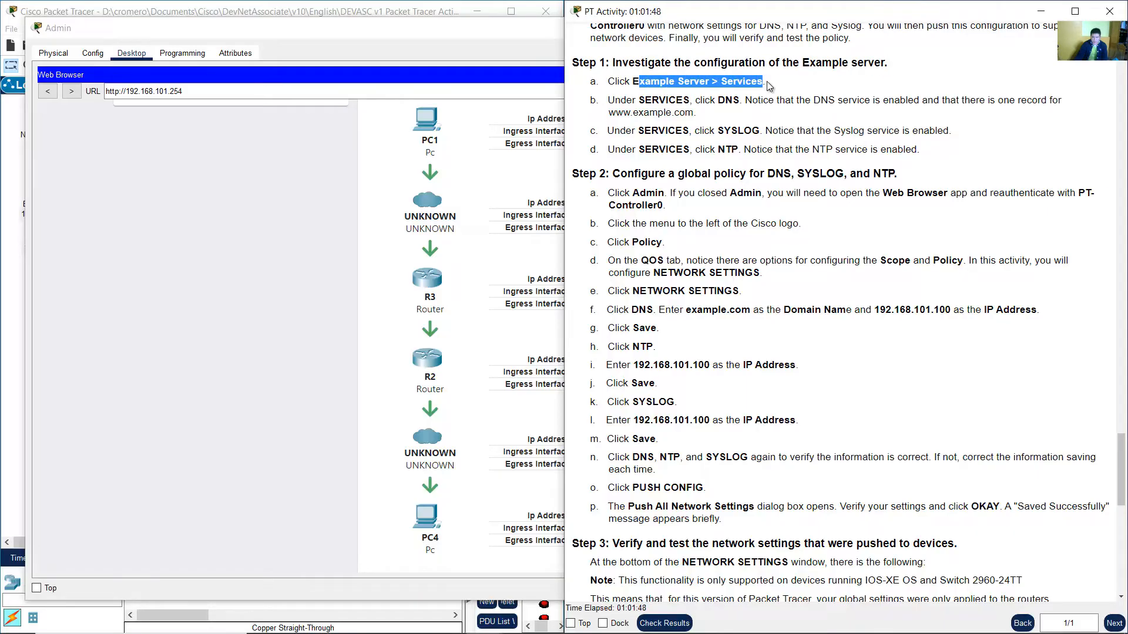
left_click(370, 14)
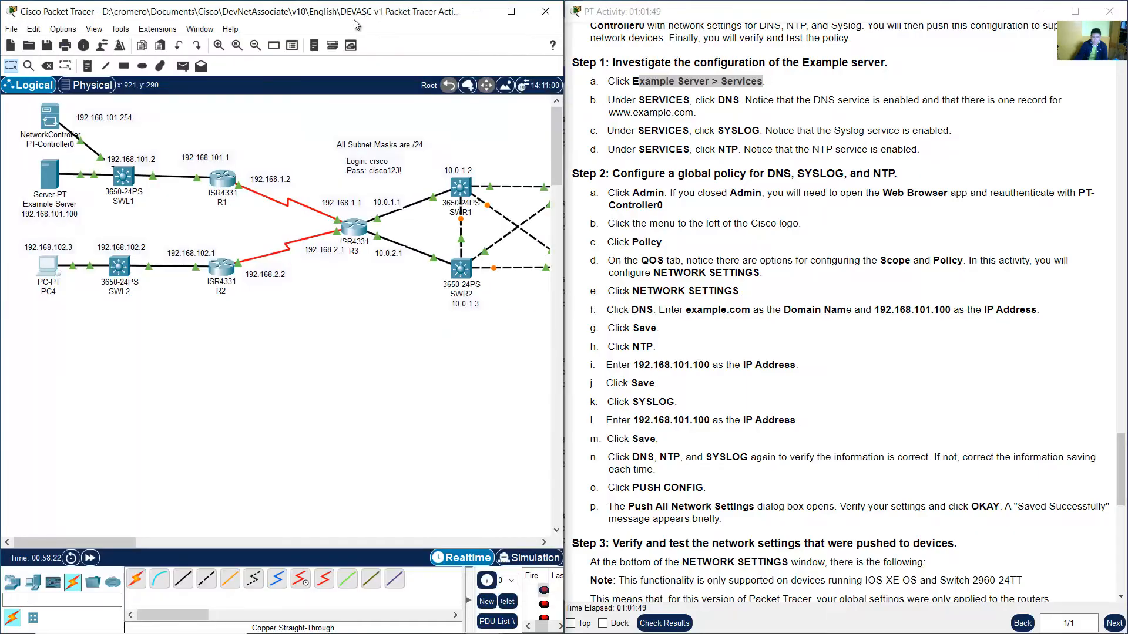
left_click(62, 183)
left_click(464, 138)
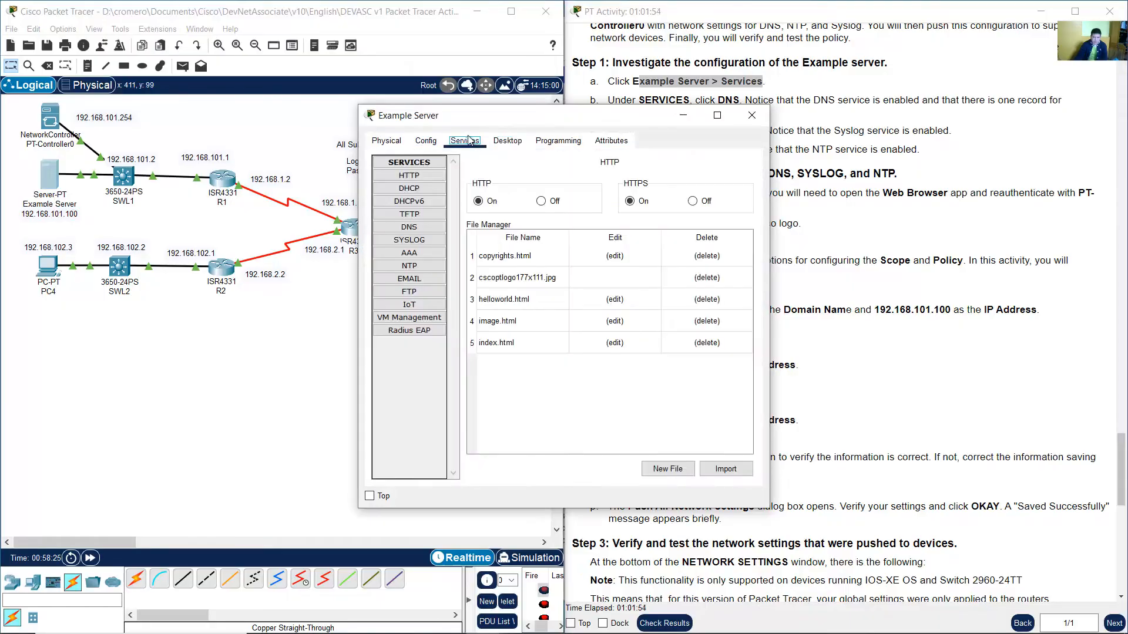
left_click_drag(505, 119, 213, 99)
left_click_drag(639, 100, 740, 105)
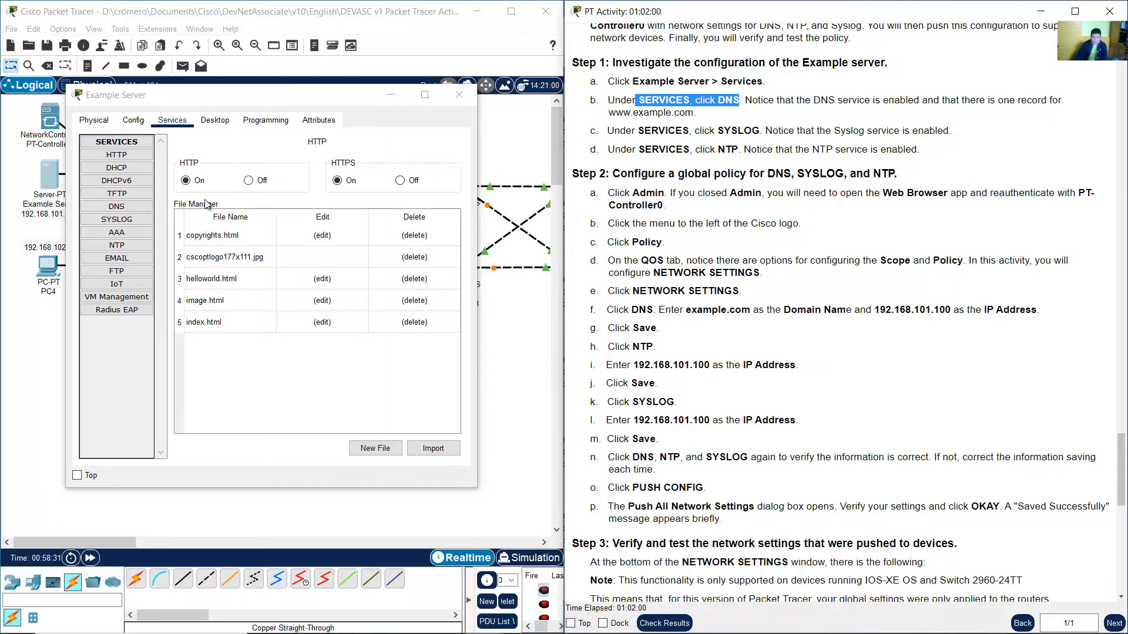
left_click(121, 208)
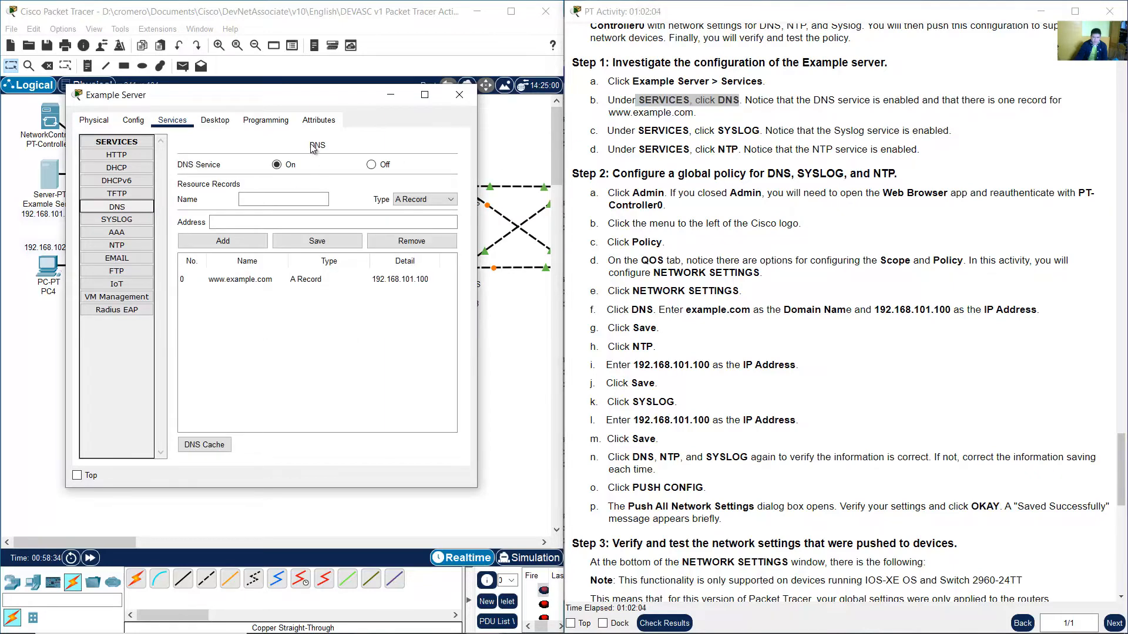
left_click_drag(761, 102, 694, 115)
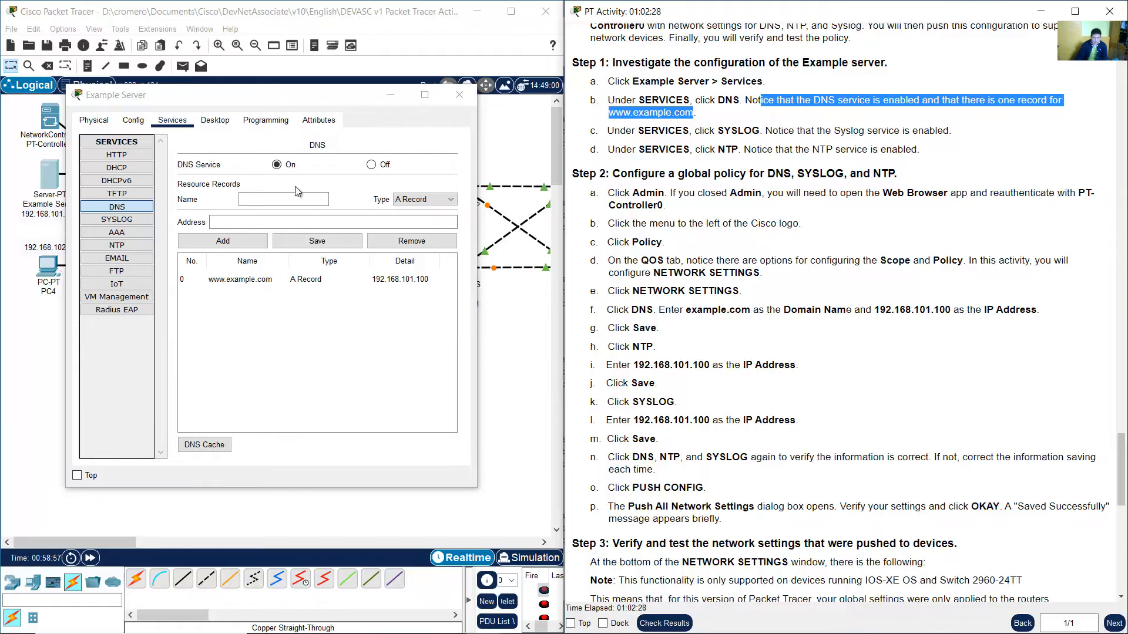
left_click(285, 164)
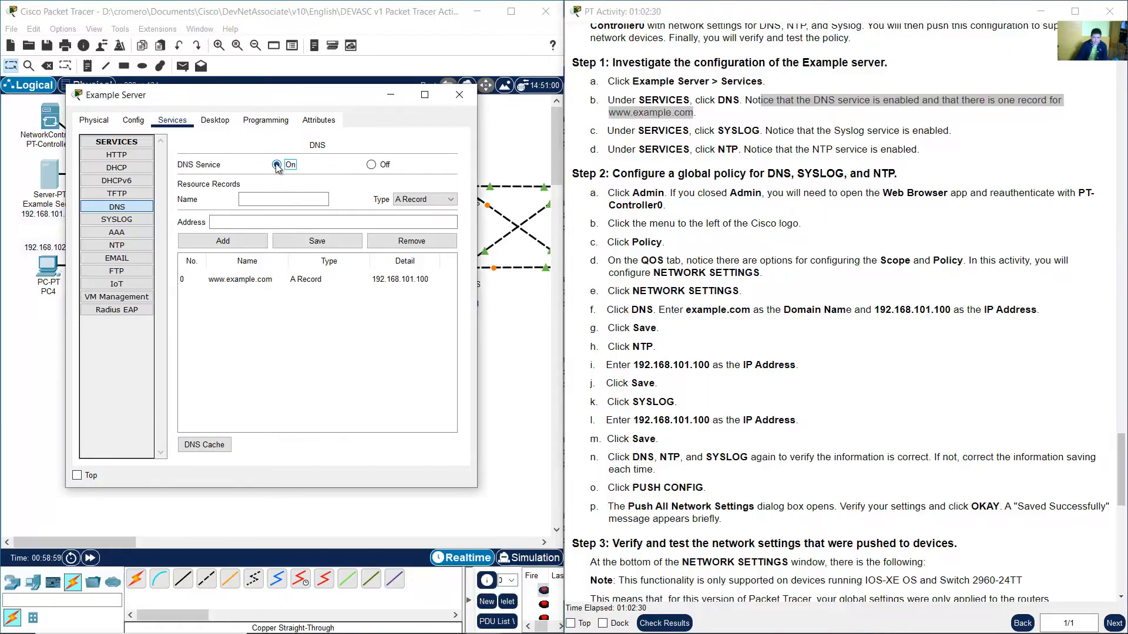
left_click(244, 281)
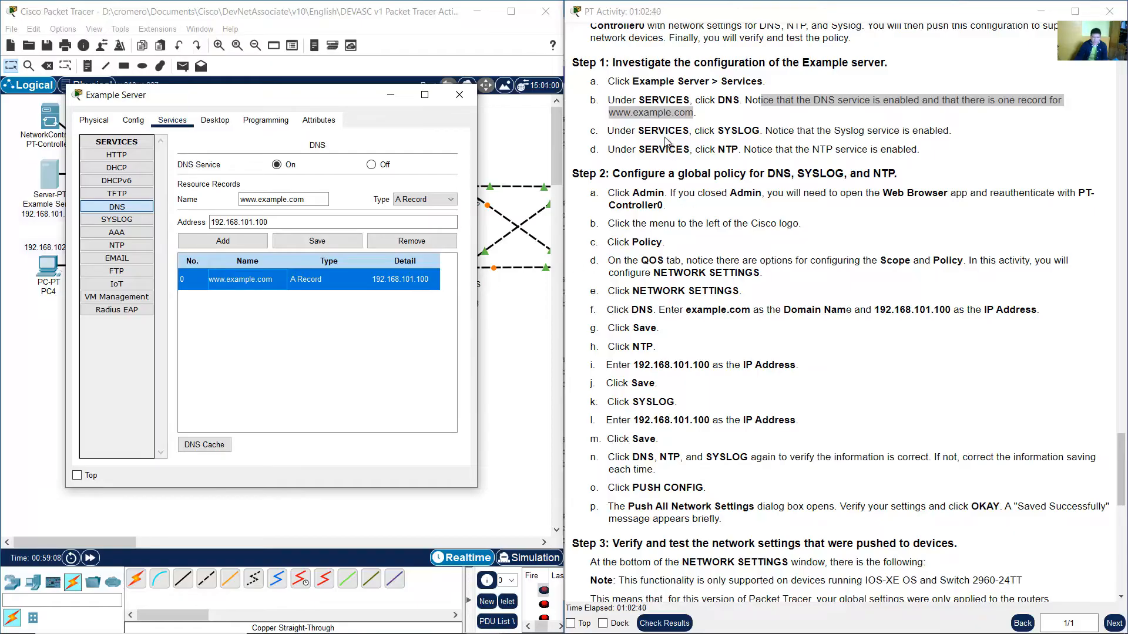
Read Step 1c and inspect the Example Server's Syslog service and its log entries.
left_click(642, 135)
left_click_drag(614, 132, 949, 134)
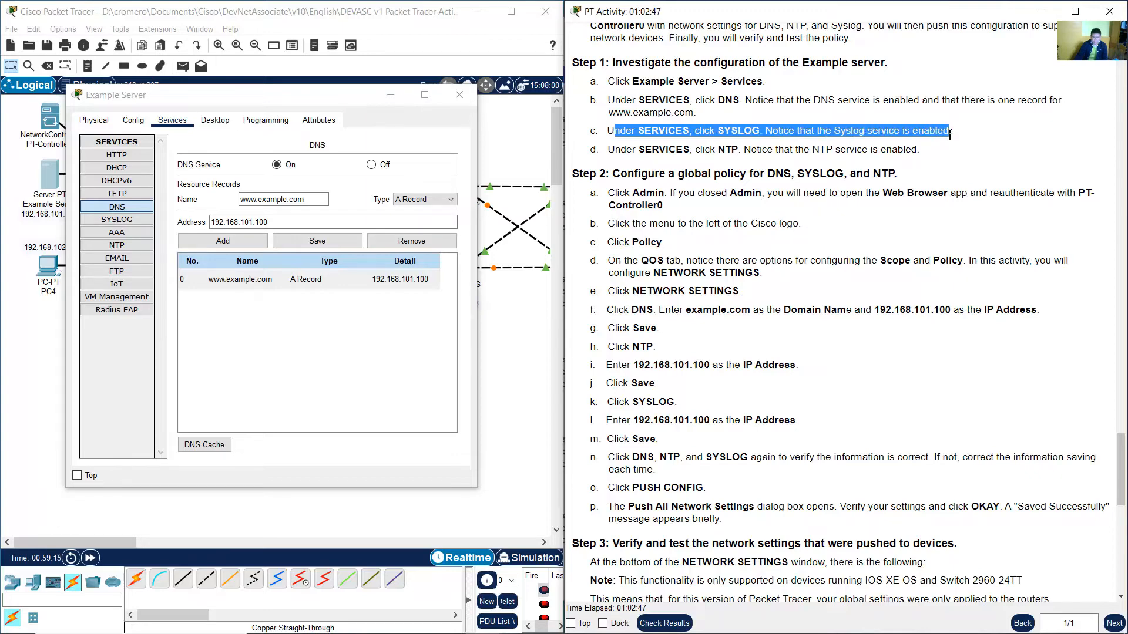
left_click(131, 222)
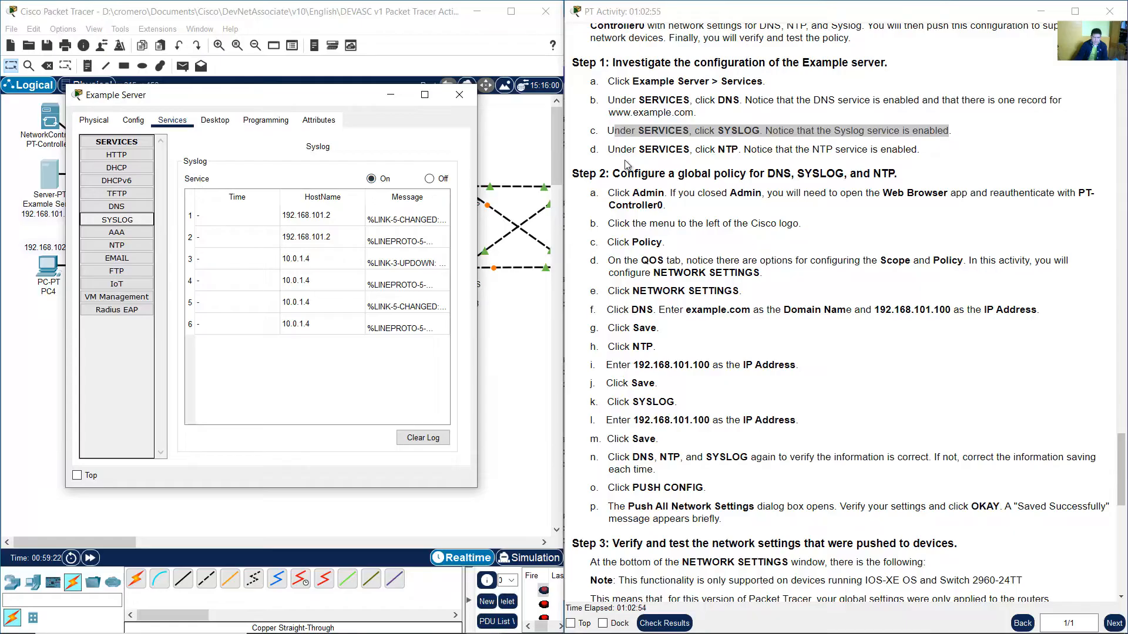
left_click(322, 217)
left_click(321, 232)
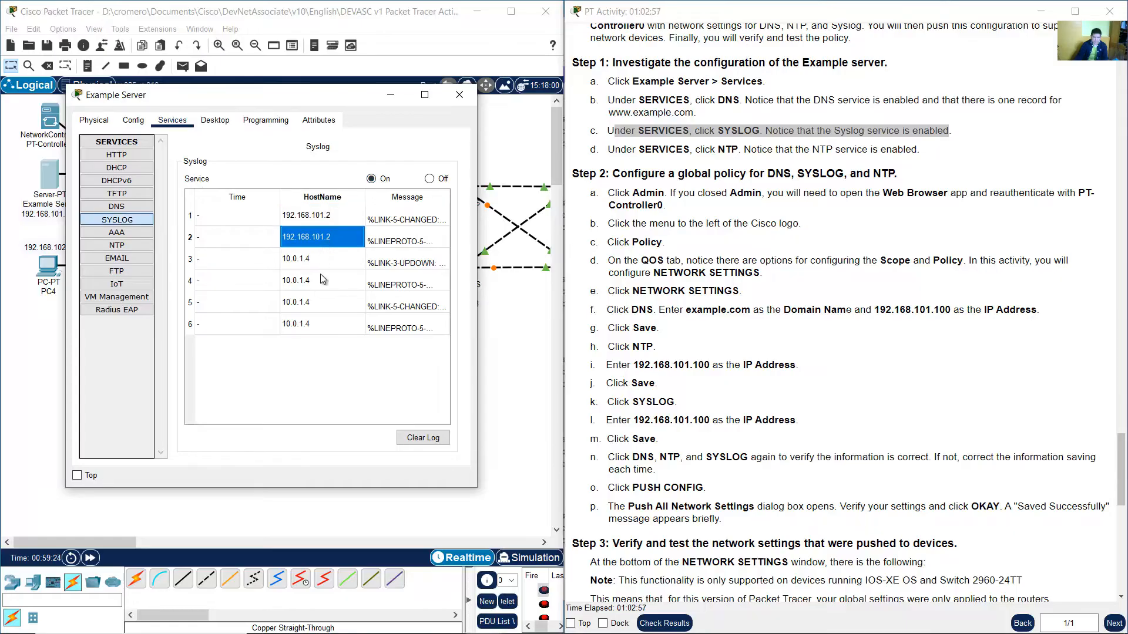
left_click(321, 263)
left_click(323, 282)
left_click(322, 303)
left_click(327, 314)
left_click(324, 302)
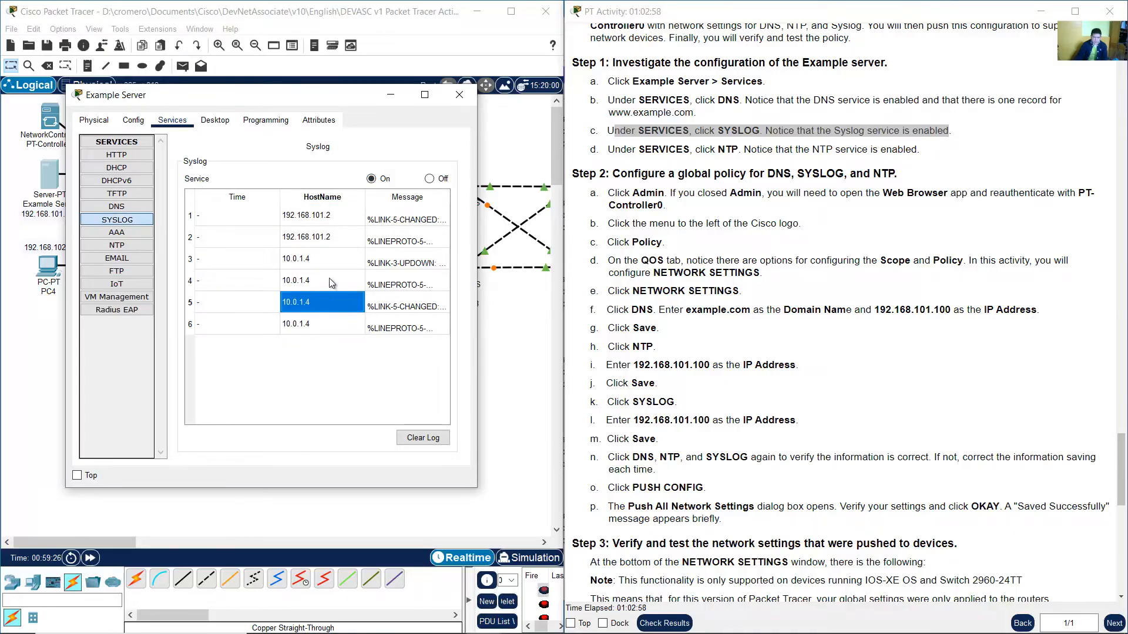
left_click(350, 281)
Read Step 1d and inspect the Example Server's NTP service settings.
left_click_drag(633, 149, 915, 146)
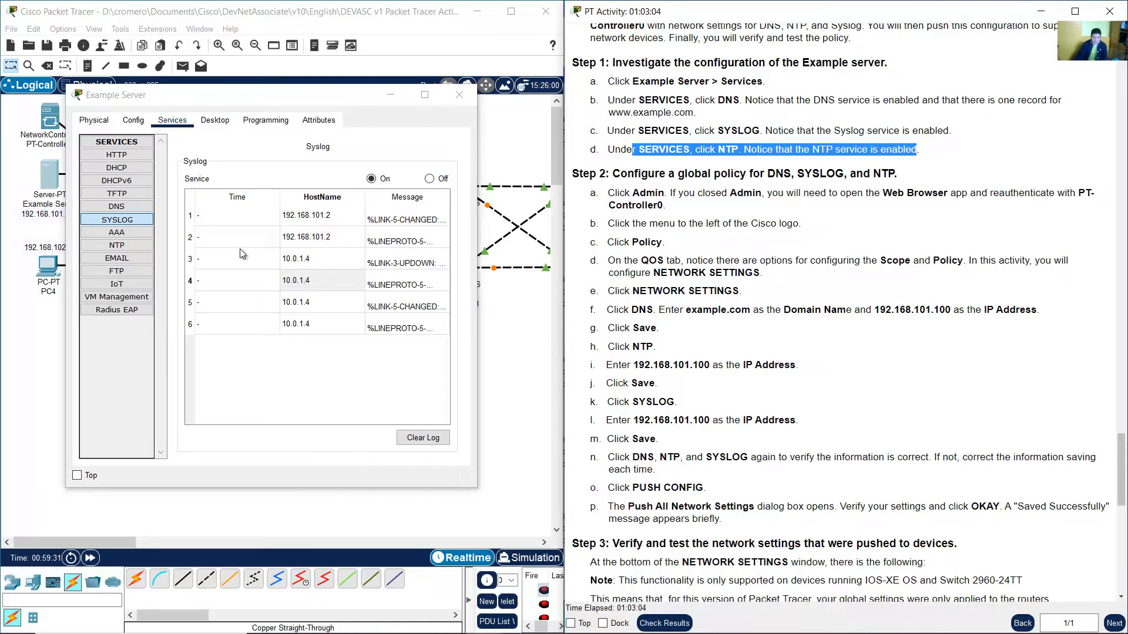
left_click(119, 249)
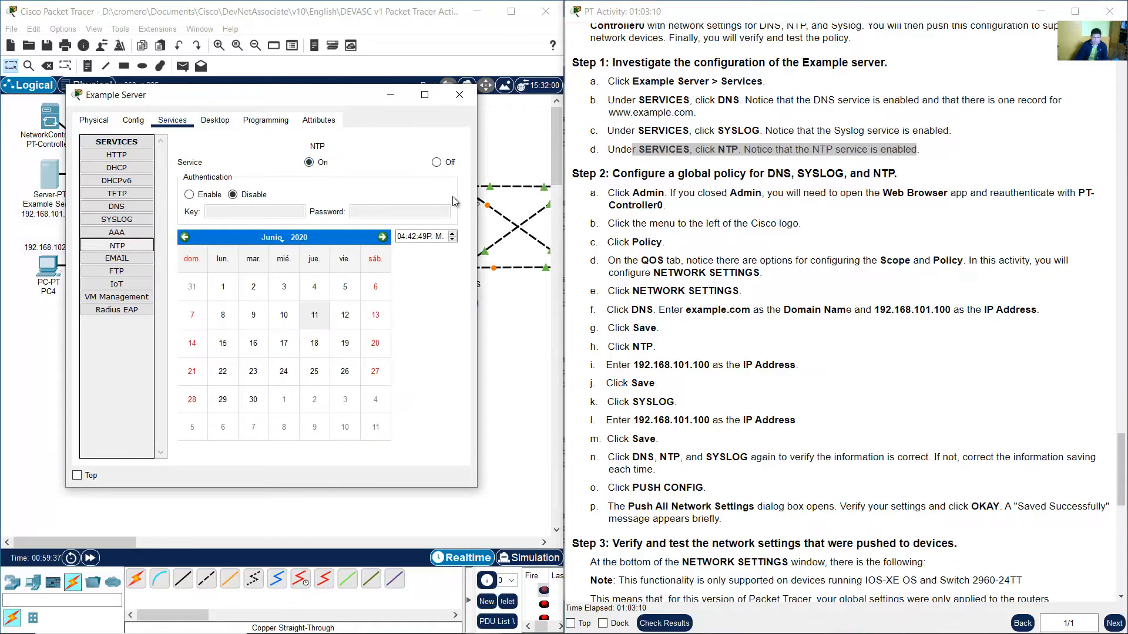
left_click(753, 200)
Read the Step 2 global policy instructions and bring Admin's web browser back to the front.
scroll(752, 199, "down", 2)
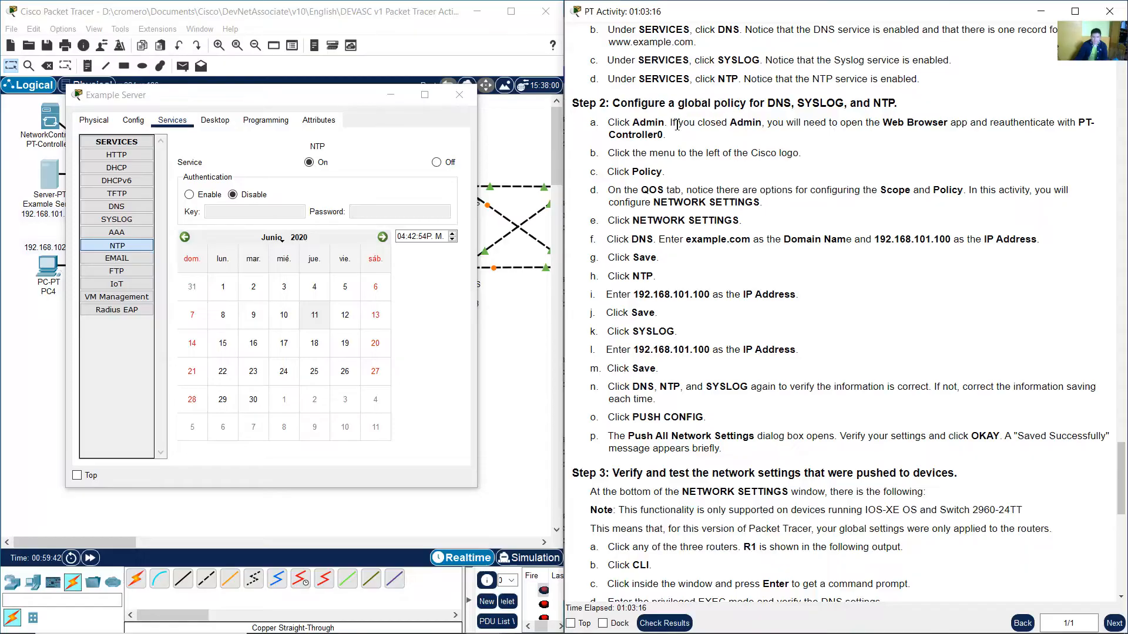
left_click_drag(621, 105, 890, 107)
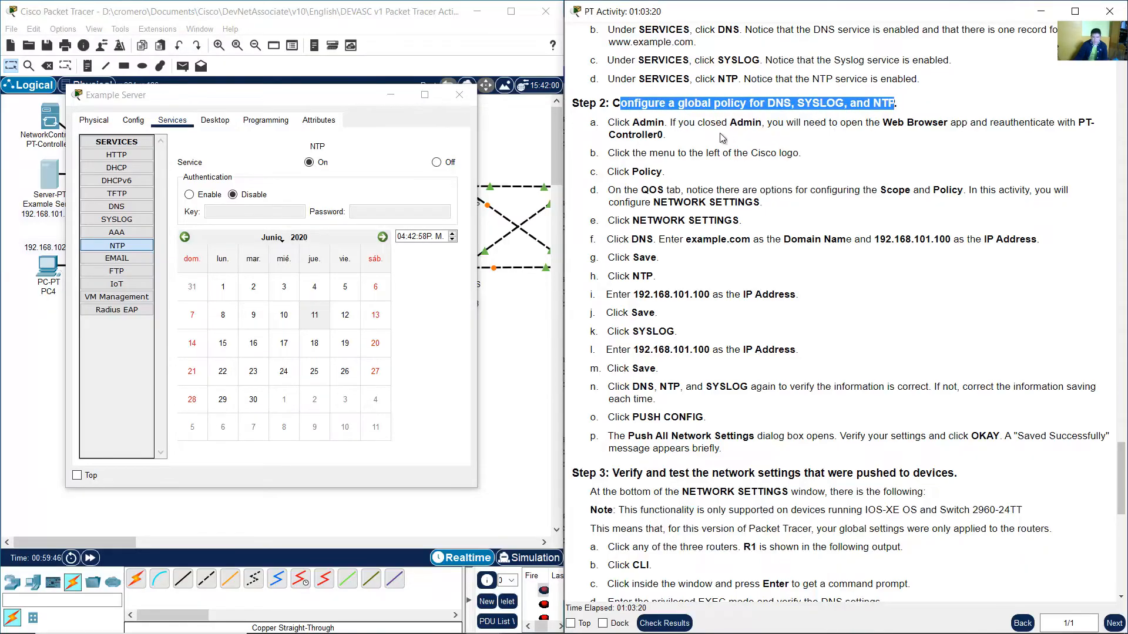
left_click_drag(620, 122, 664, 134)
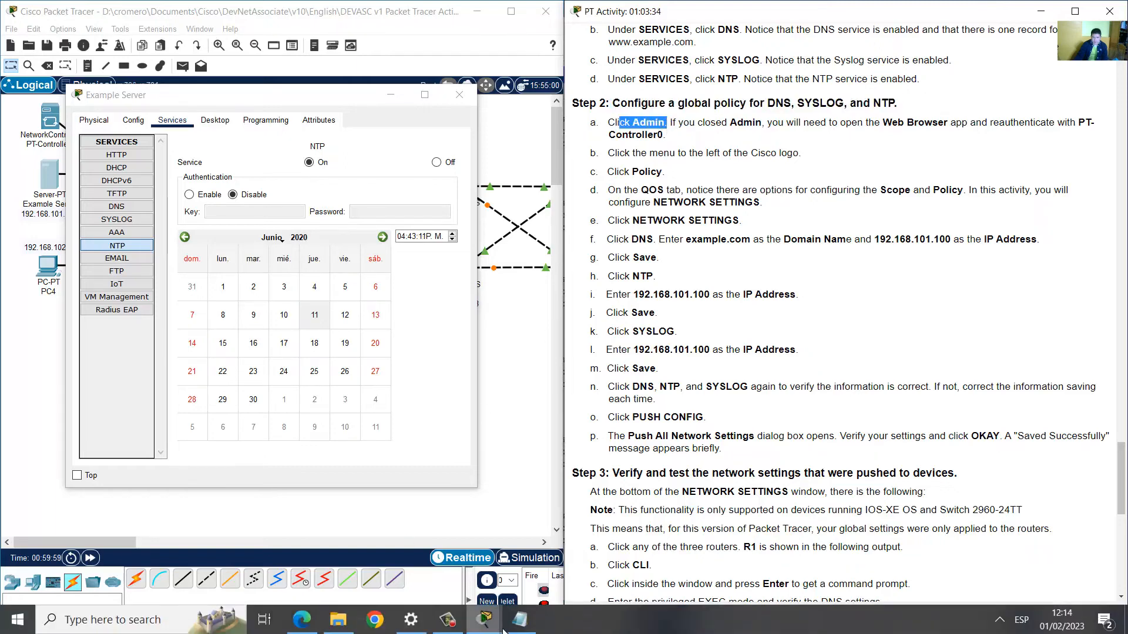
left_click(484, 620)
left_click(517, 578)
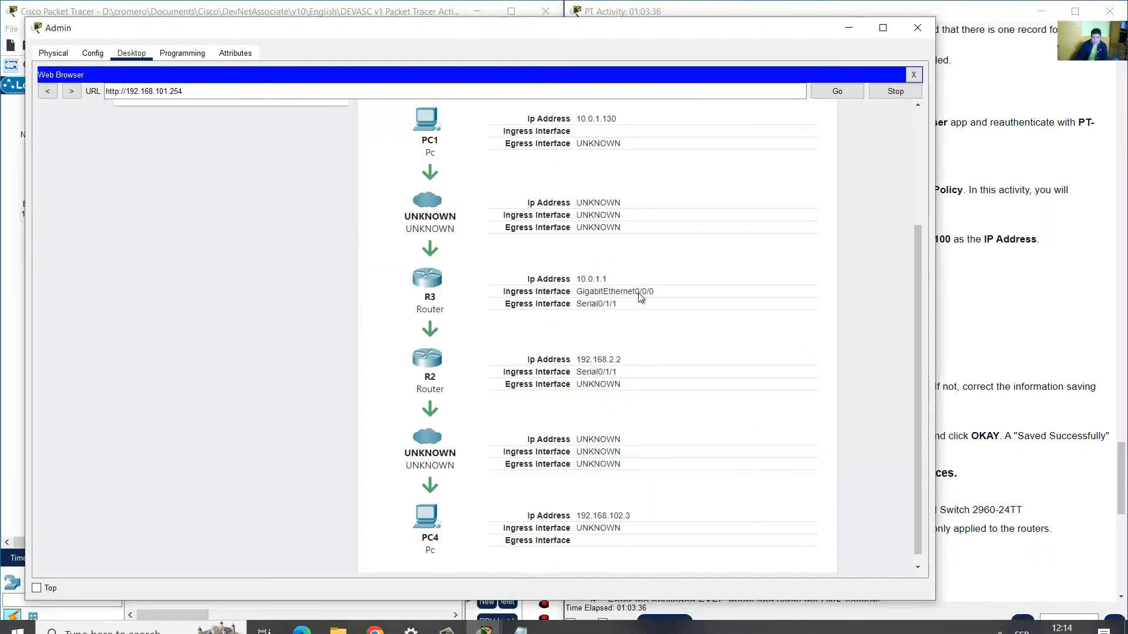
left_click(997, 276)
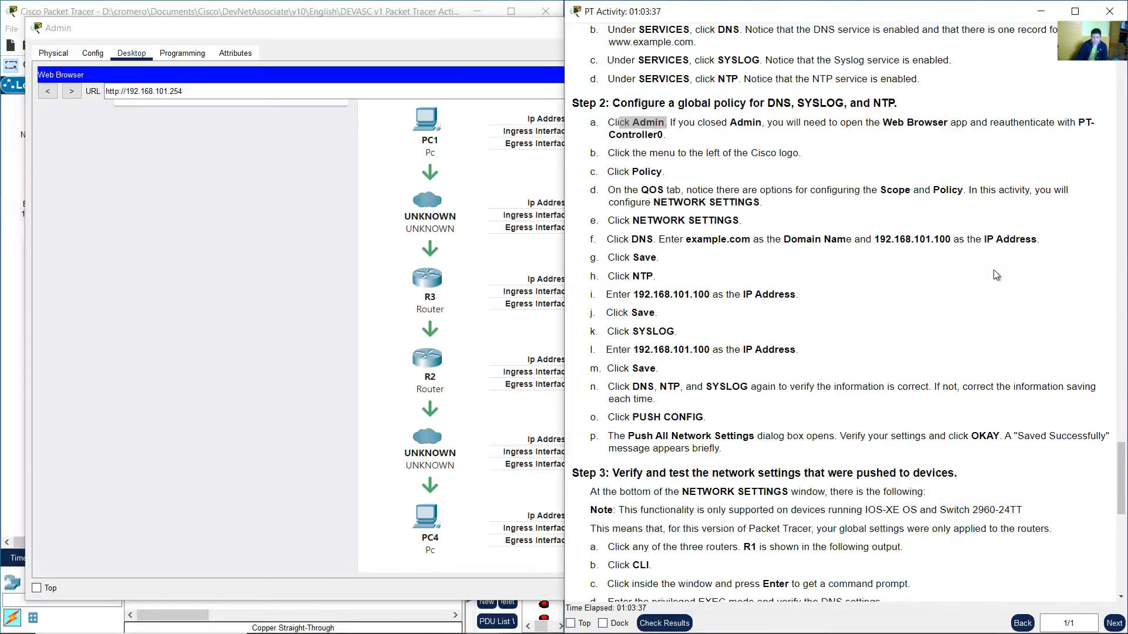
Read Step 2a–2c and open the Network Controller's Policy page from the navigation menu.
left_click_drag(681, 122, 1068, 139)
left_click(774, 126)
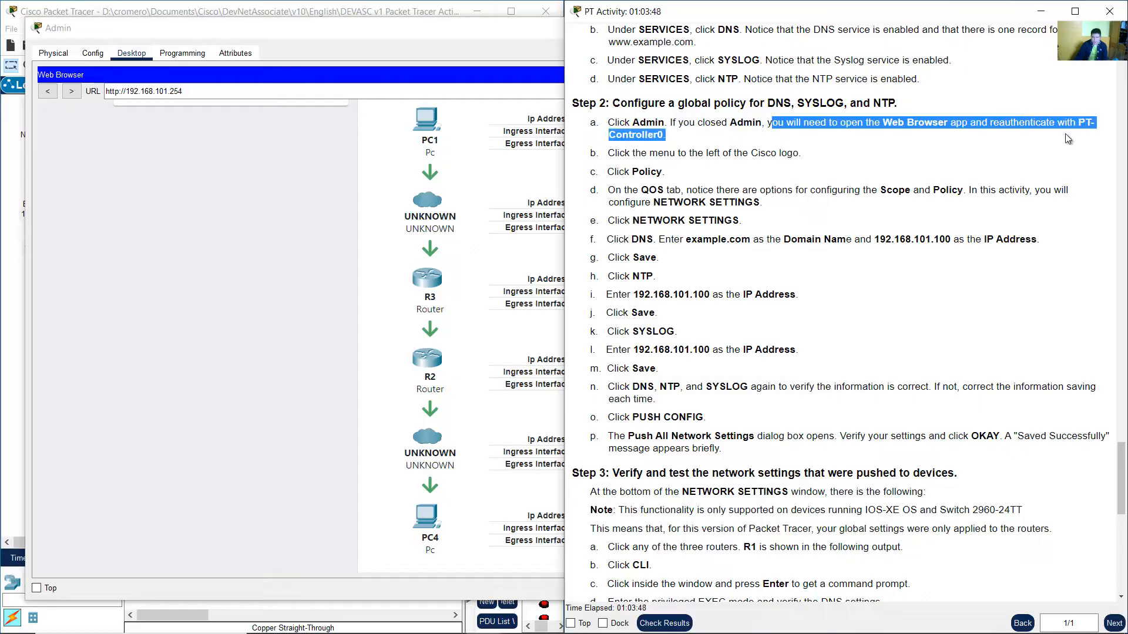
left_click(943, 159)
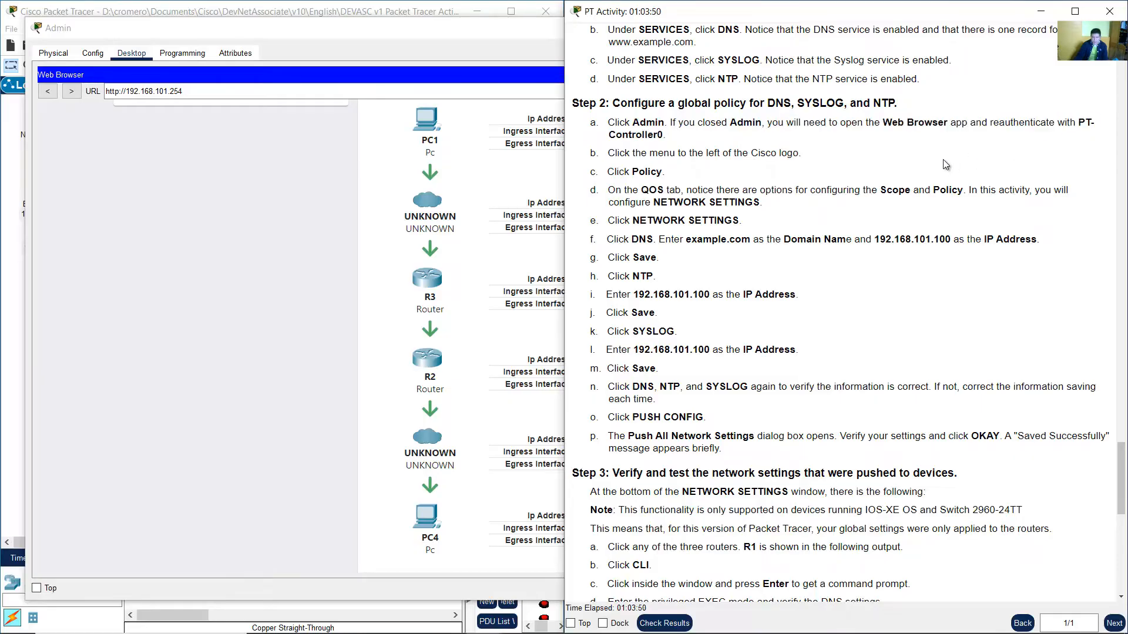
left_click_drag(615, 157, 766, 154)
left_click_drag(633, 171, 660, 172)
left_click(255, 209)
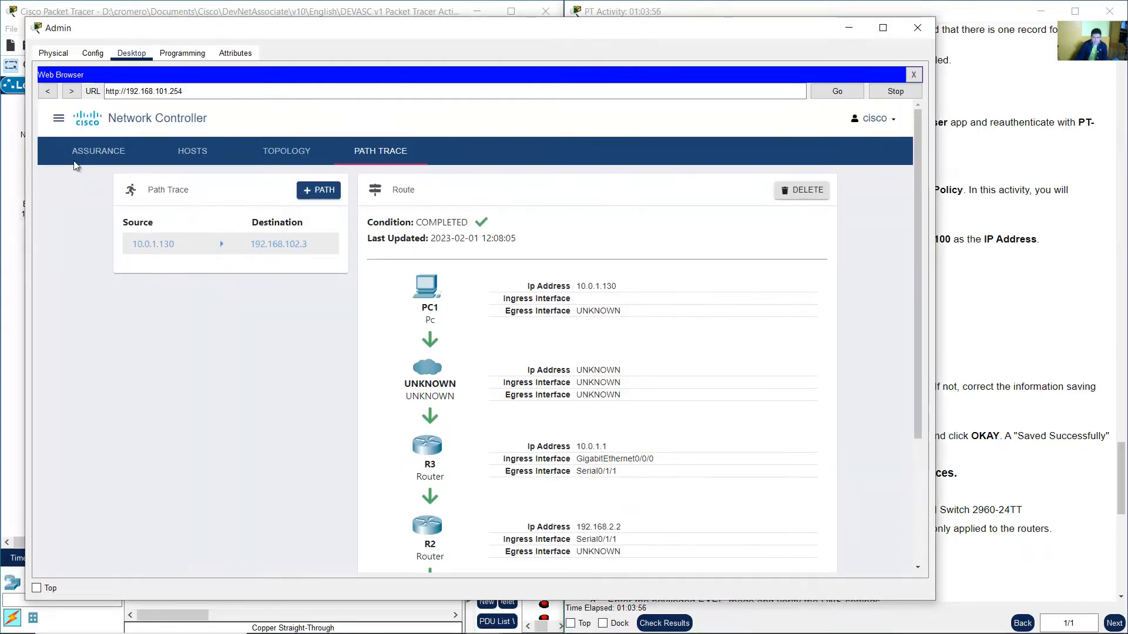
left_click(59, 119)
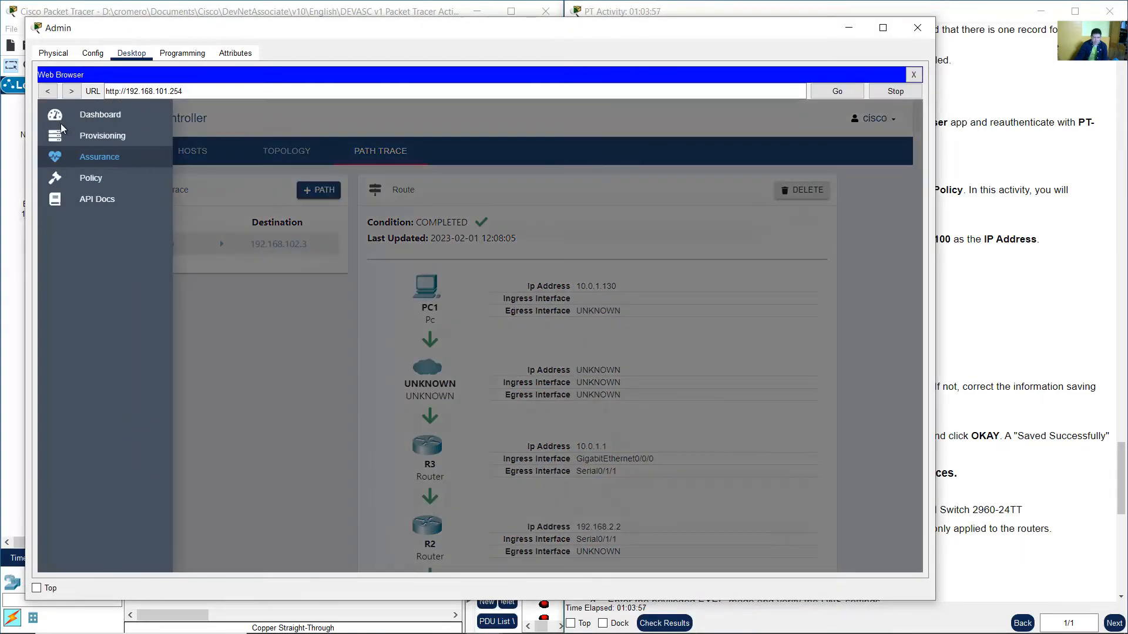
left_click(87, 179)
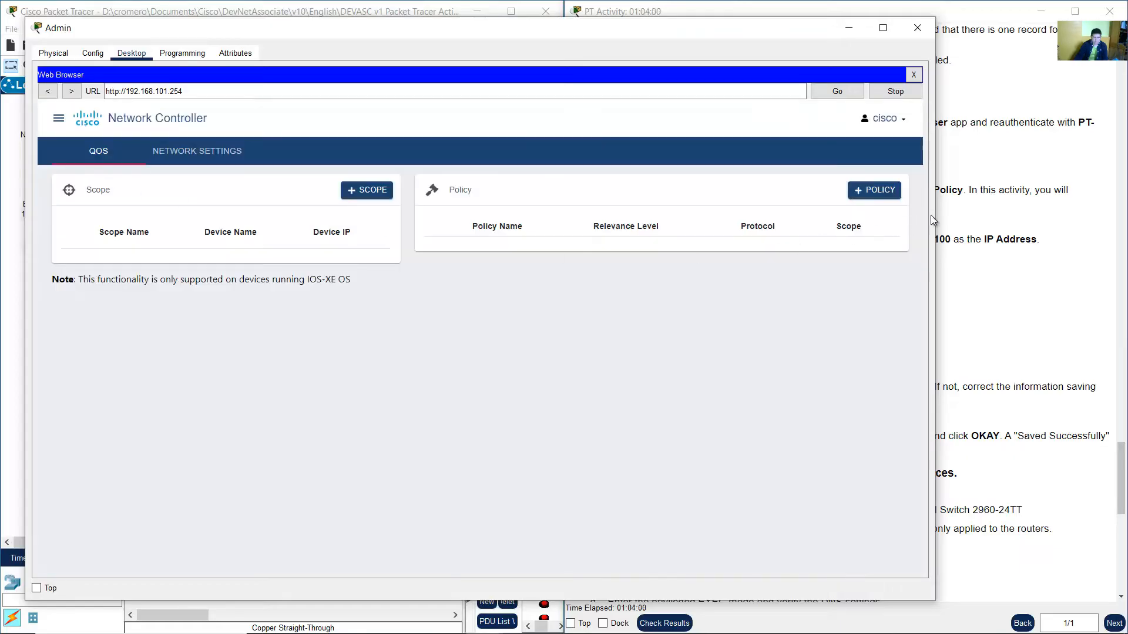
Read Step 2d–2e and open the Policy page's NETWORK SETTINGS tab.
left_click(1014, 208)
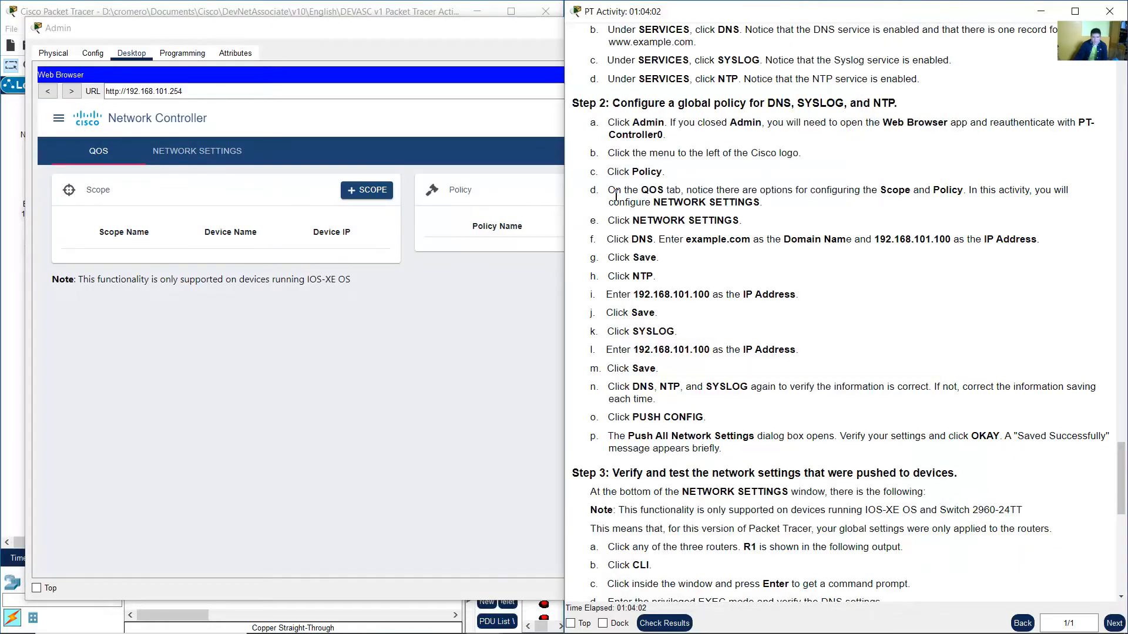
left_click_drag(608, 191, 680, 192)
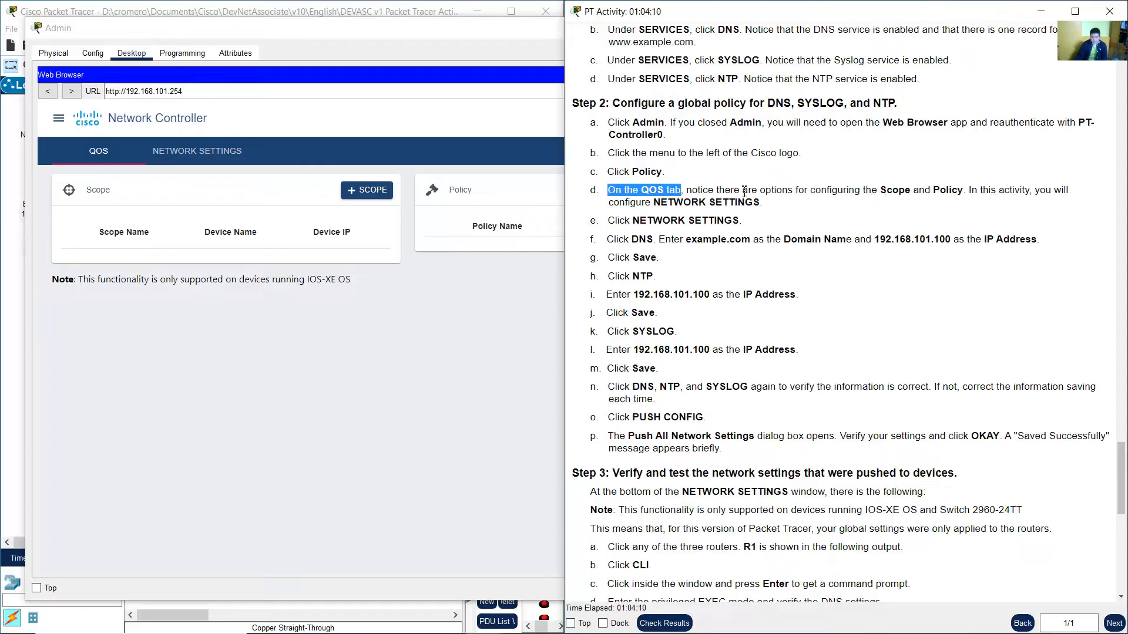
left_click_drag(703, 191, 963, 191)
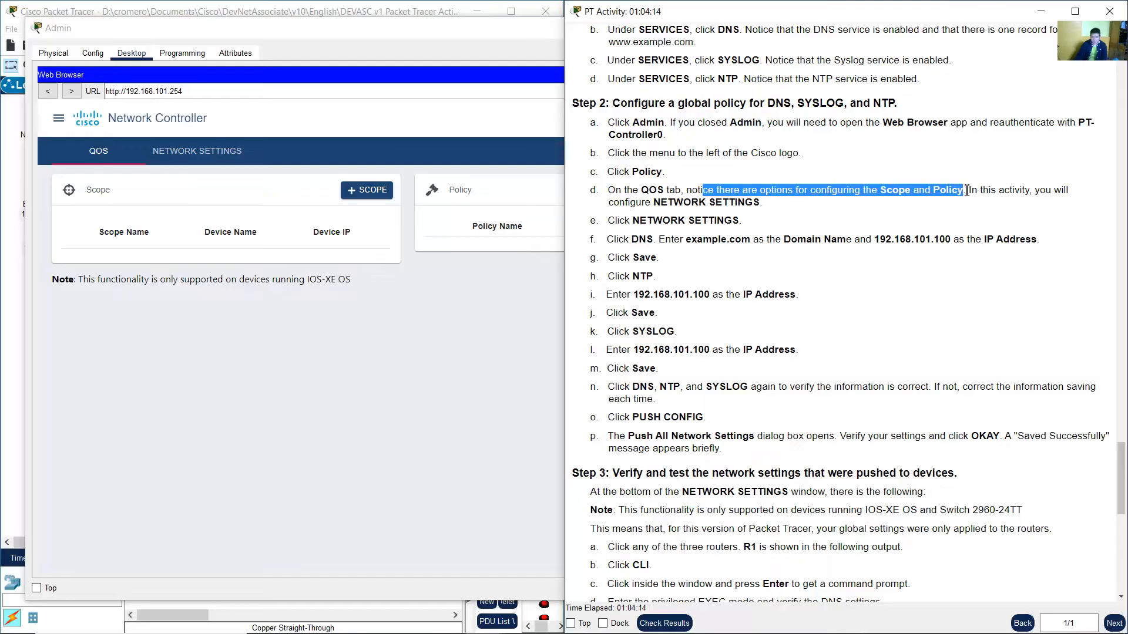
left_click_drag(1032, 191, 764, 202)
left_click(399, 304)
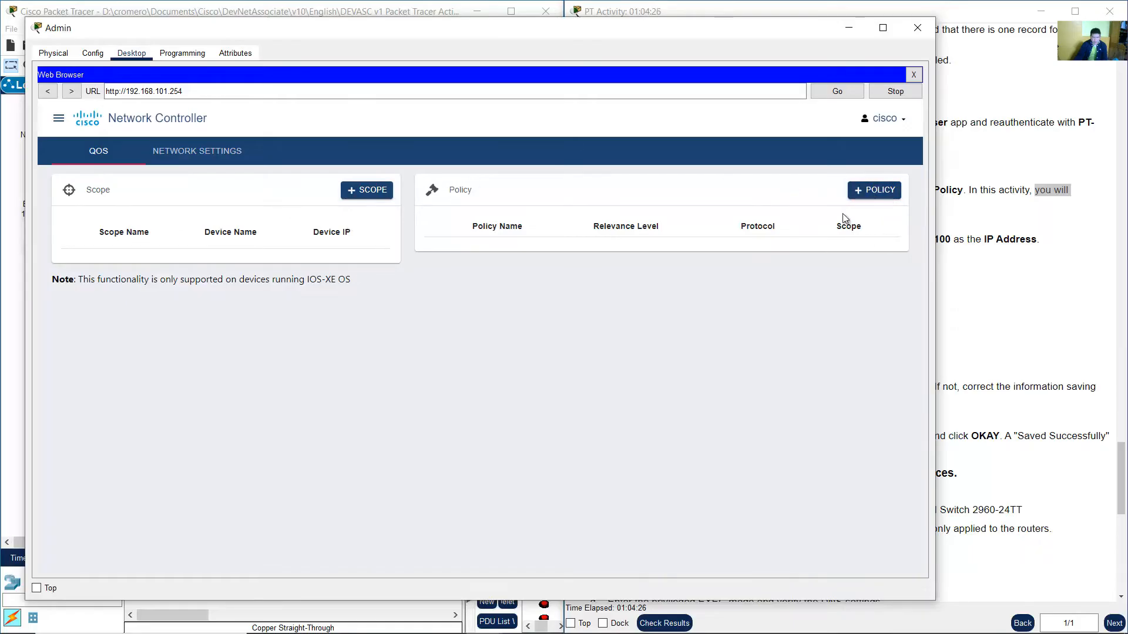
left_click(1039, 253)
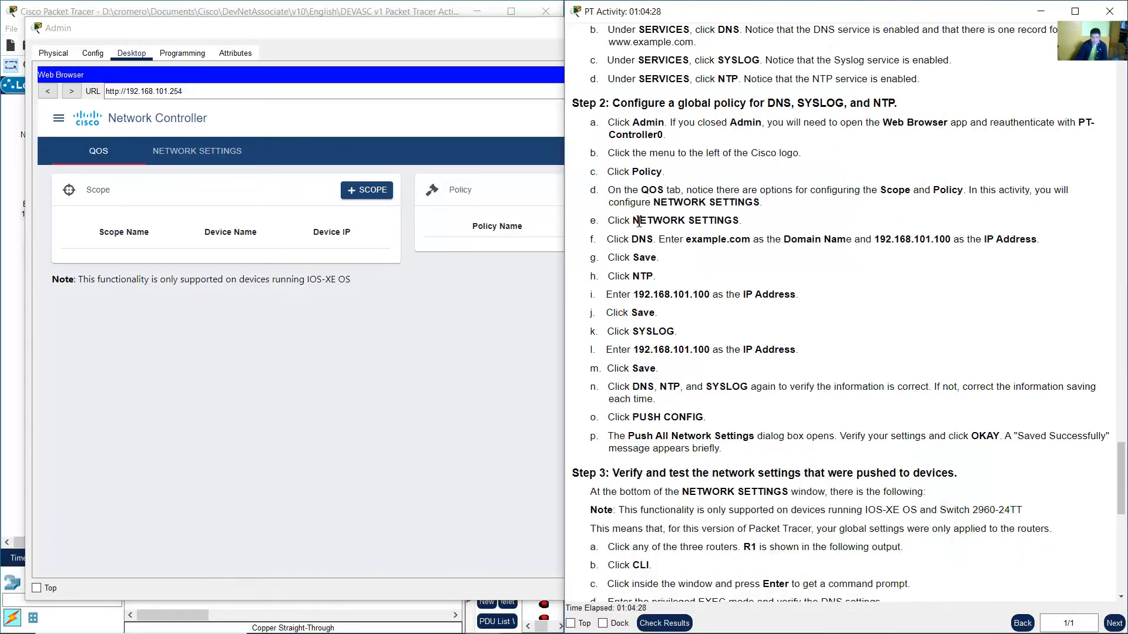
left_click_drag(615, 221, 750, 222)
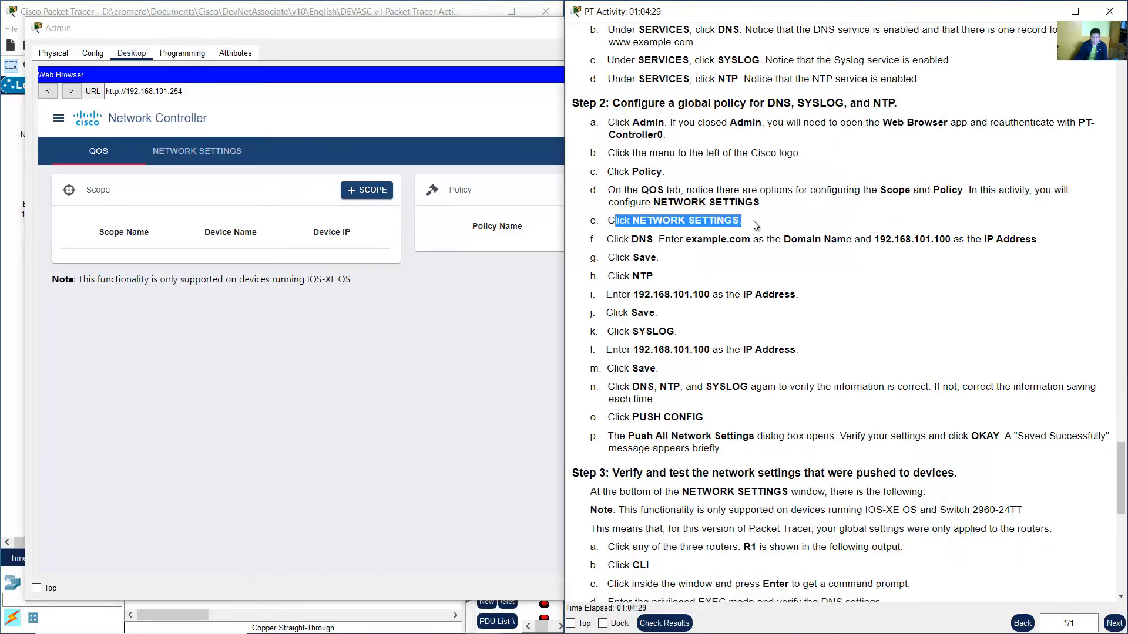
left_click(275, 145)
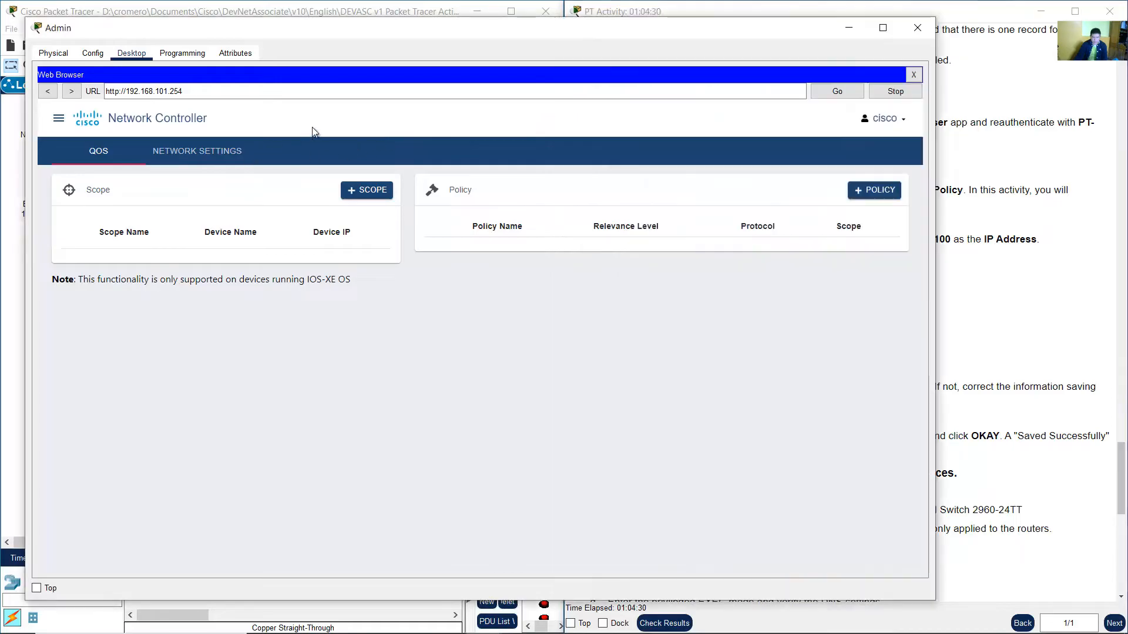
left_click(196, 153)
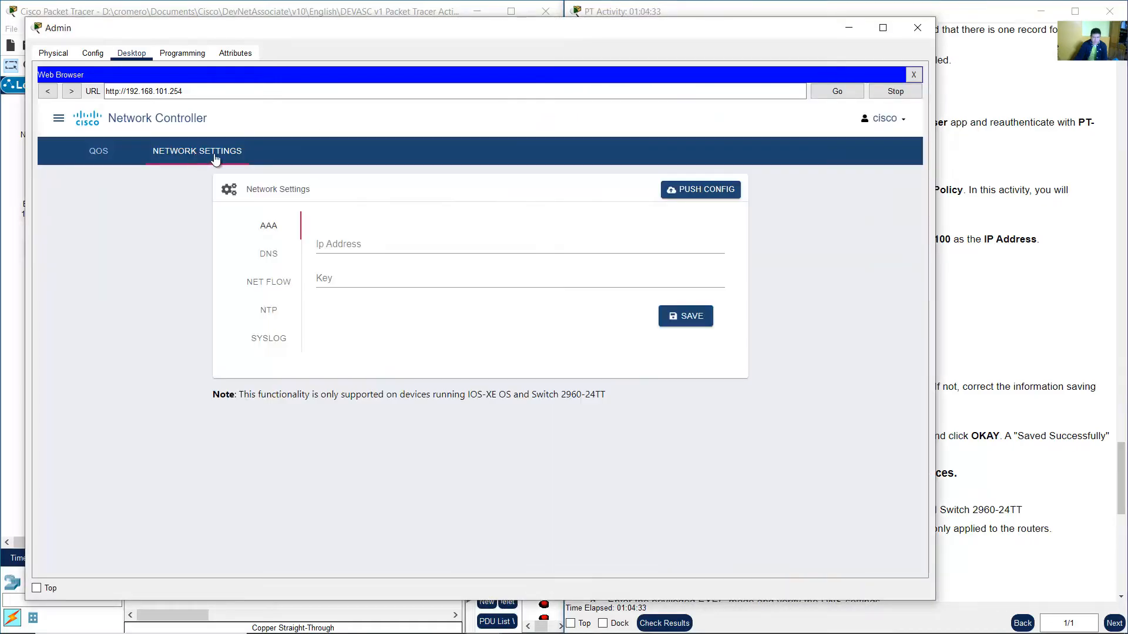
Open the DNS network settings and enter example.com as the Domain Name.
left_click(1051, 266)
left_click_drag(615, 240, 857, 242)
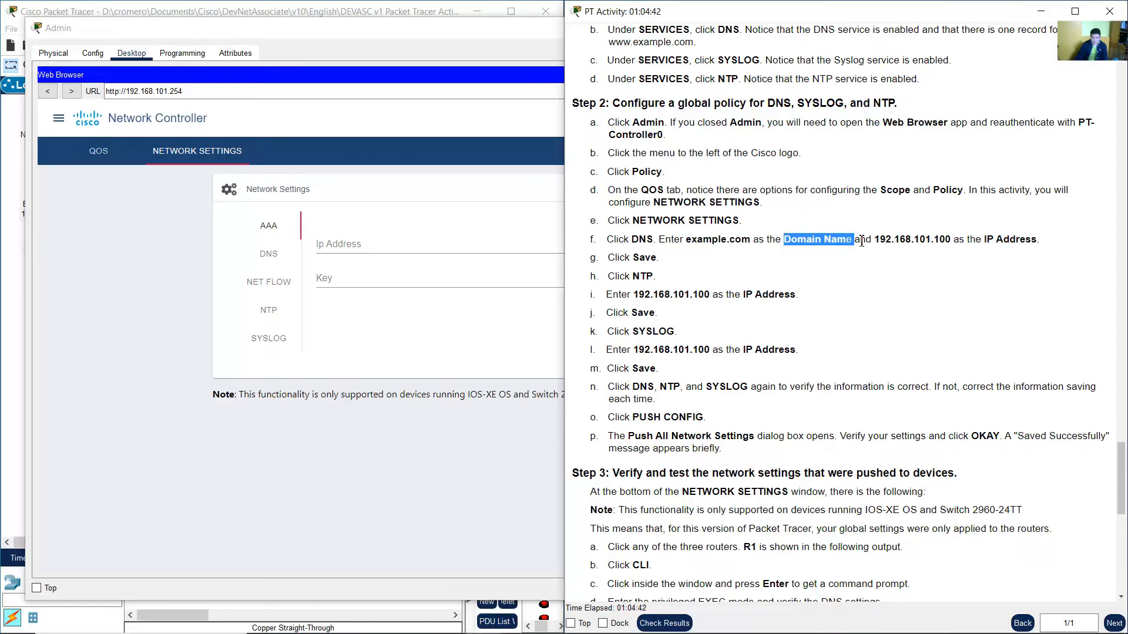
left_click(138, 251)
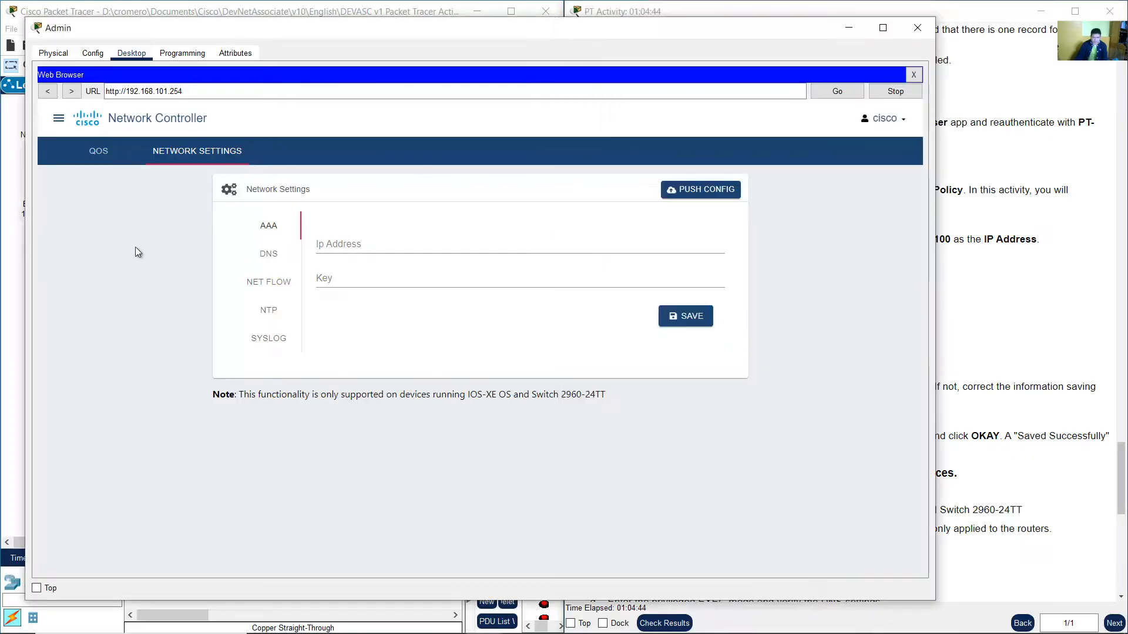
left_click(271, 254)
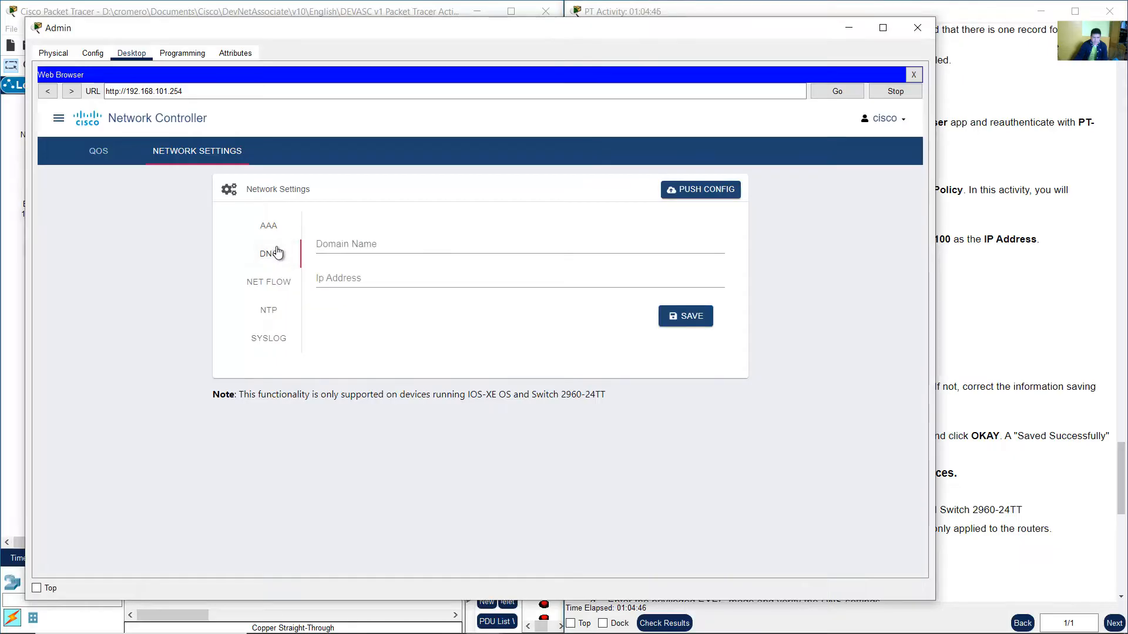
left_click(350, 244)
type("e")
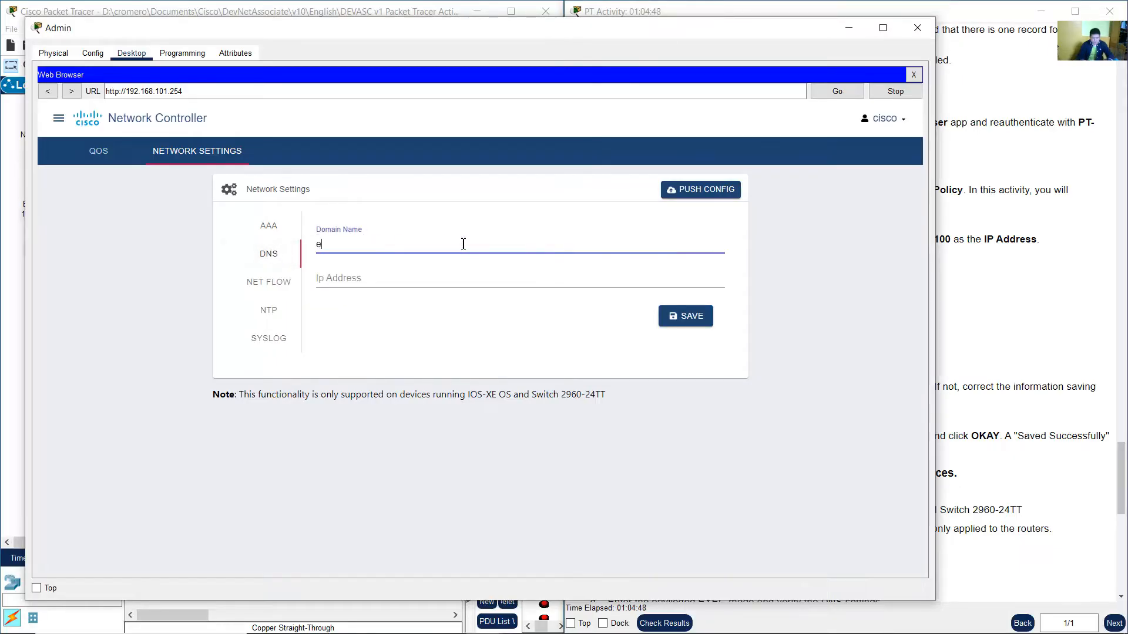
type("xample.com")
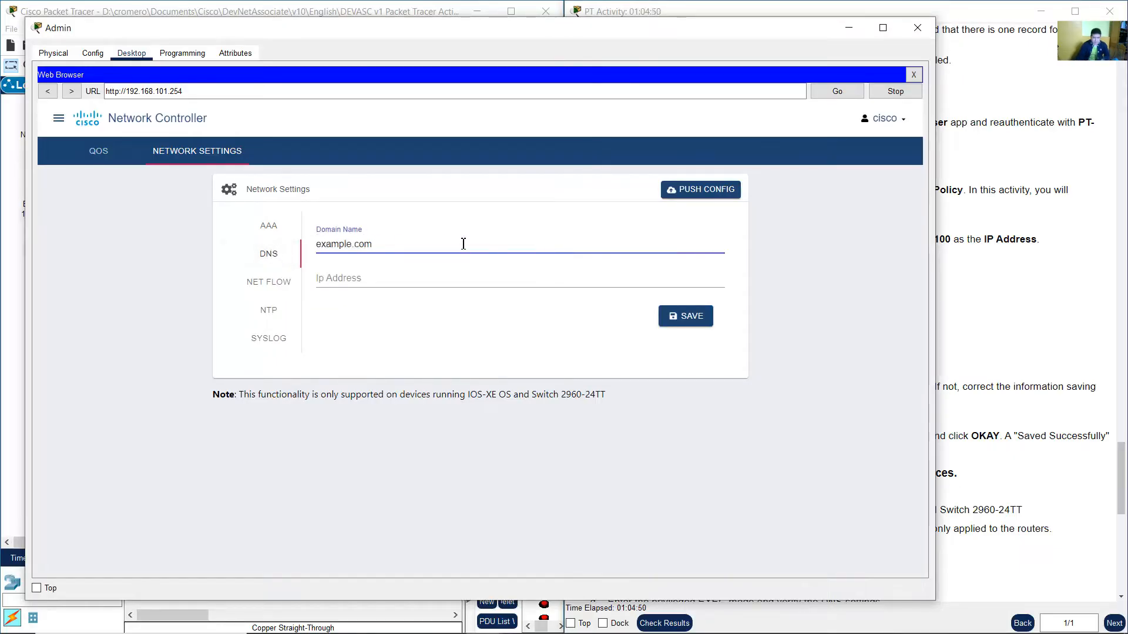
Copy the Example Server's 192.168.101.100 address label from the topology and return to Admin's browser.
left_click(1010, 291)
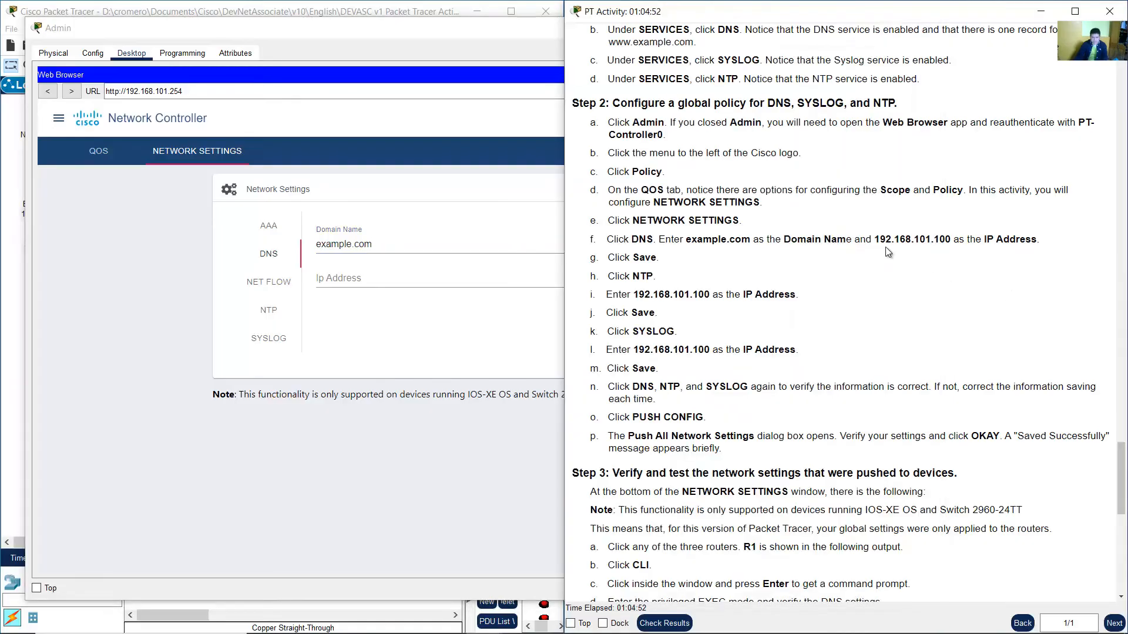
left_click_drag(882, 243, 1040, 239)
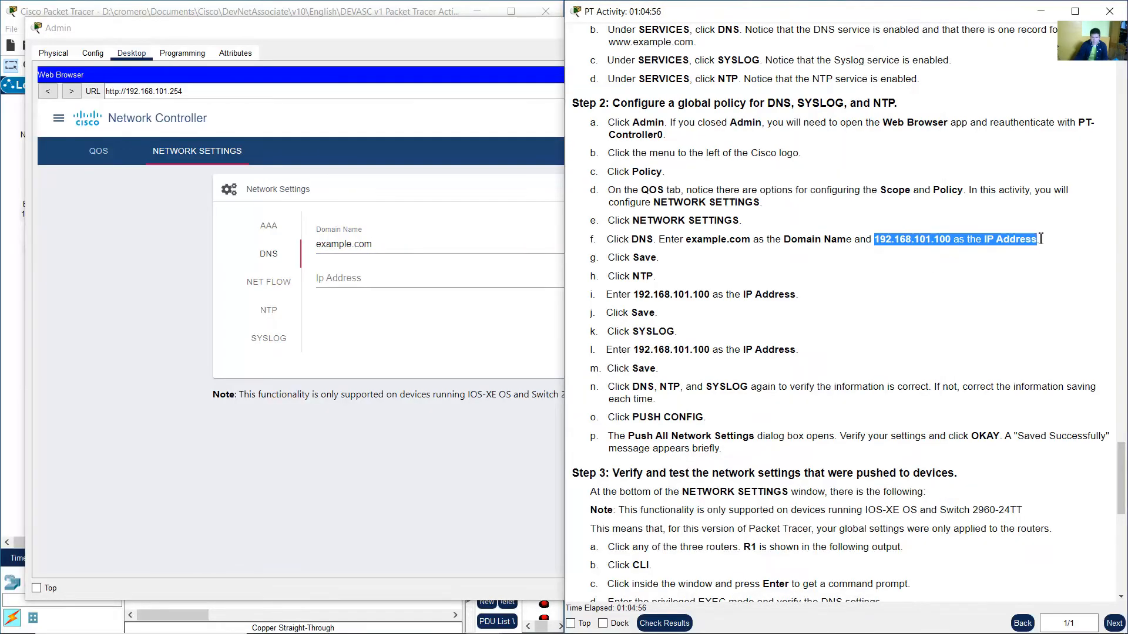
left_click(865, 248)
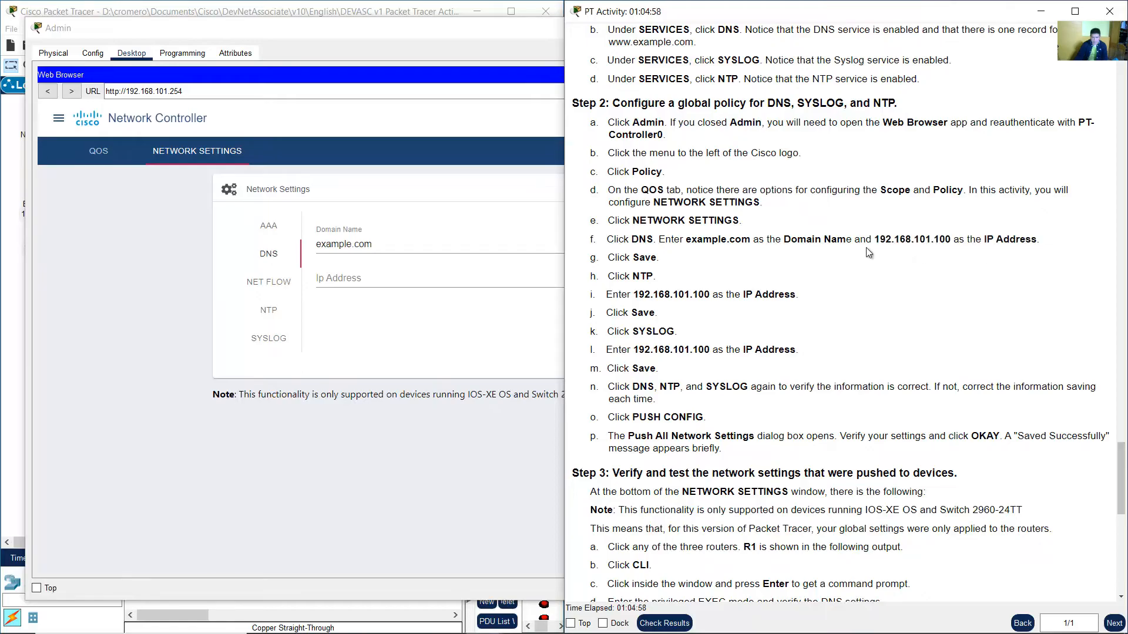
left_click_drag(891, 243, 950, 238)
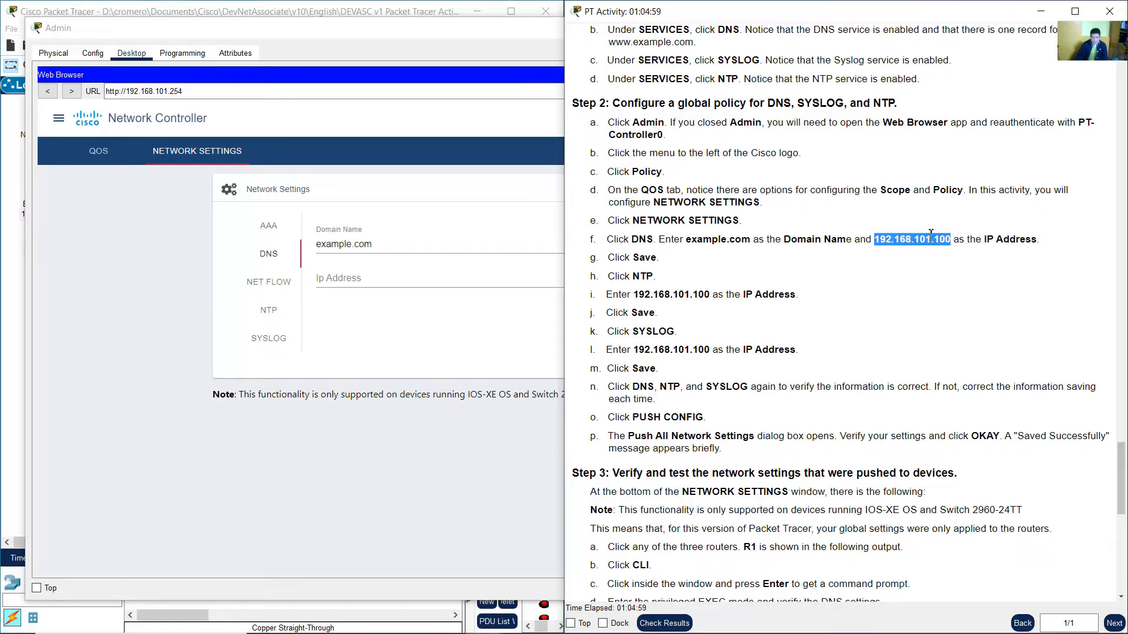
left_click(236, 12)
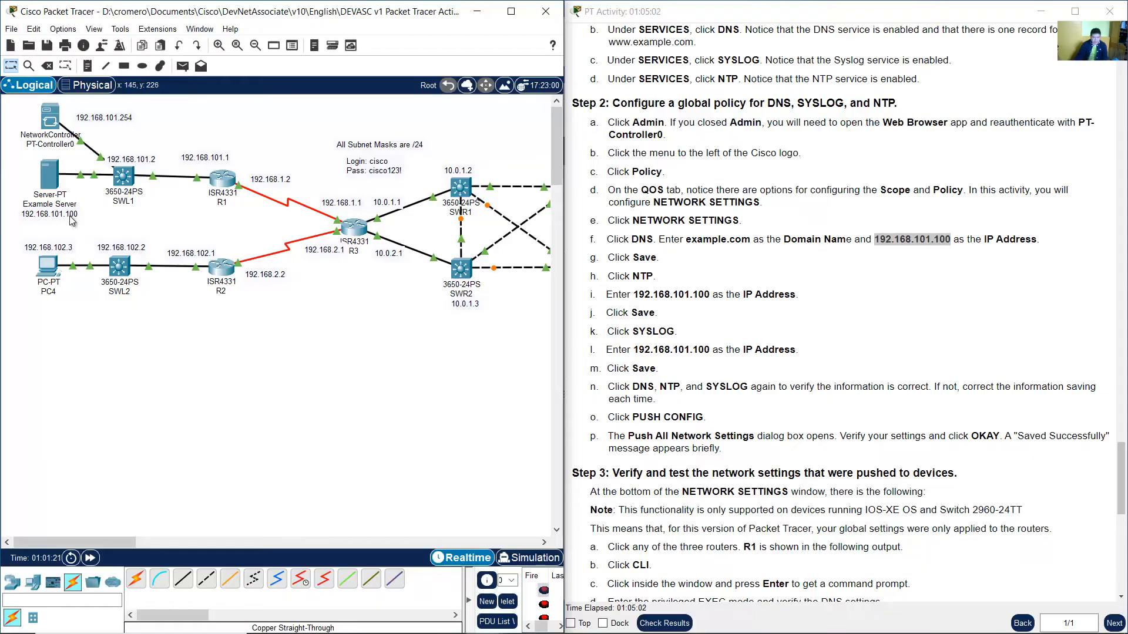
left_click_drag(88, 229, 12, 165)
left_click(34, 213)
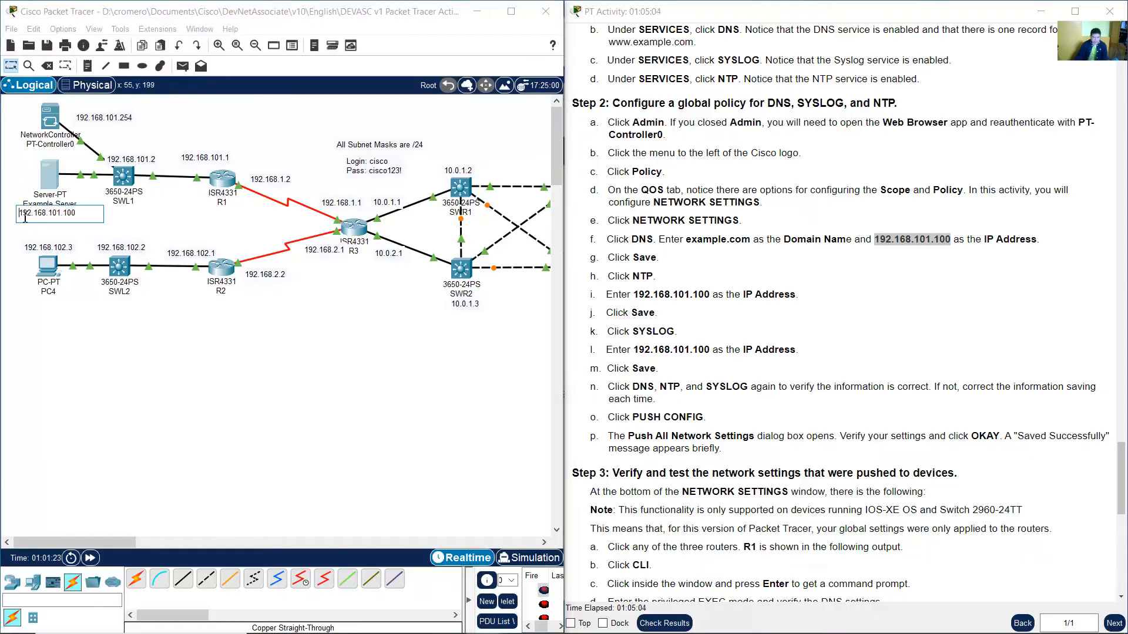
left_click_drag(20, 216, 78, 214)
left_click(166, 215)
mouse_move(554, 618)
left_click(479, 626)
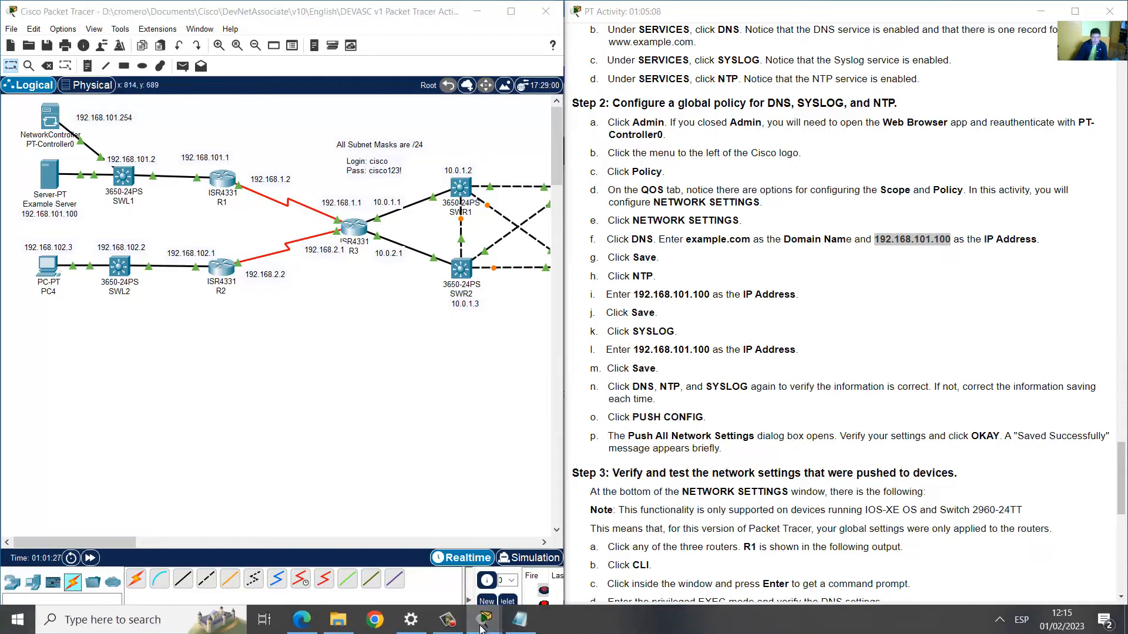
Enter 192.168.101.100 as the DNS IP Address.
left_click(522, 581)
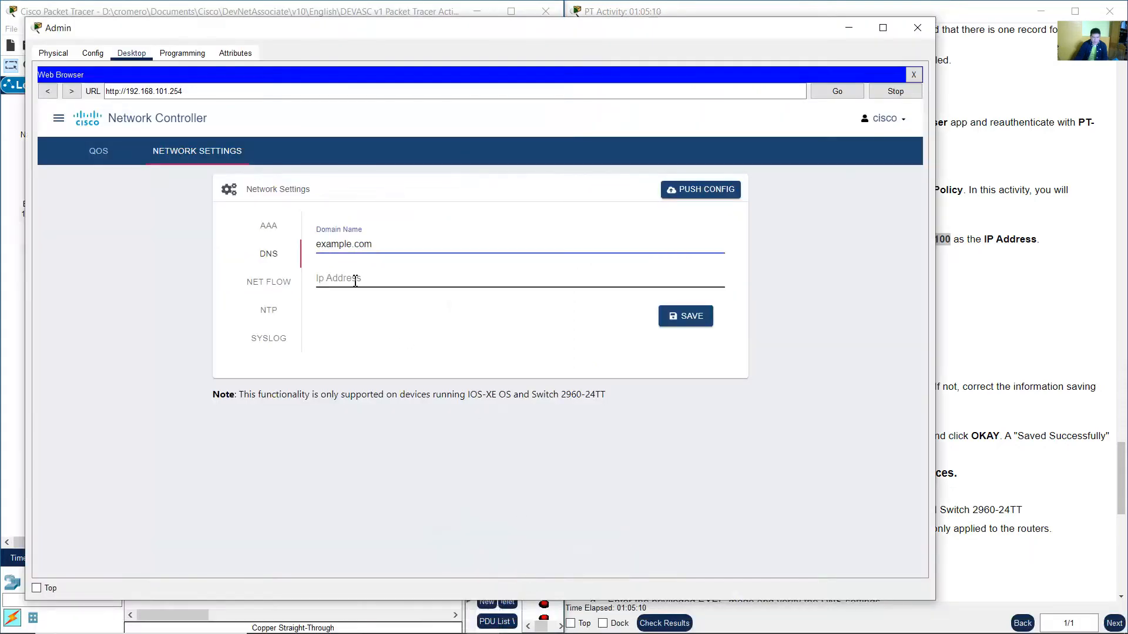
left_click_drag(379, 245, 314, 242)
left_click(371, 281)
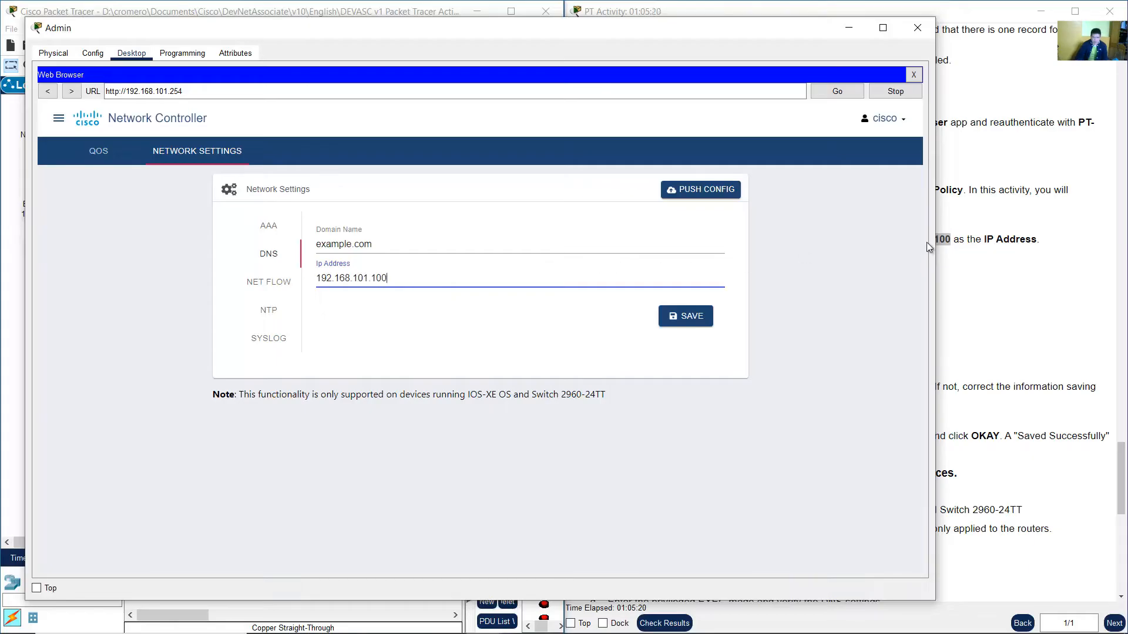
Save the DNS network settings.
left_click(980, 237)
left_click_drag(935, 243, 914, 245)
double_click(644, 258)
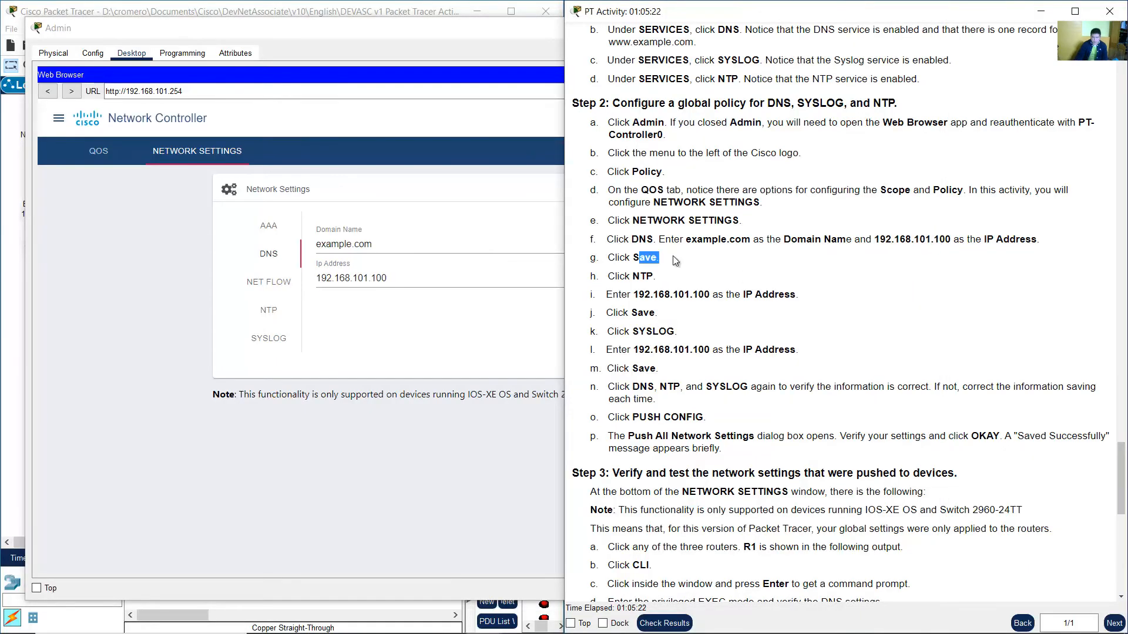
left_click(479, 321)
left_click(673, 318)
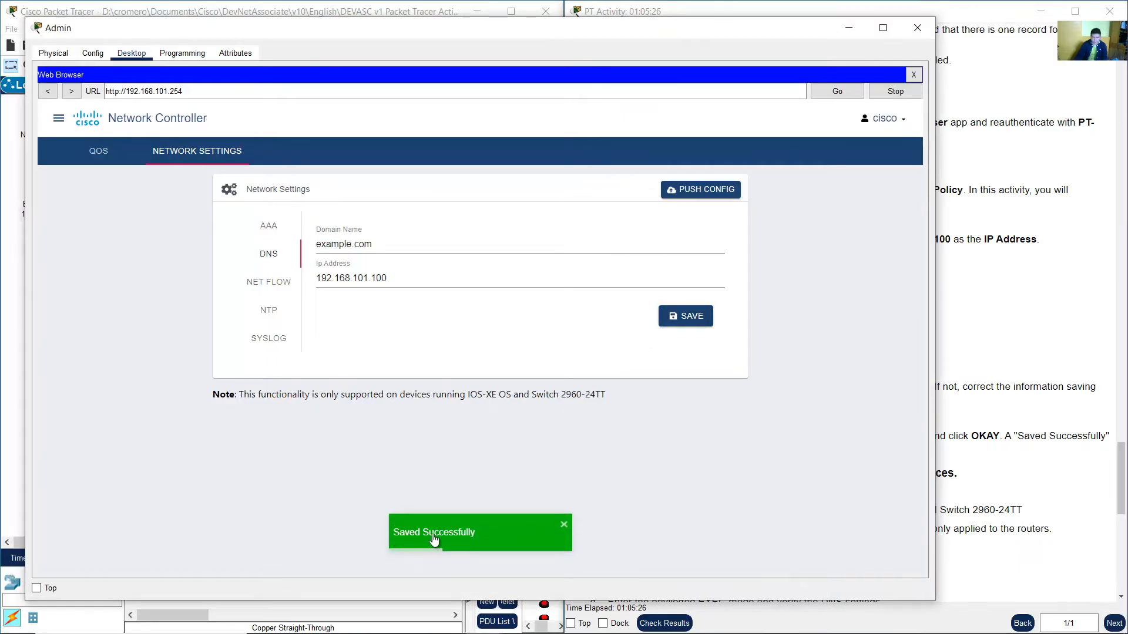
Read the NTP instructions and copy the Example Server's 192.168.101.100 address label again.
left_click(997, 305)
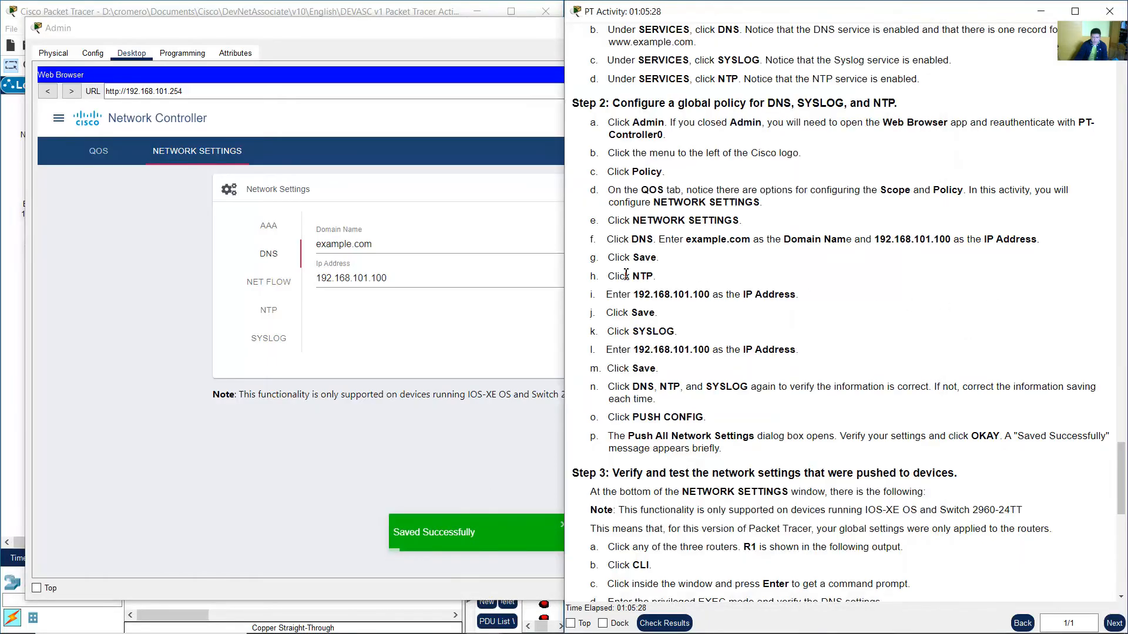
left_click_drag(626, 275, 711, 306)
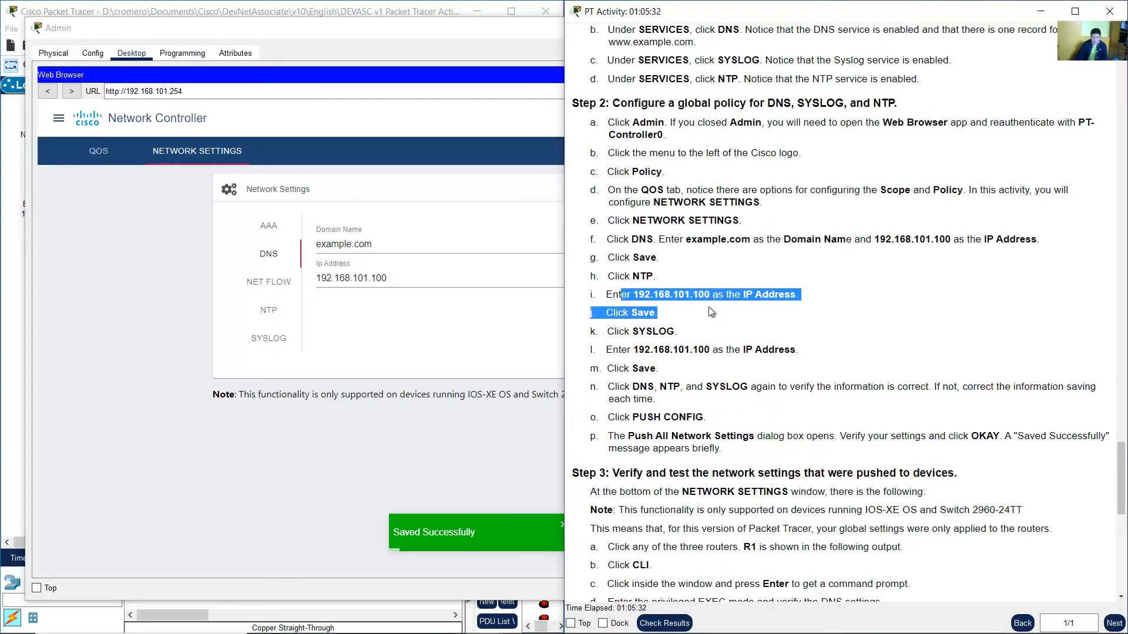
left_click(709, 306)
left_click(403, 5)
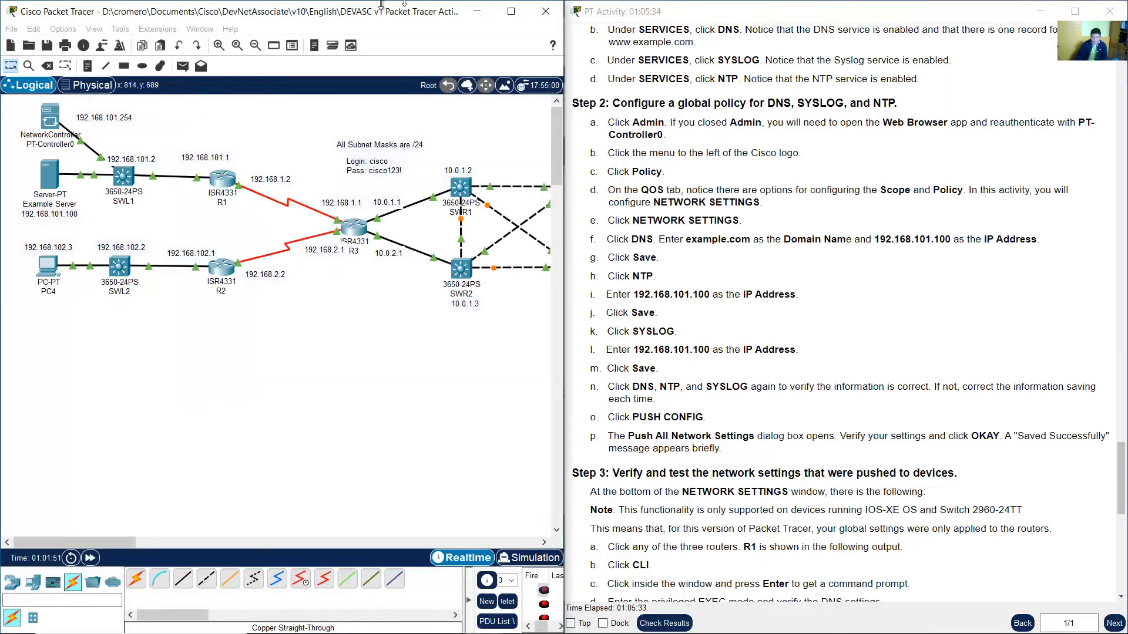
left_click_drag(10, 166, 71, 224)
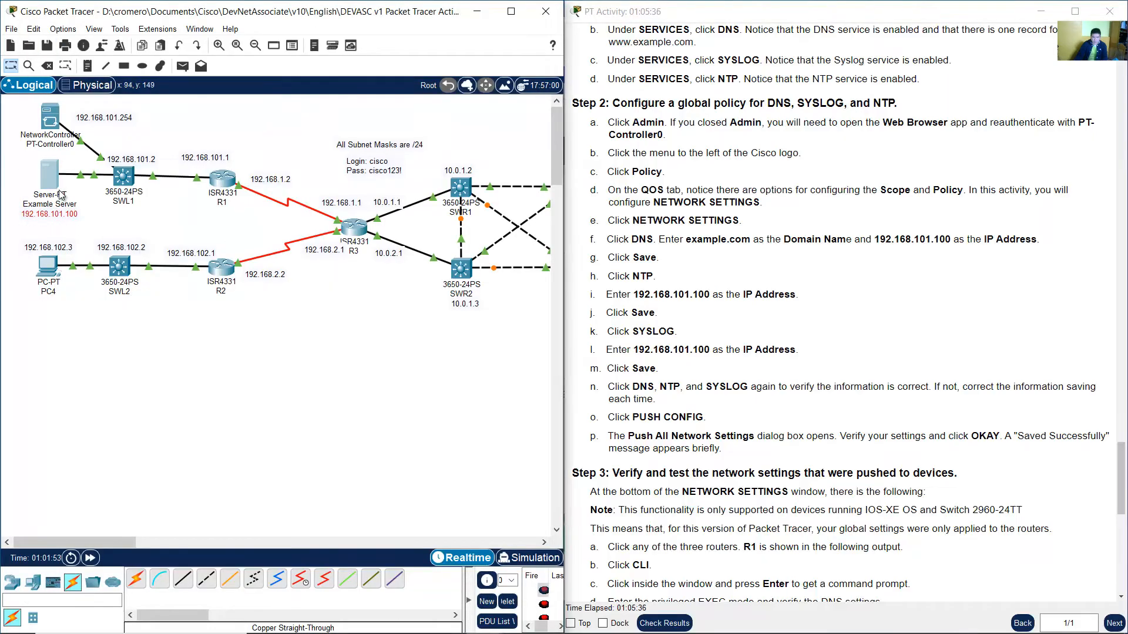
mouse_move(492, 625)
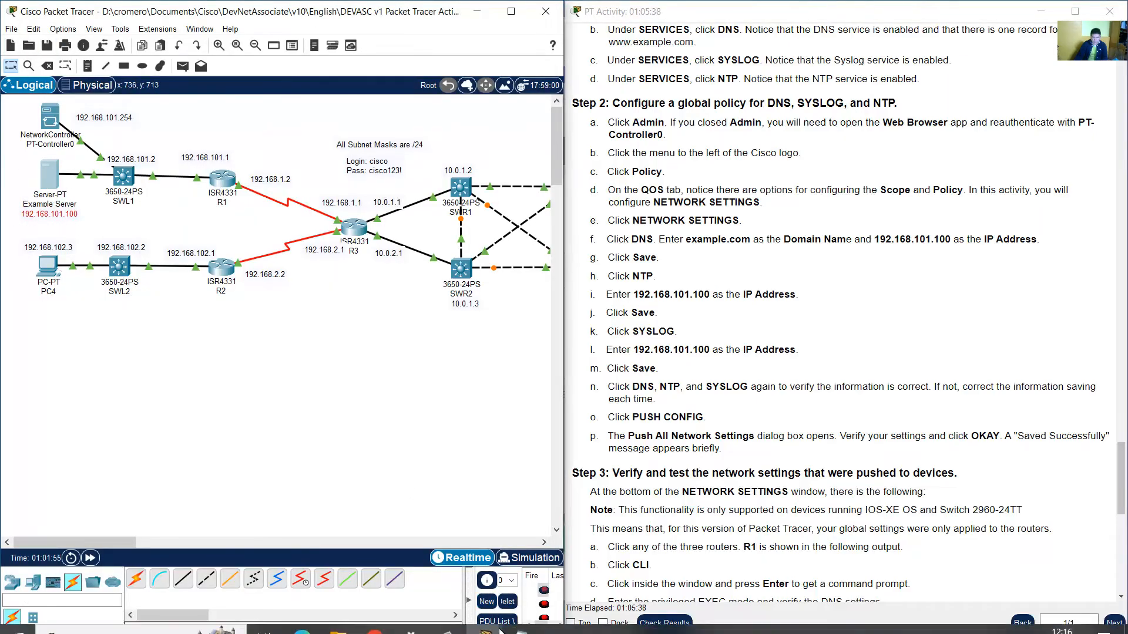
left_click(608, 564)
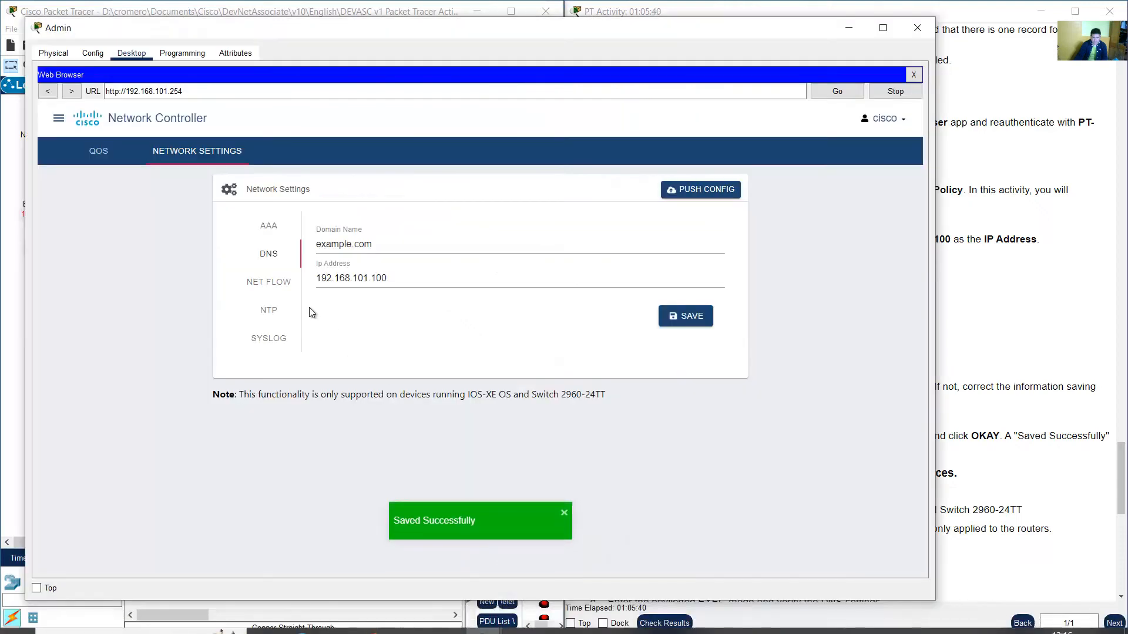
Set the NTP server IP to 192.168.101.100 and save the NTP settings.
left_click(271, 311)
left_click(359, 246)
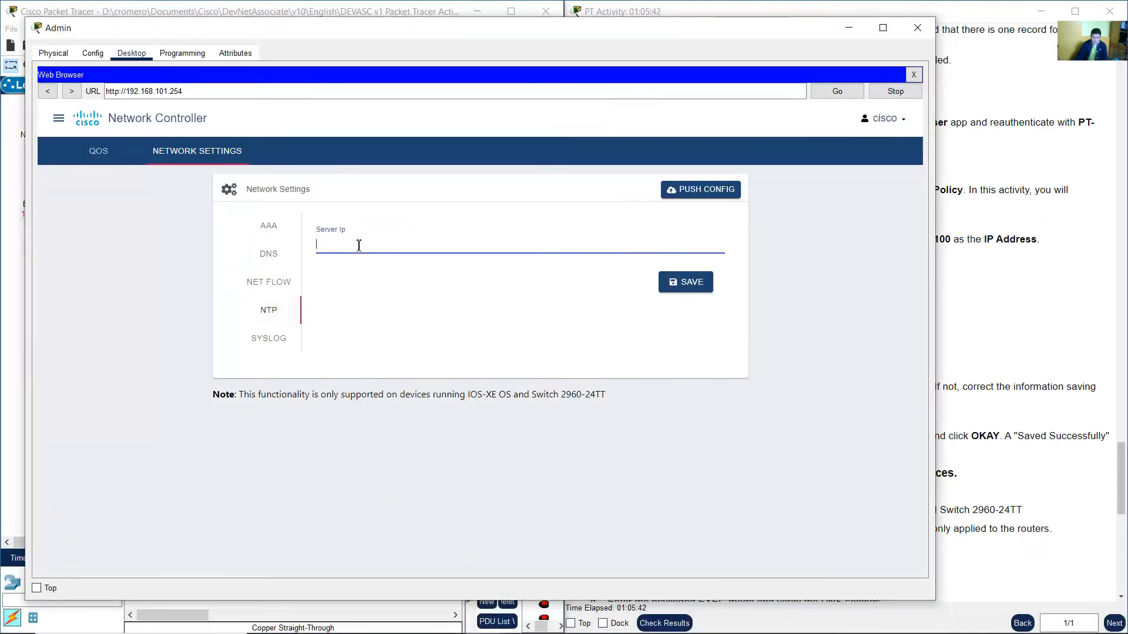
type("192.168.101.100")
left_click(672, 281)
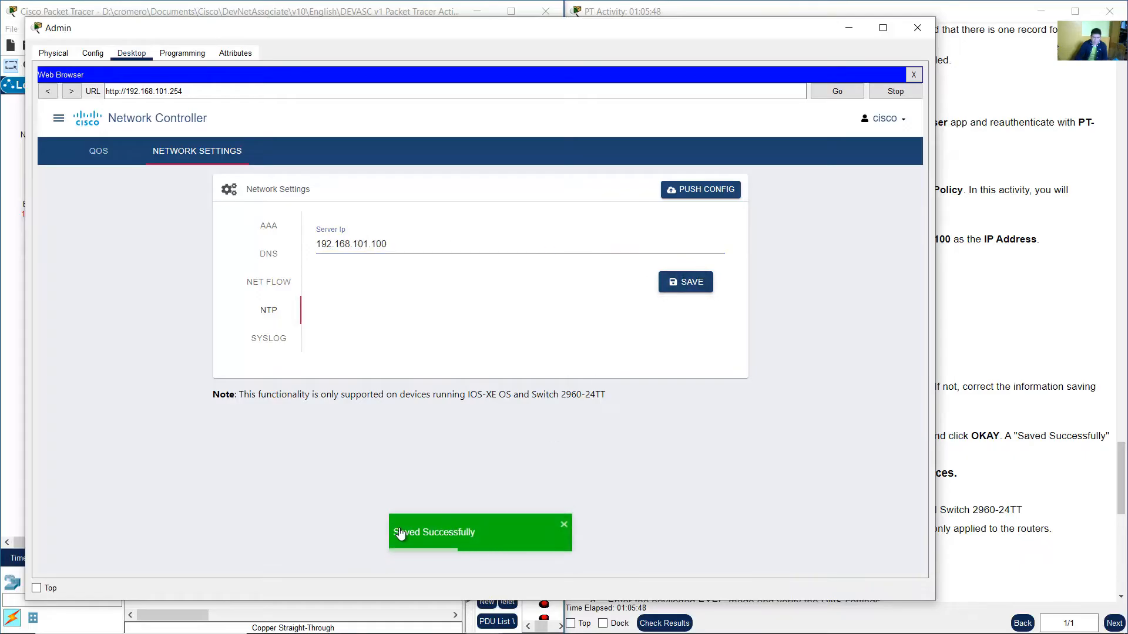
Check the Syslog instructions, then set the Syslog server IP to 192.168.101.100 and save it.
left_click(1033, 302)
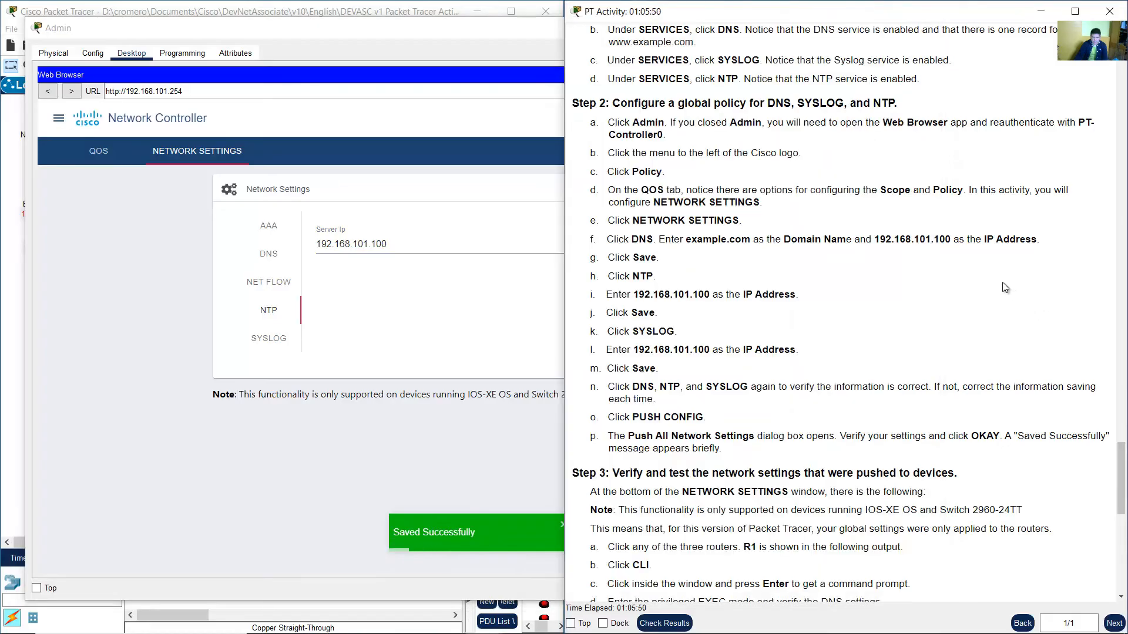
scroll(767, 336, "down", 3)
double_click(669, 260)
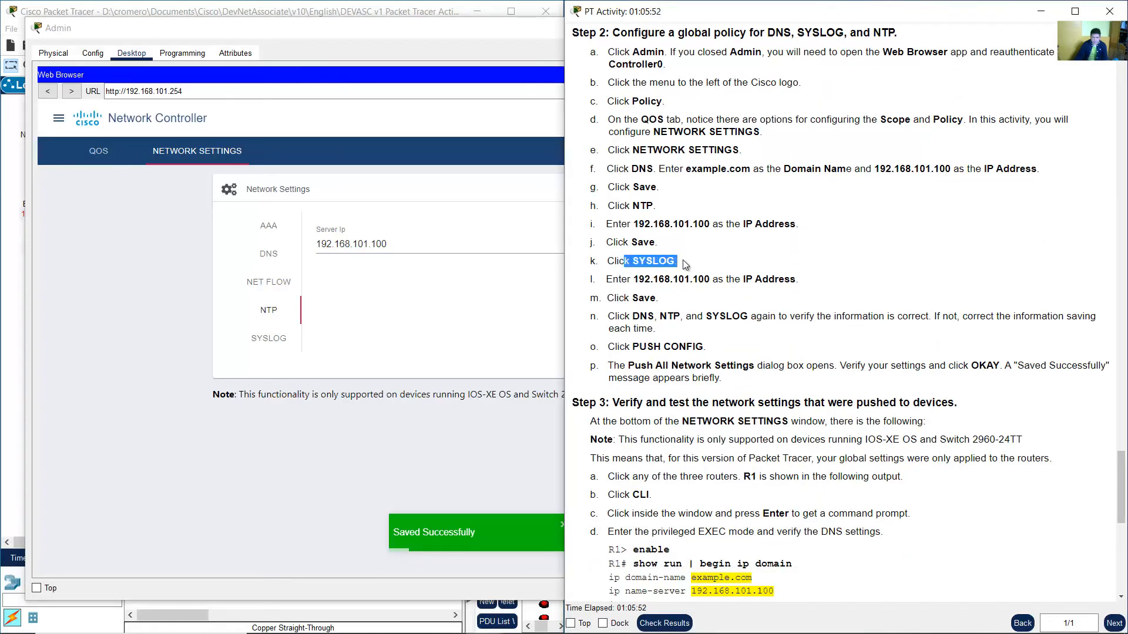
left_click_drag(634, 280, 712, 299)
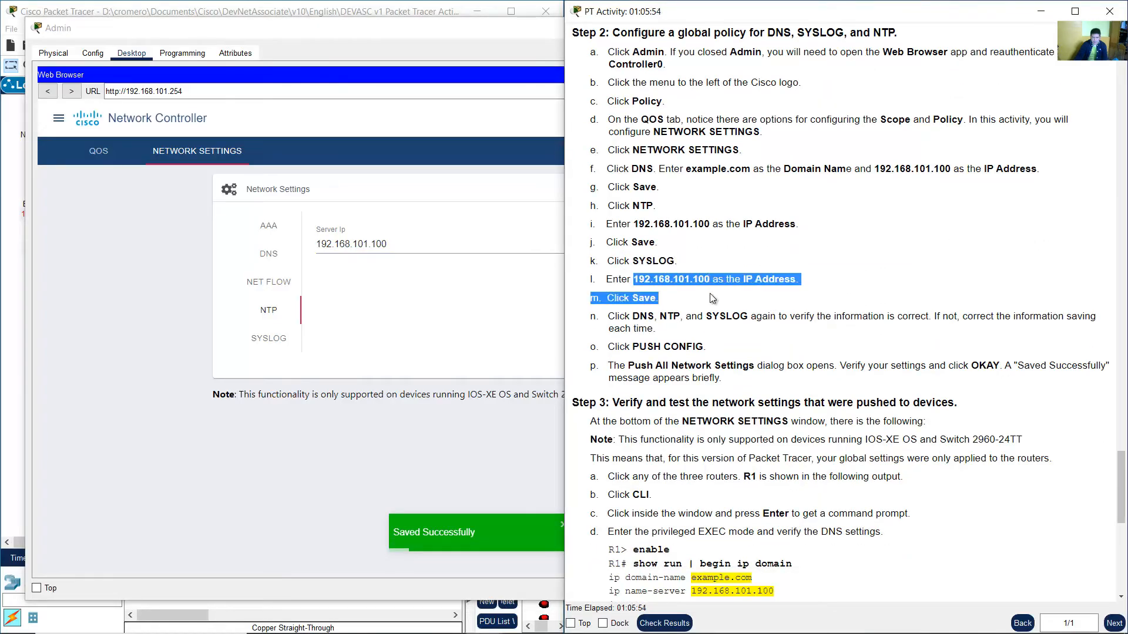
left_click(276, 380)
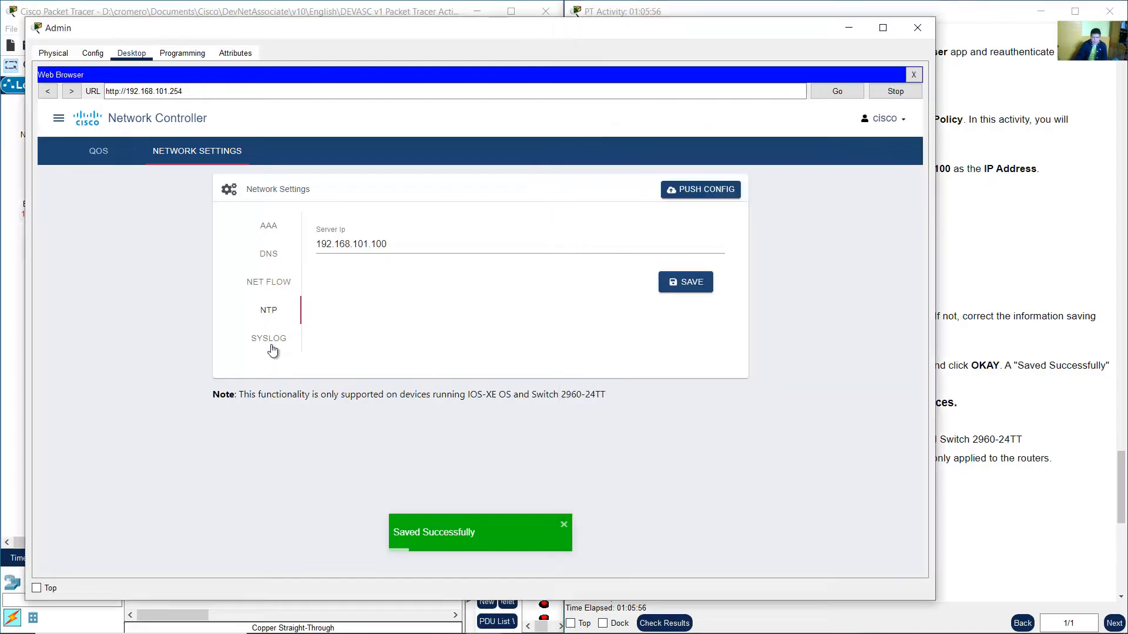
left_click(271, 341)
left_click(364, 277)
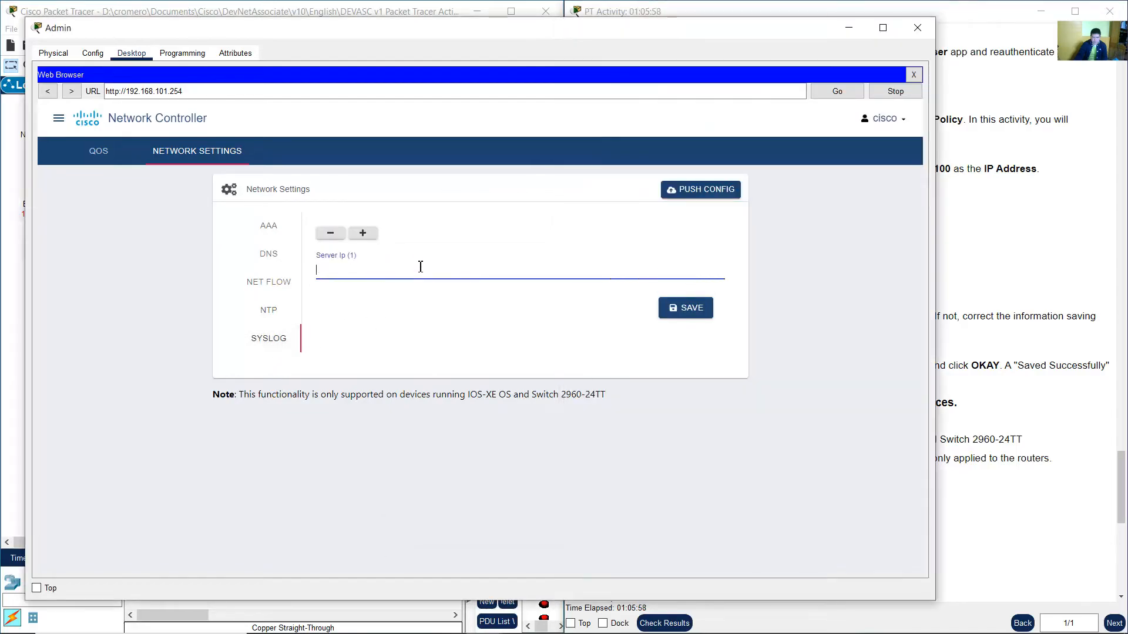
type("192.168.")
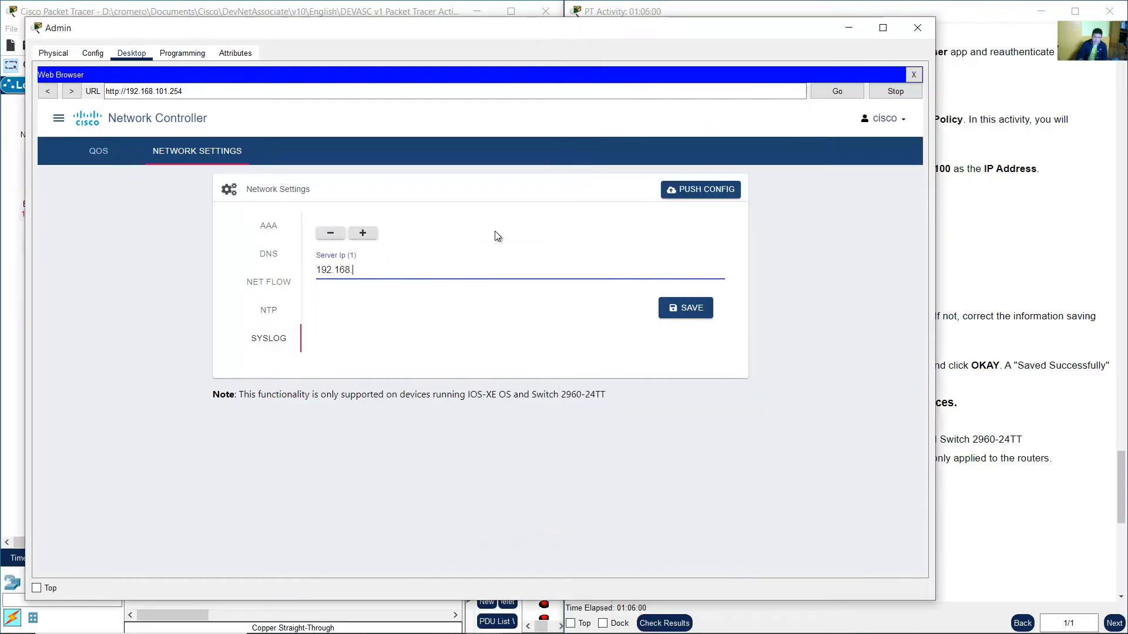
type("101.100")
left_click(692, 318)
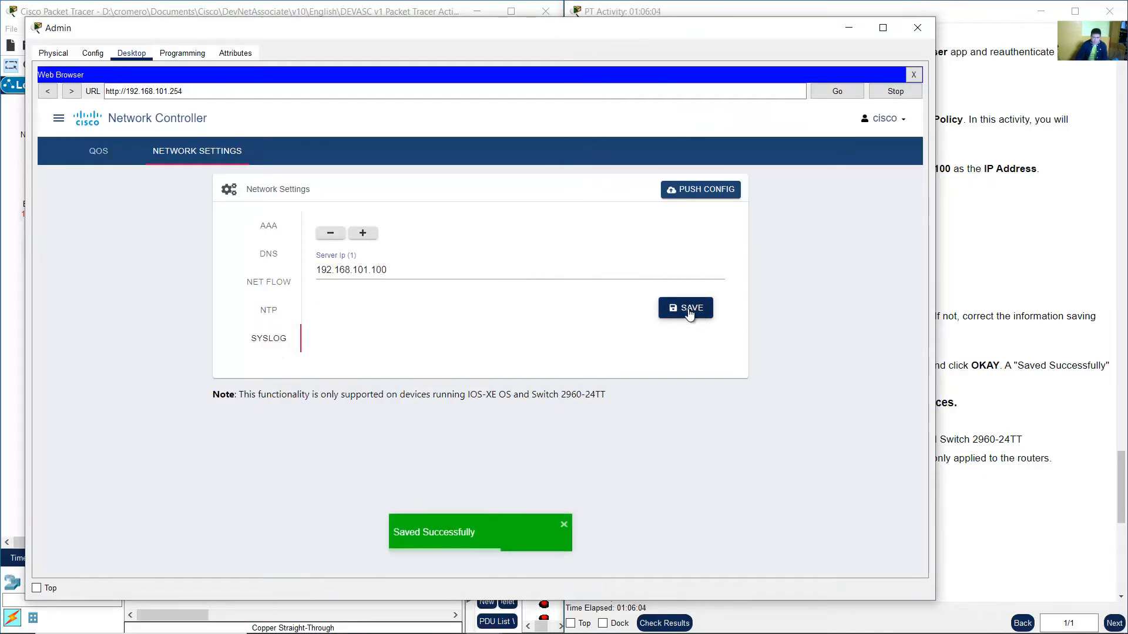
Review the DNS, NTP and Syslog settings again to verify the entered addresses.
left_click(957, 266)
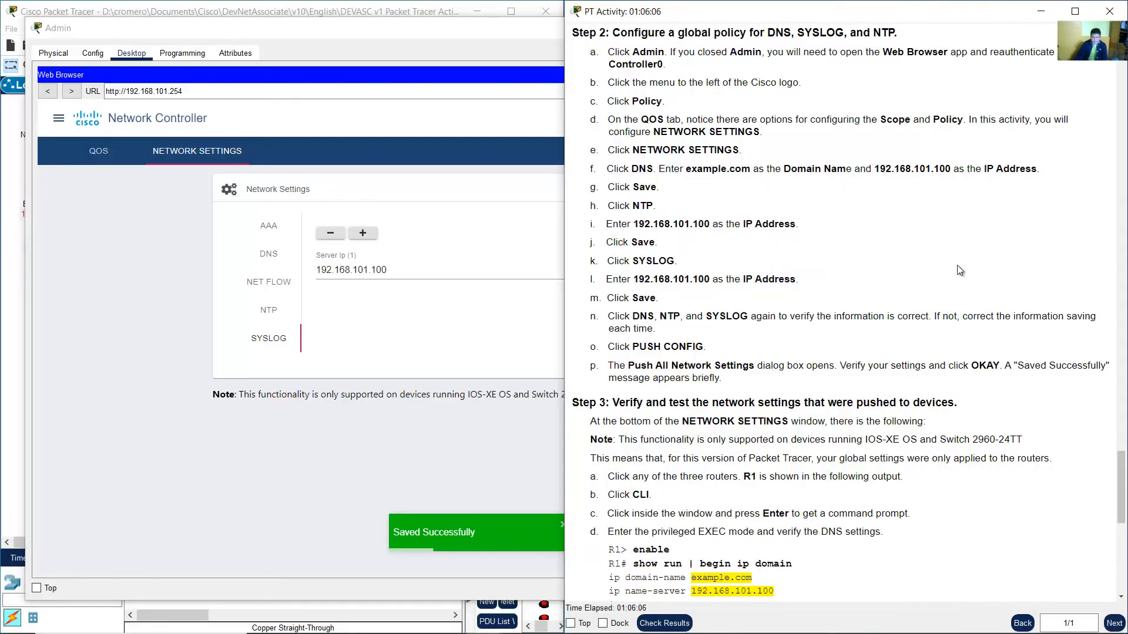
scroll(921, 281, "down", 3)
scroll(922, 281, "down", 3)
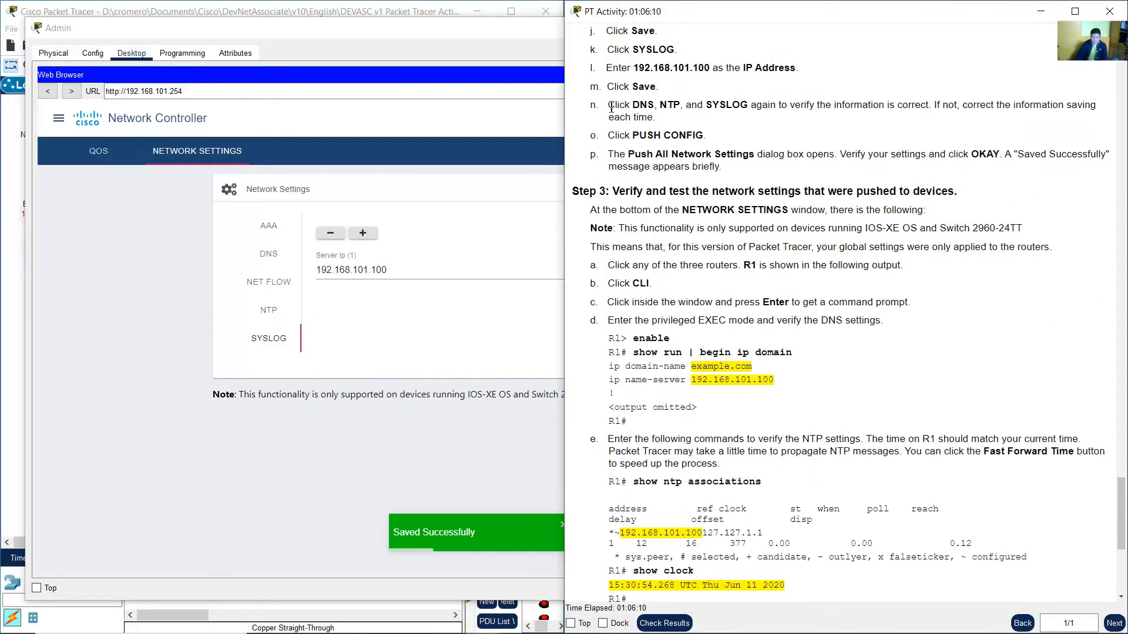
left_click_drag(613, 108, 1078, 121)
left_click(306, 427)
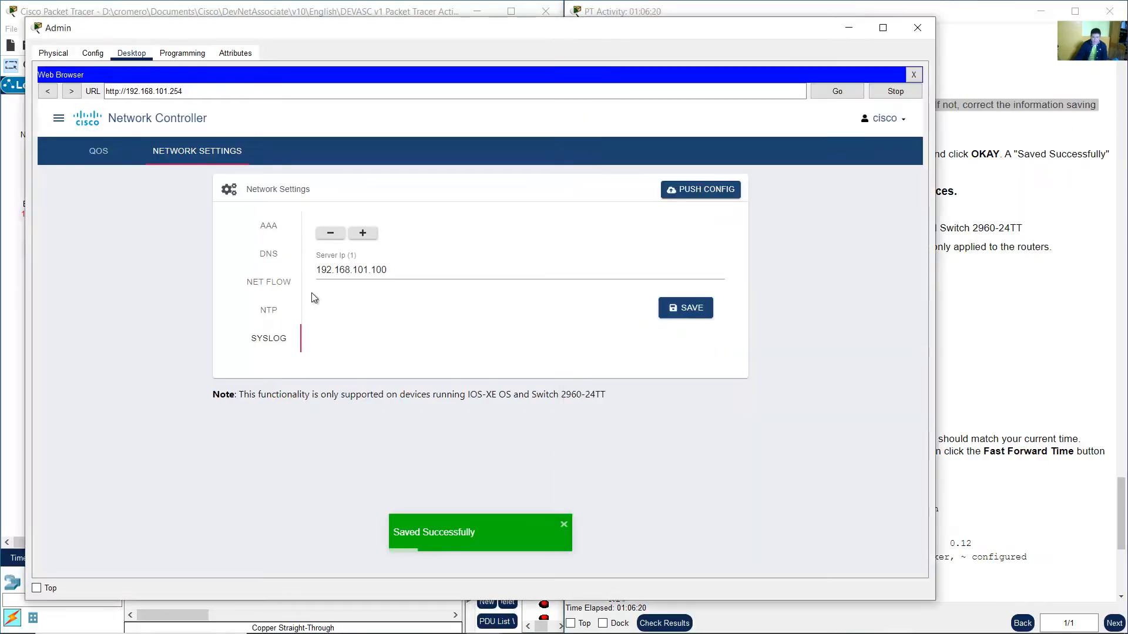
left_click(269, 257)
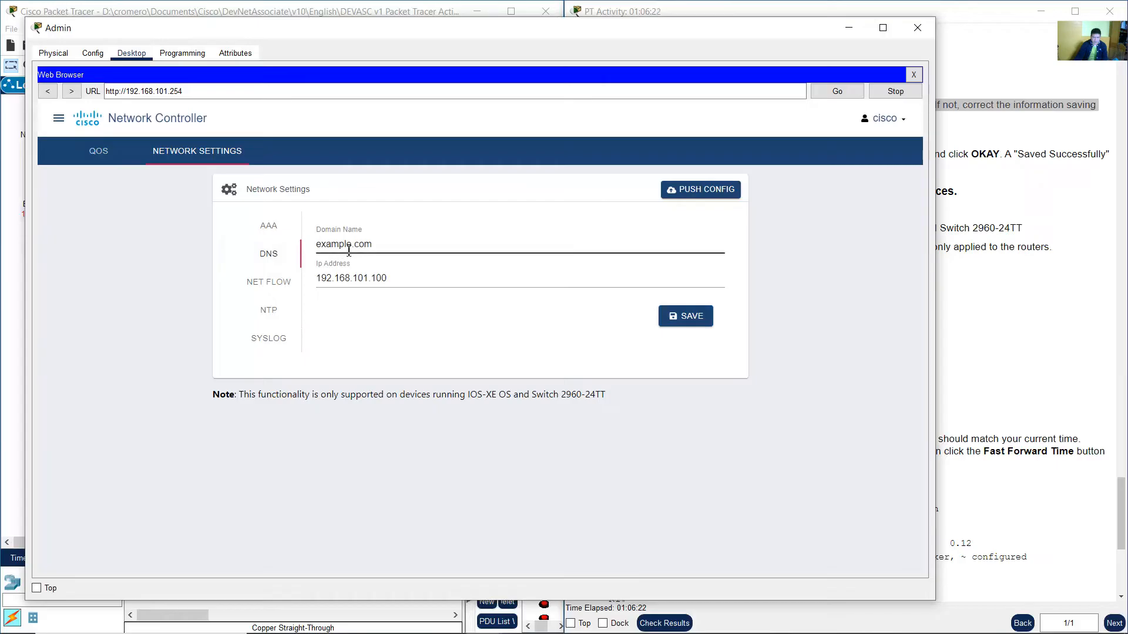
left_click(268, 311)
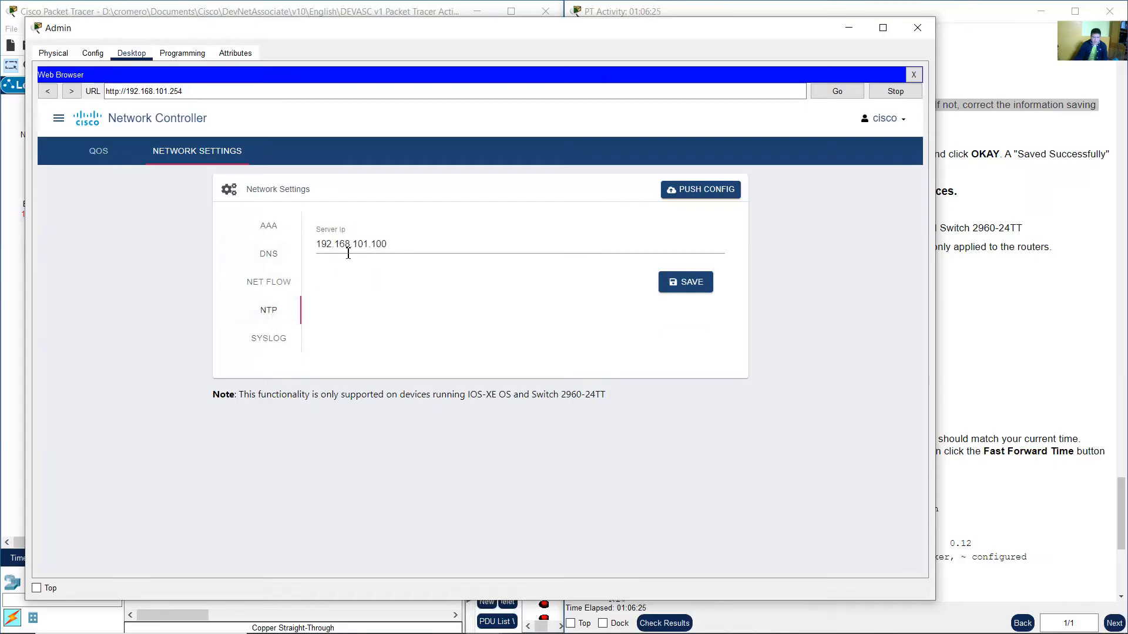
left_click(278, 338)
Push the saved DNS, NTP and Syslog configuration to all network devices, accepting the confirmation dialog.
left_click(968, 277)
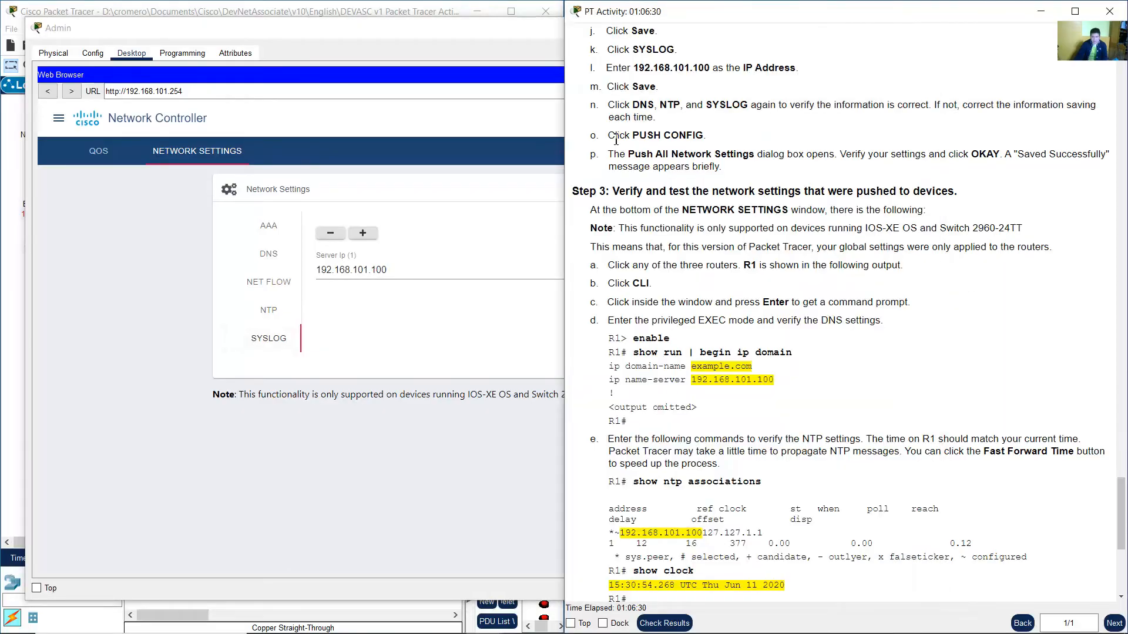
left_click_drag(615, 139, 705, 139)
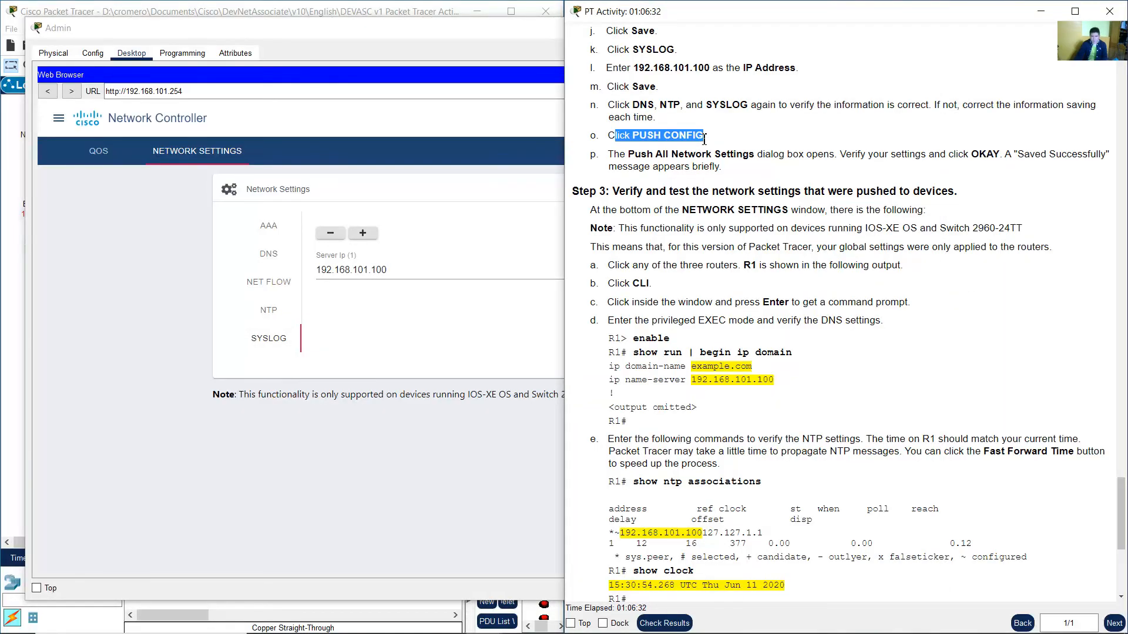
left_click_drag(609, 156, 756, 156)
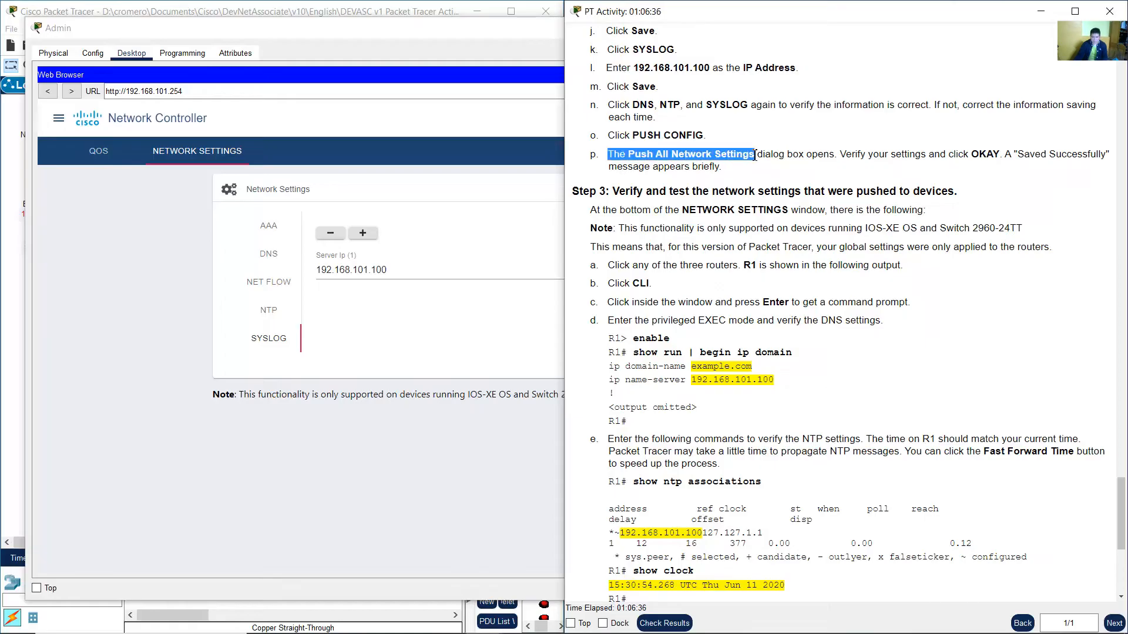
left_click(760, 155)
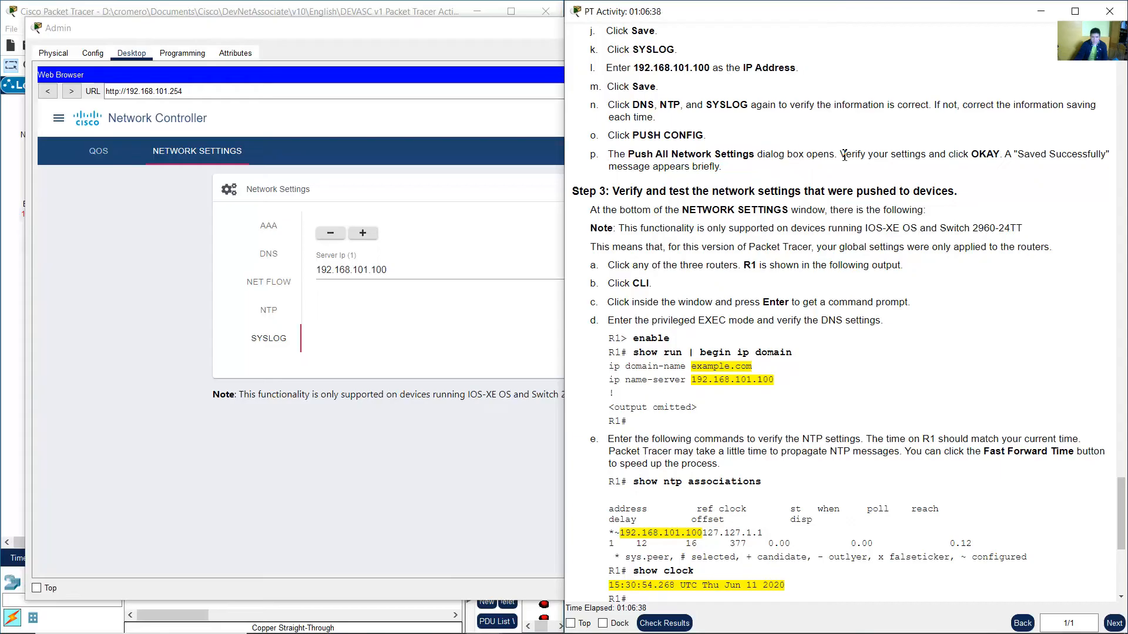
left_click_drag(844, 156, 996, 154)
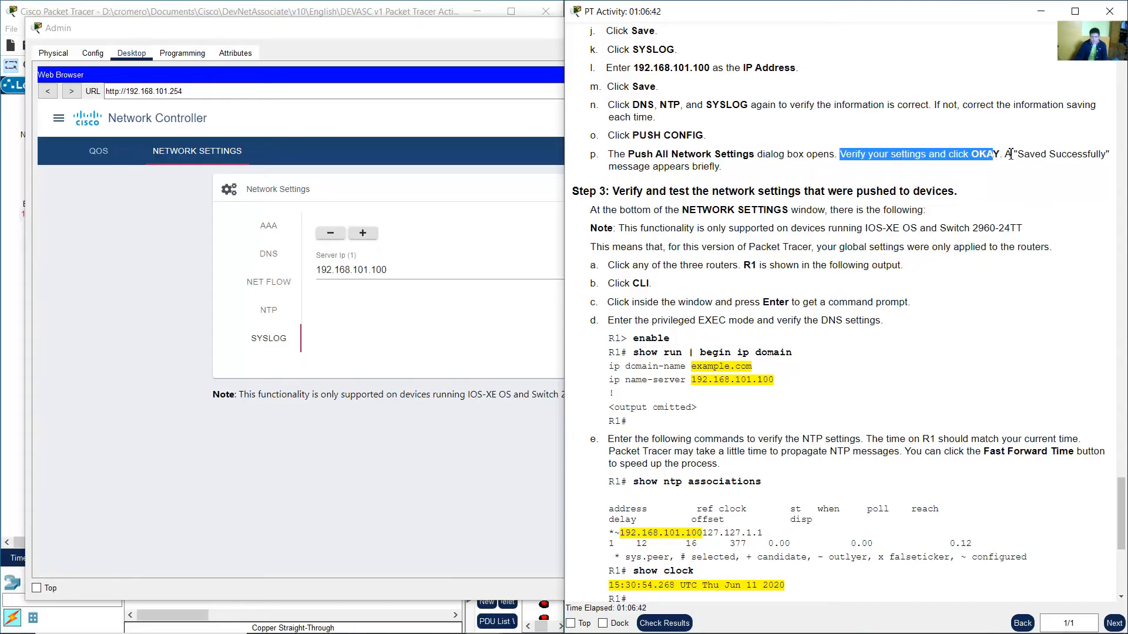
left_click(144, 308)
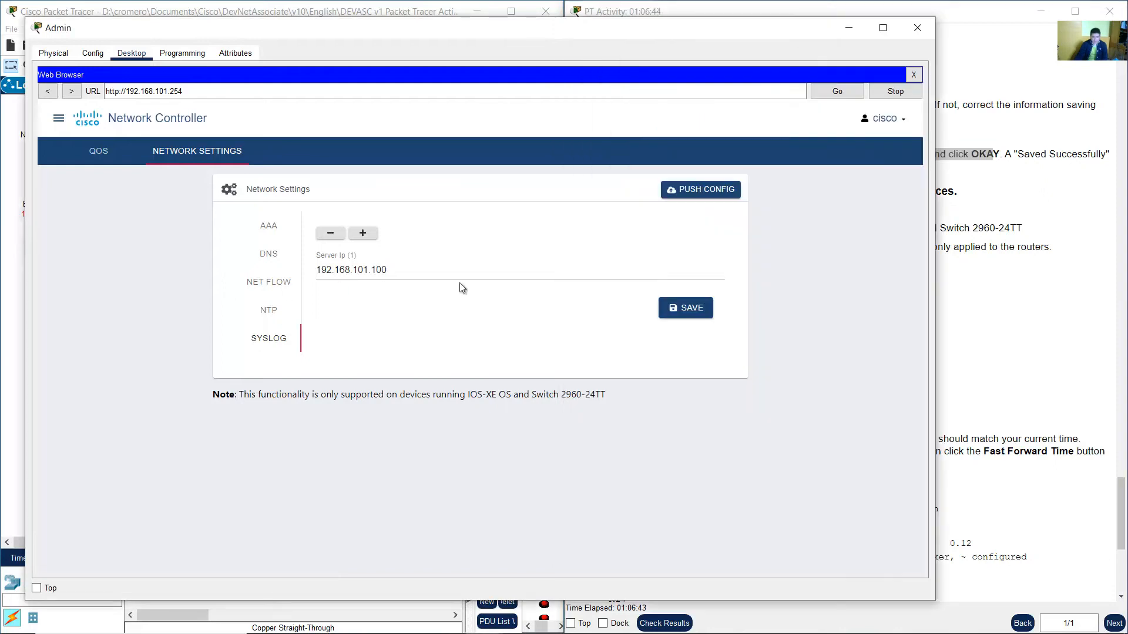
left_click(703, 193)
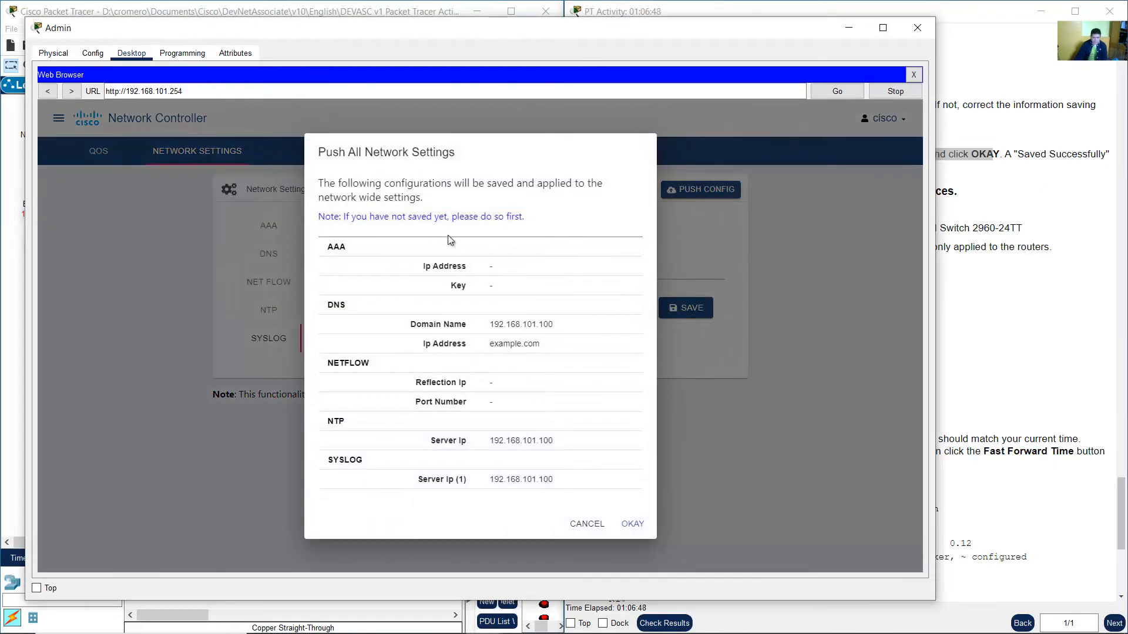
left_click_drag(333, 154, 465, 164)
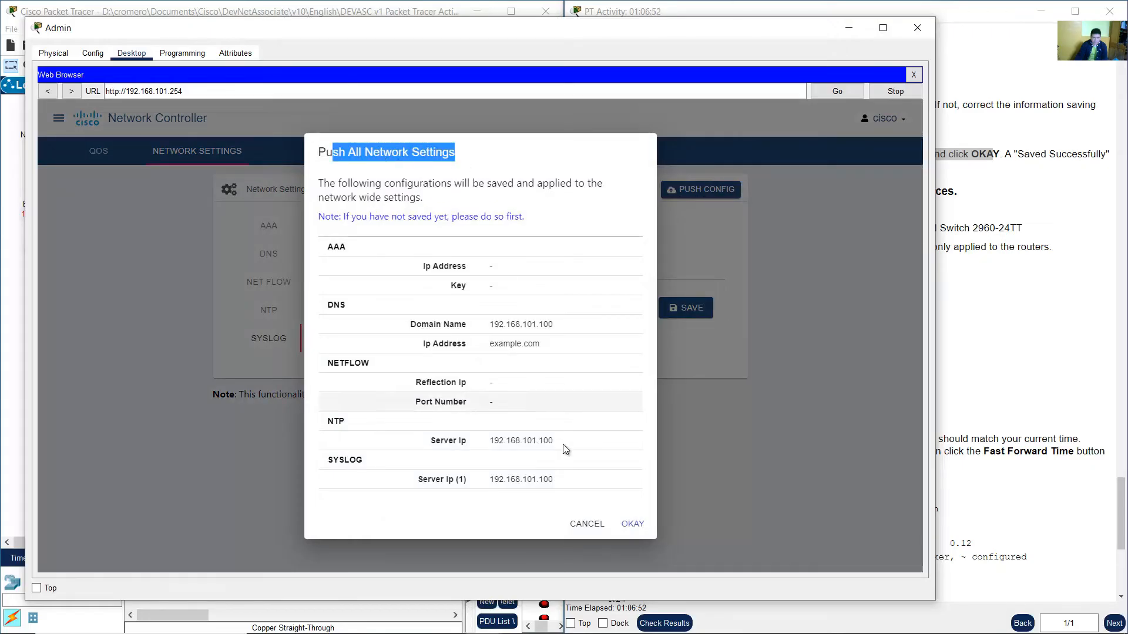
left_click(620, 525)
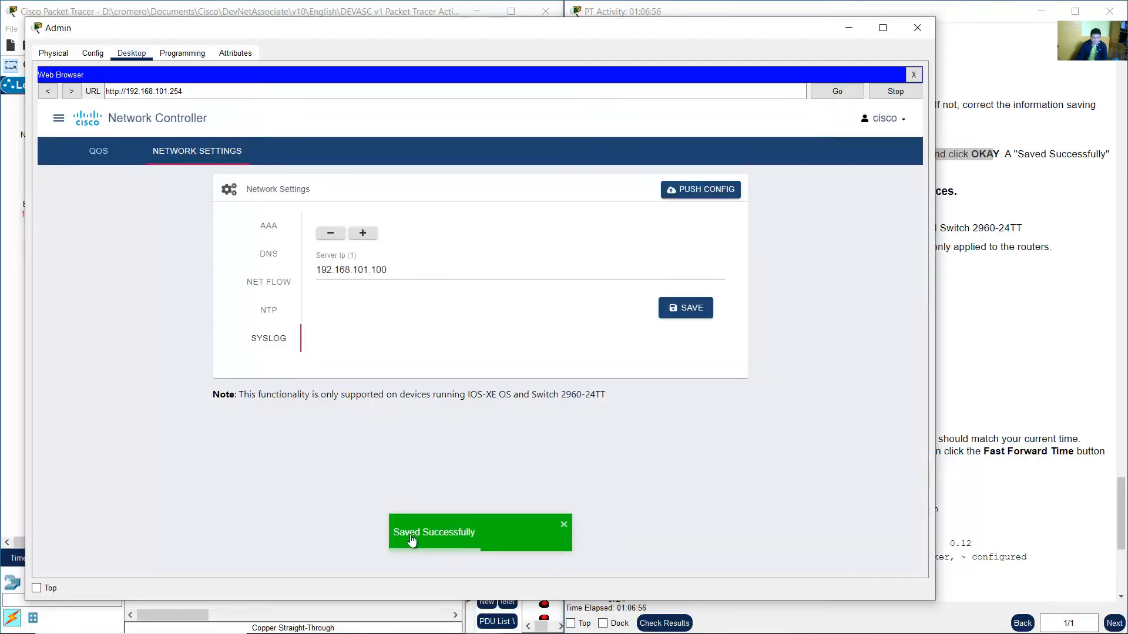
Read the Step 3 verification instructions and the controller's note about which devices are supported.
left_click(1048, 293)
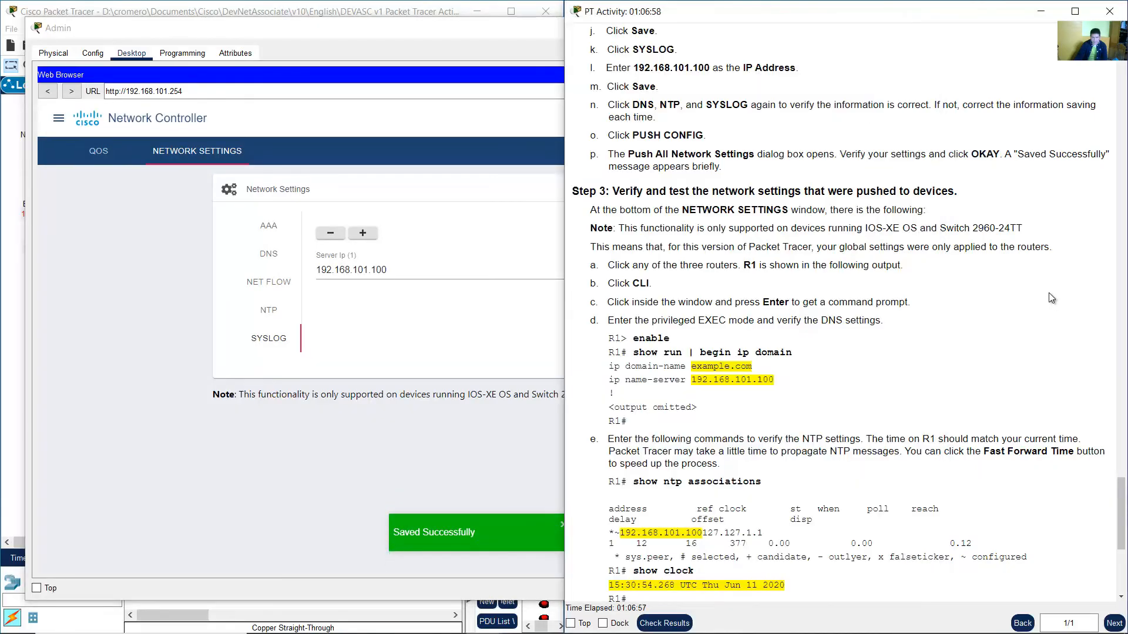
scroll(991, 291, "down", 3)
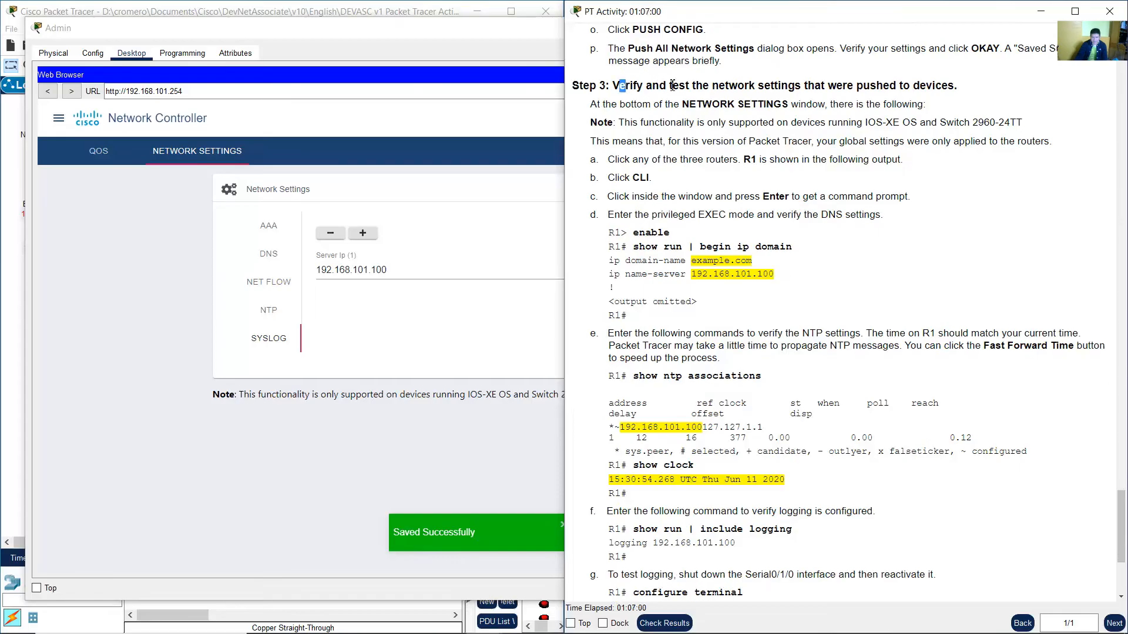
left_click_drag(619, 86, 954, 86)
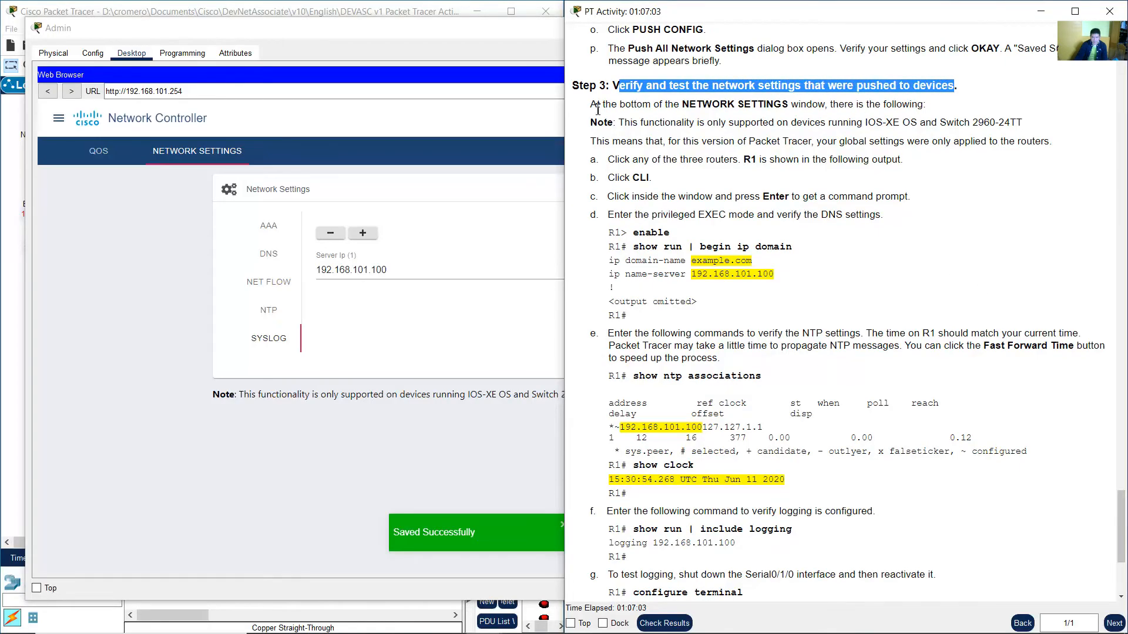
left_click_drag(591, 105, 927, 104)
left_click_drag(624, 122, 700, 122)
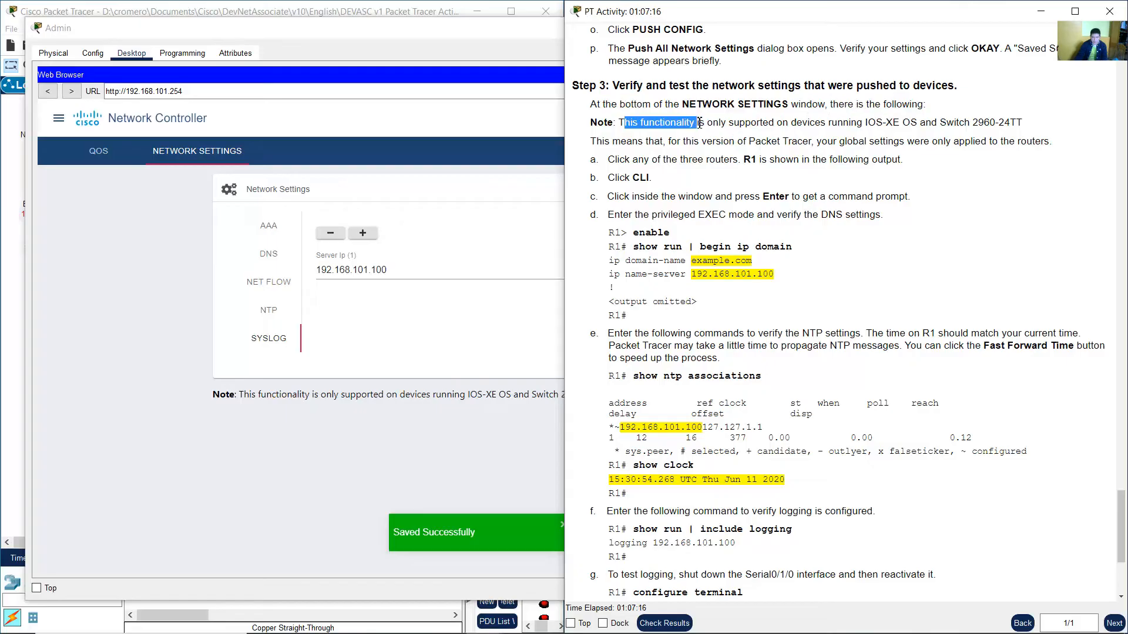
left_click_drag(623, 122, 1025, 127)
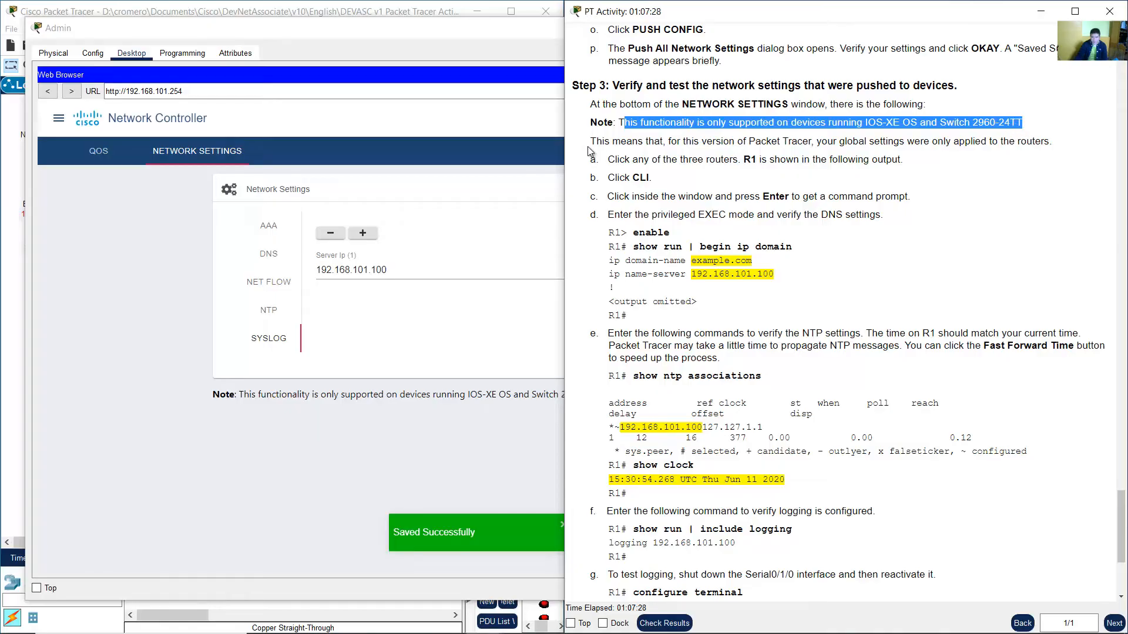
left_click_drag(592, 141, 1054, 144)
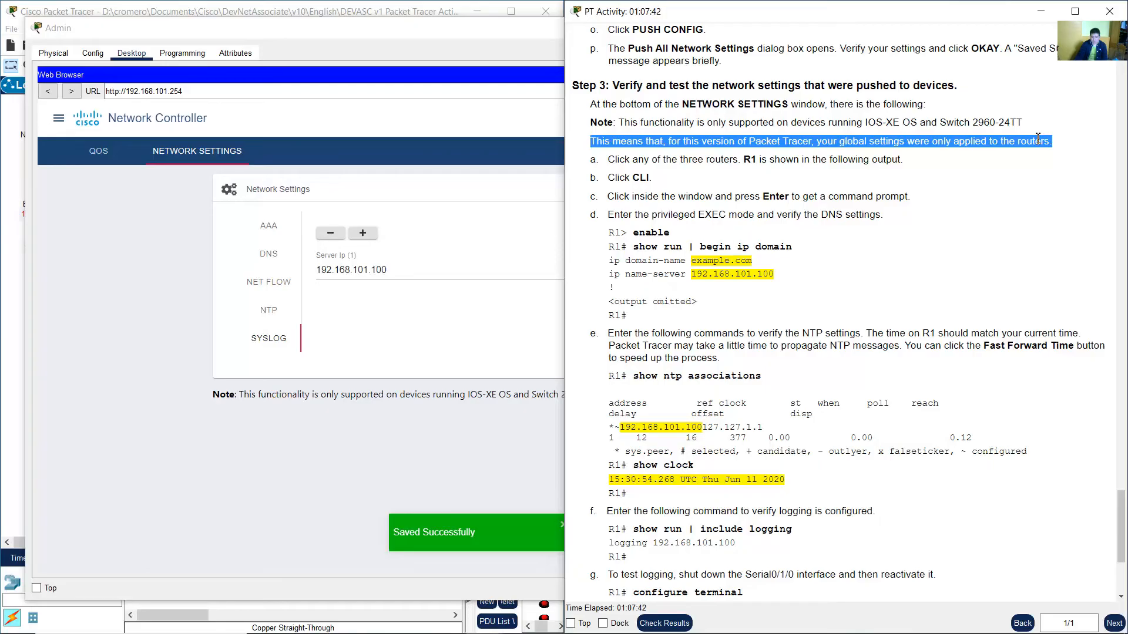
left_click(375, 426)
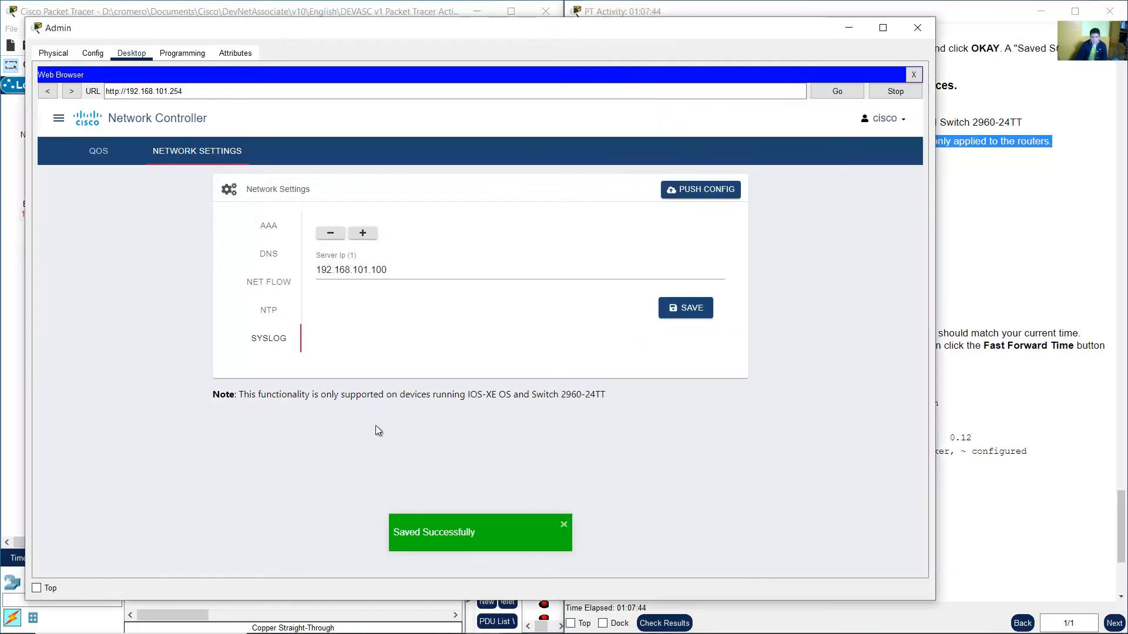
left_click_drag(213, 394, 599, 396)
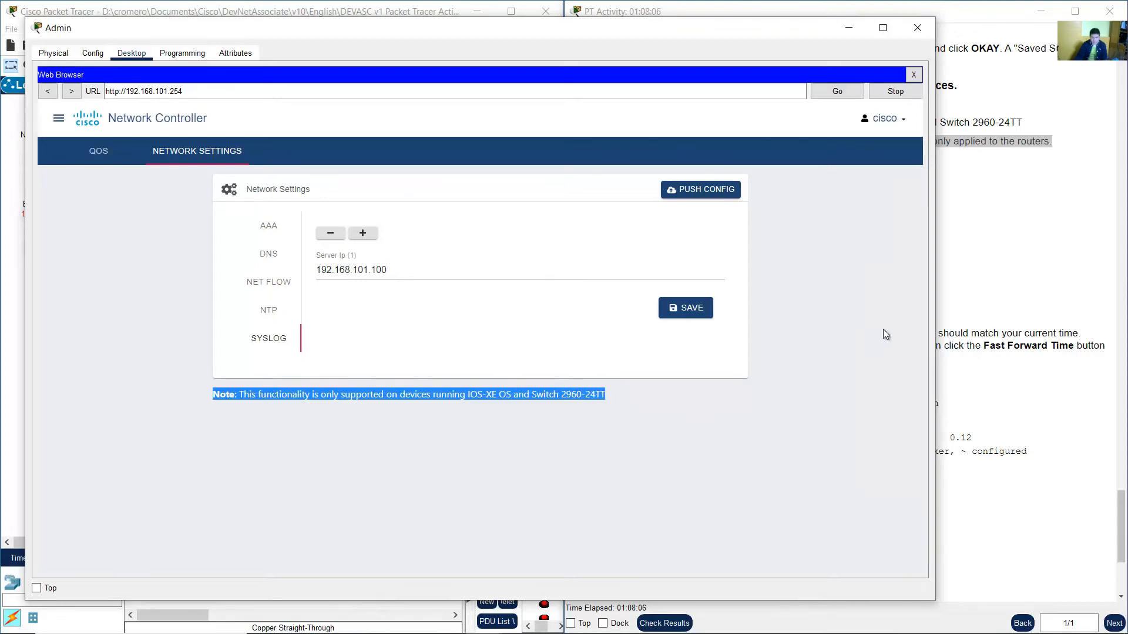
left_click(1031, 266)
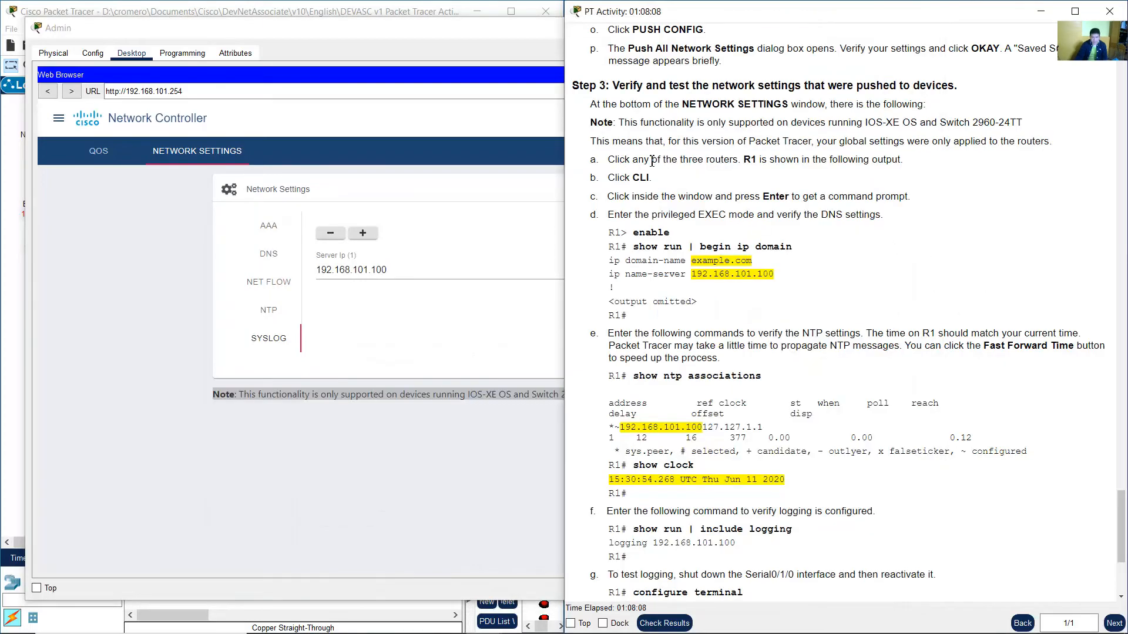
left_click_drag(616, 160, 765, 161)
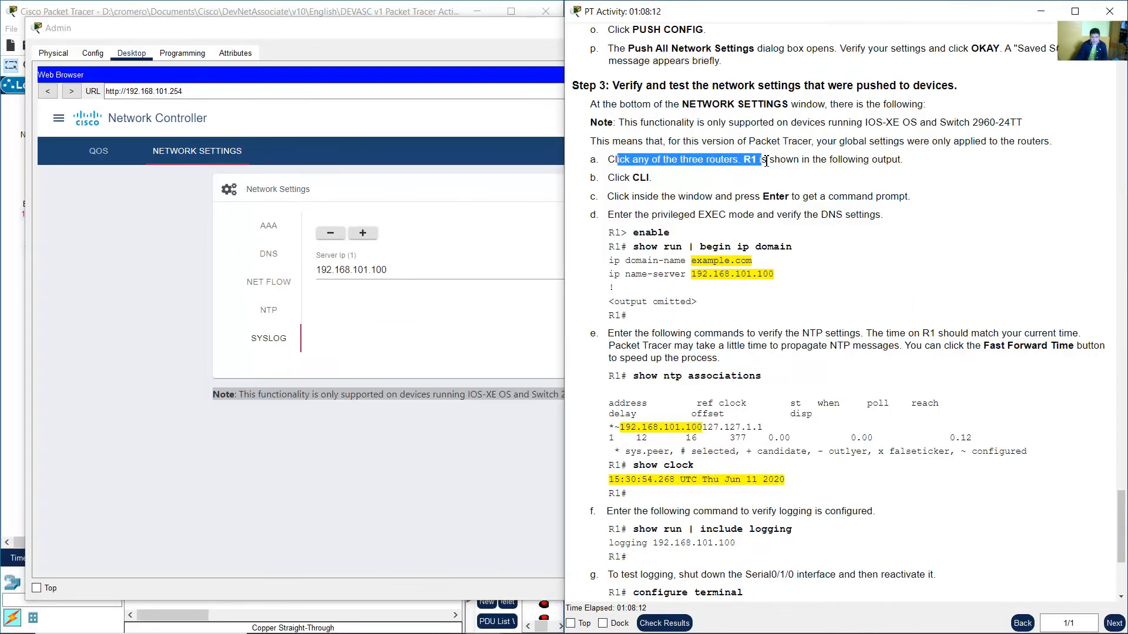
left_click_drag(779, 160, 897, 162)
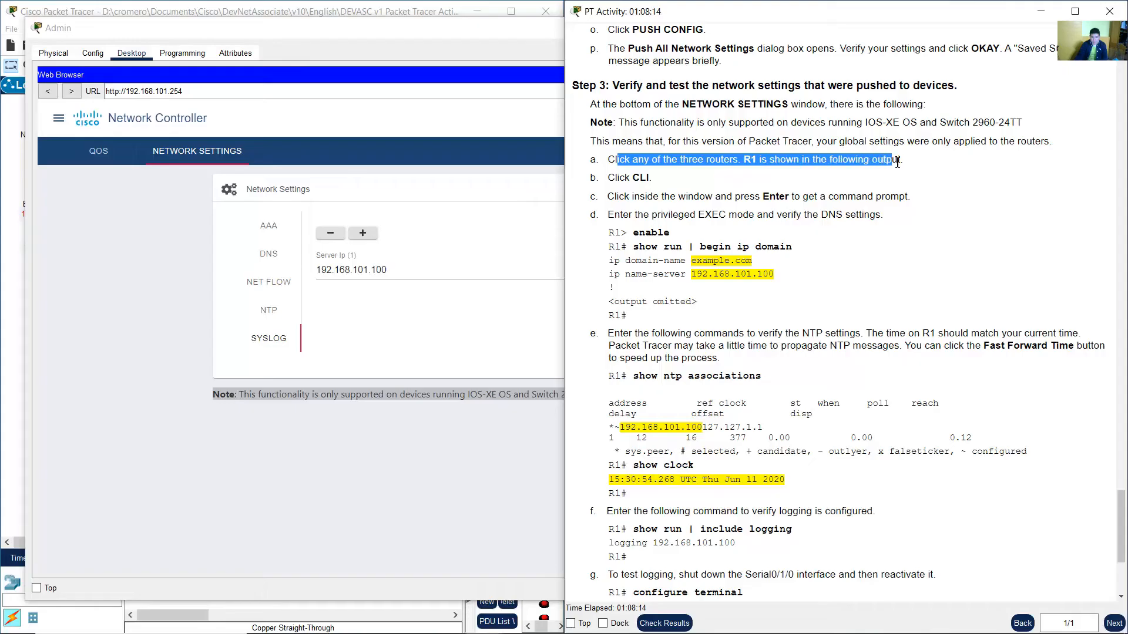
Open the command-line interface of router R1 from the topology.
left_click_drag(619, 178, 643, 182)
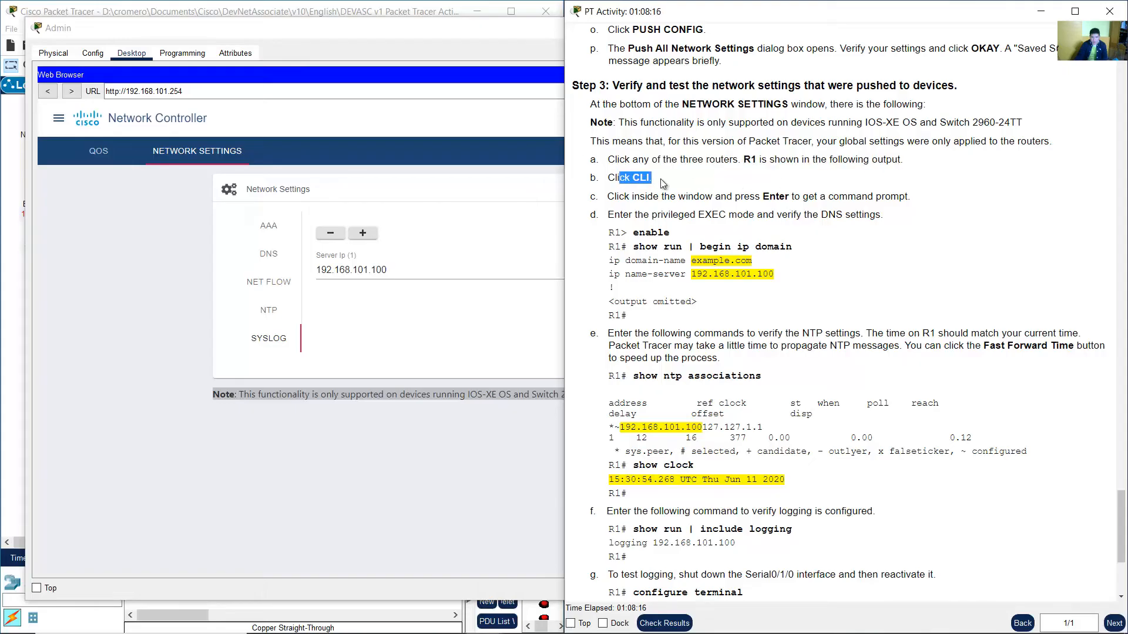
left_click(385, 16)
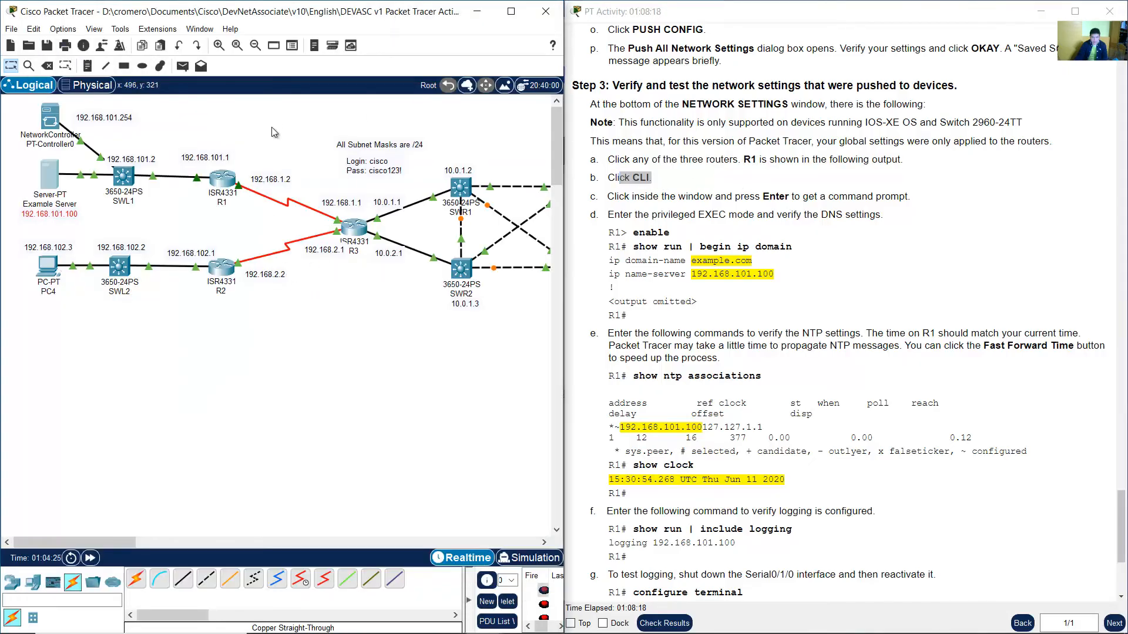
left_click_drag(193, 231, 192, 231)
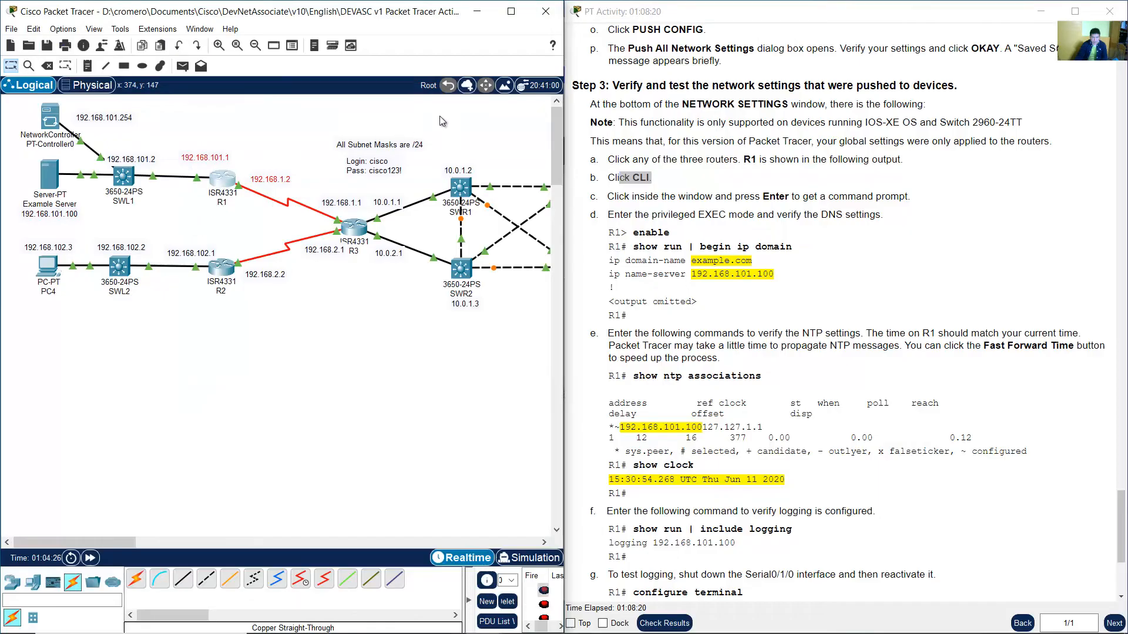
left_click(461, 141)
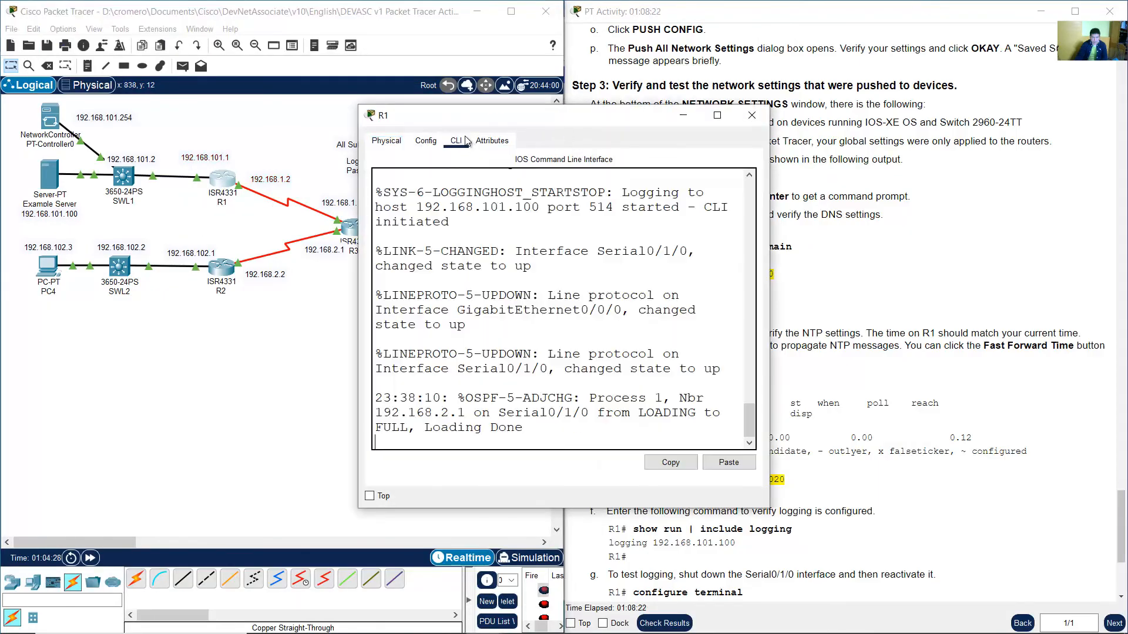
Enlarge the R1 CLI window and get a command prompt.
left_click_drag(527, 114, 202, 79)
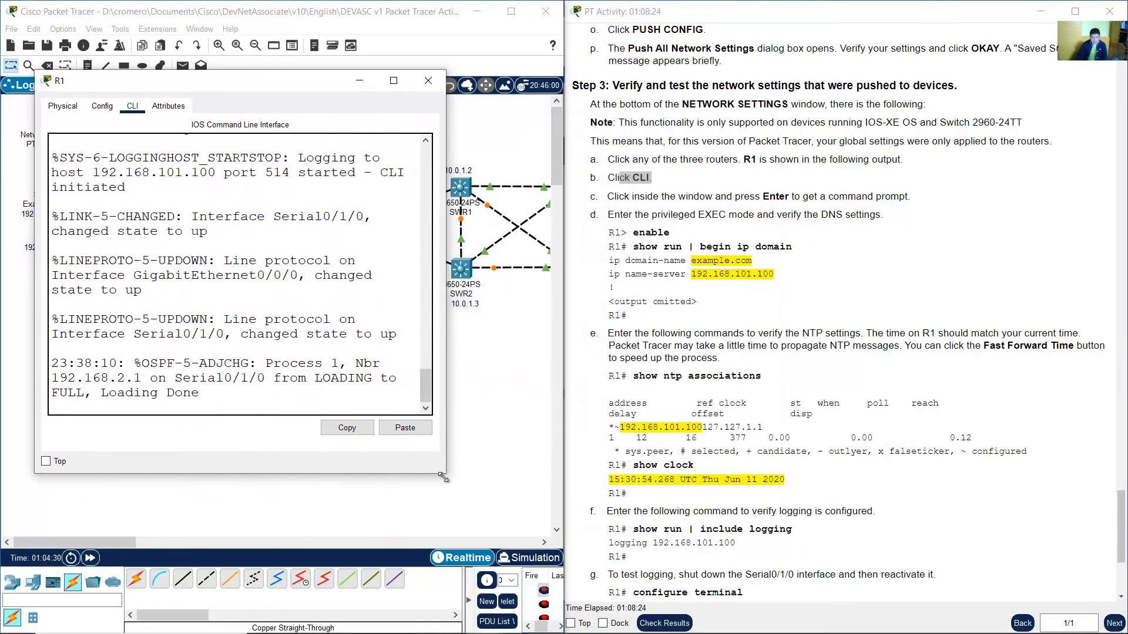
left_click_drag(442, 477, 552, 535)
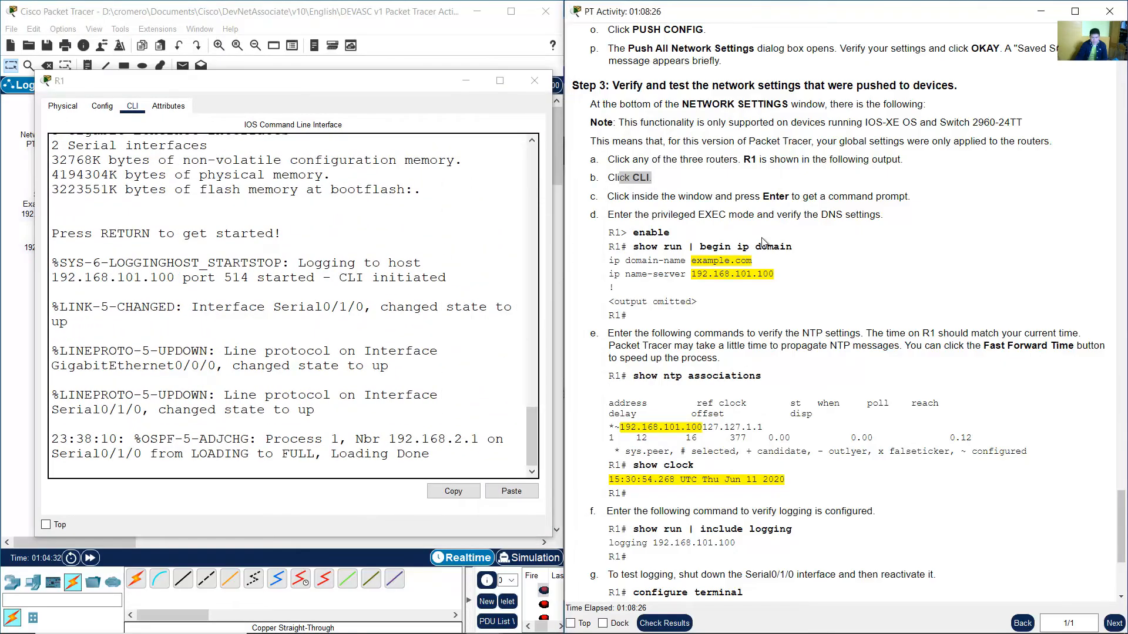
left_click(785, 224)
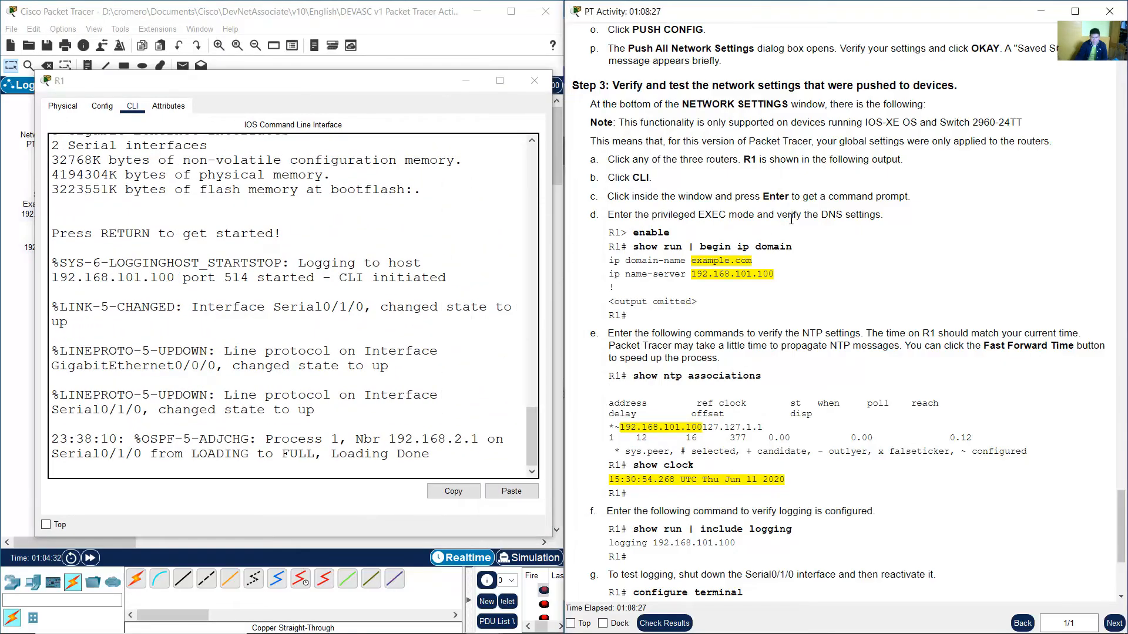
left_click(515, 318)
key("Return")
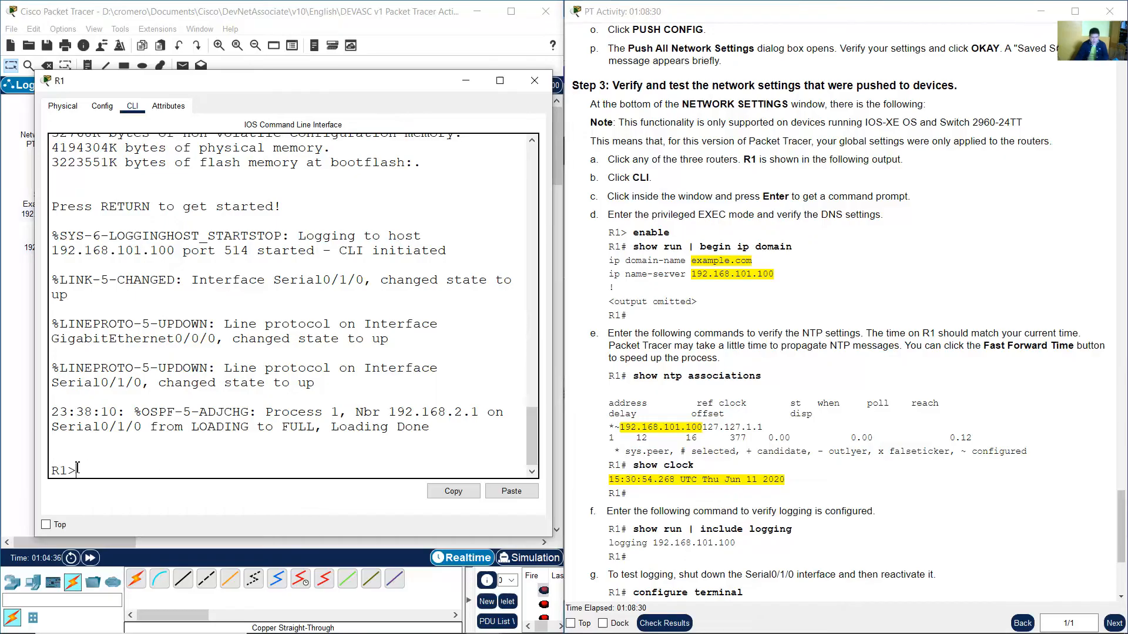
Enter privileged EXEC mode on R1 with the enable command.
left_click_drag(80, 471, 54, 471)
left_click(710, 211)
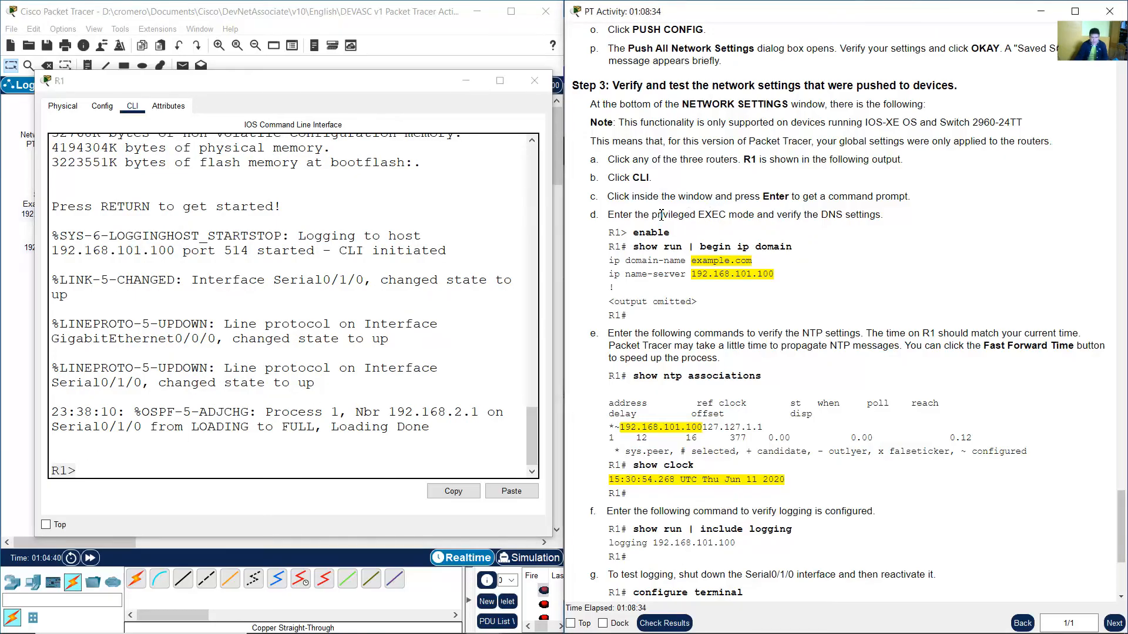
left_click_drag(623, 215, 877, 219)
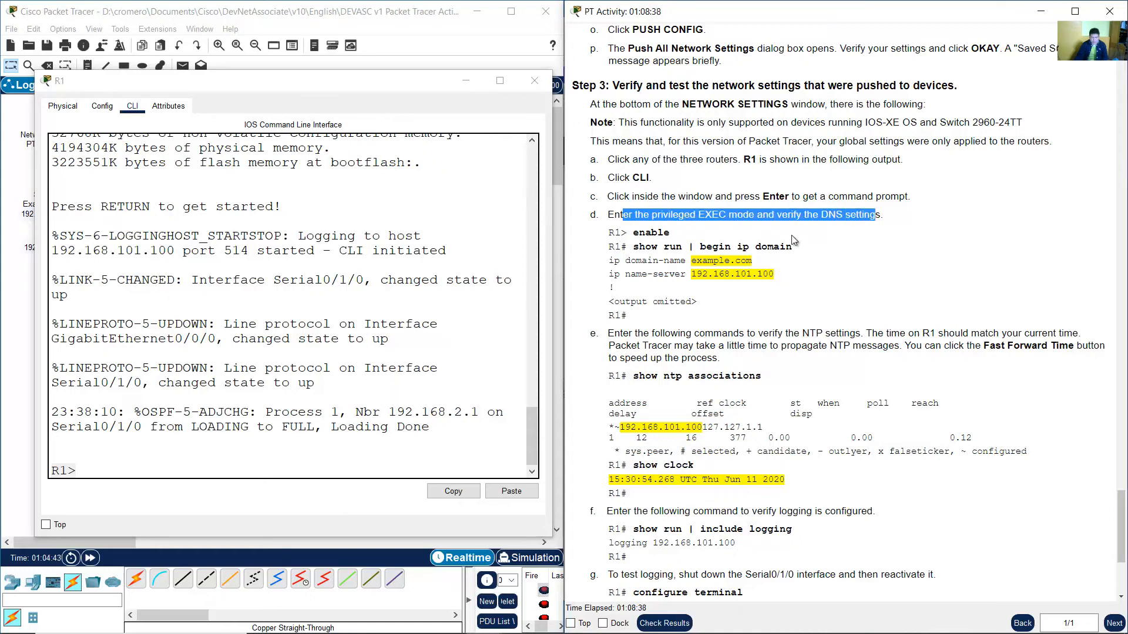
left_click(218, 405)
type("enab")
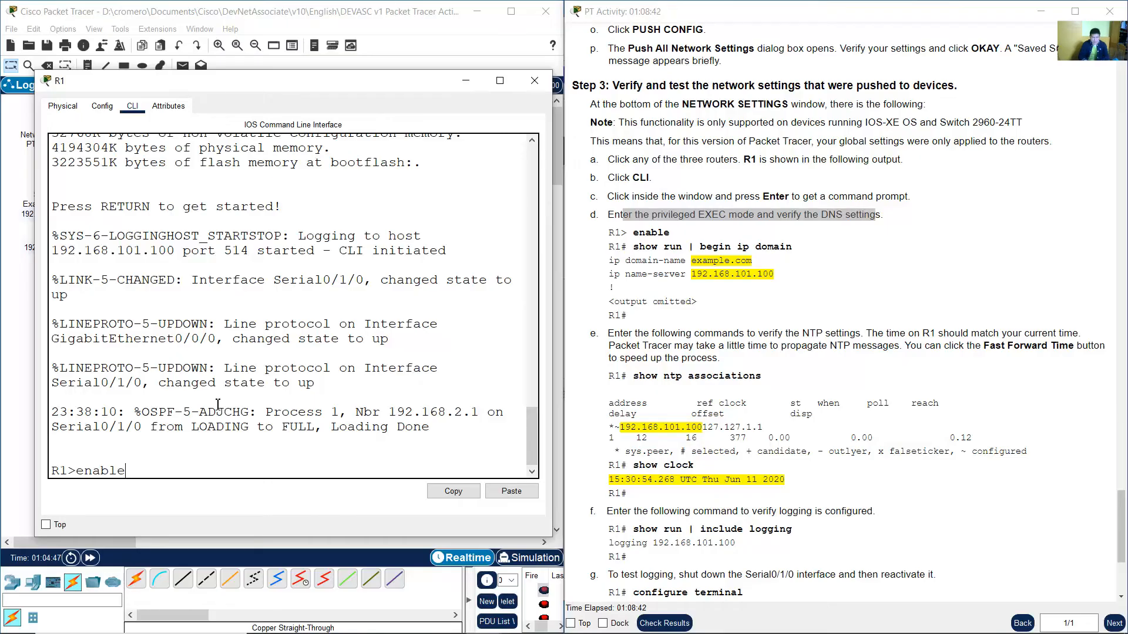
type("le")
key("Return")
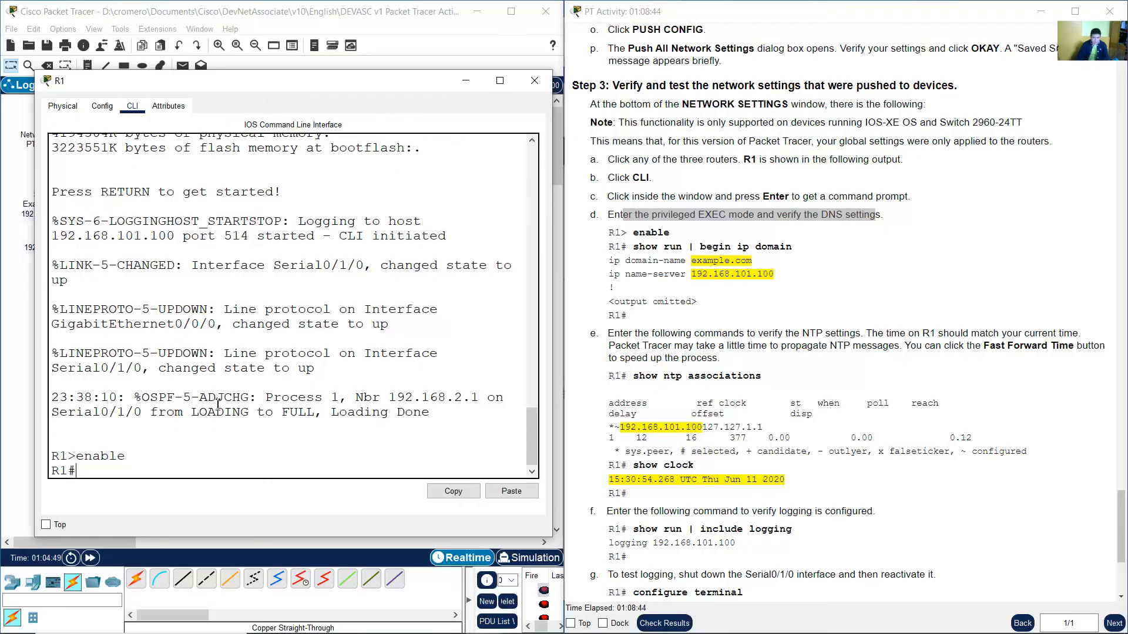
Display R1's running configuration beginning at the ip domain lines to verify DNS settings.
left_click_drag(72, 473, 56, 476)
left_click(135, 467)
left_click_drag(635, 247, 792, 249)
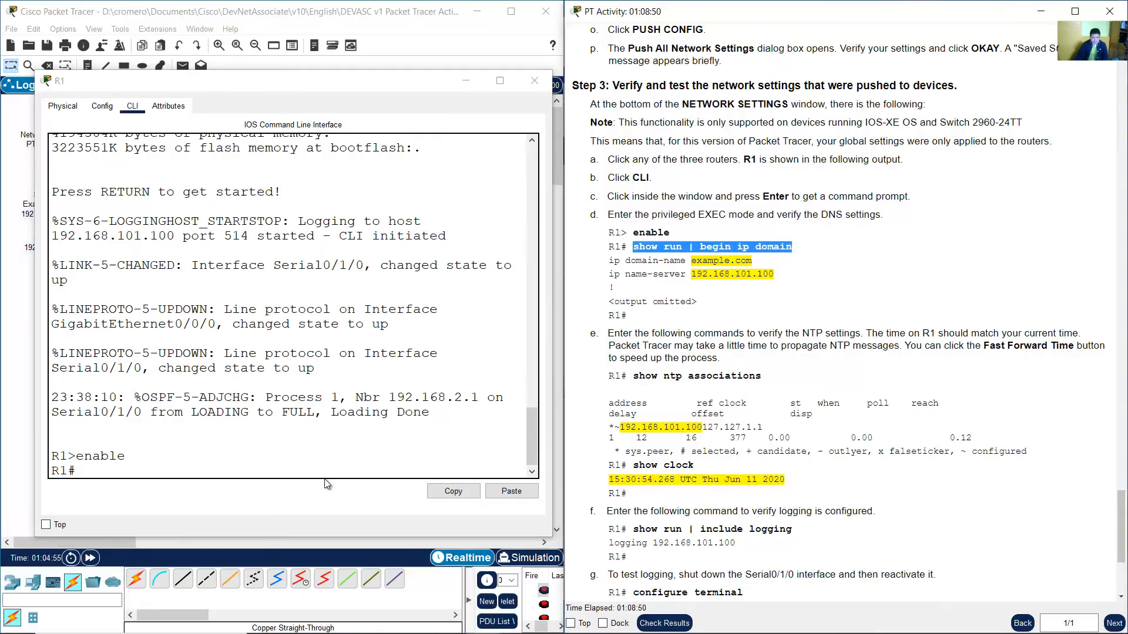
left_click(332, 465)
type("show run |")
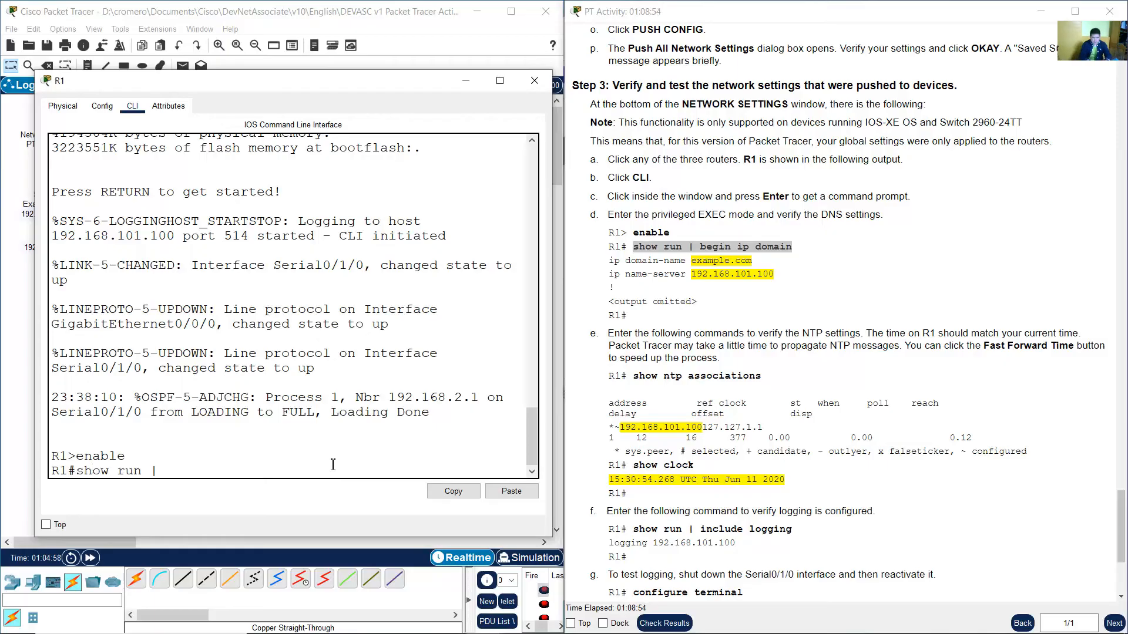
type("in ip domain")
key("Return")
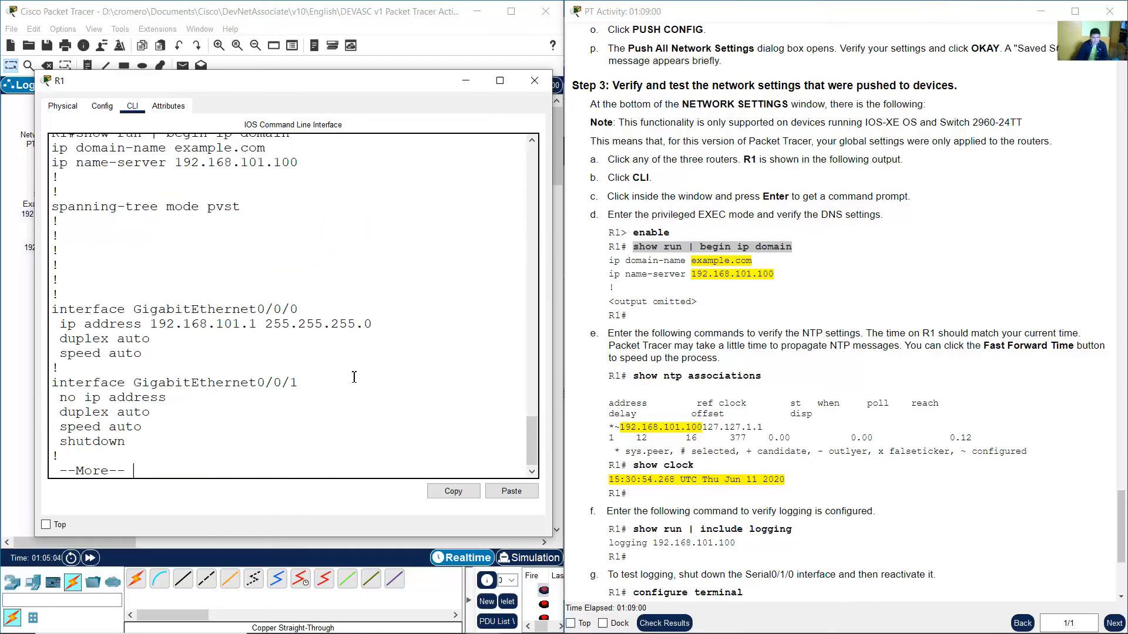
Examine the domain-name and name-server lines in R1's configuration output.
scroll(354, 377, "up", 1)
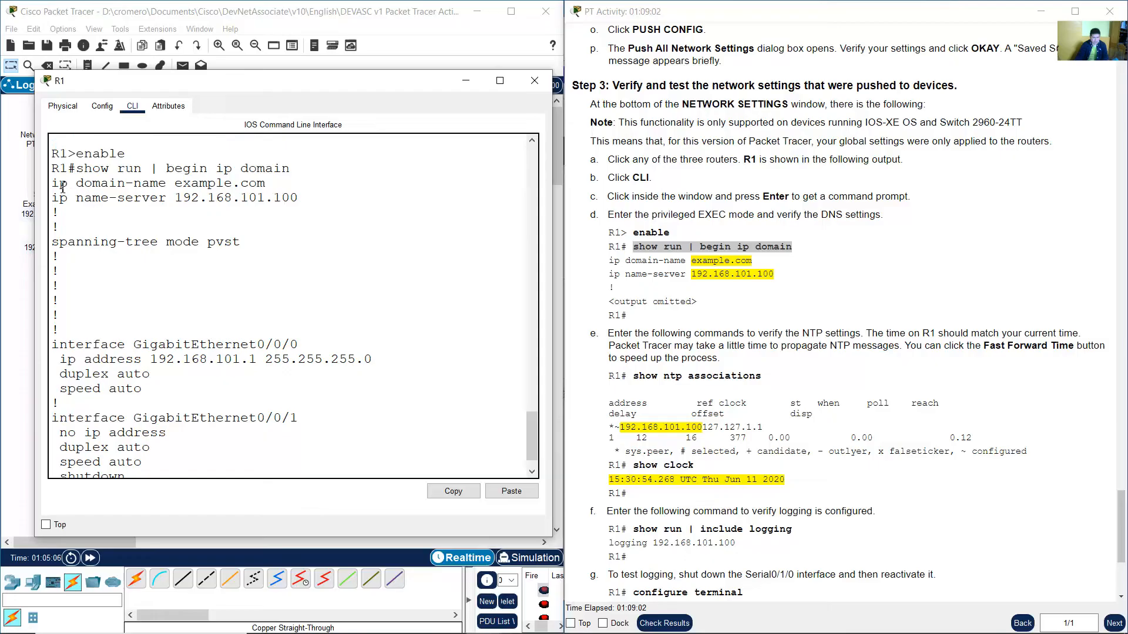
left_click_drag(52, 186, 279, 185)
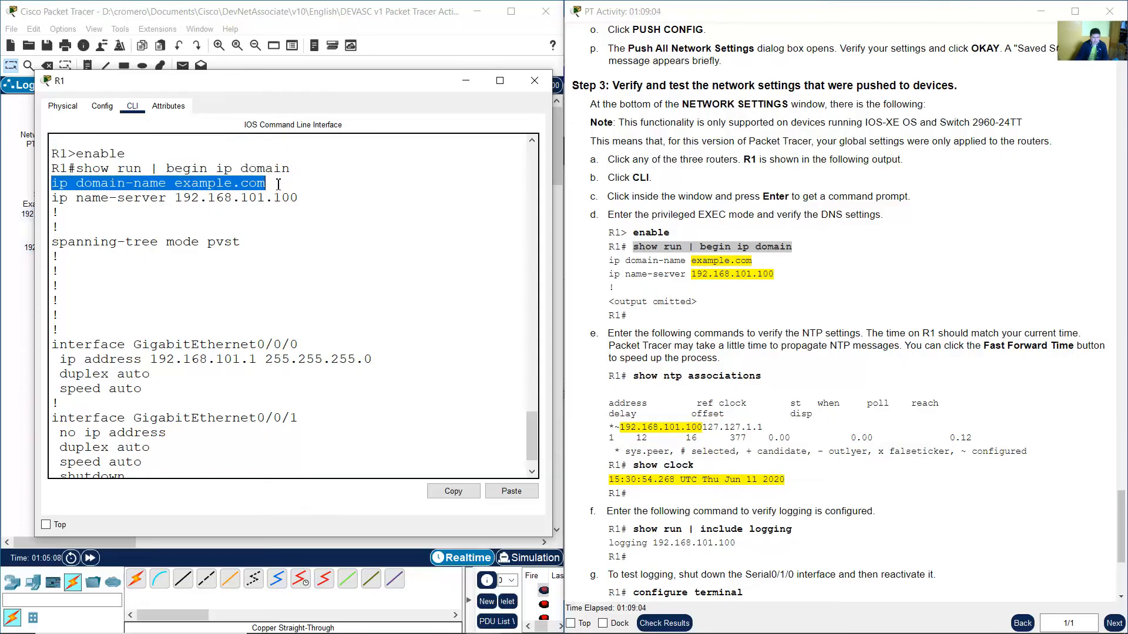
left_click(192, 189)
left_click_drag(176, 185, 314, 189)
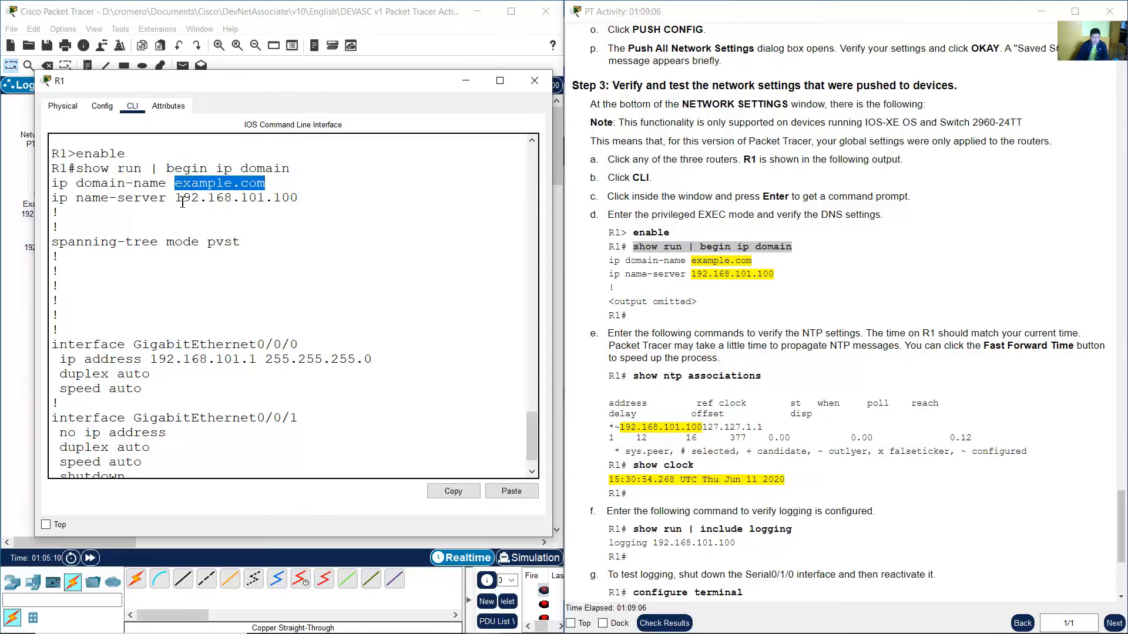
left_click_drag(175, 200, 299, 198)
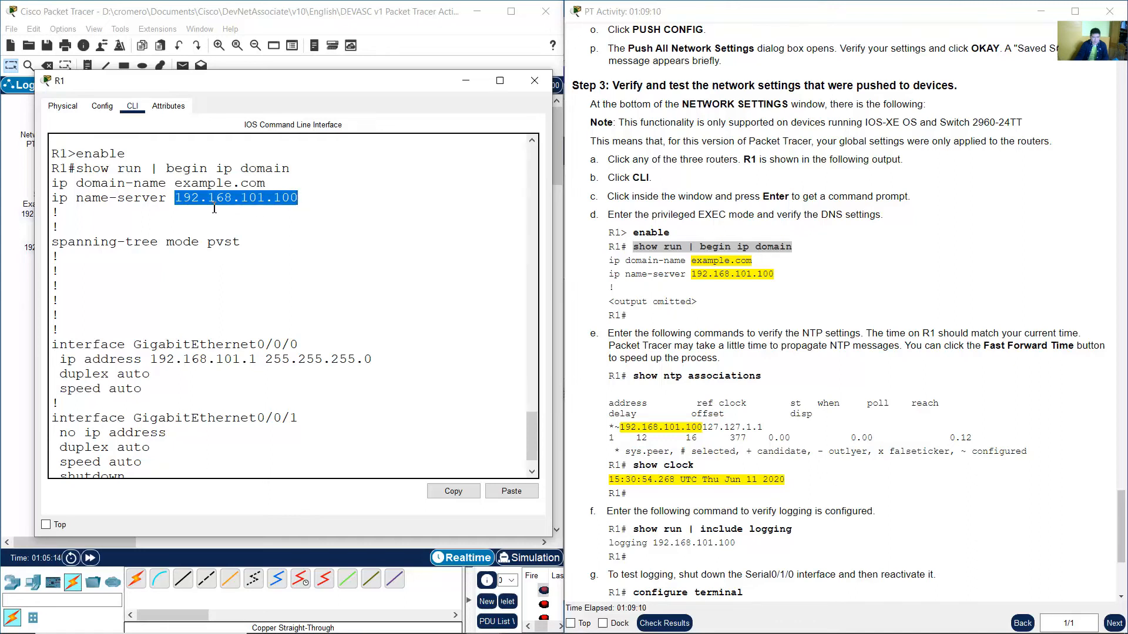
left_click_drag(175, 200, 300, 199)
Read the NTP verification instructions for R1.
left_click(766, 320)
scroll(776, 319, "down", 3)
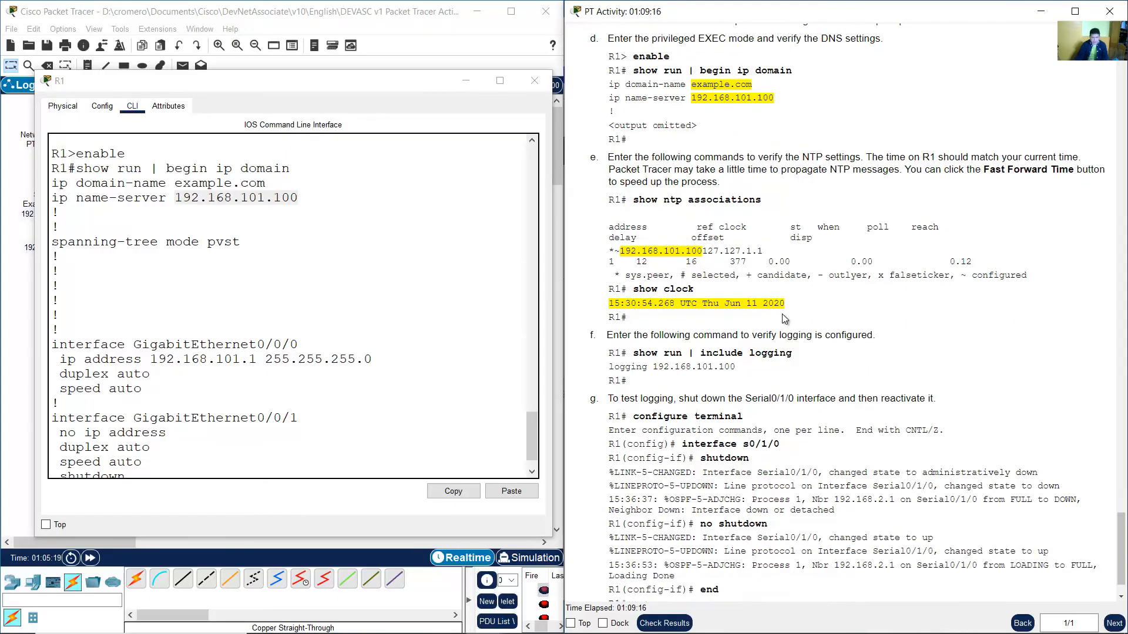
left_click_drag(613, 157, 1082, 159)
left_click(612, 158)
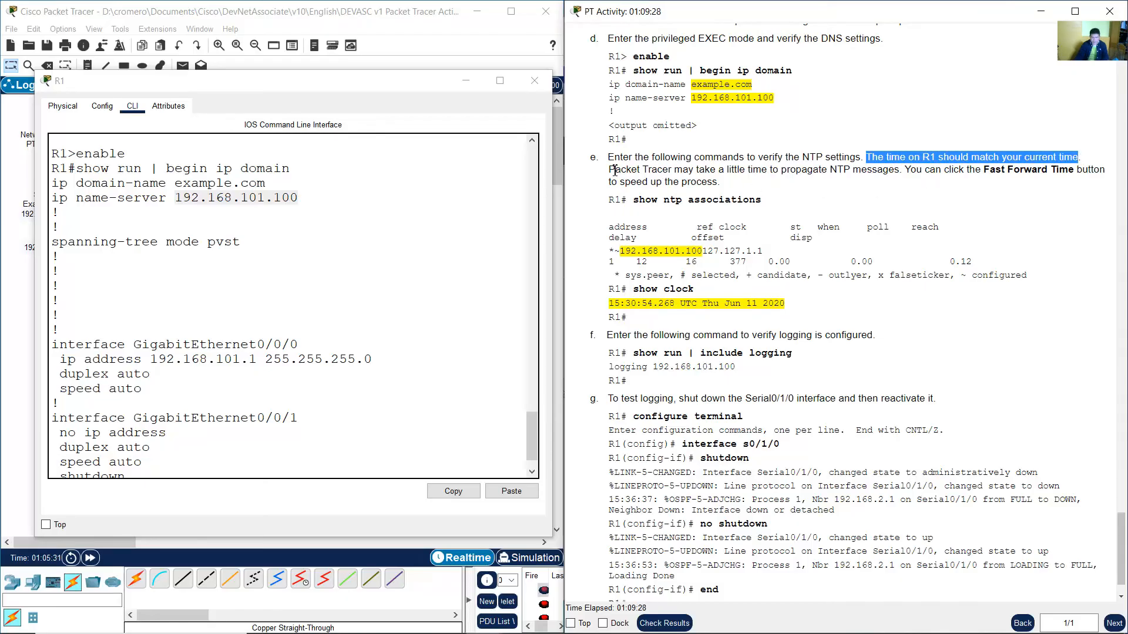
left_click_drag(615, 170, 898, 175)
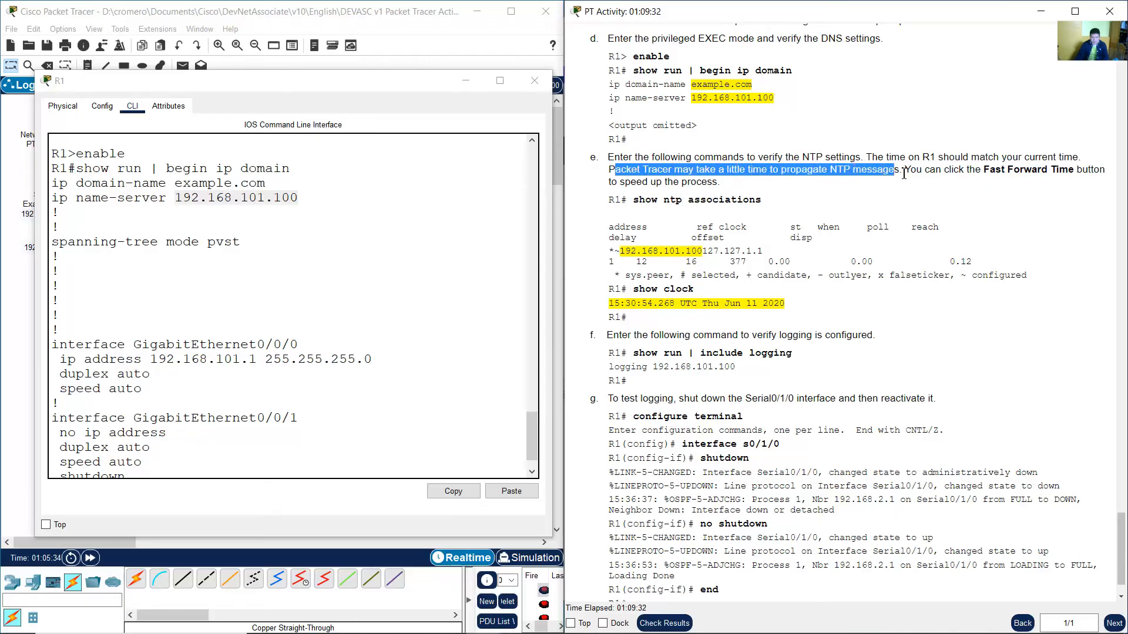
left_click(904, 174)
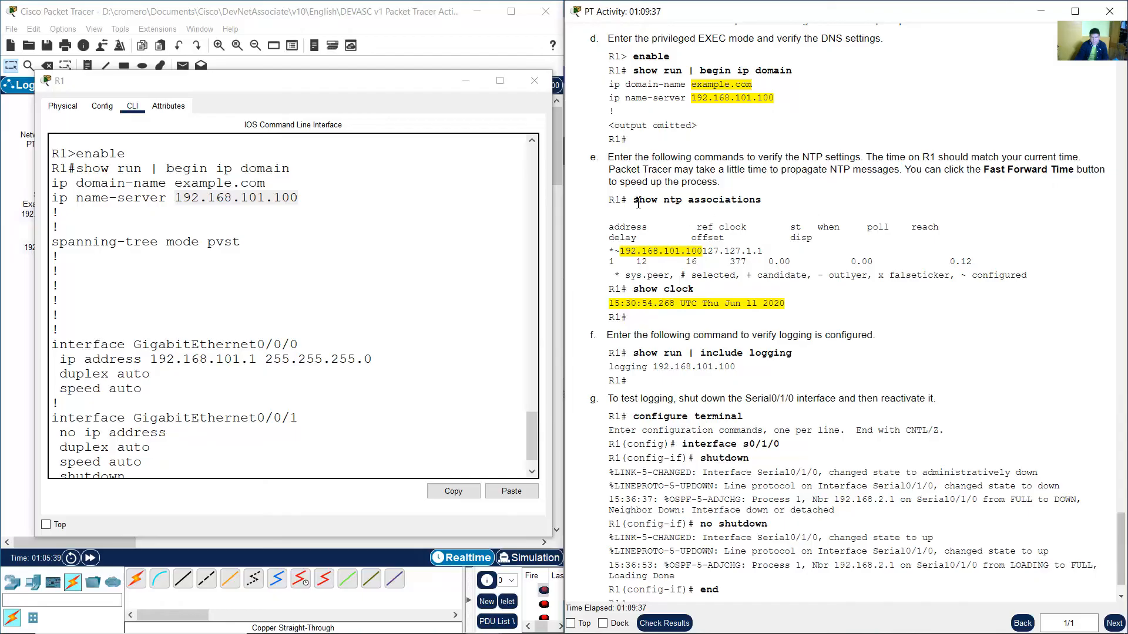
Finish paging through the configuration listing and run show ntp associations on R1.
left_click_drag(633, 200, 774, 201)
left_click(296, 409)
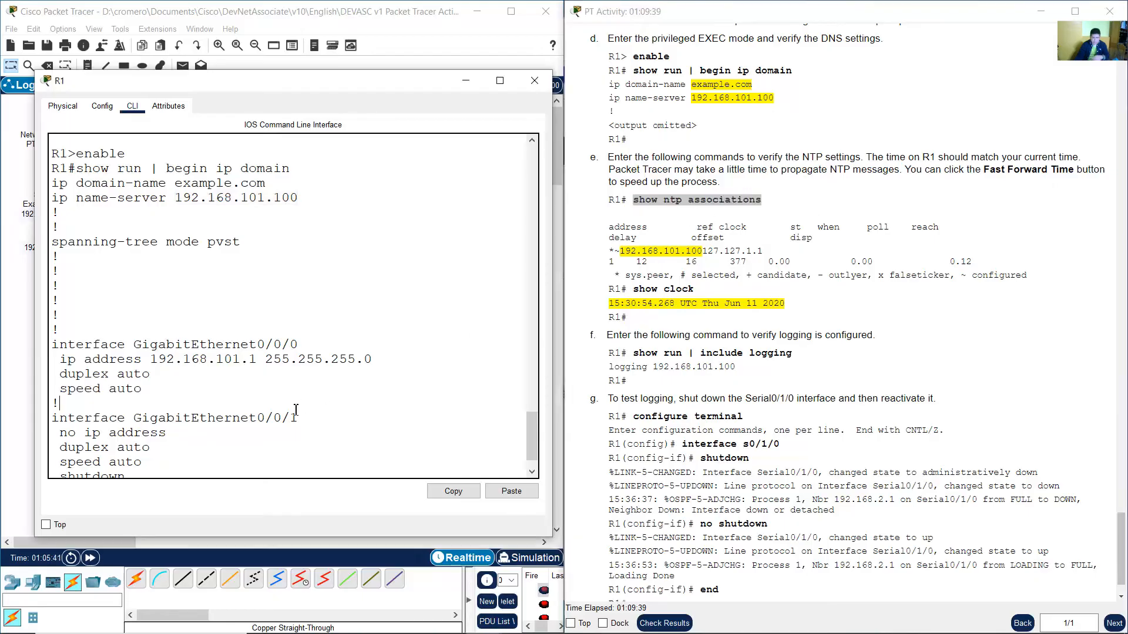
scroll(315, 413, "down", 1)
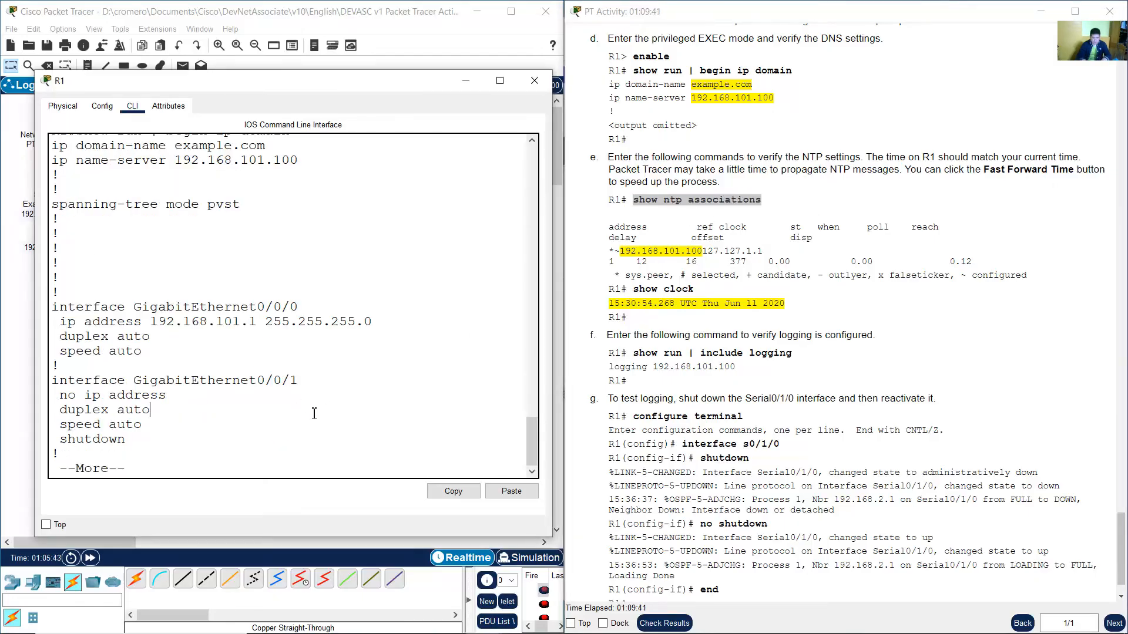
key("space")
key("space")
key("space")
type("s")
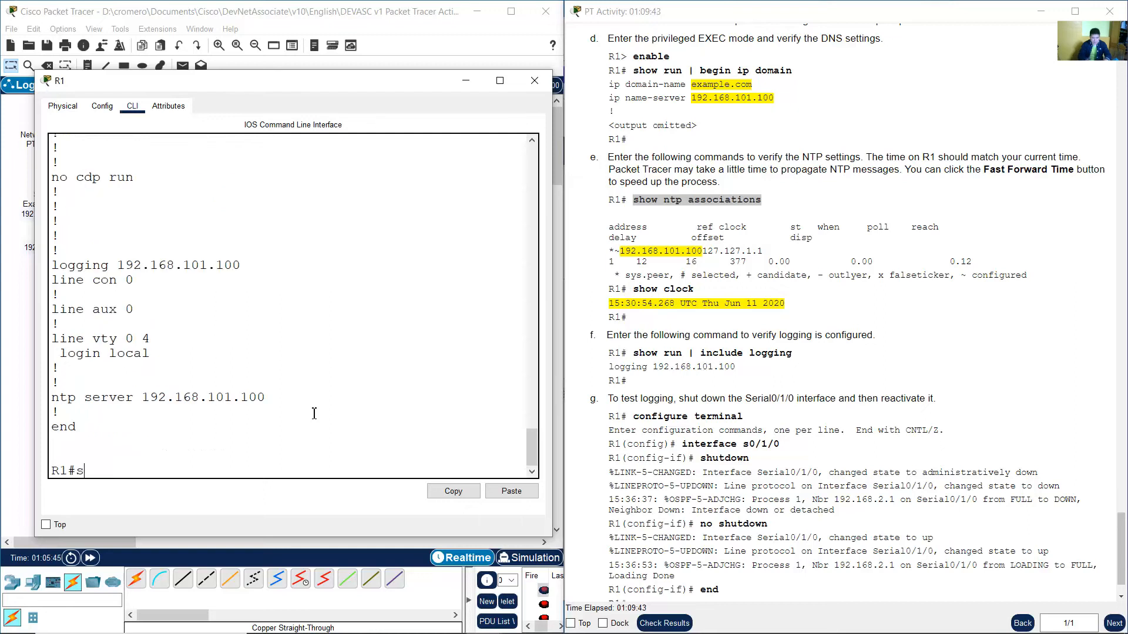
type("how ntp associateo")
key("BackSpace")
key("BackSpace")
key("BackSpace")
key("Return")
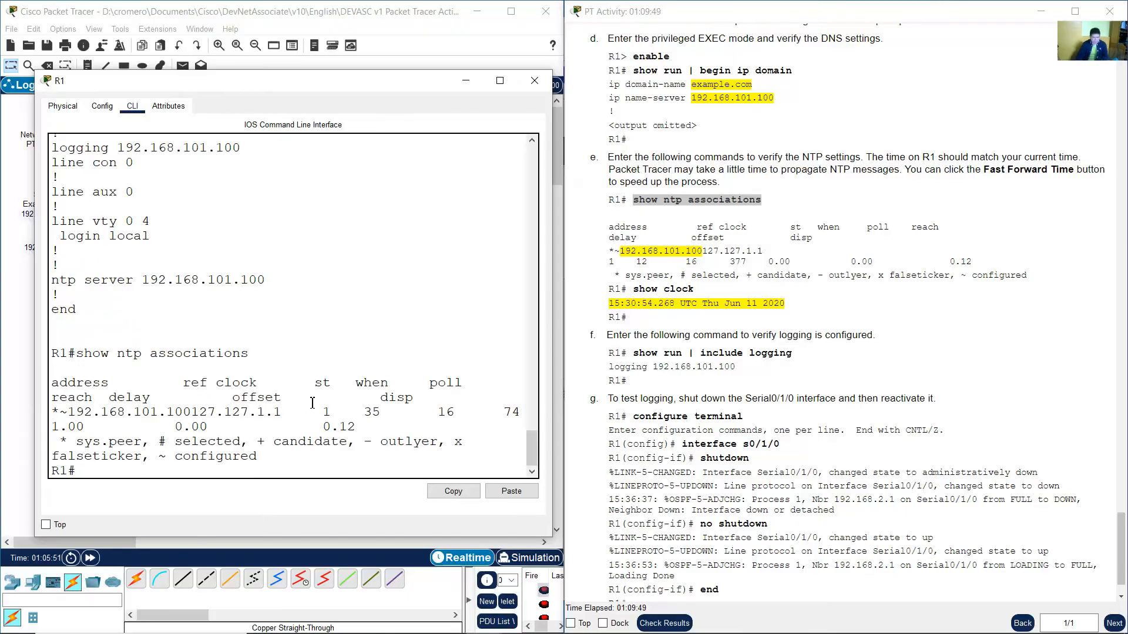
Examine the NTP association server address in R1's output and the show clock instruction.
left_click_drag(553, 327, 1044, 328)
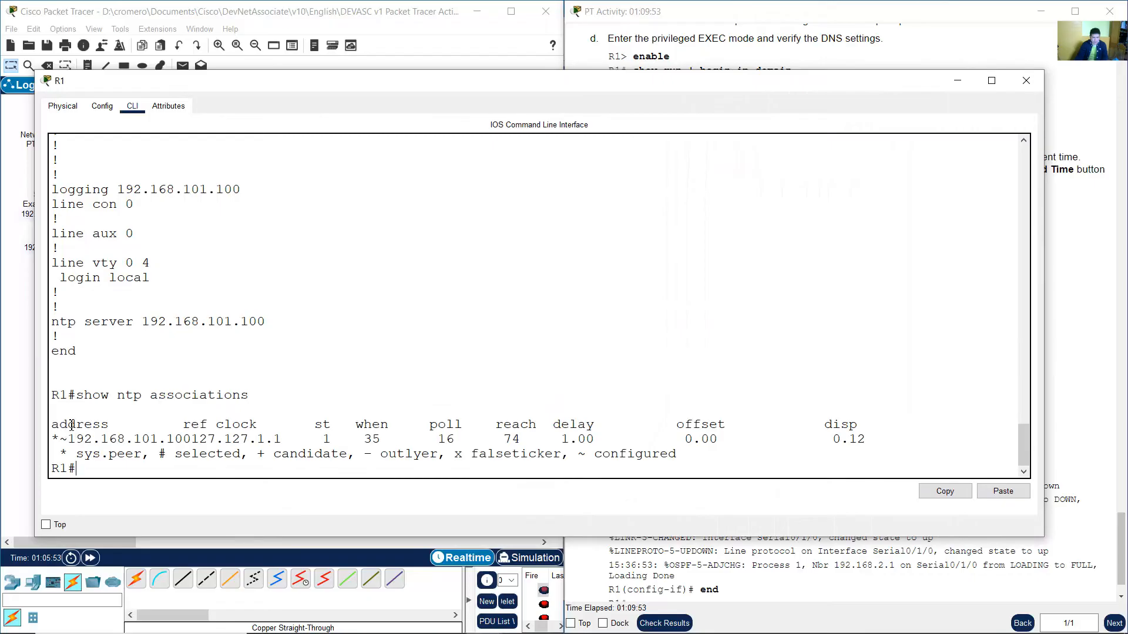
left_click_drag(63, 395, 193, 440)
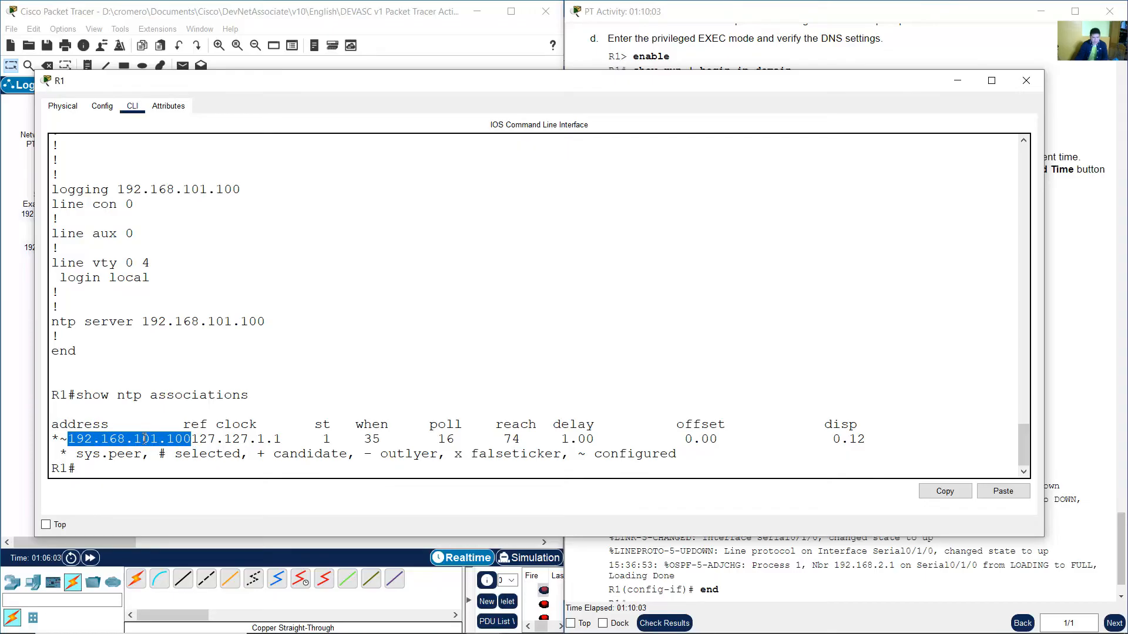
left_click(848, 50)
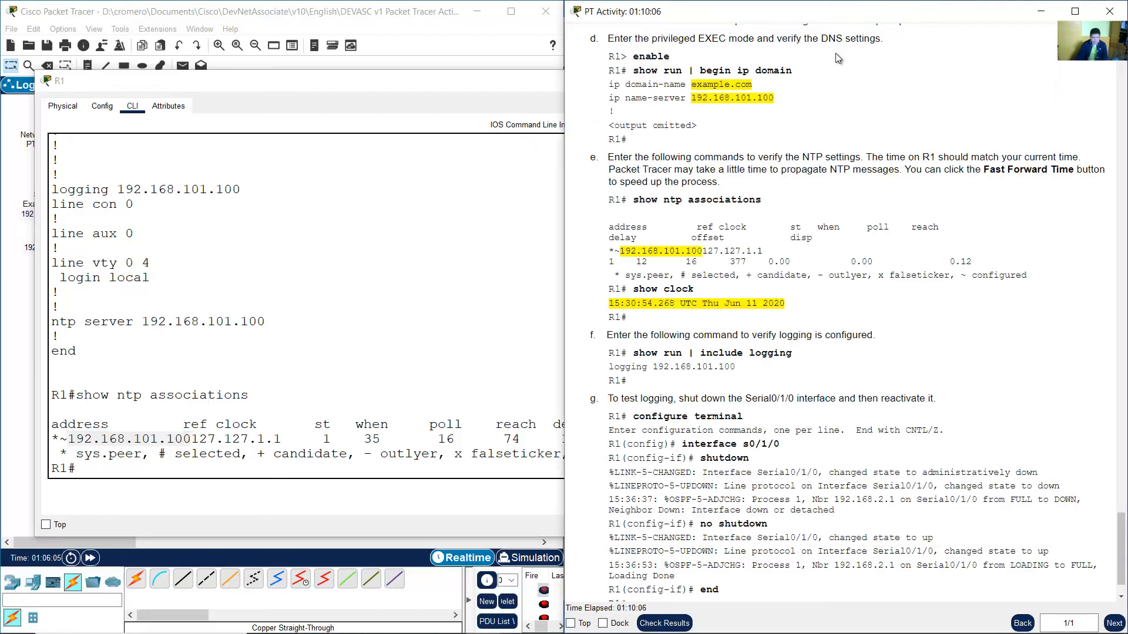
left_click(460, 40)
left_click(839, 317)
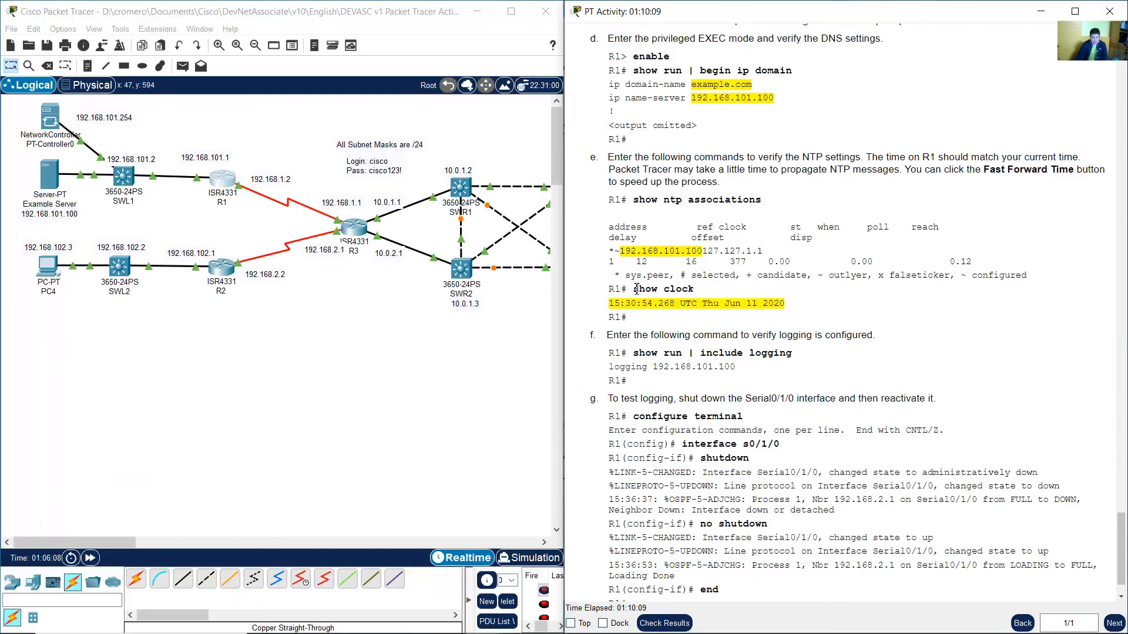
left_click_drag(634, 288, 693, 289)
left_click(223, 180)
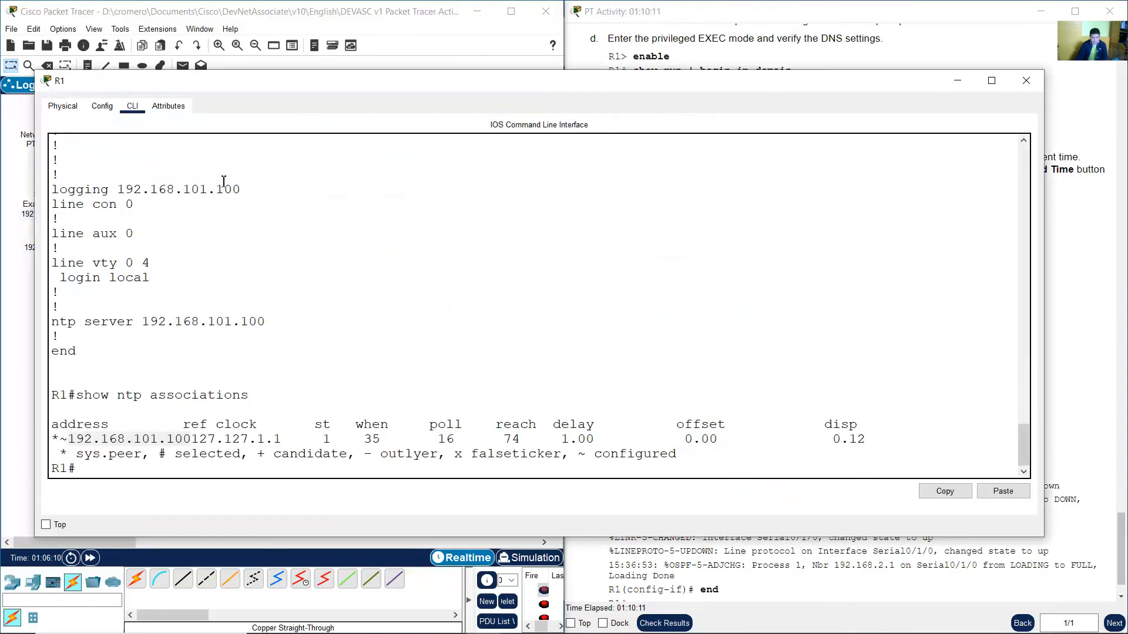
Display R1's current time with the show clock command.
left_click(282, 365)
type("sho")
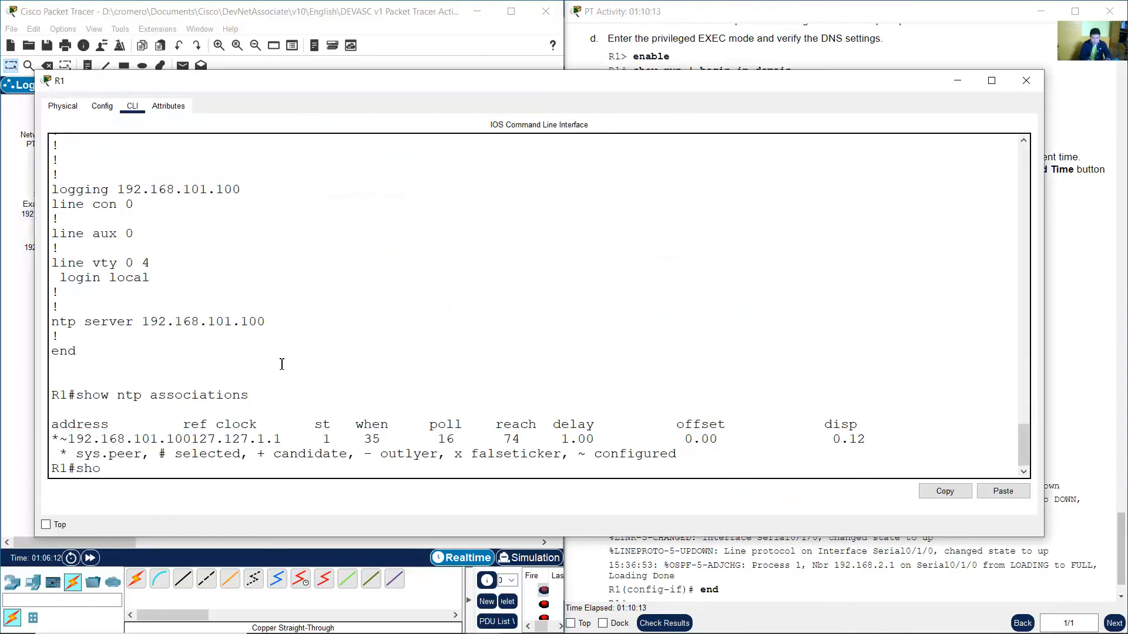
type("w clock")
key("Return")
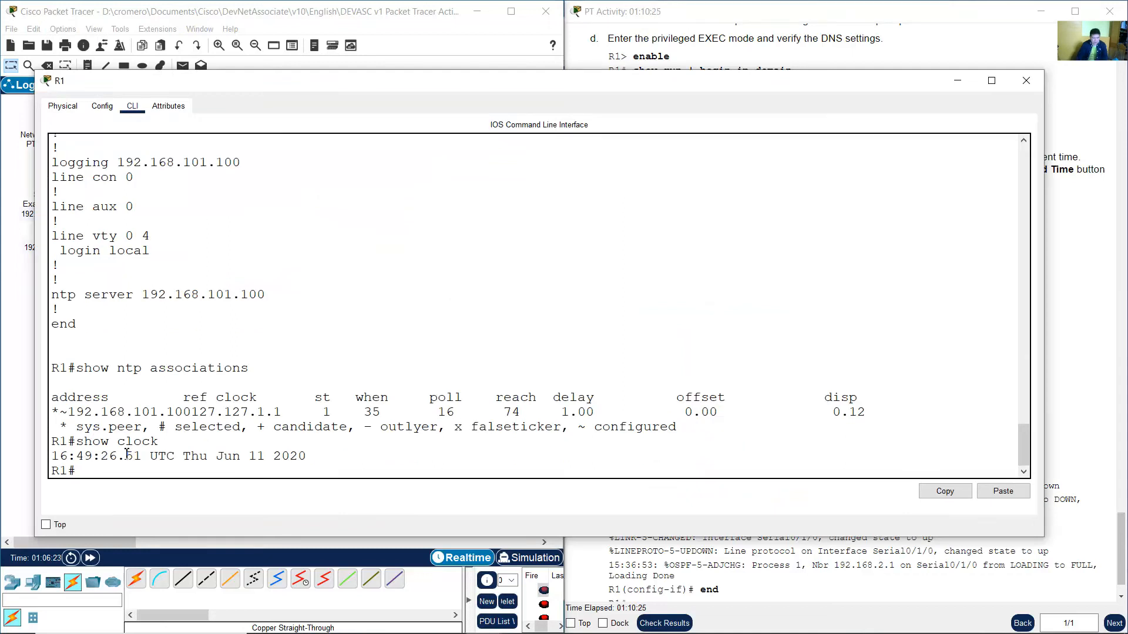
left_click_drag(75, 458, 311, 458)
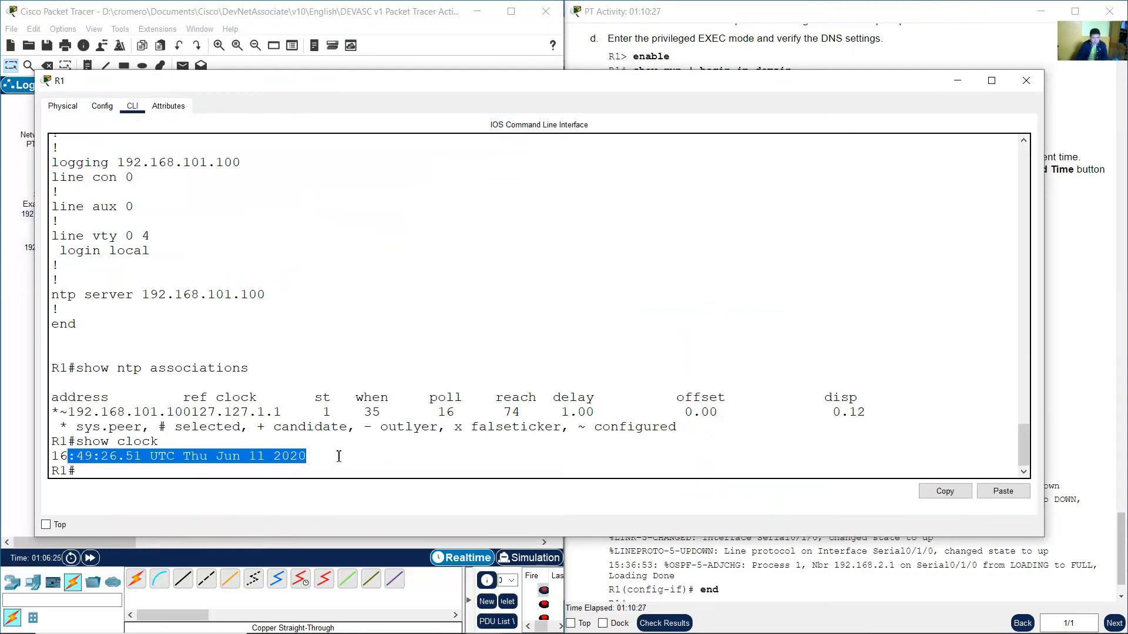
left_click(339, 456)
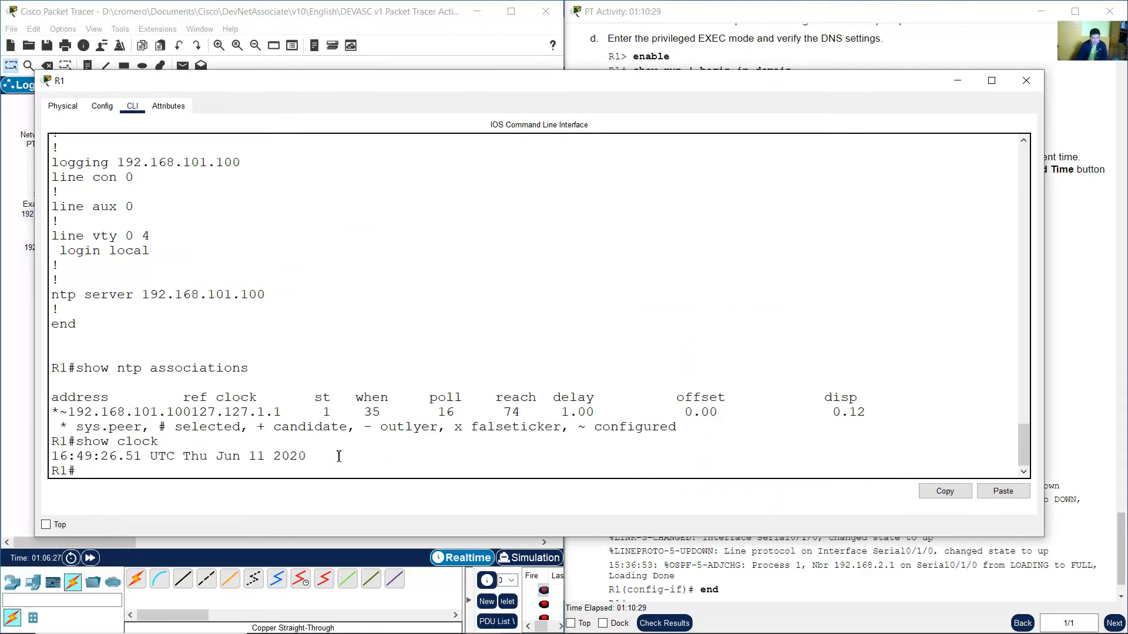
Compare R1's show clock time with the date and time in the Example Server's NTP service.
left_click(308, 13)
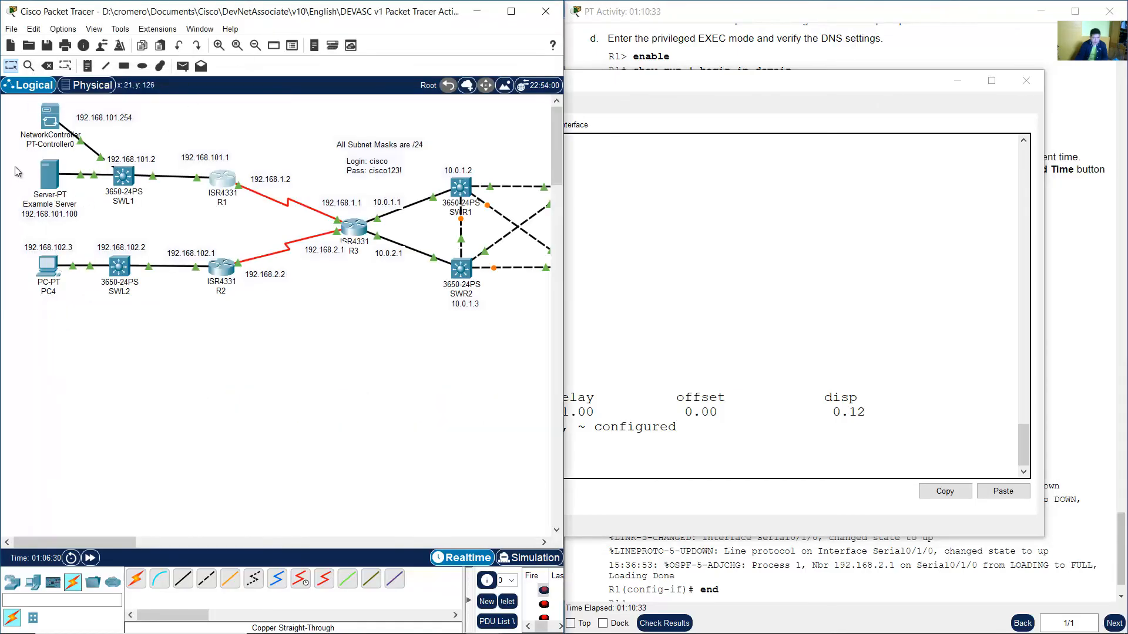
left_click(52, 179)
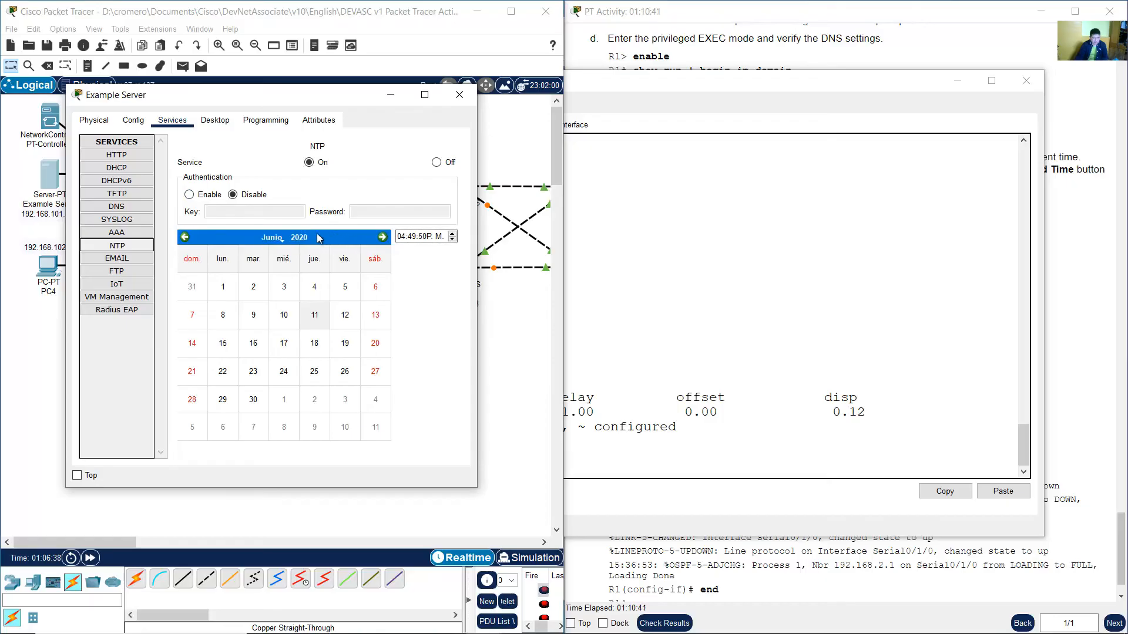
left_click(722, 335)
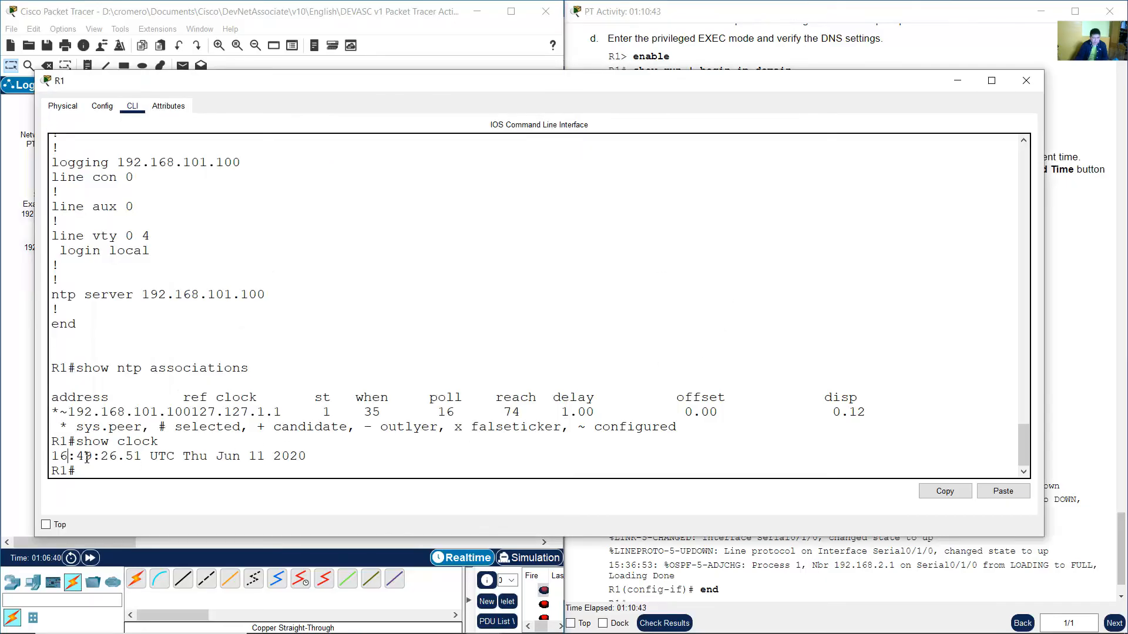
left_click_drag(87, 458, 323, 458)
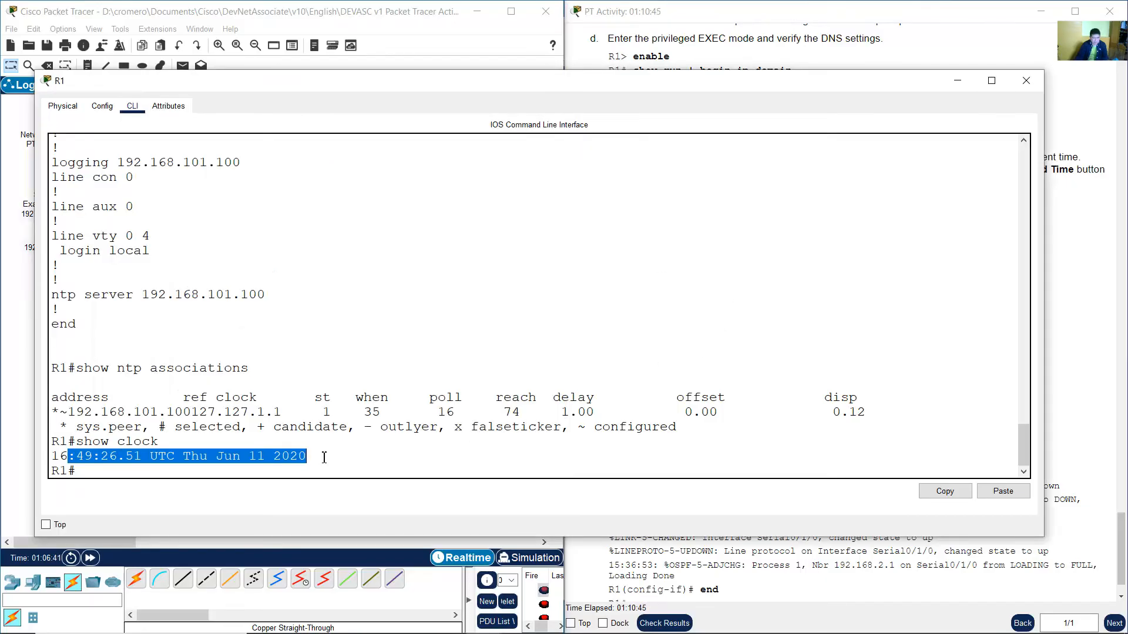
left_click(395, 13)
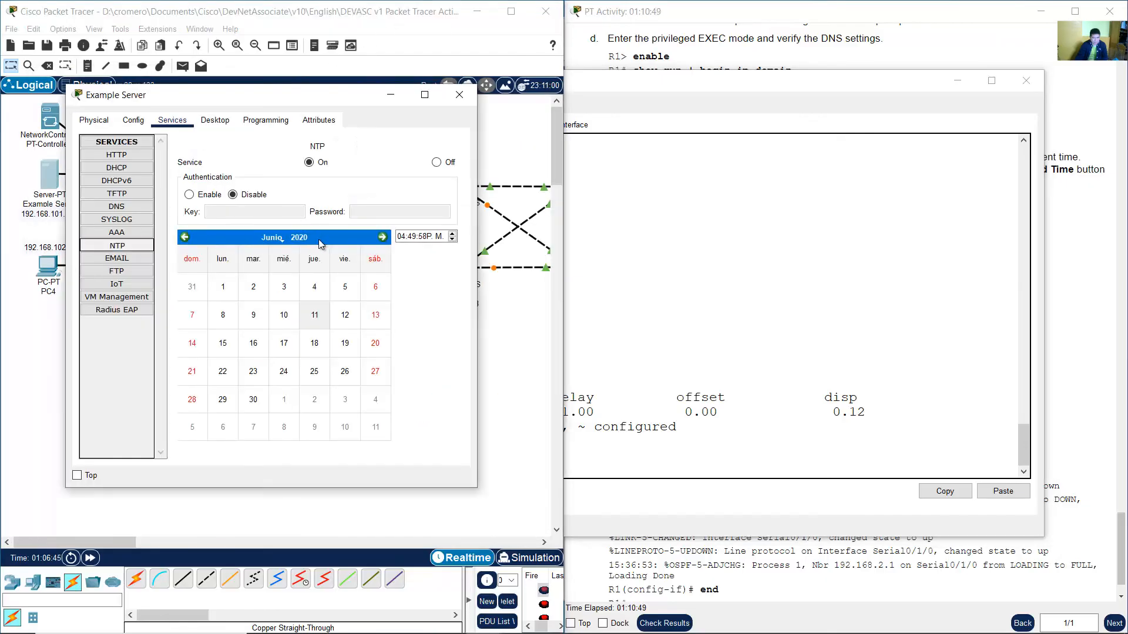
left_click(723, 346)
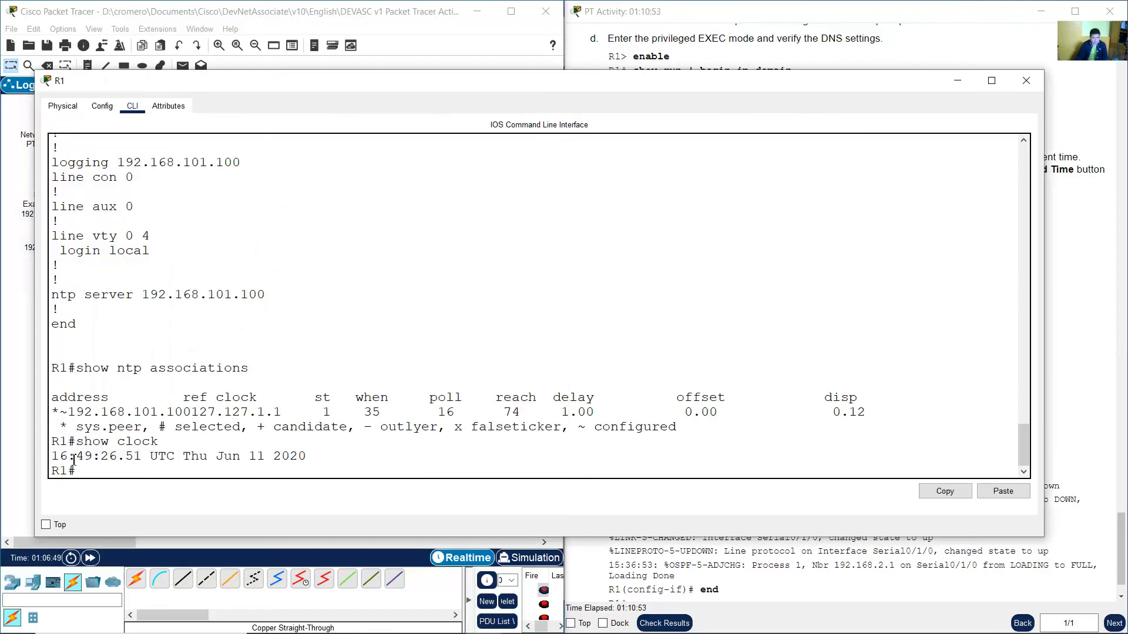
left_click_drag(73, 459, 310, 457)
left_click(364, 27)
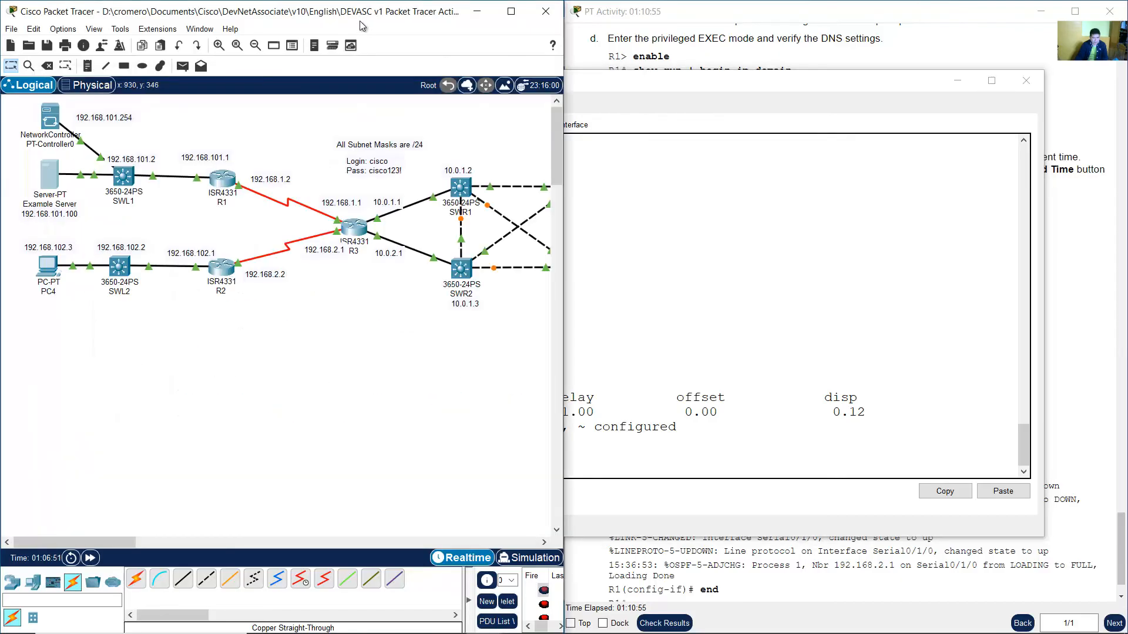
left_click(64, 198)
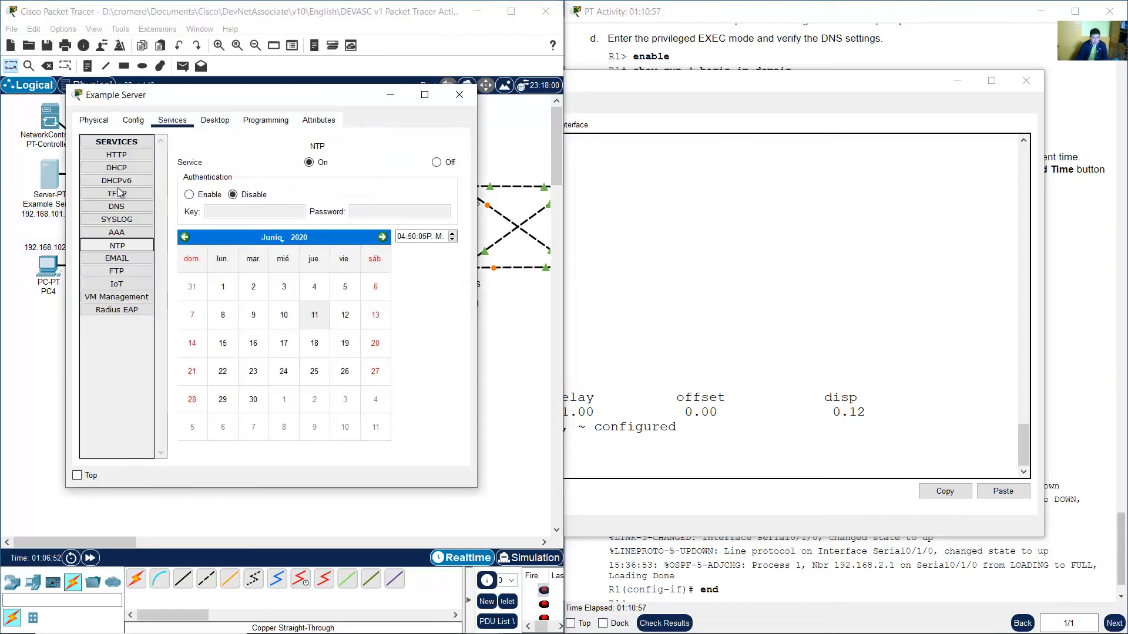
left_click(653, 235)
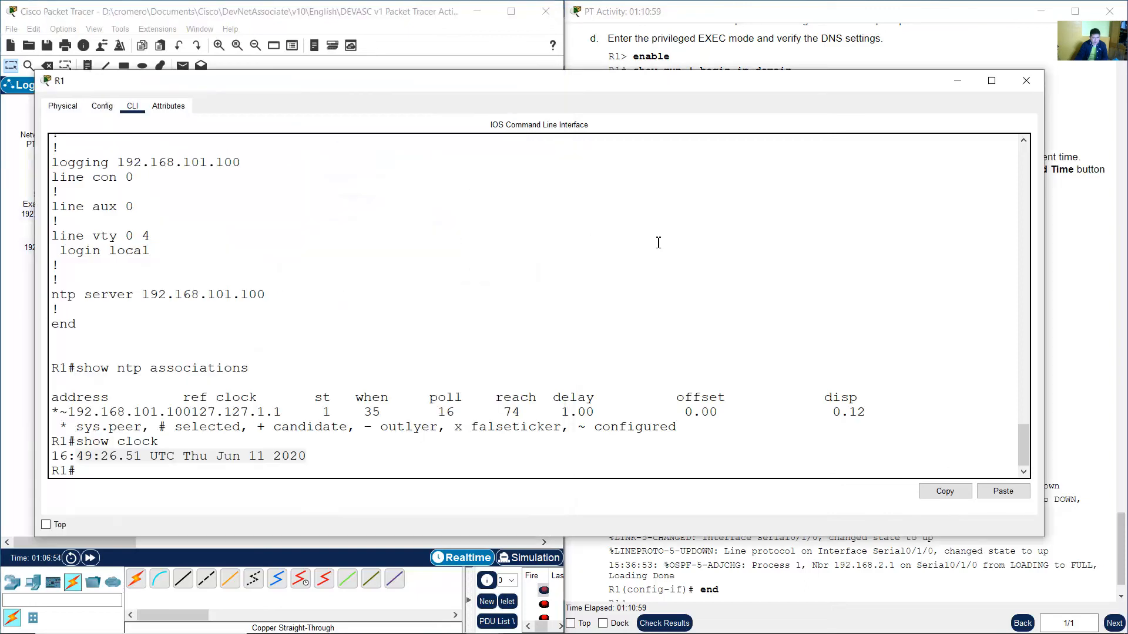
Read the logging verification instruction and run show run | include logging on R1.
left_click(721, 50)
scroll(799, 288, "down", 1)
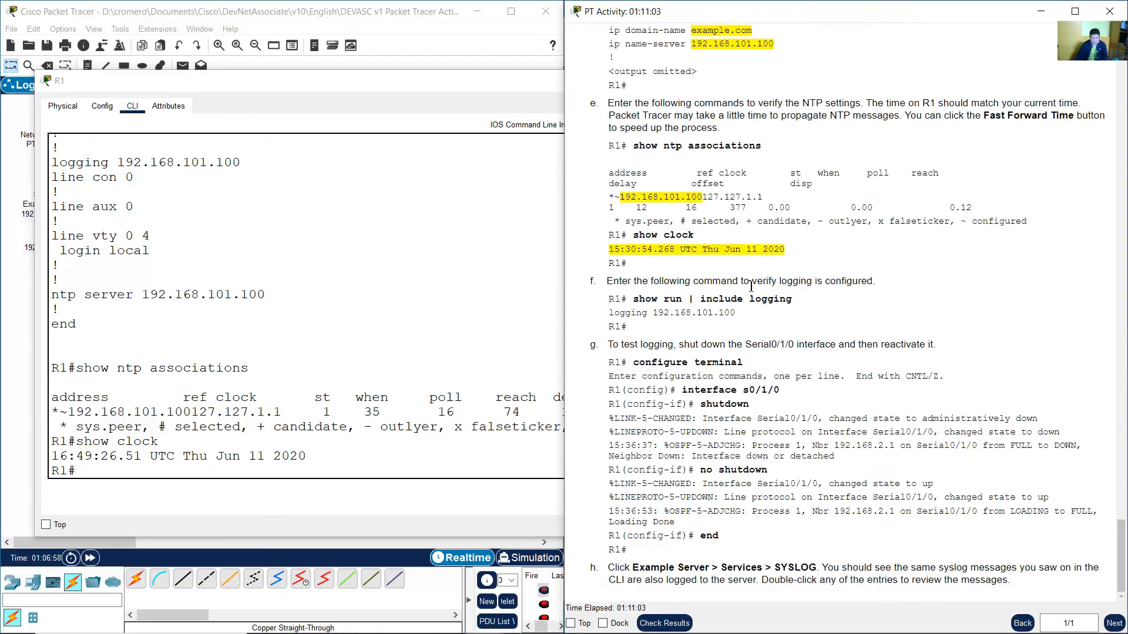
left_click_drag(614, 285, 873, 285)
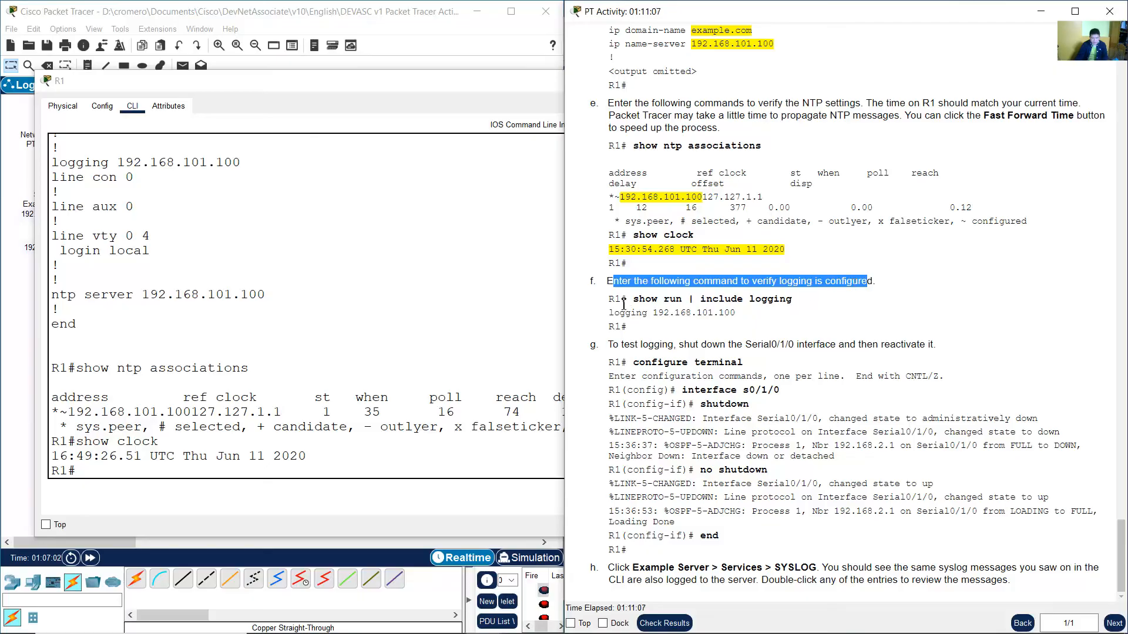
left_click_drag(632, 300, 795, 300)
left_click(257, 439)
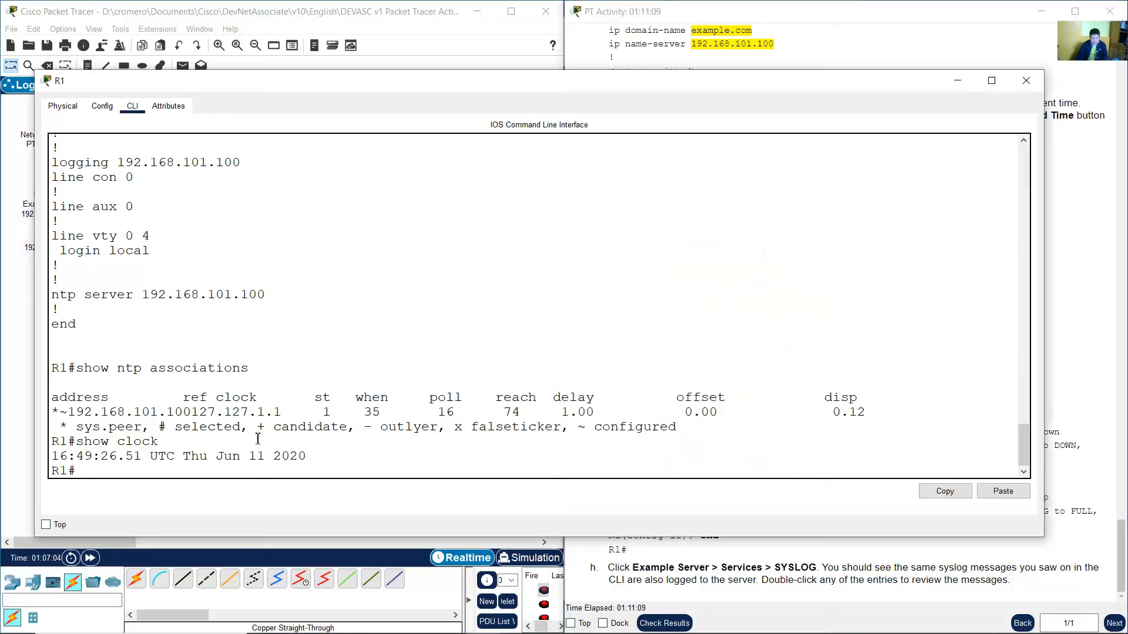
type("show run")
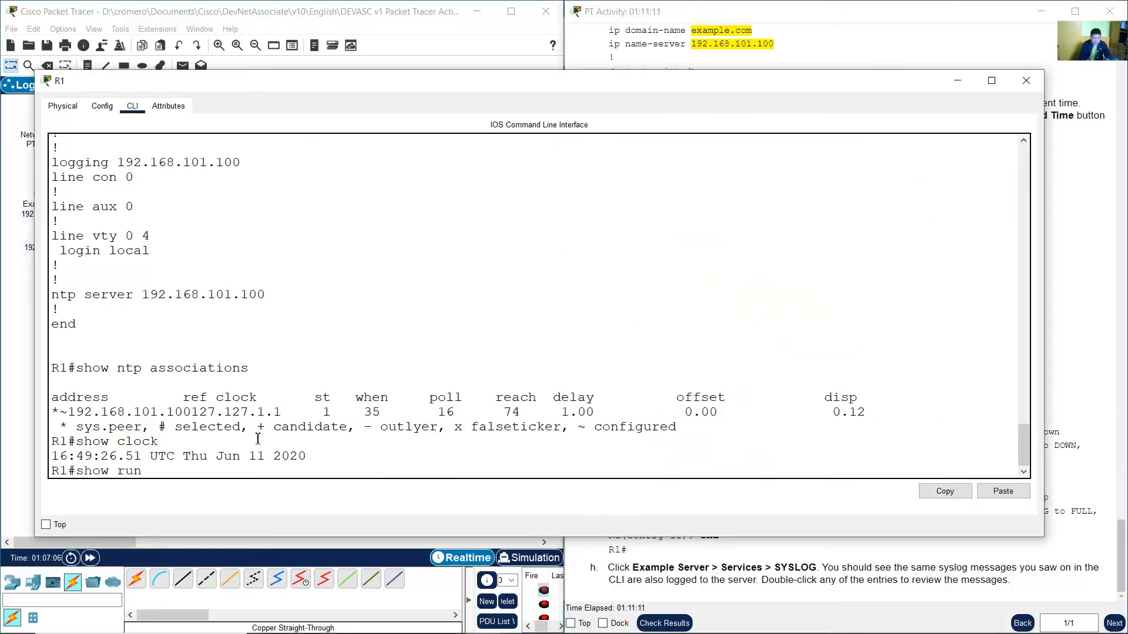
type(" | include loggin")
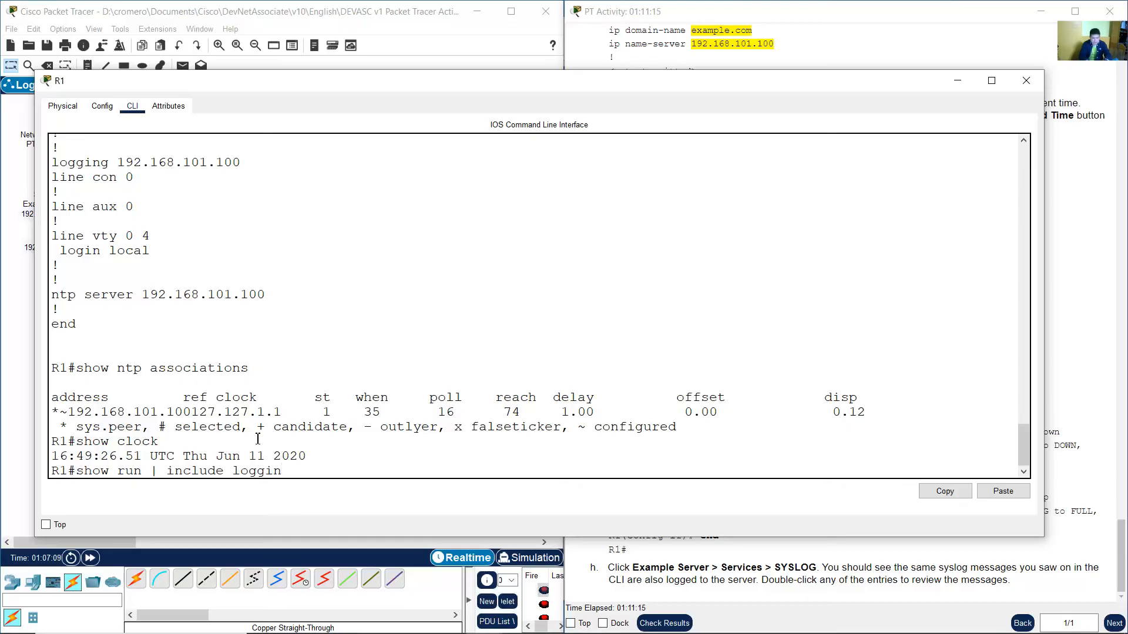
type("g")
left_click(846, 31)
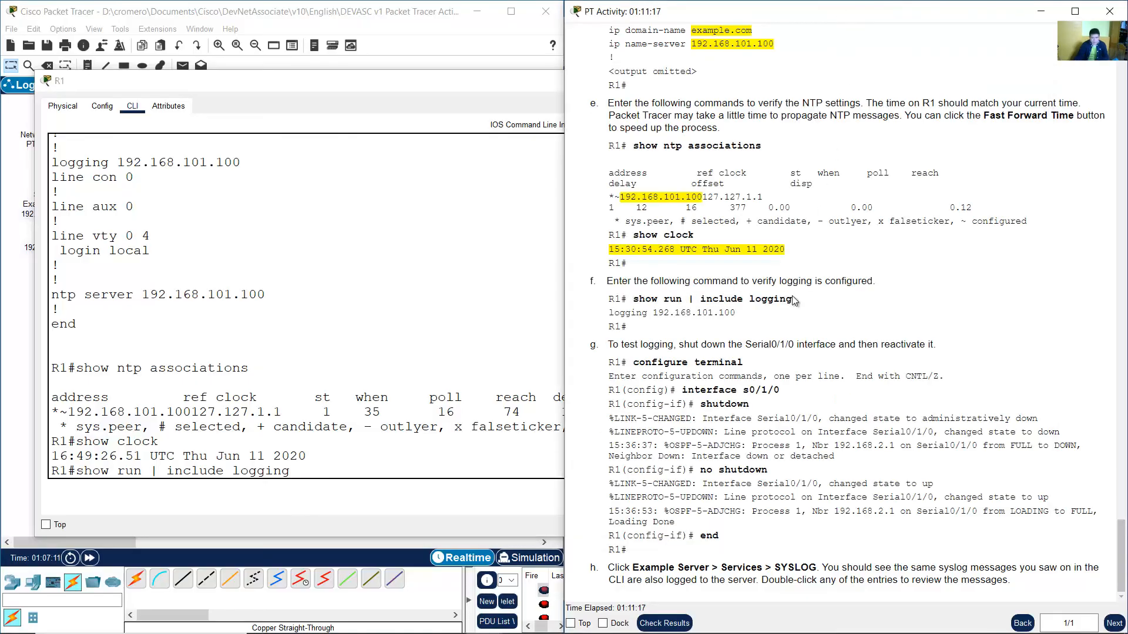
left_click(434, 396)
key("Return")
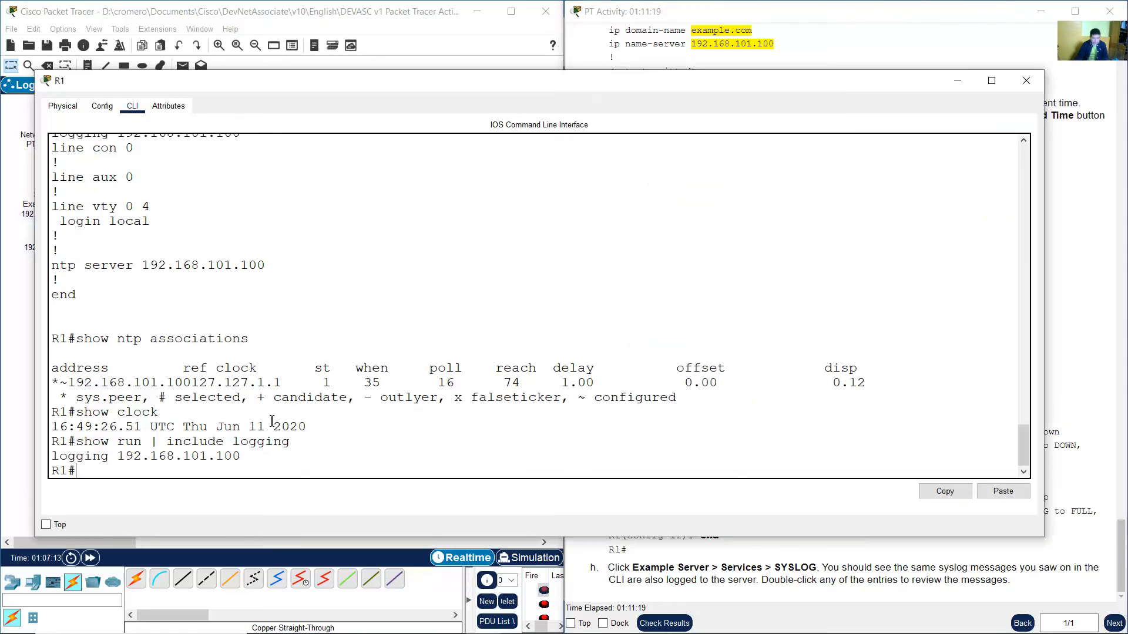
Read the interface shutdown test instructions and enter global configuration mode on R1 with conf term.
left_click_drag(80, 457, 243, 457)
left_click_drag(119, 458, 290, 451)
left_click(1086, 248)
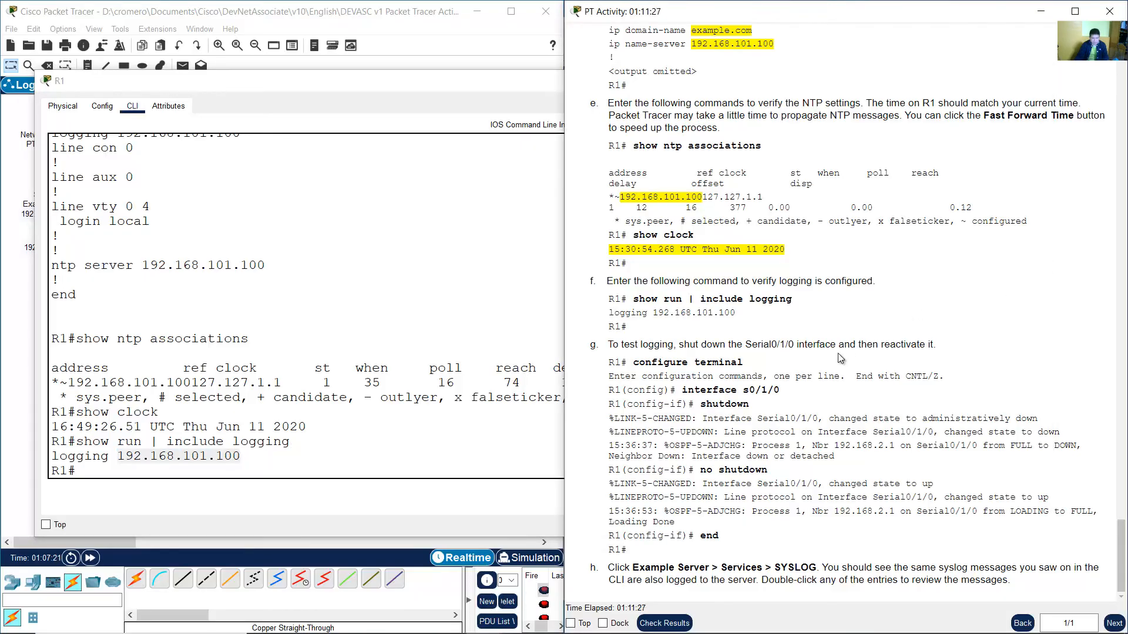
left_click_drag(611, 346, 937, 348)
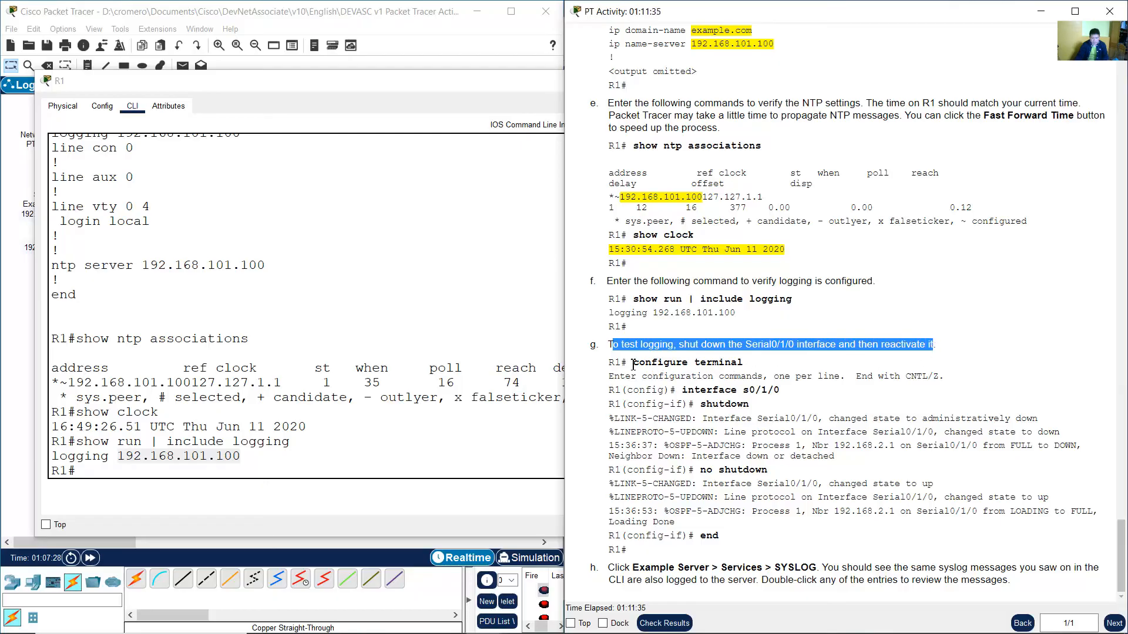
left_click_drag(629, 363, 747, 367)
left_click_drag(633, 363, 741, 364)
left_click_drag(627, 391, 673, 391)
left_click(366, 473)
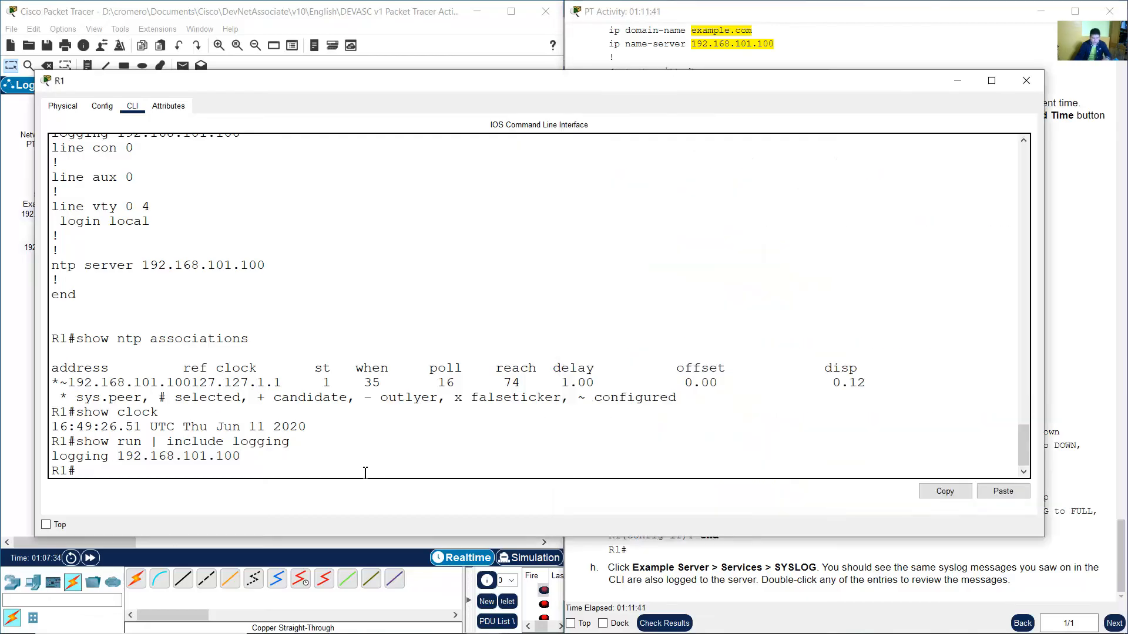
type("conf term")
key("Return")
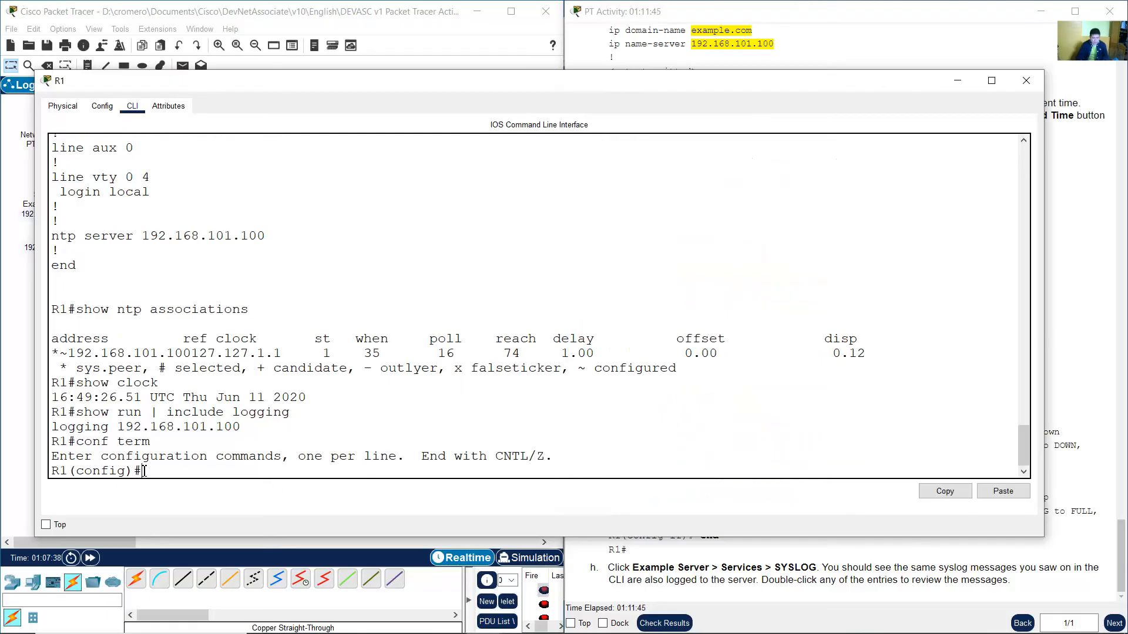
Enter interface configuration mode for Serial0/1/0 on R1 with int s0/1/0.
left_click_drag(136, 472, 46, 472)
left_click(940, 44)
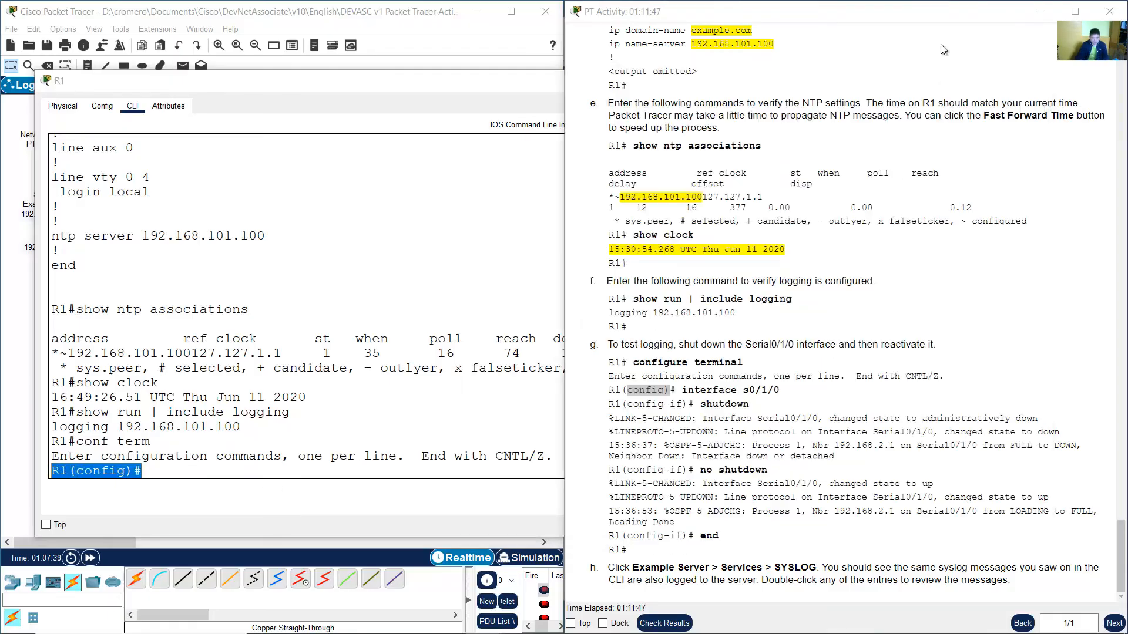
left_click_drag(685, 389, 779, 390)
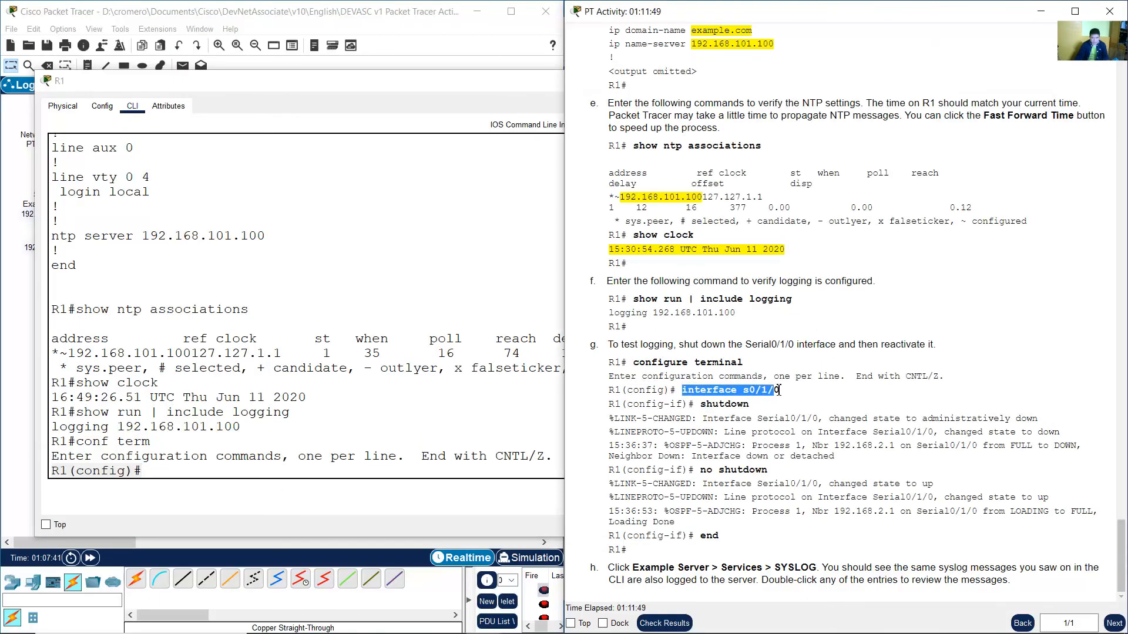
left_click(455, 57)
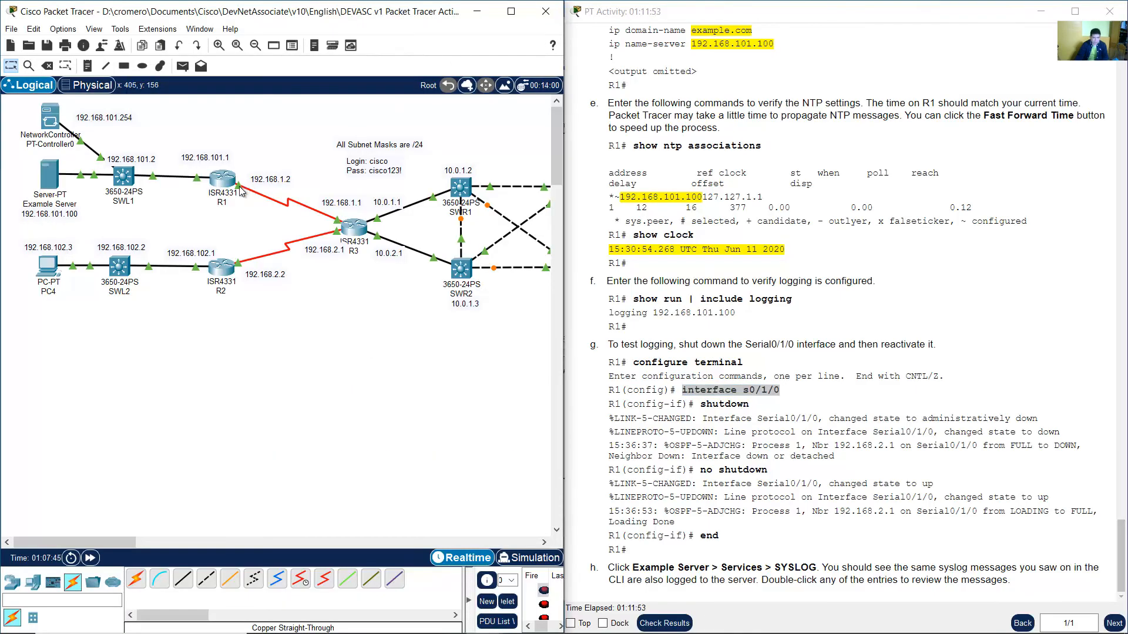
mouse_move(238, 190)
left_click(222, 179)
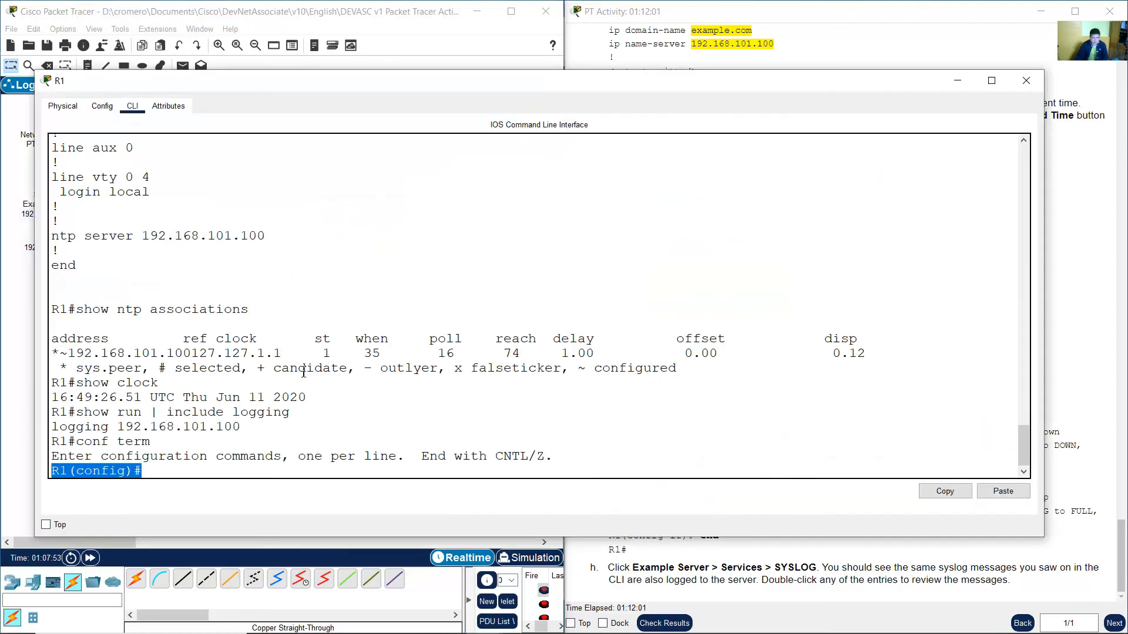
left_click(312, 377)
type("int s0")
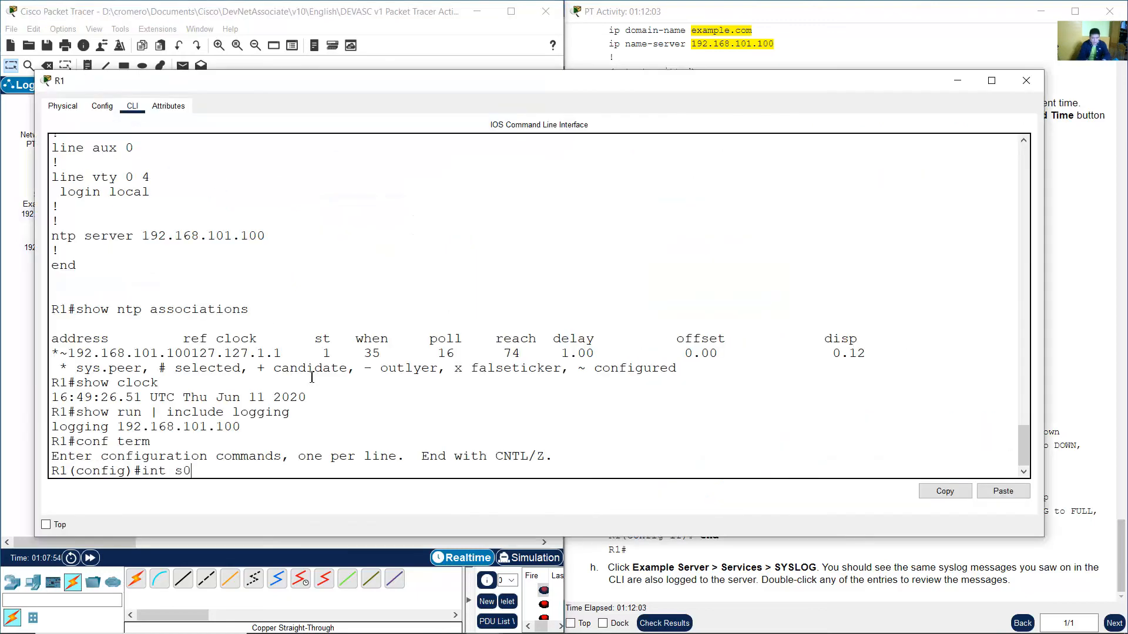
type("/1/0")
key("Return")
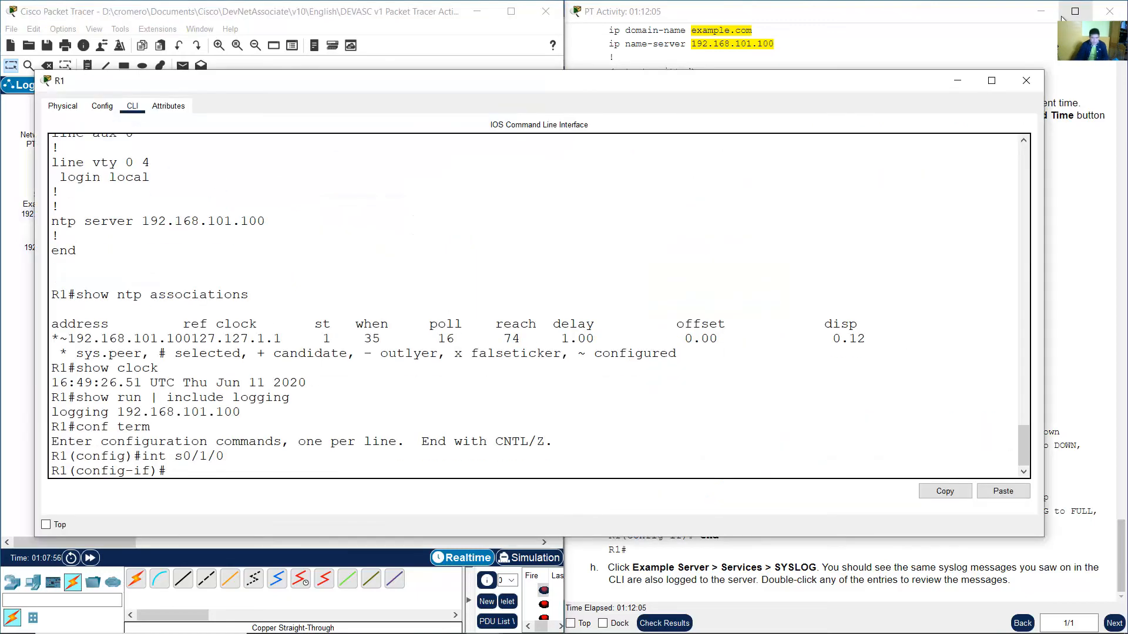
Shut down R1's Serial0/1/0 interface with the shutdown command.
left_click(737, 414)
left_click_drag(699, 406, 780, 409)
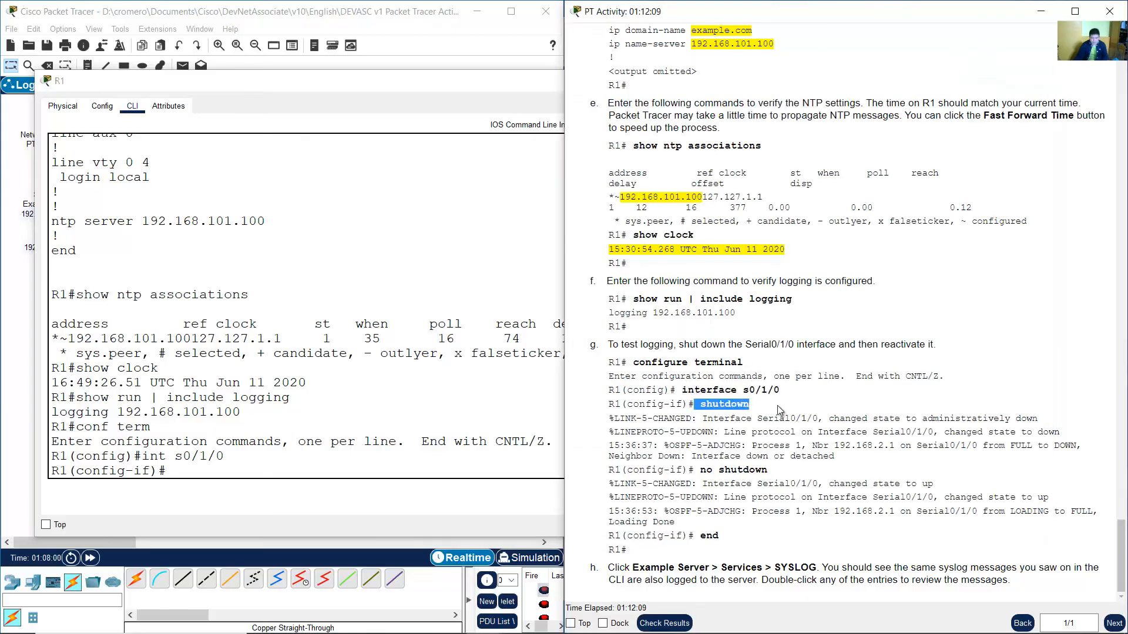
left_click(780, 409)
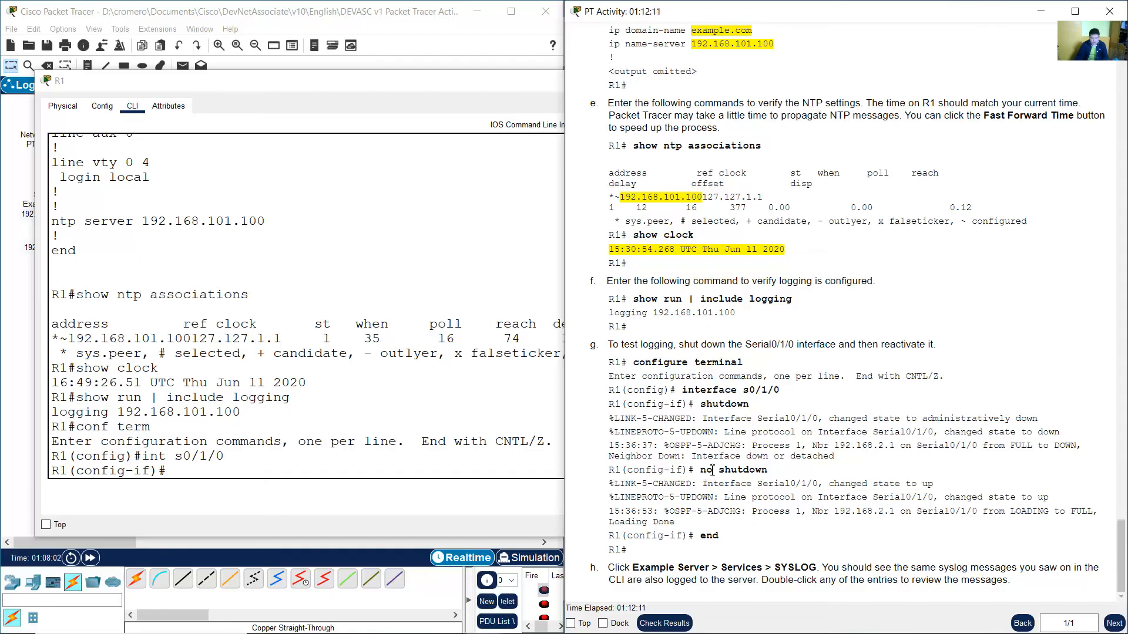
left_click_drag(700, 470, 781, 473)
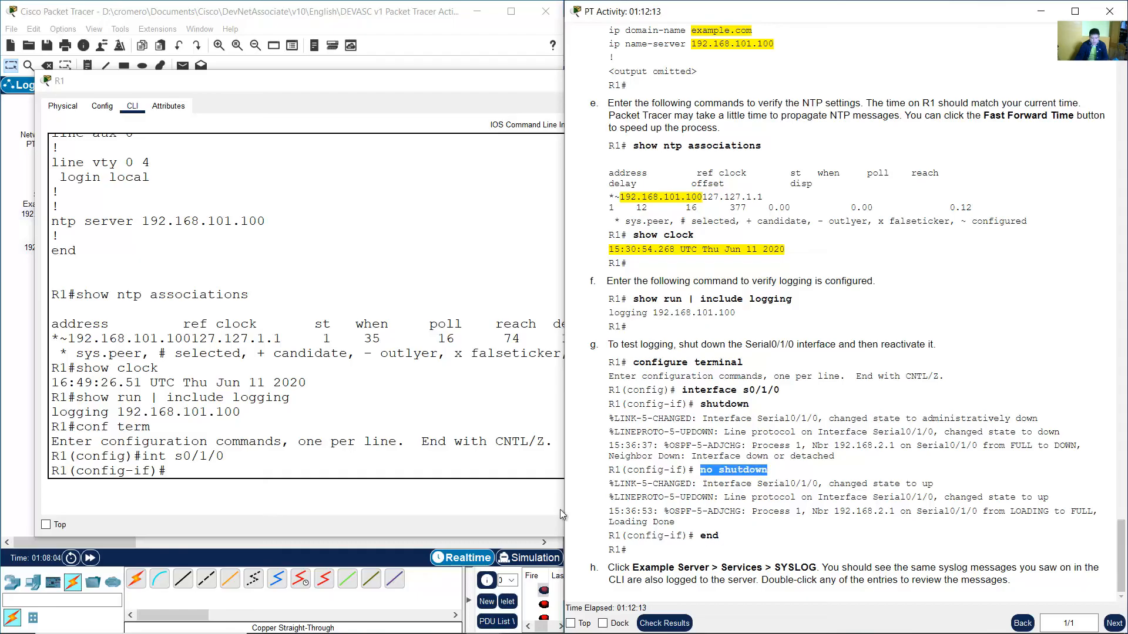
left_click(308, 470)
type("shutd")
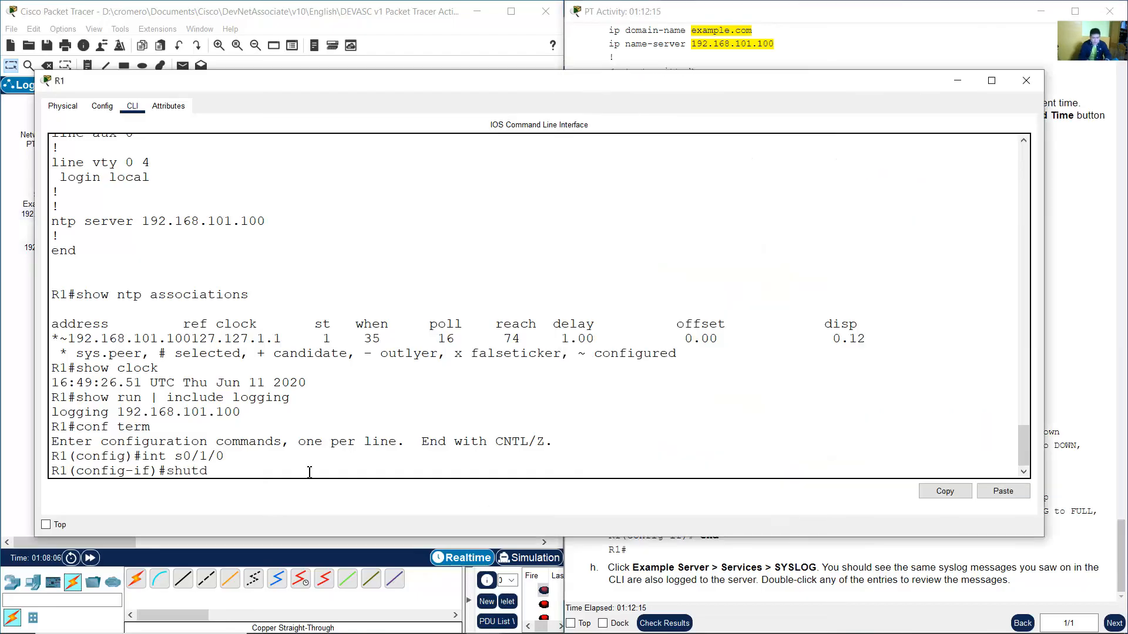
type("own")
key("Return")
key("Return")
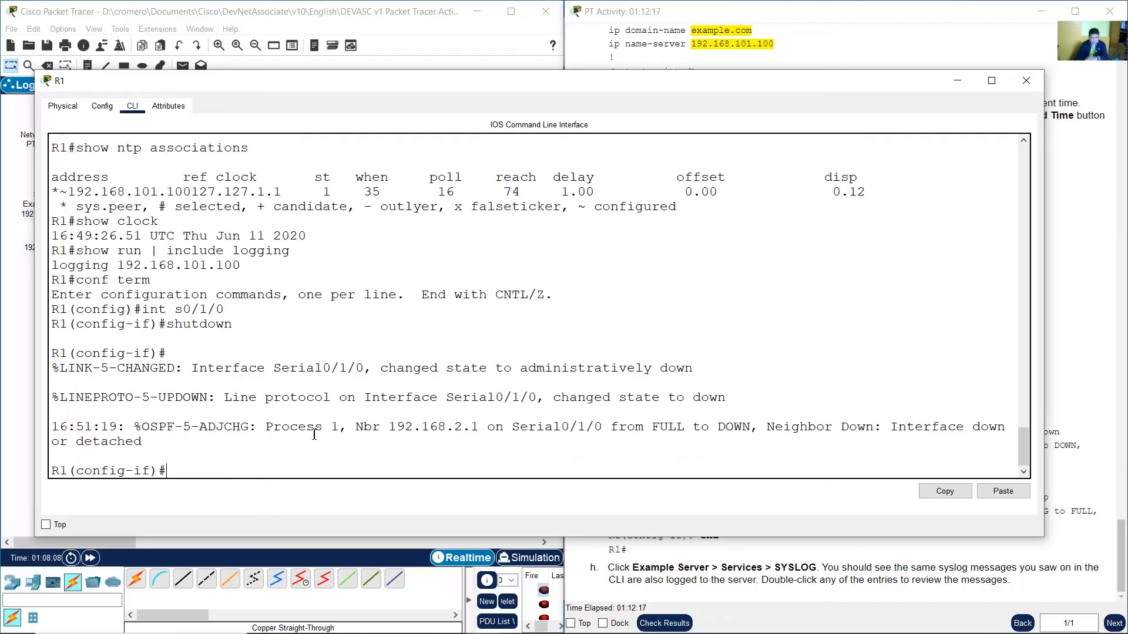
Reactivate R1's Serial0/1/0 interface with the no shutdown command.
left_click(343, 38)
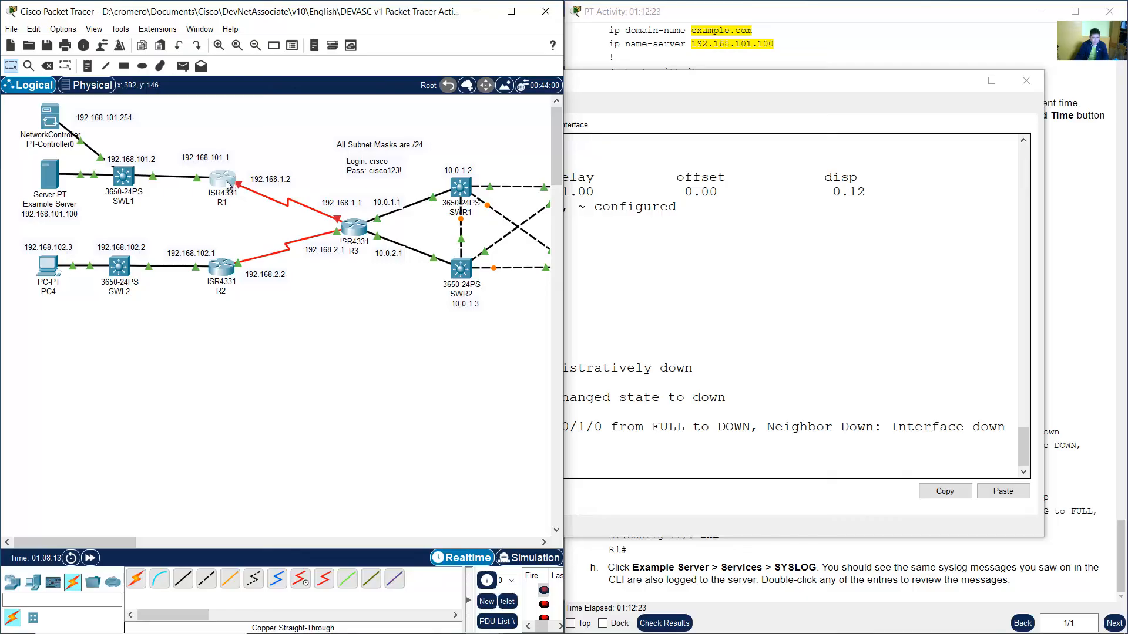
left_click(227, 185)
key("Up")
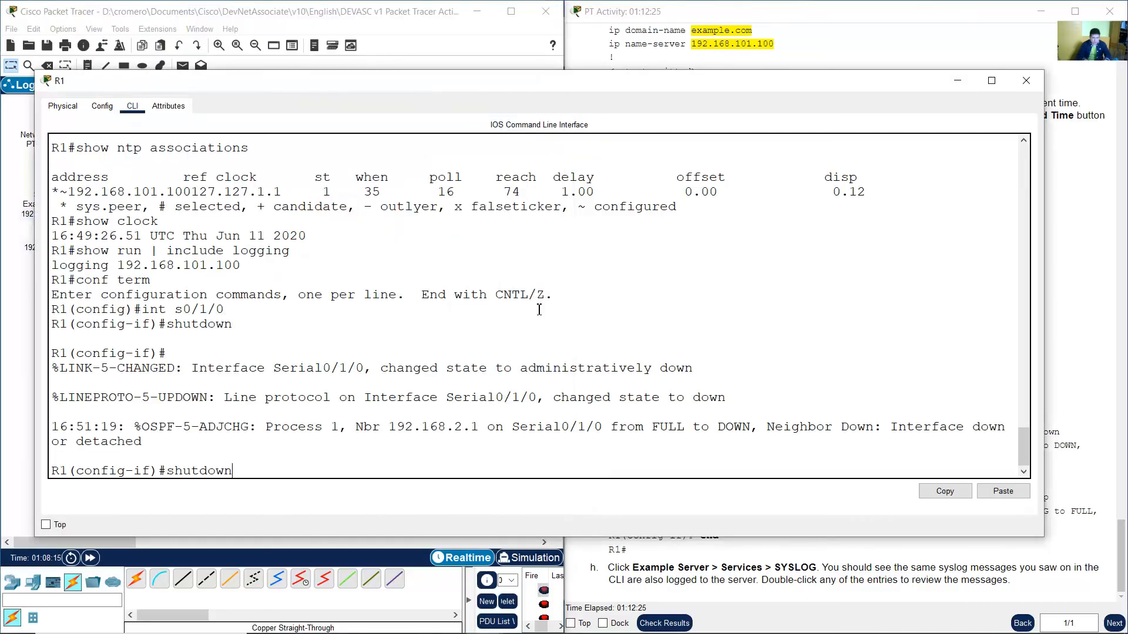
type("no")
key("Return")
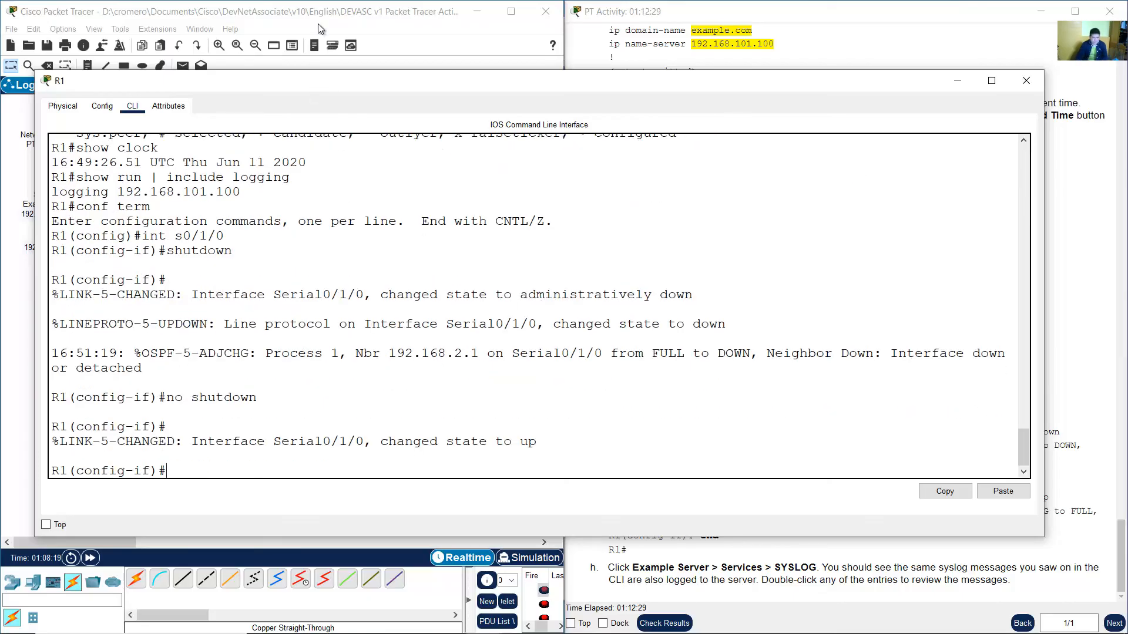
left_click(319, 23)
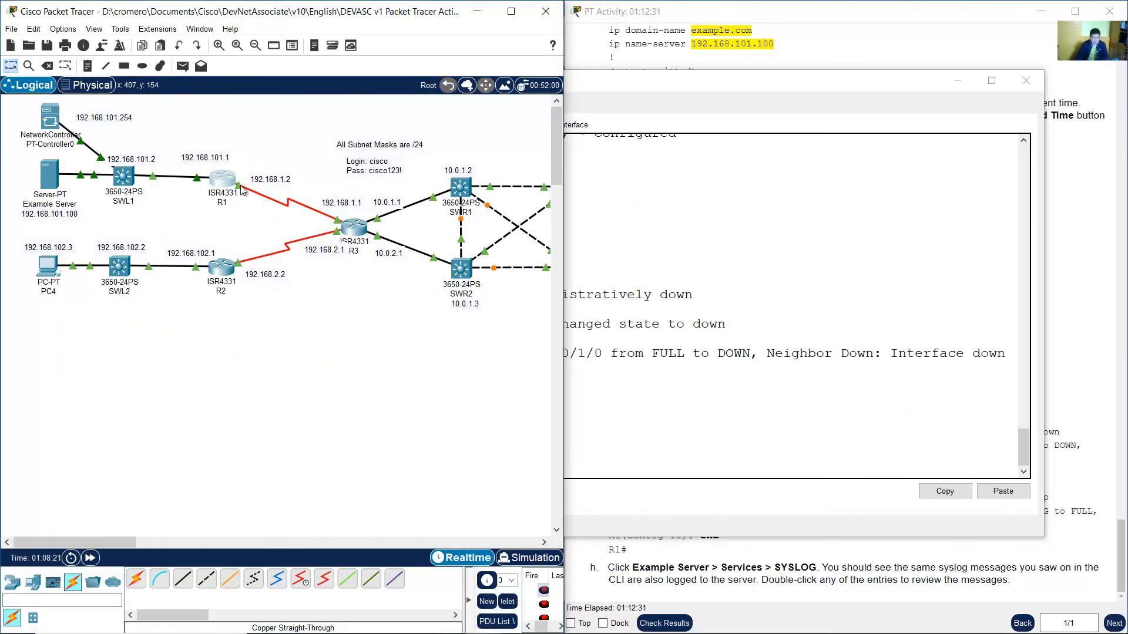
Leave configuration mode on R1 with the end command.
left_click(920, 56)
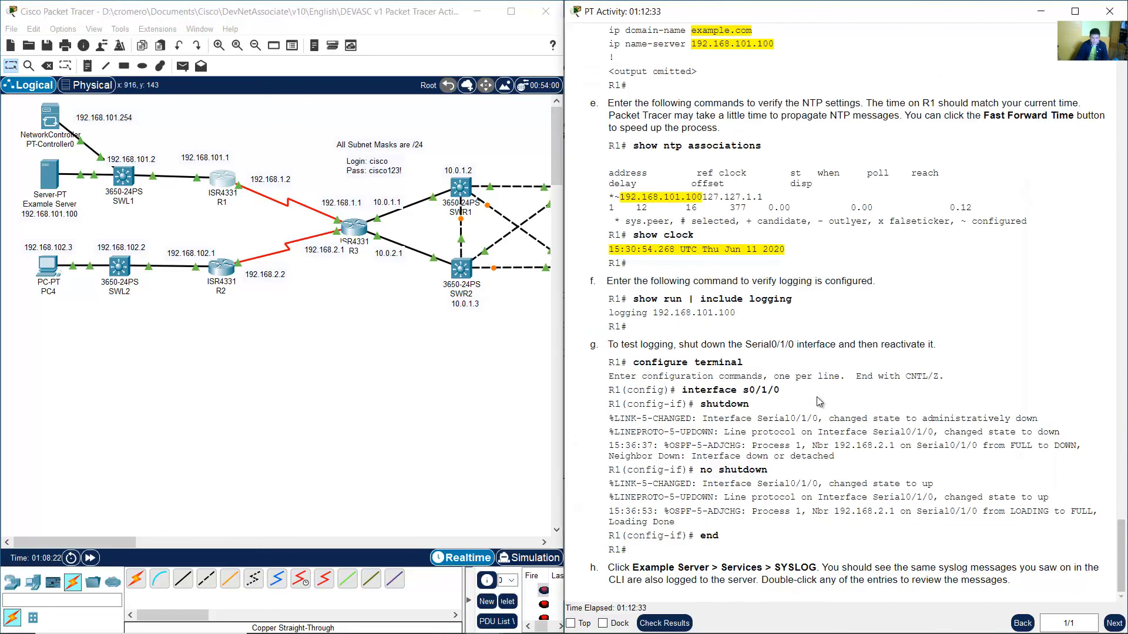
double_click(708, 537)
left_click(231, 188)
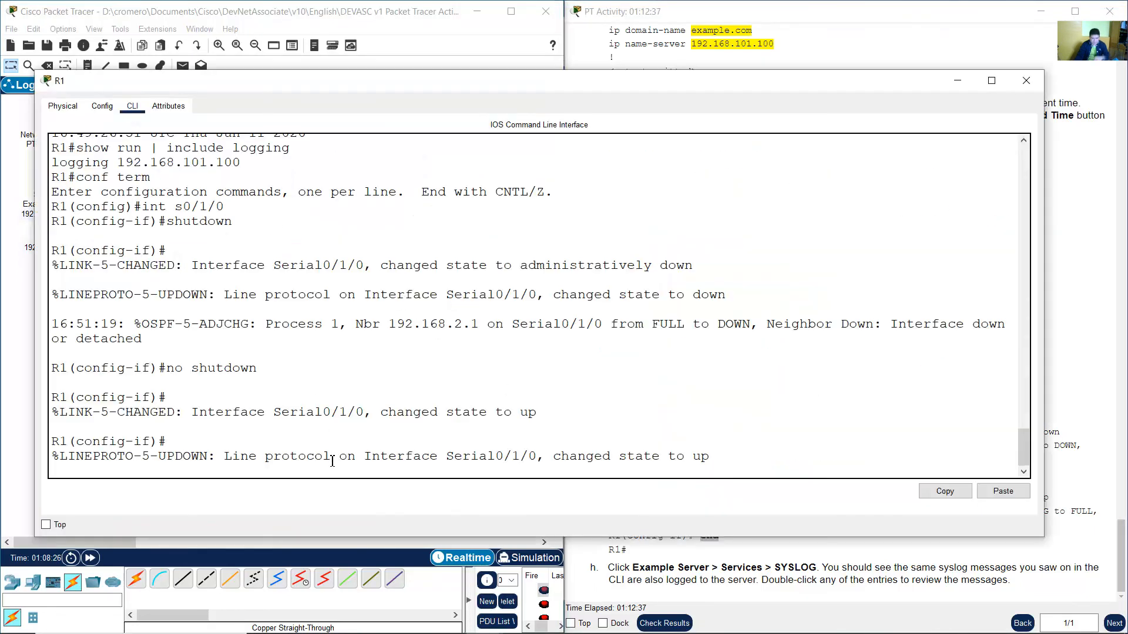
key("Return")
type("end")
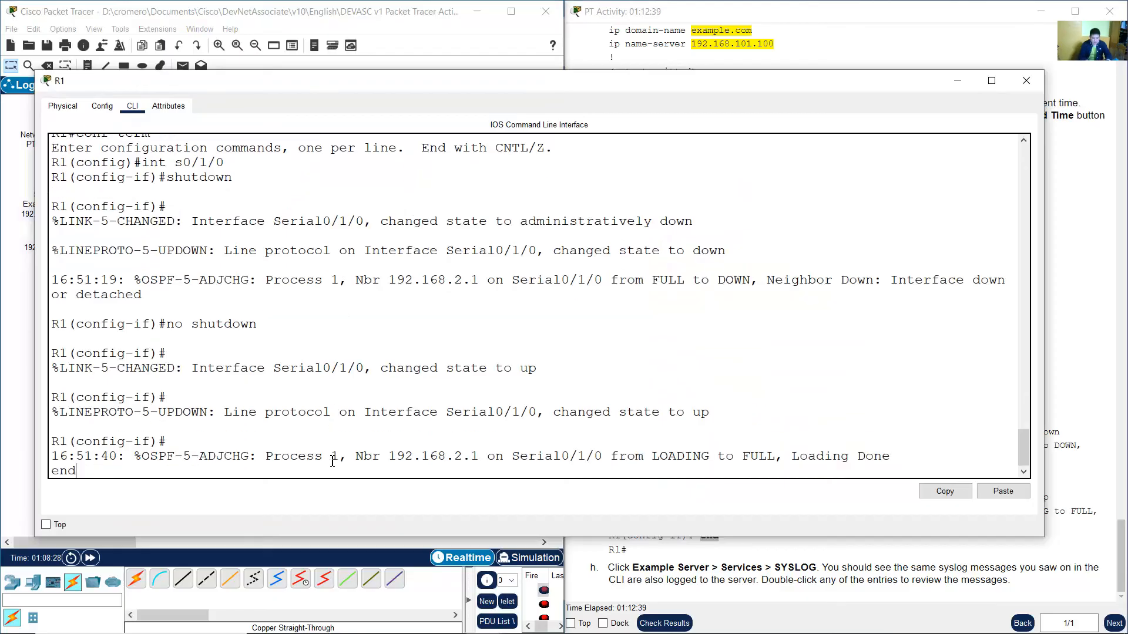
type("end")
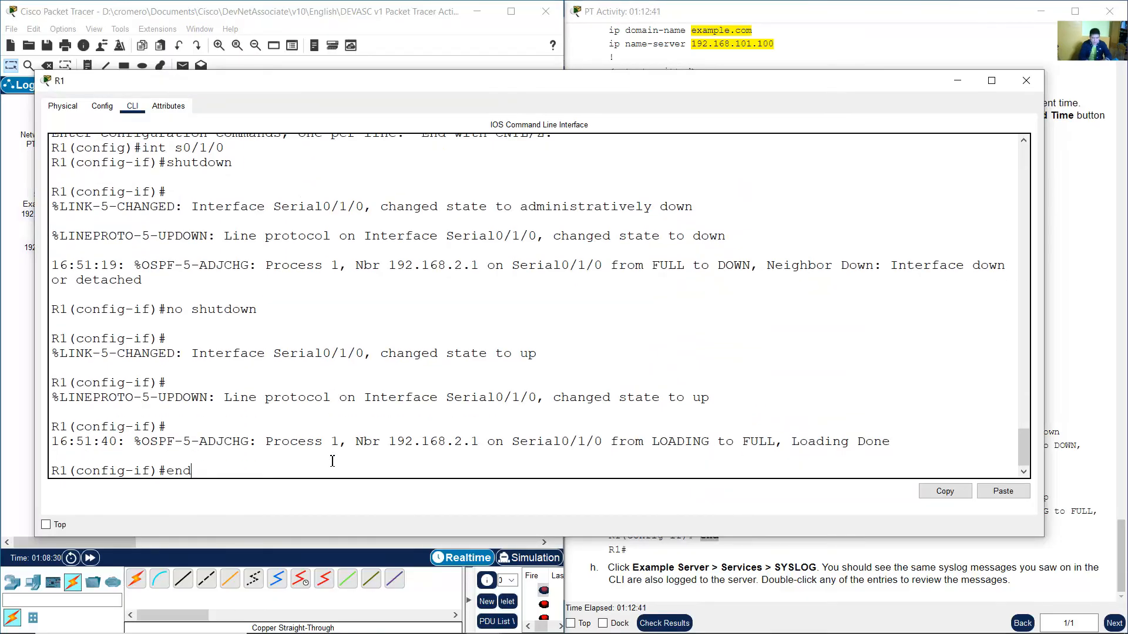
key("Return")
Review R1's console log messages and the lab instruction about checking the server's syslog.
left_click_drag(167, 398, 188, 397)
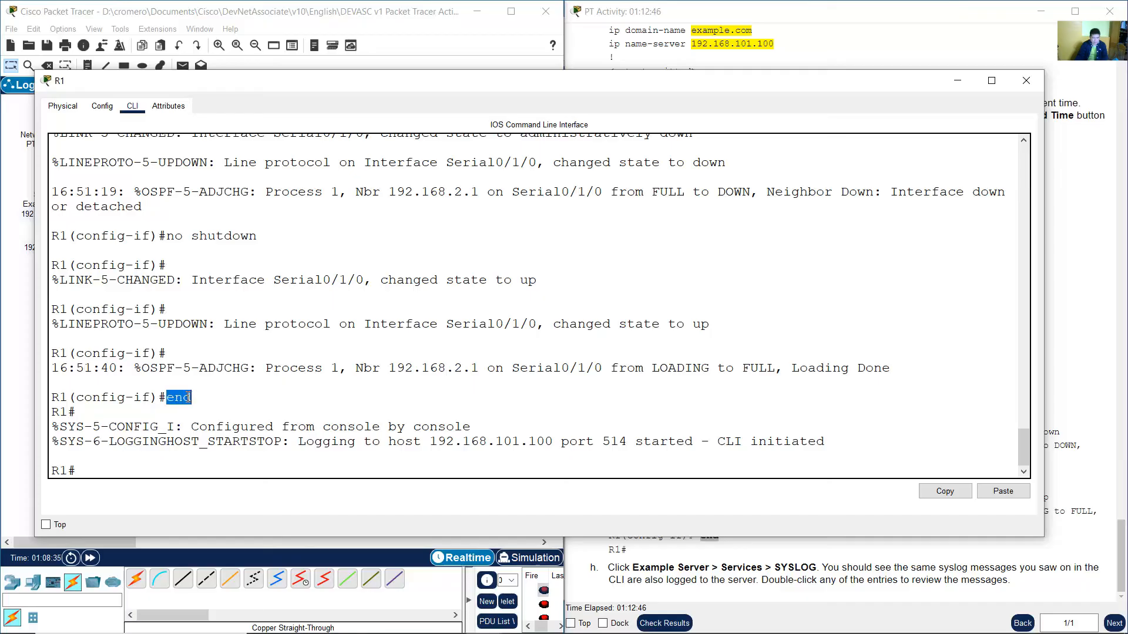
left_click_drag(75, 403, 159, 399)
left_click(206, 397)
left_click_drag(91, 468, 57, 476)
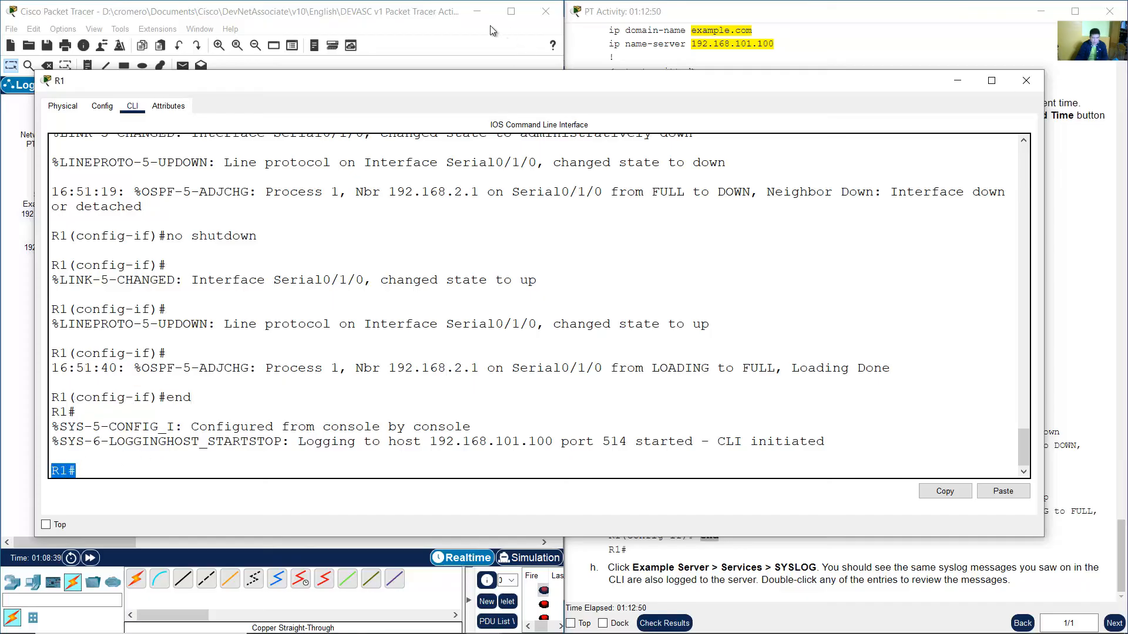
left_click(445, 26)
left_click(1061, 273)
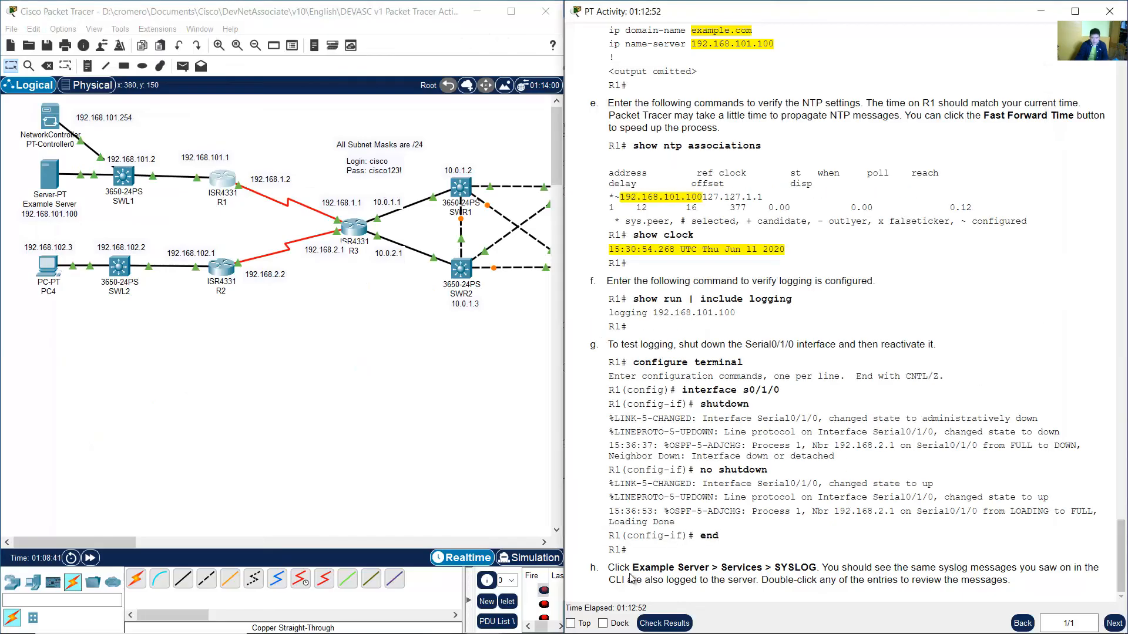
left_click_drag(636, 569, 1012, 584)
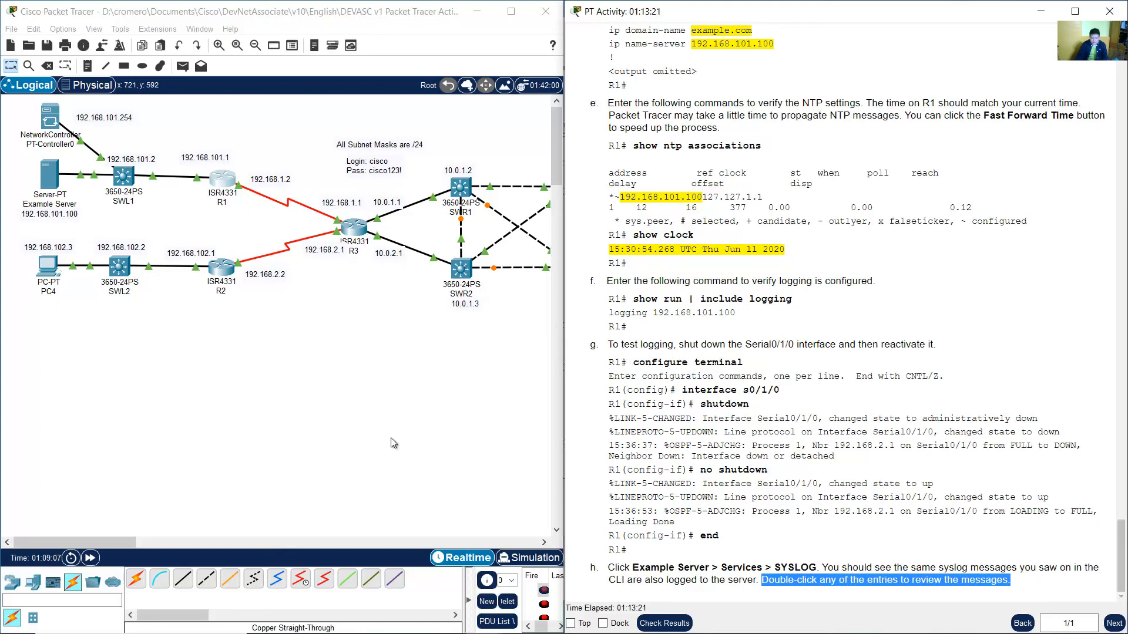
Open the Example Server's Syslog service, widen its window and scroll through the logged entries.
left_click(59, 191)
left_click(54, 183)
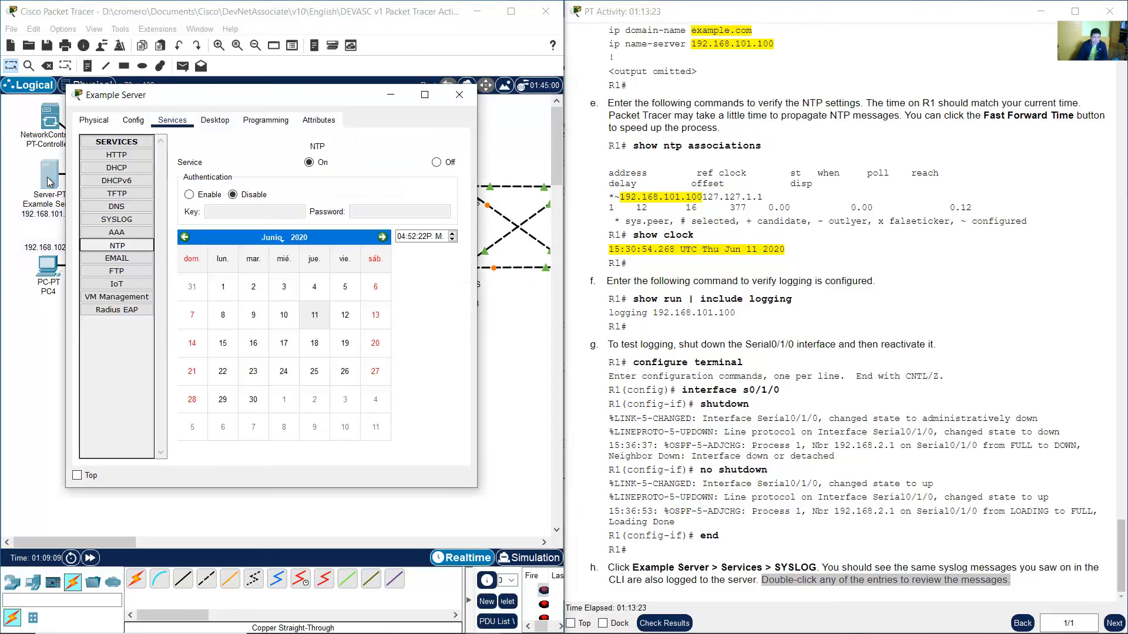
left_click(102, 221)
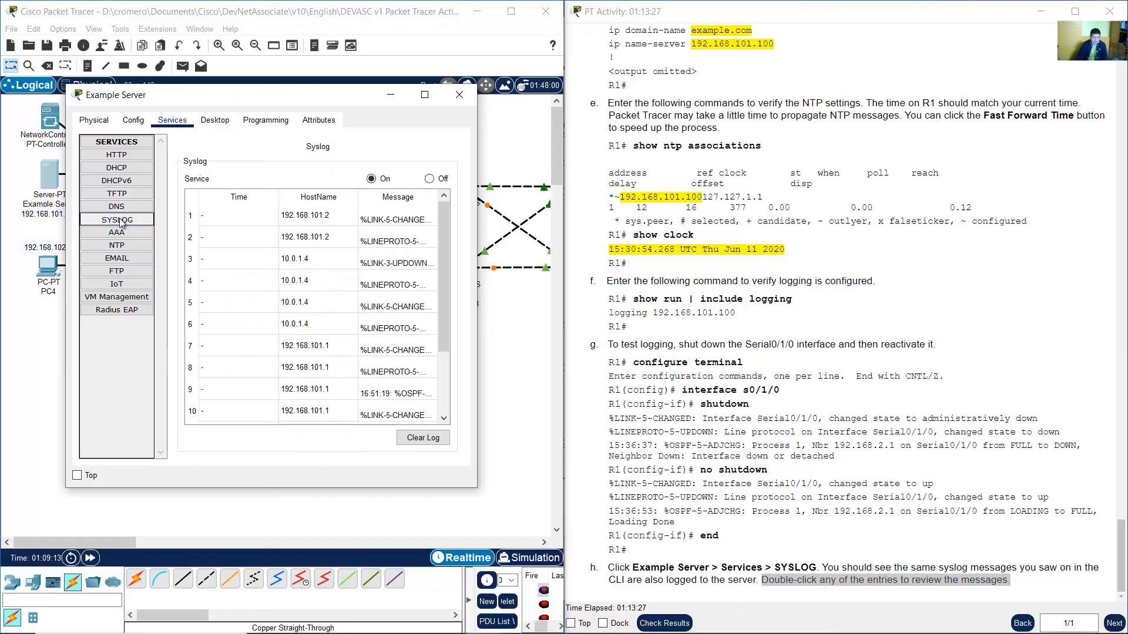
left_click_drag(477, 226, 1001, 242)
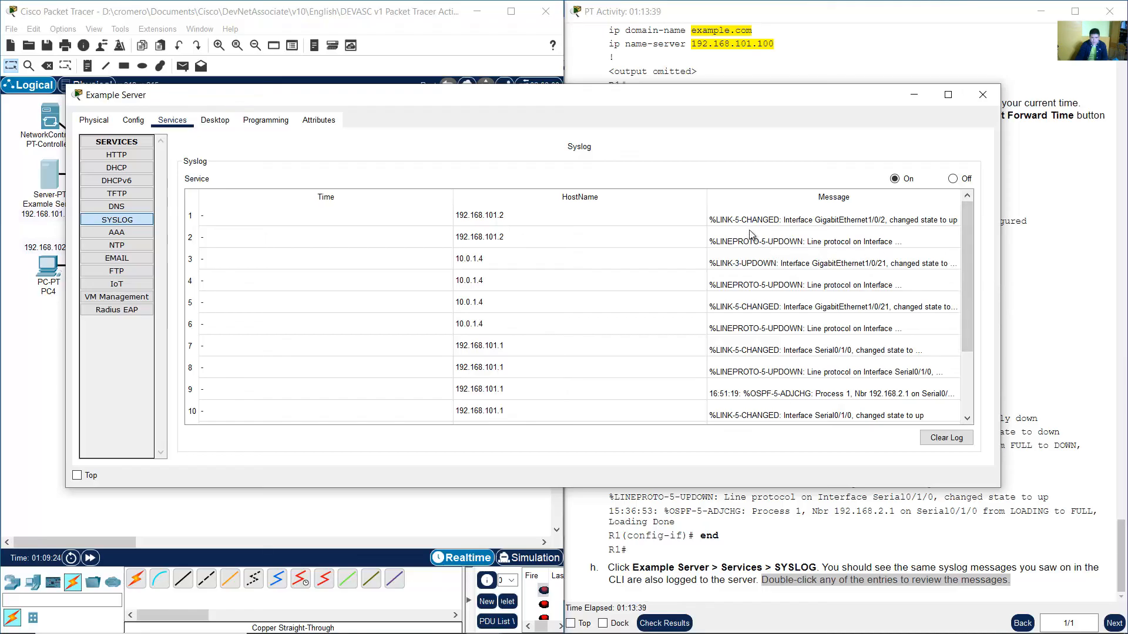
left_click(480, 224)
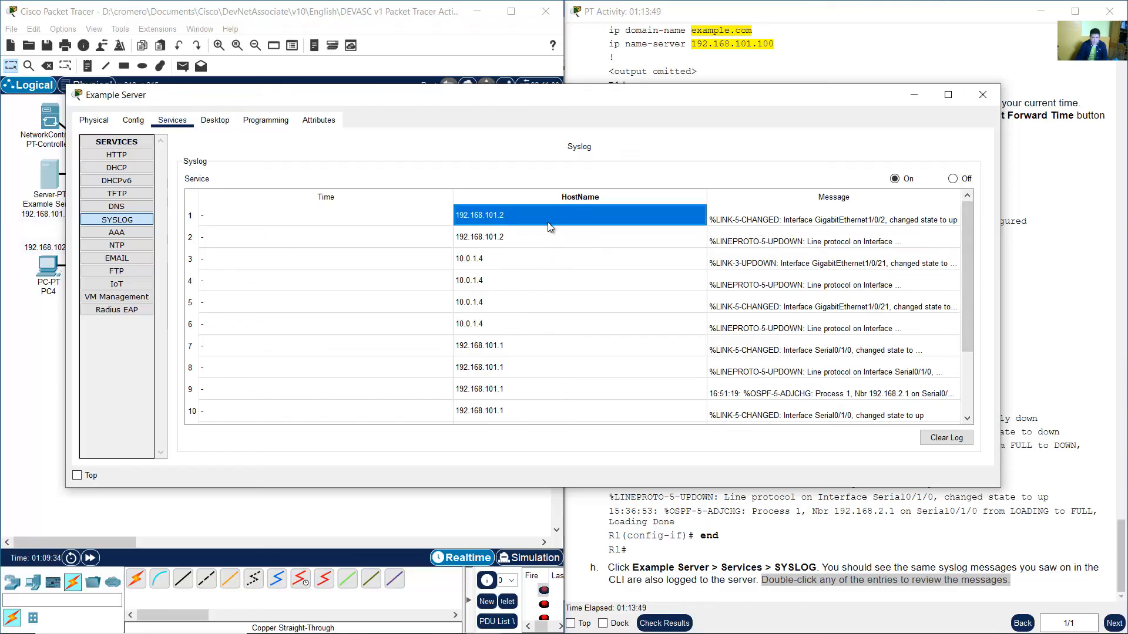
left_click(537, 231)
left_click(547, 208)
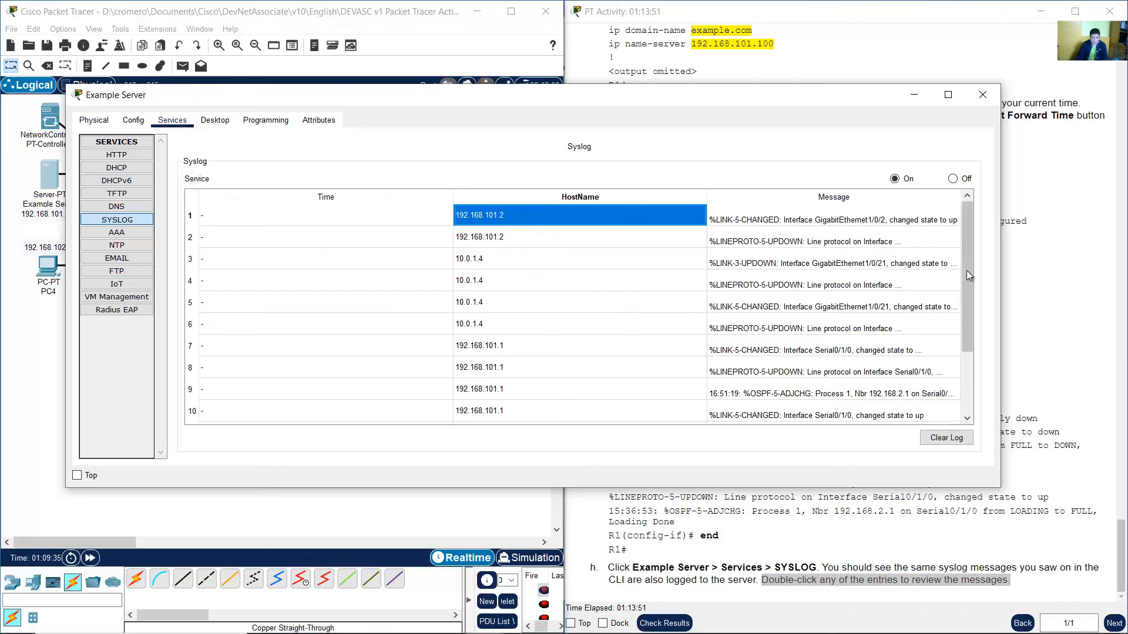
left_click_drag(966, 270, 969, 396)
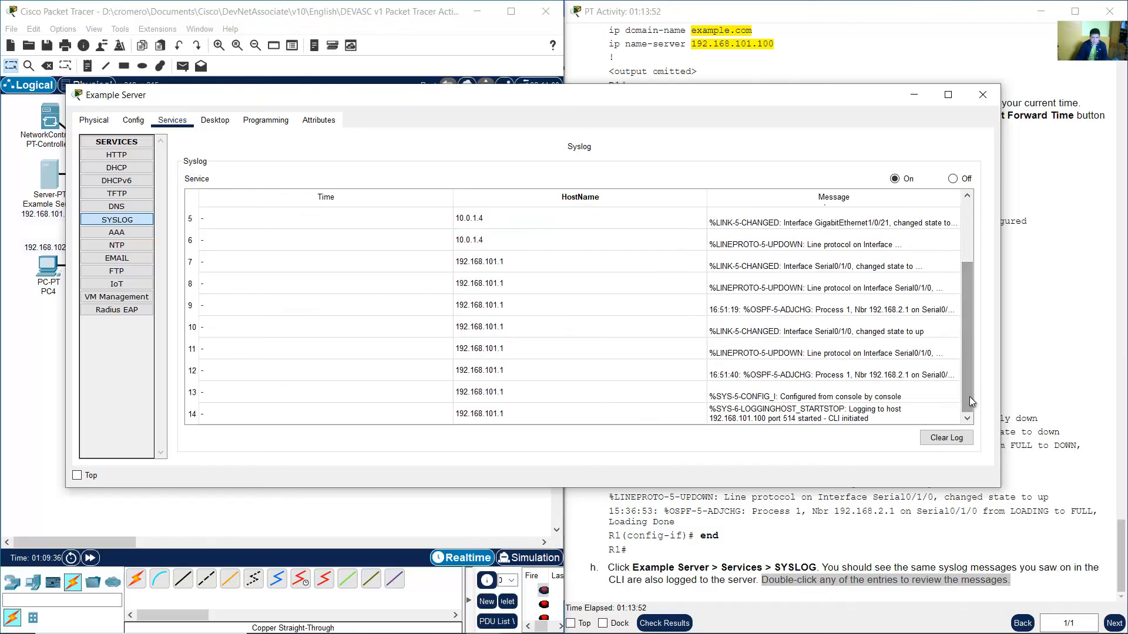
left_click(502, 414)
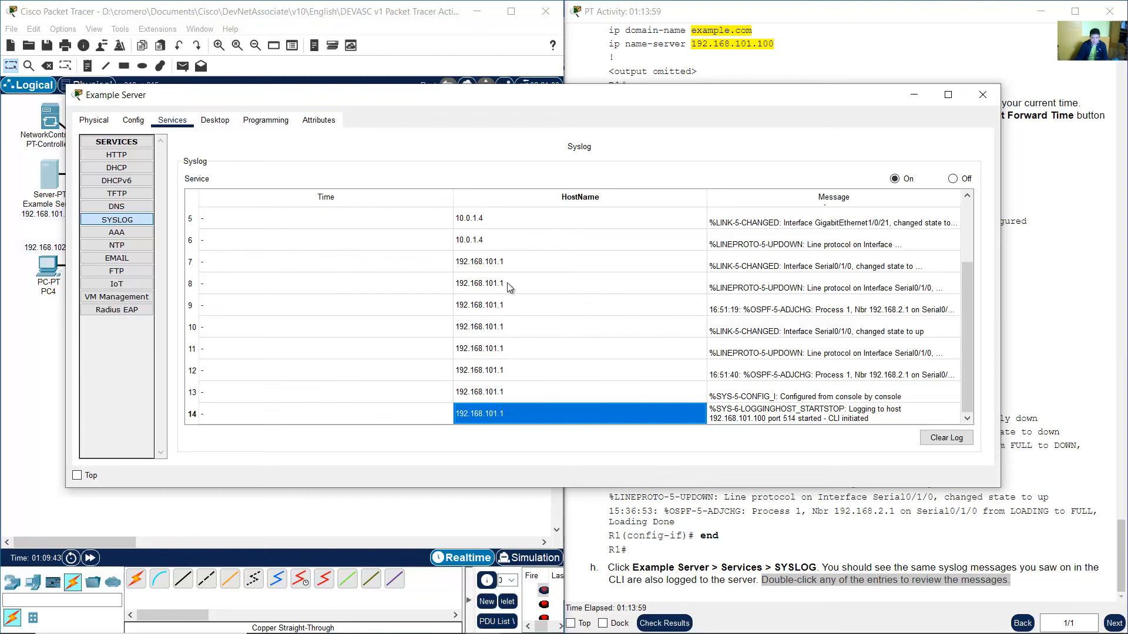
left_click_drag(506, 284, 474, 263)
left_click(411, 262)
left_click(525, 264)
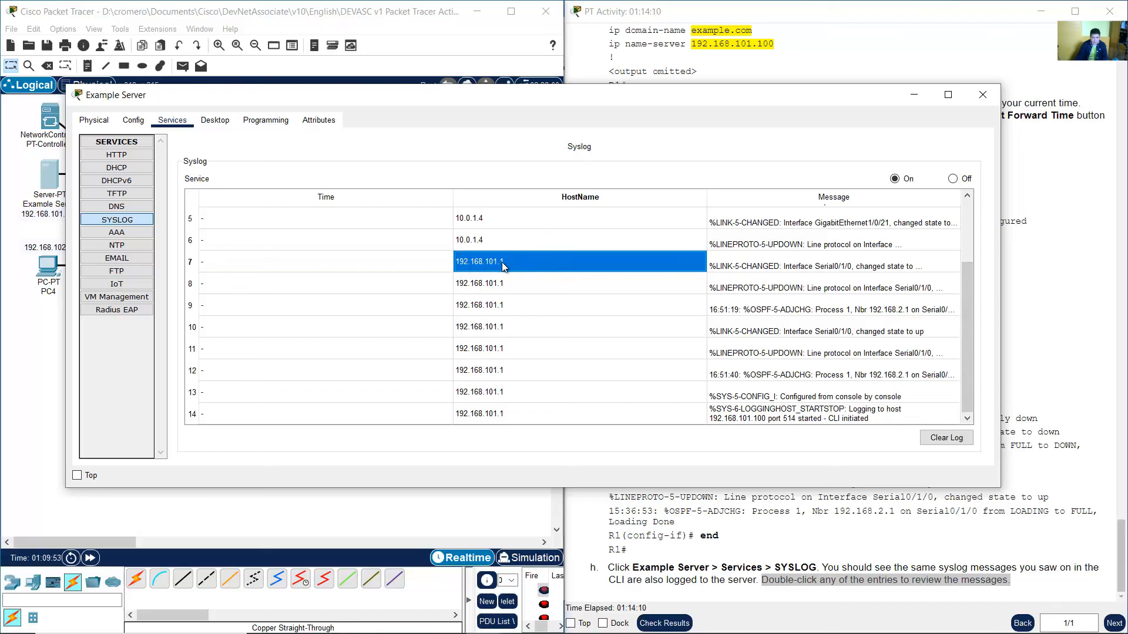
left_click(422, 27)
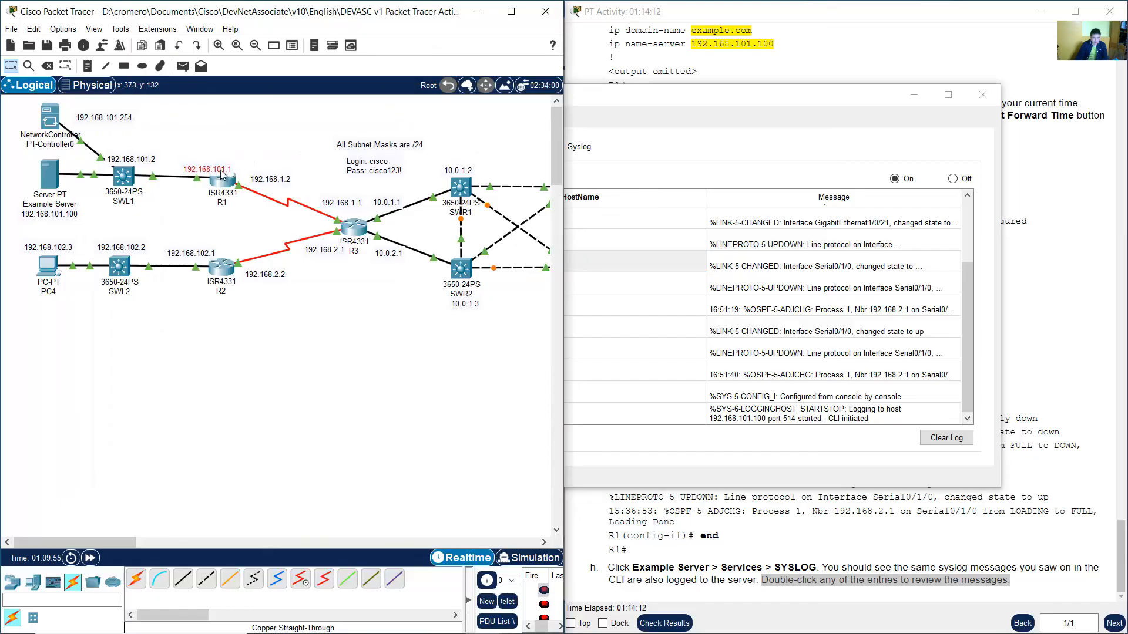
left_click_drag(221, 174, 204, 162)
mouse_move(194, 206)
left_mouse_down()
mouse_move(20, 175)
mouse_move(152, 223)
mouse_move(200, 209)
left_mouse_up()
left_click(201, 213)
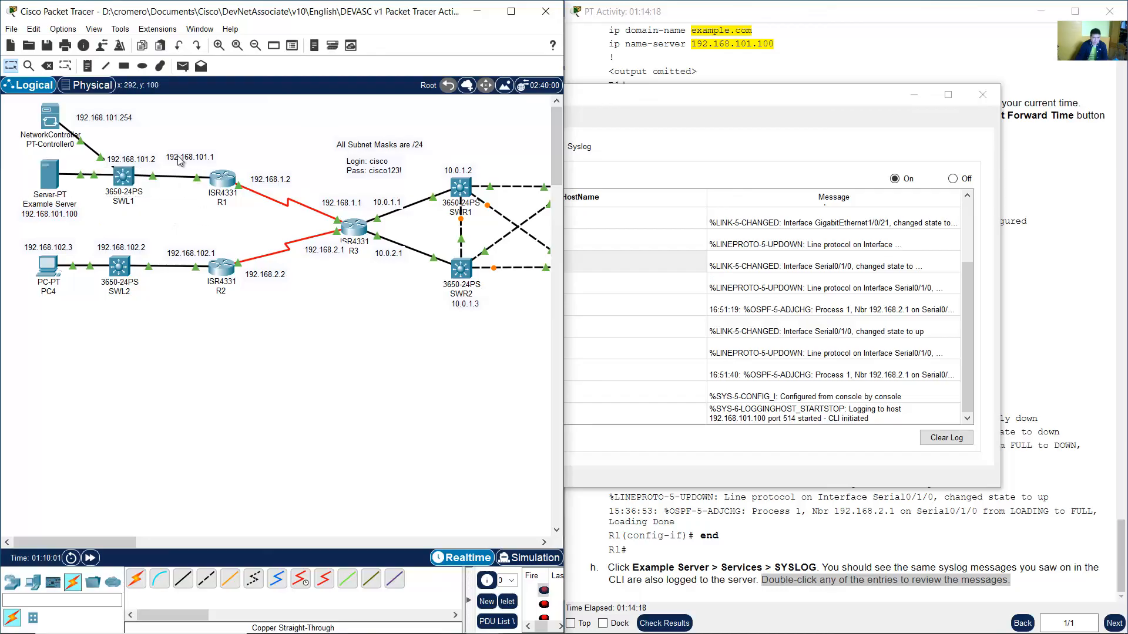
left_click_drag(178, 157, 221, 166)
Expand R1's Serial0/1/0 down syslog entries to read their full message text.
left_click(762, 194)
left_click(464, 267)
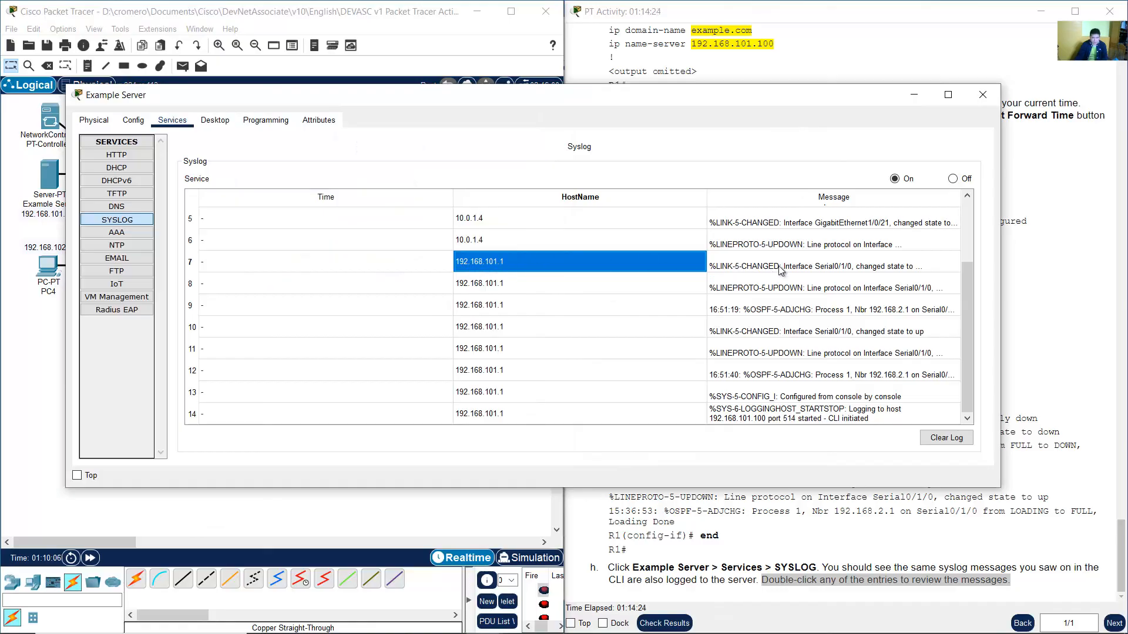
left_click(823, 266)
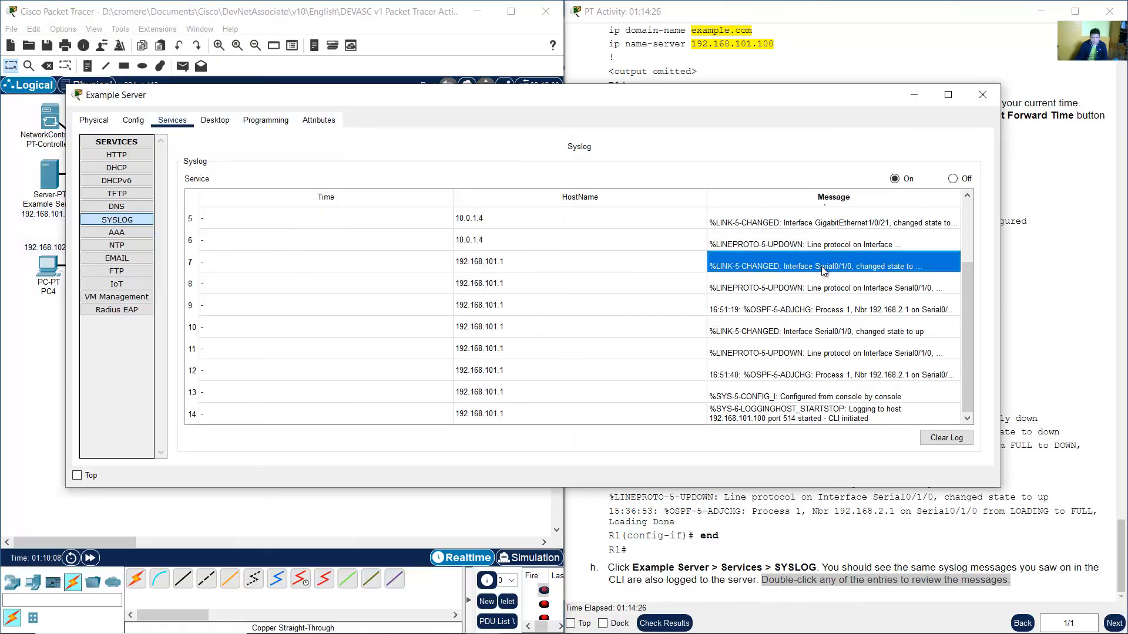
double_click(879, 267)
left_click(882, 266)
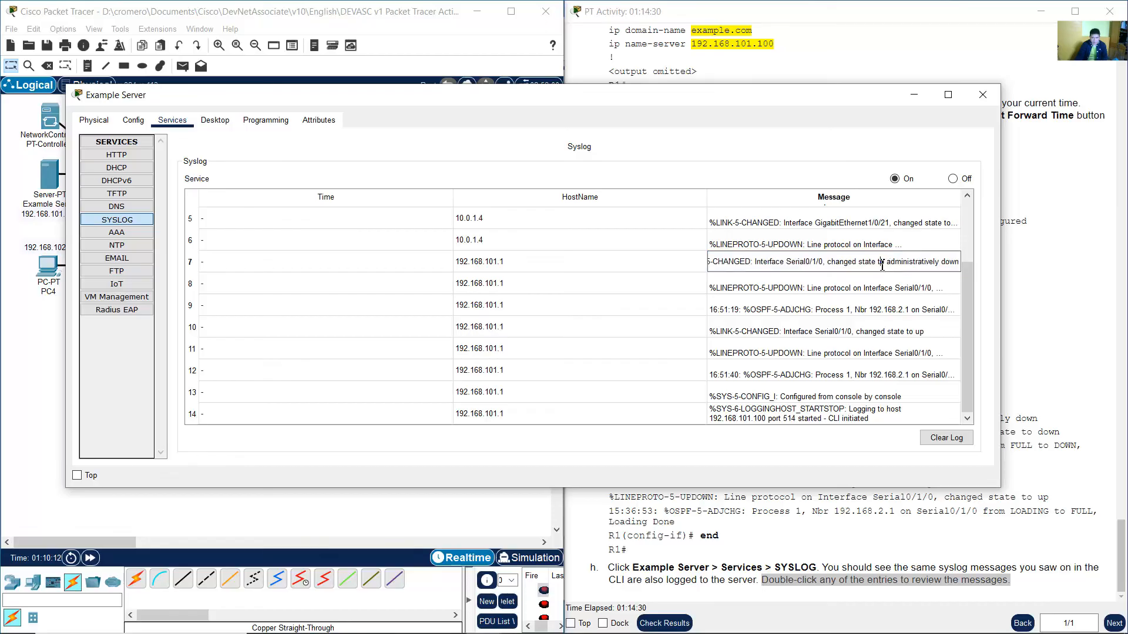
double_click(846, 266)
left_click(847, 265)
left_click_drag(905, 260, 969, 261)
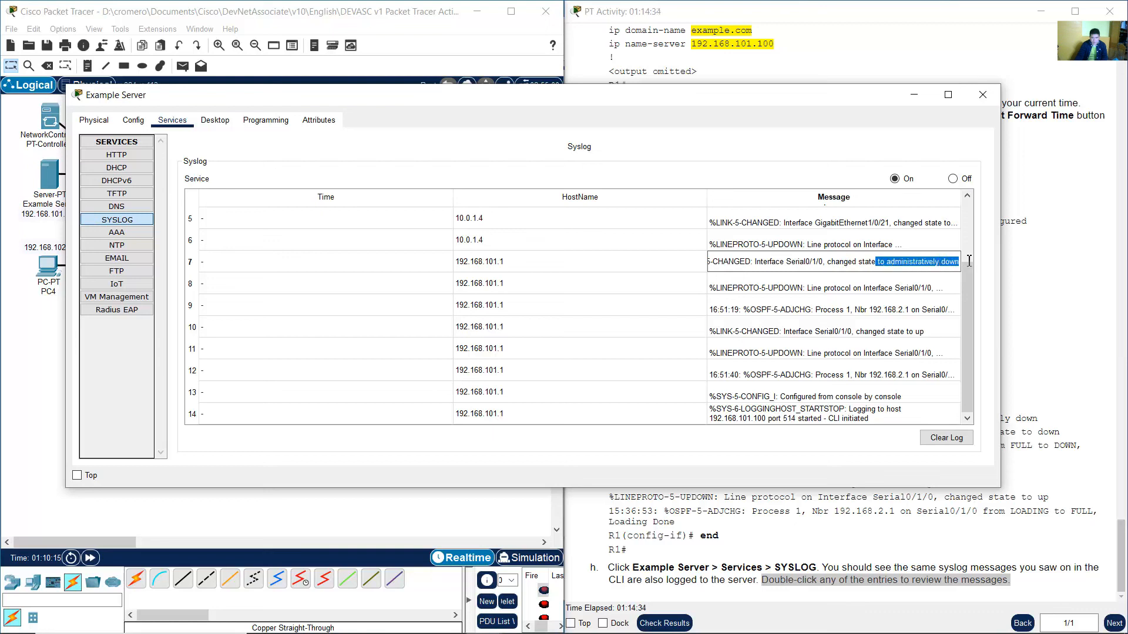
left_click(933, 263)
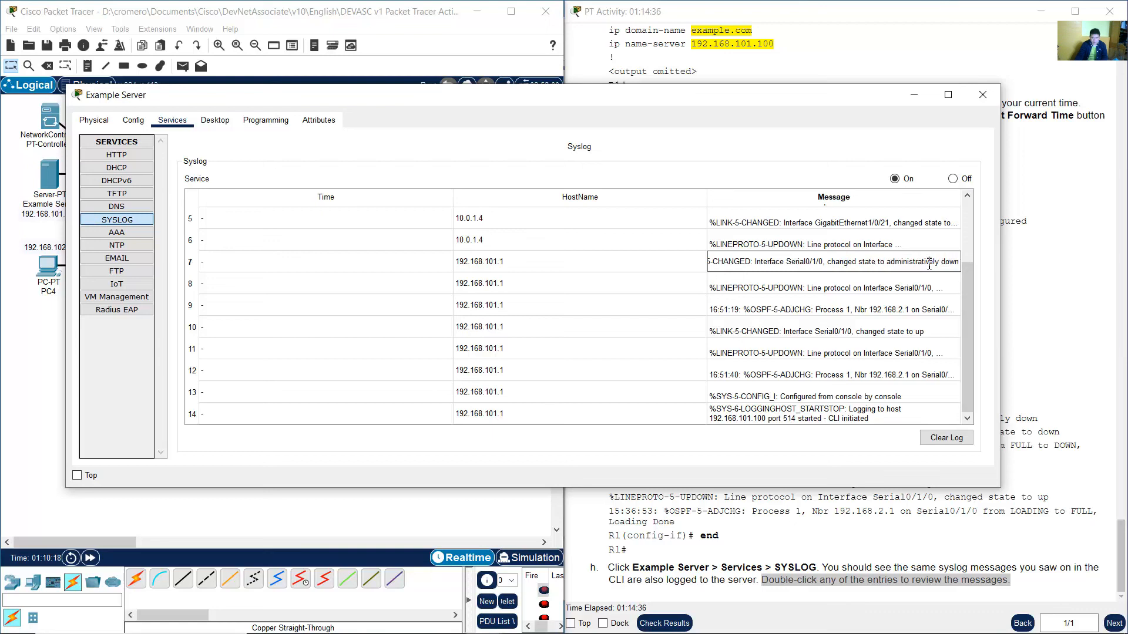
double_click(887, 287)
left_click(935, 288)
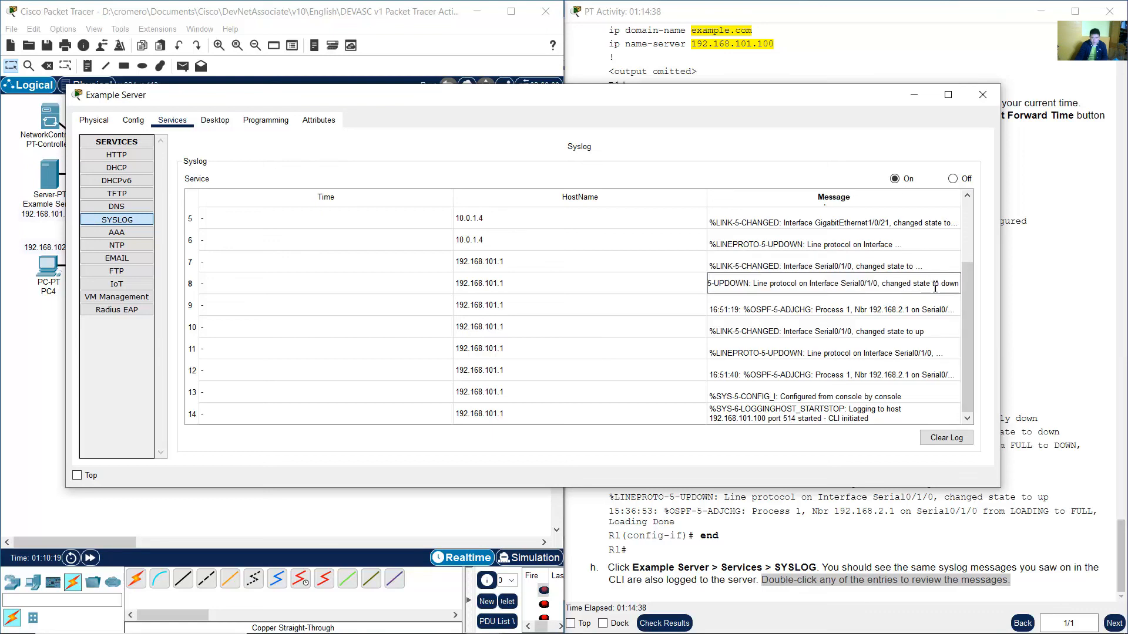
key("shift+End")
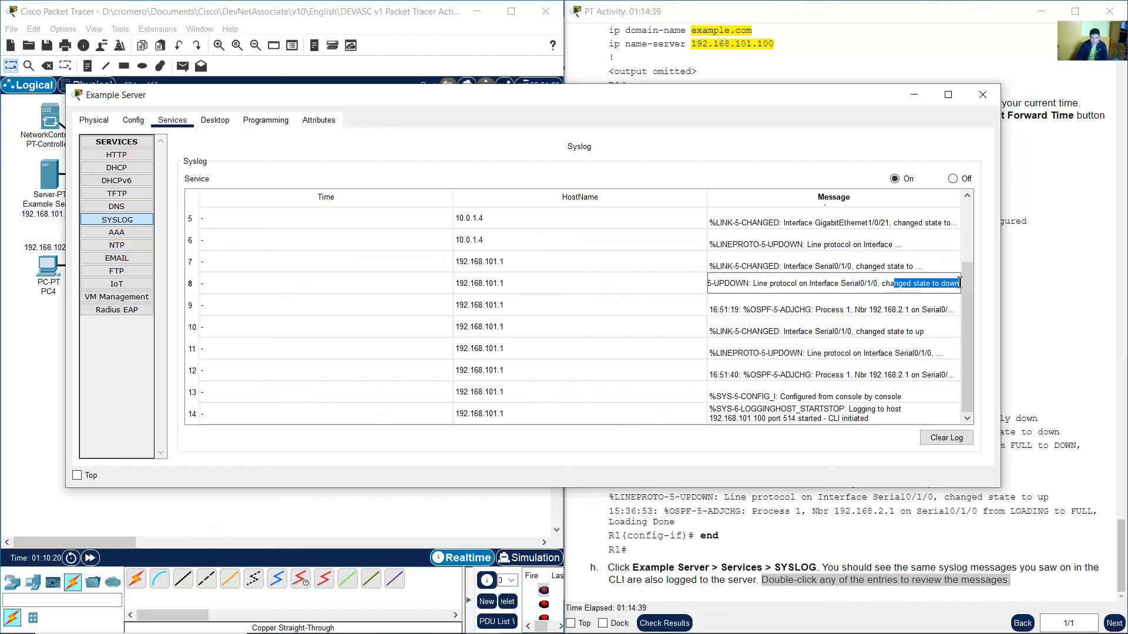
left_click(880, 287)
left_click_drag(830, 286, 962, 286)
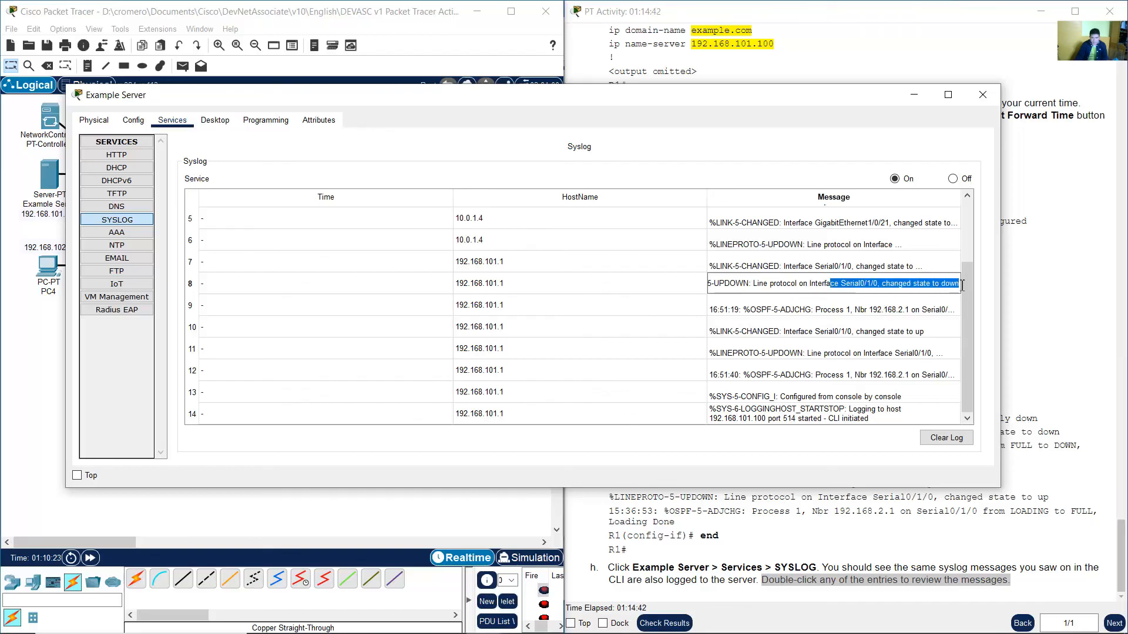
left_click(861, 310)
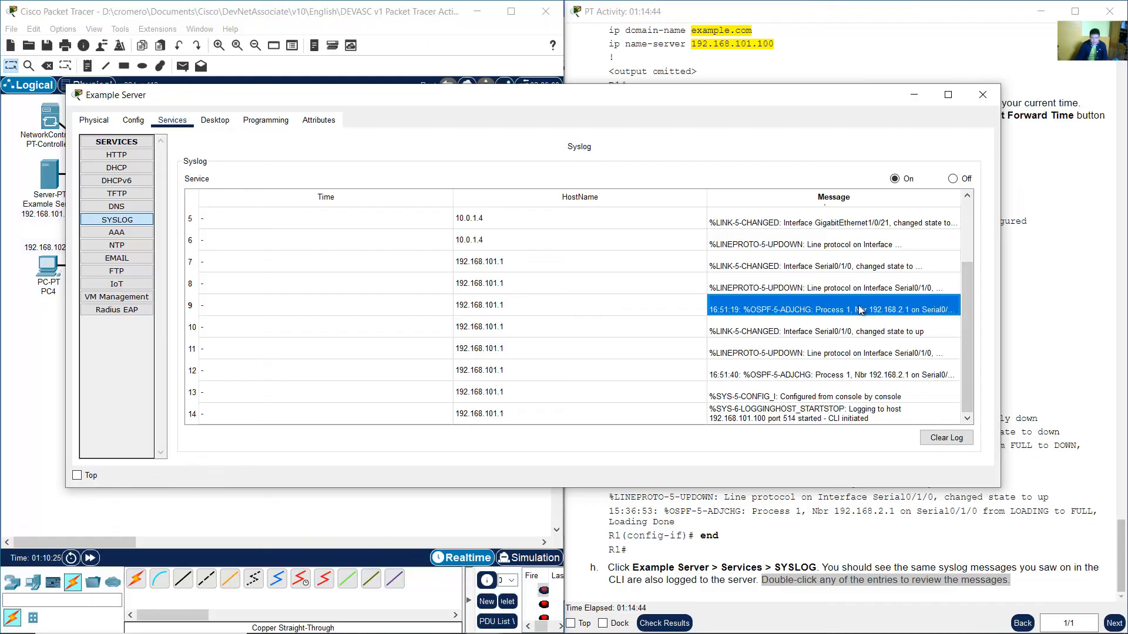
Expand R1's OSPF and Serial0/1/0 up syslog entries to read their full message text.
double_click(849, 307)
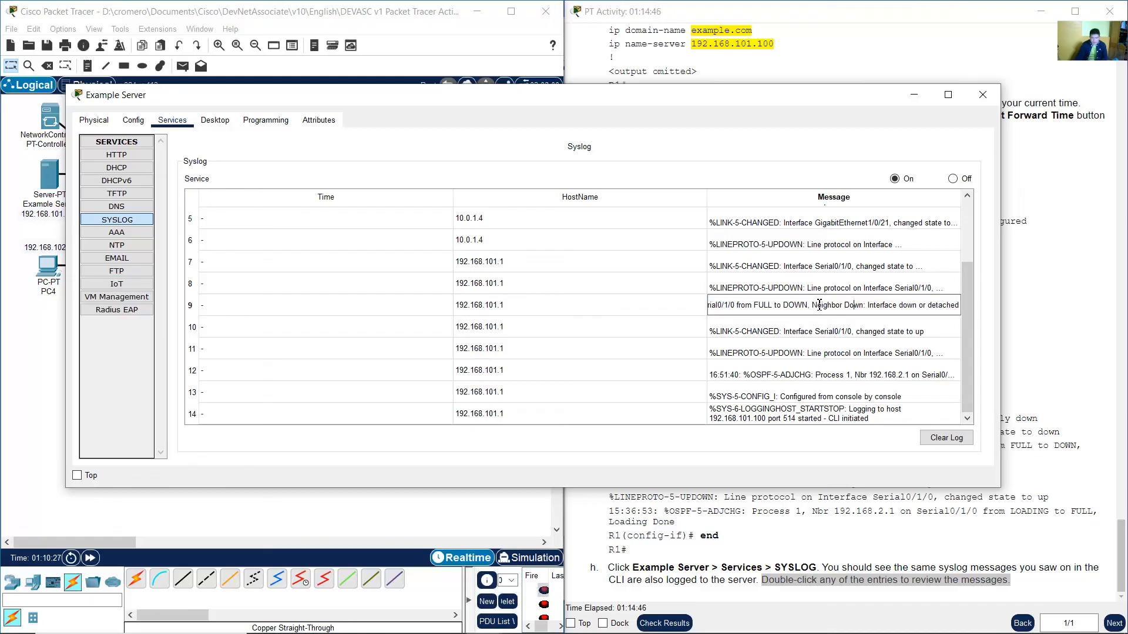
left_click_drag(819, 305, 967, 305)
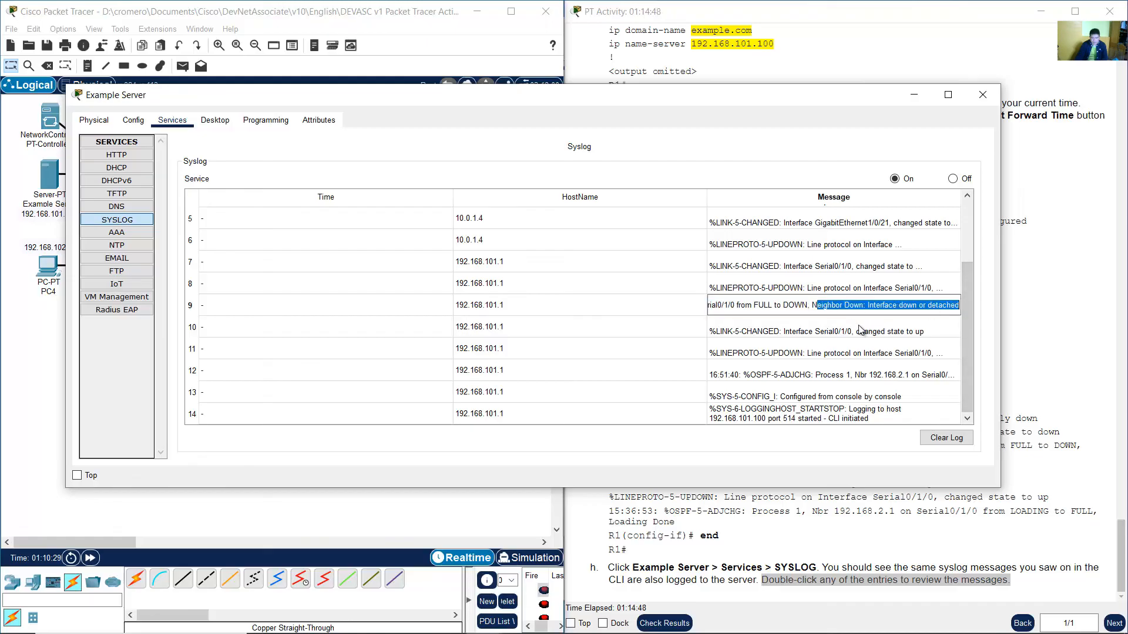
left_click(861, 330)
double_click(858, 331)
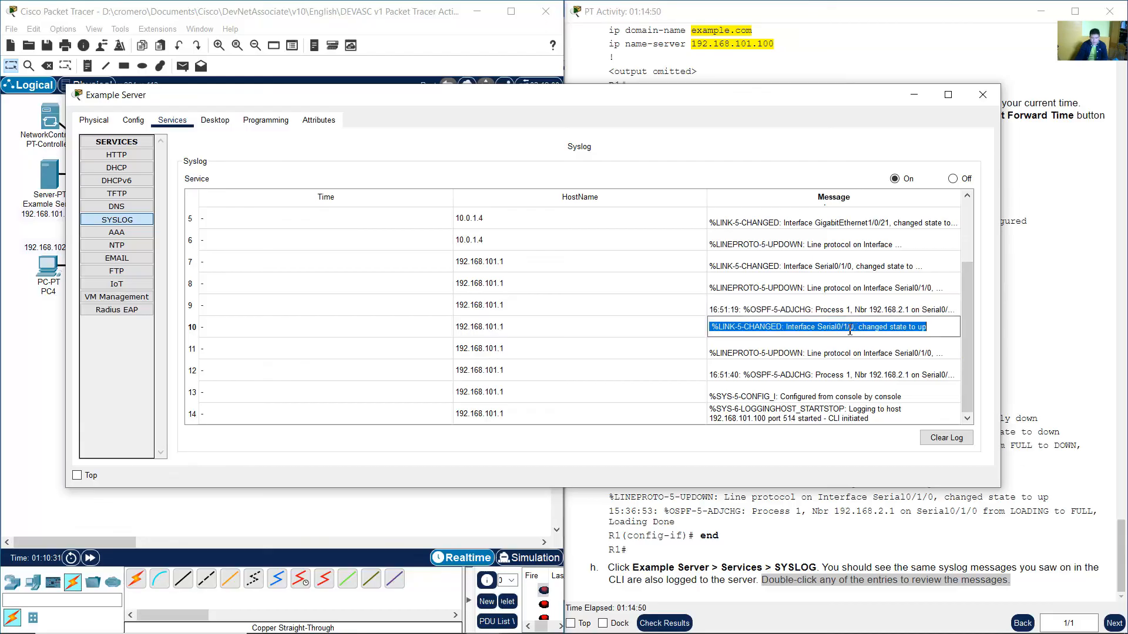
left_click_drag(788, 328, 934, 328)
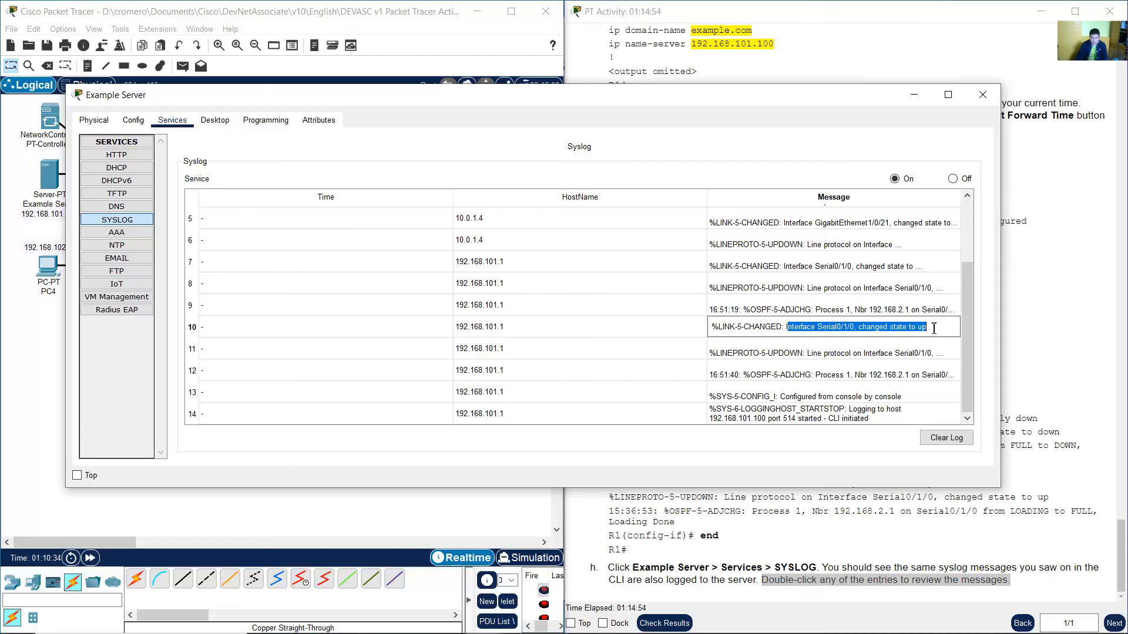
double_click(876, 353)
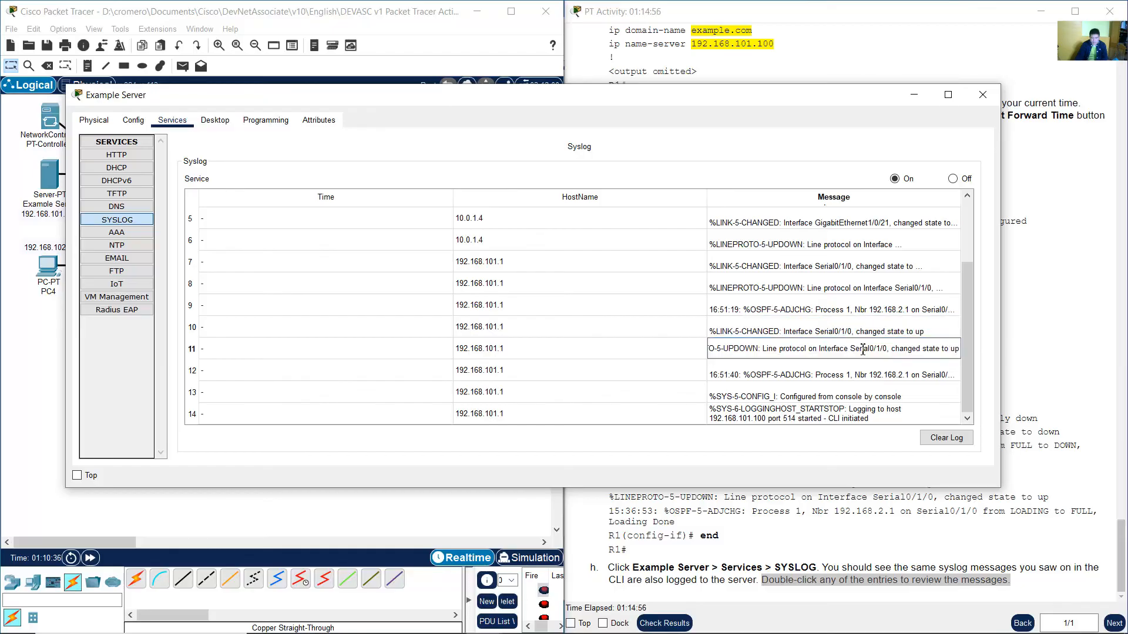
left_click_drag(861, 350, 972, 353)
double_click(837, 371)
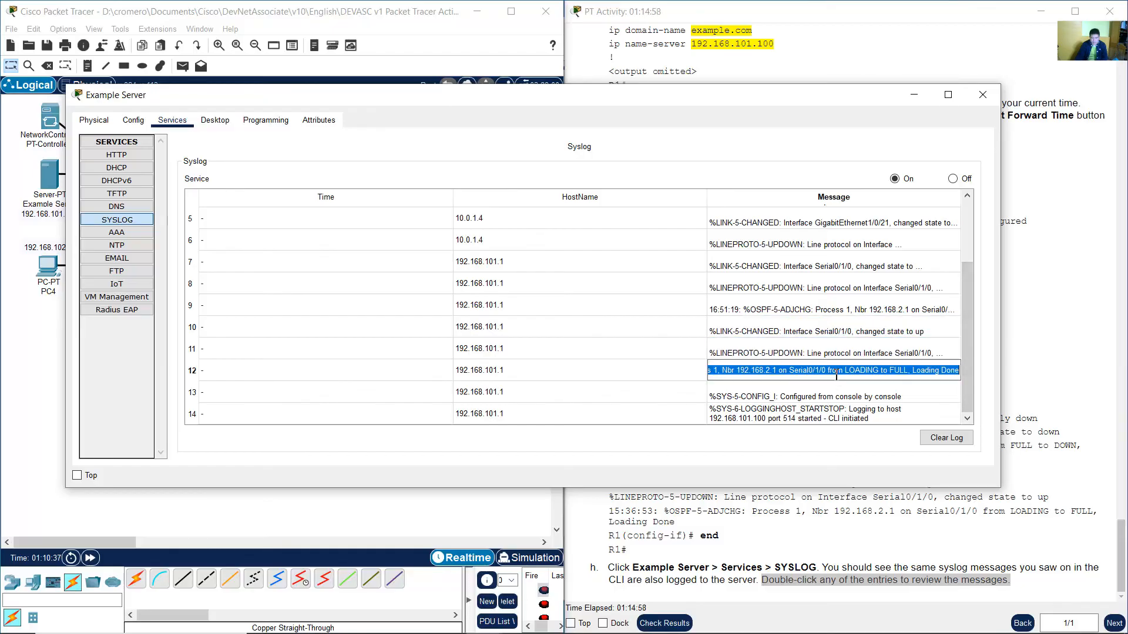
left_click(821, 372)
left_click_drag(789, 371, 964, 370)
left_click(816, 370)
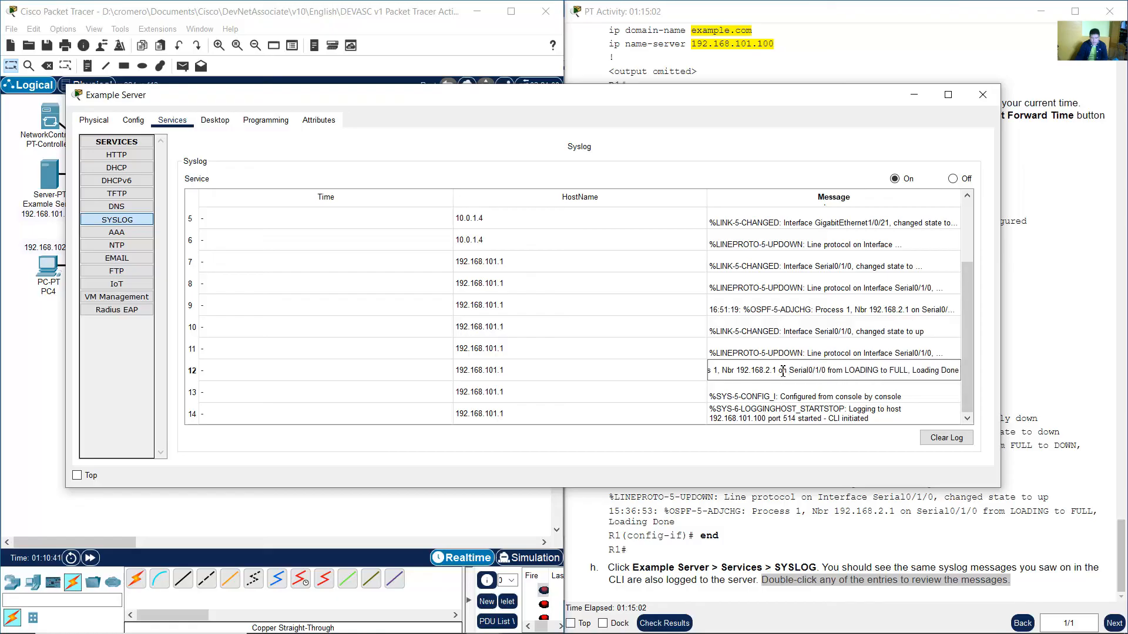
left_click(766, 389)
left_click(767, 376)
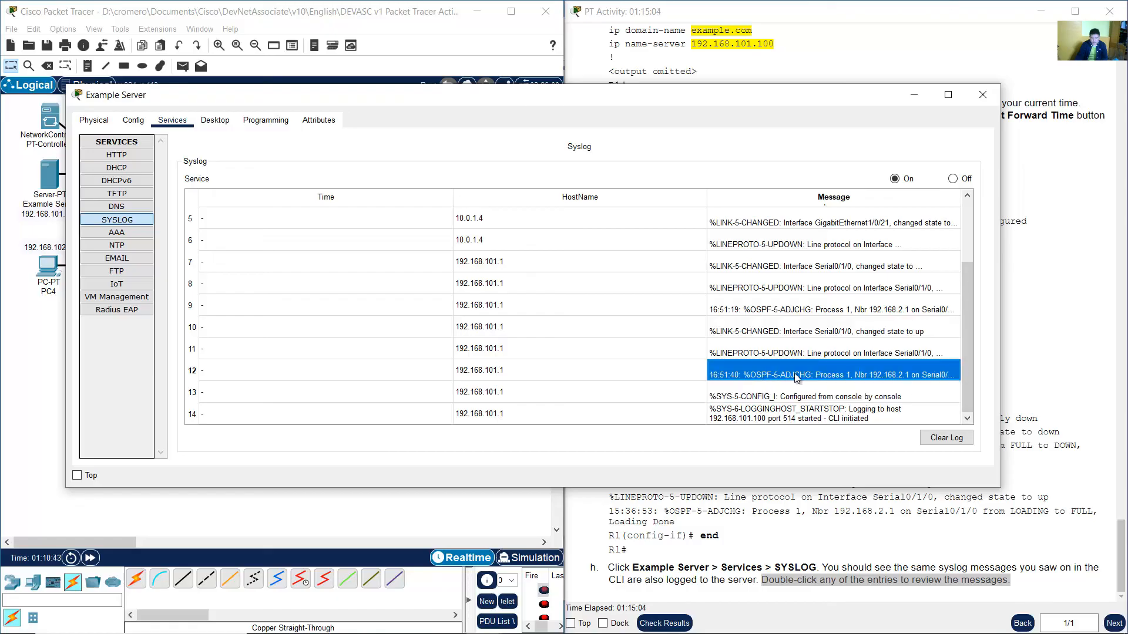
Expand the server's configuration and logging-host syslog entries to read their full message text.
left_click(794, 395)
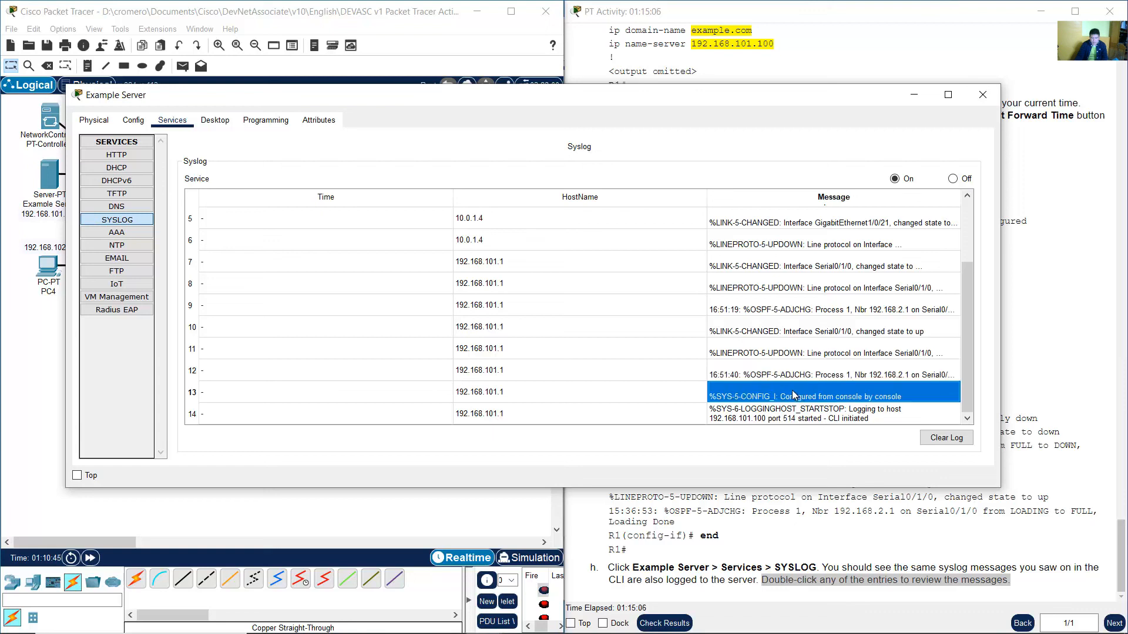
double_click(793, 394)
left_click(786, 392)
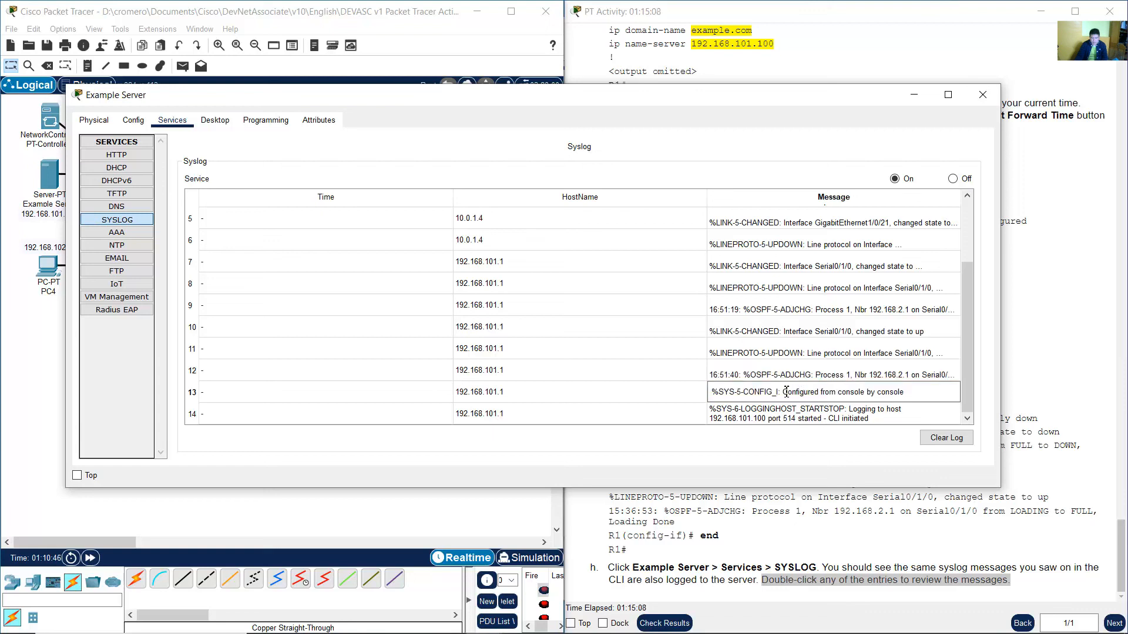
left_click_drag(786, 392, 910, 391)
left_click(859, 417)
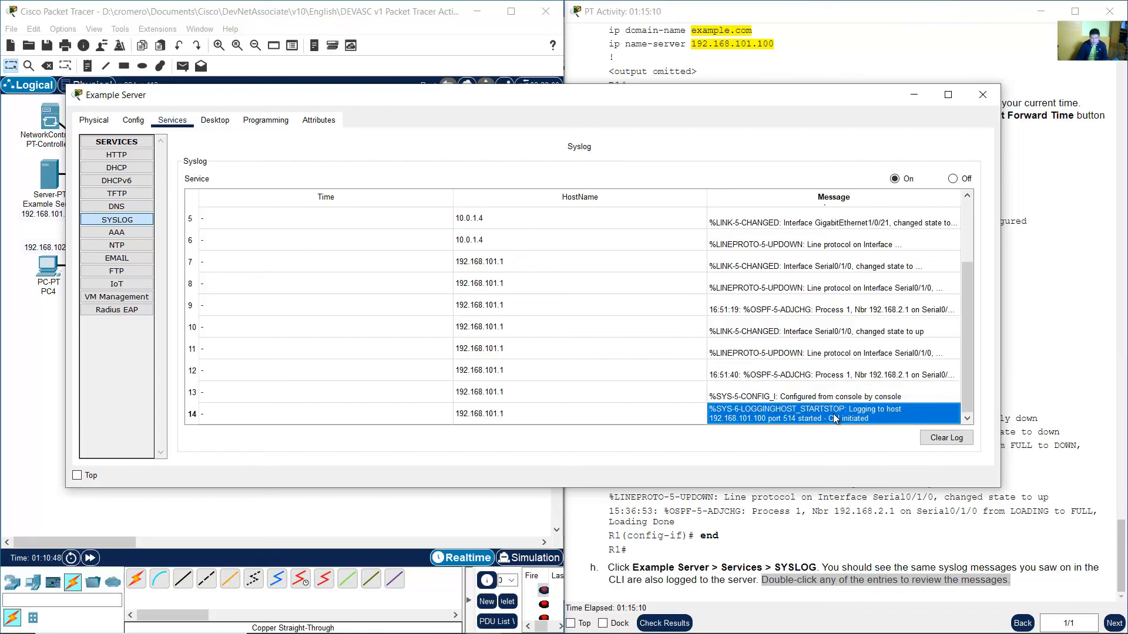
double_click(830, 417)
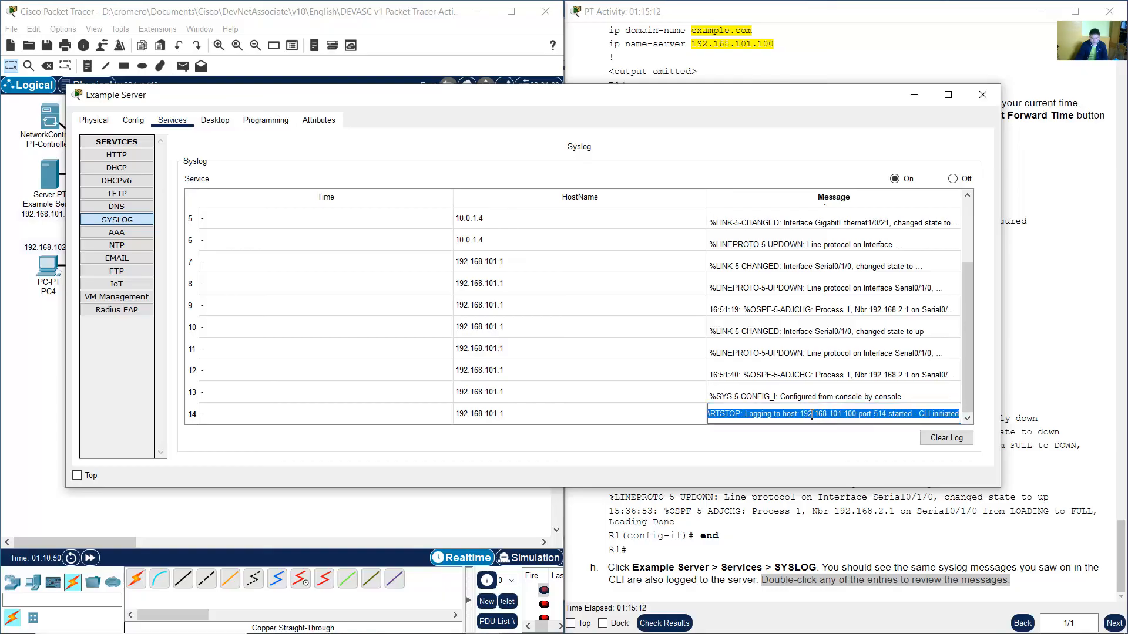
left_click(810, 415)
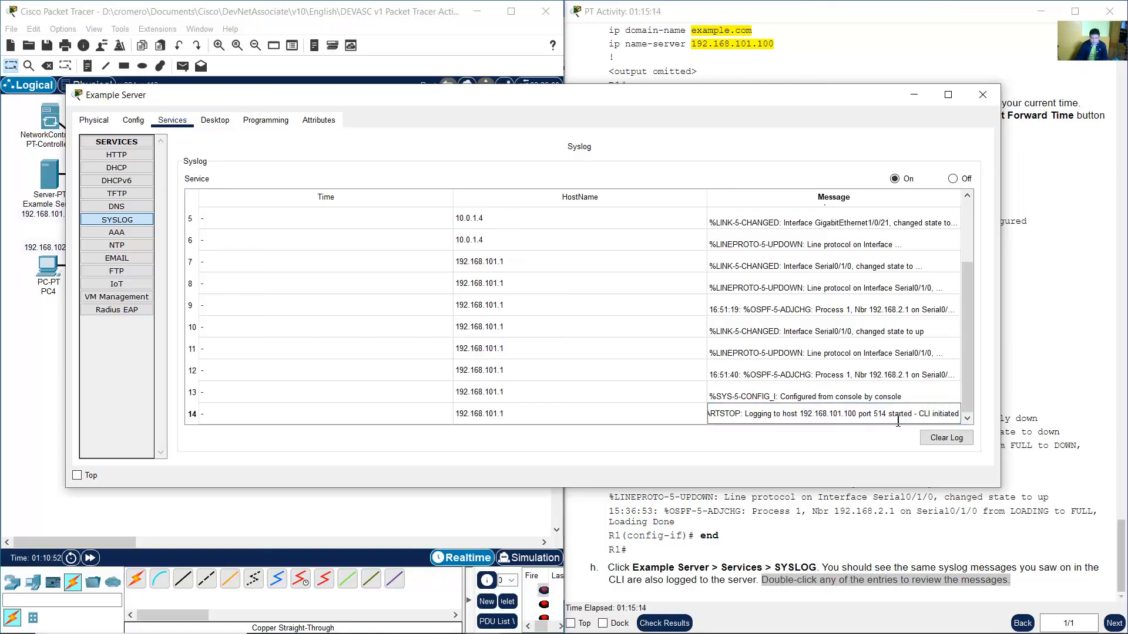
Close the Example Server window and return to the topology and lab instructions.
left_click(913, 96)
left_click(770, 353)
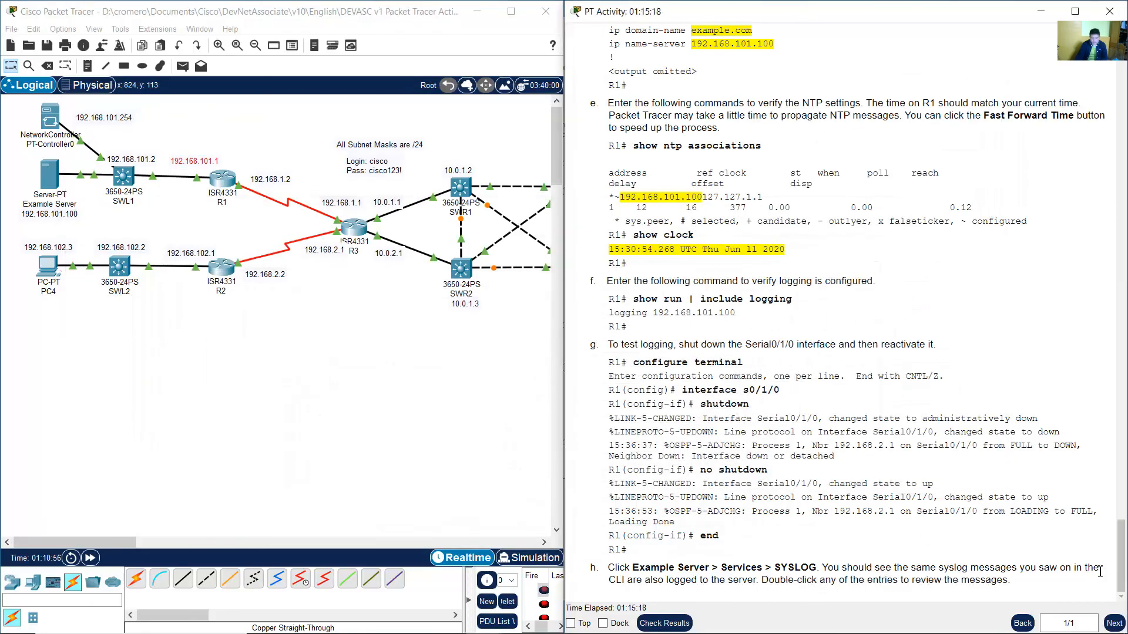
left_click_drag(1124, 569, 1124, 570)
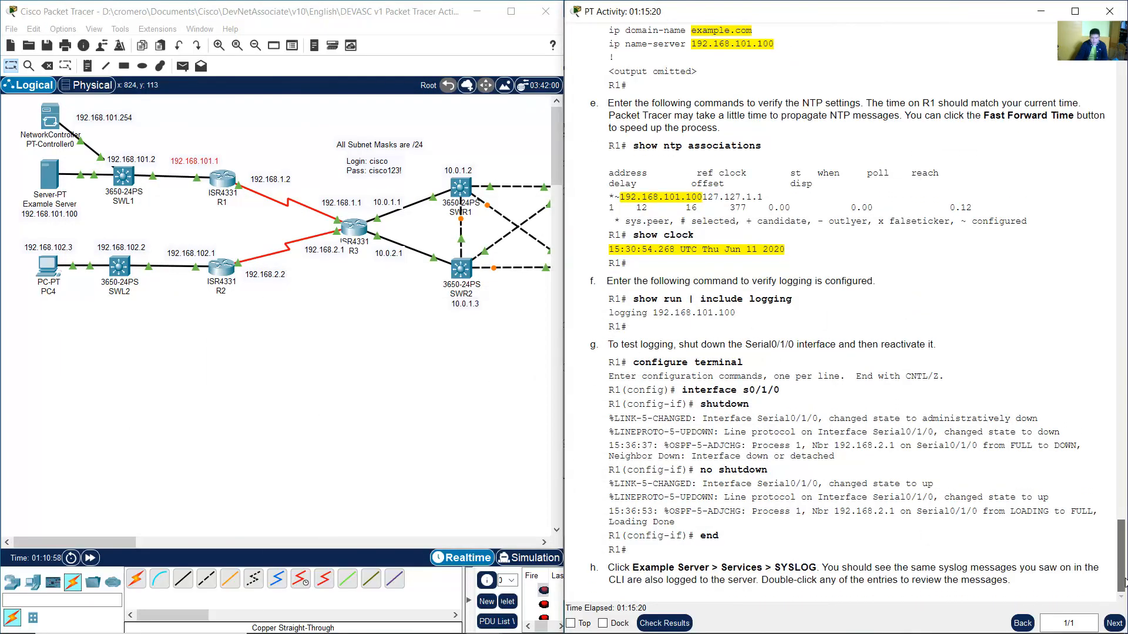
left_click(373, 350)
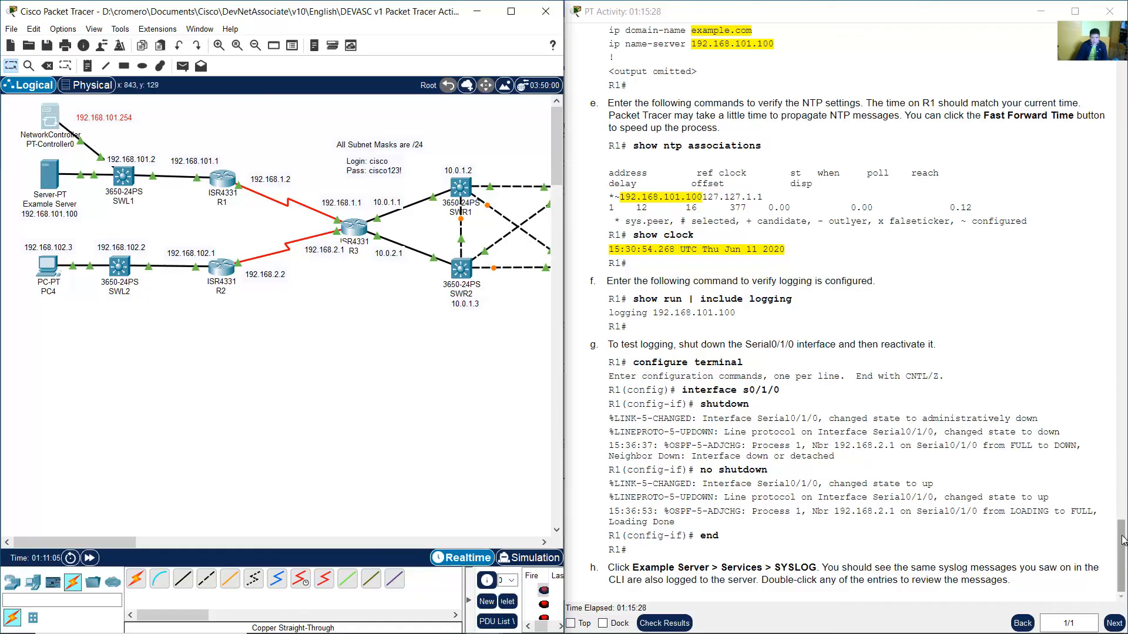
left_click(1007, 270)
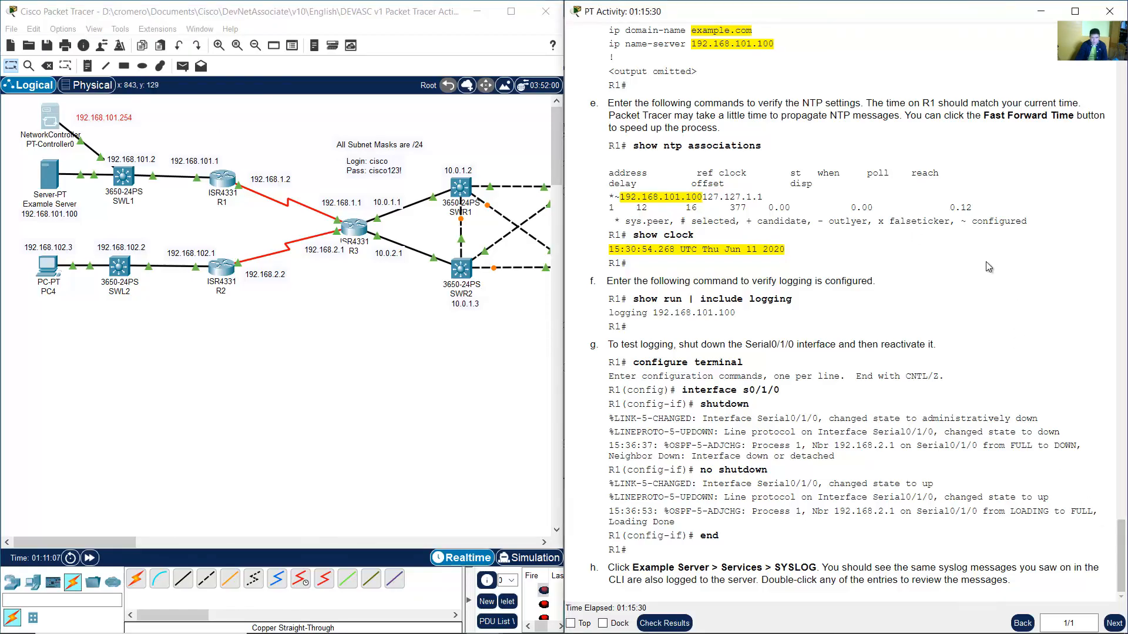